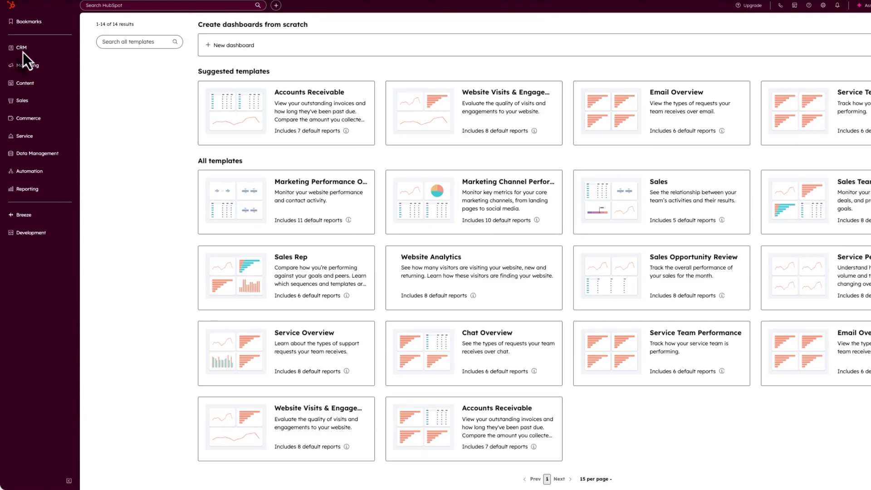
- Open the CRM section to reach the Contacts list, which holds 0 records
{"action": "left_click", "coordinate": [23, 51]}
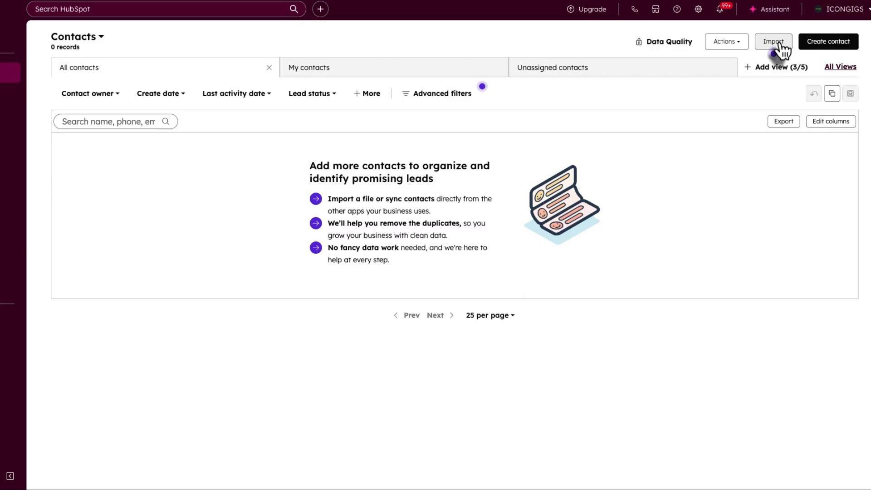
- Start a new contact and enter the contact's e-mail address, first name and last name
{"action": "left_click", "coordinate": [827, 40]}
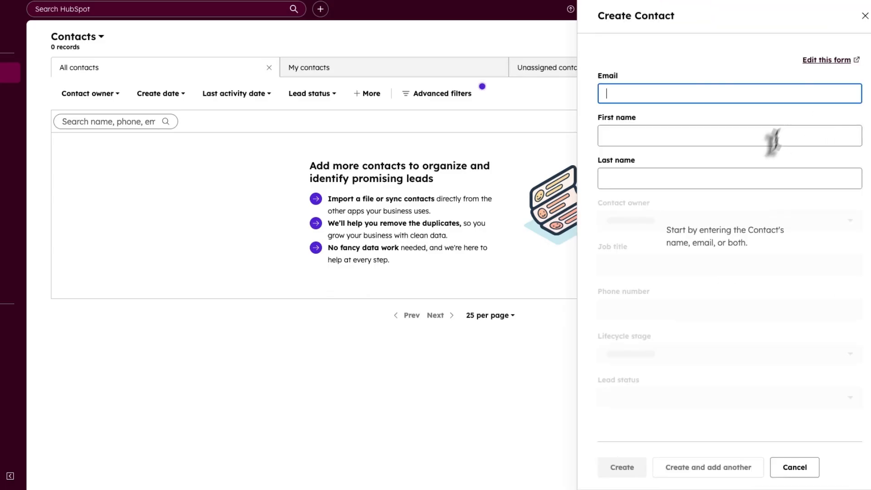
{"action": "left_click", "coordinate": [645, 95]}
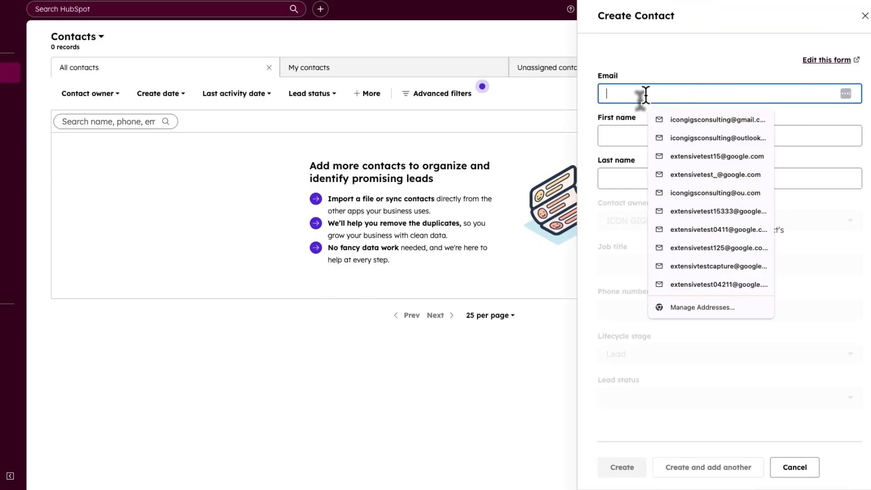
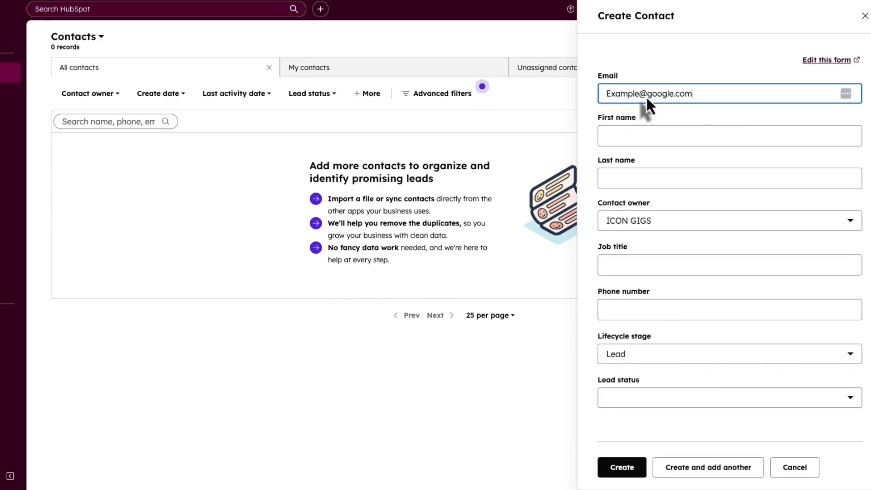
{"action": "left_click", "coordinate": [619, 136]}
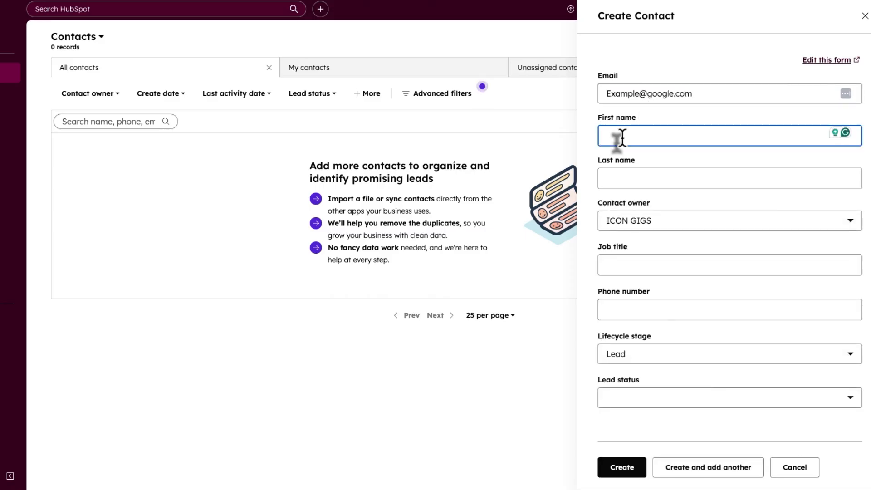
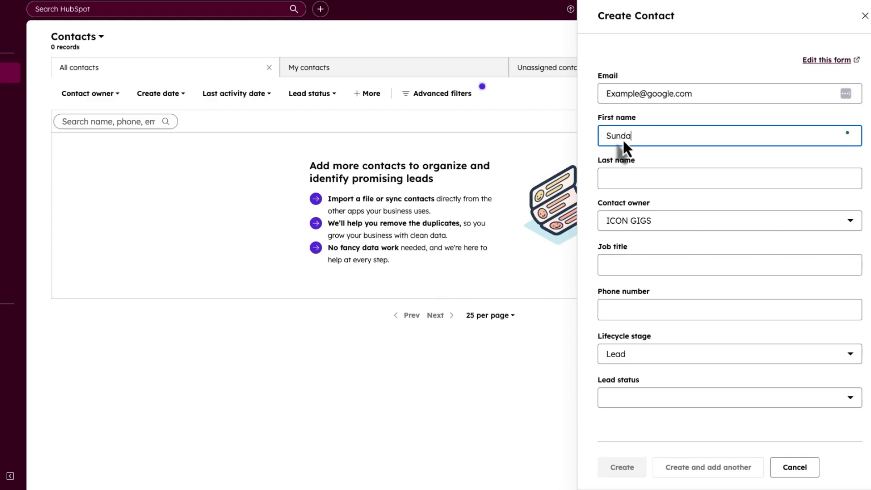
{"action": "left_click", "coordinate": [616, 176]}
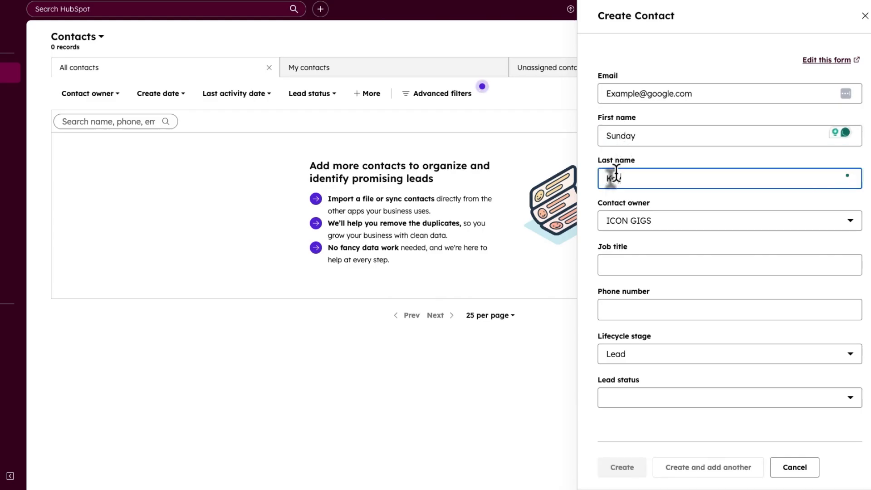
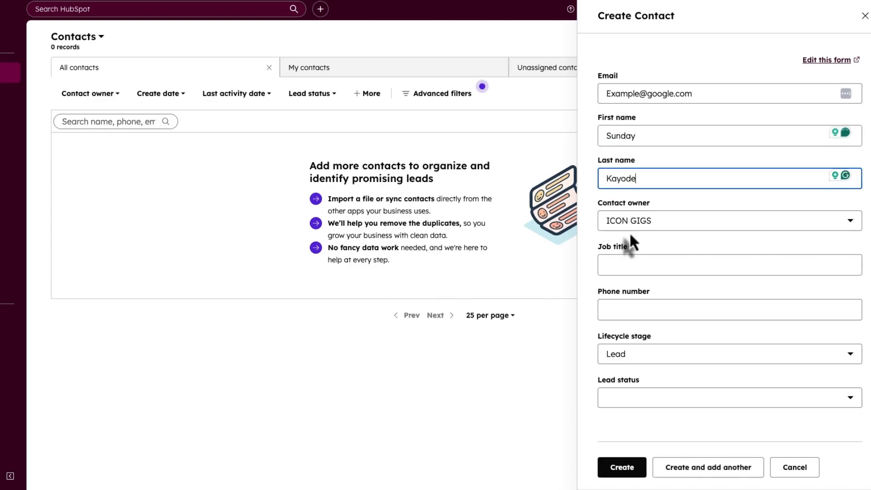
- Set the job title to CRM EXPERT and apply the contact's phone number
{"action": "left_click", "coordinate": [625, 262]}
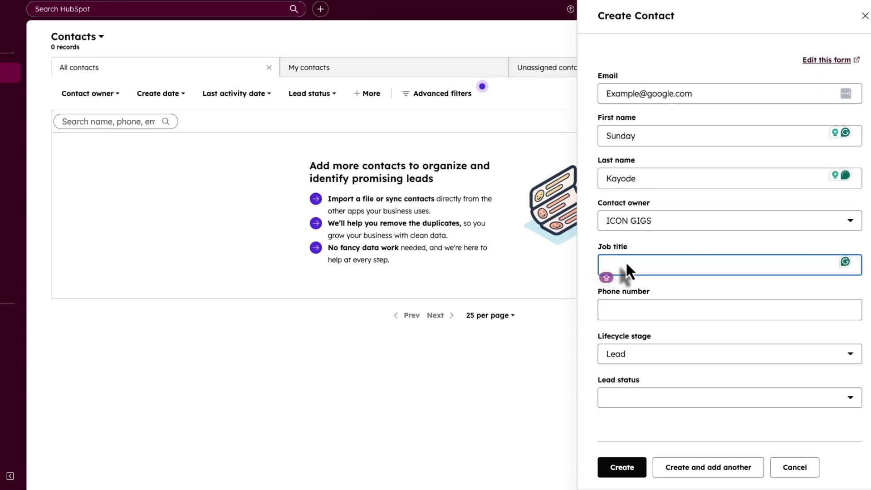
{"action": "type", "text": "Crm"}
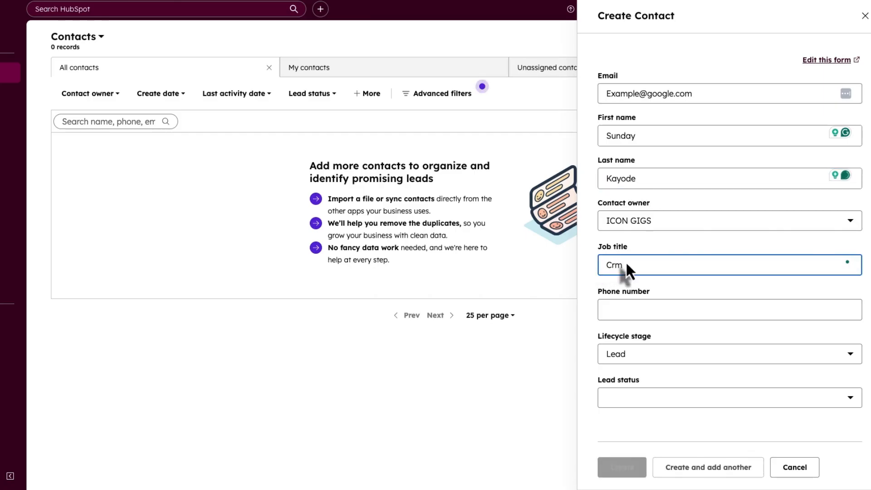
{"action": "key", "text": "BackSpace"}
{"action": "key", "text": "BackSpace"}
{"action": "type", "text": "RM "}
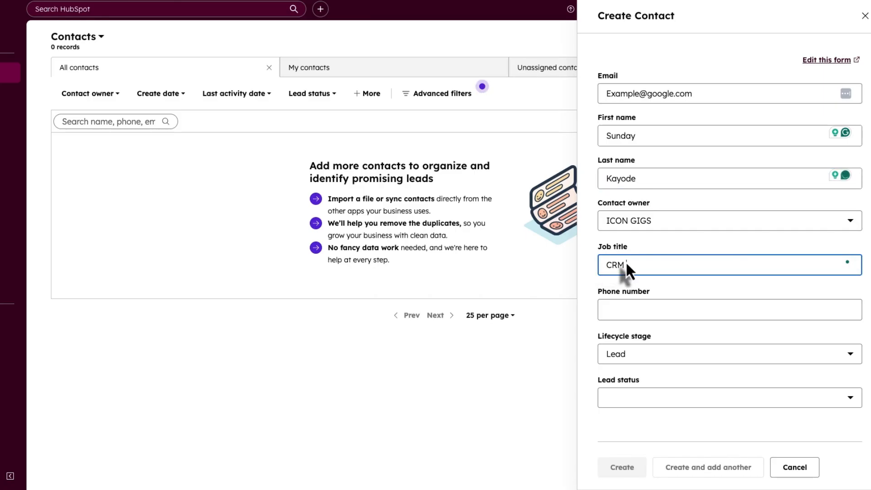
{"action": "type", "text": "EXPERT"}
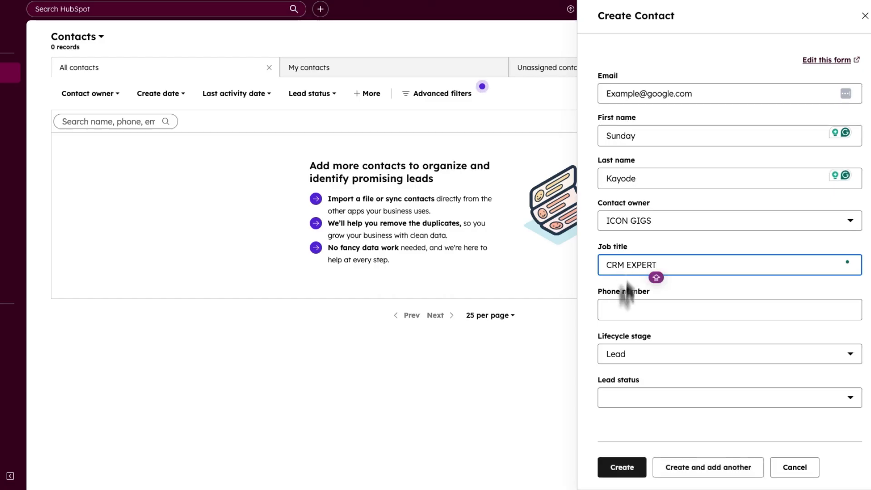
{"action": "left_click", "coordinate": [622, 308]}
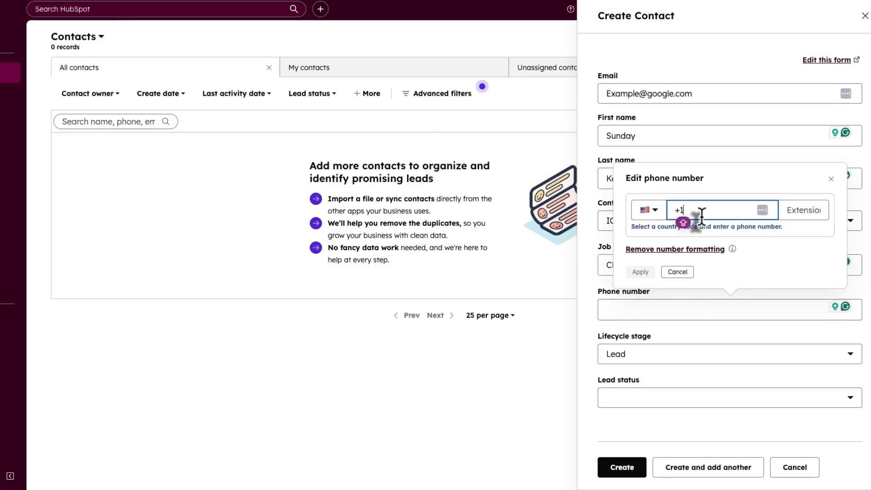
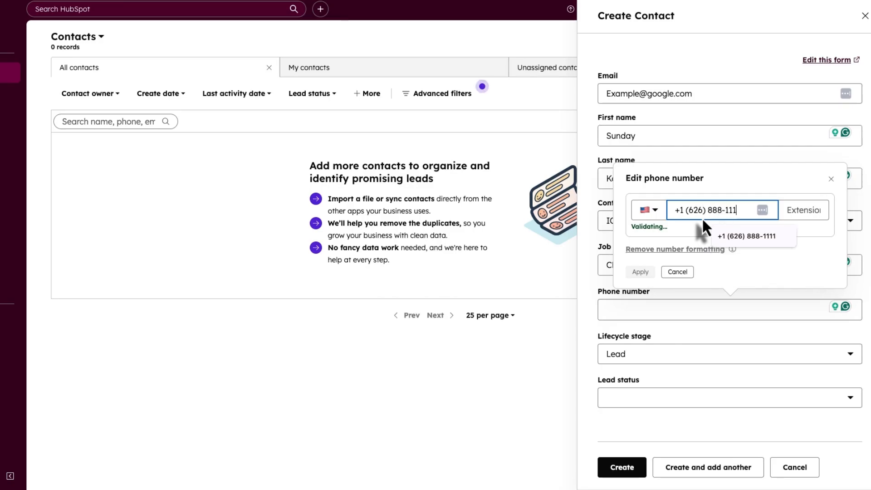
{"action": "left_click", "coordinate": [647, 272]}
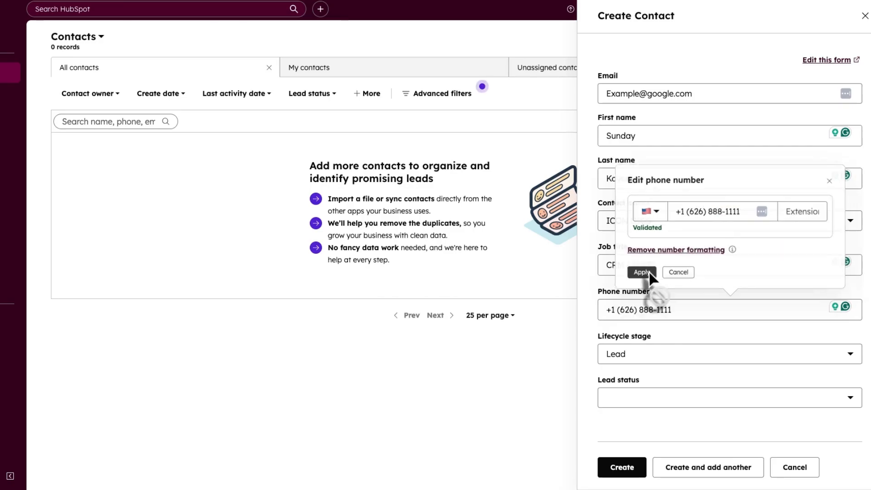
- Set lifecycle stage to Subscriber and lead status to New, then create the contact
{"action": "left_click", "coordinate": [655, 355]}
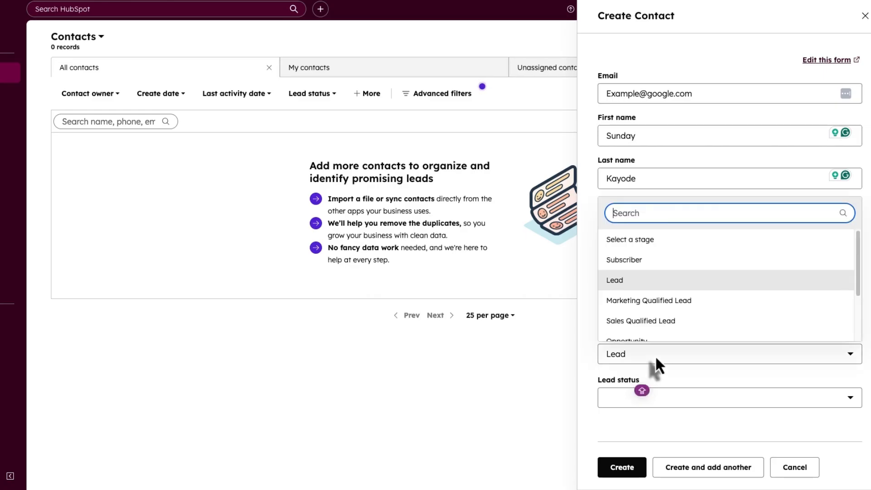
{"action": "left_click", "coordinate": [629, 261]}
{"action": "left_click", "coordinate": [639, 404]}
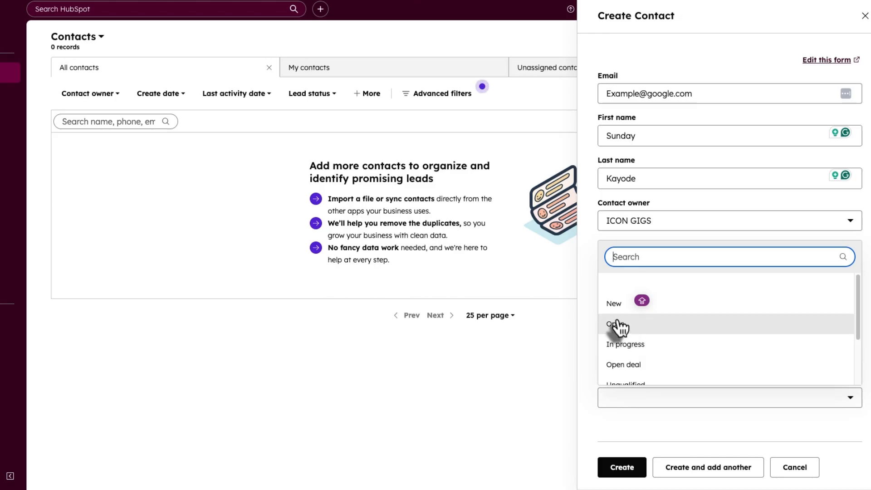
{"action": "left_click", "coordinate": [615, 304]}
{"action": "left_click", "coordinate": [621, 467]}
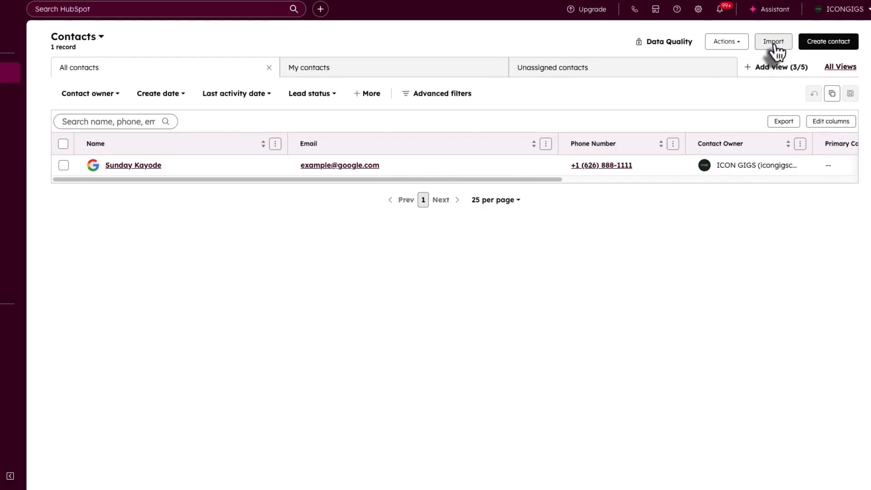
- Start a new one-time import of CRM data from a file
{"action": "left_click", "coordinate": [773, 44]}
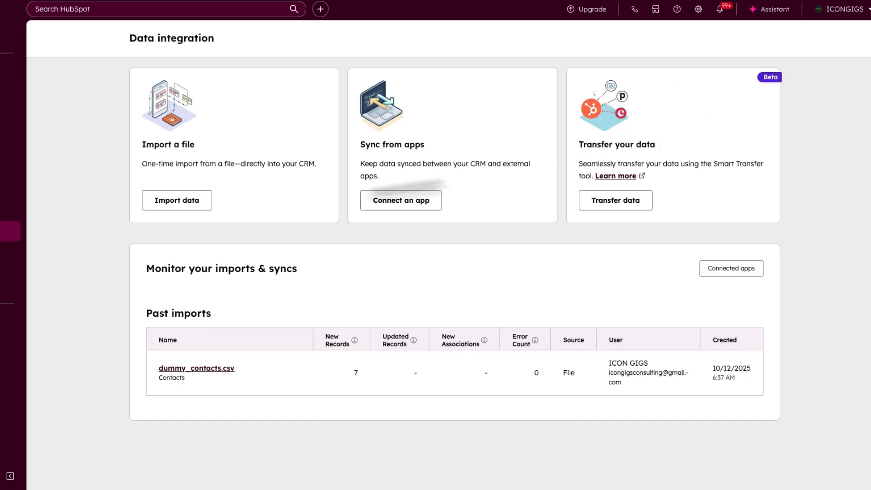
{"action": "left_click", "coordinate": [174, 202]}
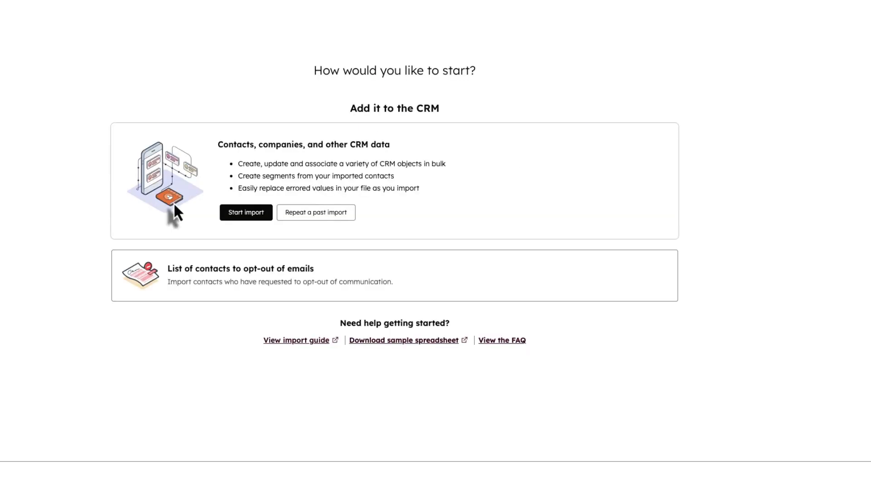
{"action": "left_click", "coordinate": [240, 214]}
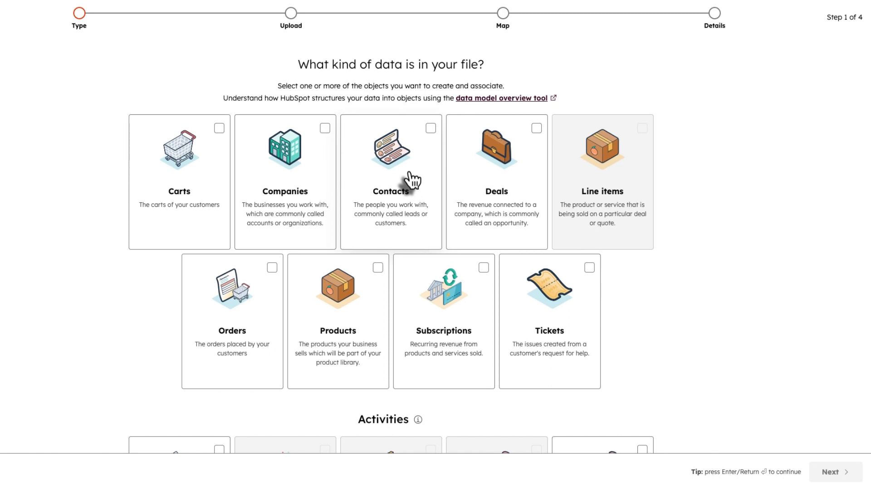
- Choose a Contacts import, upload dummy_contacts.csv, and advance to column mapping
{"action": "left_click", "coordinate": [431, 128]}
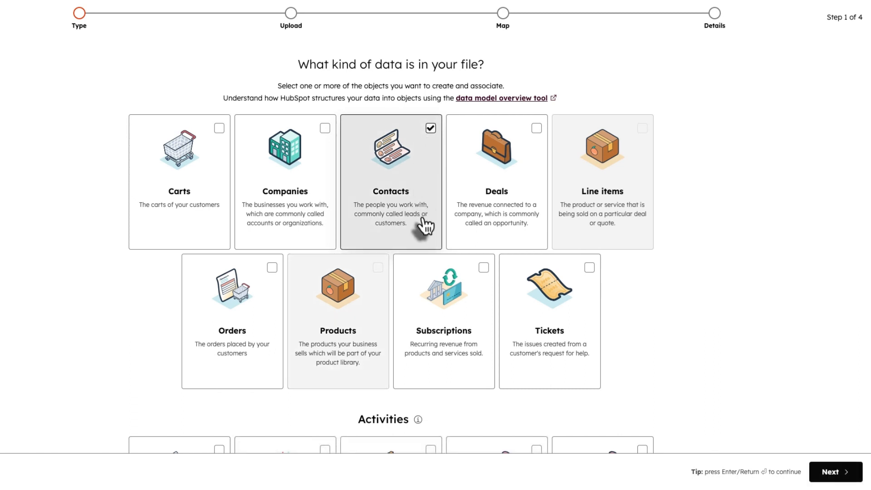
{"action": "scroll", "coordinate": [420, 223], "scroll_direction": "down", "scroll_amount": 1}
{"action": "left_click", "coordinate": [830, 472]}
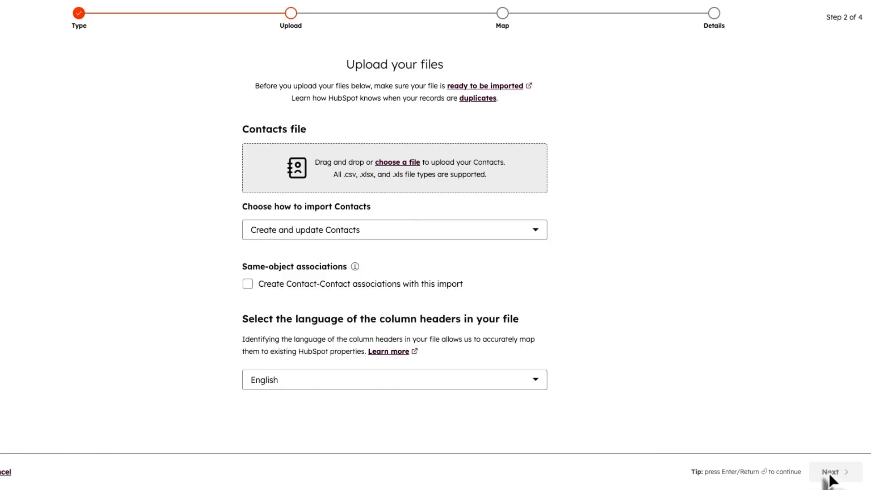
{"action": "left_click", "coordinate": [393, 164]}
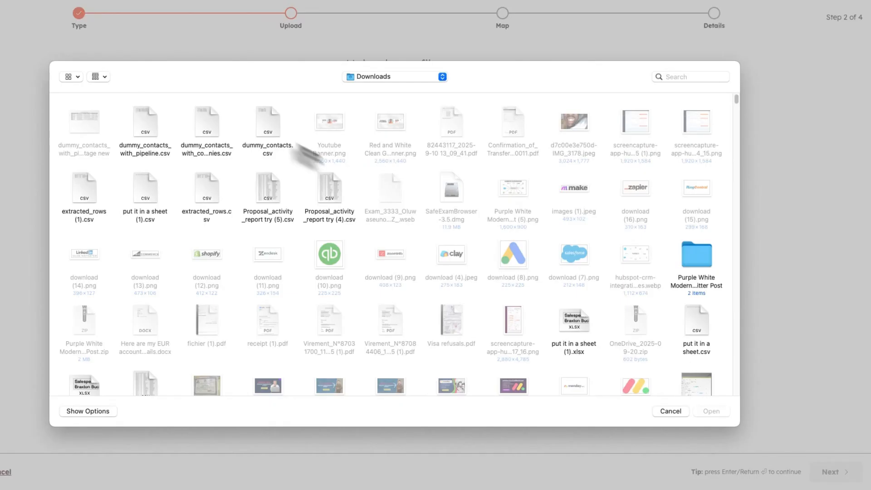
{"action": "left_click", "coordinate": [263, 123]}
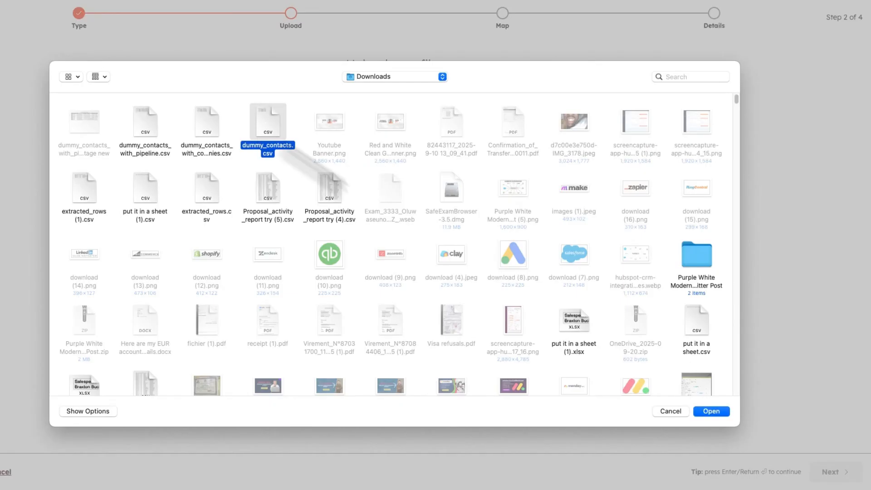
{"action": "left_click", "coordinate": [711, 410]}
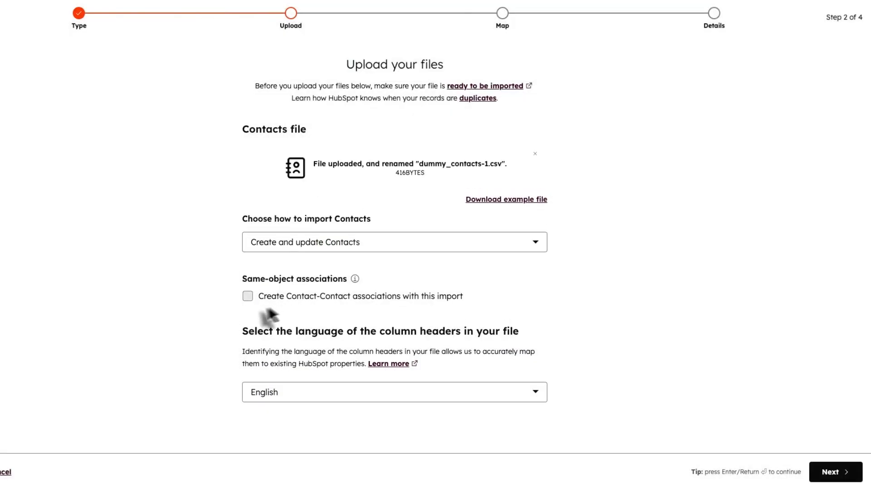
{"action": "left_click", "coordinate": [830, 472]}
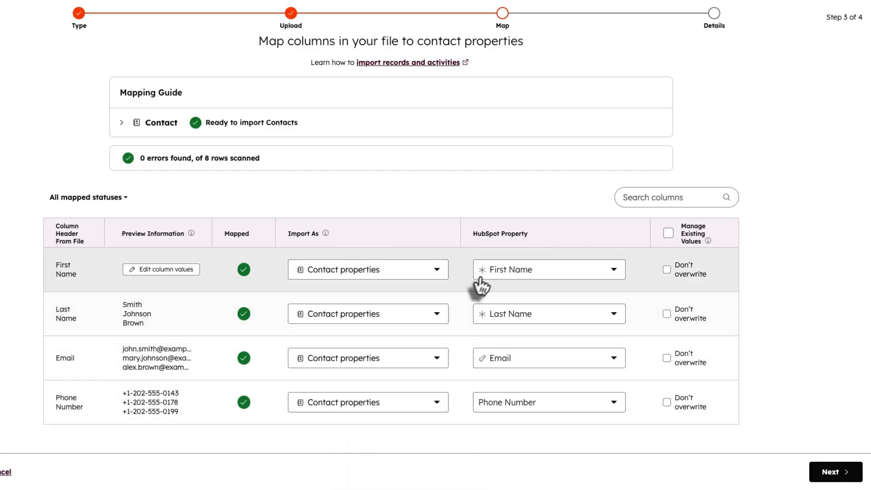
{"action": "left_click", "coordinate": [574, 272]}
{"action": "scroll", "coordinate": [526, 370], "scroll_direction": "down", "scroll_amount": 2}
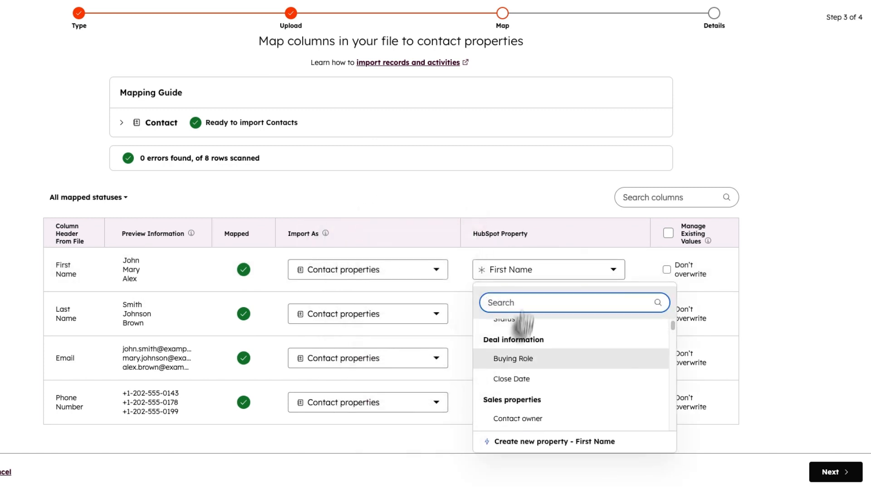
{"action": "left_click", "coordinate": [549, 258]}
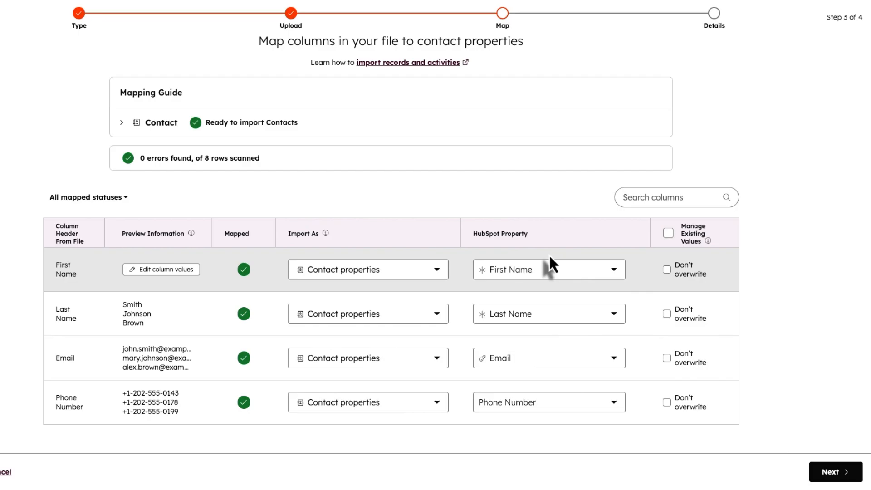
{"action": "mouse_move", "coordinate": [552, 265]}
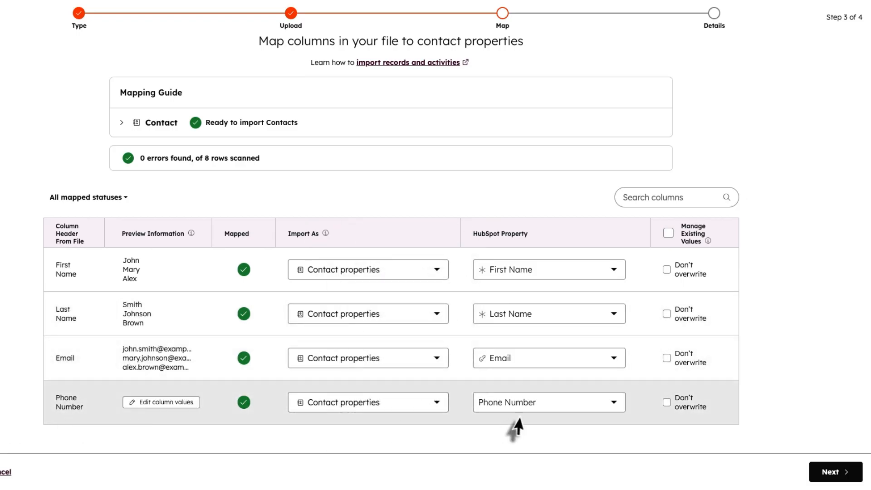
{"action": "mouse_move", "coordinate": [540, 405]}
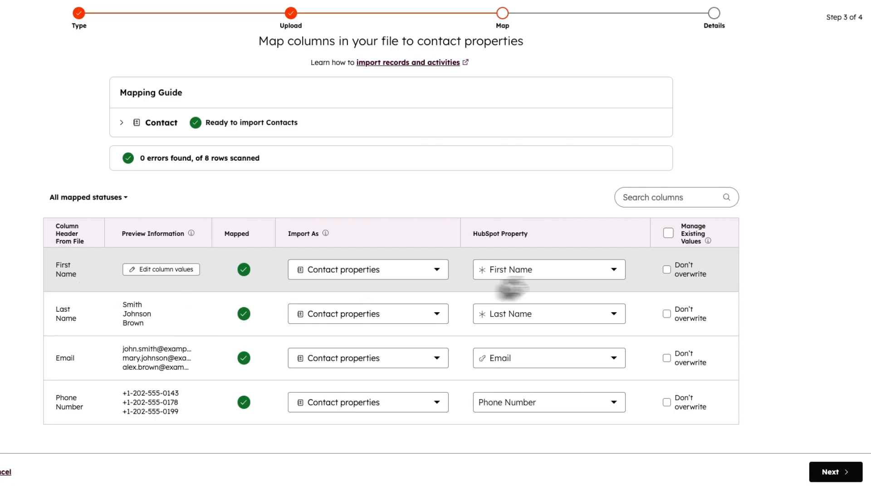
{"action": "left_click", "coordinate": [538, 274]}
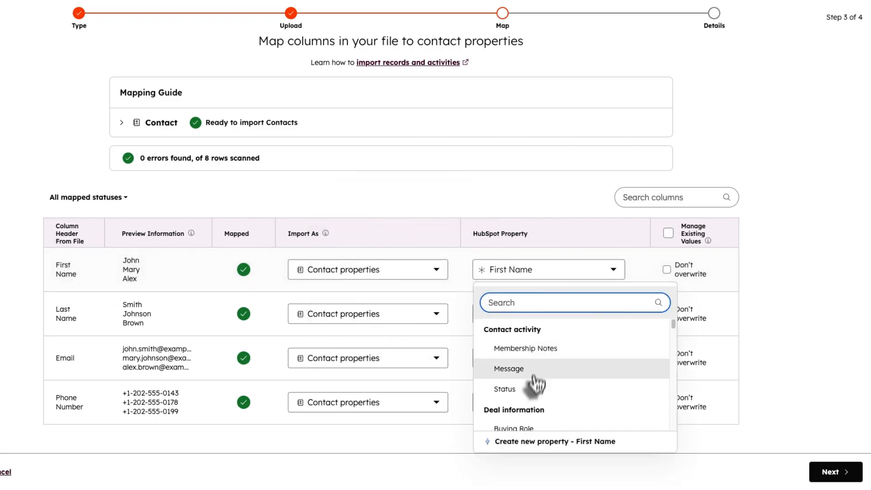
{"action": "scroll", "coordinate": [550, 390], "scroll_direction": "down", "scroll_amount": 5}
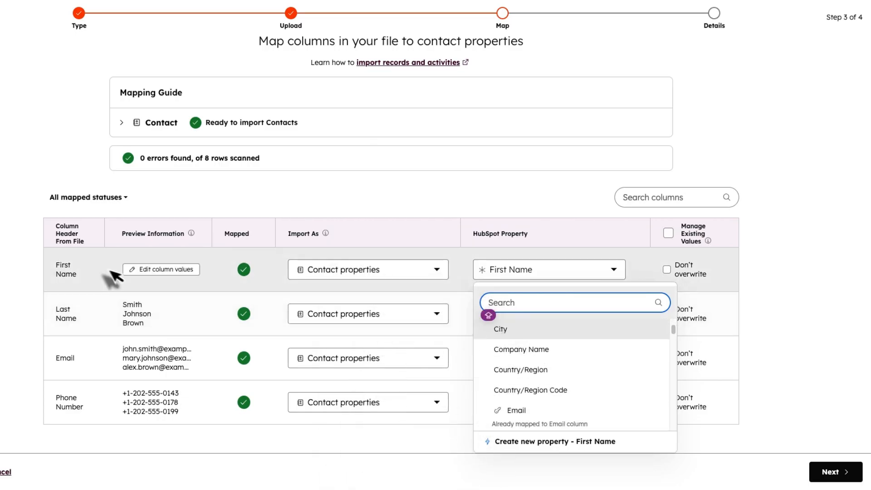
{"action": "left_click", "coordinate": [584, 259]}
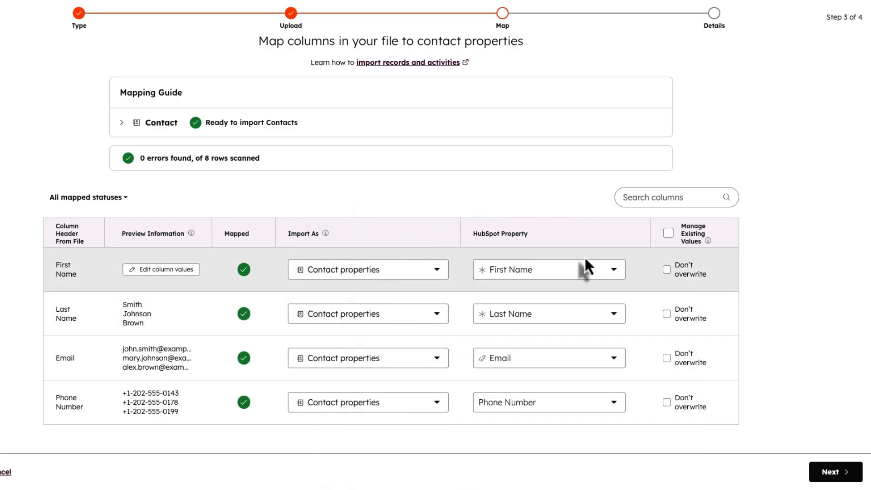
- Accept the consent checkbox, review the import name, and finish the dummy_contacts.csv import
{"action": "left_click", "coordinate": [834, 472]}
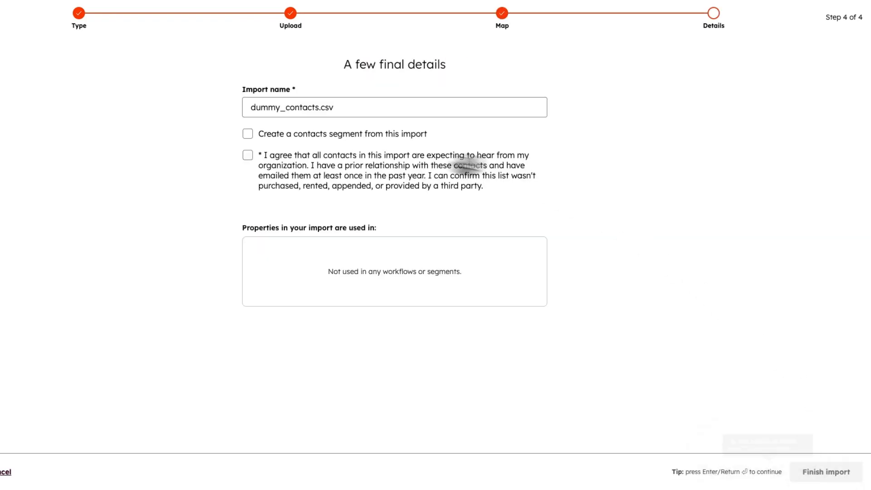
{"action": "left_click", "coordinate": [248, 157]}
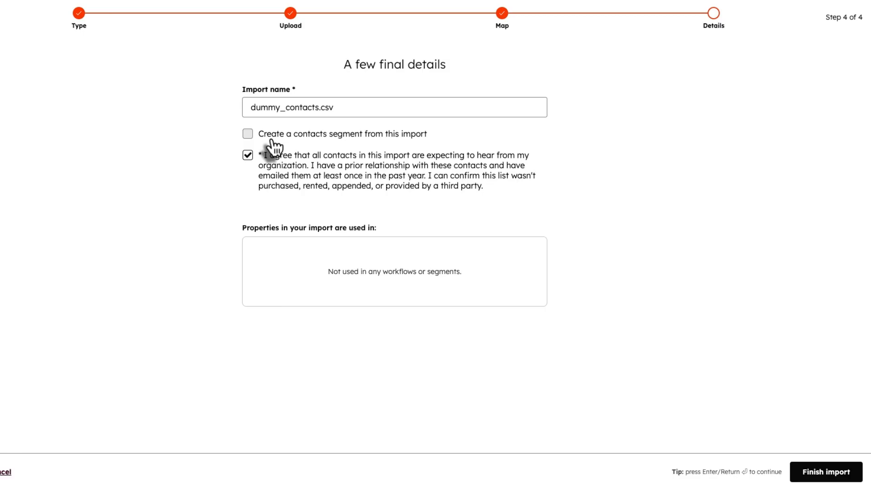
{"action": "left_click", "coordinate": [335, 108]}
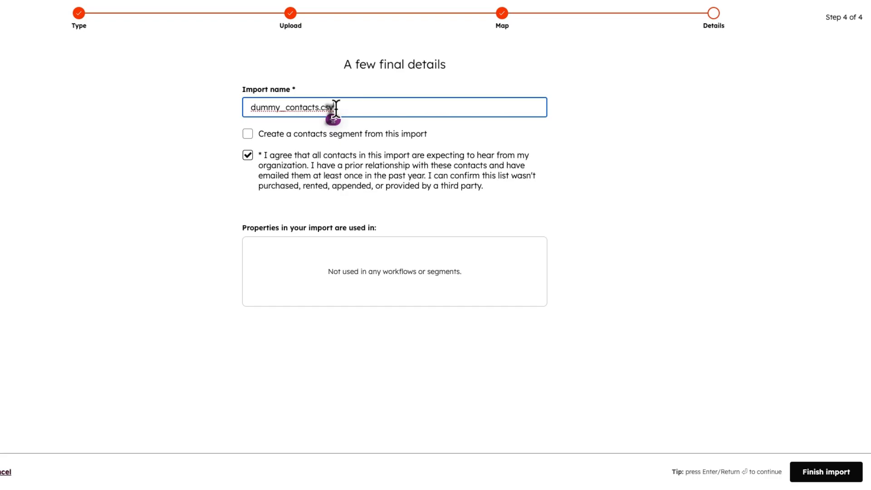
{"action": "left_click", "coordinate": [823, 474]}
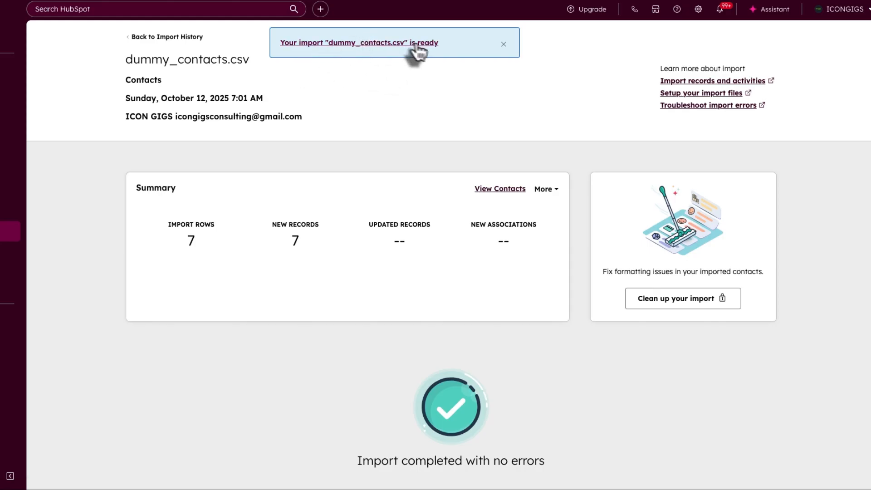
- Dismiss the import notification and show the Unassigned contacts view of the Contacts list
{"action": "left_click", "coordinate": [506, 46]}
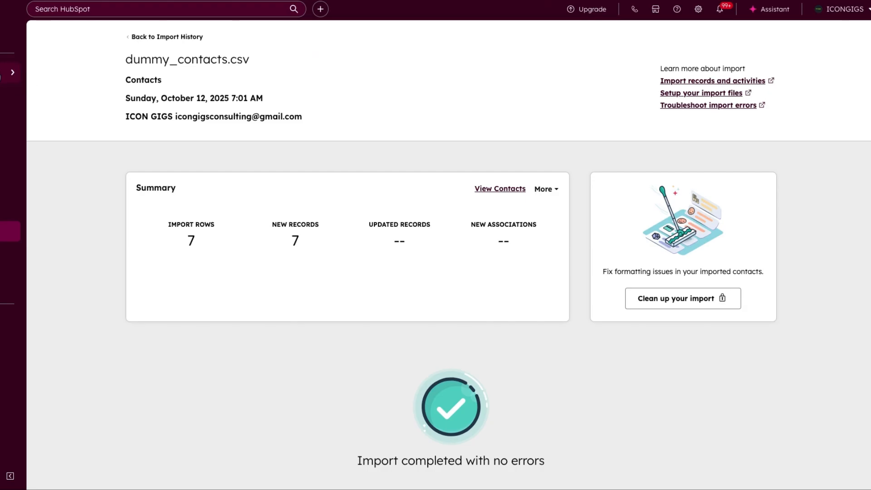
{"action": "mouse_move", "coordinate": [39, 77]}
{"action": "mouse_move", "coordinate": [104, 75]}
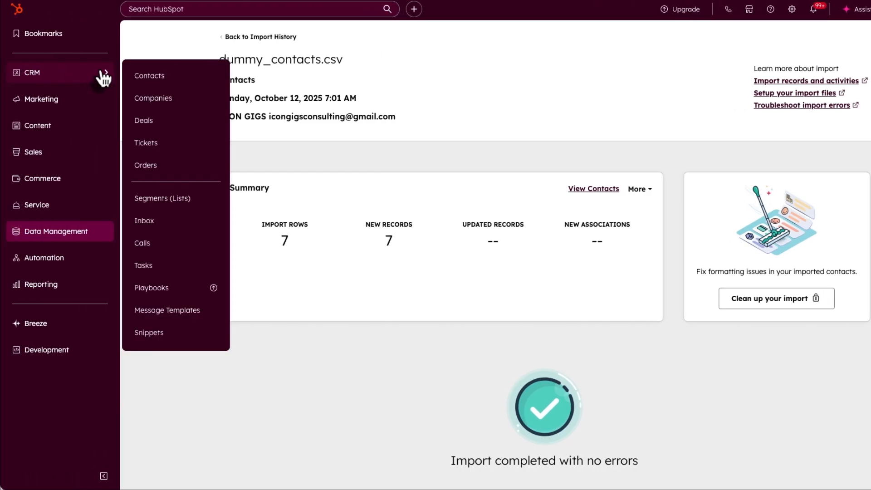
{"action": "left_click", "coordinate": [159, 75]}
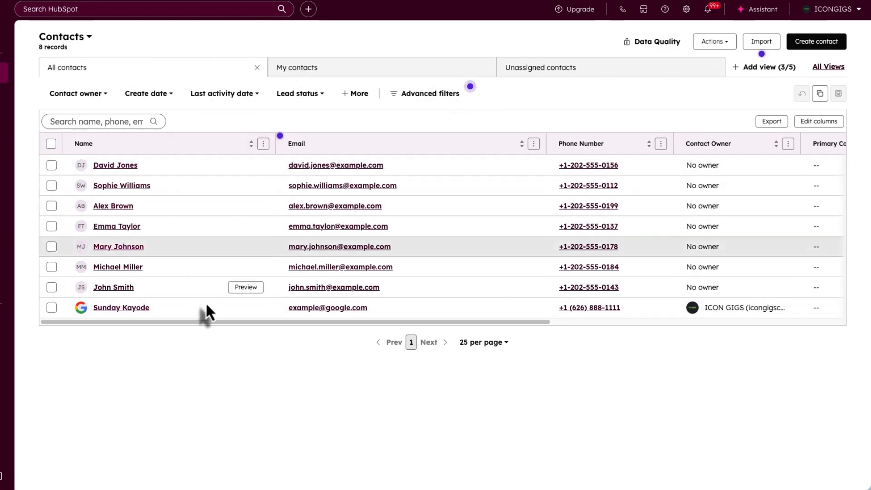
{"action": "left_click", "coordinate": [319, 73]}
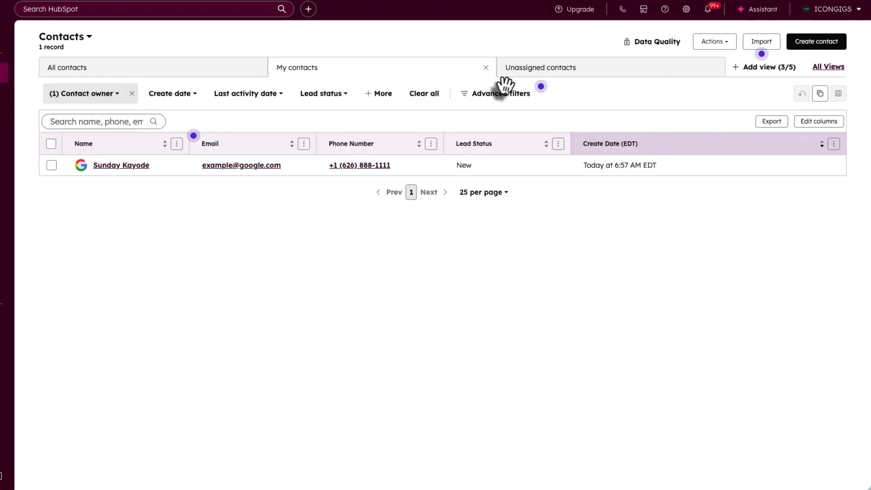
{"action": "left_click", "coordinate": [518, 78]}
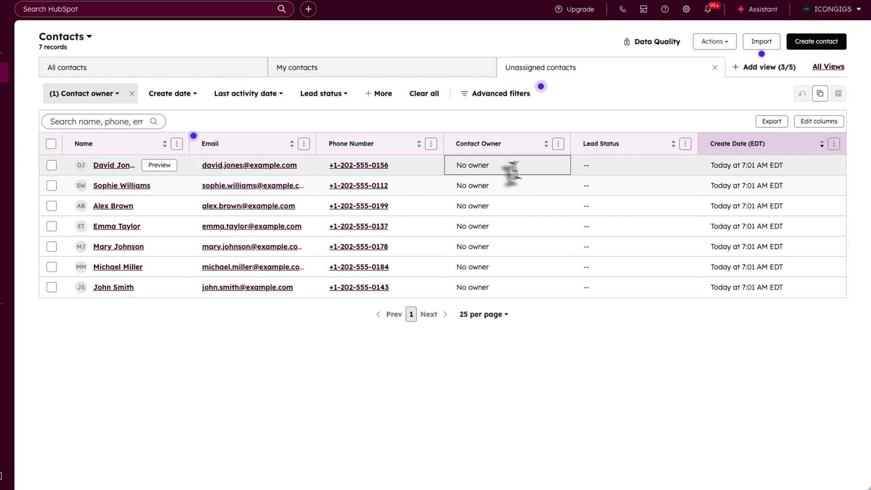
- Make the current user owner of three unowned contacts, then clear the owner filter
{"action": "left_click", "coordinate": [483, 171]}
{"action": "left_click", "coordinate": [489, 222]}
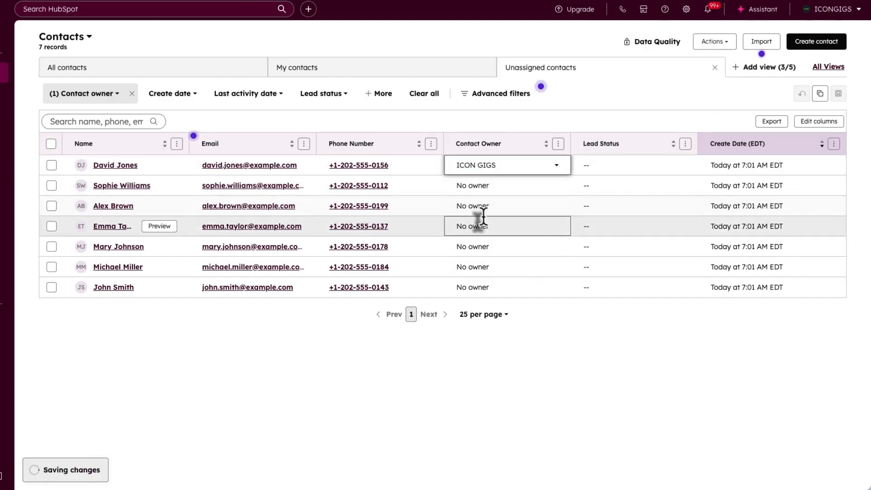
{"action": "left_click", "coordinate": [478, 186]}
{"action": "left_click", "coordinate": [484, 229]}
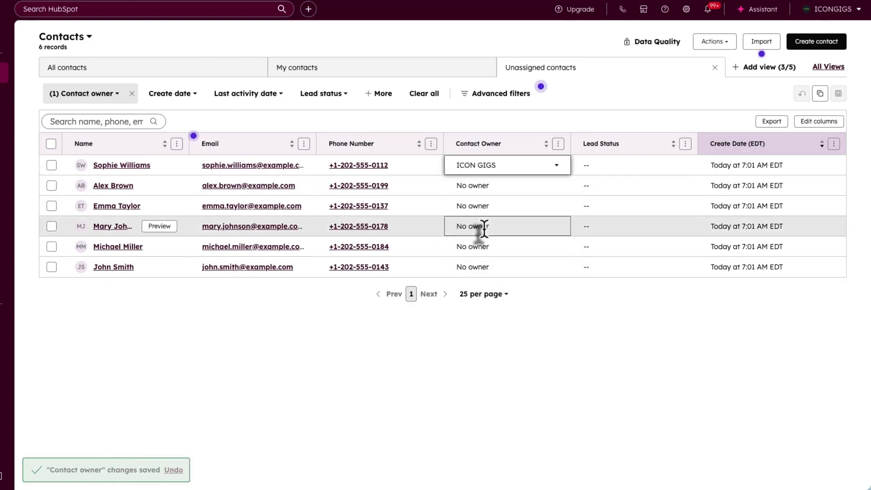
{"action": "left_click", "coordinate": [476, 189]}
{"action": "left_click", "coordinate": [479, 224]}
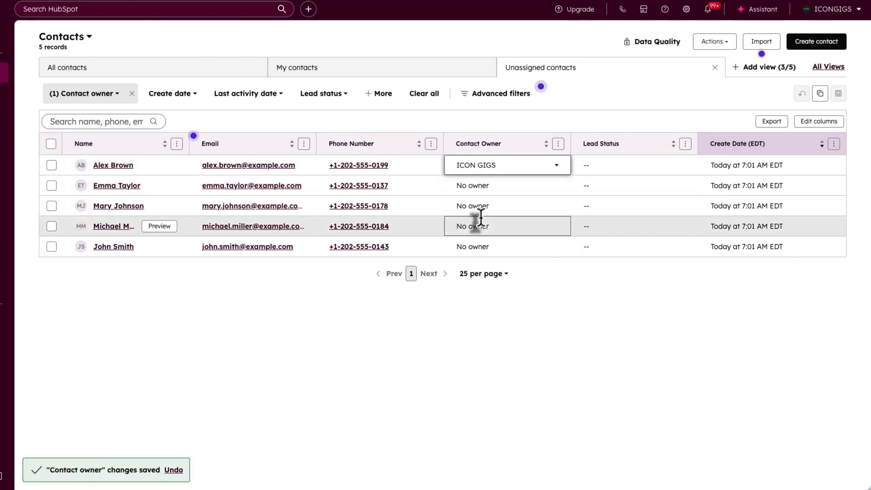
{"action": "left_click", "coordinate": [131, 93]}
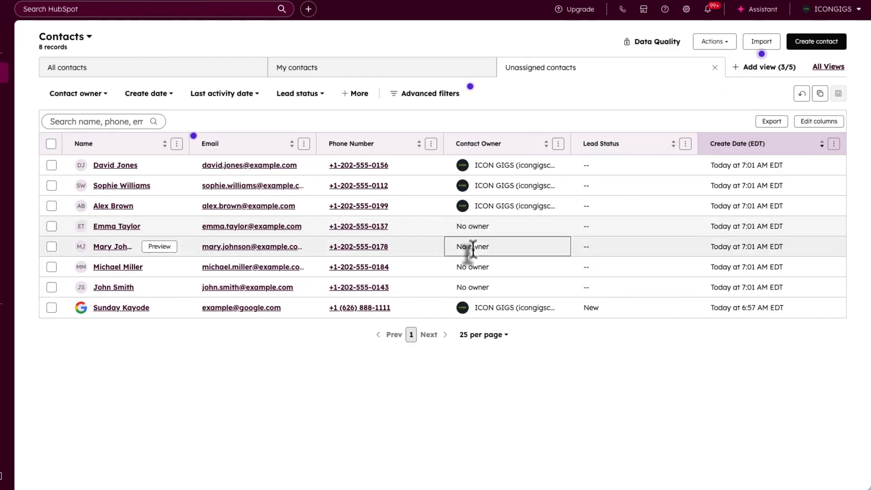
- Create a new contacts view named Not Assigned, shared with everyone
{"action": "left_click", "coordinate": [757, 71]}
{"action": "left_click", "coordinate": [384, 311]}
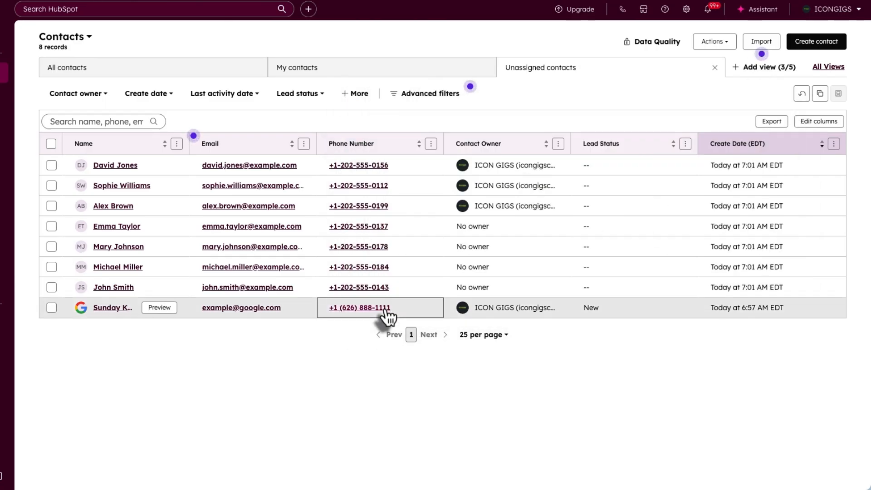
{"action": "type", "text": "Not"}
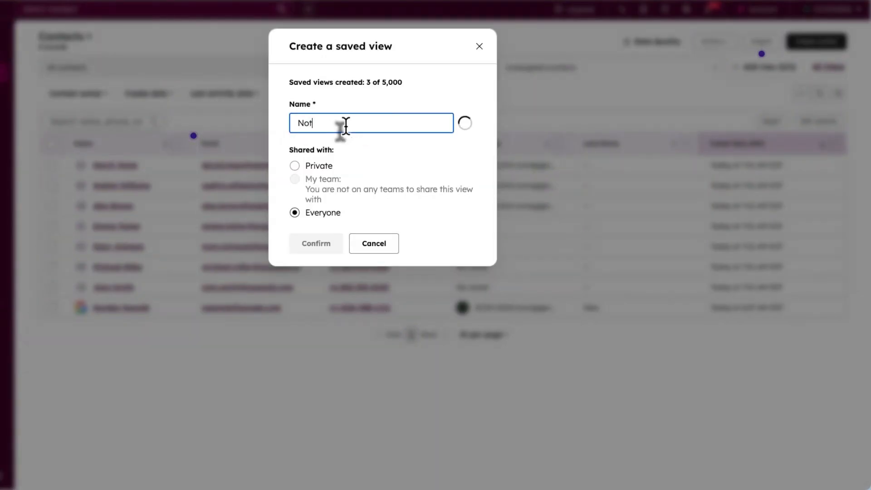
{"action": "type", "text": " A"}
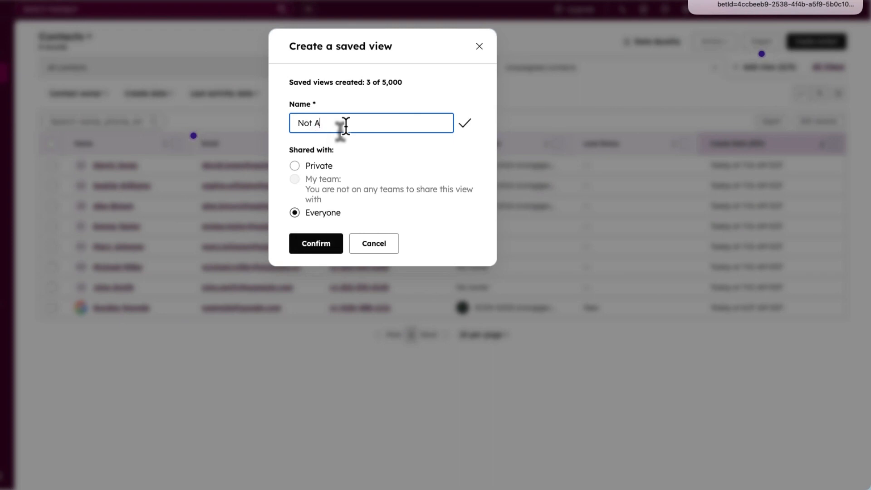
{"action": "type", "text": "ssigned"}
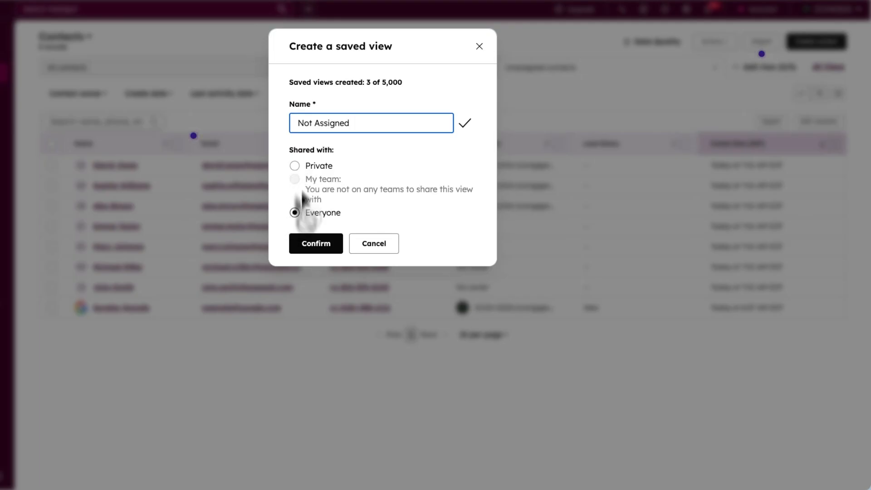
{"action": "left_click", "coordinate": [295, 213]}
{"action": "left_click", "coordinate": [307, 242]}
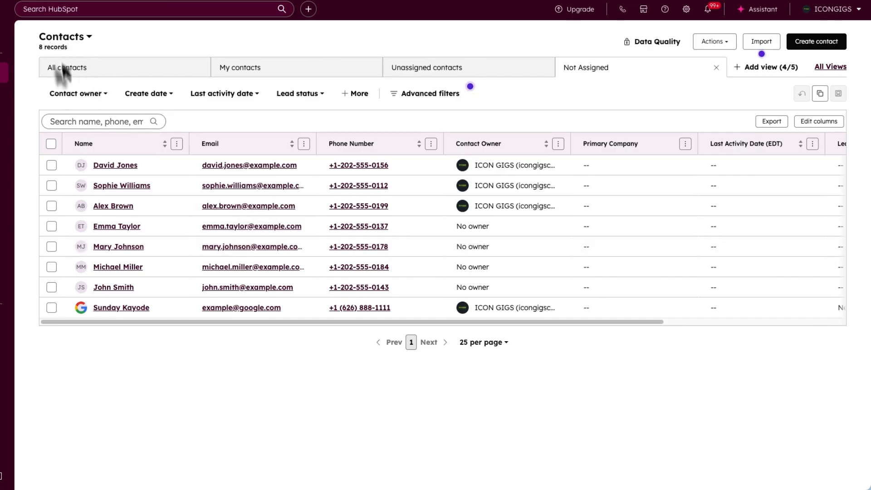
- Filter the Not Assigned view to contacts with no owner and save it
{"action": "left_click", "coordinate": [72, 94]}
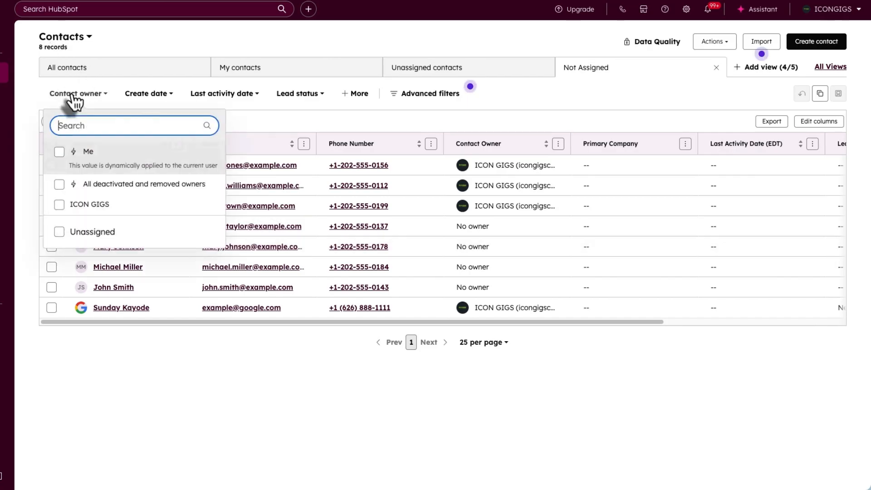
{"action": "left_click", "coordinate": [59, 231]}
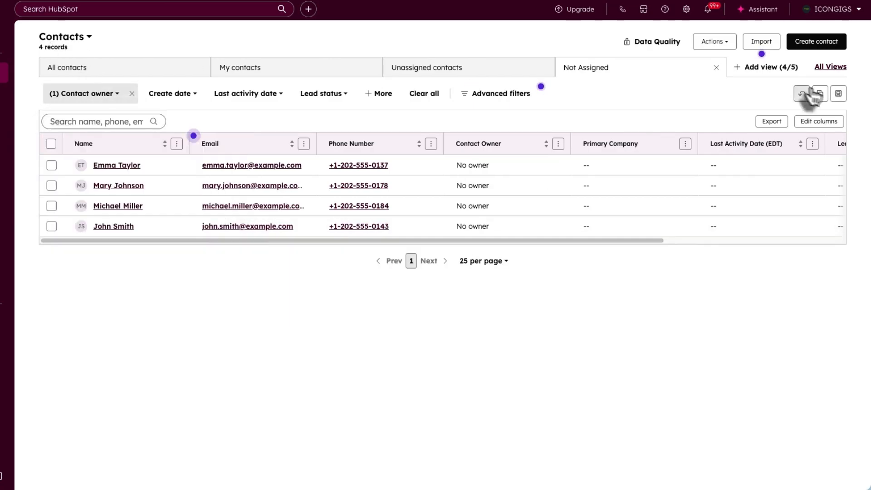
{"action": "left_click", "coordinate": [838, 94]}
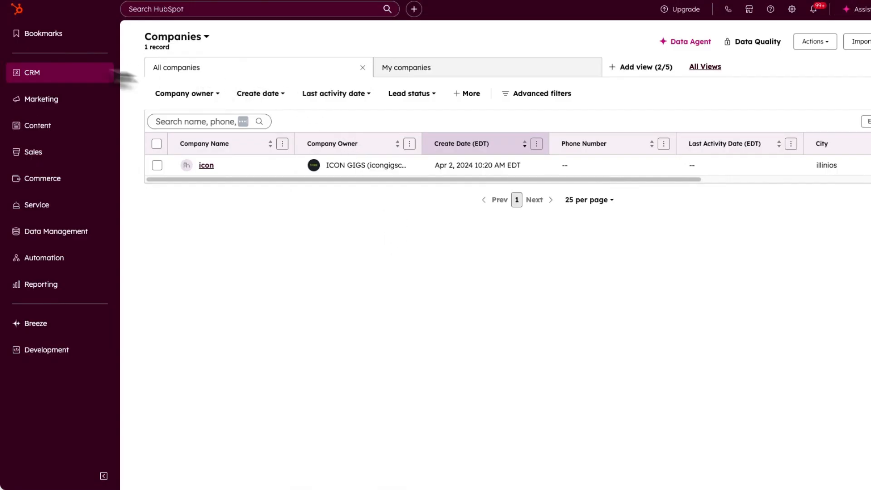
- Go to the Companies list and start a new company record
{"action": "mouse_move", "coordinate": [91, 74]}
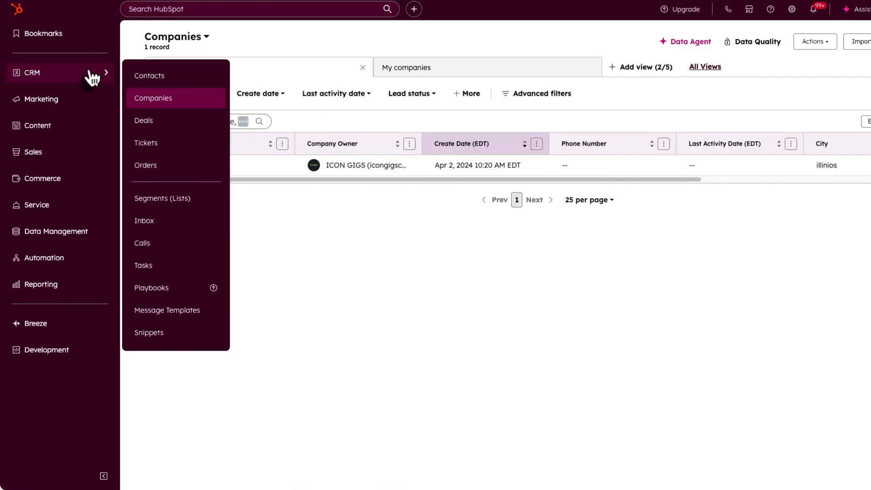
{"action": "left_click", "coordinate": [153, 99]}
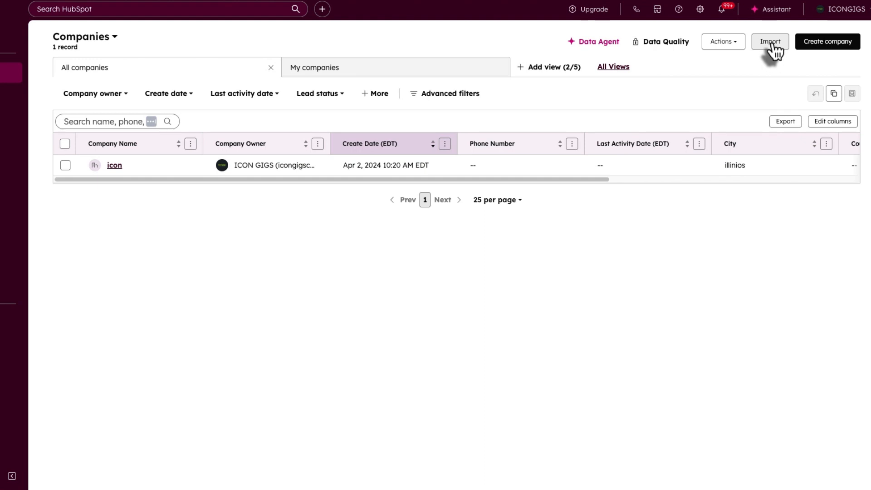
{"action": "left_click", "coordinate": [821, 43]}
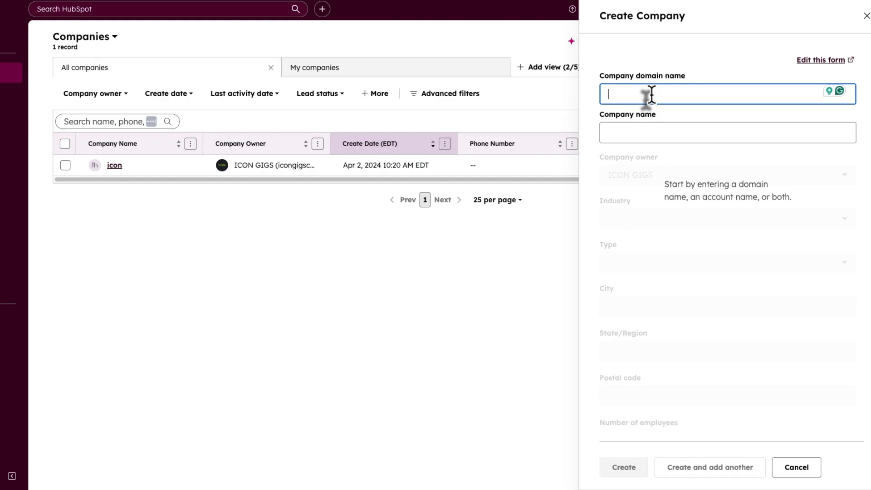
- Enter domain icongigsconsulting.com and the company name, with Information Services industry and Prospect type
{"action": "type", "text": "icongigsconsulting.com"}
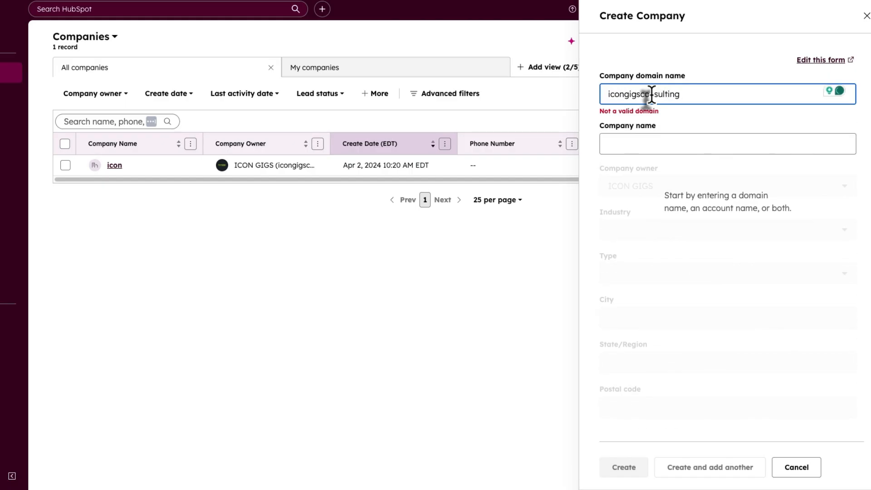
{"action": "left_click", "coordinate": [639, 132]}
{"action": "type", "text": "icongigsconsulting"}
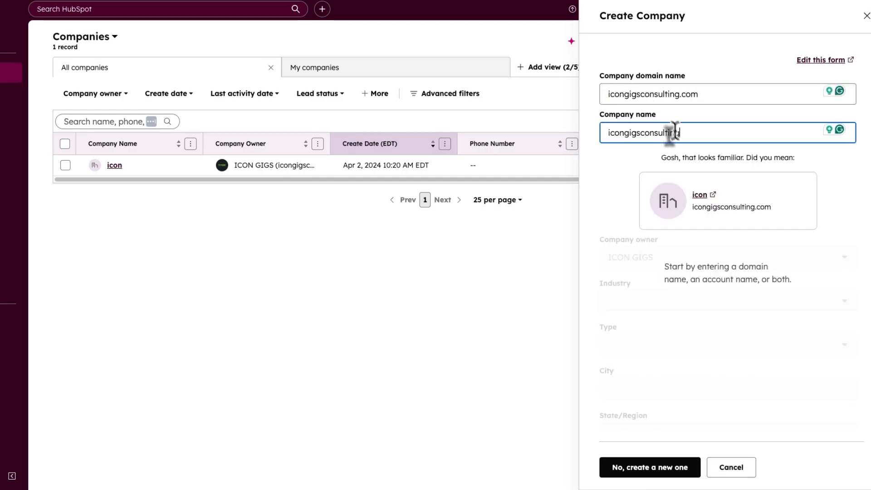
{"action": "left_click", "coordinate": [649, 467]}
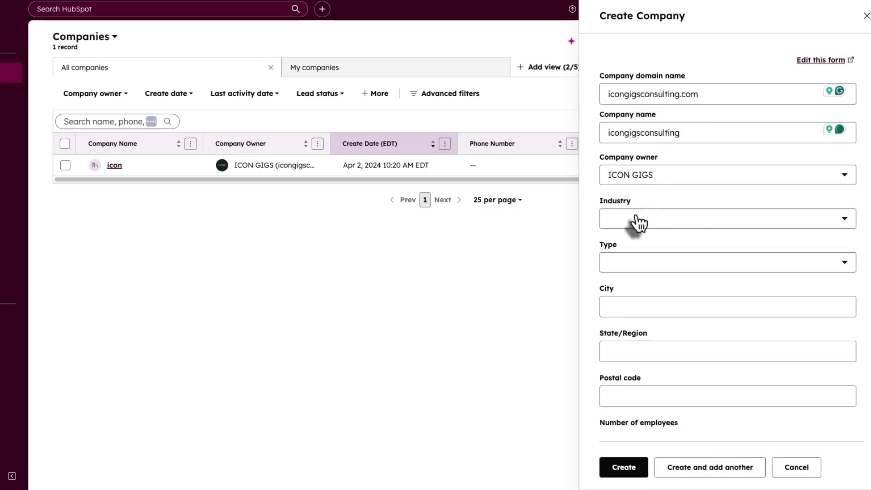
{"action": "left_click", "coordinate": [635, 218]}
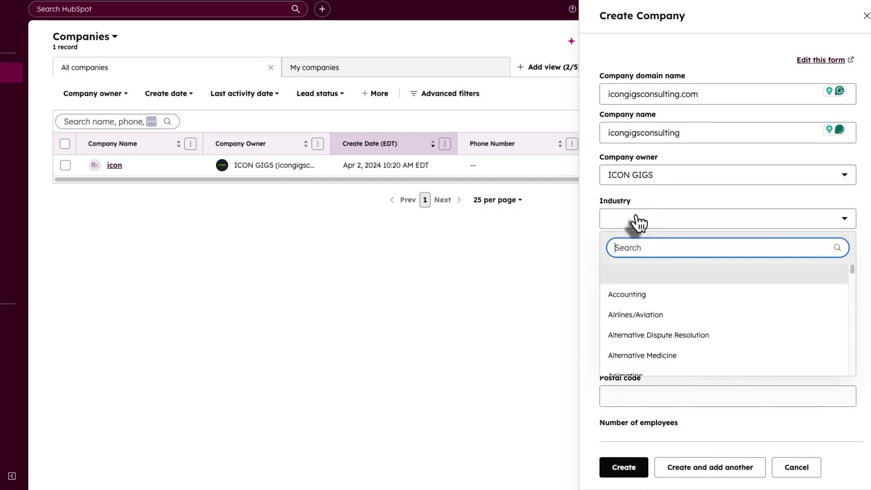
{"action": "left_click", "coordinate": [639, 315]}
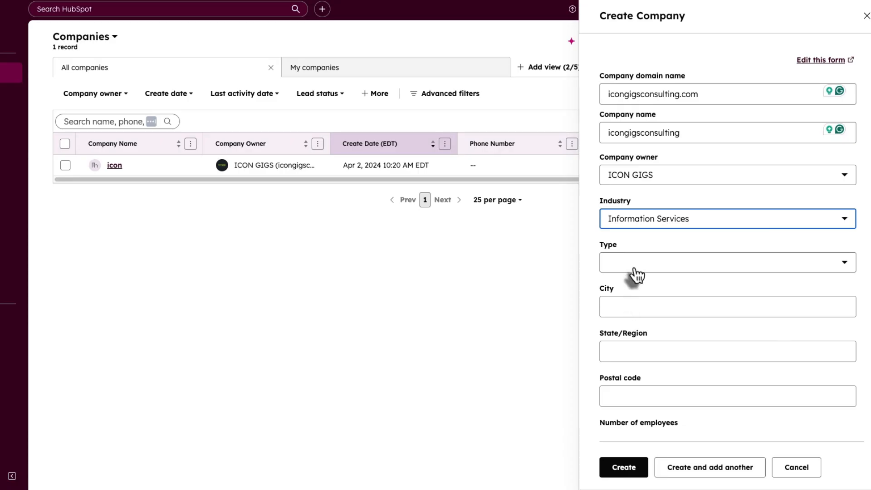
{"action": "left_click", "coordinate": [633, 268]}
{"action": "left_click", "coordinate": [639, 313]}
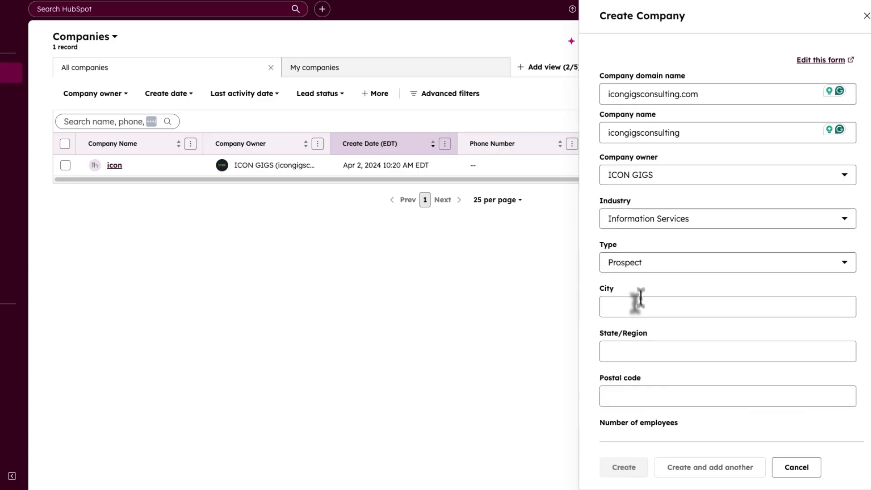
- Add city Lagos, postal code 1000010, 8 employees and 10,000 revenue, create it, return to Companies
{"action": "left_click", "coordinate": [635, 304]}
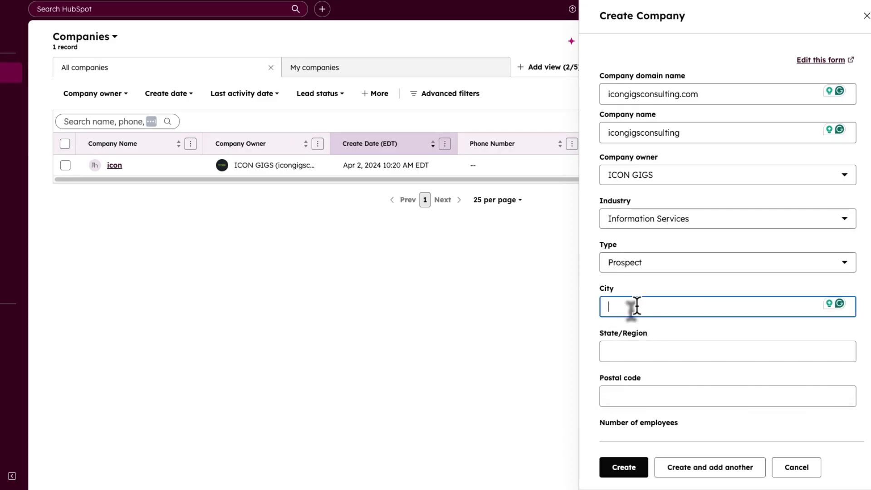
{"action": "type", "text": "Lagos"}
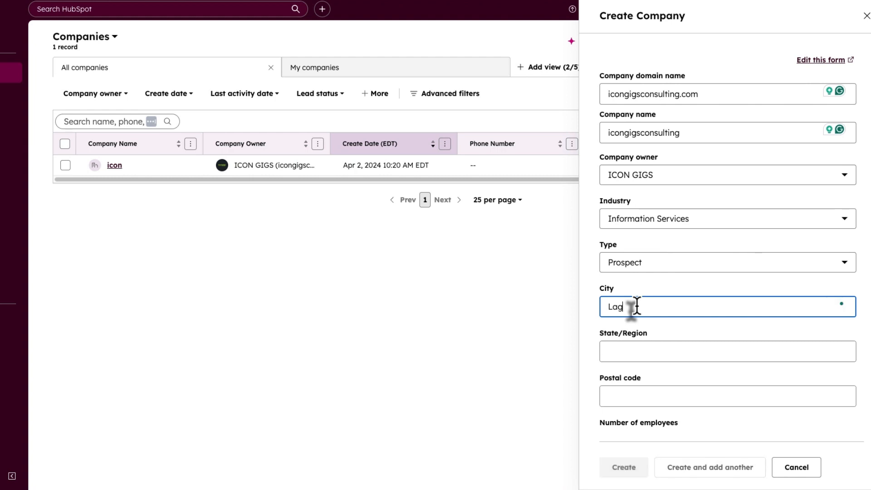
{"action": "left_click", "coordinate": [638, 350]}
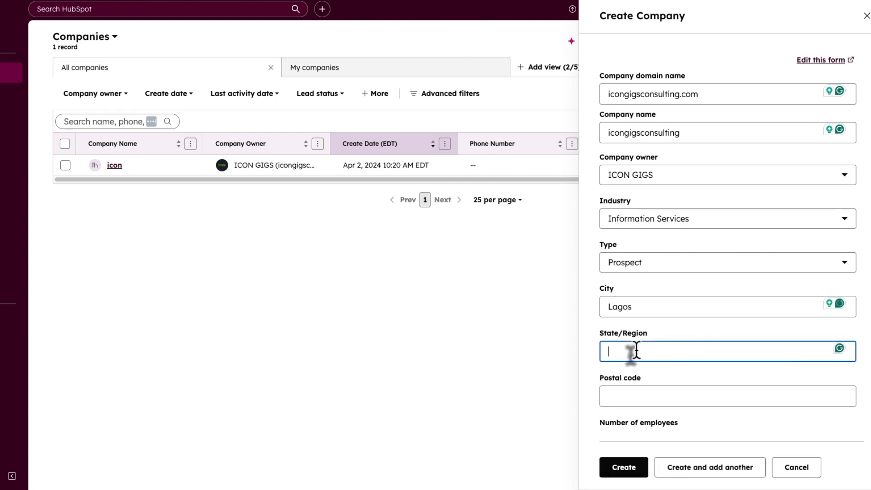
{"action": "type", "text": "Lagos"}
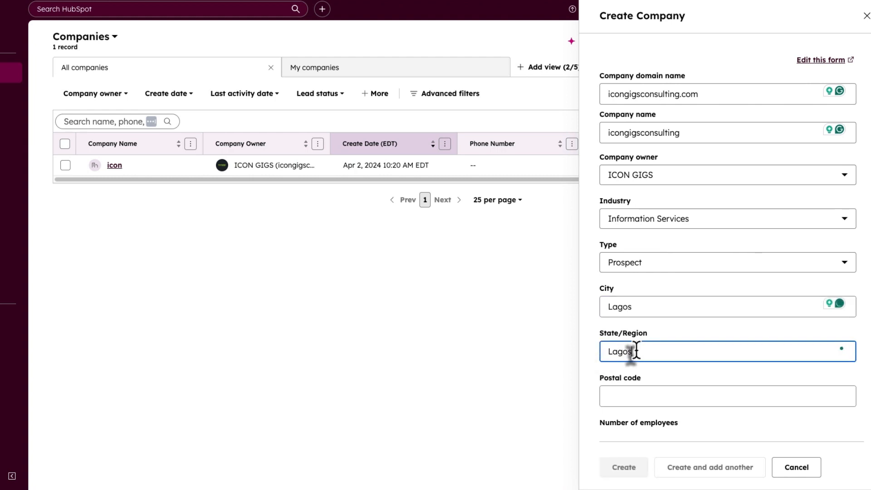
{"action": "left_click", "coordinate": [632, 393]}
{"action": "type", "text": "10000"}
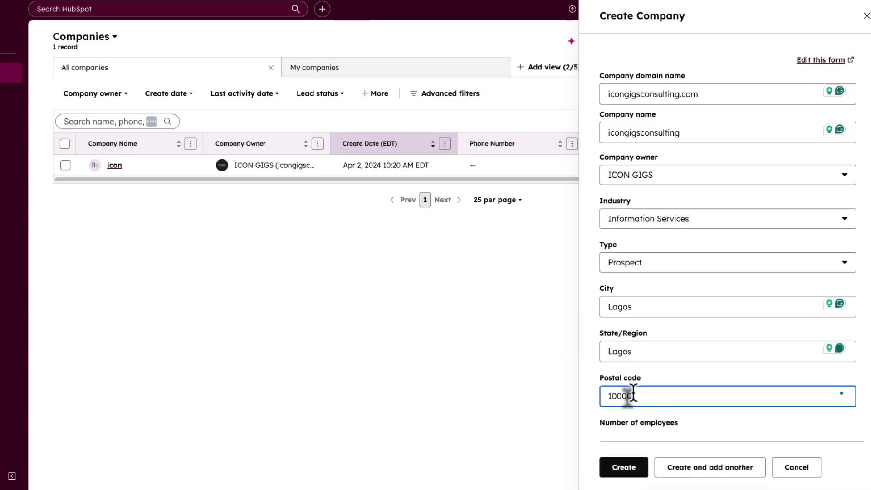
{"action": "type", "text": "10"}
{"action": "scroll", "coordinate": [644, 392], "scroll_direction": "down", "scroll_amount": 2}
{"action": "left_click", "coordinate": [643, 375]}
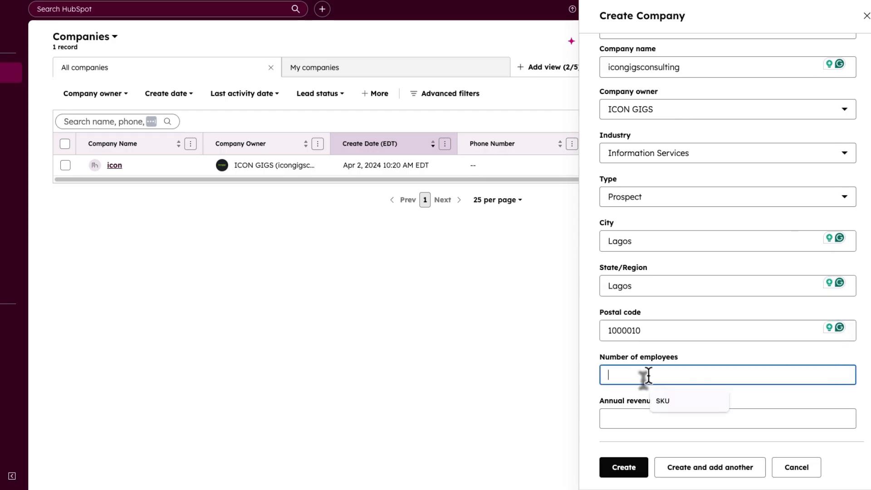
{"action": "type", "text": "8"}
{"action": "scroll", "coordinate": [658, 247], "scroll_direction": "down", "scroll_amount": 3}
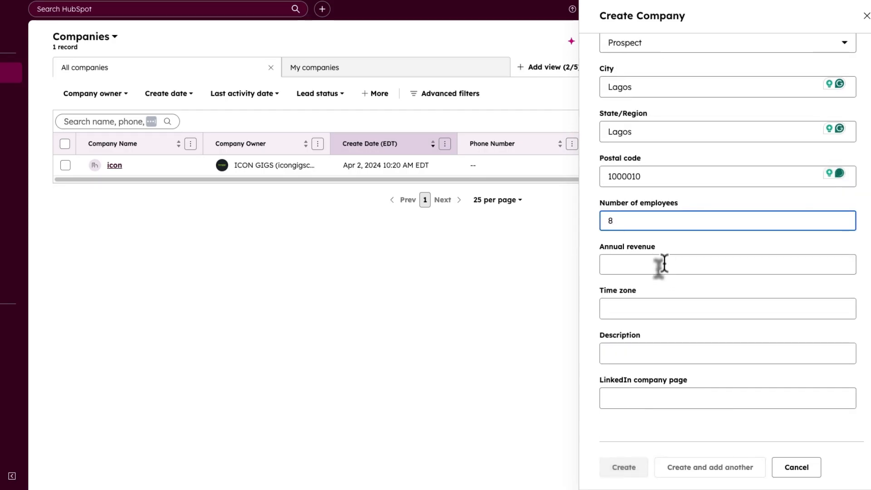
{"action": "left_click", "coordinate": [661, 264]}
{"action": "type", "text": "10,0"}
{"action": "type", "text": "0000"}
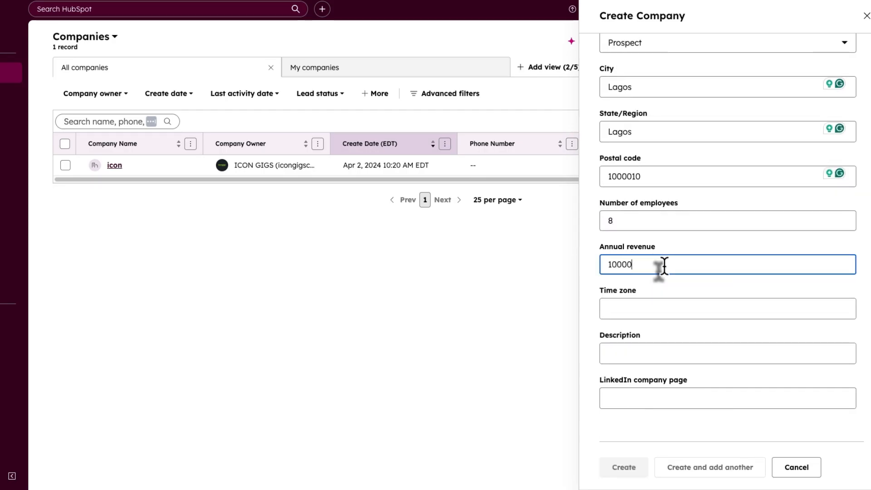
{"action": "left_click", "coordinate": [651, 307]}
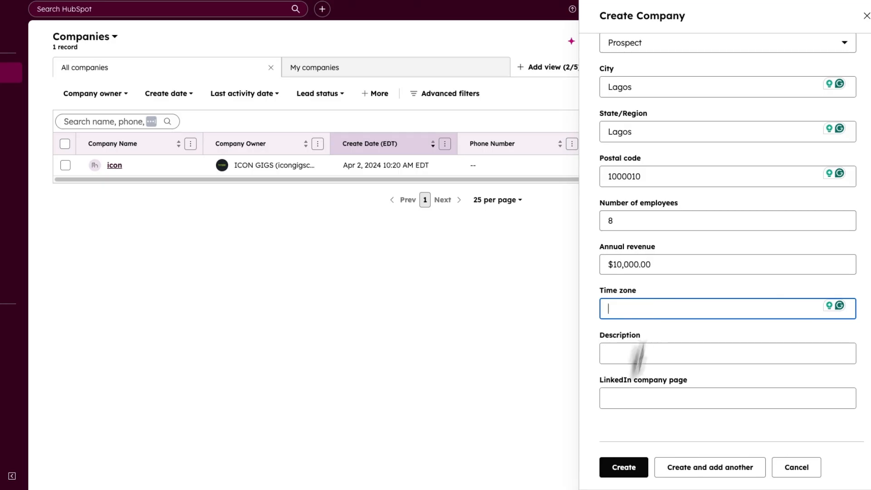
{"action": "left_click", "coordinate": [621, 469]}
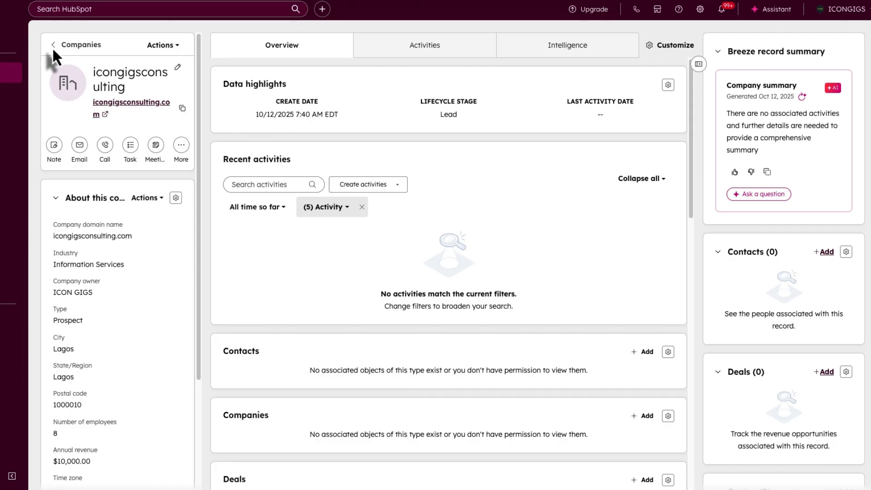
{"action": "left_click", "coordinate": [53, 45]}
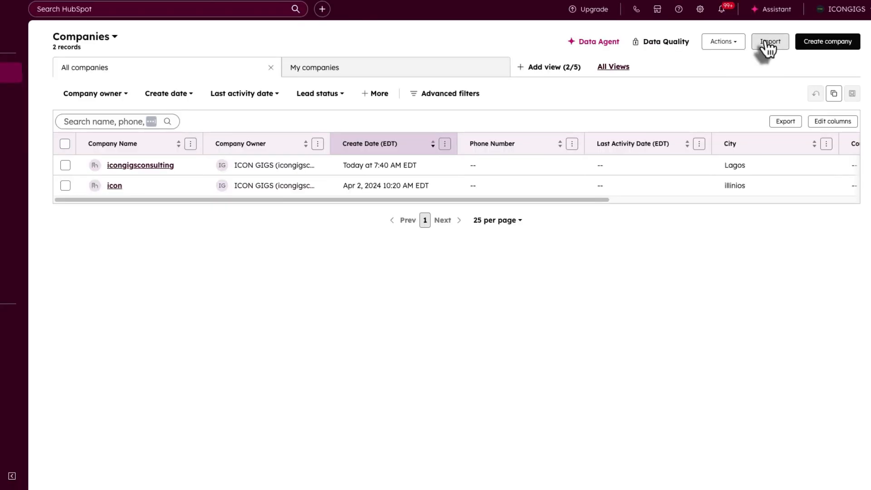
- Start a one-time file import and mark the file as holding Companies and Contacts
{"action": "left_click", "coordinate": [764, 41]}
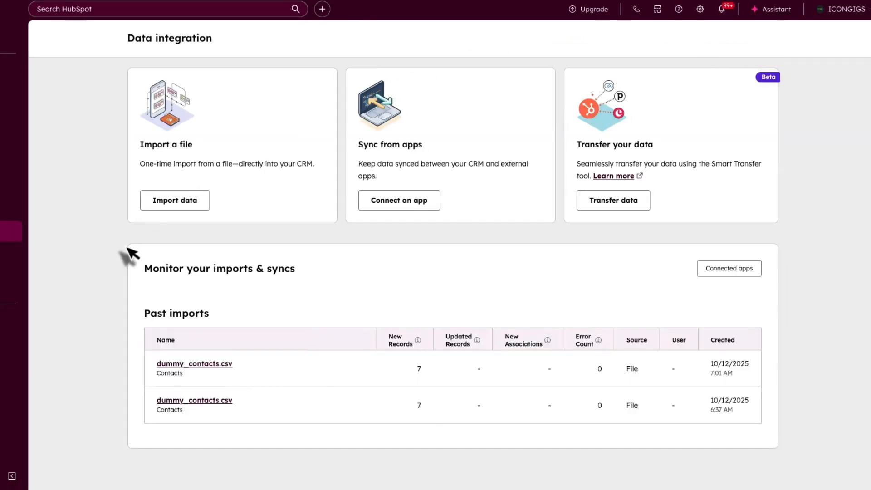
{"action": "left_click", "coordinate": [166, 204]}
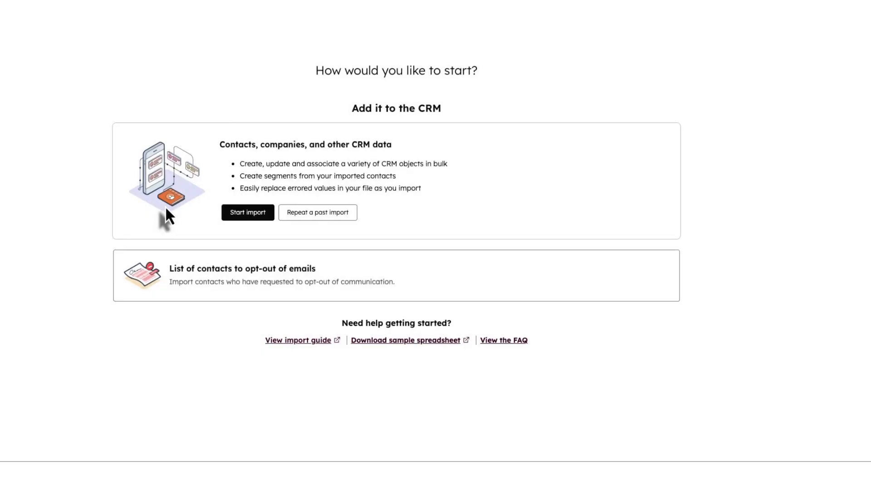
{"action": "left_click", "coordinate": [229, 212]}
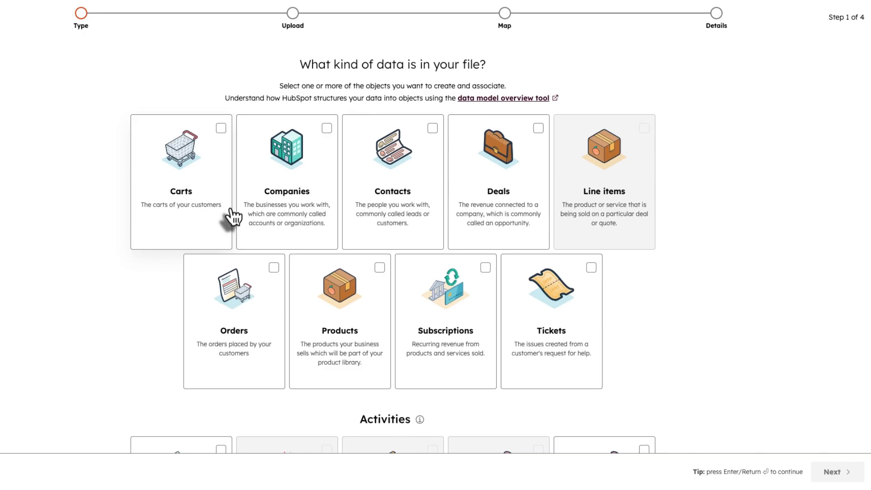
{"action": "left_click", "coordinate": [299, 169]}
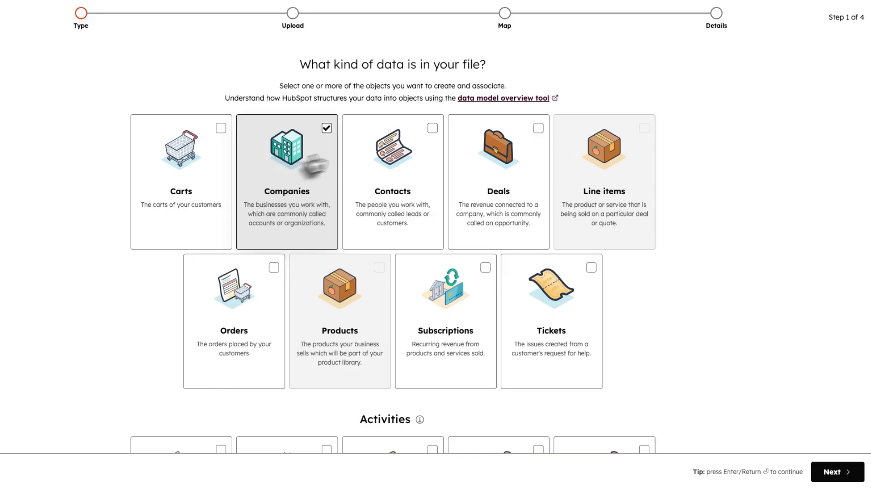
{"action": "left_click", "coordinate": [402, 149]}
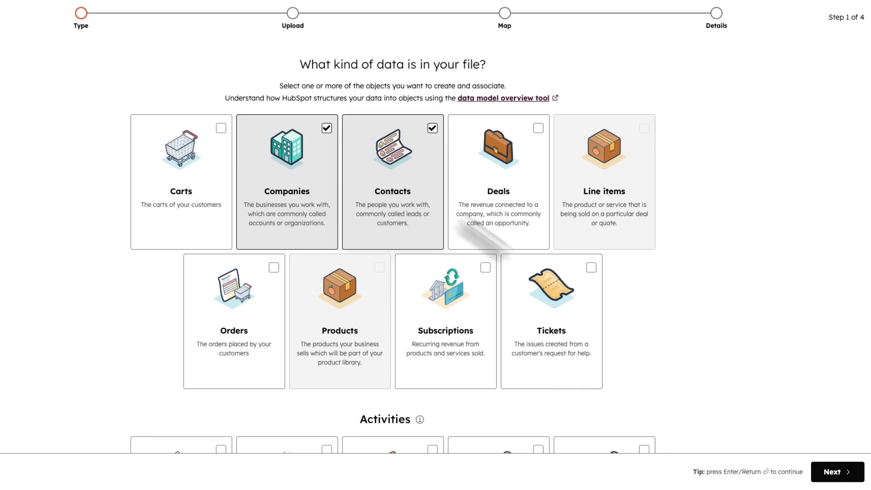
- Upload dummy_contacts_with_companies.csv and continue to the column-mapping table
{"action": "left_click", "coordinate": [838, 473]}
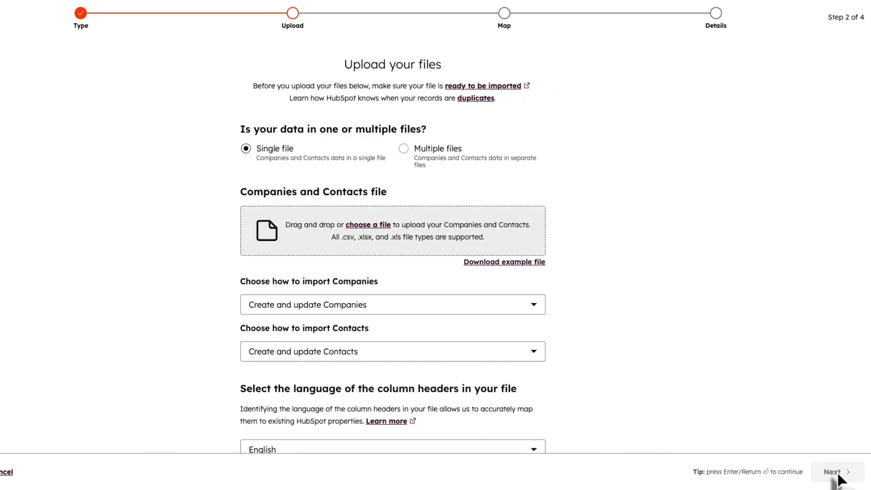
{"action": "scroll", "coordinate": [425, 315], "scroll_direction": "down", "scroll_amount": 1}
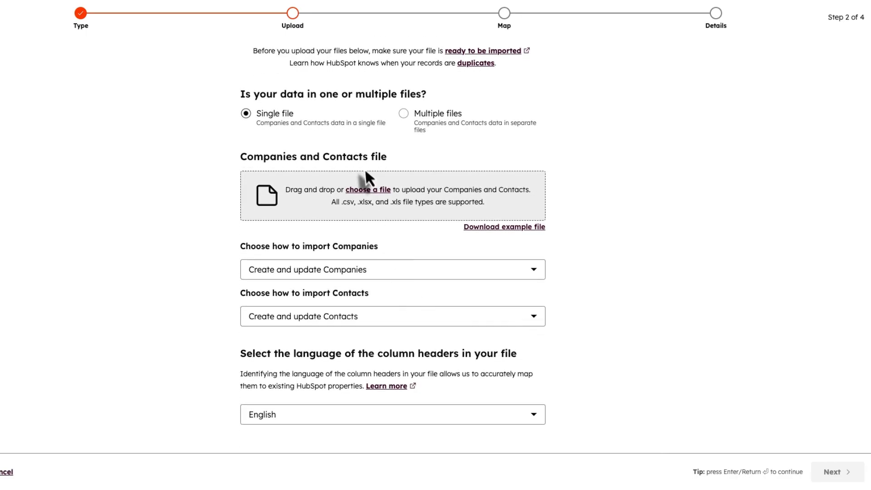
{"action": "left_click", "coordinate": [367, 189]}
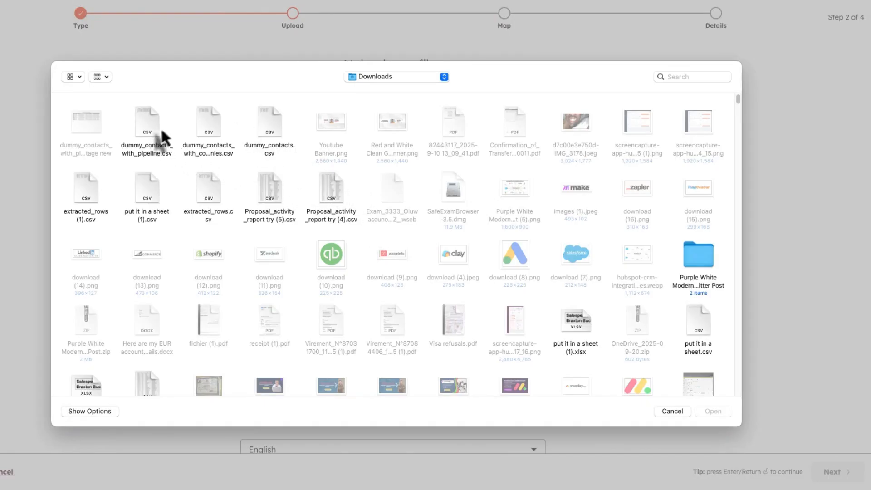
{"action": "left_click", "coordinate": [200, 128]}
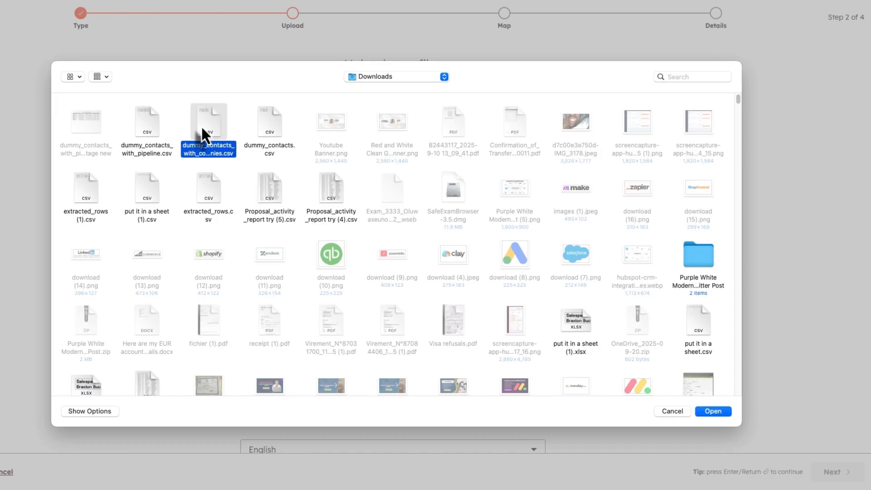
{"action": "left_click", "coordinate": [711, 411]}
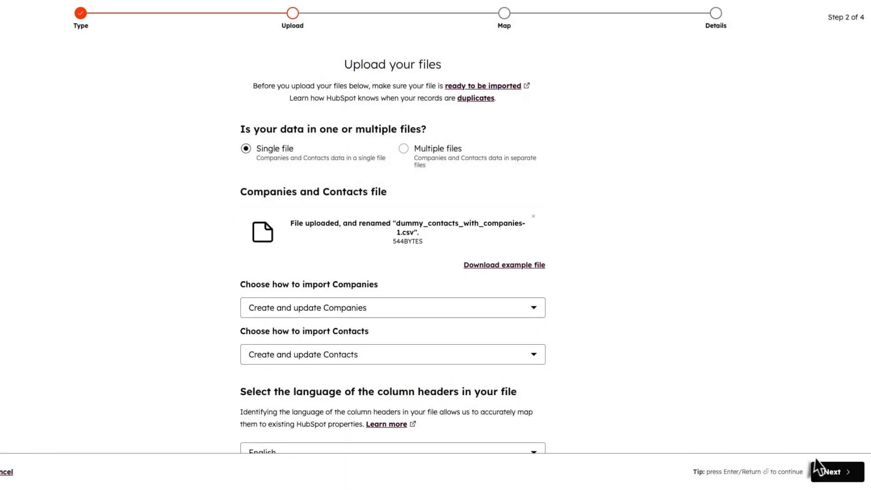
{"action": "left_click", "coordinate": [832, 474]}
{"action": "scroll", "coordinate": [427, 338], "scroll_direction": "down", "scroll_amount": 3}
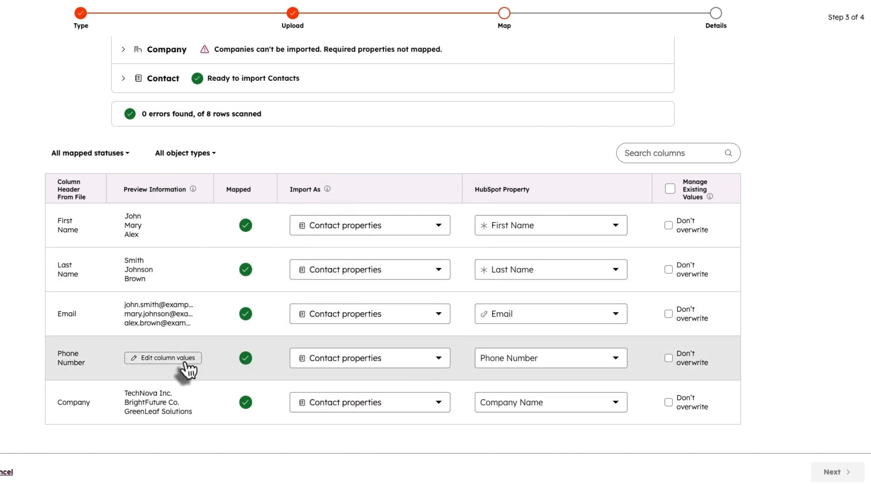
- Import the Company column as a company property mapped to Company name
{"action": "mouse_move", "coordinate": [476, 372]}
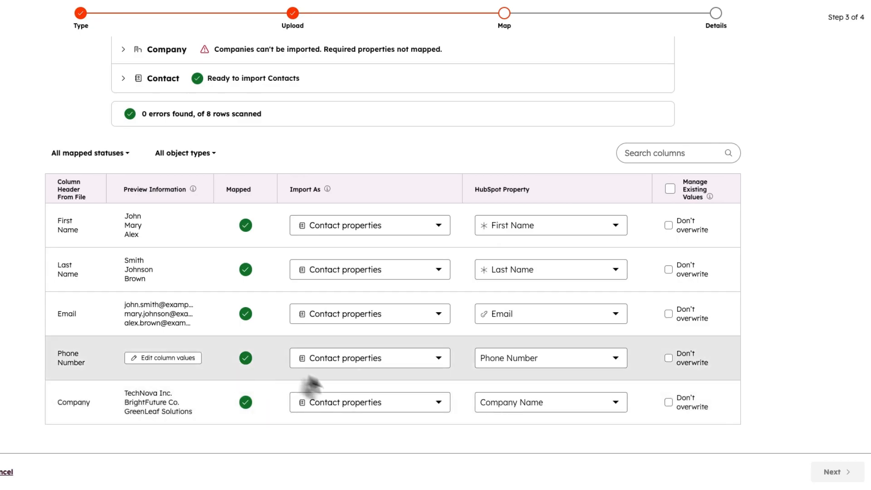
{"action": "left_click", "coordinate": [367, 405]}
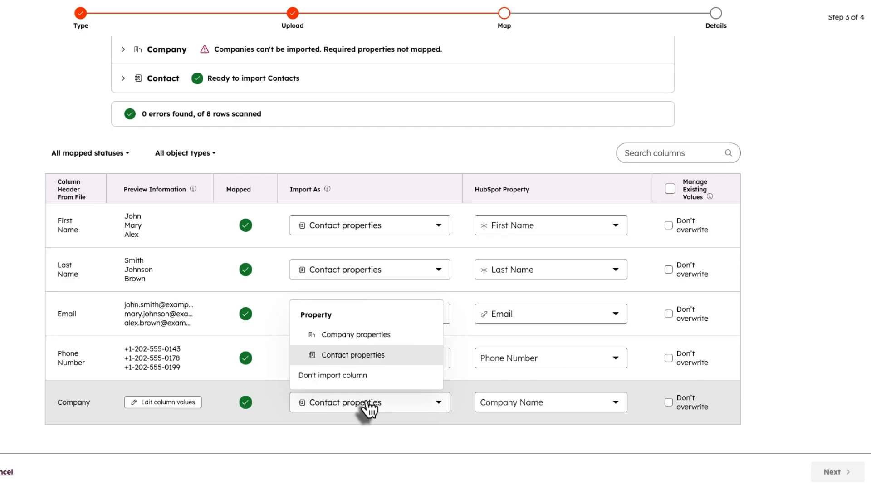
{"action": "left_click", "coordinate": [350, 341]}
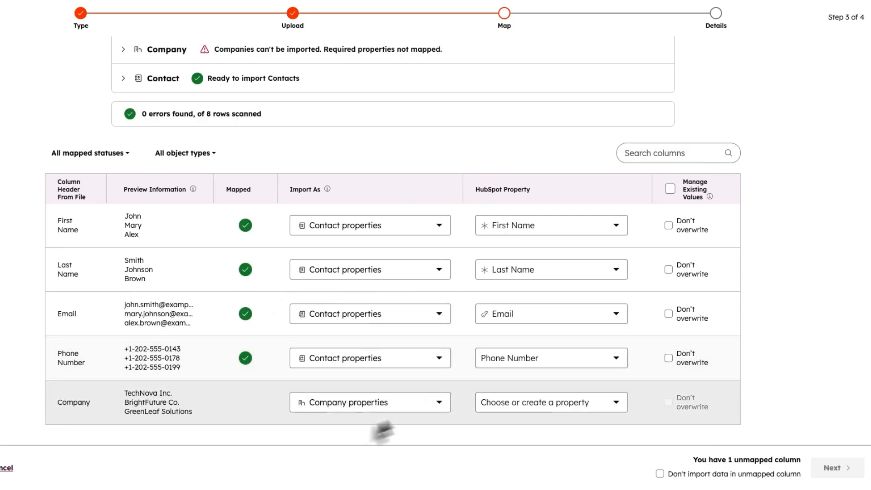
{"action": "left_click", "coordinate": [508, 403]}
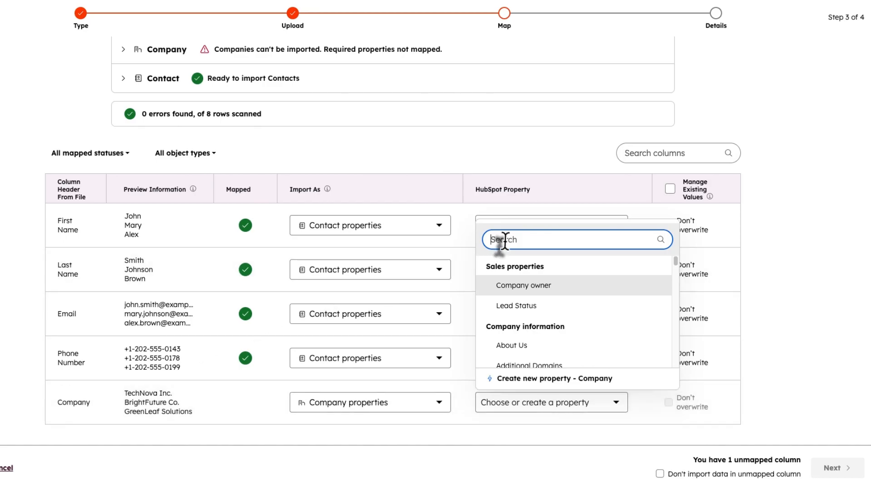
{"action": "type", "text": "company"}
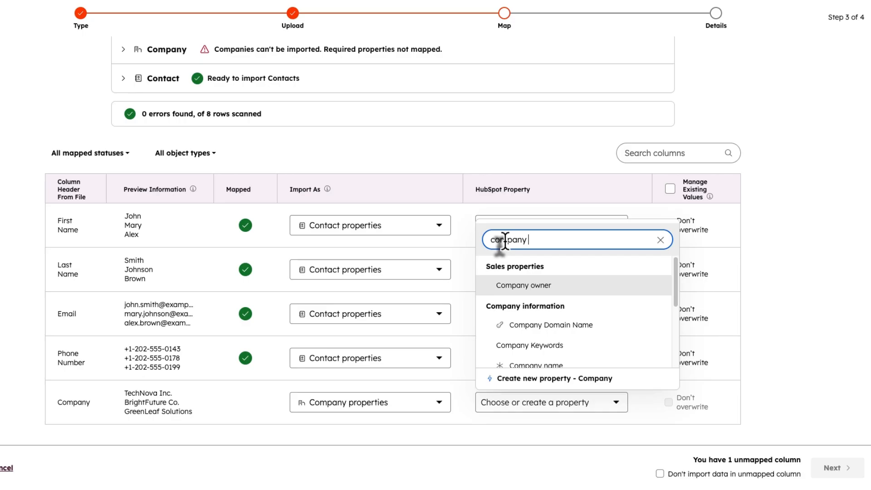
{"action": "left_click", "coordinate": [531, 364]}
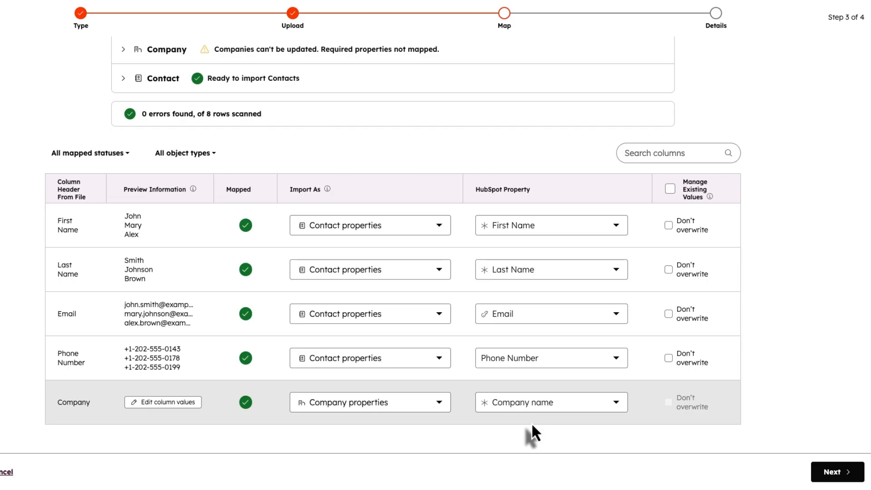
- Accept the contact consent statement and finish the dummy_contacts_with_companies.csv import
{"action": "left_click", "coordinate": [831, 477]}
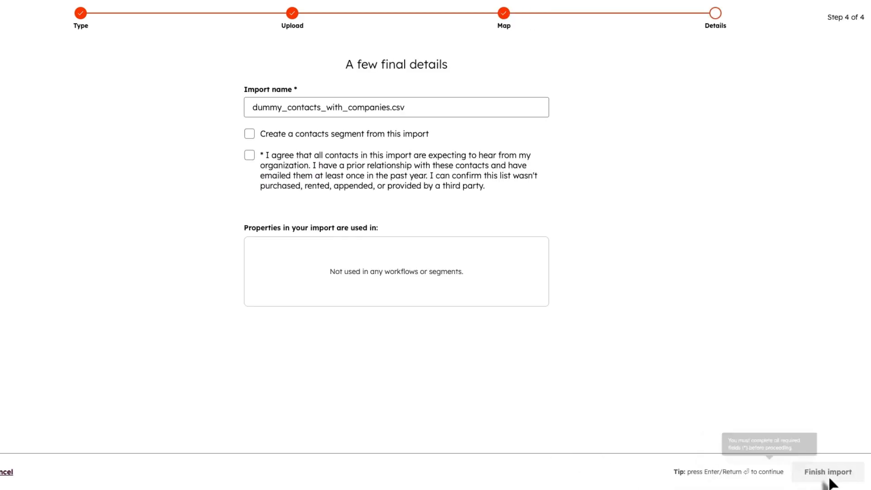
{"action": "left_click", "coordinate": [249, 157]}
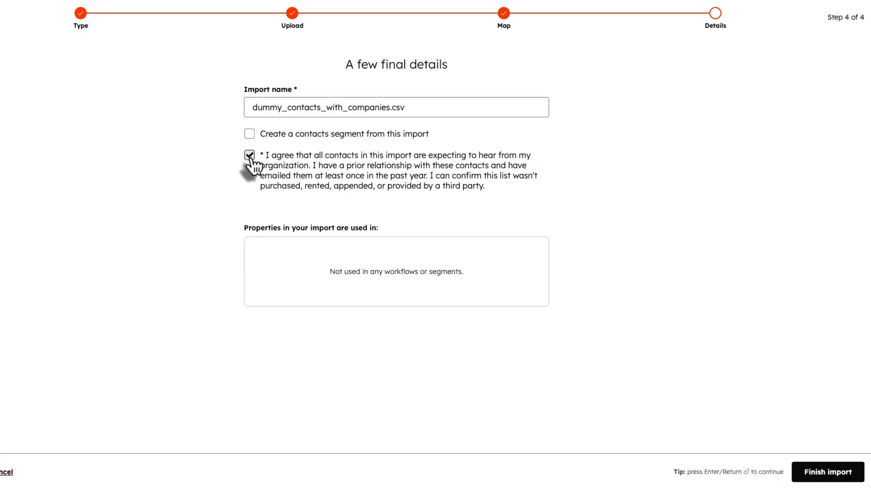
{"action": "left_click", "coordinate": [806, 475]}
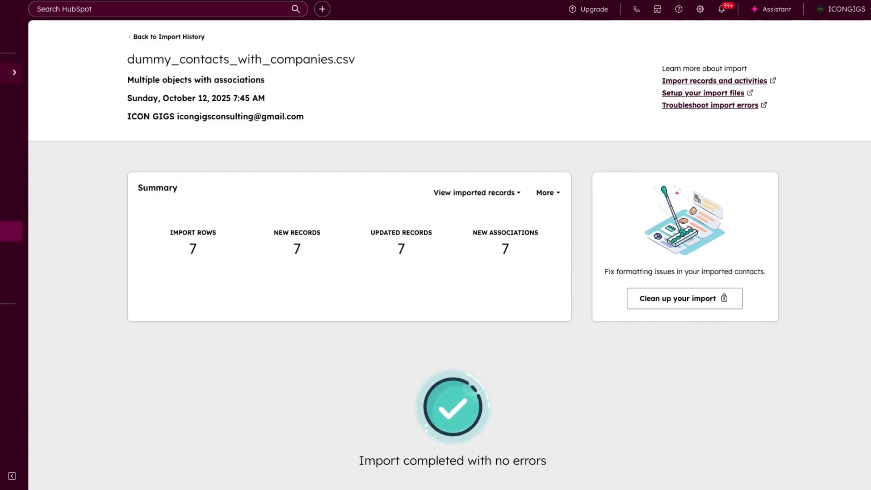
- Open the Companies list and view the imported NextGen Systems company record
{"action": "mouse_move", "coordinate": [15, 77]}
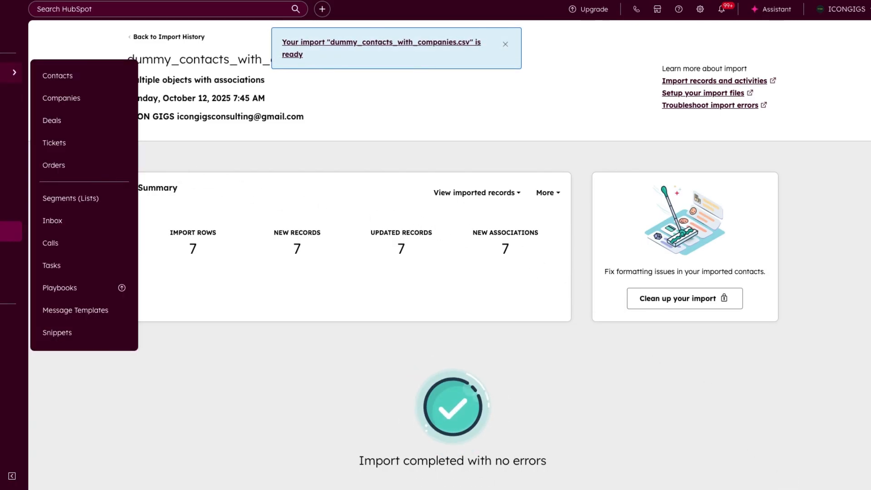
{"action": "left_click", "coordinate": [61, 105]}
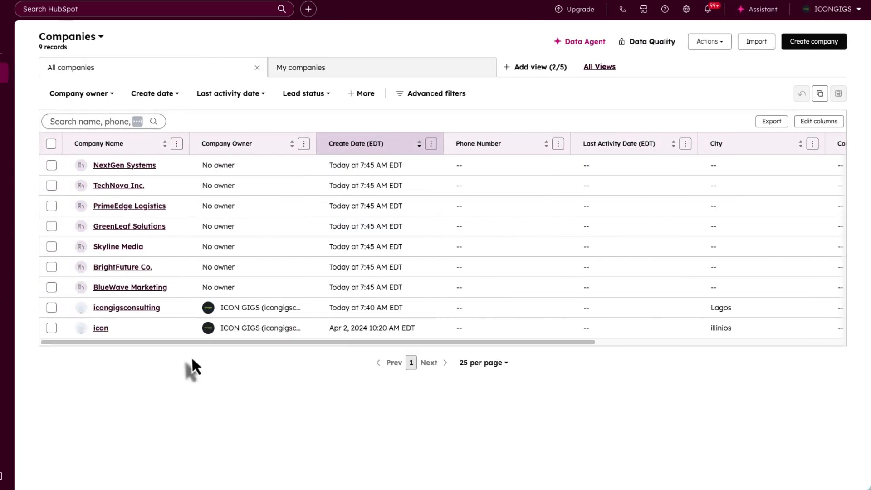
{"action": "left_click", "coordinate": [122, 167]}
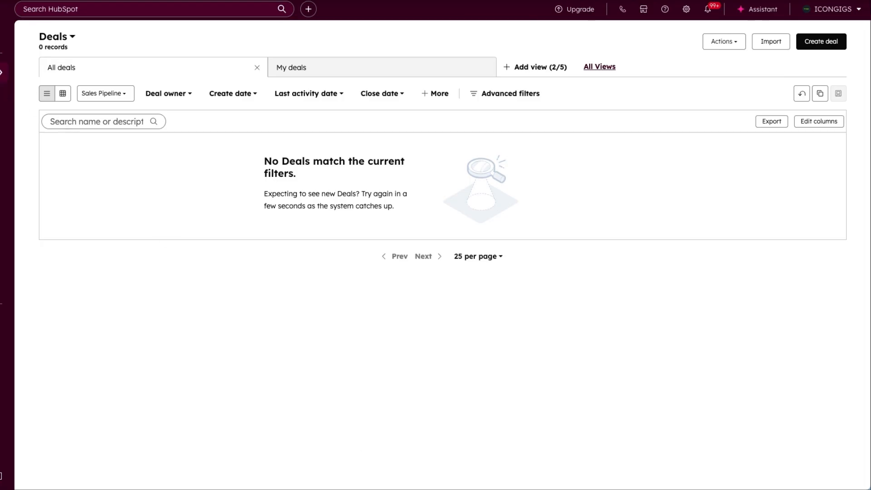
- Go to Deals, check the available pipelines, and switch to the Sales Pipeline board view
{"action": "left_click", "coordinate": [20, 78]}
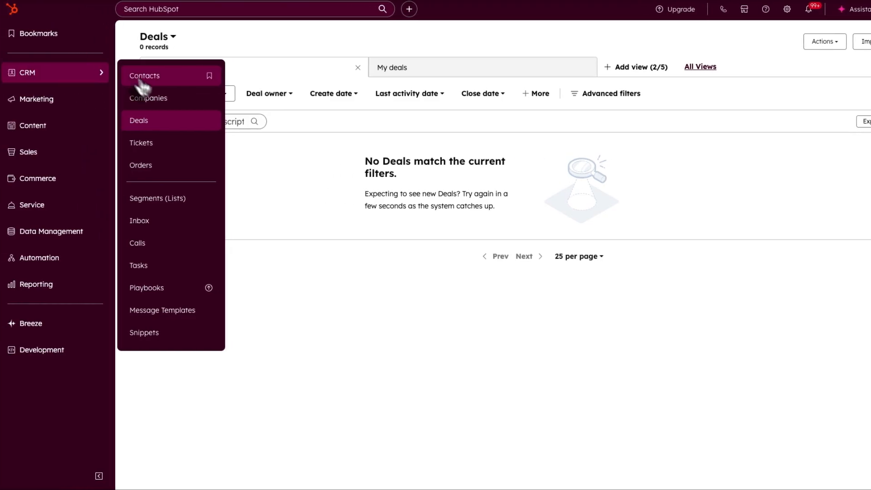
{"action": "left_click", "coordinate": [159, 122]}
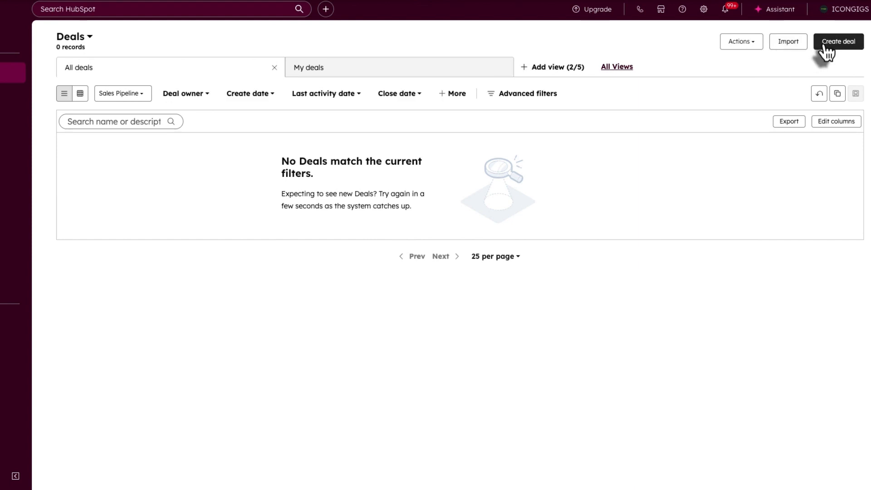
{"action": "left_click", "coordinate": [118, 94]}
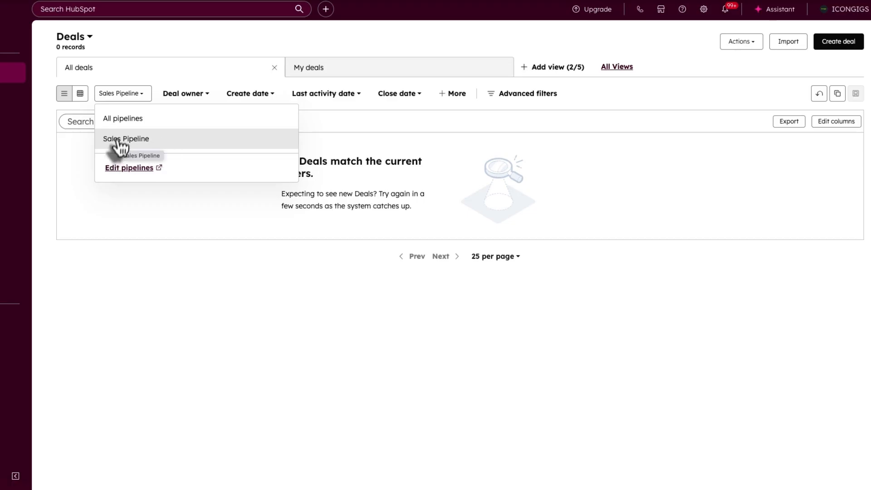
{"action": "left_click", "coordinate": [80, 97]}
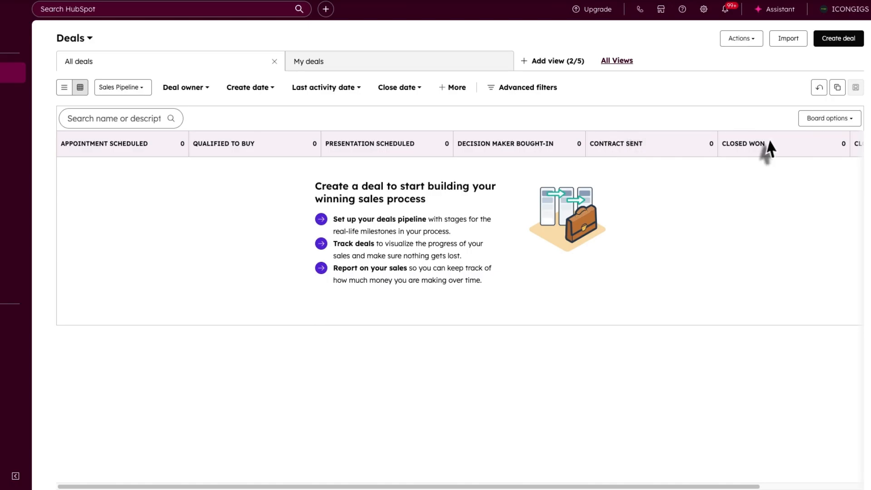
{"action": "scroll", "coordinate": [524, 424], "scroll_direction": "right", "scroll_amount": 3}
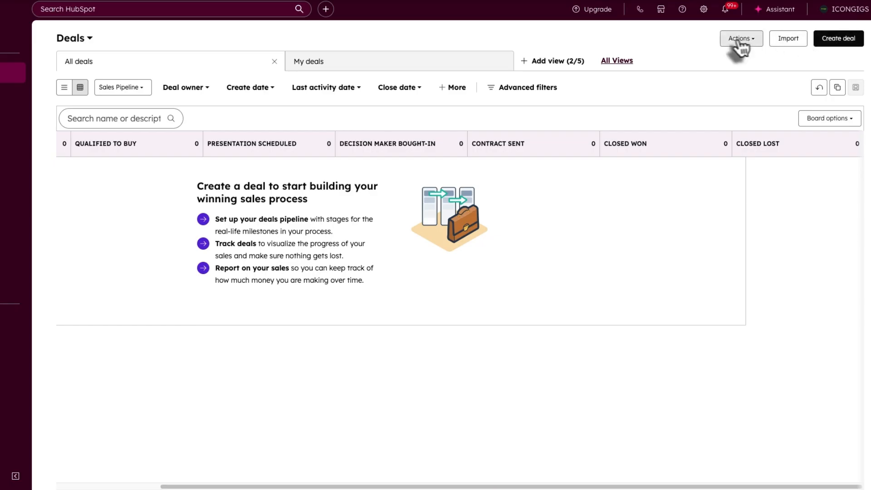
- Start deal ABC Logistics at Qualified To Buy, amount $1,000.00, type New Business
{"action": "left_click", "coordinate": [839, 39]}
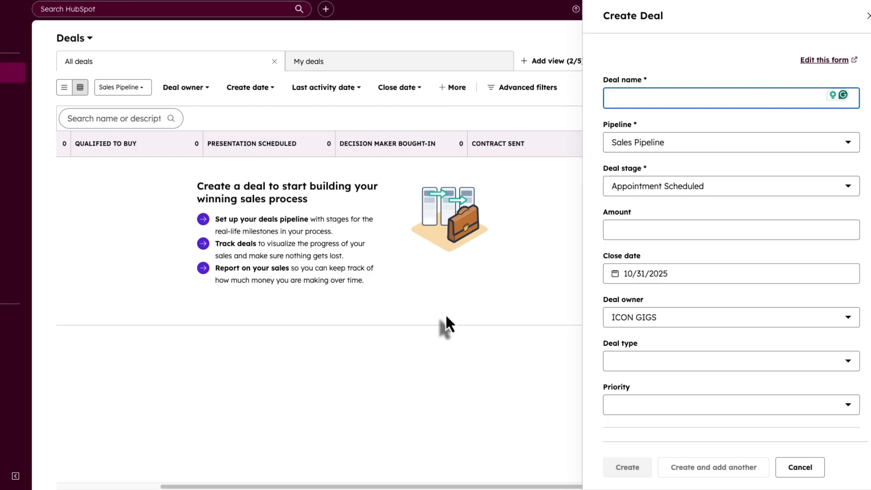
{"action": "type", "text": "ABC Logistics"}
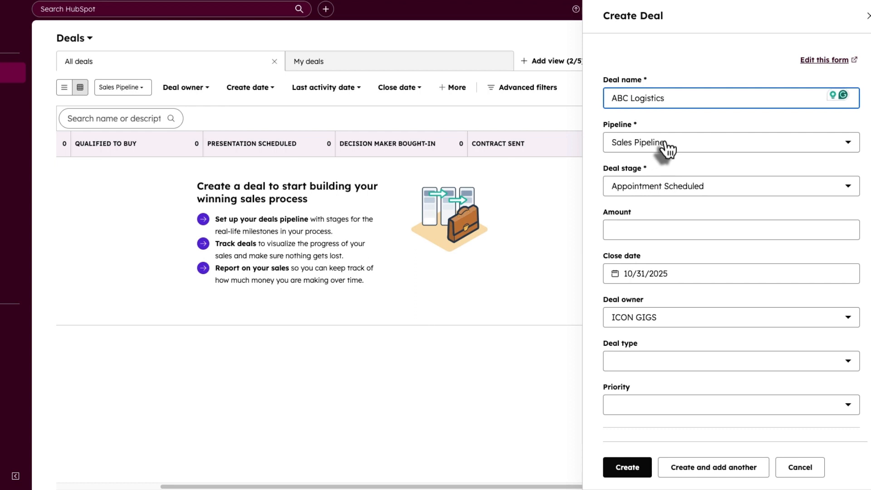
{"action": "left_click", "coordinate": [661, 191]}
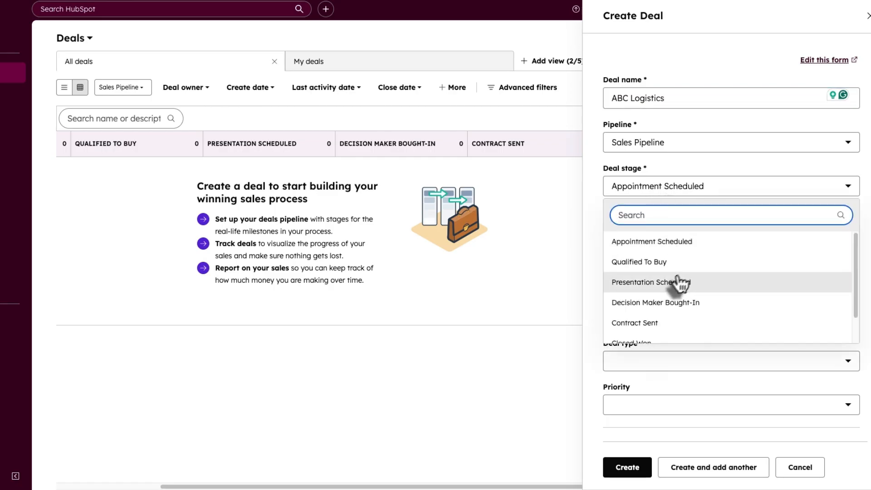
{"action": "scroll", "coordinate": [641, 304], "scroll_direction": "down", "scroll_amount": 1}
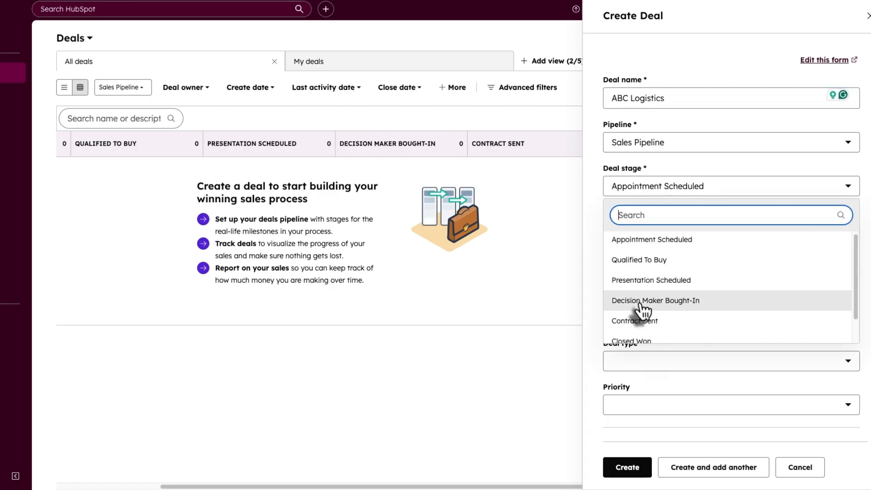
{"action": "left_click", "coordinate": [643, 261]}
{"action": "left_click", "coordinate": [629, 230]}
{"action": "left_click", "coordinate": [669, 255]}
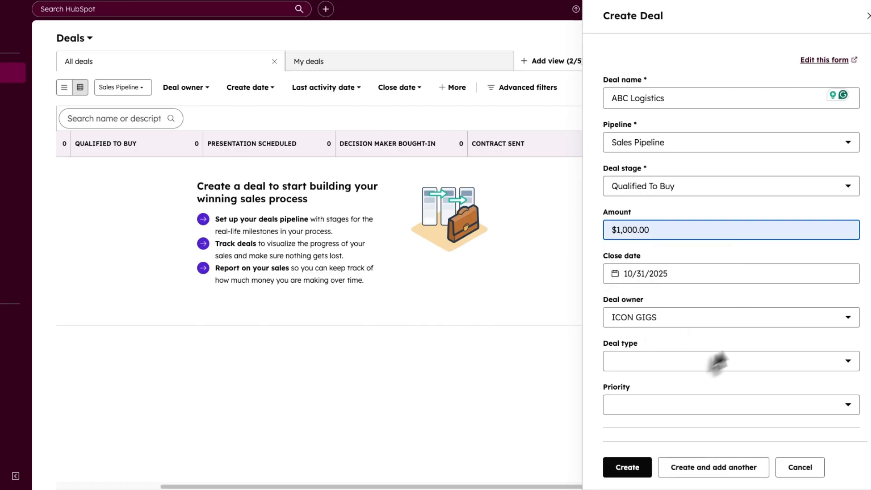
{"action": "scroll", "coordinate": [666, 369], "scroll_direction": "down", "scroll_amount": 2}
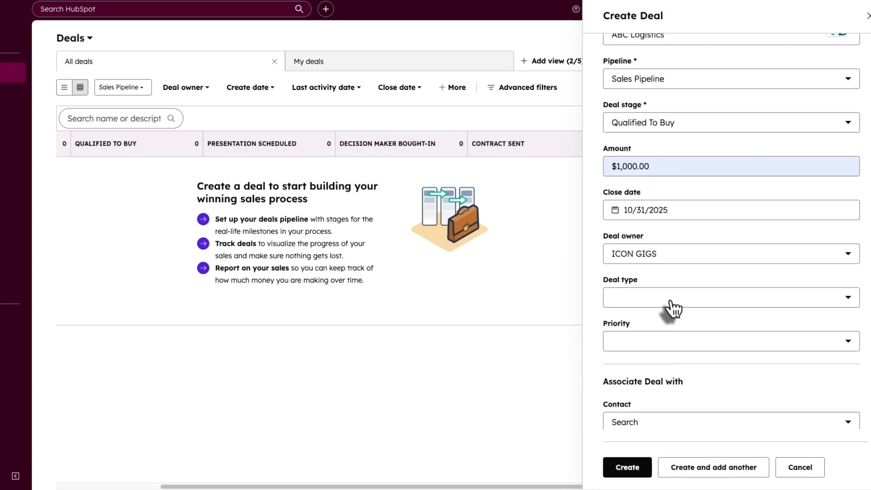
{"action": "left_click", "coordinate": [673, 309]}
{"action": "left_click", "coordinate": [663, 344]}
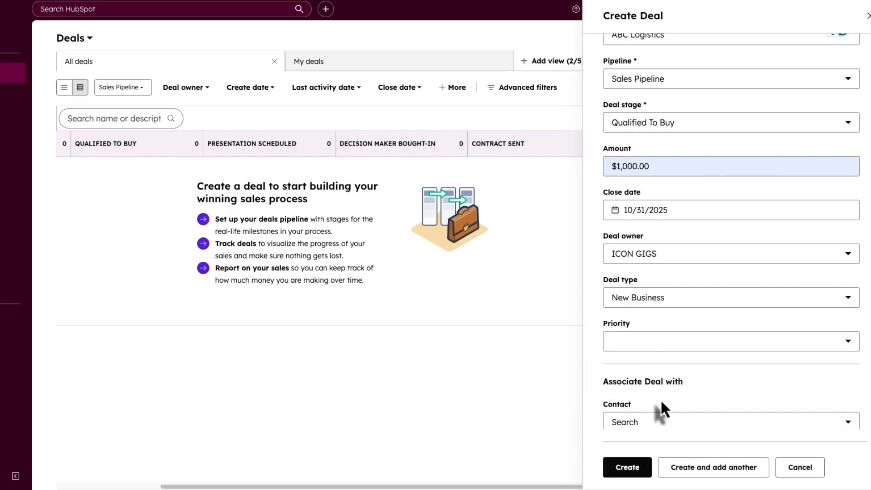
{"action": "scroll", "coordinate": [662, 406], "scroll_direction": "down", "scroll_amount": 2}
{"action": "scroll", "coordinate": [663, 405], "scroll_direction": "down", "scroll_amount": 2}
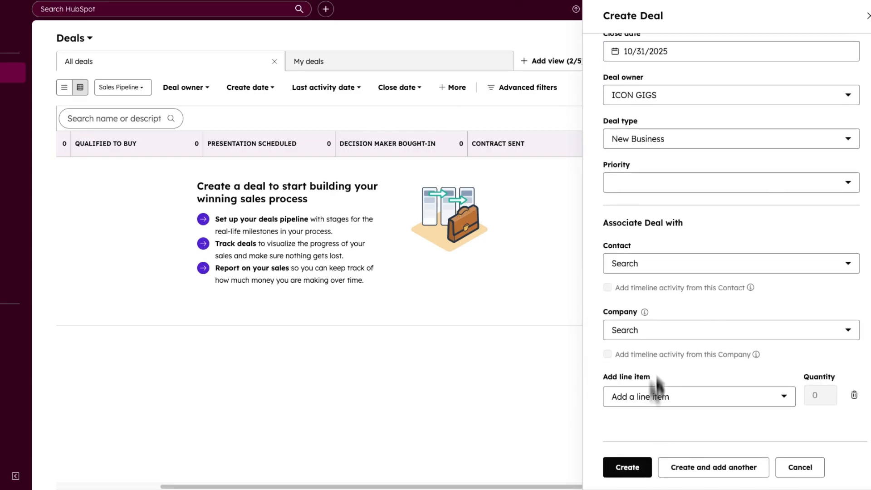
- Associate an imported contact and BrightFuture Co., skip line items, and create the deal
{"action": "left_click", "coordinate": [679, 269]}
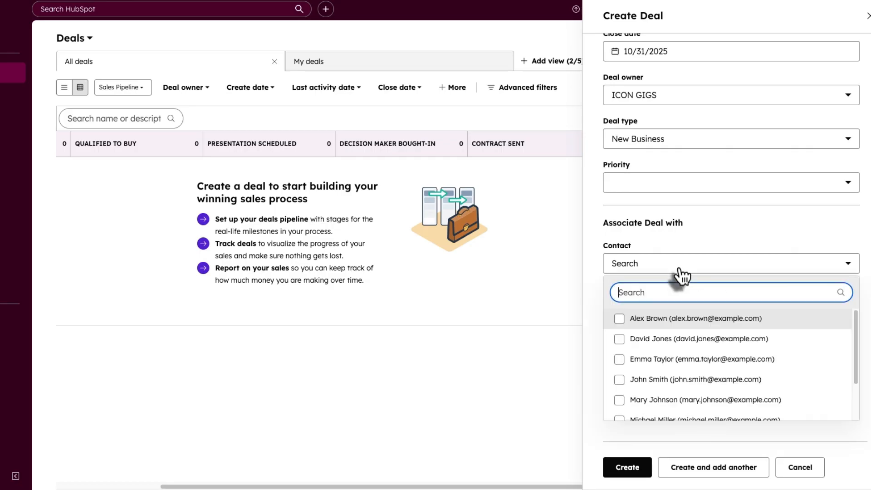
{"action": "left_click", "coordinate": [619, 340]}
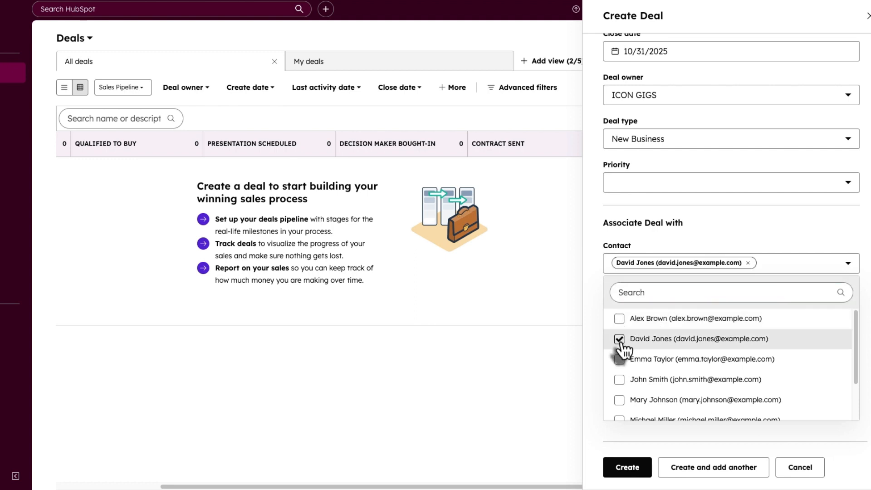
{"action": "left_click", "coordinate": [670, 249]}
{"action": "left_click", "coordinate": [652, 333]}
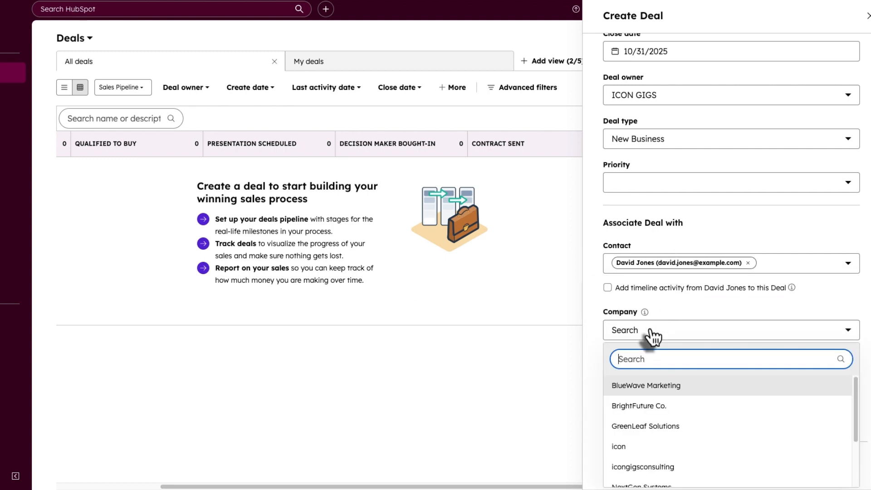
{"action": "left_click", "coordinate": [658, 408]}
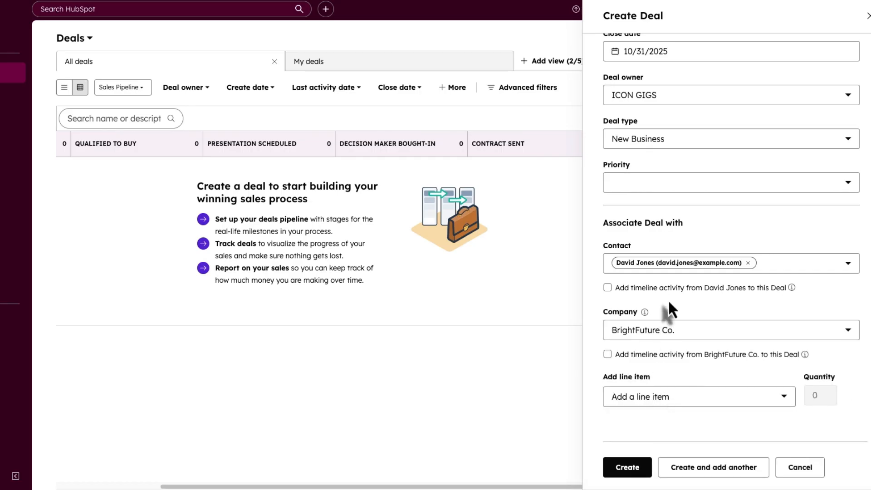
{"action": "left_click", "coordinate": [657, 397]}
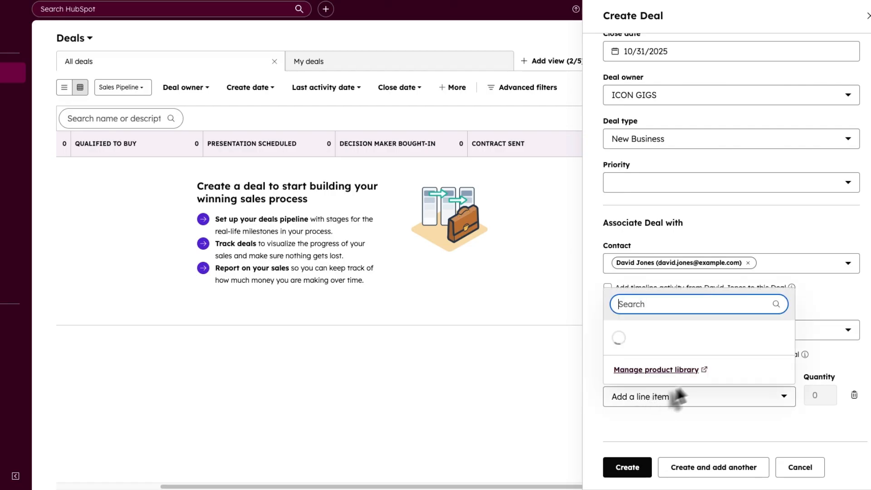
{"action": "left_click", "coordinate": [648, 425]}
{"action": "left_click", "coordinate": [626, 467]}
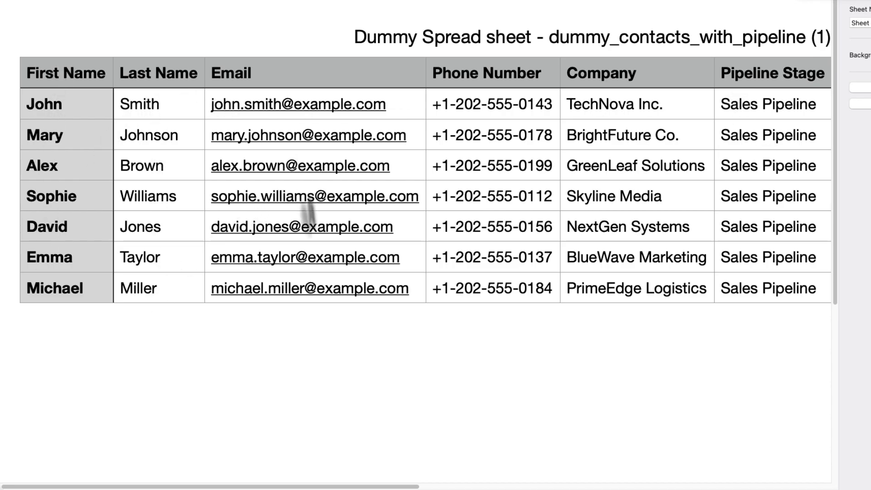
- Scroll the Numbers sheet right to review the Deal Stage and Deal Name columns
{"action": "left_click_drag", "start_coordinate": [416, 487], "coordinate": [507, 487]}
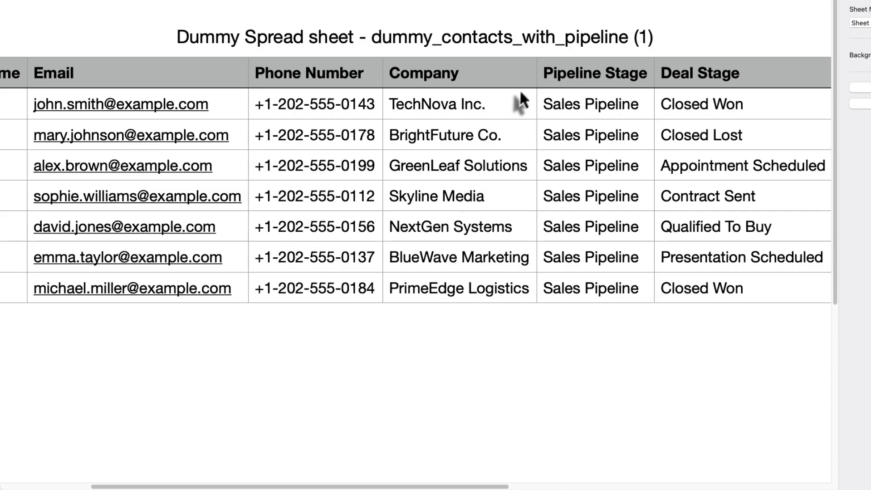
{"action": "left_click_drag", "start_coordinate": [477, 486], "coordinate": [542, 487]}
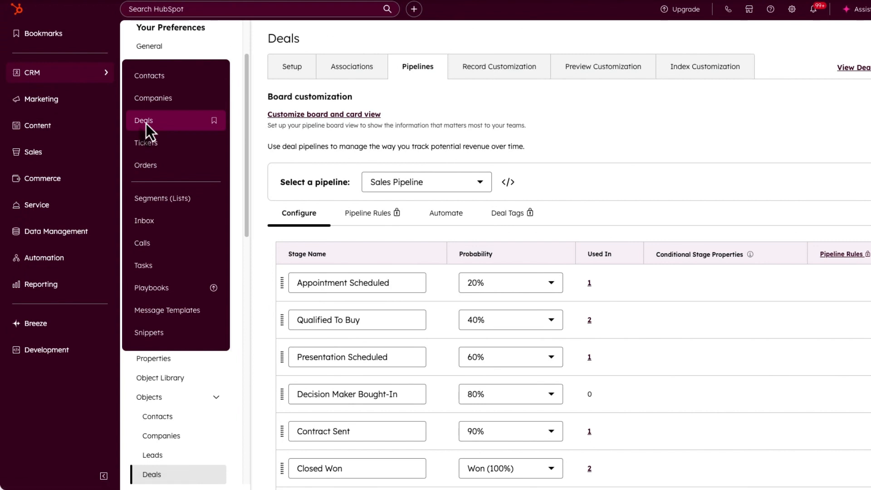
- Compare Sales Pipeline stage names like Appointment Scheduled against the Numbers sheet, then view Deals
{"action": "left_click", "coordinate": [146, 123]}
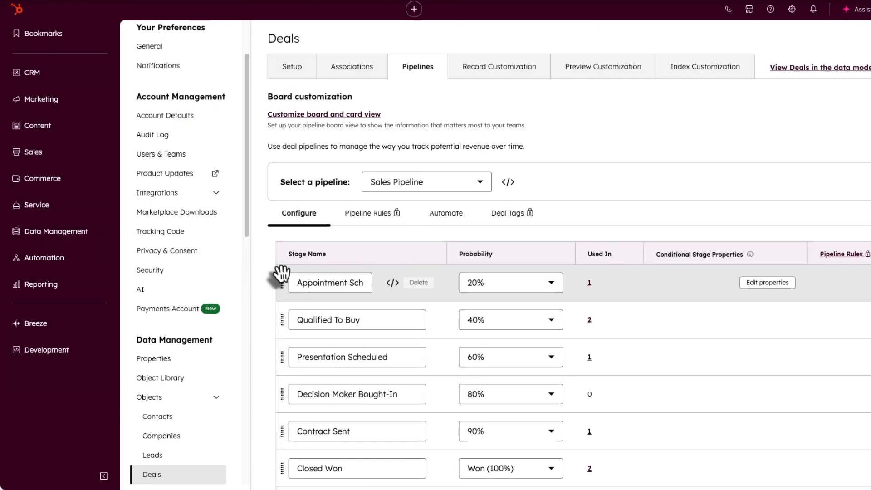
{"action": "left_click", "coordinate": [295, 282]}
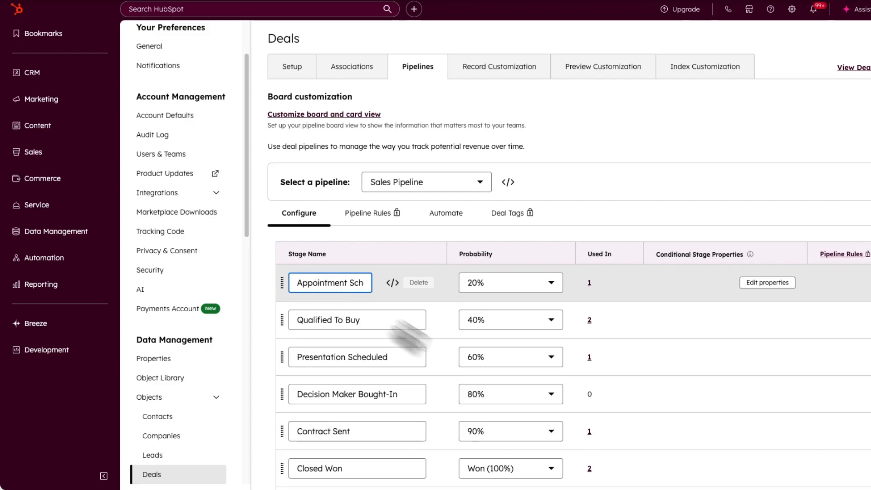
{"action": "mouse_move", "coordinate": [455, 487]}
{"action": "left_click", "coordinate": [541, 480]}
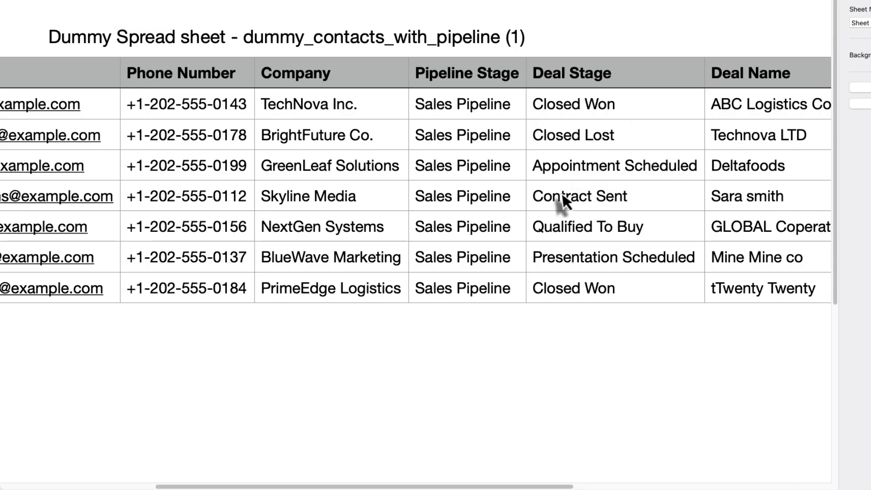
{"action": "mouse_move", "coordinate": [458, 488]}
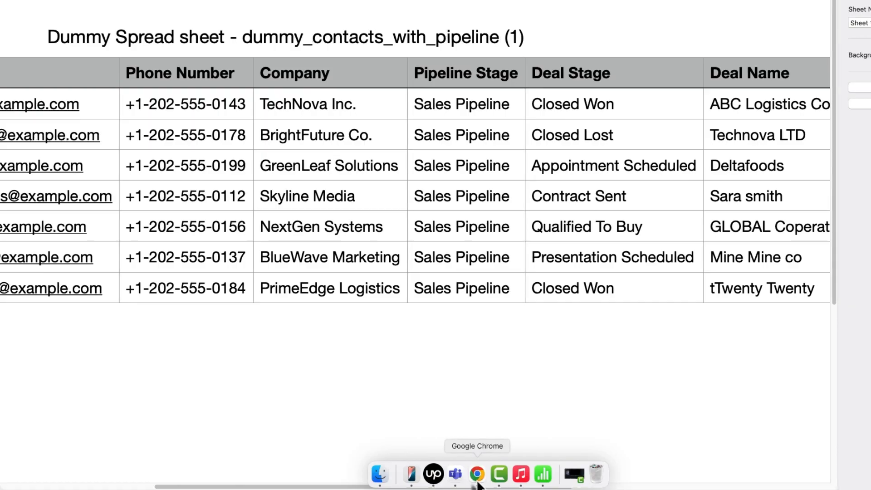
{"action": "left_click", "coordinate": [477, 474]}
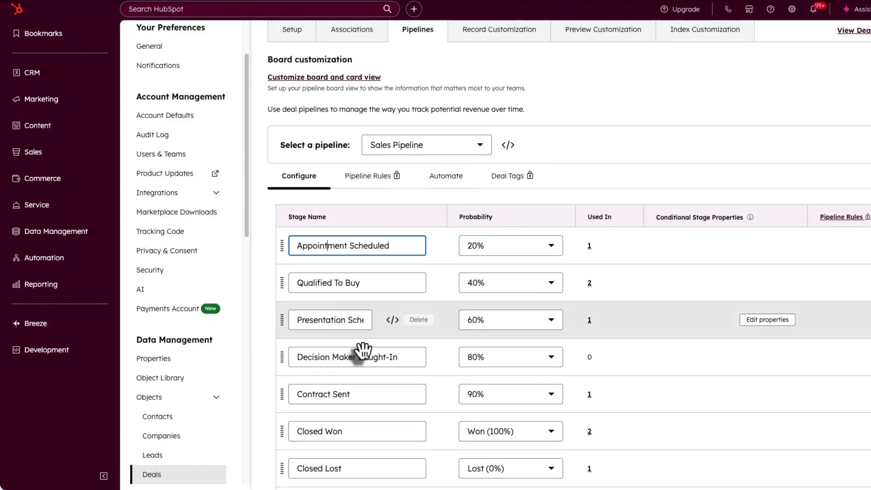
{"action": "scroll", "coordinate": [362, 352], "scroll_direction": "down", "scroll_amount": 3}
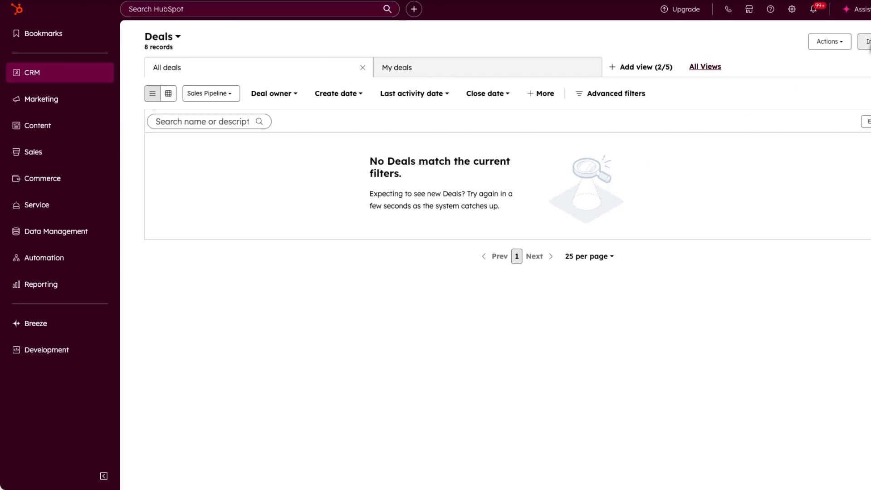
- Start a one-time file import that includes Deals, Contacts and Companies
{"action": "left_click", "coordinate": [865, 43]}
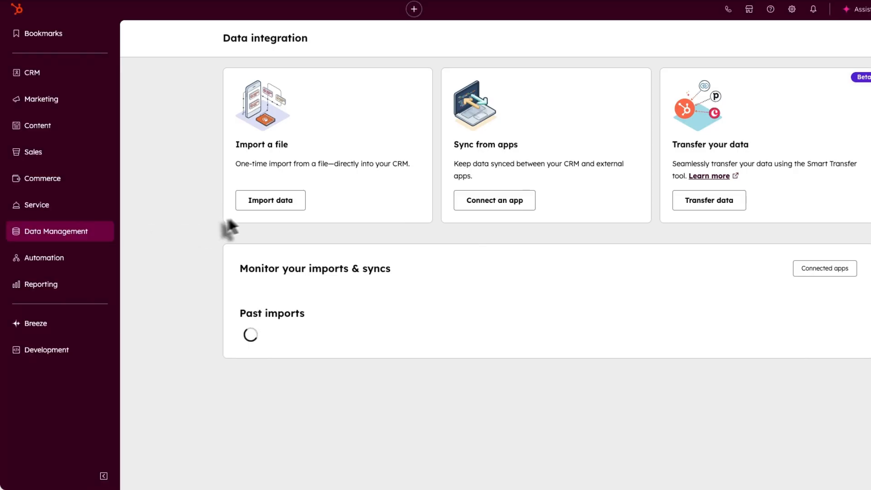
{"action": "left_click", "coordinate": [275, 206]}
{"action": "left_click", "coordinate": [333, 213]}
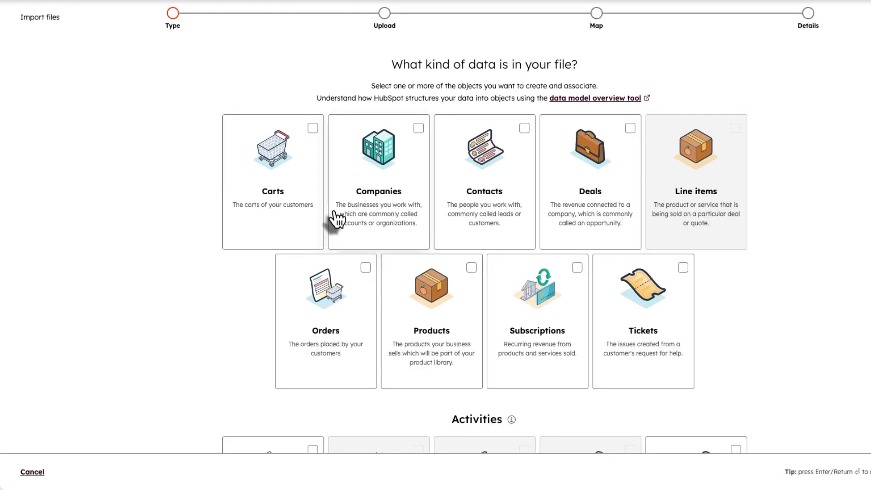
{"action": "left_click", "coordinate": [602, 167]}
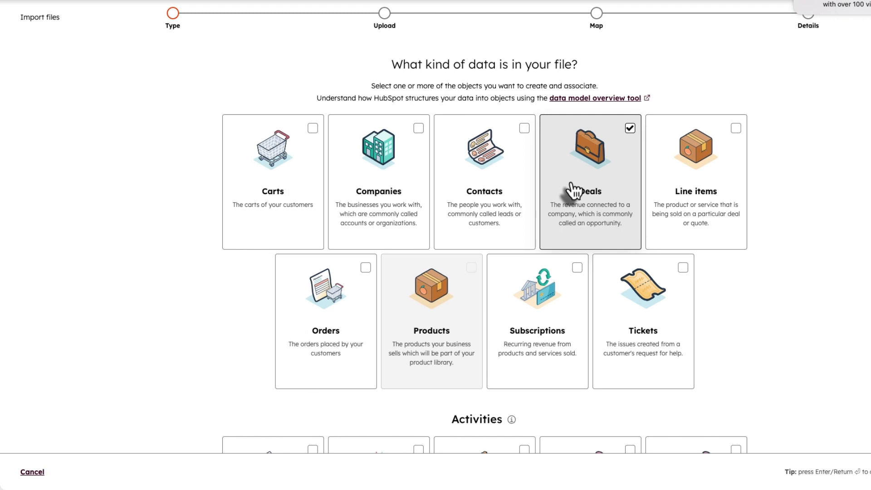
{"action": "left_click", "coordinate": [524, 130]}
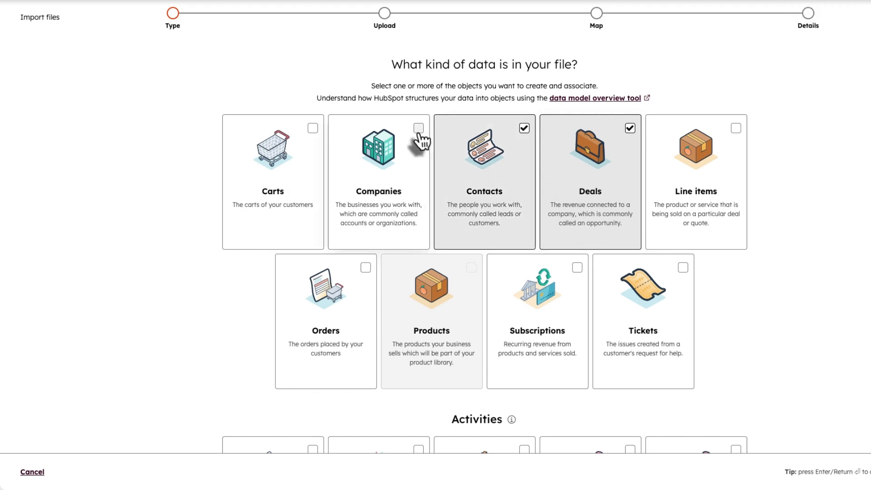
{"action": "left_click", "coordinate": [418, 130]}
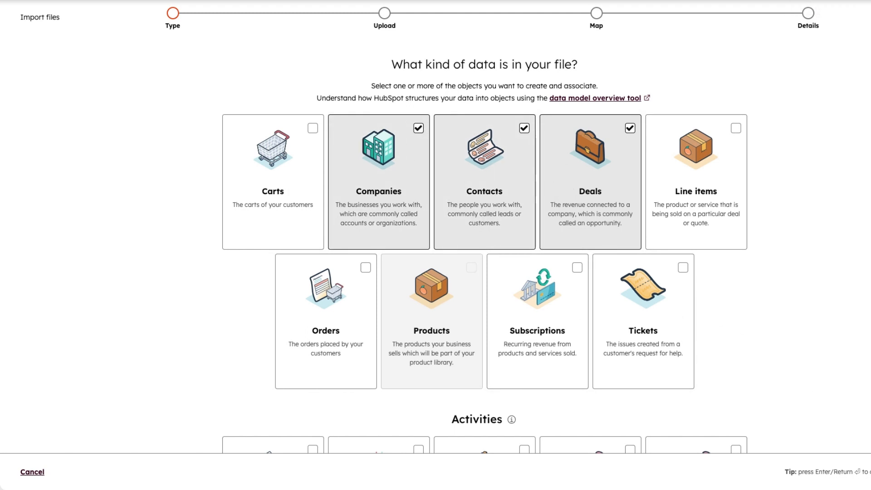
{"action": "key", "text": "Return"}
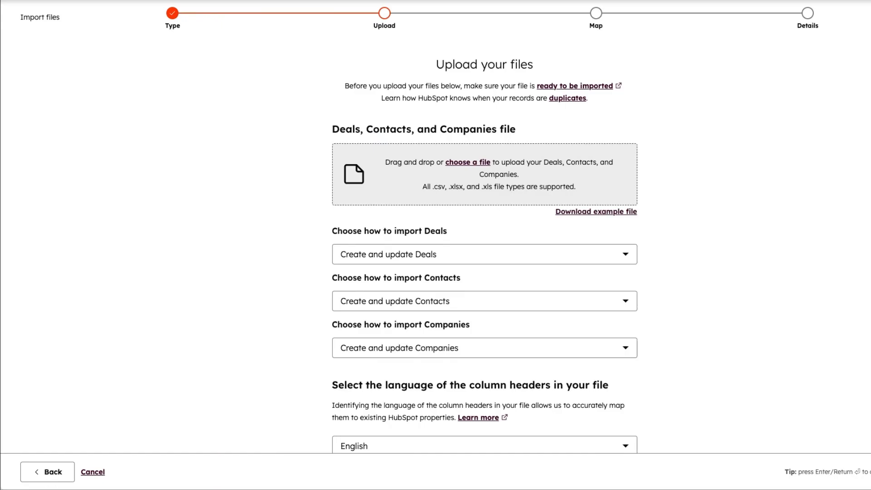
- Upload 'Dummy Spread sheet - dummy_contacts_with_pipeline (1)-2.csv' as the import file
{"action": "left_click", "coordinate": [483, 164]}
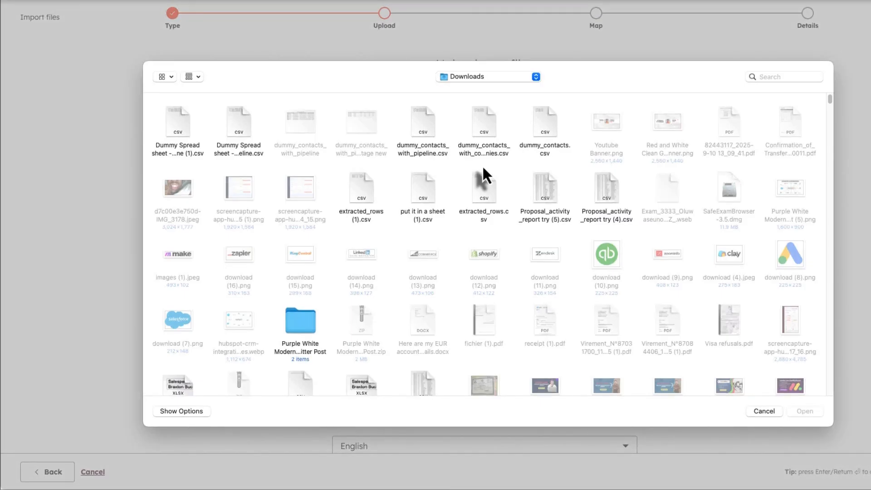
{"action": "left_click", "coordinate": [183, 119]}
{"action": "left_click", "coordinate": [807, 412]}
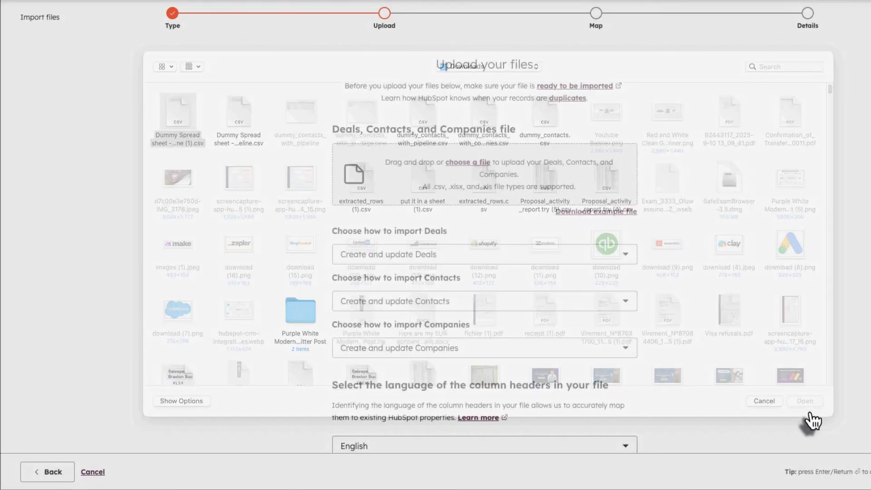
{"action": "scroll", "coordinate": [460, 247], "scroll_direction": "down", "scroll_amount": 1}
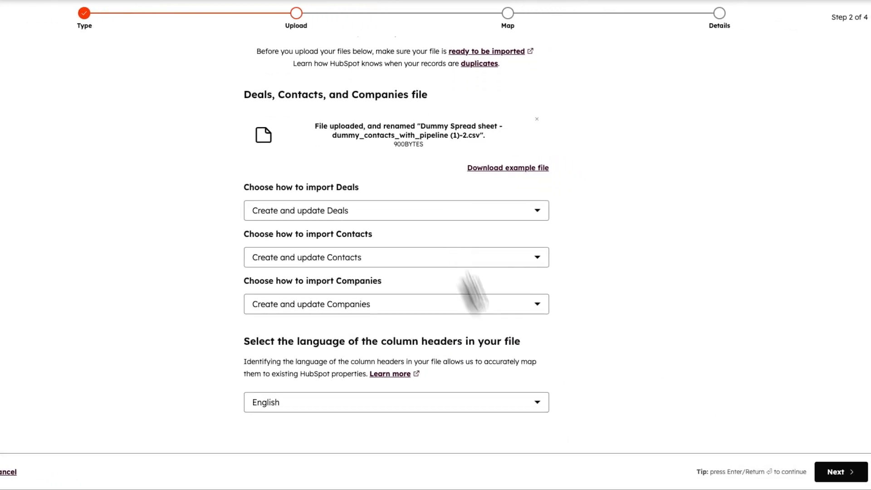
- Map the Company column to the Company name company property
{"action": "left_click", "coordinate": [839, 474]}
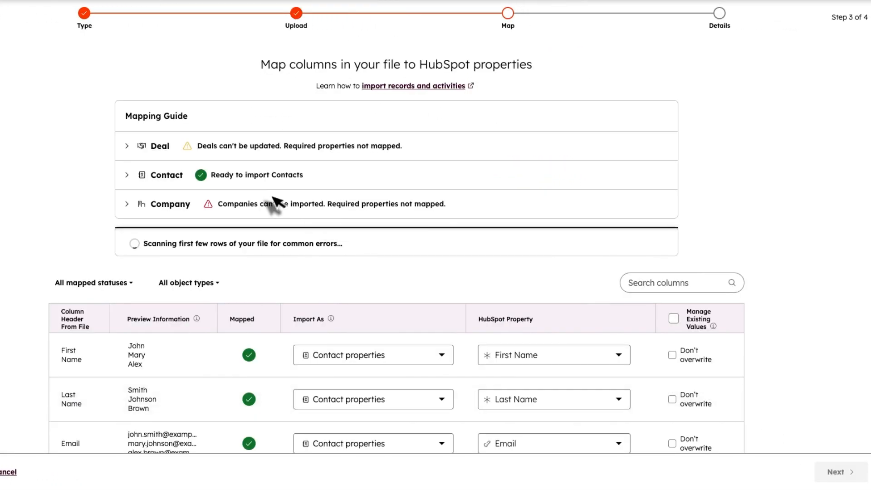
{"action": "scroll", "coordinate": [270, 195], "scroll_direction": "down", "scroll_amount": 3}
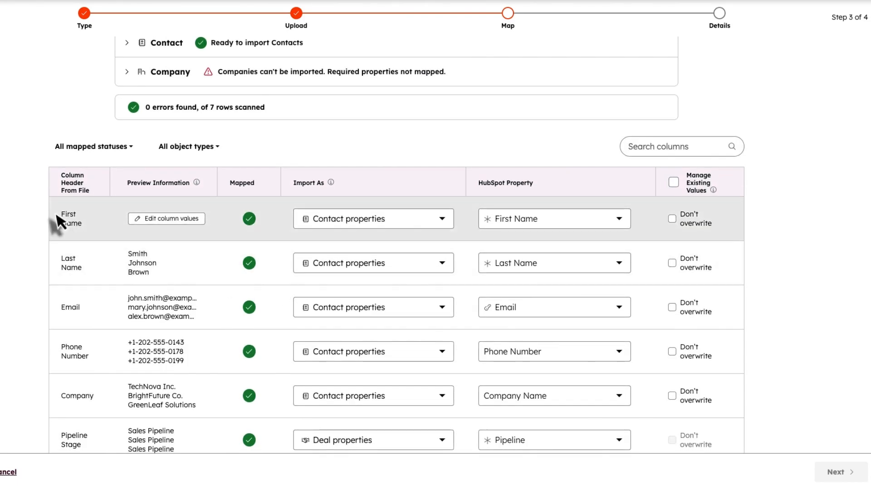
{"action": "mouse_move", "coordinate": [522, 218]}
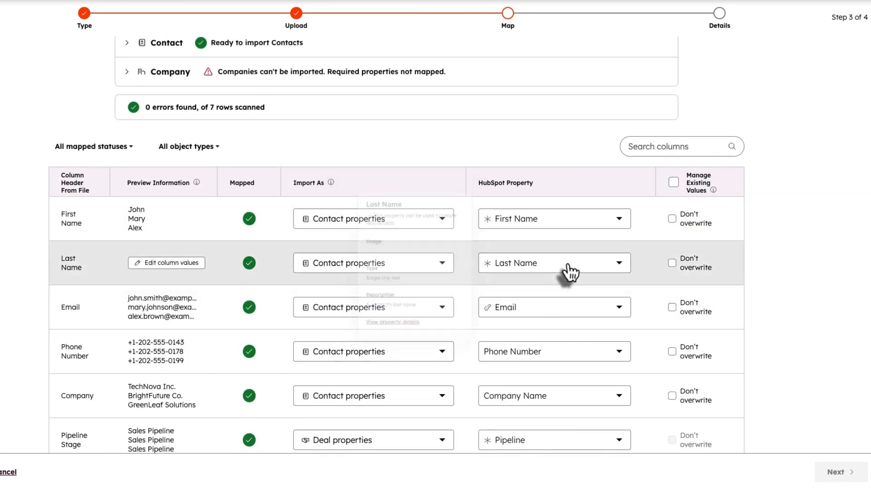
{"action": "scroll", "coordinate": [119, 186], "scroll_direction": "down", "scroll_amount": 3}
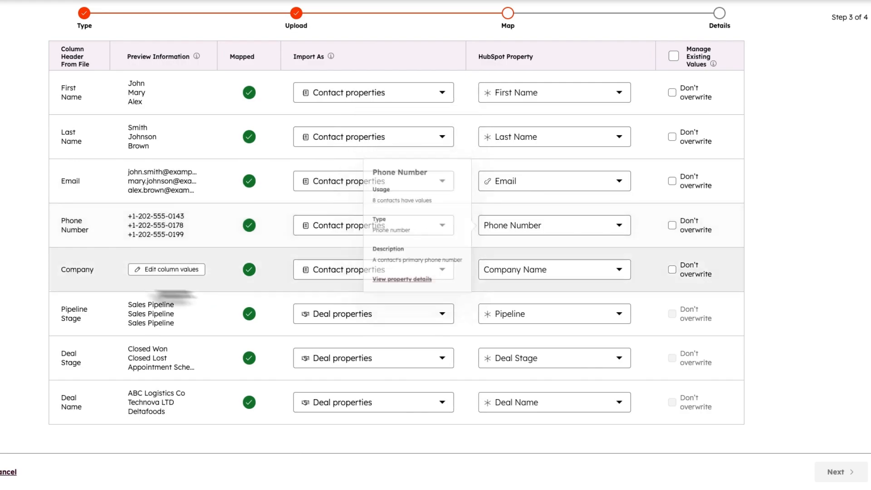
{"action": "left_click", "coordinate": [324, 273]}
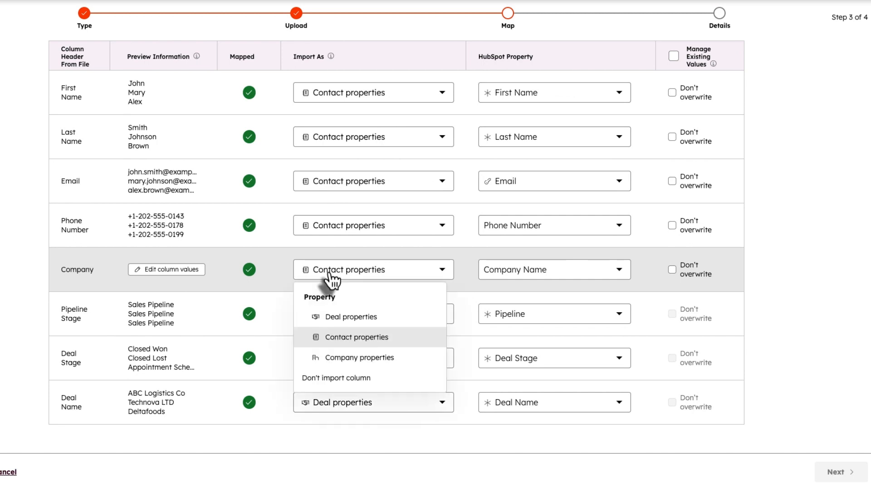
{"action": "left_click", "coordinate": [373, 358]}
{"action": "left_click", "coordinate": [520, 276]}
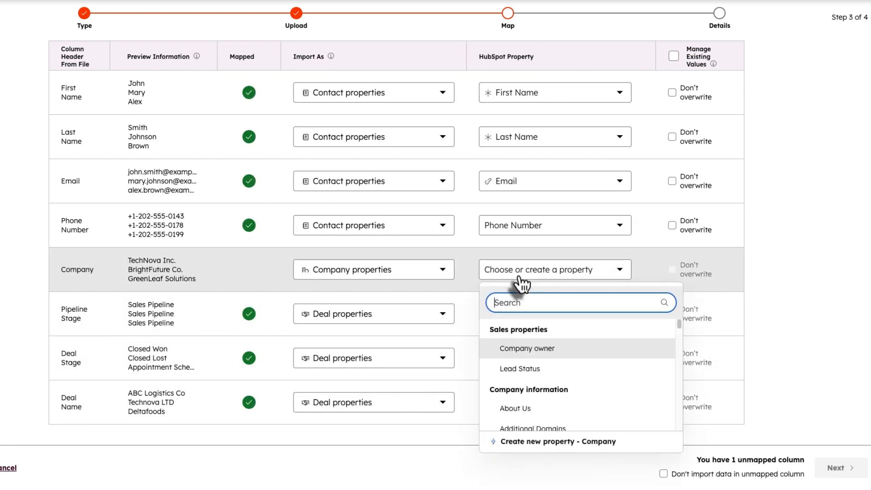
{"action": "type", "text": "company"}
{"action": "left_click", "coordinate": [532, 420]}
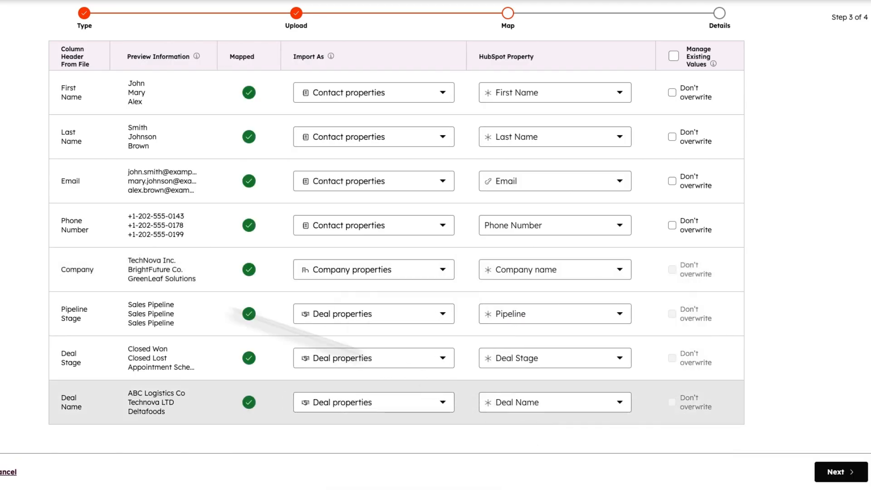
- Keep Pipeline Stage and Deal Name mapped as deal properties and proceed to final details
{"action": "mouse_move", "coordinate": [676, 279]}
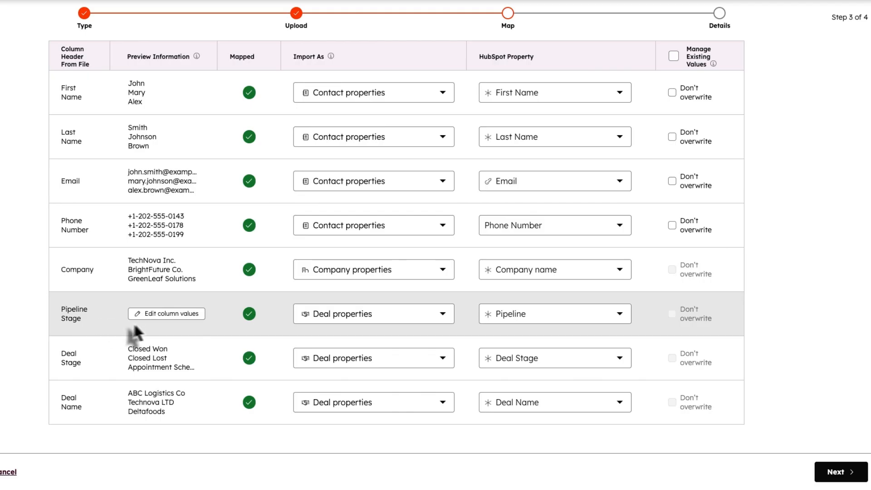
{"action": "left_click", "coordinate": [318, 316]}
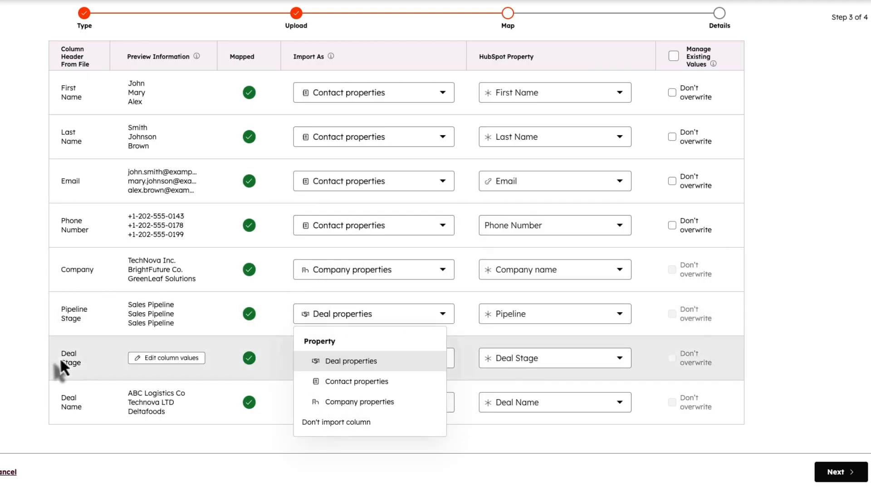
{"action": "left_click", "coordinate": [255, 333]}
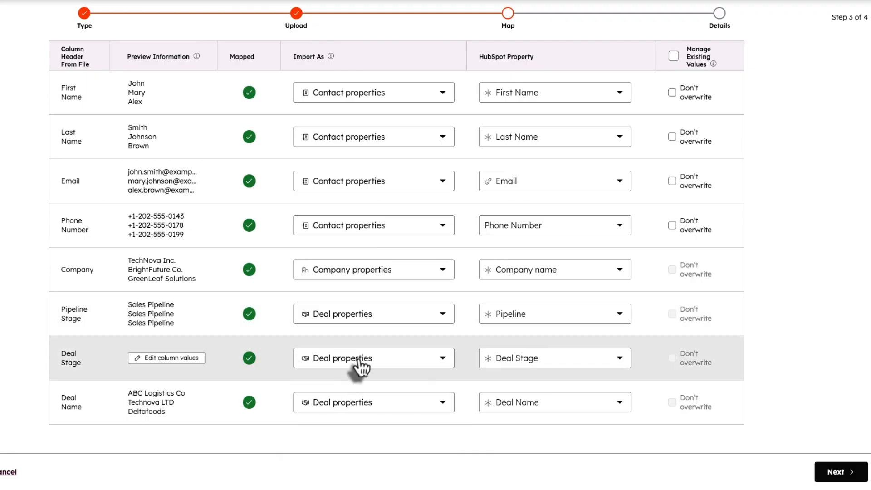
{"action": "mouse_move", "coordinate": [533, 365]}
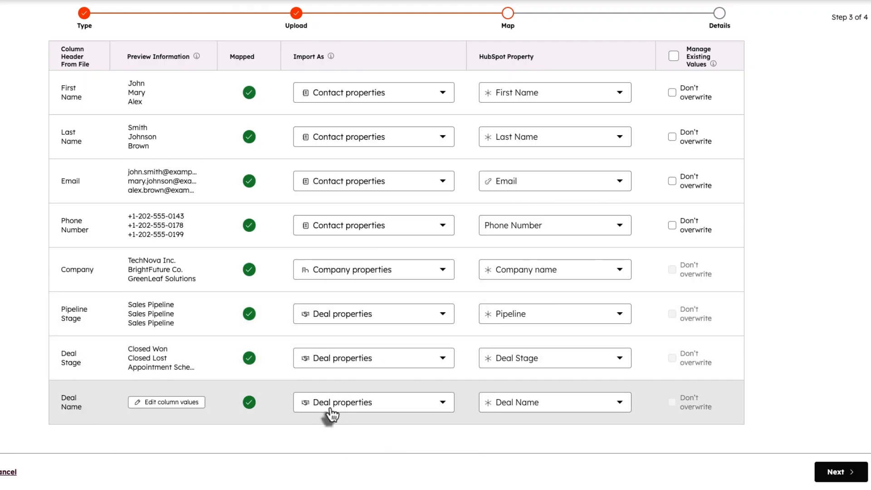
{"action": "left_click", "coordinate": [329, 411]}
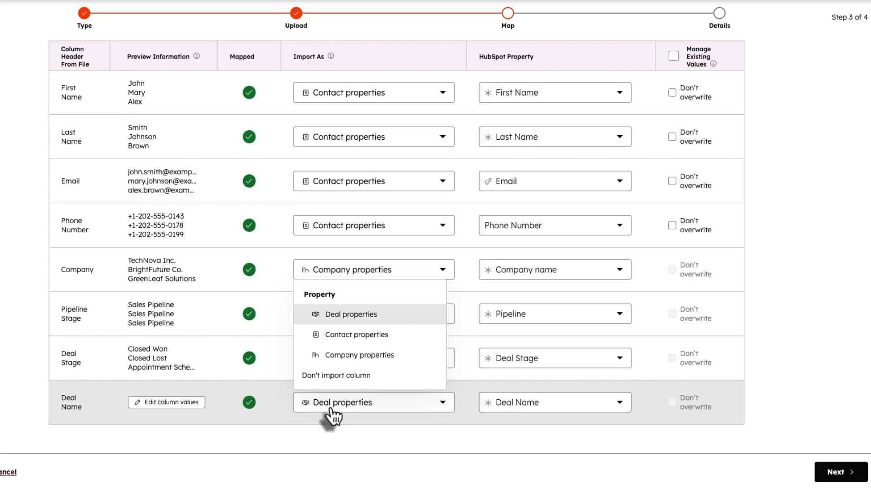
{"action": "left_click", "coordinate": [445, 426]}
{"action": "left_click", "coordinate": [503, 403]}
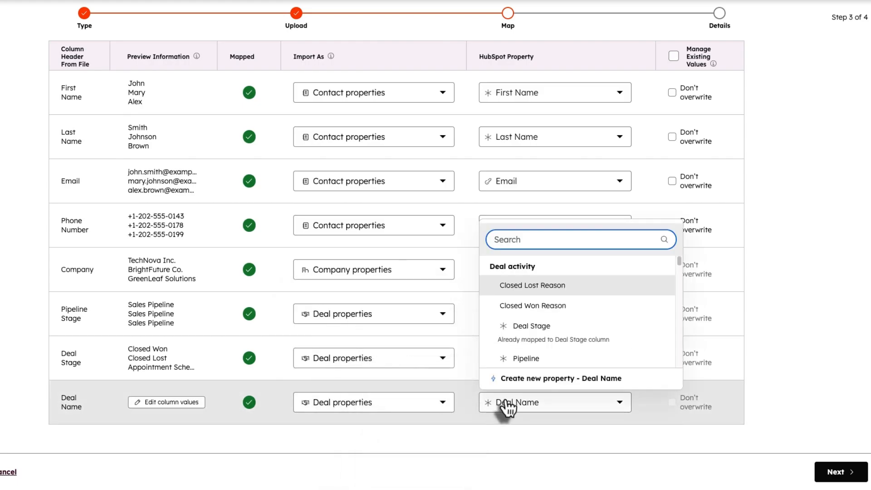
{"action": "left_click", "coordinate": [546, 456]}
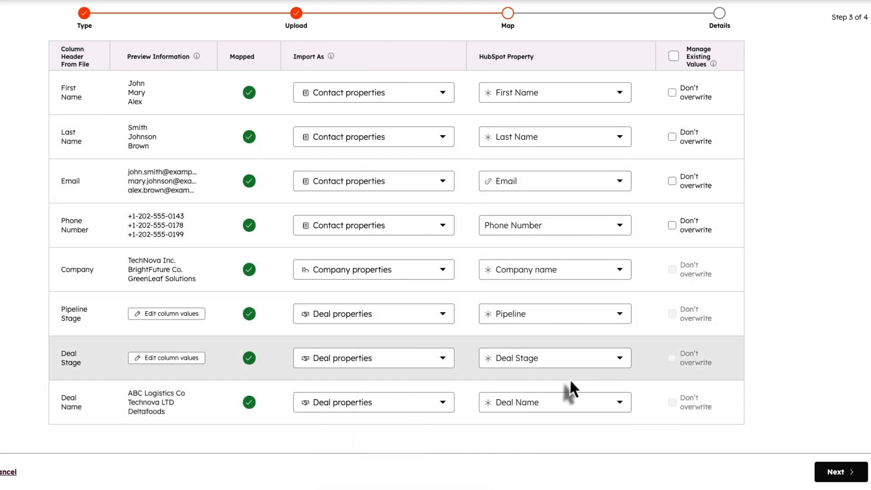
{"action": "left_click", "coordinate": [836, 474]}
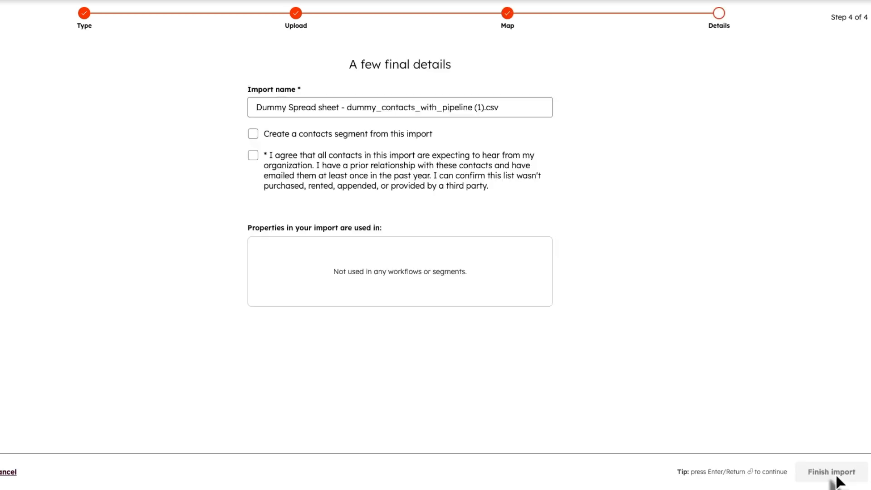
- Confirm contacts expect communication and finish the import: 7 rows, 14 new, 7 updated records
{"action": "left_click", "coordinate": [253, 156]}
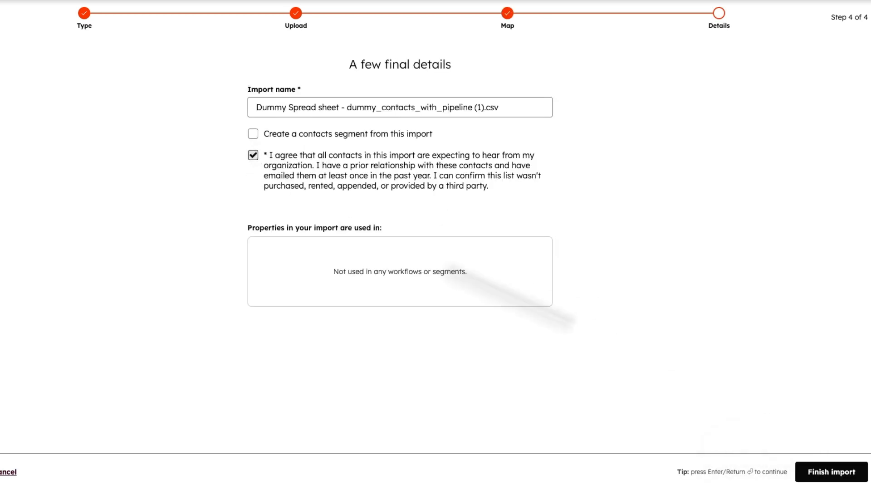
{"action": "left_click", "coordinate": [838, 476]}
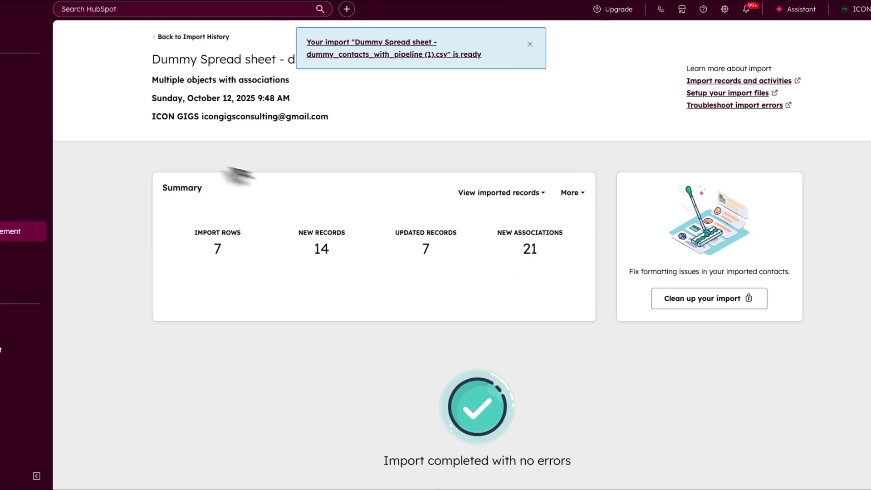
- Show the seven imported deals on the Sales Pipeline board grouped by stage
{"action": "mouse_move", "coordinate": [59, 79]}
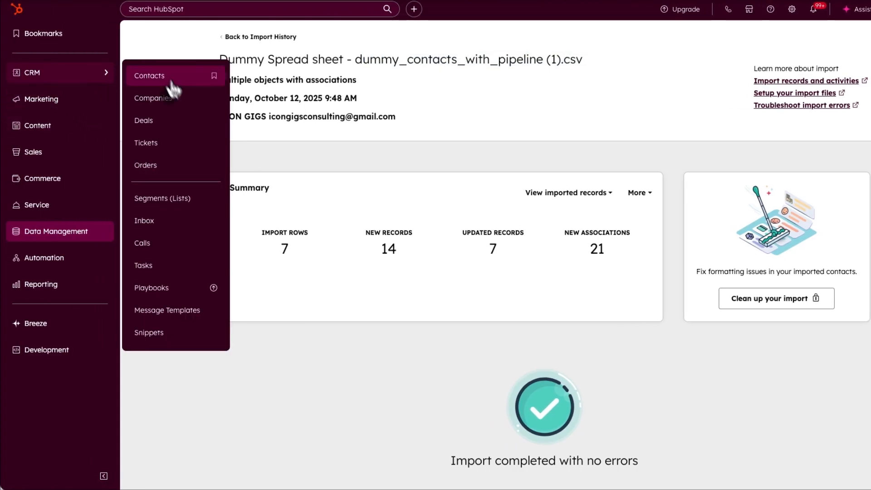
{"action": "left_click", "coordinate": [215, 123]}
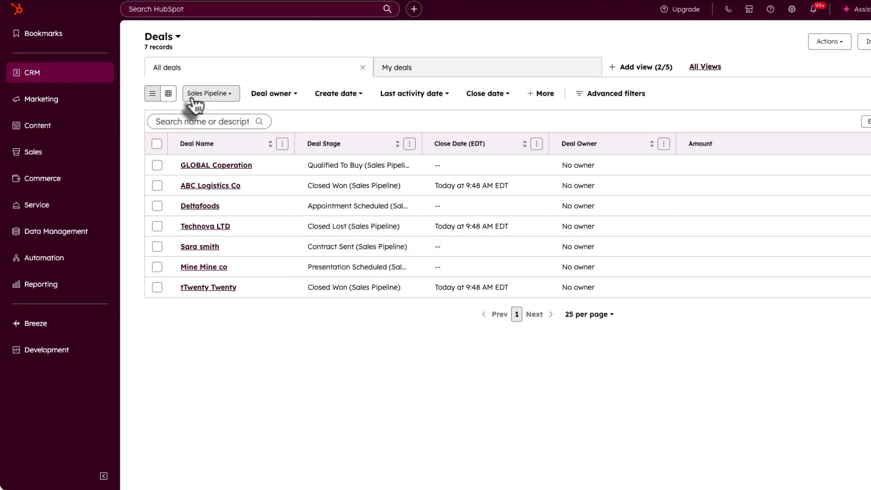
{"action": "left_click", "coordinate": [169, 97]}
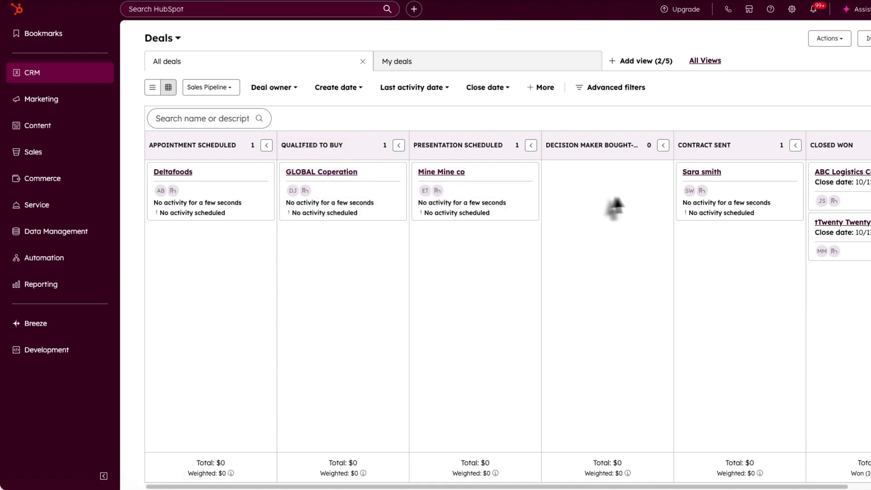
{"action": "scroll", "coordinate": [734, 398], "scroll_direction": "right", "scroll_amount": 5}
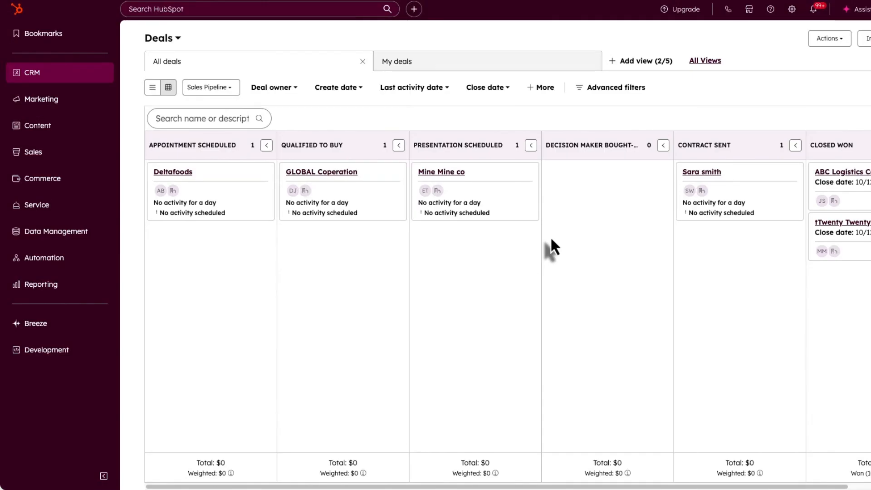
{"action": "mouse_move", "coordinate": [82, 80]}
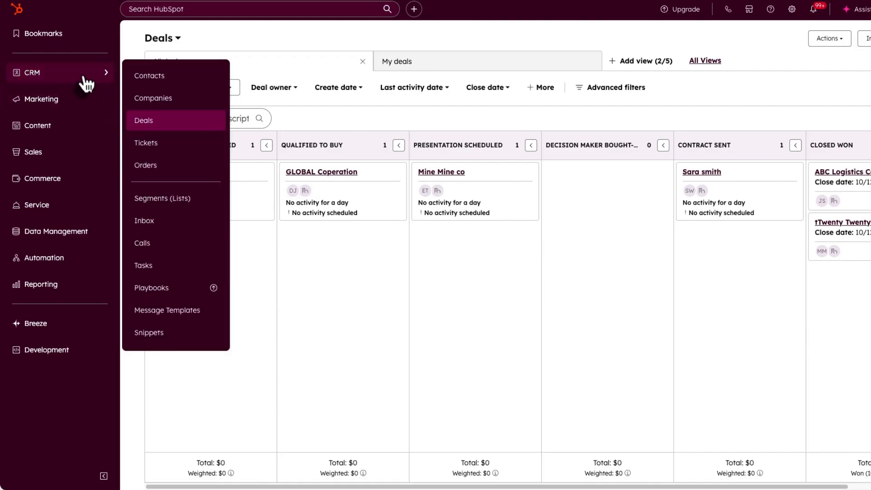
- Go to Tickets and view the empty Support Pipeline as a board
{"action": "left_click", "coordinate": [167, 144]}
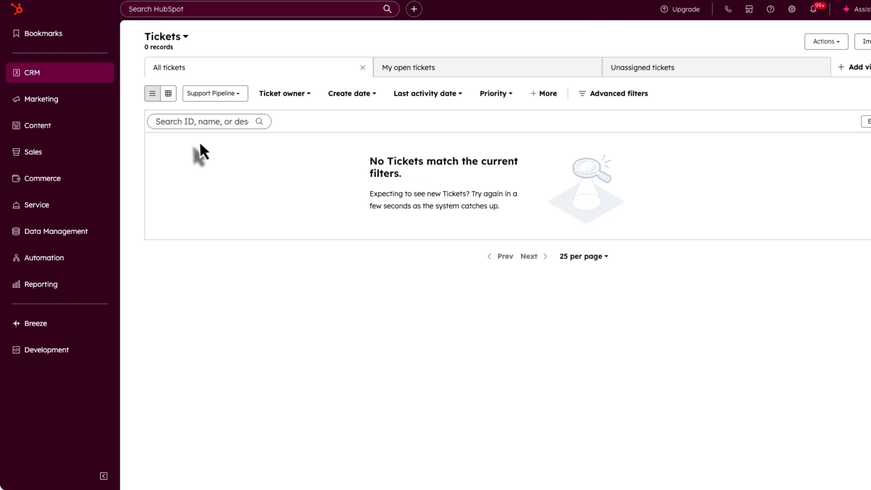
{"action": "left_click", "coordinate": [169, 97]}
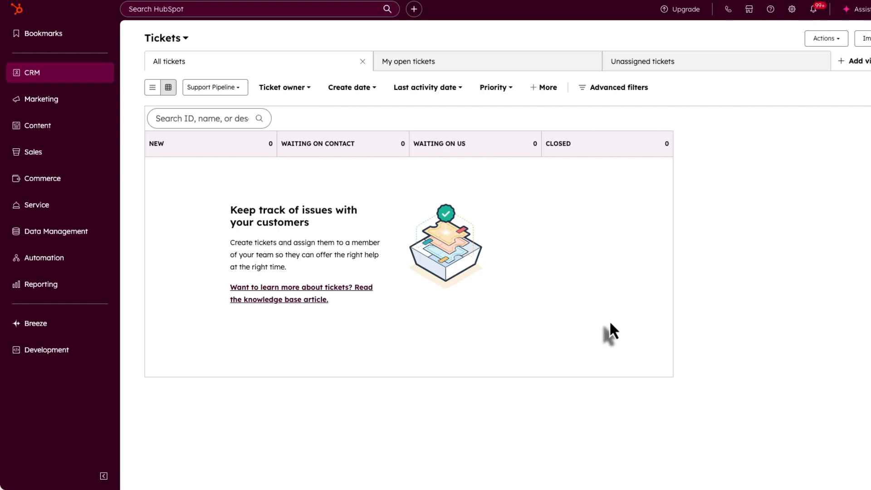
- Begin creating a new ticket from the Tickets board
{"action": "left_click", "coordinate": [870, 39]}
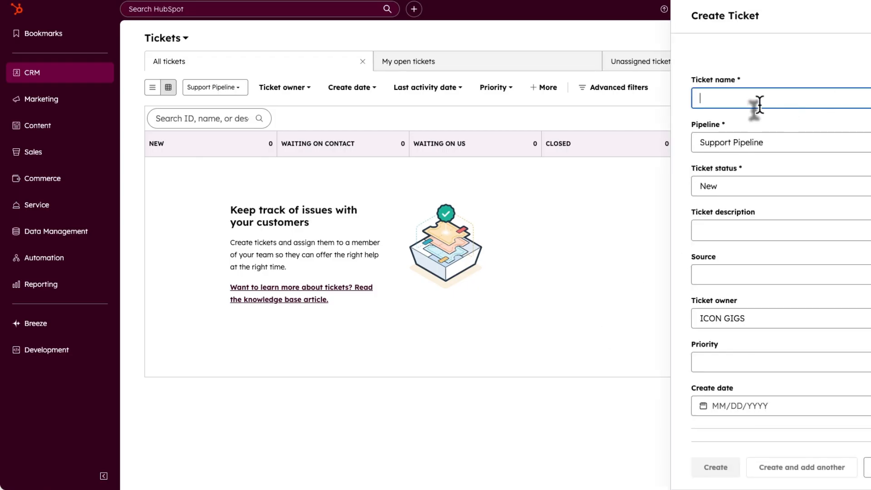
- Review pipeline and source options, keeping Support Pipeline and leaving the source unset
{"action": "left_click", "coordinate": [754, 144]}
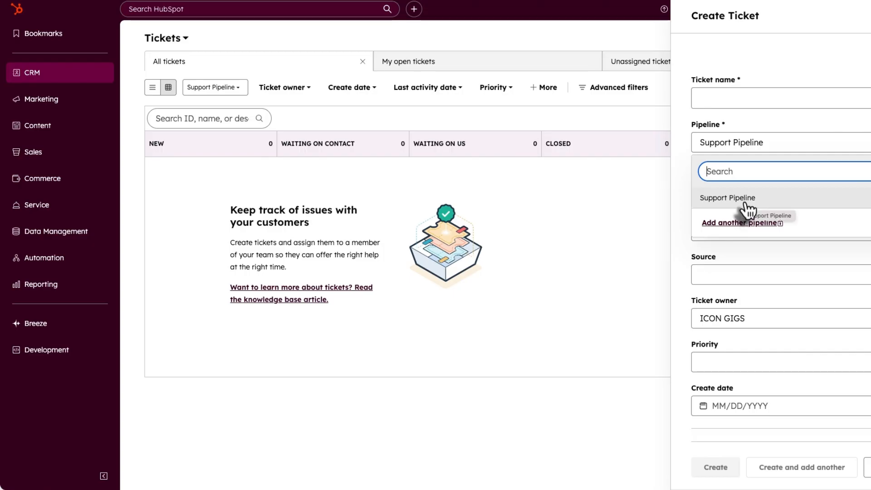
{"action": "left_click", "coordinate": [693, 252]}
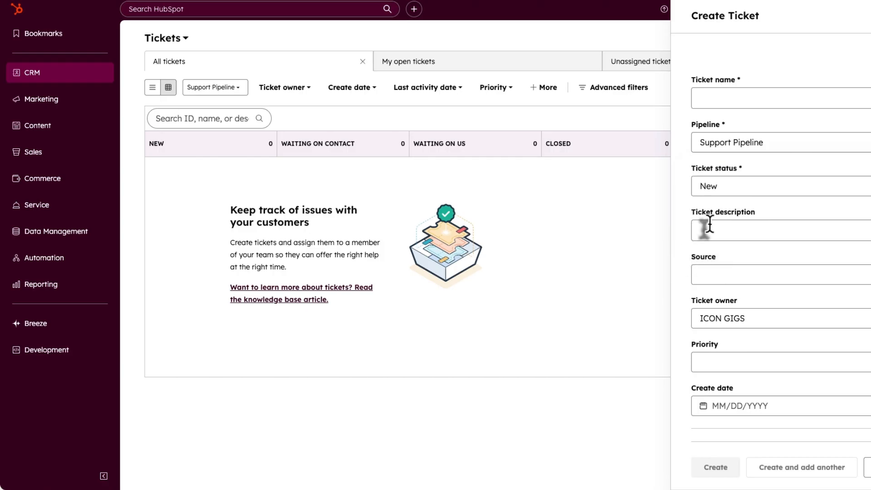
{"action": "left_click", "coordinate": [766, 275]}
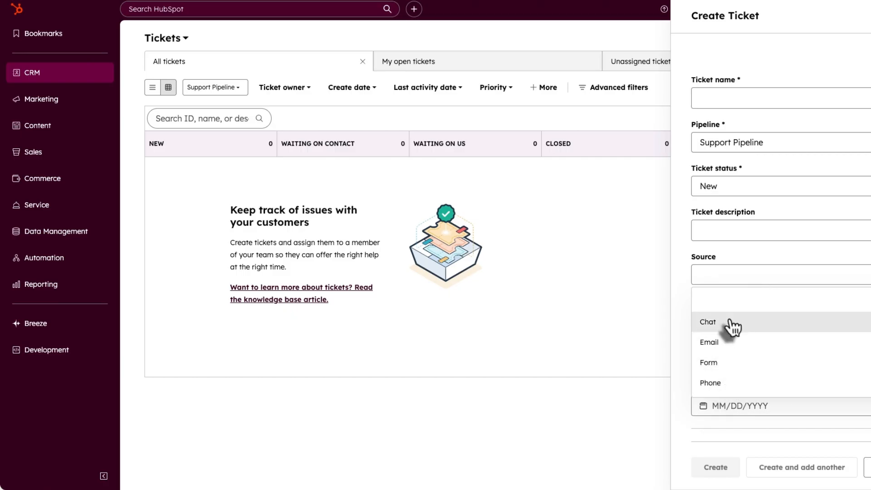
{"action": "left_click", "coordinate": [758, 247]}
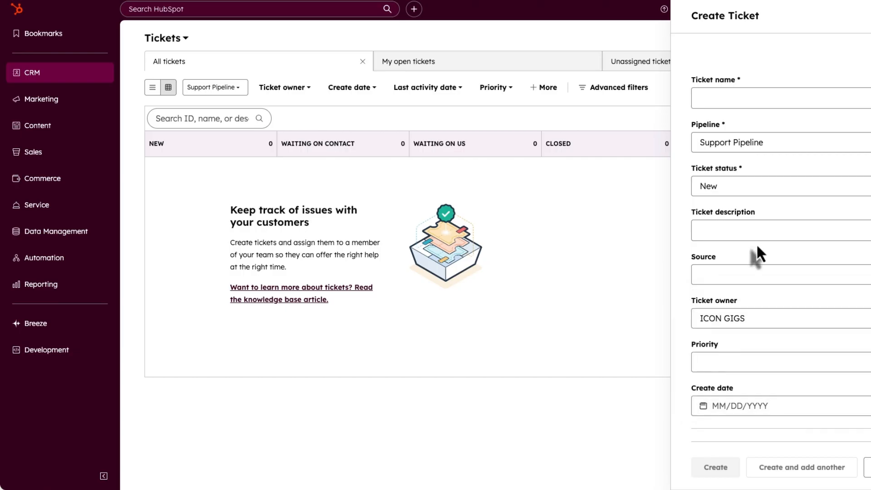
{"action": "scroll", "coordinate": [761, 279], "scroll_direction": "down", "scroll_amount": 1}
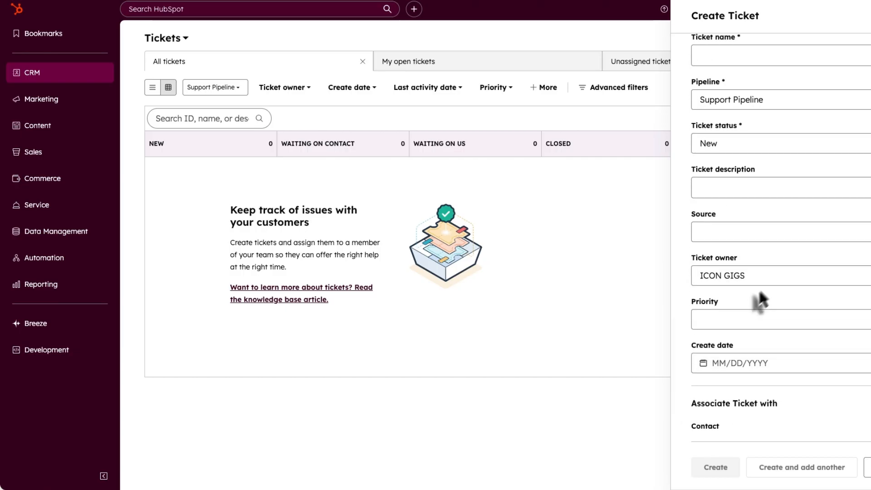
- Browse the priority, contact and company choices without selecting any
{"action": "left_click", "coordinate": [744, 323]}
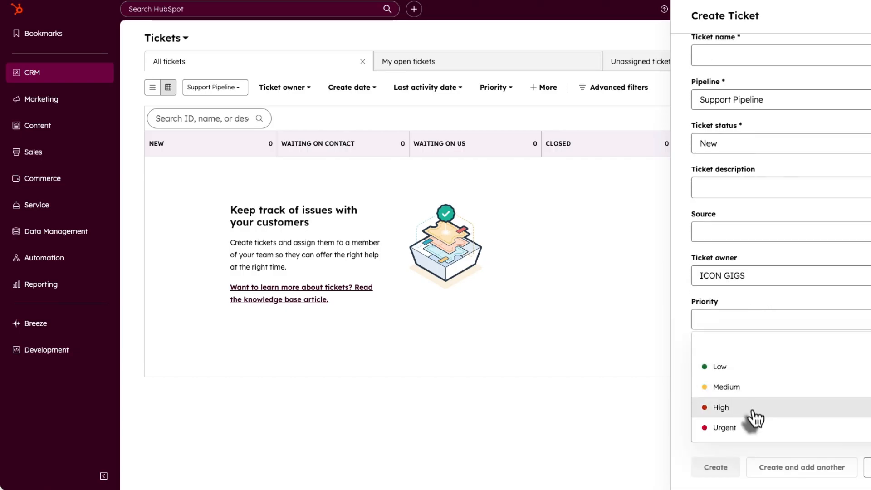
{"action": "scroll", "coordinate": [740, 299], "scroll_direction": "down", "scroll_amount": 3}
{"action": "left_click", "coordinate": [750, 313]}
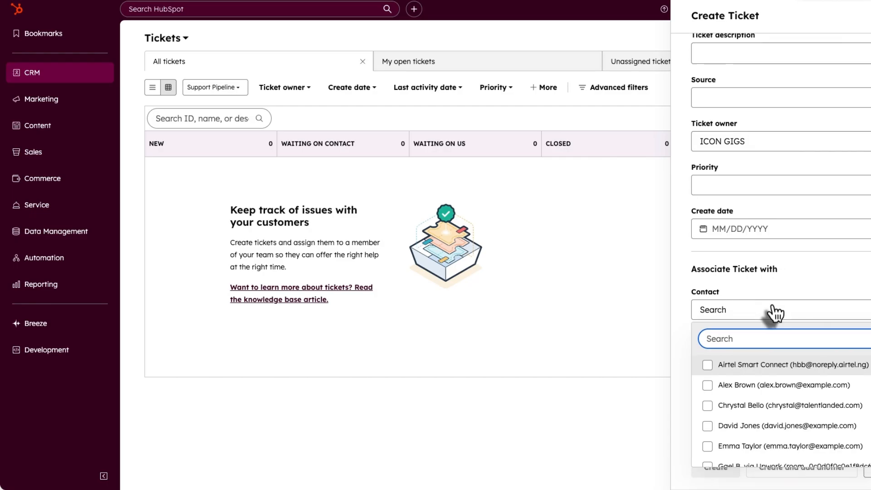
{"action": "left_click", "coordinate": [812, 312]}
{"action": "left_click", "coordinate": [826, 384]}
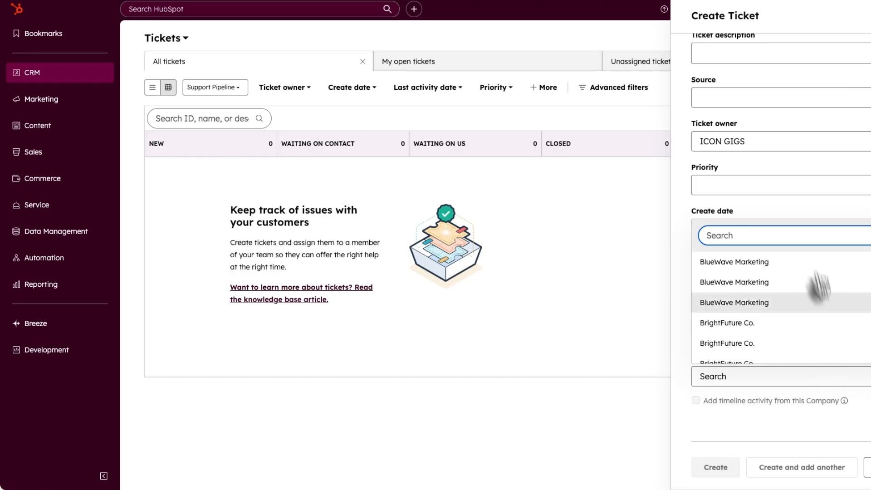
{"action": "left_click", "coordinate": [812, 218]}
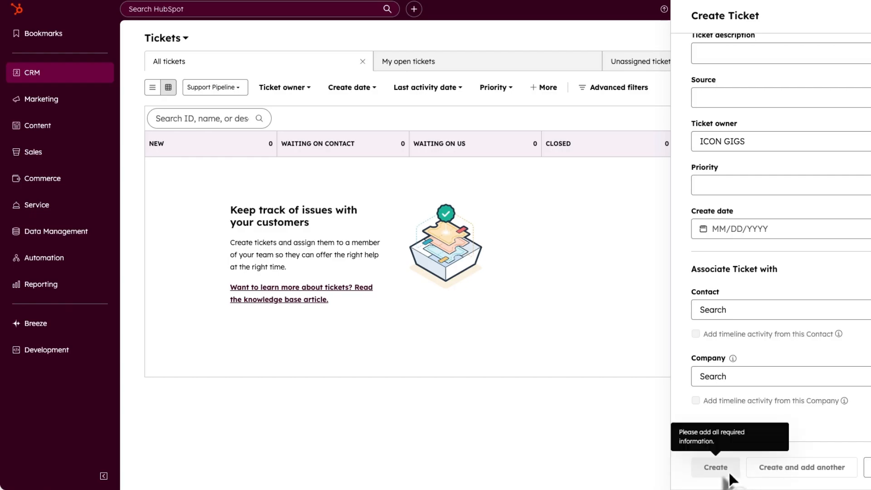
{"action": "scroll", "coordinate": [746, 170], "scroll_direction": "up", "scroll_amount": 4}
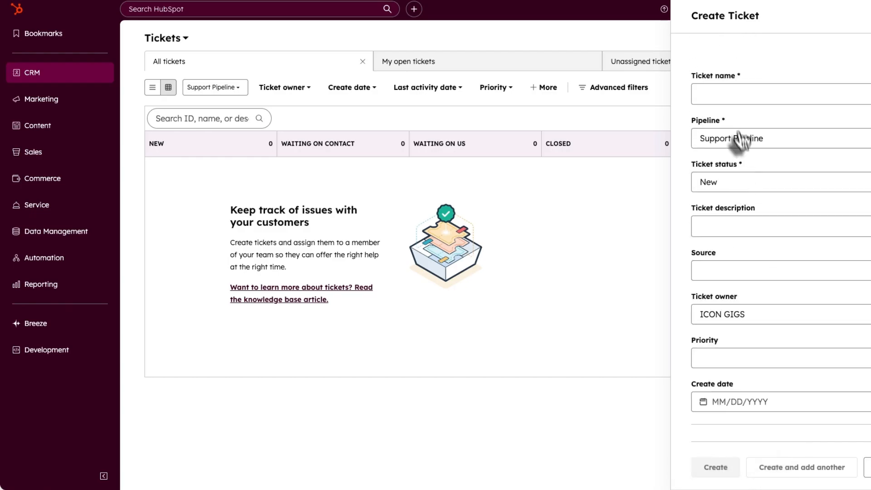
- Name the ticket 'Support request from Test', leaving its status at New
{"action": "left_click", "coordinate": [732, 93]}
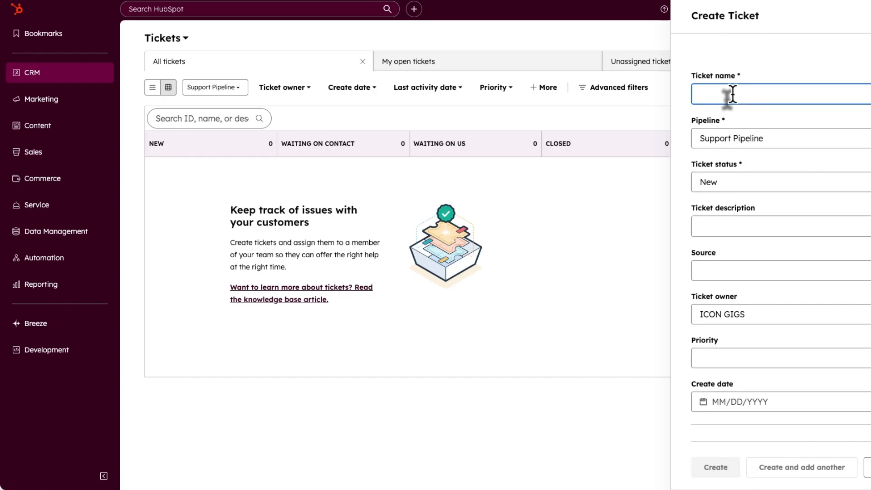
{"action": "type", "text": "Support request from Test"}
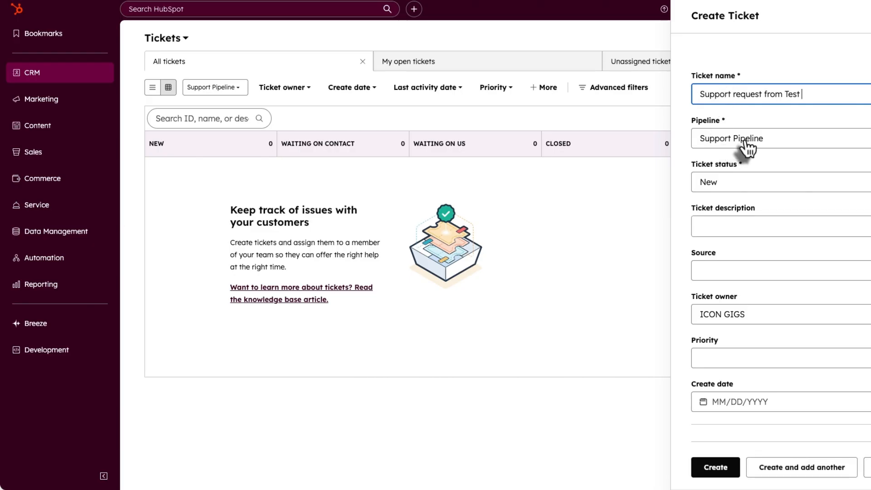
{"action": "left_click", "coordinate": [774, 187]}
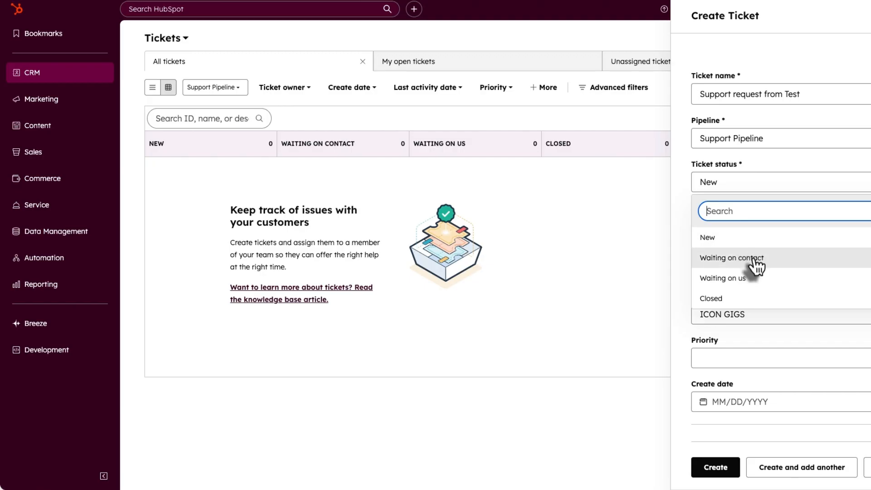
{"action": "left_click", "coordinate": [755, 259]}
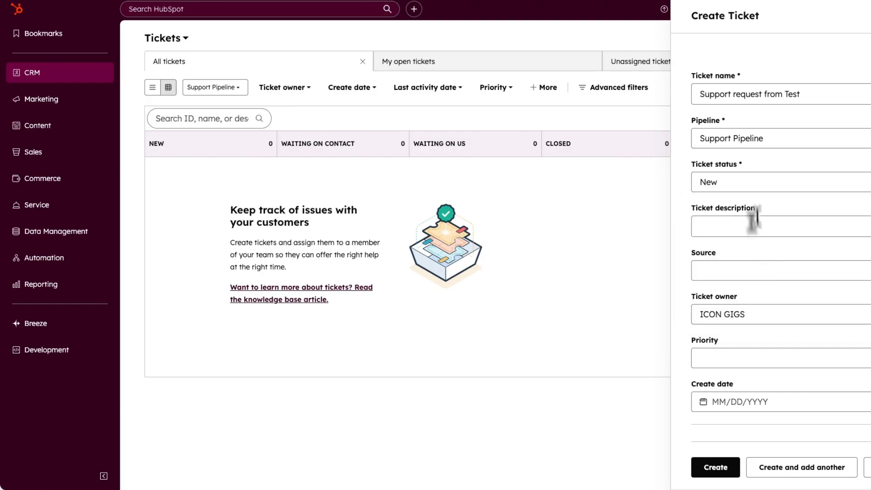
{"action": "left_click", "coordinate": [754, 182]}
- Add description 'Wants to set up a landing page', source Email and priority Medium
{"action": "left_click", "coordinate": [752, 237]}
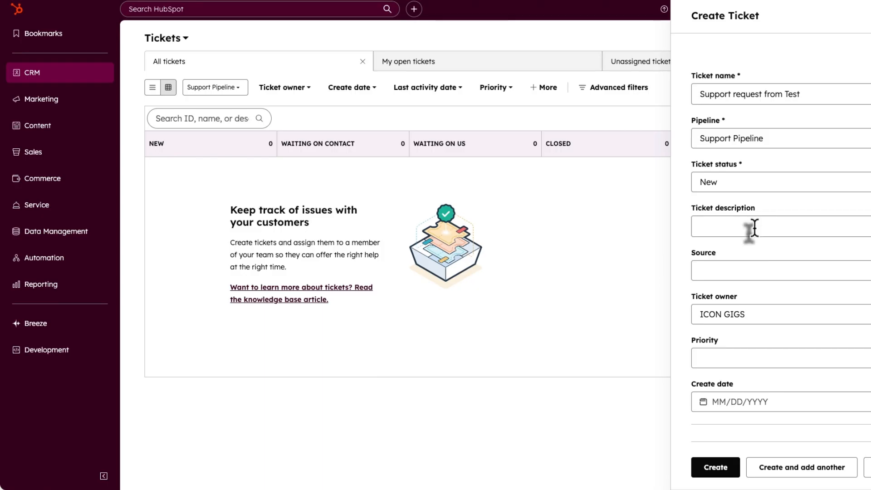
{"action": "left_click", "coordinate": [752, 226]}
{"action": "type", "text": "Wants to set"}
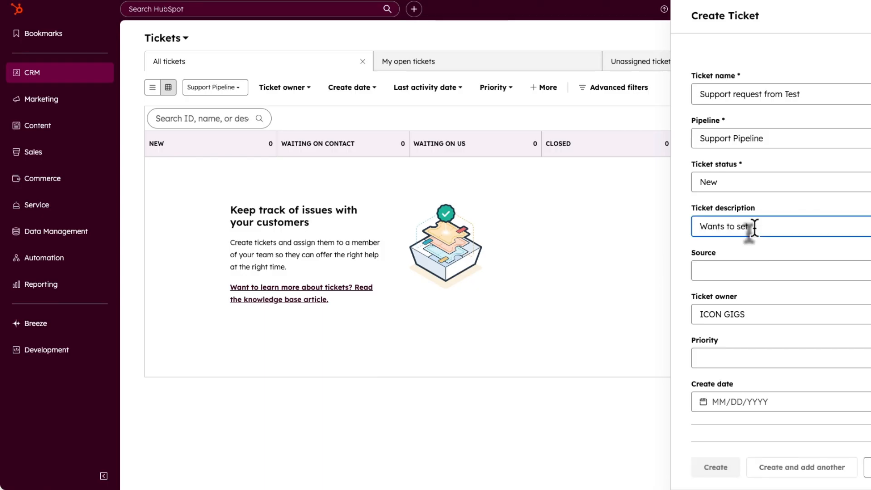
{"action": "type", "text": " up a landing page"}
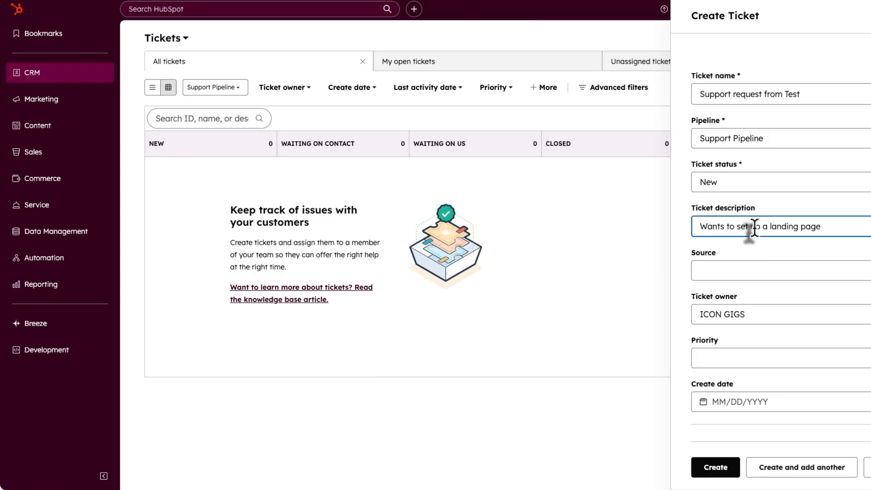
{"action": "left_click", "coordinate": [738, 271]}
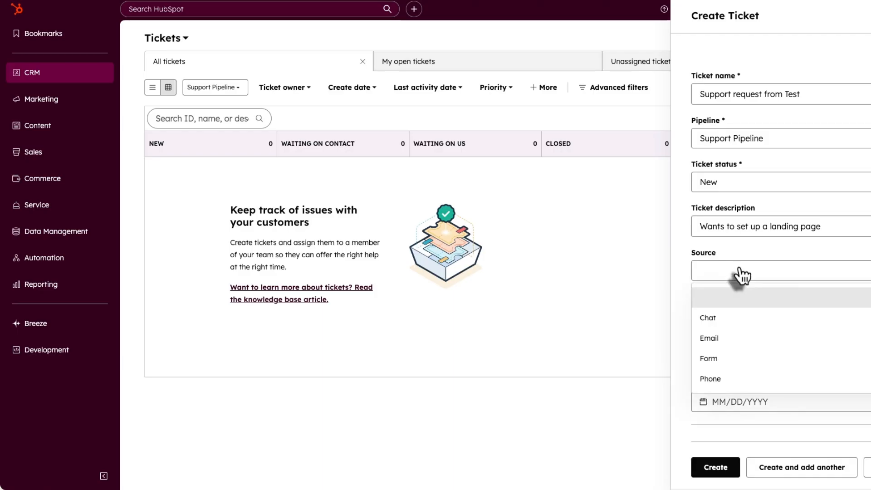
{"action": "left_click", "coordinate": [742, 339]}
{"action": "left_click", "coordinate": [749, 363]}
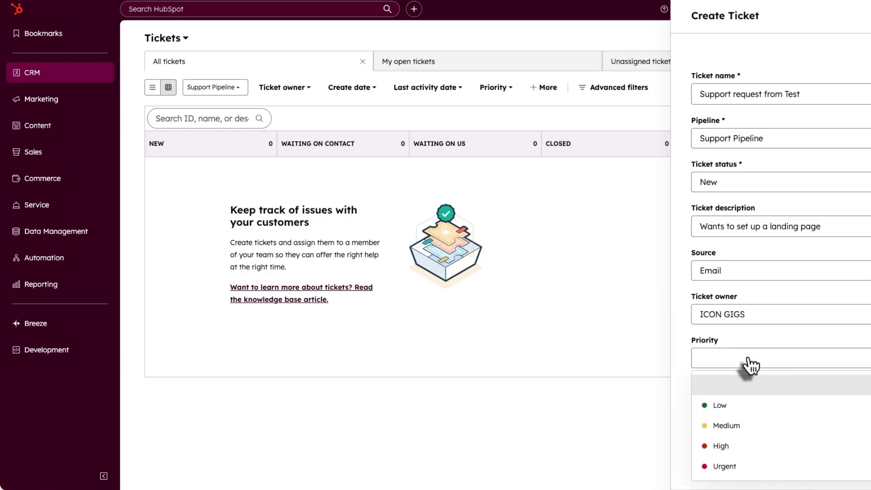
{"action": "left_click", "coordinate": [744, 424]}
{"action": "scroll", "coordinate": [774, 344], "scroll_direction": "down", "scroll_amount": 3}
- Set create date October 2, link a contact and BlueWave Marketing, then create the ticket
{"action": "left_click", "coordinate": [721, 255]}
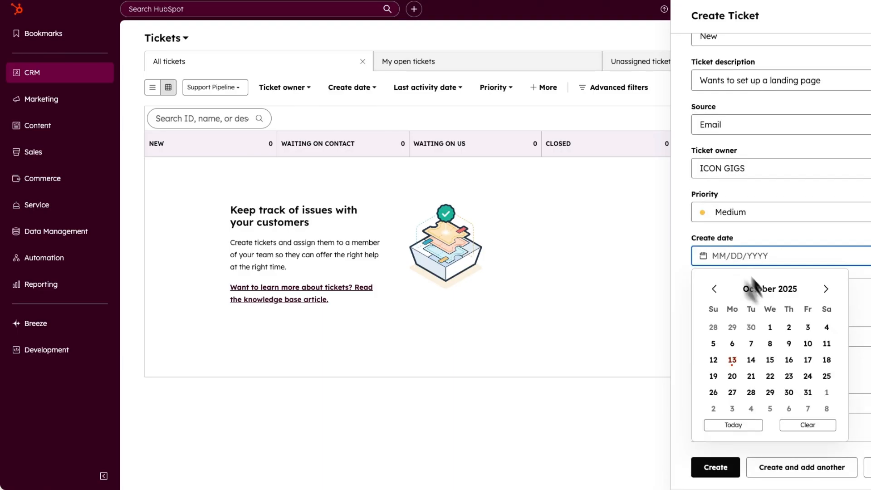
{"action": "left_click", "coordinate": [788, 327]}
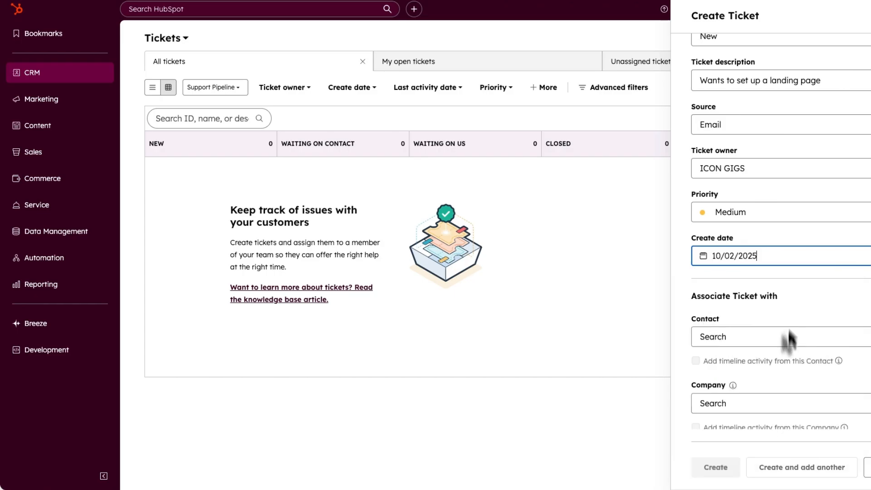
{"action": "left_click", "coordinate": [753, 340]}
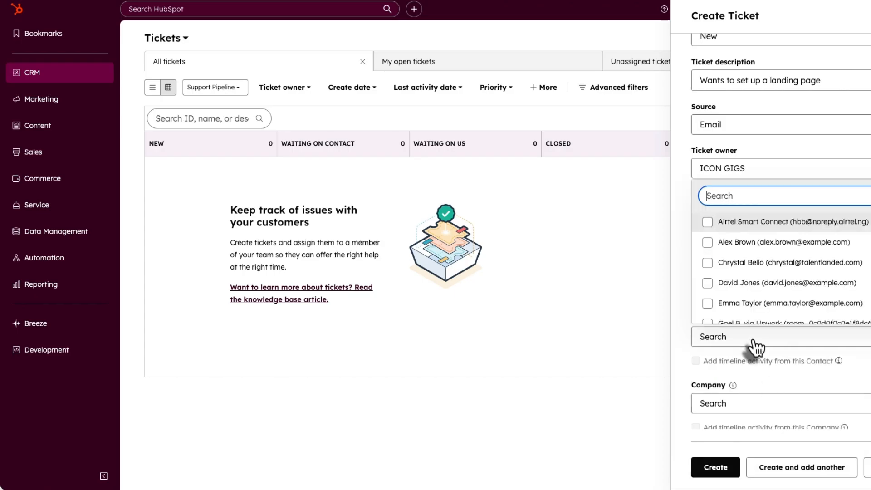
{"action": "left_click", "coordinate": [755, 285]}
{"action": "left_click", "coordinate": [805, 288]}
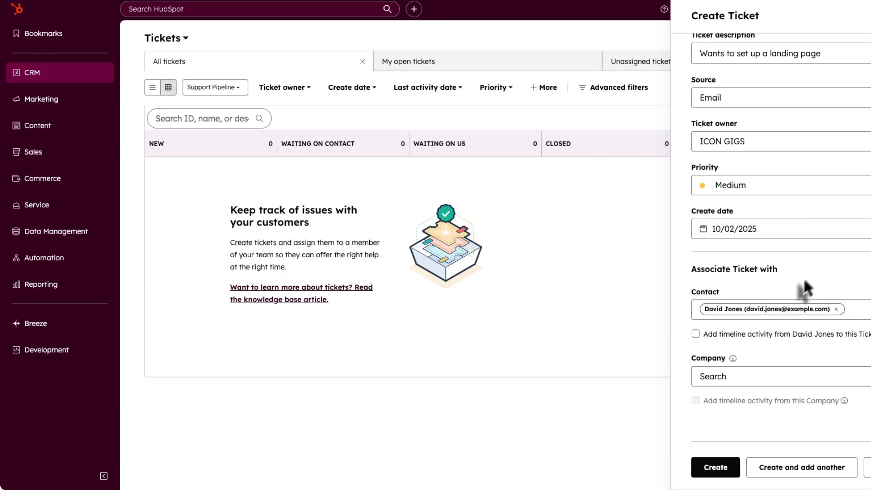
{"action": "left_click", "coordinate": [768, 380]}
{"action": "left_click", "coordinate": [762, 262]}
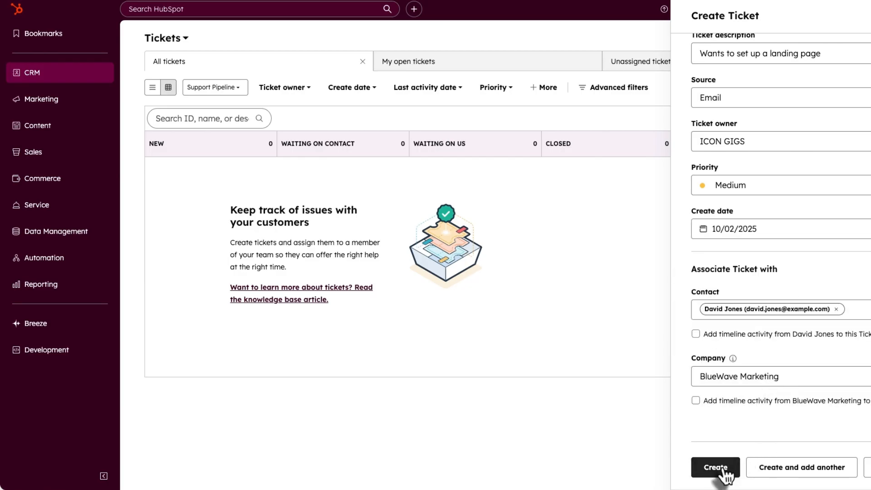
{"action": "left_click", "coordinate": [723, 468]}
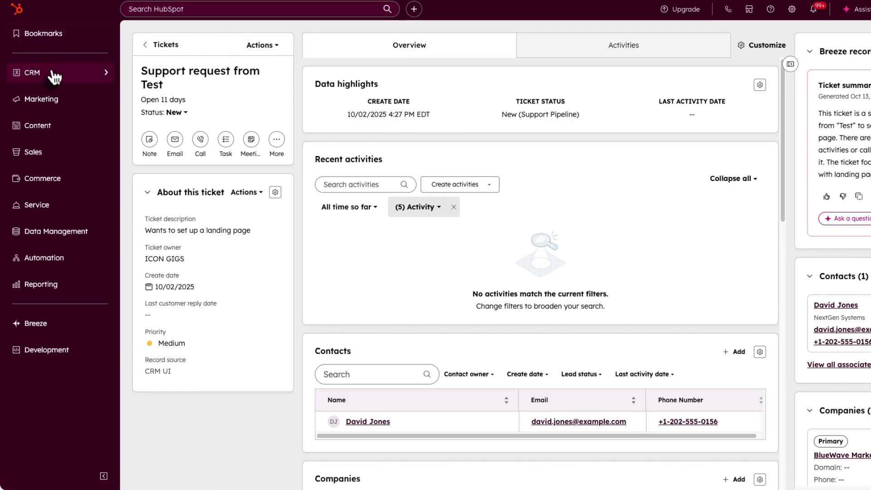
- Review the new 'Support request from Test' ticket record with its Medium priority and description
{"action": "mouse_move", "coordinate": [52, 74]}
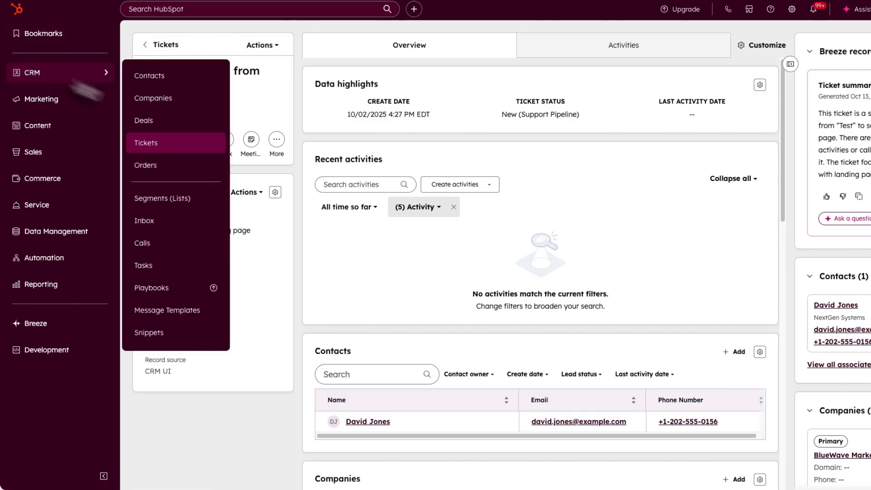
- Go to the conversations Inbox and bring up its Inbox Settings
{"action": "left_click", "coordinate": [163, 220]}
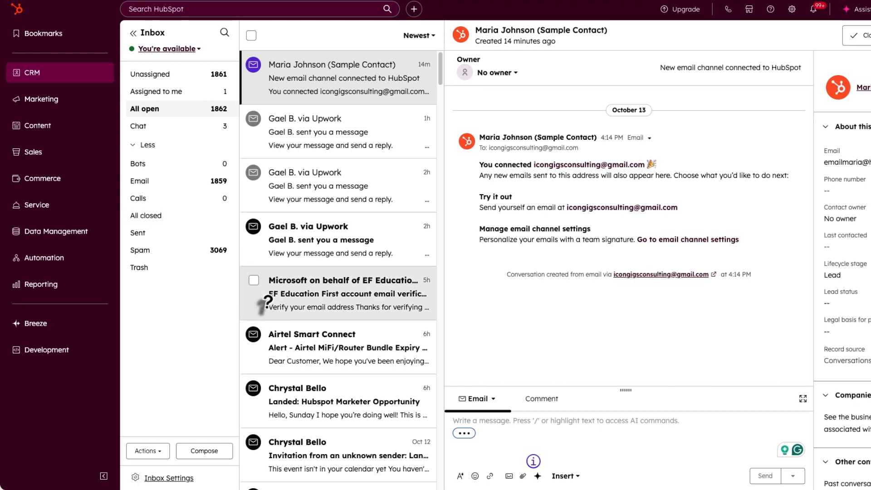
{"action": "left_click", "coordinate": [163, 480]}
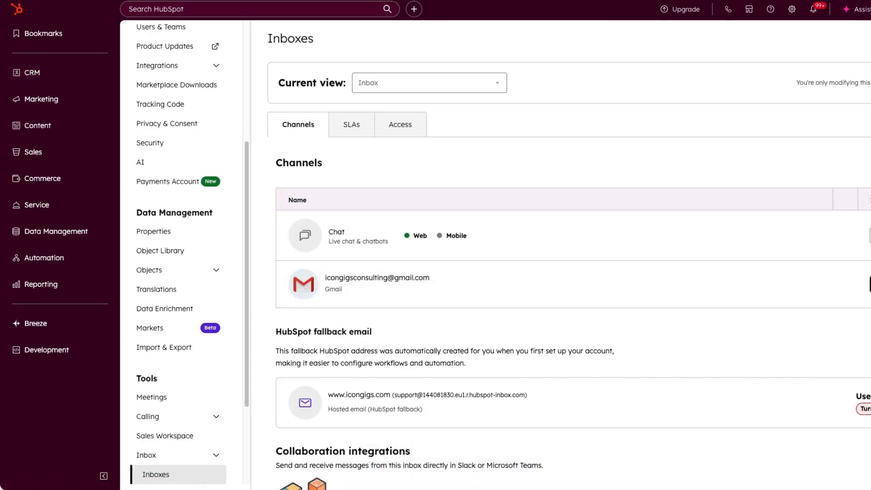
- Start connecting a new inbox channel and choose Team email as its type
{"action": "left_click", "coordinate": [868, 162]}
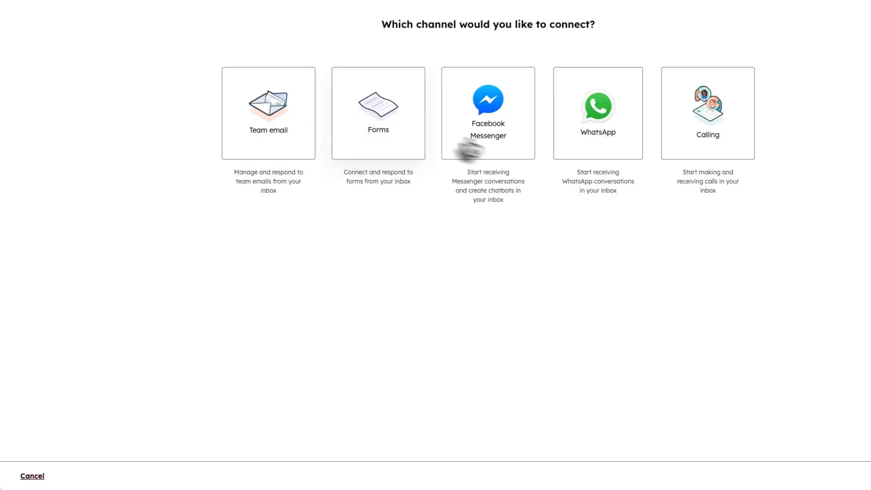
{"action": "left_click", "coordinate": [296, 119]}
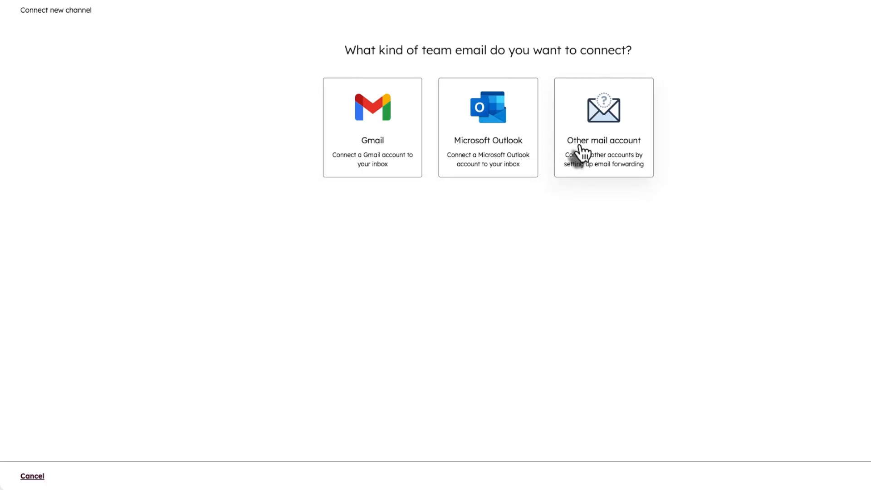
- Pick Other mail account and enter a custom sender from address instead of the default
{"action": "left_click", "coordinate": [579, 151]}
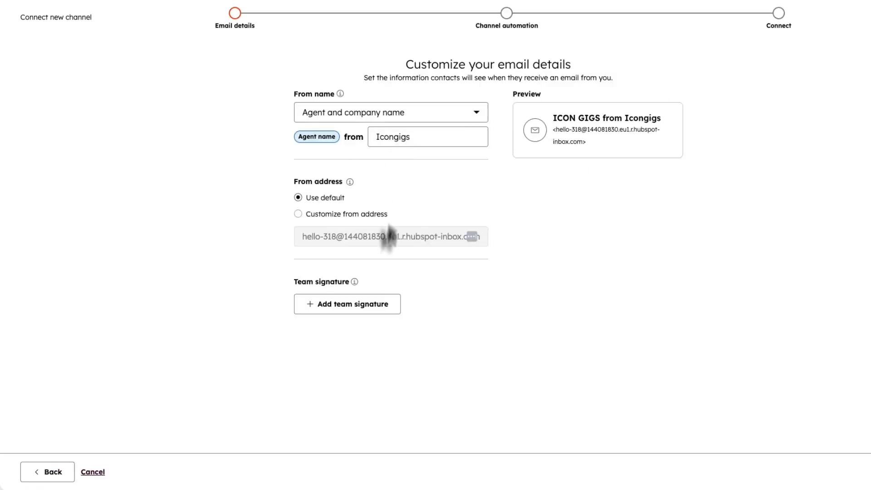
{"action": "left_click", "coordinate": [298, 214]}
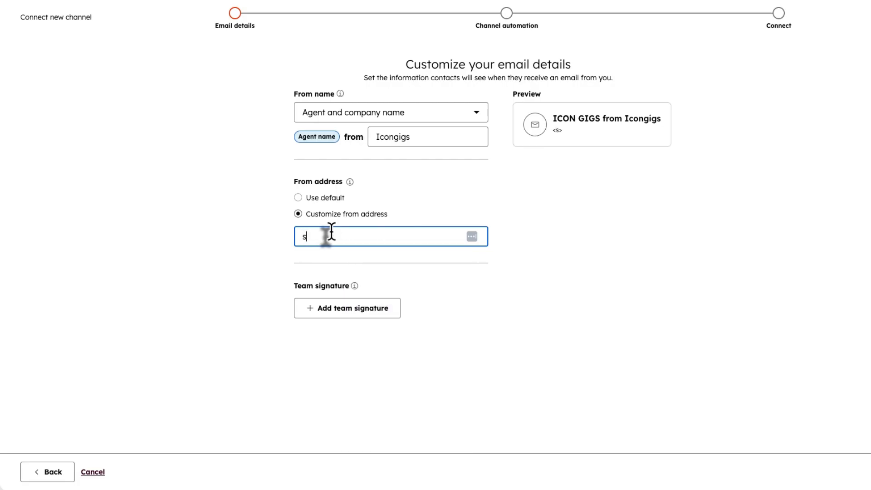
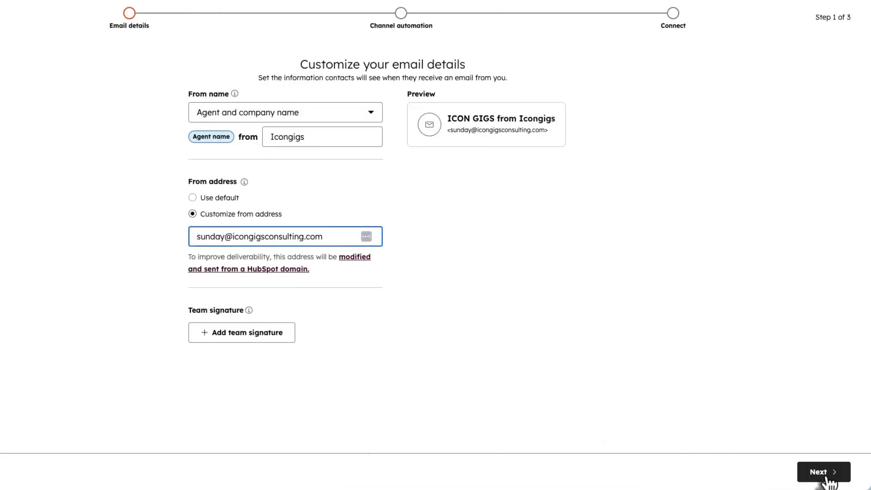
- Leave incoming conversations unlogged as tickets and reach the final Connect step's forwarding address
{"action": "left_click", "coordinate": [825, 472]}
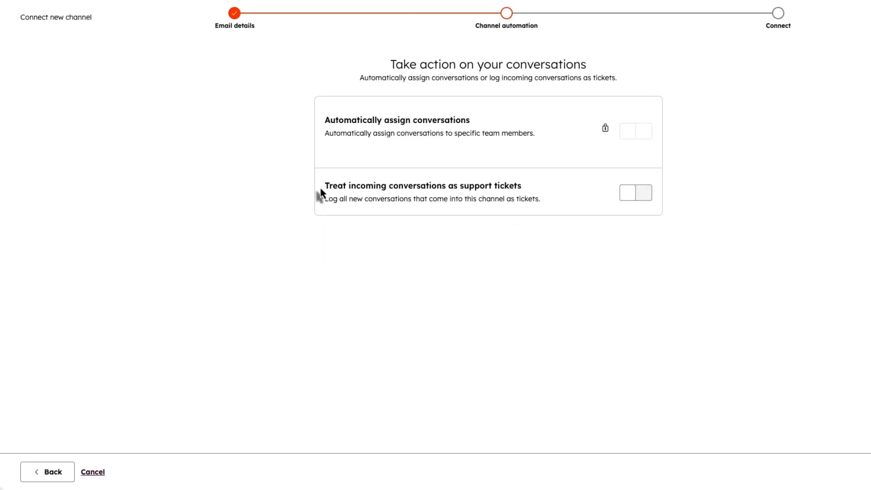
{"action": "left_click_drag", "start_coordinate": [321, 190], "coordinate": [517, 186]}
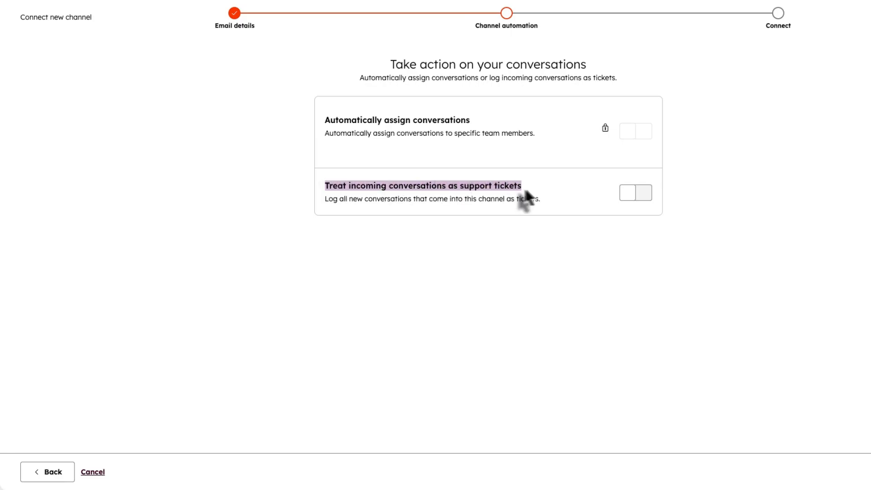
{"action": "left_click", "coordinate": [644, 195]}
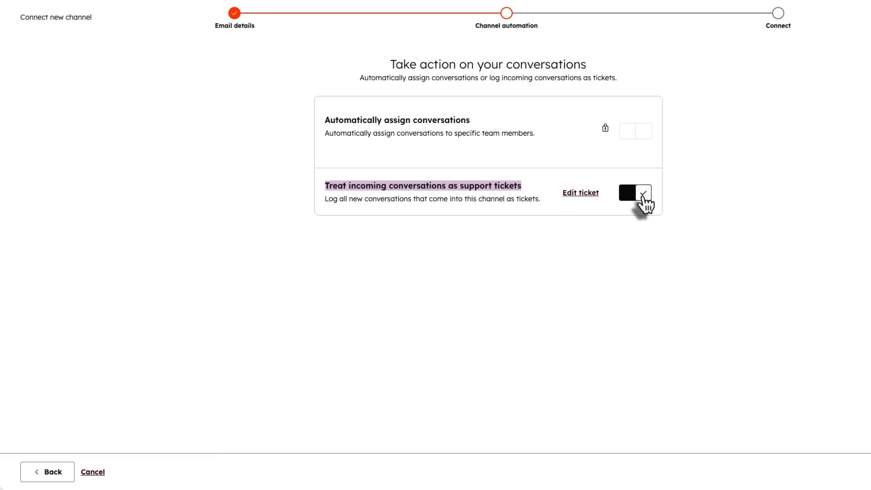
{"action": "left_click", "coordinate": [644, 199]}
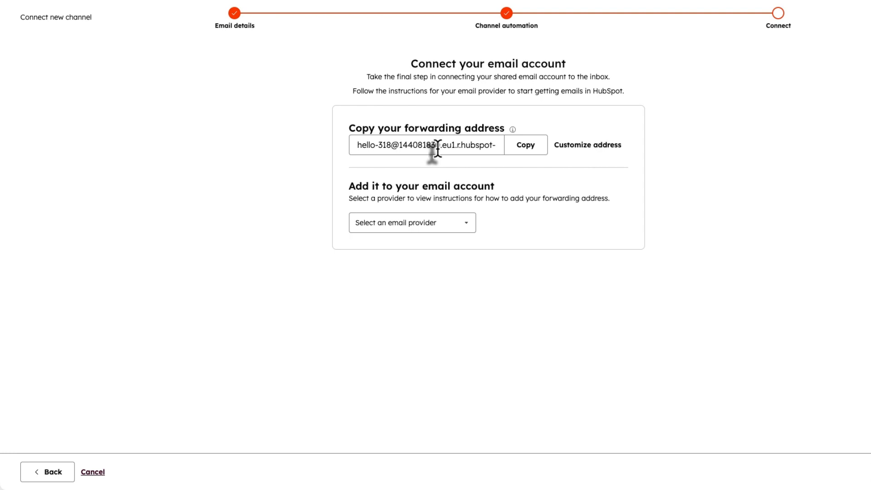
{"action": "left_click", "coordinate": [437, 229]}
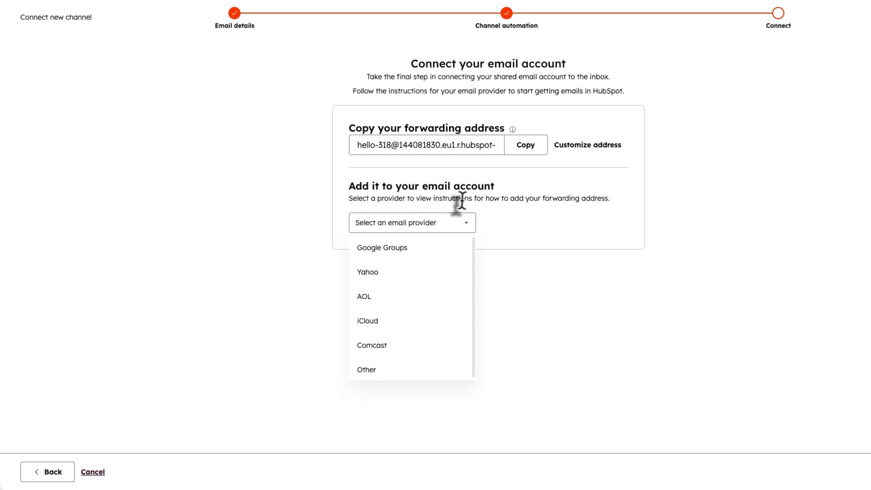
{"action": "left_click", "coordinate": [607, 280]}
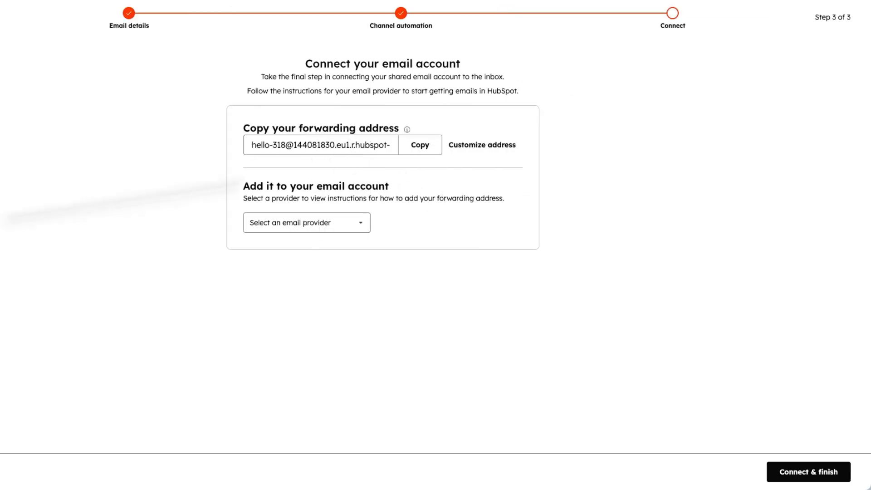
- Finish connecting the team email channel and view its test message in the inbox
{"action": "left_click", "coordinate": [771, 480]}
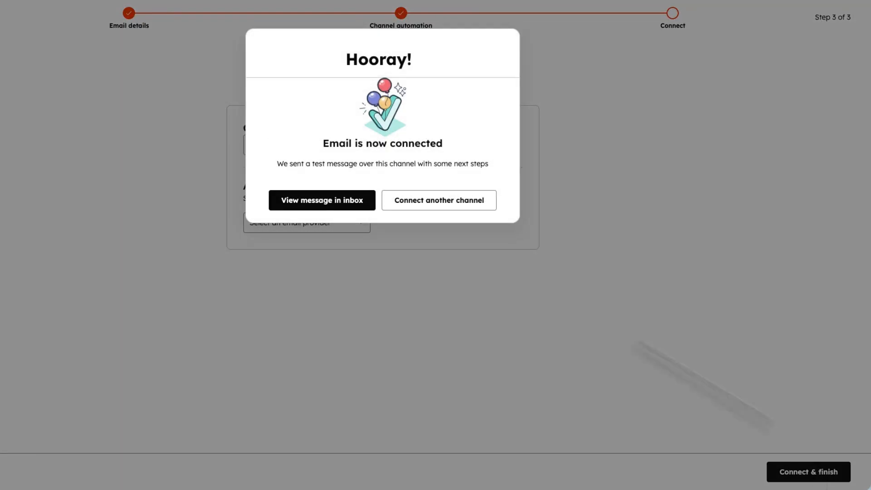
{"action": "left_click", "coordinate": [307, 203]}
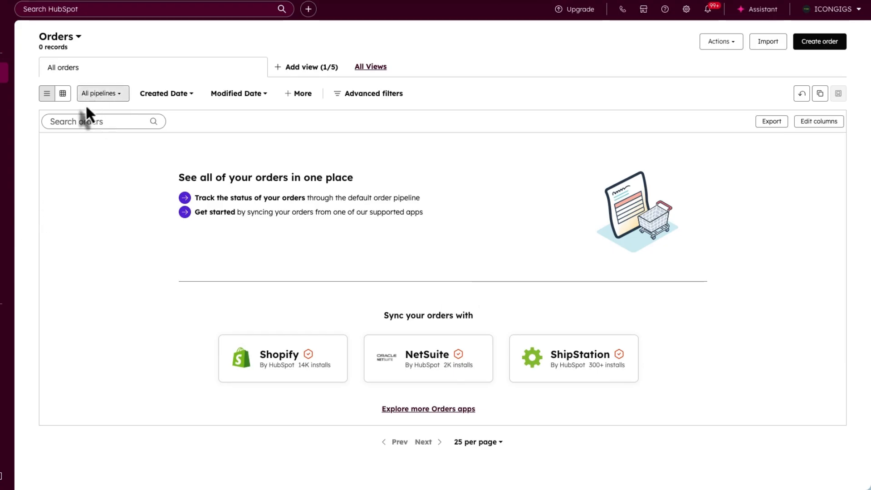
- From the Orders pipeline settings, create a new pipeline named My Orders
{"action": "left_click", "coordinate": [62, 95]}
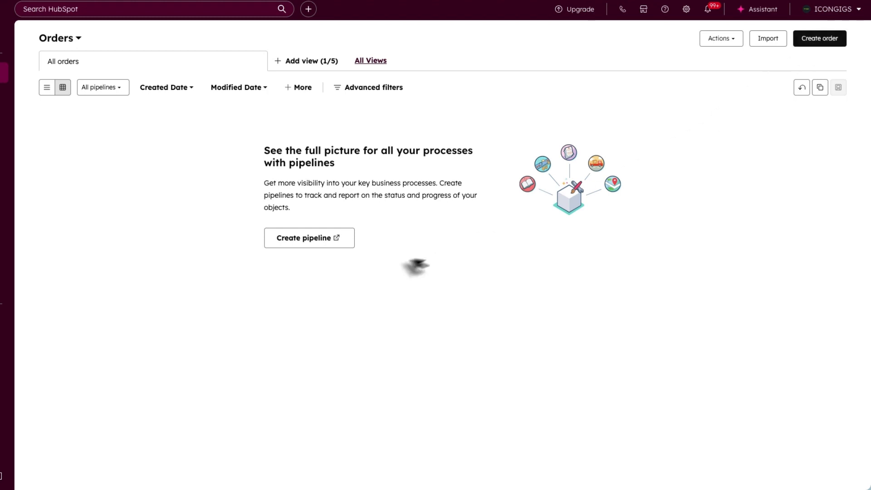
{"action": "left_click", "coordinate": [300, 244]}
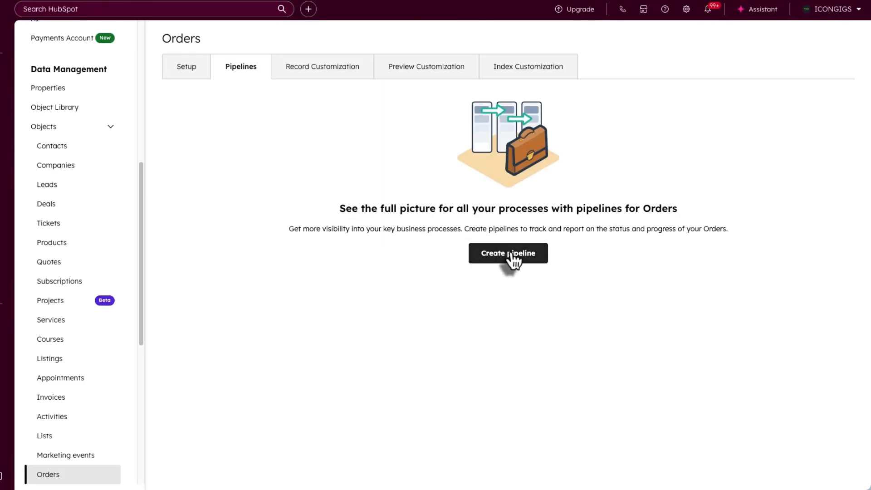
{"action": "left_click", "coordinate": [511, 255]}
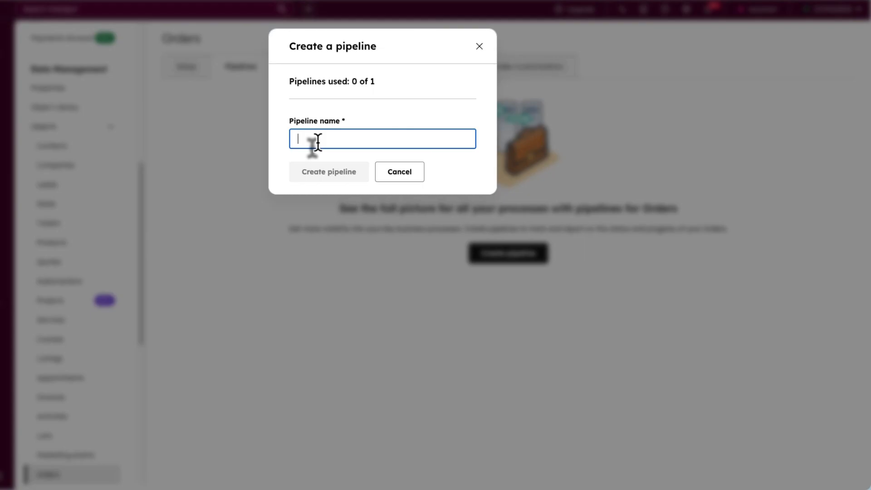
{"action": "type", "text": "HOPIFY"}
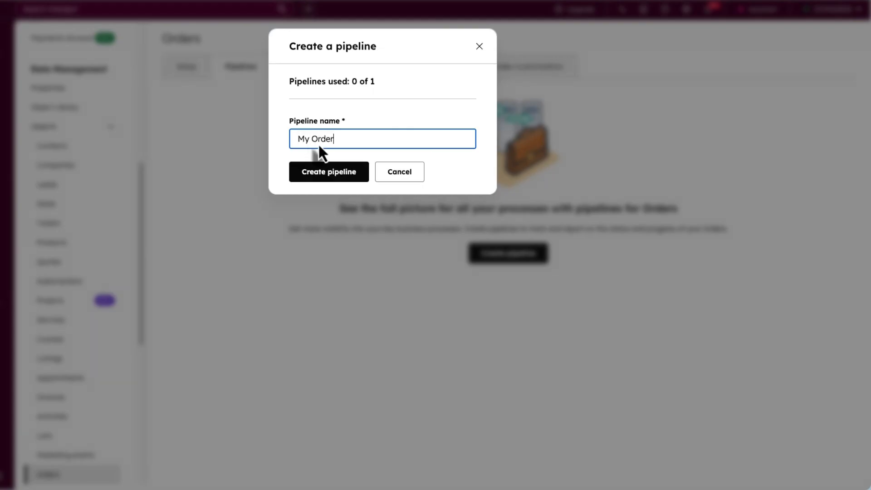
{"action": "left_click", "coordinate": [322, 172]}
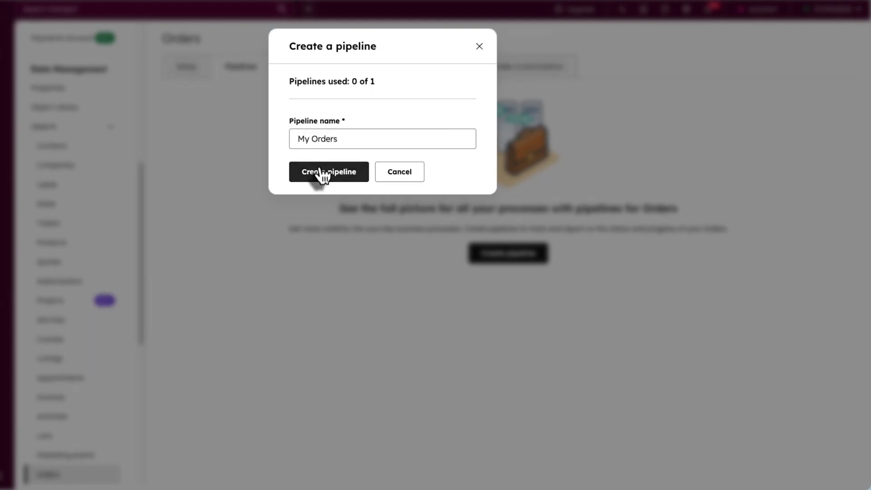
- Review the My Orders stages Open, Processed, Shipped, Delivered, Cancelled, then return to Orders records
{"action": "scroll", "coordinate": [315, 219], "scroll_direction": "down", "scroll_amount": 1}
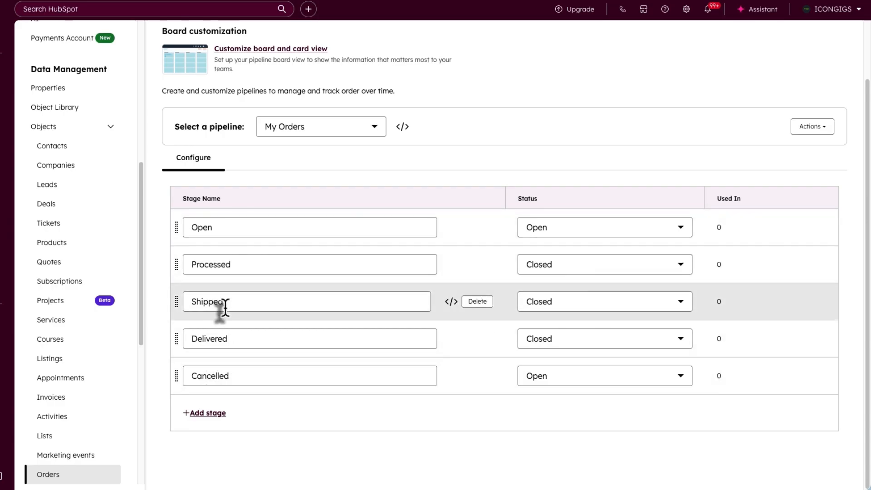
{"action": "scroll", "coordinate": [236, 376], "scroll_direction": "up", "scroll_amount": 1}
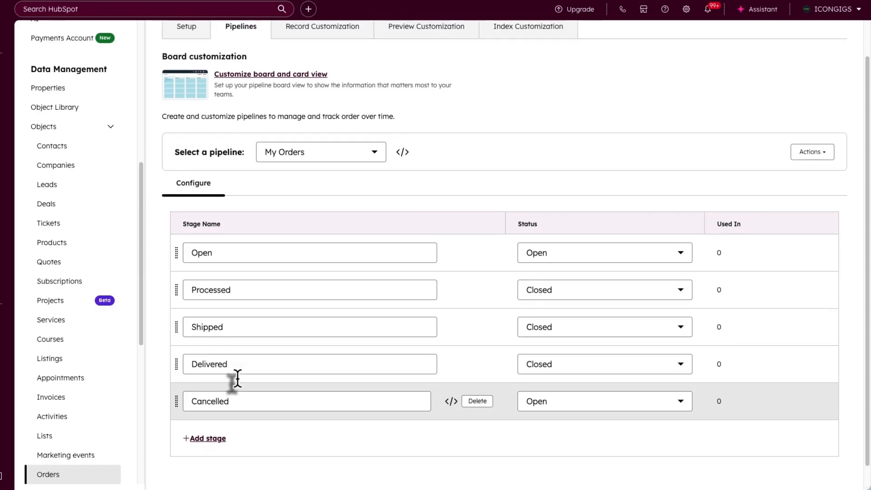
{"action": "scroll", "coordinate": [254, 362], "scroll_direction": "up", "scroll_amount": 1}
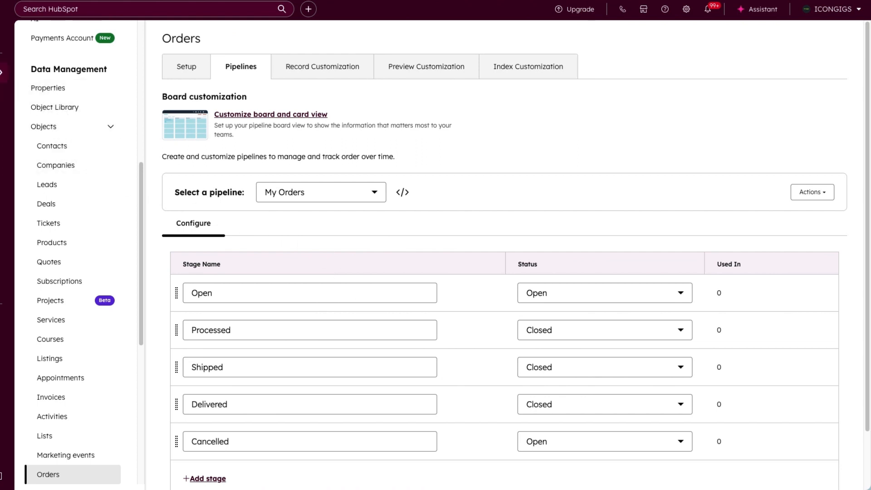
{"action": "mouse_move", "coordinate": [2, 73]}
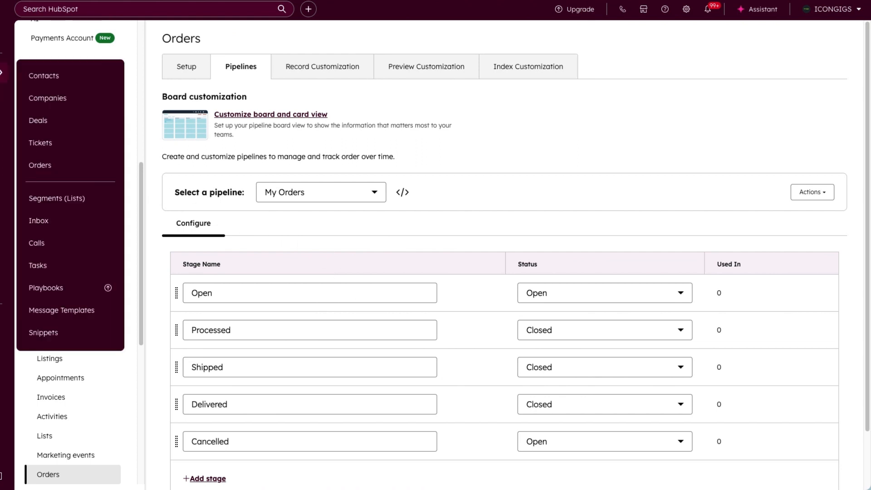
{"action": "left_click", "coordinate": [65, 165]}
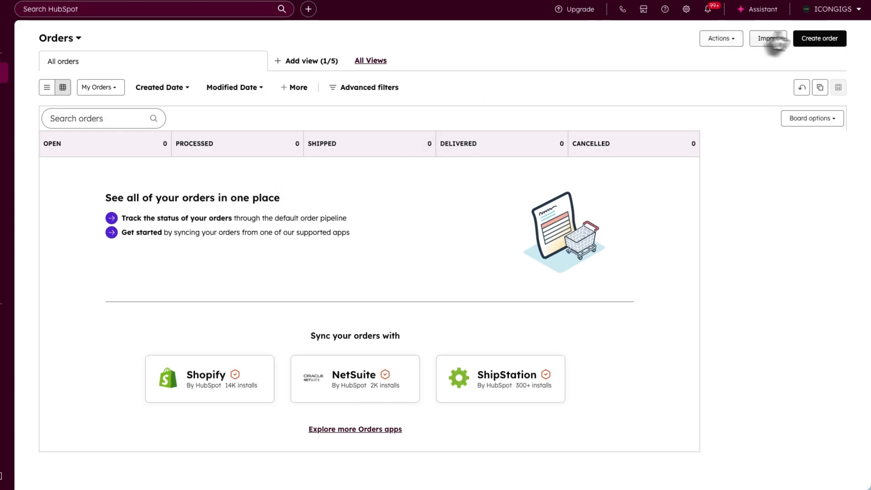
- Begin a new order, then head to the Segments page listing the sales lead segment
{"action": "left_click", "coordinate": [813, 43]}
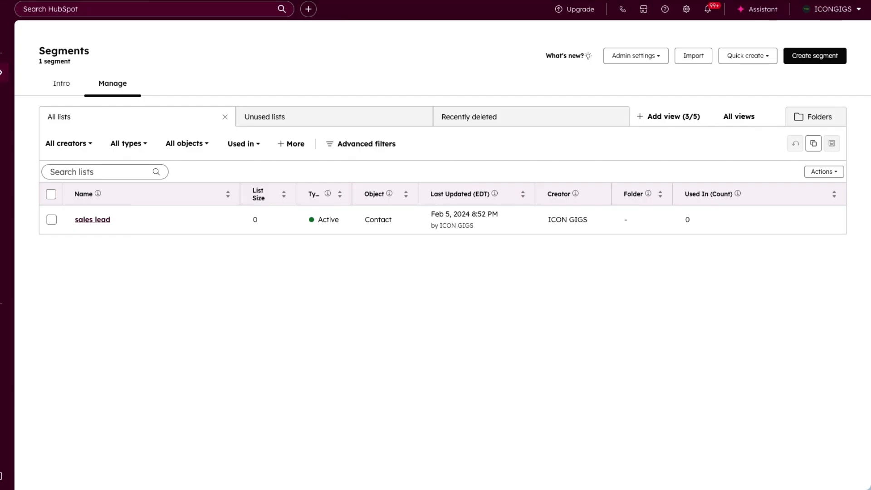
{"action": "mouse_move", "coordinate": [64, 80]}
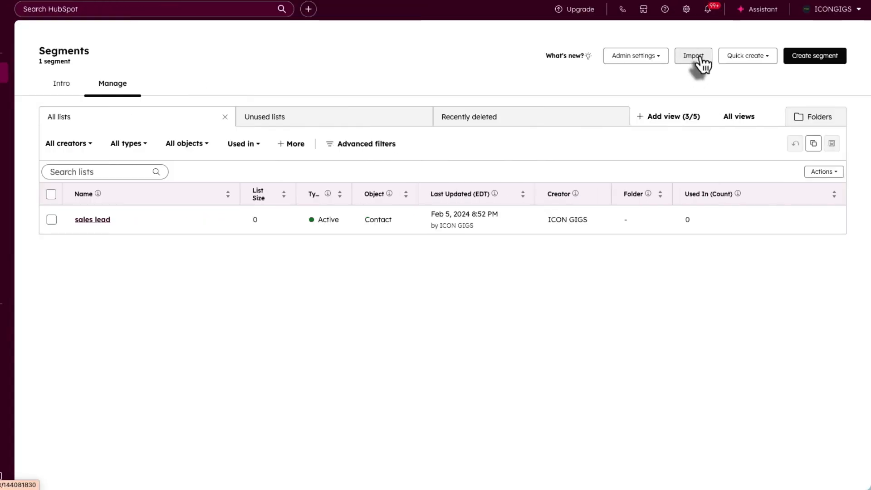
- Start a new Contacts segment and add a first filter to its empty Group 1
{"action": "left_click", "coordinate": [803, 57]}
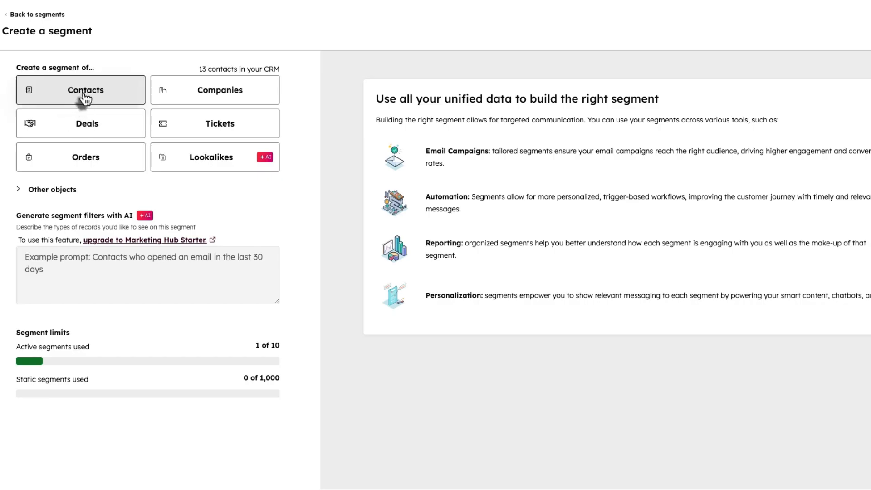
{"action": "left_click", "coordinate": [851, 33]}
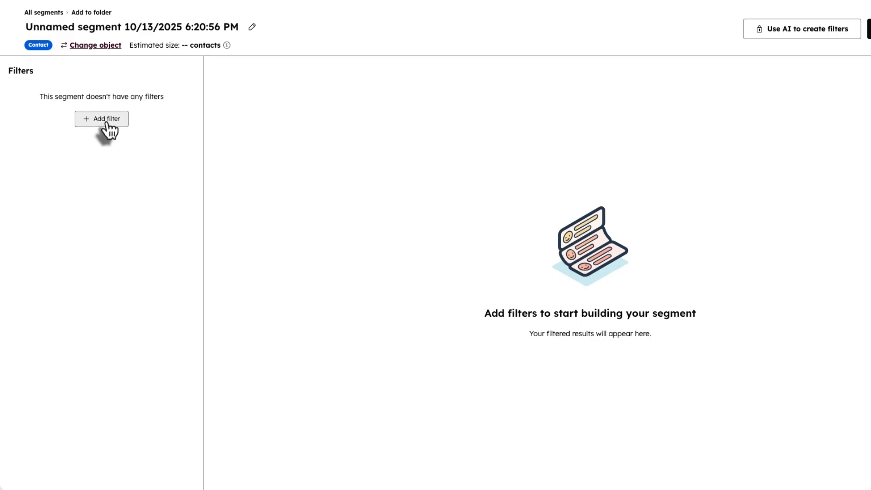
{"action": "left_click", "coordinate": [103, 122]}
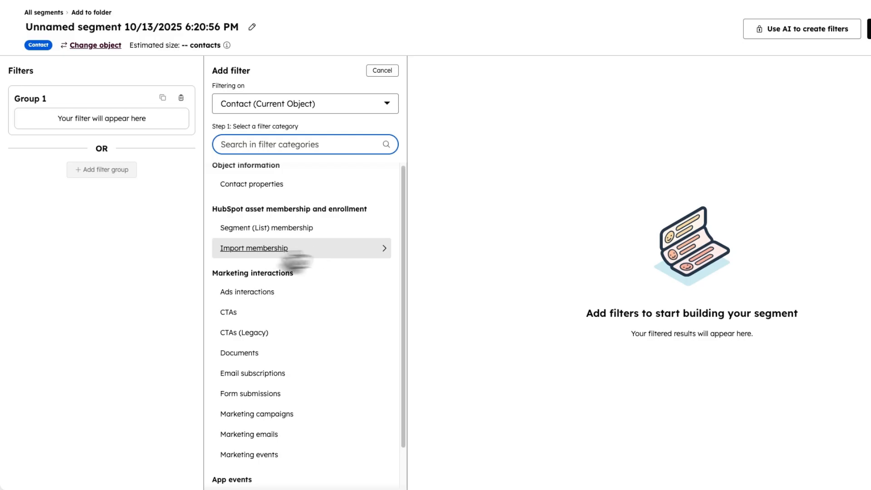
- Filter the segment to contacts from the dummy_contacts_with_pipeline (1).csv import
{"action": "left_click", "coordinate": [314, 249]}
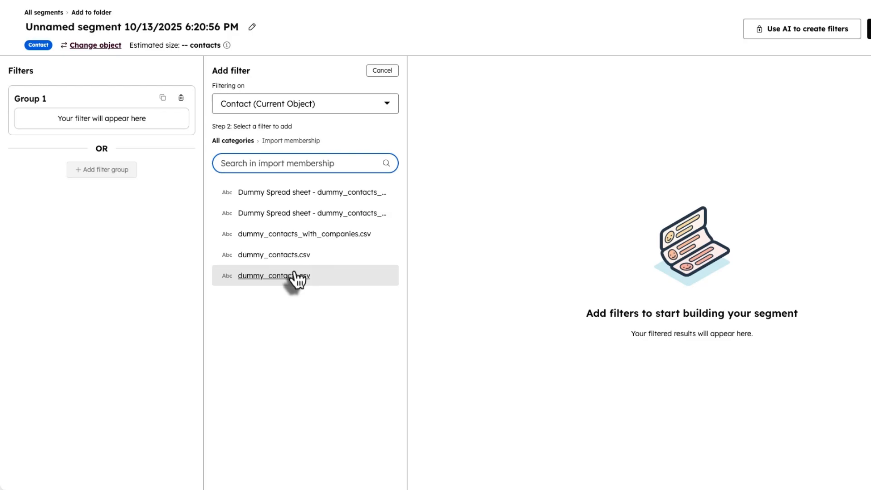
{"action": "left_click", "coordinate": [308, 194]}
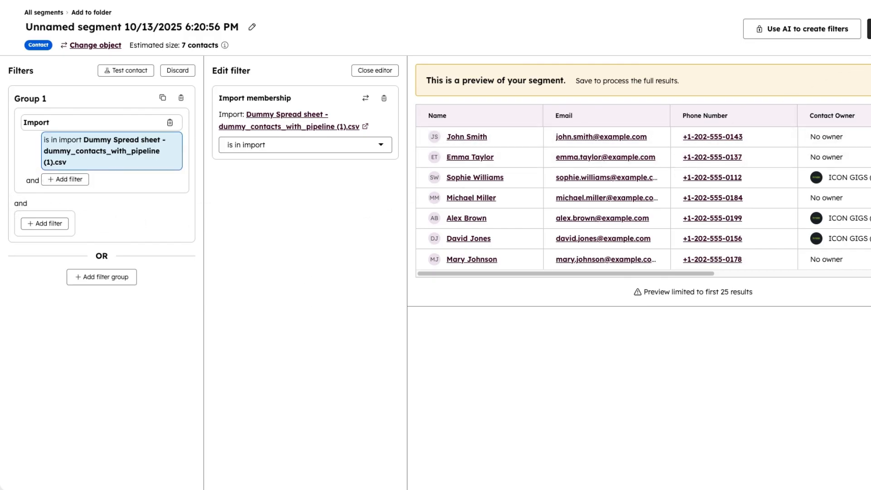
{"action": "left_click", "coordinate": [869, 28]}
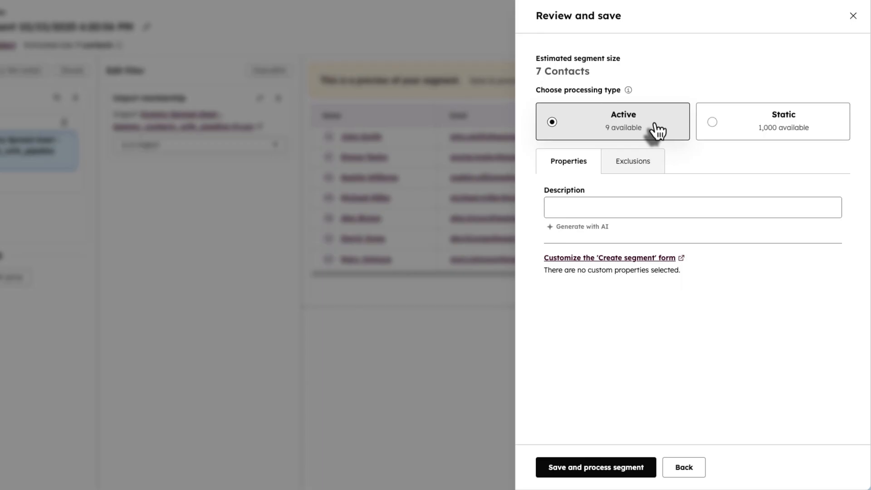
{"action": "left_click", "coordinate": [852, 15]}
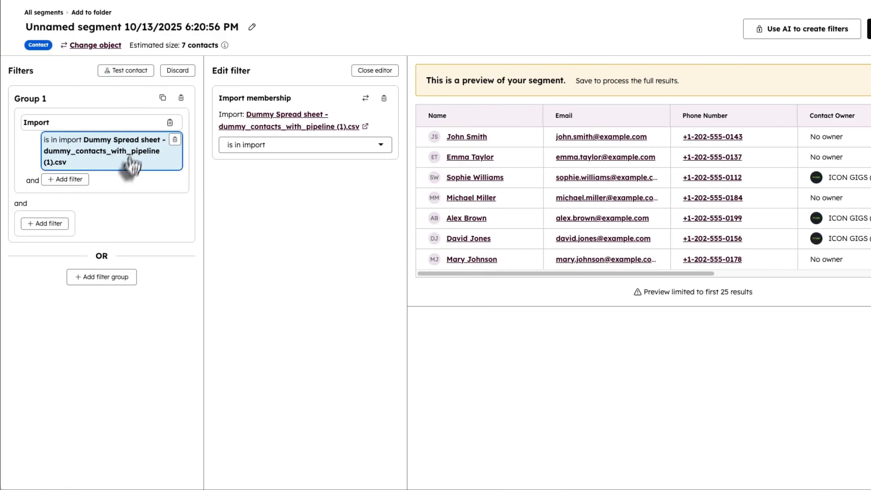
- Set the segment's processing type to Static and reopen the review before saving
{"action": "left_click", "coordinate": [861, 31]}
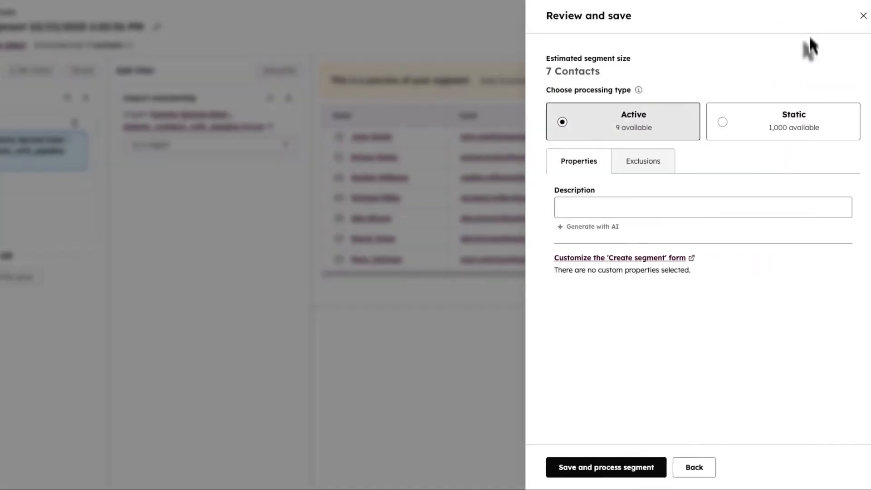
{"action": "left_click", "coordinate": [806, 142]}
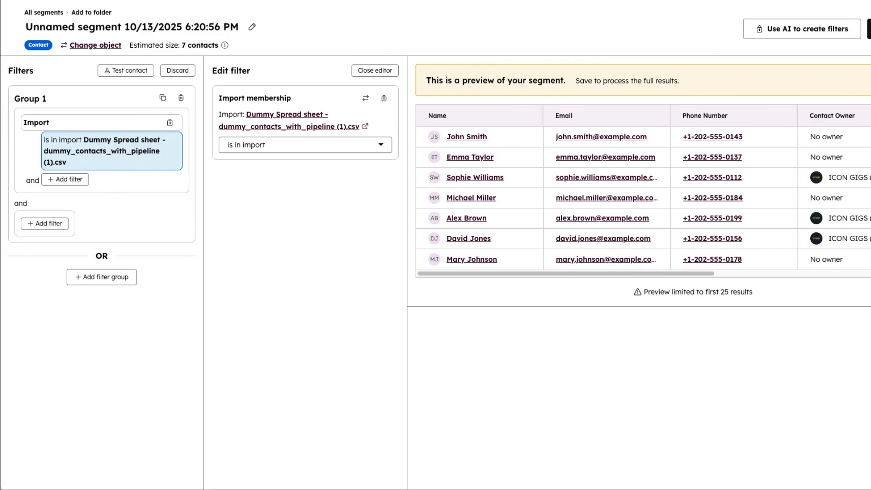
{"action": "left_click", "coordinate": [840, 27]}
{"action": "left_click", "coordinate": [756, 136]}
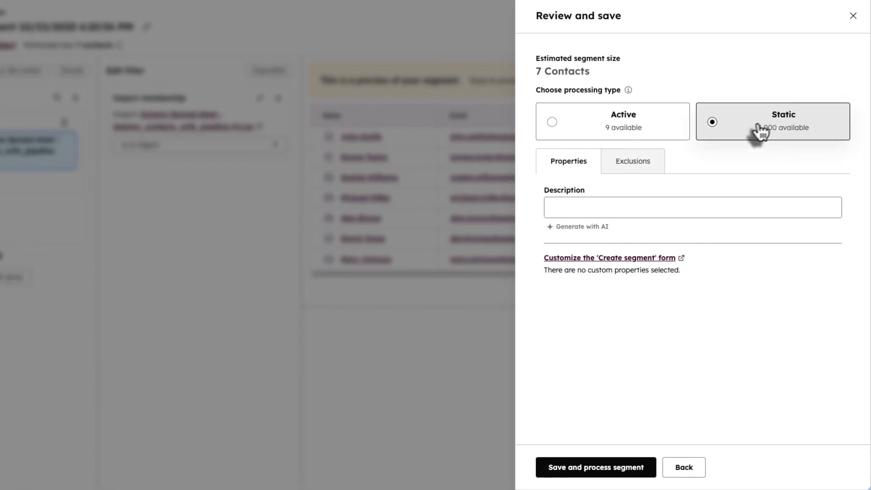
{"action": "left_click", "coordinate": [853, 17]}
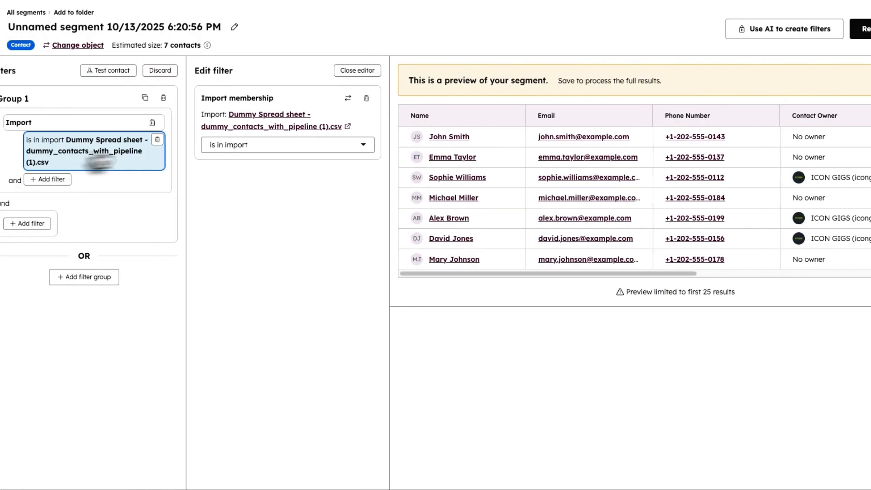
{"action": "left_click", "coordinate": [869, 29]}
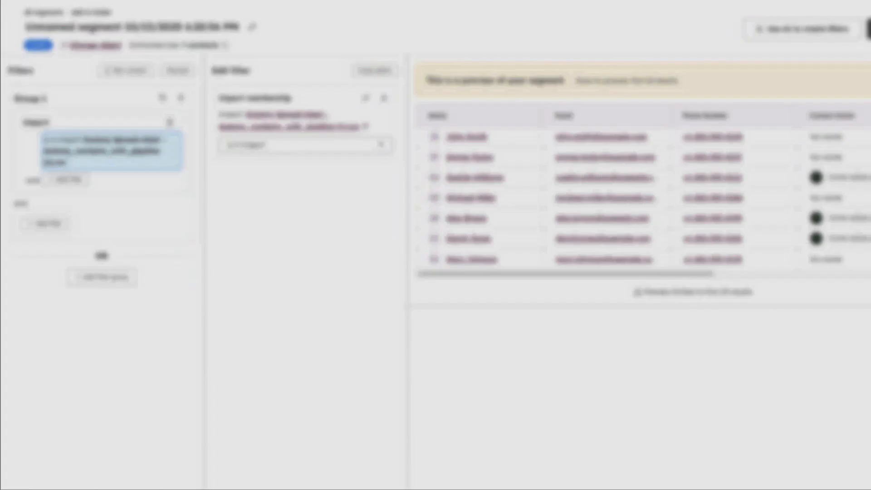
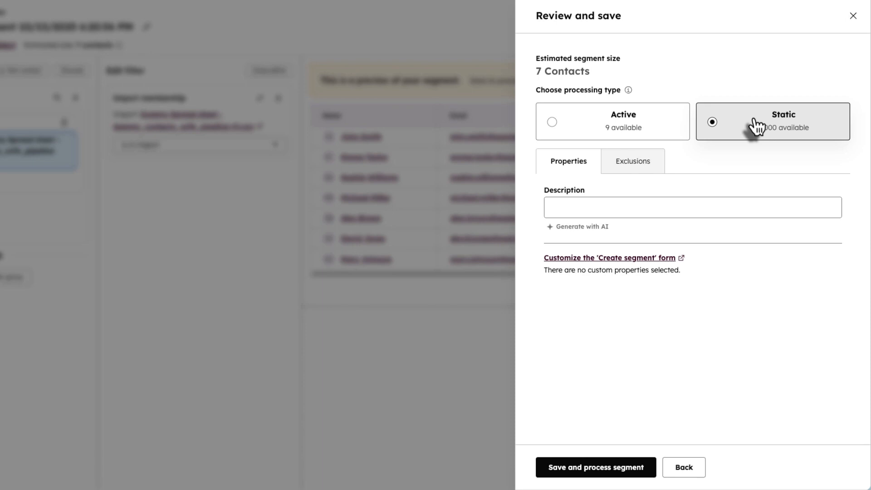
- Give the static segment the description 'Dummy Import', then save and process it
{"action": "left_click", "coordinate": [616, 205]}
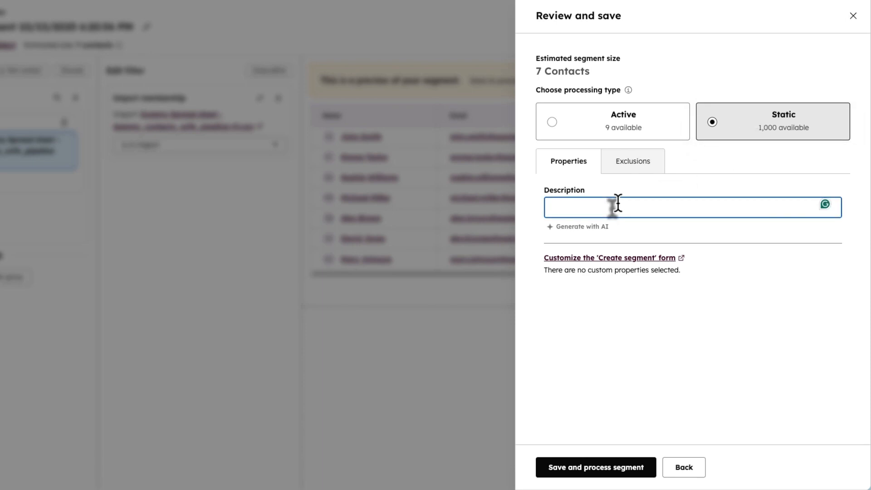
{"action": "type", "text": "dUMMY"}
{"action": "key", "text": "BackSpace"}
{"action": "key", "text": "BackSpace"}
{"action": "key", "text": "BackSpace"}
{"action": "key", "text": "BackSpace"}
{"action": "key", "text": "BackSpace"}
{"action": "type", "text": "Dummy Import"}
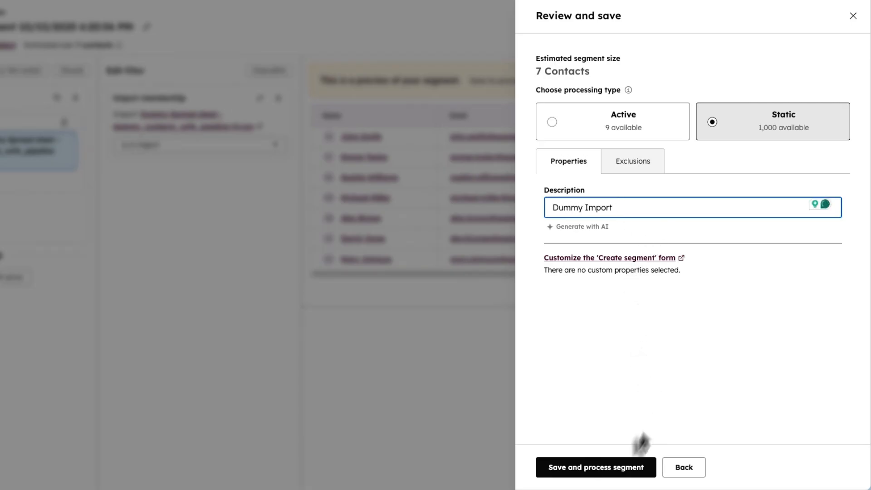
{"action": "left_click", "coordinate": [621, 472]}
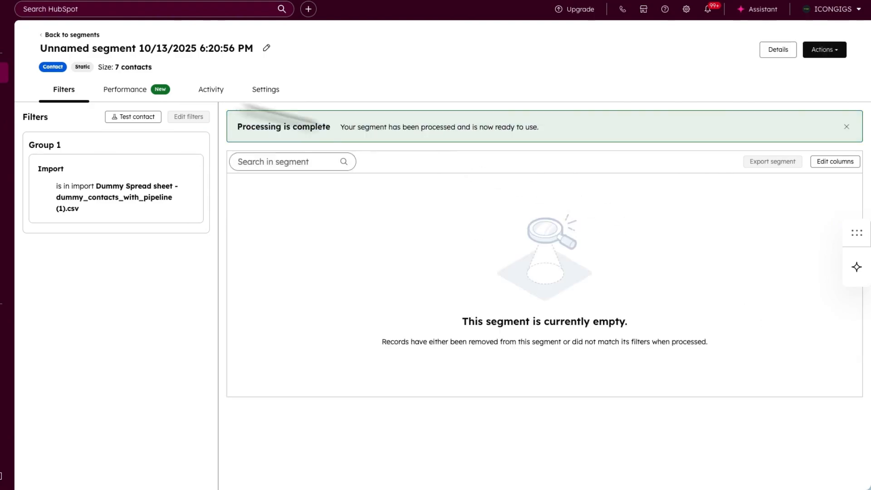
- Rename the imported-contacts segment to 'Dummy List'
{"action": "left_click", "coordinate": [264, 48]}
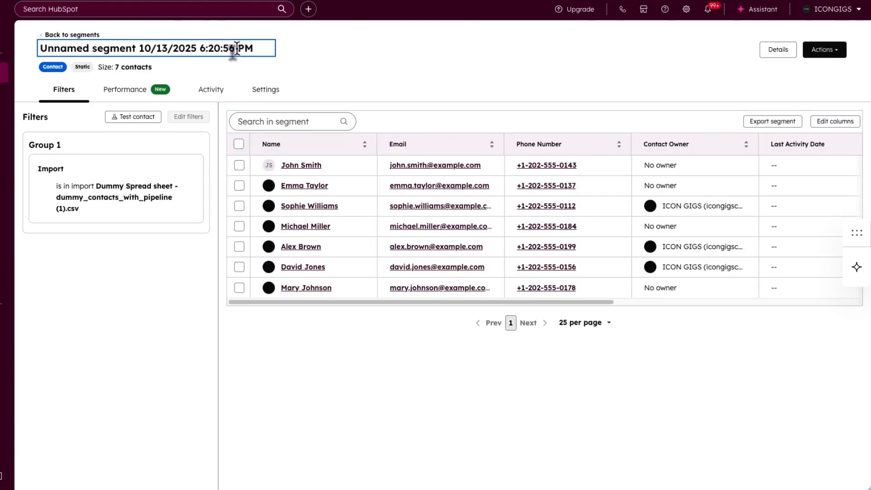
{"action": "right_click", "coordinate": [236, 48]}
{"action": "key", "text": "Escape"}
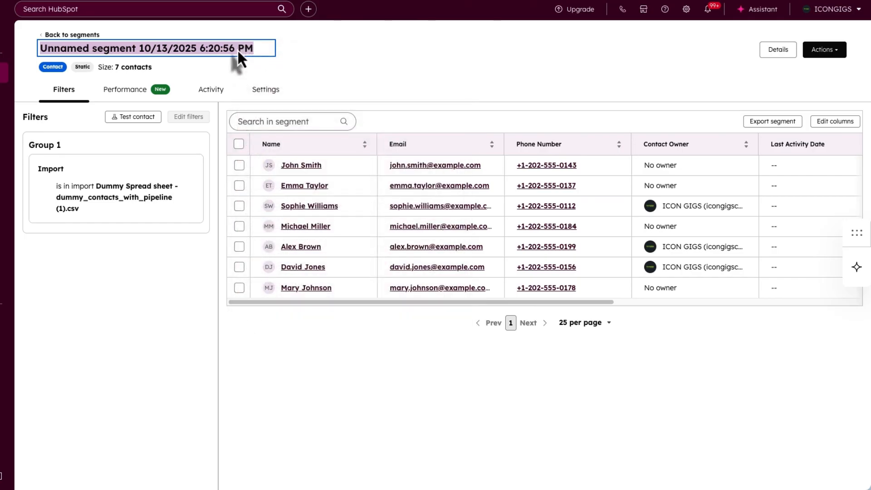
{"action": "type", "text": "Dummy List"}
{"action": "left_click", "coordinate": [240, 53]}
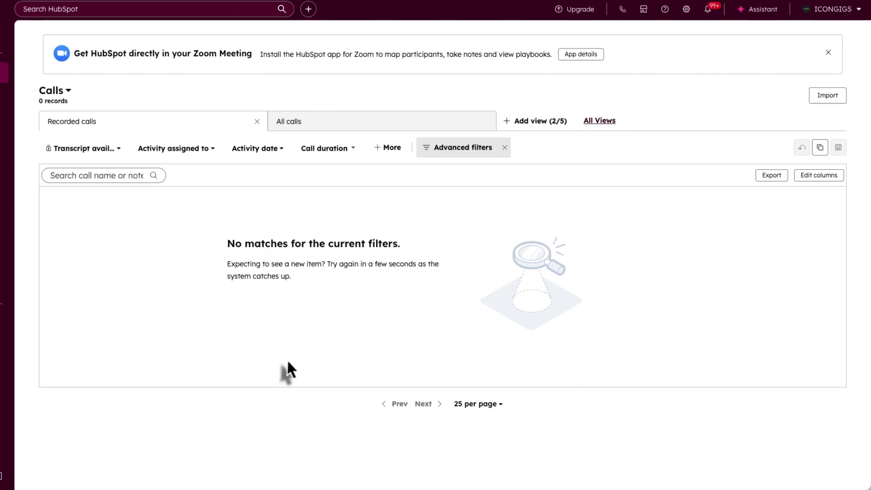
{"action": "mouse_move", "coordinate": [93, 82]}
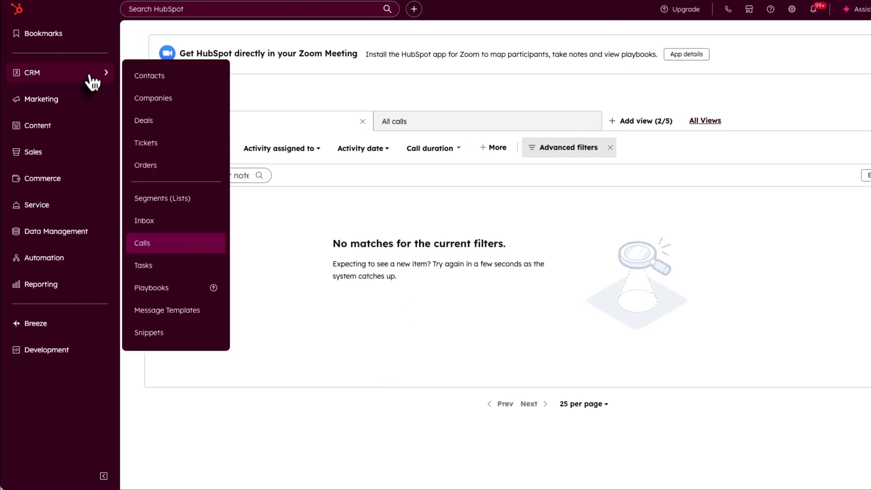
{"action": "left_click", "coordinate": [196, 246]}
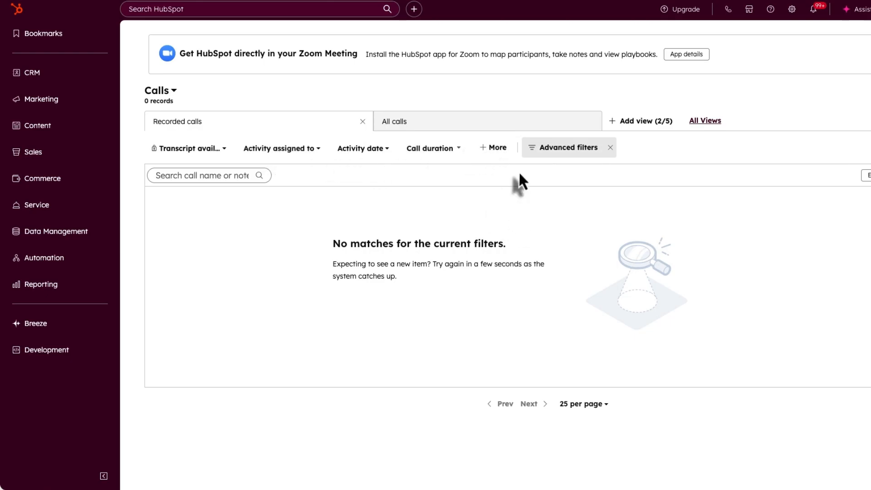
- Open Call Setup on the Phone Numbers tab and start HubSpot Calling setup
{"action": "left_click", "coordinate": [791, 9]}
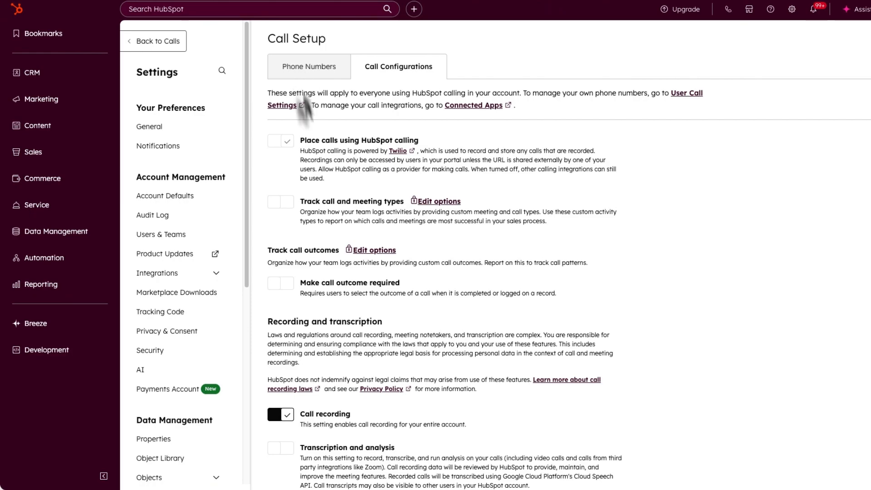
{"action": "scroll", "coordinate": [223, 303], "scroll_direction": "down", "scroll_amount": 4}
{"action": "scroll", "coordinate": [223, 303], "scroll_direction": "down", "scroll_amount": 4}
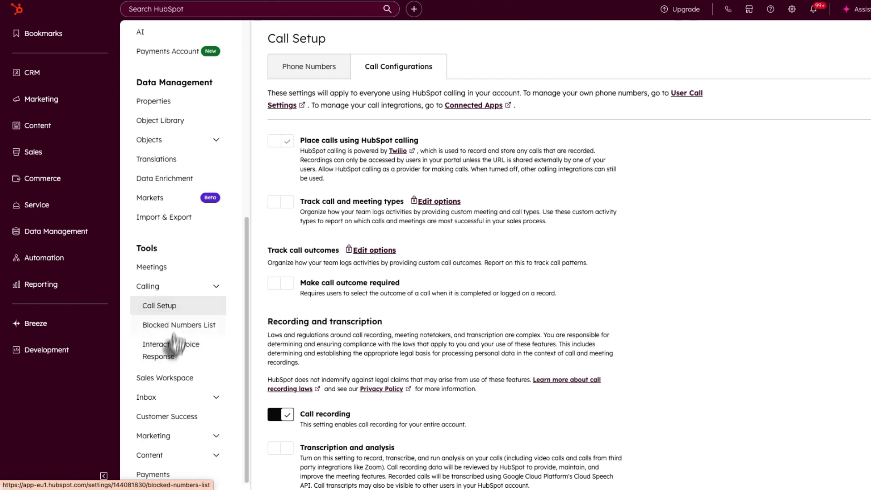
{"action": "left_click", "coordinate": [319, 73]}
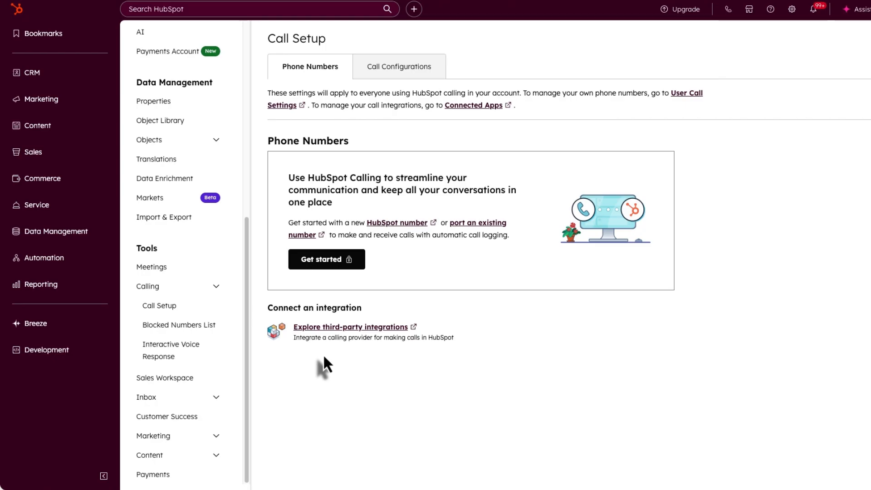
{"action": "left_click", "coordinate": [324, 266]}
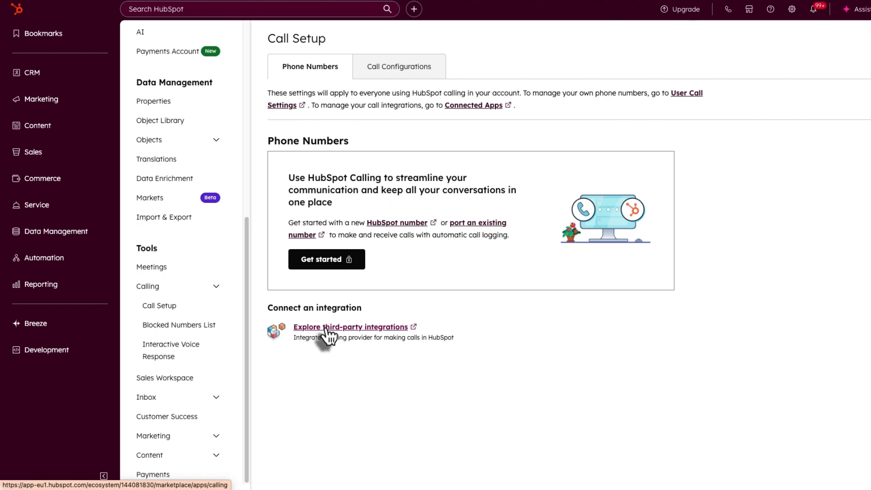
- Browse the third-party Calling Apps integrations marketplace
{"action": "left_click", "coordinate": [326, 328]}
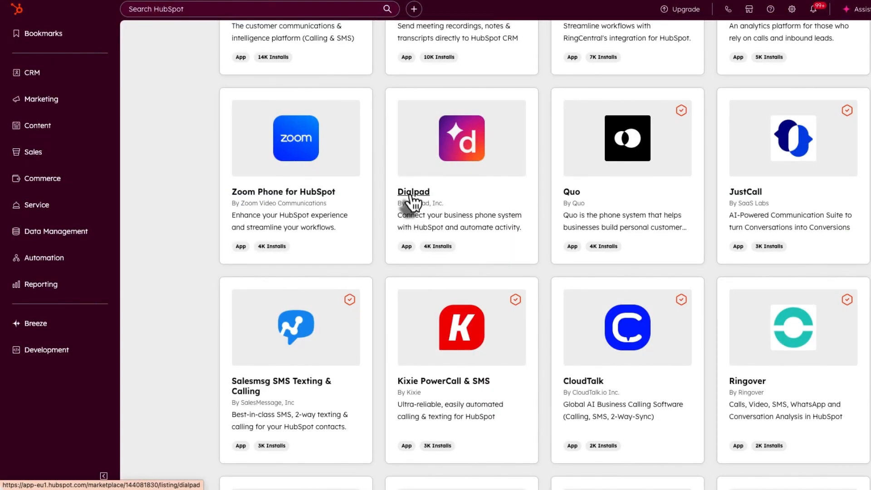
{"action": "scroll", "coordinate": [483, 219], "scroll_direction": "up", "scroll_amount": 3}
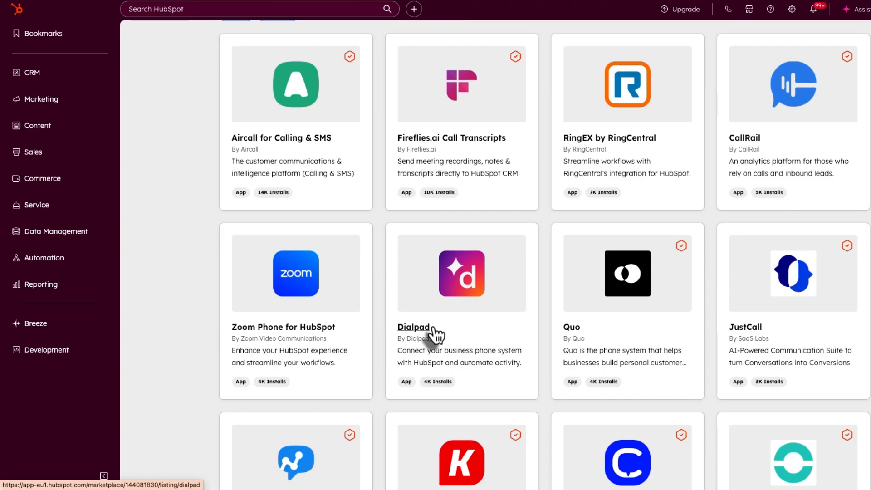
{"action": "scroll", "coordinate": [436, 336], "scroll_direction": "up", "scroll_amount": 2}
{"action": "scroll", "coordinate": [436, 335], "scroll_direction": "up", "scroll_amount": 2}
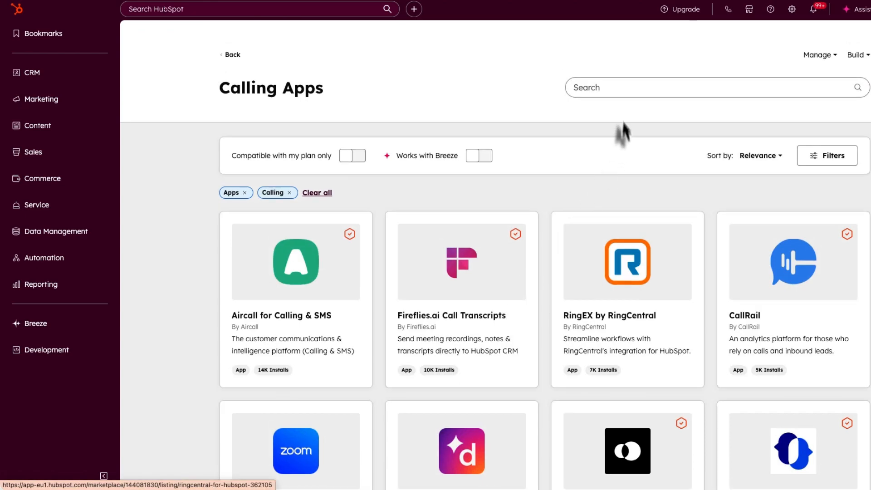
- Search the Calling Apps marketplace for 'sakari' and look through the results
{"action": "left_click", "coordinate": [616, 88]}
{"action": "type", "text": "sakari"}
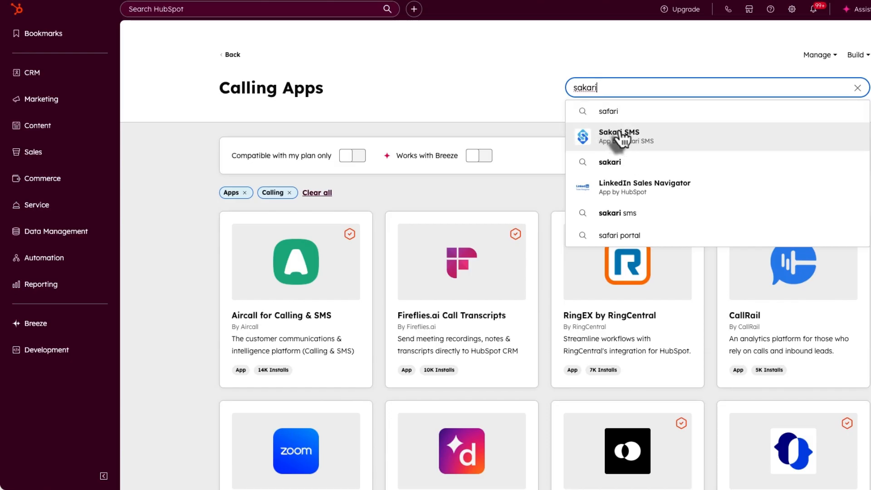
{"action": "scroll", "coordinate": [474, 209], "scroll_direction": "down", "scroll_amount": 3}
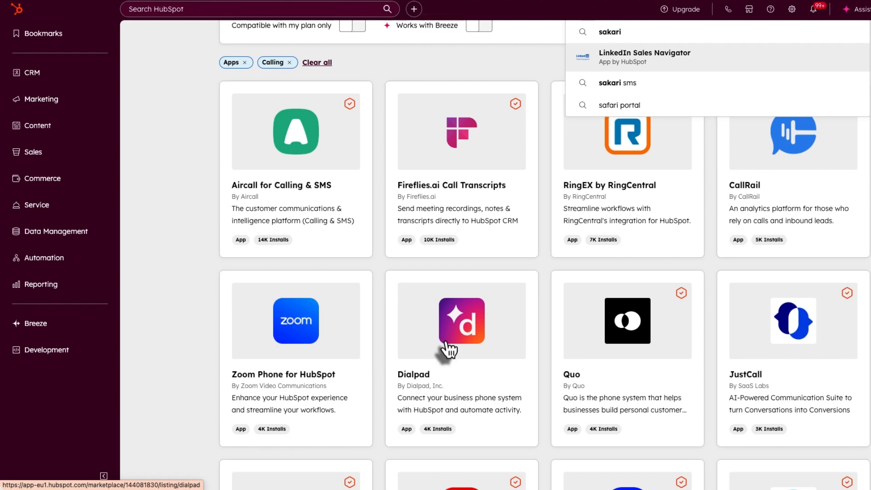
{"action": "scroll", "coordinate": [455, 288], "scroll_direction": "up", "scroll_amount": 3}
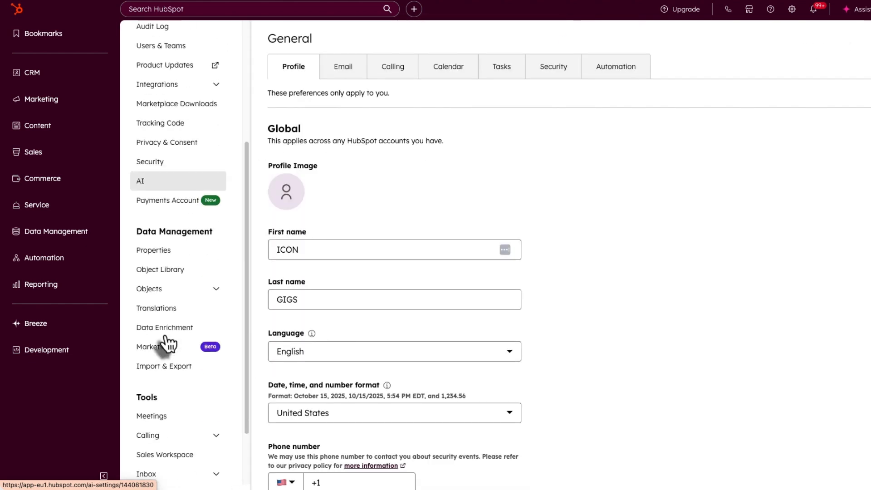
{"action": "scroll", "coordinate": [167, 344], "scroll_direction": "down", "scroll_amount": 2}
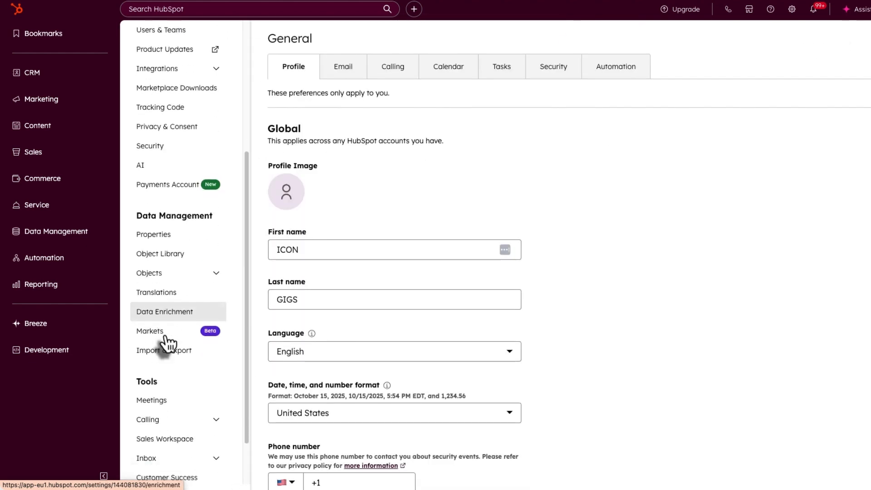
- Review the Calling > Call Setup call configuration options
{"action": "left_click", "coordinate": [213, 379]}
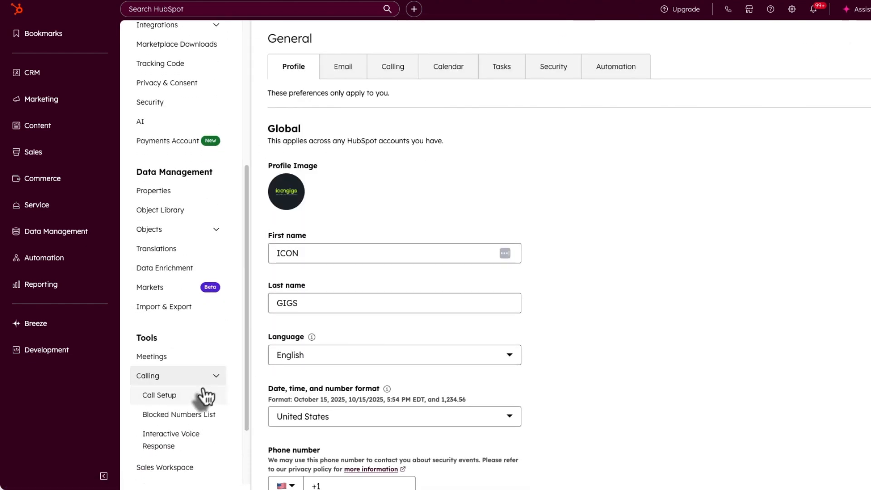
{"action": "left_click", "coordinate": [204, 395]}
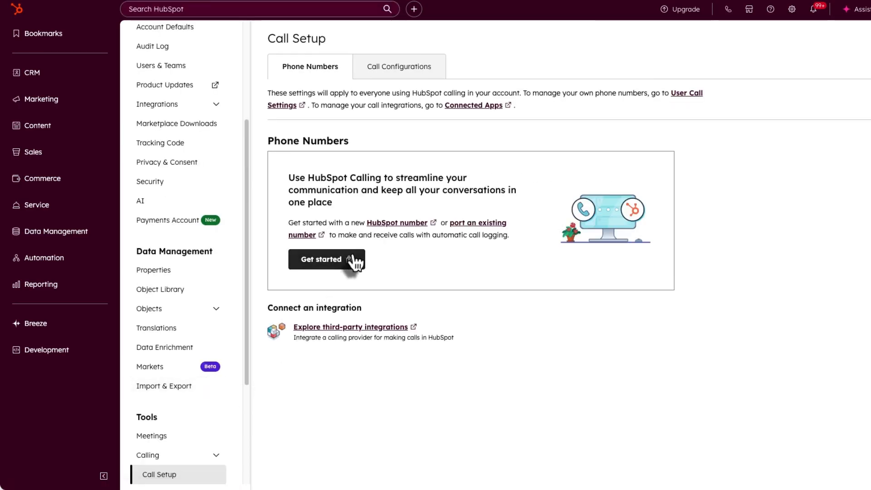
{"action": "left_click", "coordinate": [390, 75]}
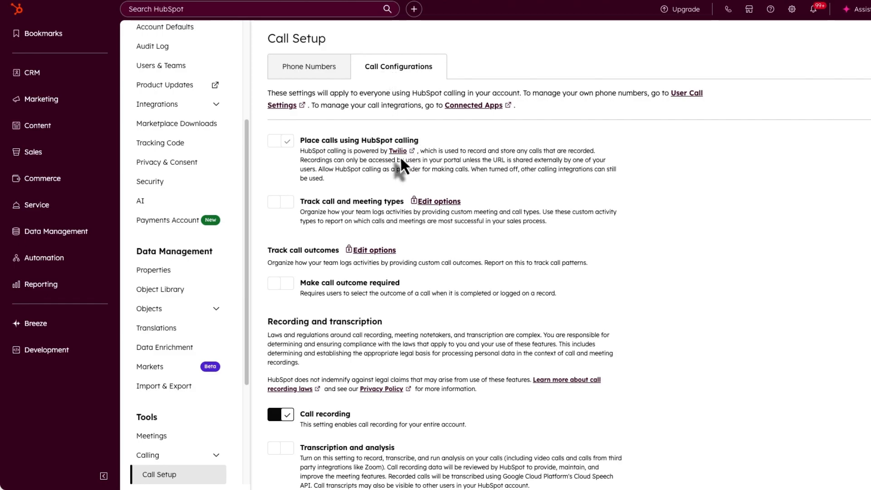
{"action": "mouse_move", "coordinate": [285, 144]}
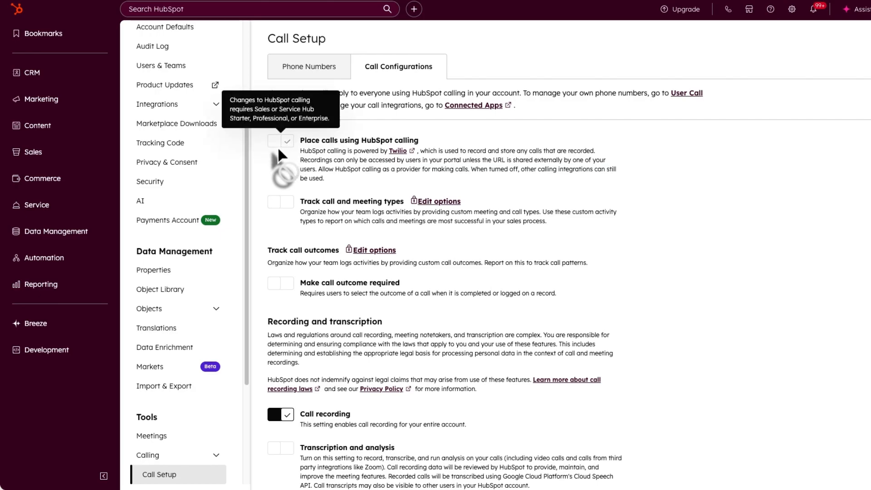
{"action": "mouse_move", "coordinate": [285, 210]}
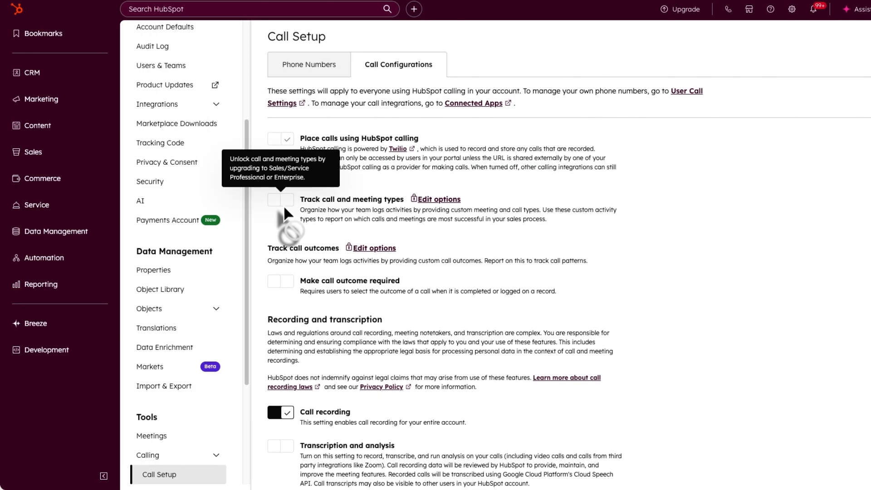
{"action": "scroll", "coordinate": [307, 208], "scroll_direction": "down", "scroll_amount": 3}
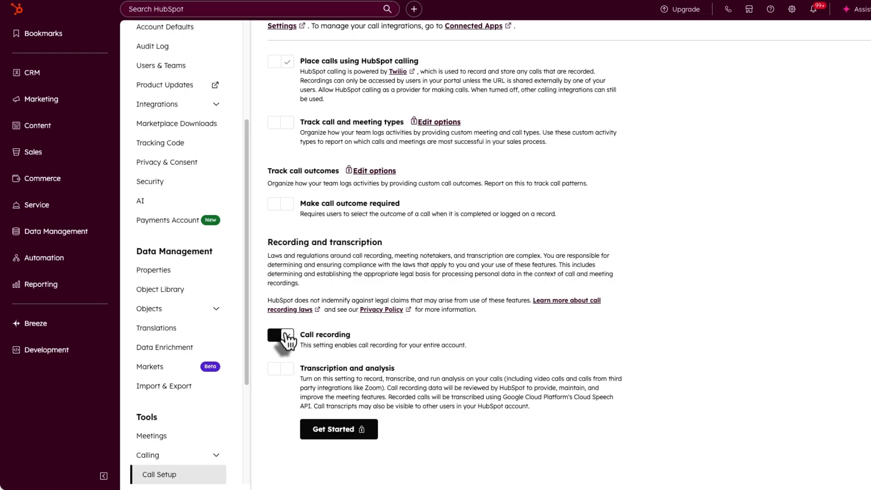
{"action": "scroll", "coordinate": [286, 339], "scroll_direction": "up", "scroll_amount": 2}
{"action": "scroll", "coordinate": [190, 399], "scroll_direction": "down", "scroll_amount": 2}
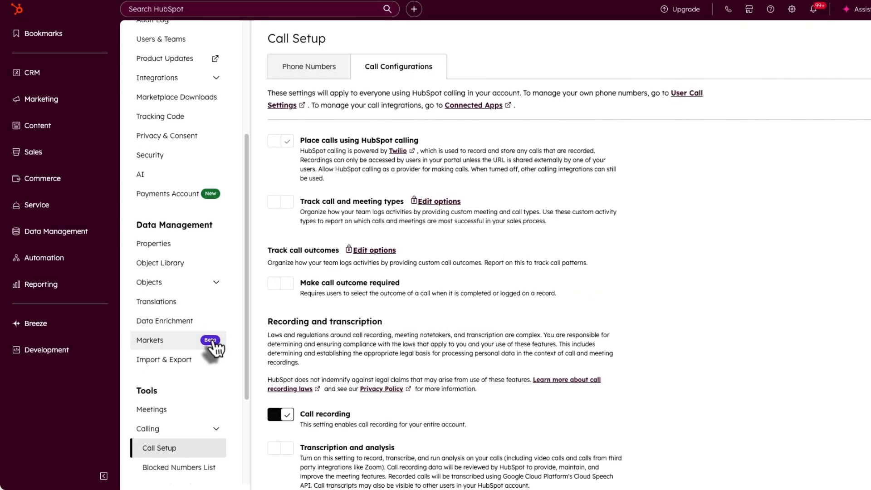
- Review the Blocked Numbers List and Interactive Voice Response settings
{"action": "left_click", "coordinate": [193, 403]}
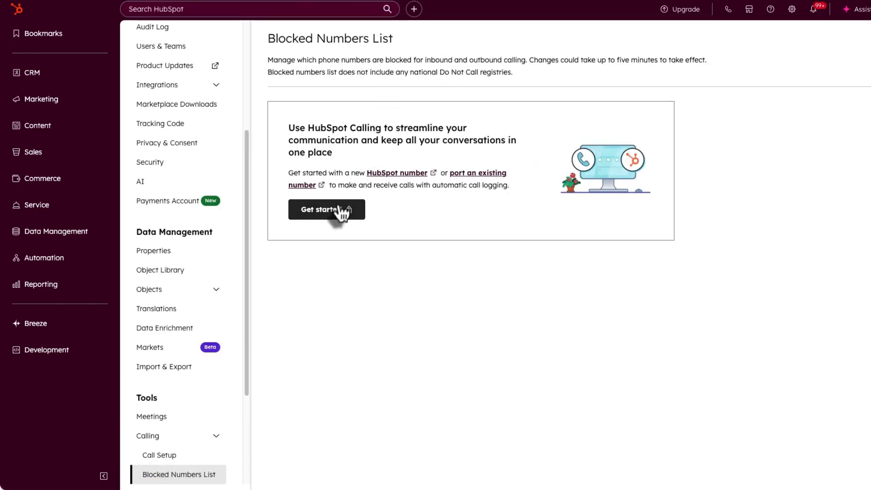
{"action": "scroll", "coordinate": [180, 391], "scroll_direction": "down", "scroll_amount": 3}
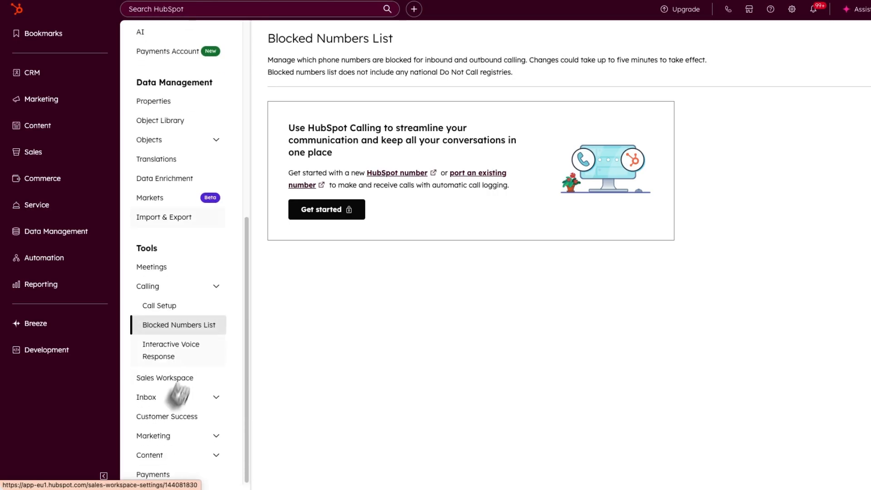
{"action": "left_click", "coordinate": [174, 353]}
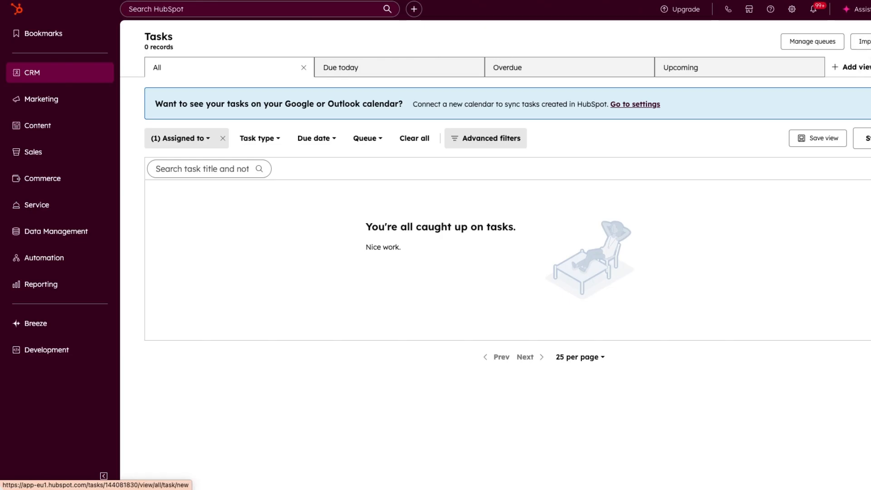
- Start a new task and inspect its task type, priority and associated-record options
{"action": "left_click", "coordinate": [869, 41]}
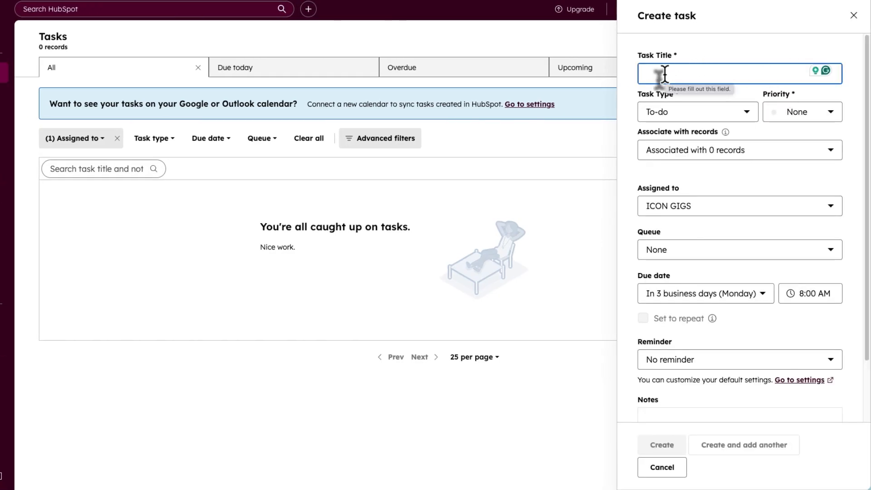
{"action": "left_click", "coordinate": [671, 116]}
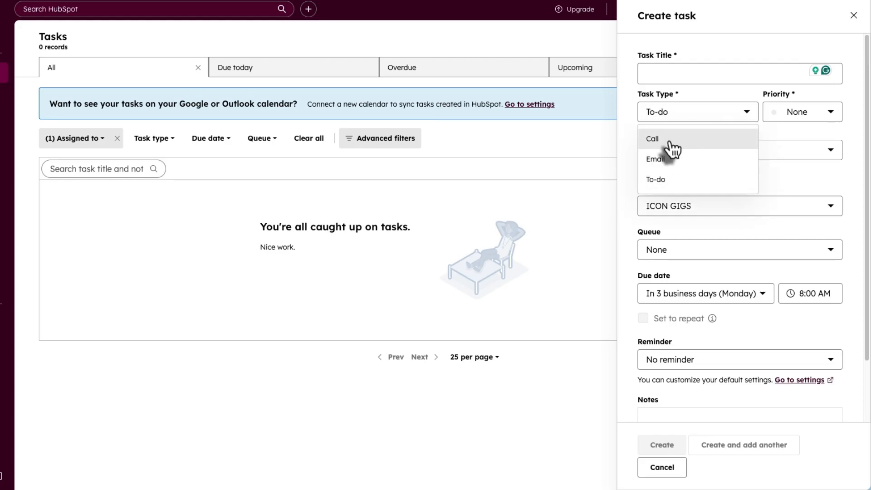
{"action": "left_click", "coordinate": [783, 121]}
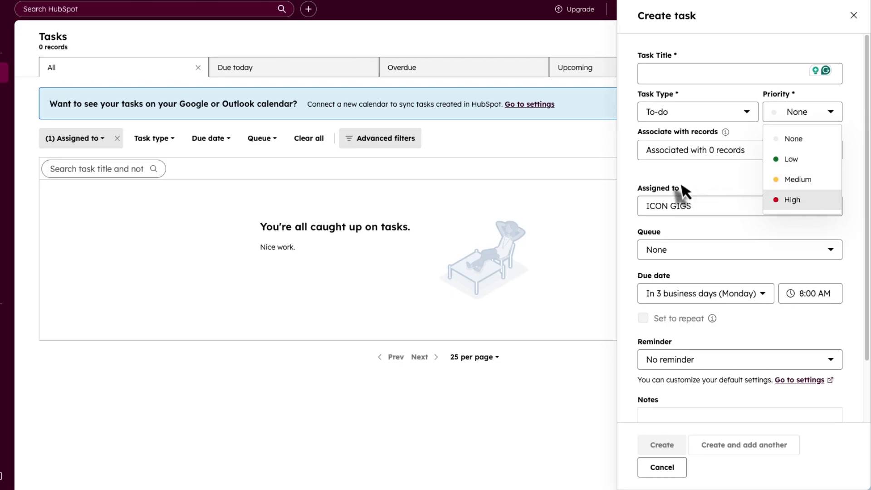
{"action": "left_click", "coordinate": [685, 157]}
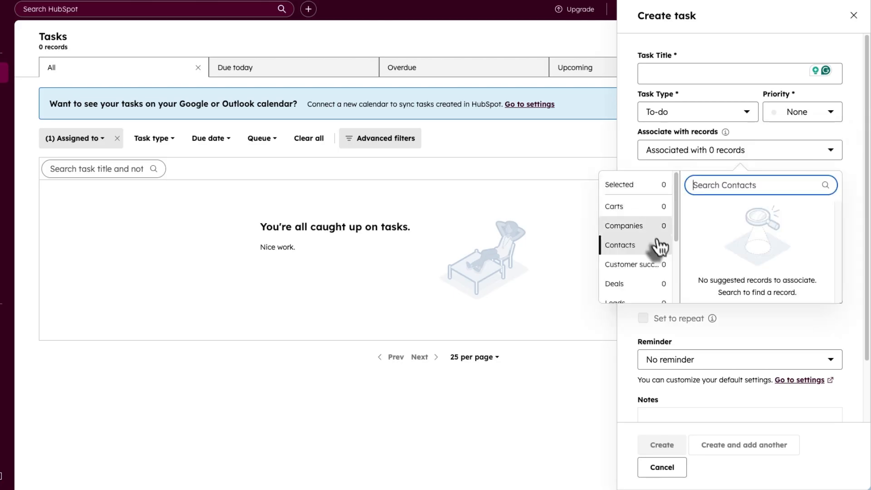
{"action": "scroll", "coordinate": [639, 249], "scroll_direction": "down", "scroll_amount": 2}
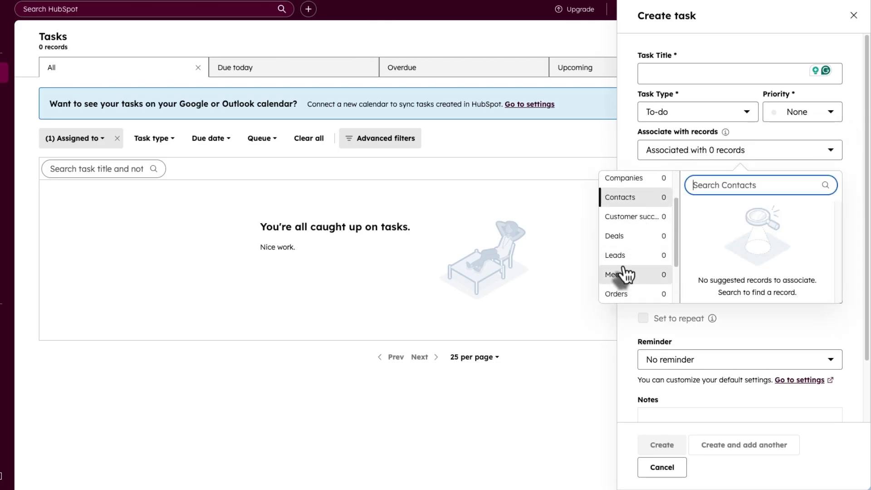
{"action": "scroll", "coordinate": [622, 274], "scroll_direction": "up", "scroll_amount": 1}
{"action": "scroll", "coordinate": [631, 255], "scroll_direction": "up", "scroll_amount": 1}
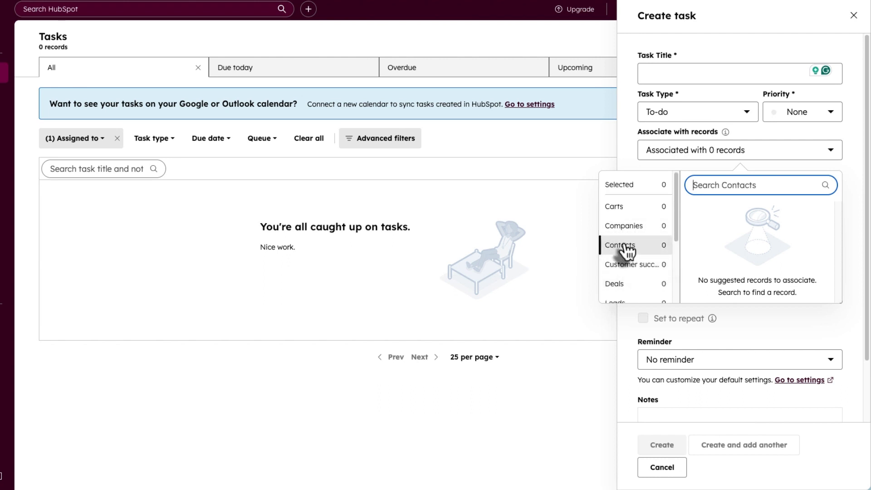
{"action": "left_click", "coordinate": [780, 130]}
- Check the task owner and queue lists, then discard the task without creating it
{"action": "scroll", "coordinate": [773, 204], "scroll_direction": "down", "scroll_amount": 1}
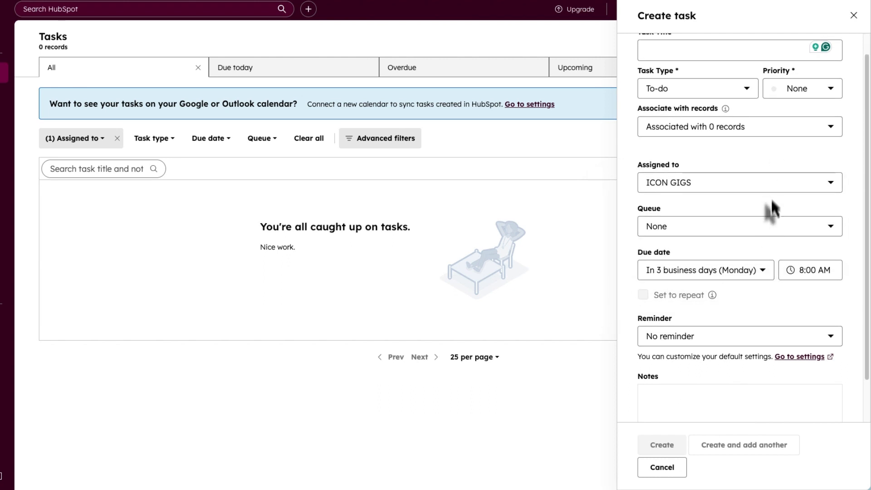
{"action": "left_click", "coordinate": [771, 187]}
{"action": "left_click", "coordinate": [762, 165]}
{"action": "left_click", "coordinate": [701, 227]}
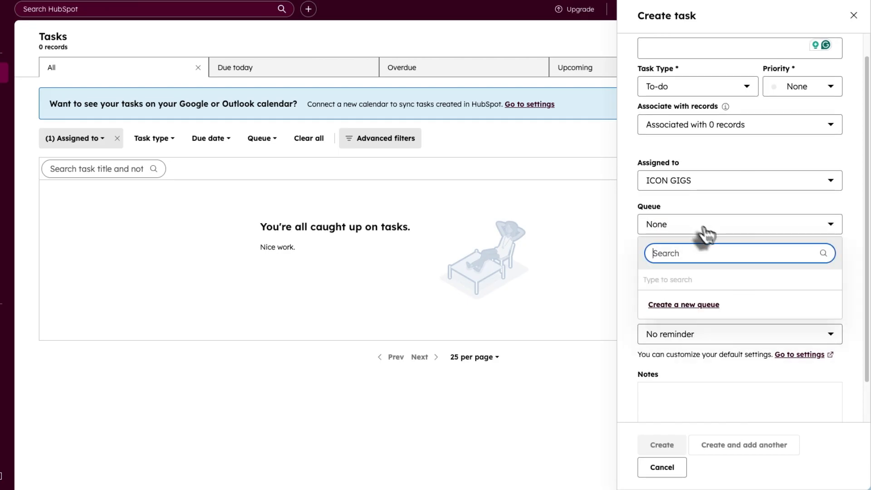
{"action": "left_click", "coordinate": [702, 231]}
{"action": "scroll", "coordinate": [726, 247], "scroll_direction": "down", "scroll_amount": 2}
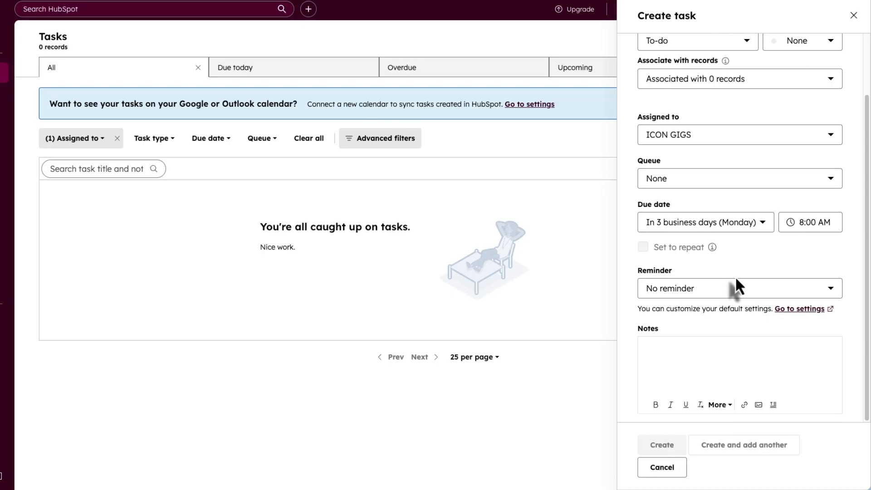
{"action": "left_click", "coordinate": [676, 469]}
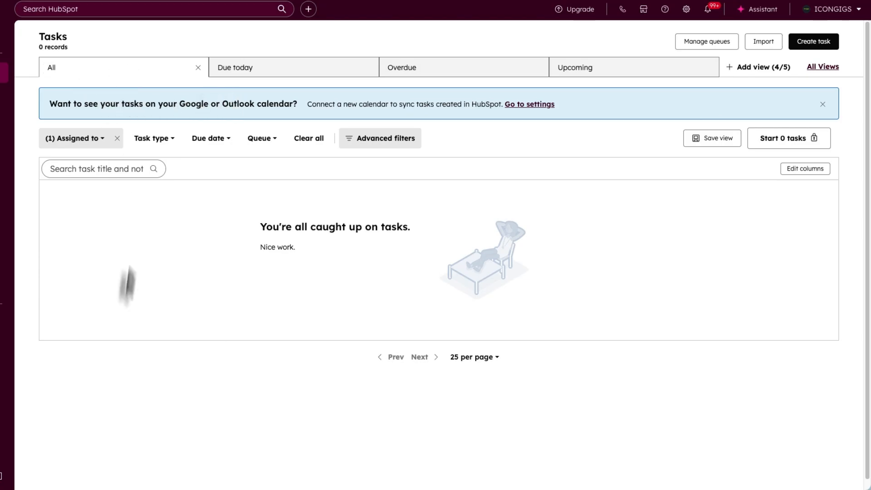
- Switch through the Due today, Overdue and Upcoming task views
{"action": "left_click", "coordinate": [262, 75]}
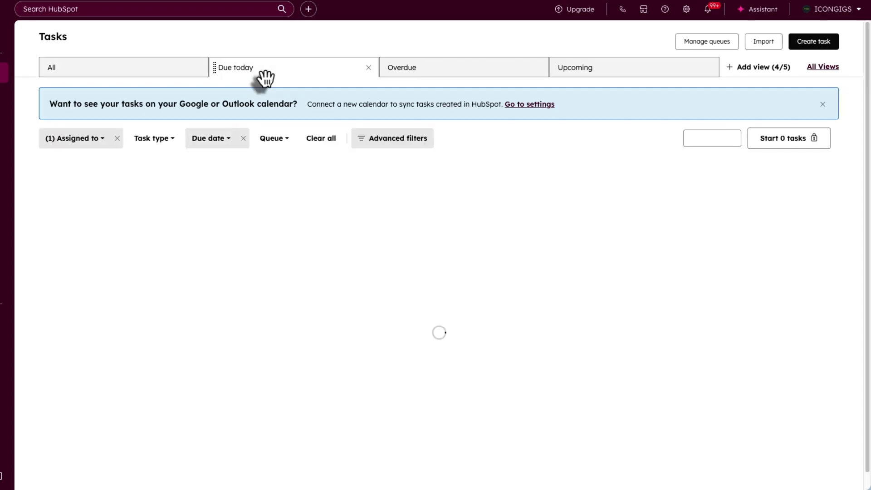
{"action": "left_click", "coordinate": [426, 74]}
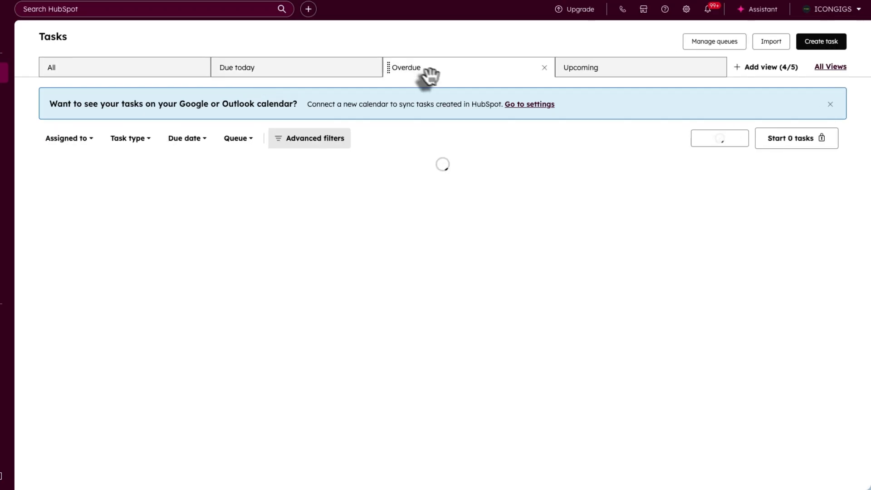
{"action": "left_click", "coordinate": [590, 75]}
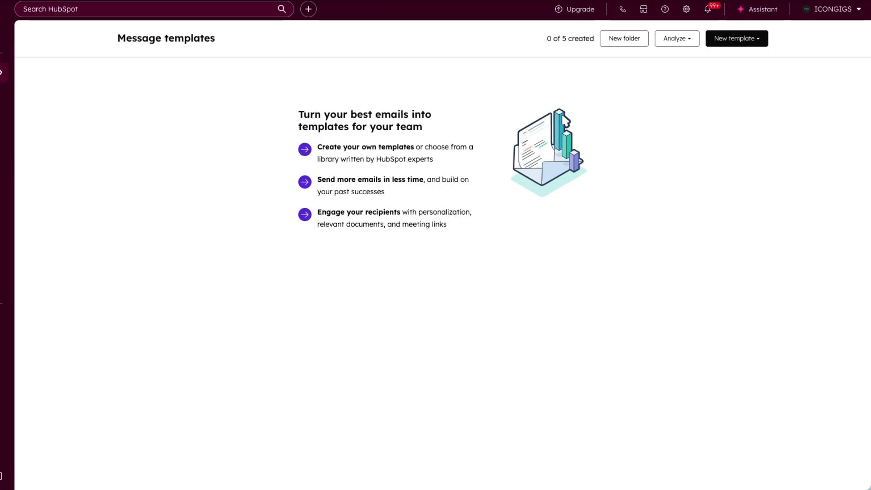
- Go to Message Templates from the CRM flyout in the left sidebar
{"action": "mouse_move", "coordinate": [1, 73]}
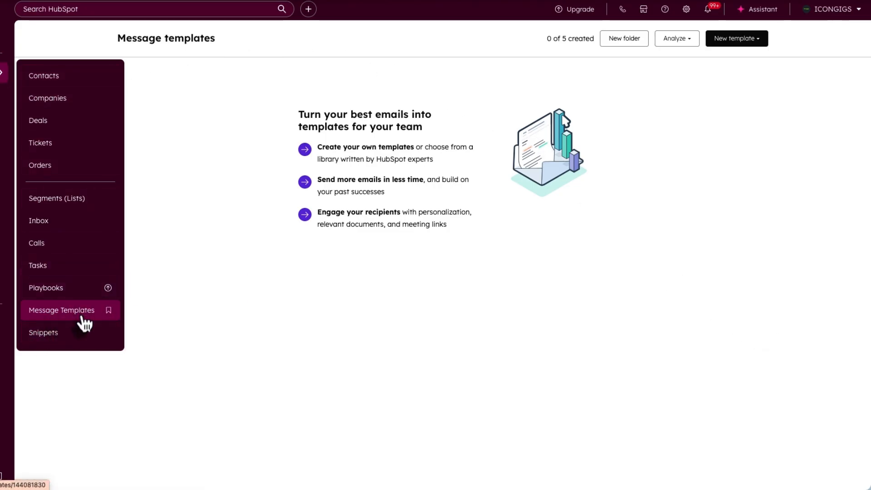
- Add 'The Follow-Up Email that Follows Through' from the template library
{"action": "left_click", "coordinate": [730, 40]}
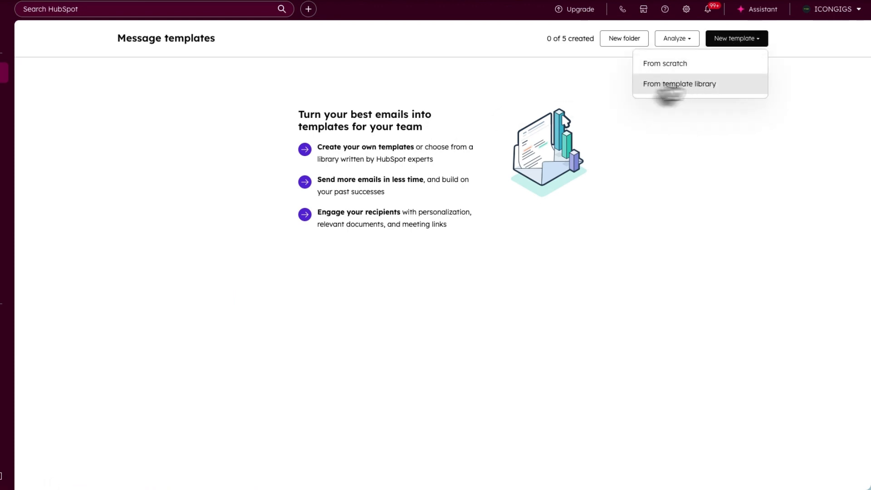
{"action": "left_click", "coordinate": [649, 85]}
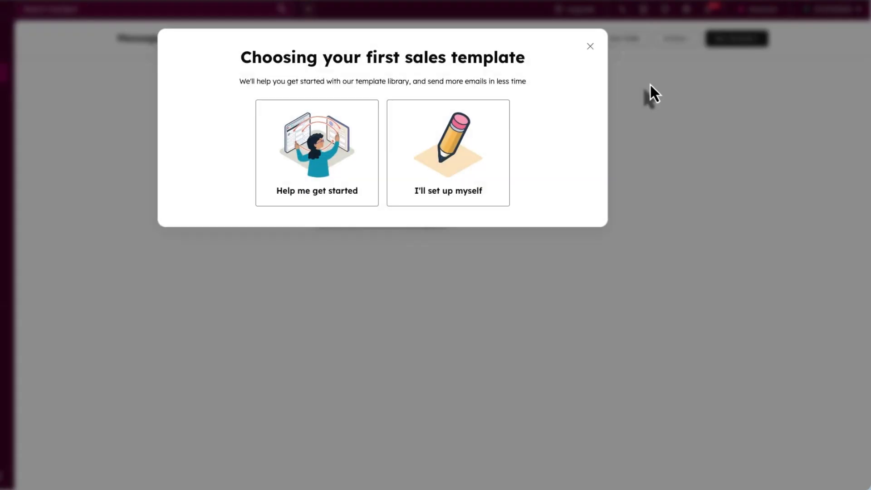
{"action": "left_click", "coordinate": [444, 190]}
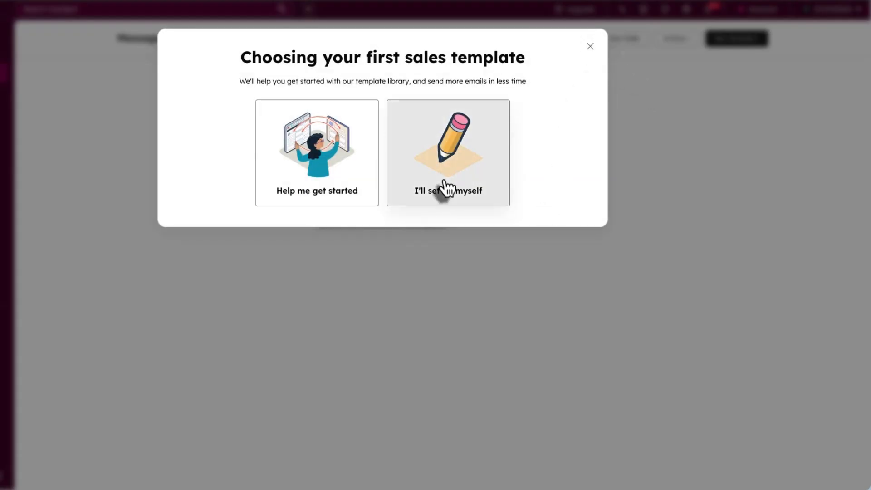
{"action": "scroll", "coordinate": [148, 190], "scroll_direction": "down", "scroll_amount": 1}
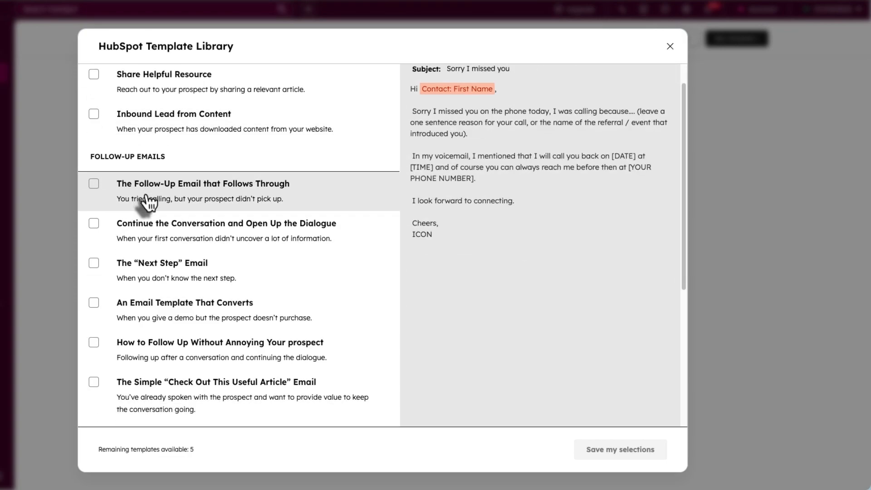
{"action": "left_click", "coordinate": [94, 186]}
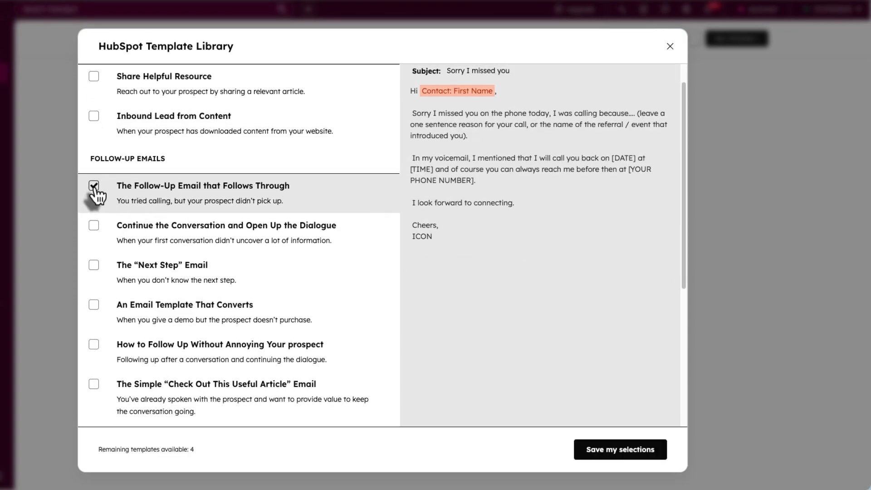
{"action": "left_click", "coordinate": [626, 452]}
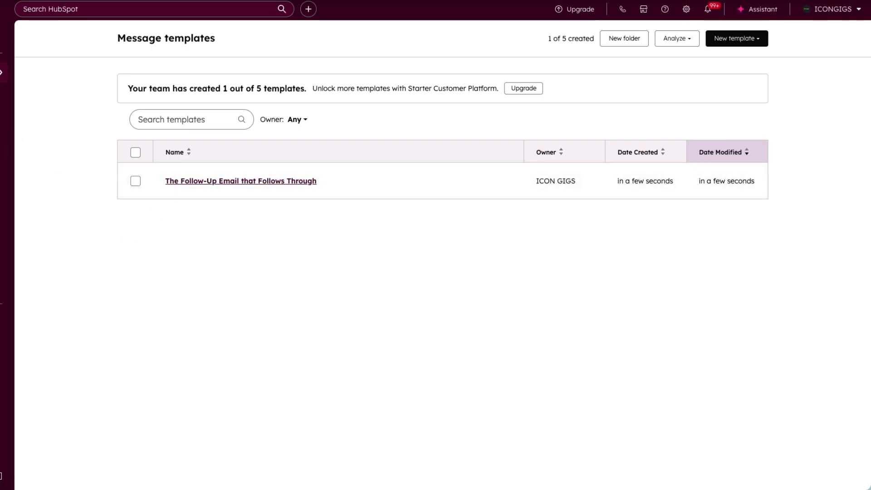
{"action": "mouse_move", "coordinate": [2, 73]}
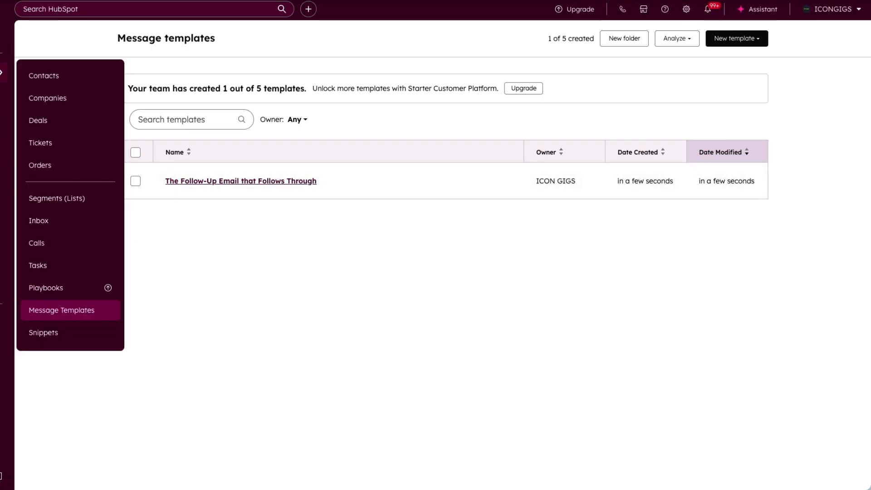
- Start a new snippet with the internal name Lorem
{"action": "left_click", "coordinate": [64, 334]}
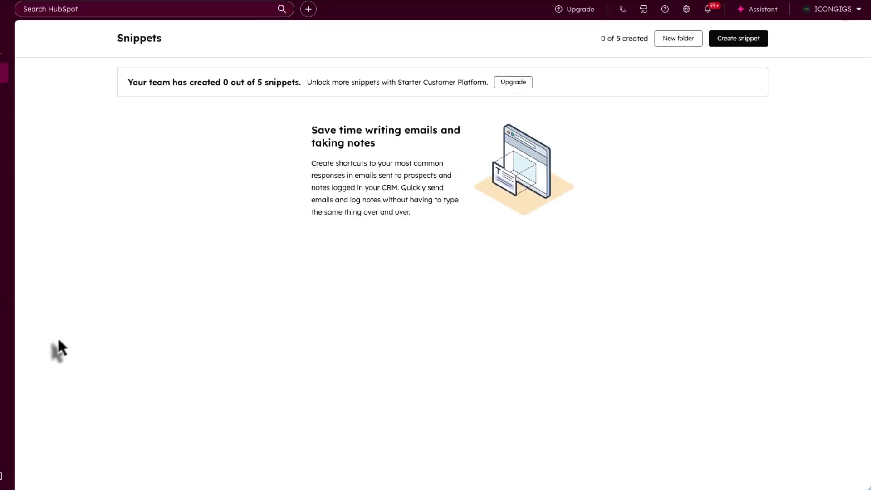
{"action": "left_click", "coordinate": [743, 40]}
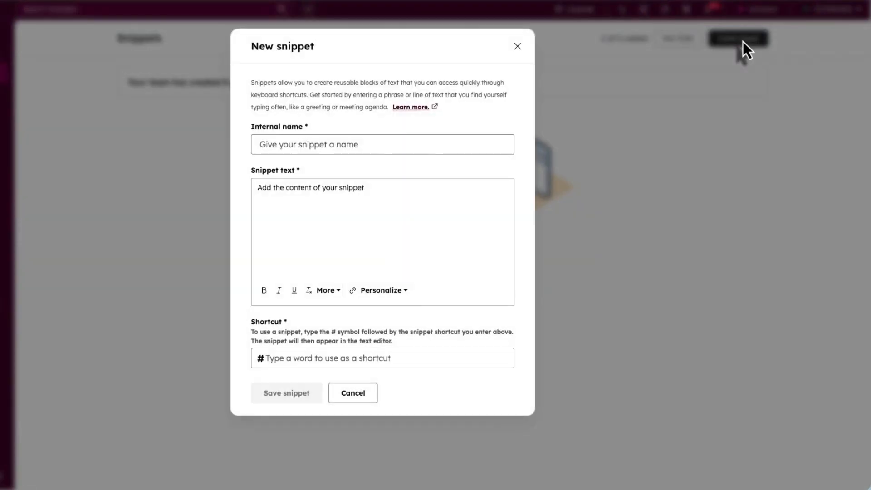
{"action": "left_click", "coordinate": [281, 149]}
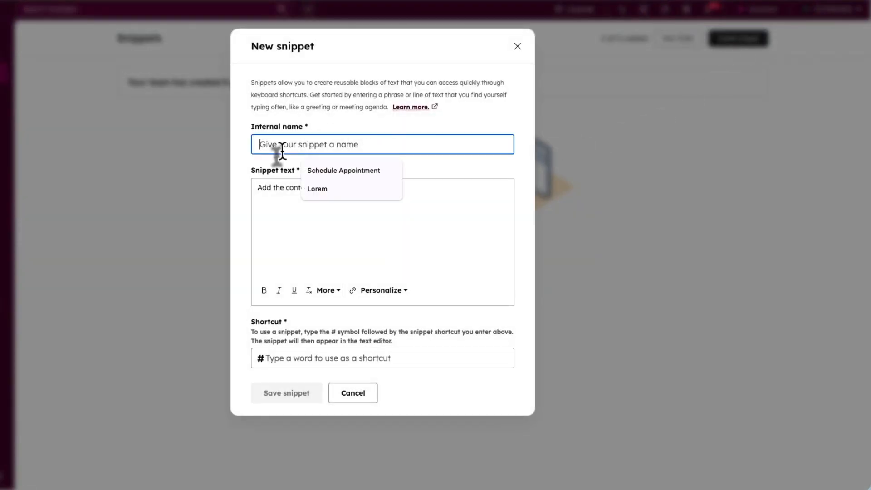
{"action": "key", "text": "Down"}
{"action": "key", "text": "Down"}
{"action": "key", "text": "Return"}
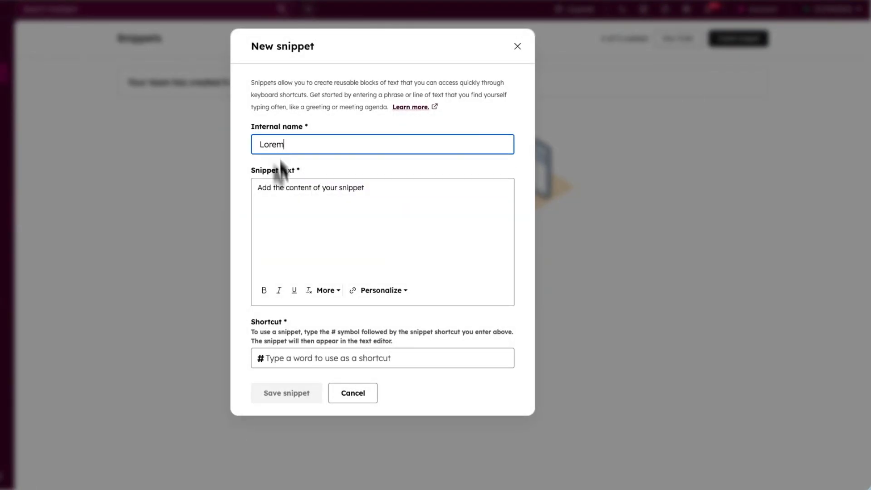
- Paste the copied 'What is Lorem Ipsum?' paragraph as the snippet text
{"action": "left_click", "coordinate": [277, 188]}
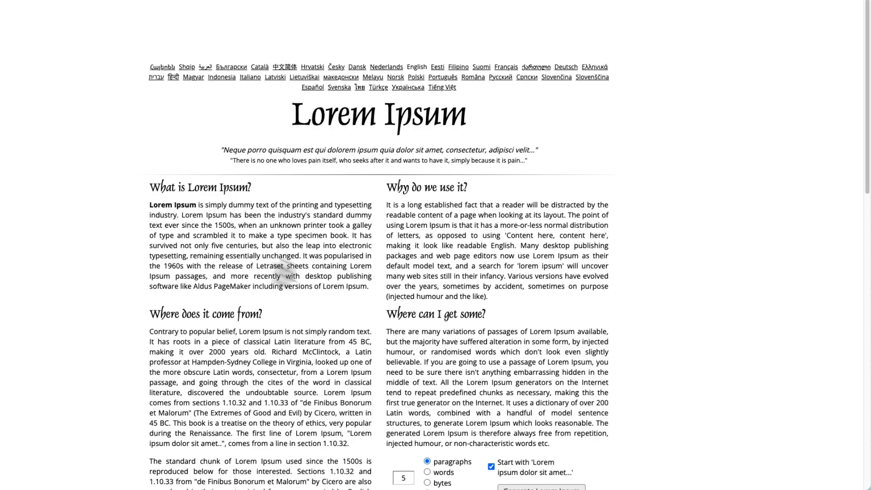
{"action": "left_click_drag", "start_coordinate": [150, 205], "coordinate": [363, 286]}
{"action": "key", "text": "ctrl+c"}
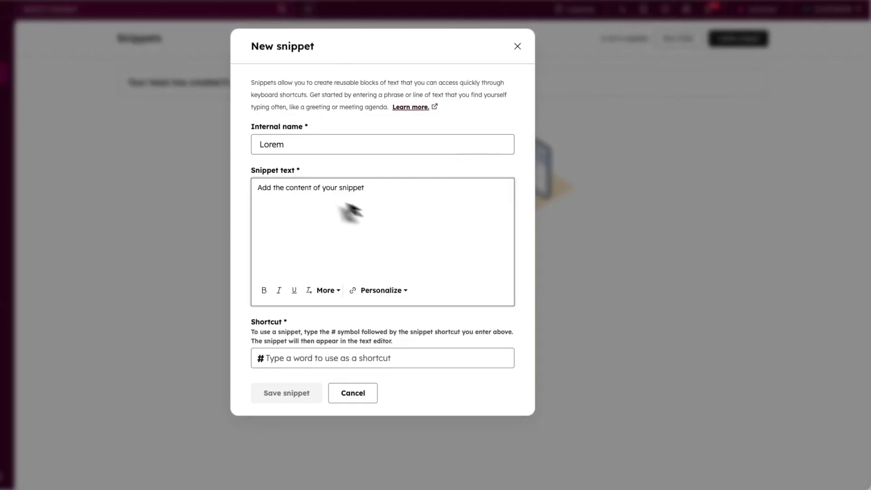
{"action": "left_click", "coordinate": [325, 190]}
{"action": "key", "text": "ctrl+v"}
- Give the snippet the shortcut #Lorem and save it
{"action": "left_click", "coordinate": [281, 358]}
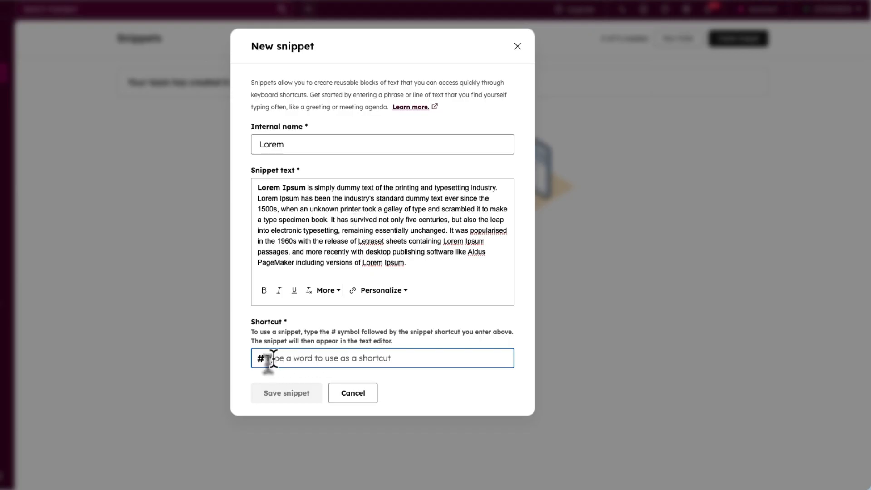
{"action": "type", "text": "Lorem"}
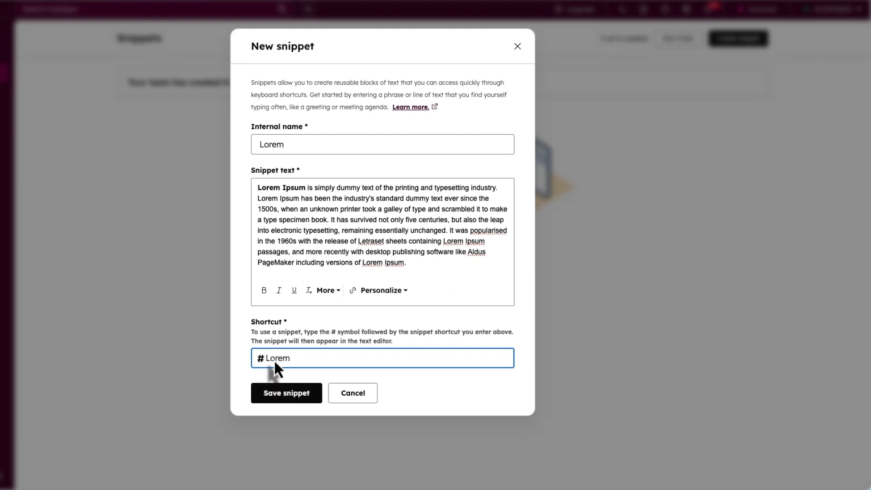
{"action": "left_click", "coordinate": [279, 395]}
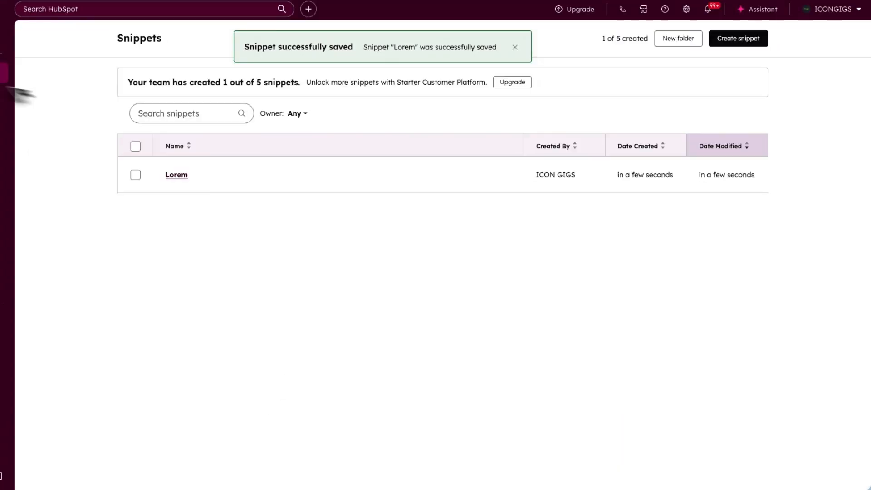
{"action": "mouse_move", "coordinate": [2, 73]}
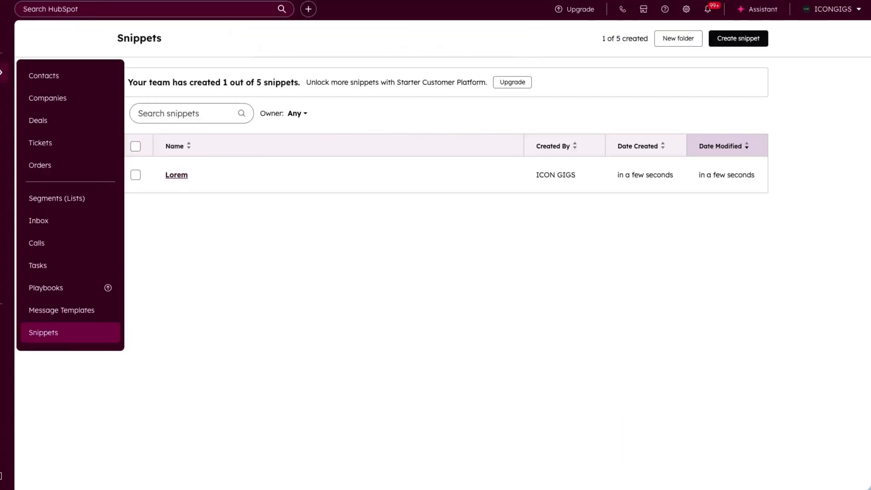
- Insert the Lorem snippet into a reply to the Airtel email using #Lorem
{"action": "left_click", "coordinate": [54, 222]}
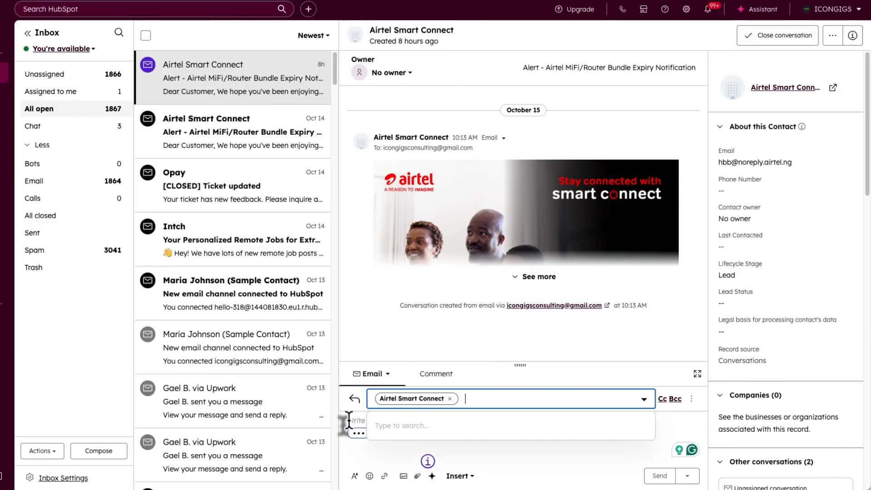
{"action": "left_click", "coordinate": [372, 418]}
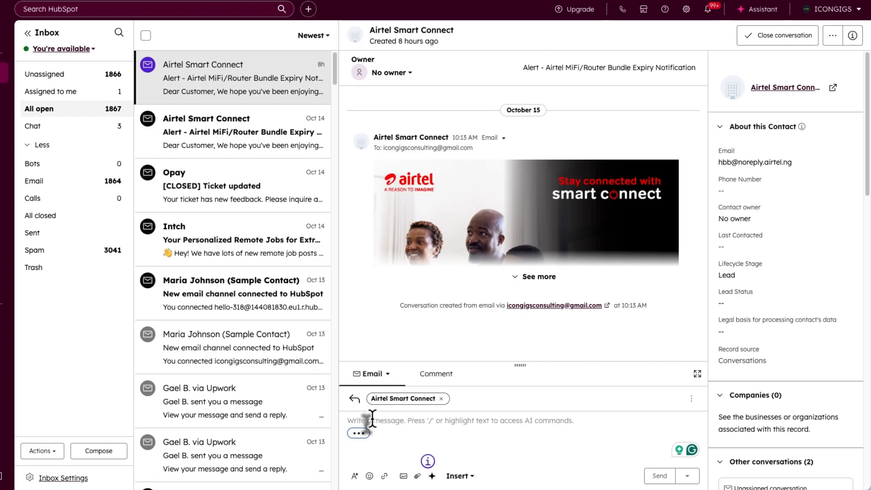
{"action": "type", "text": "#L"}
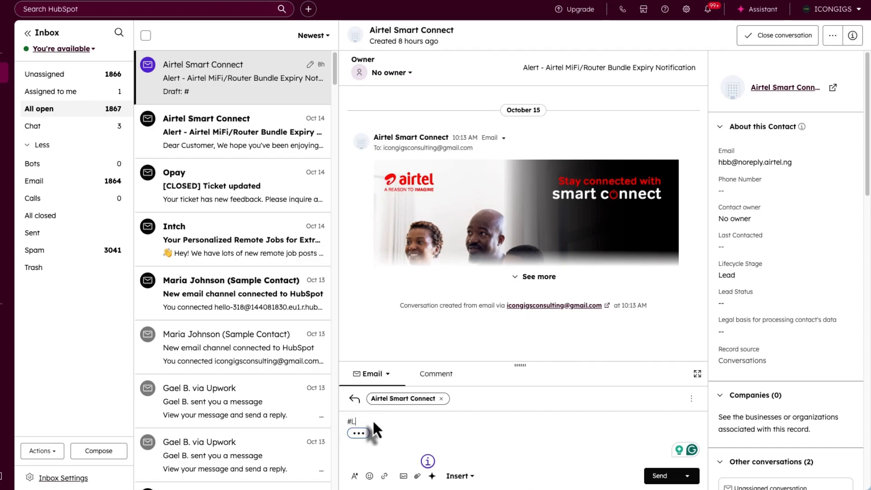
{"action": "type", "text": "orem"}
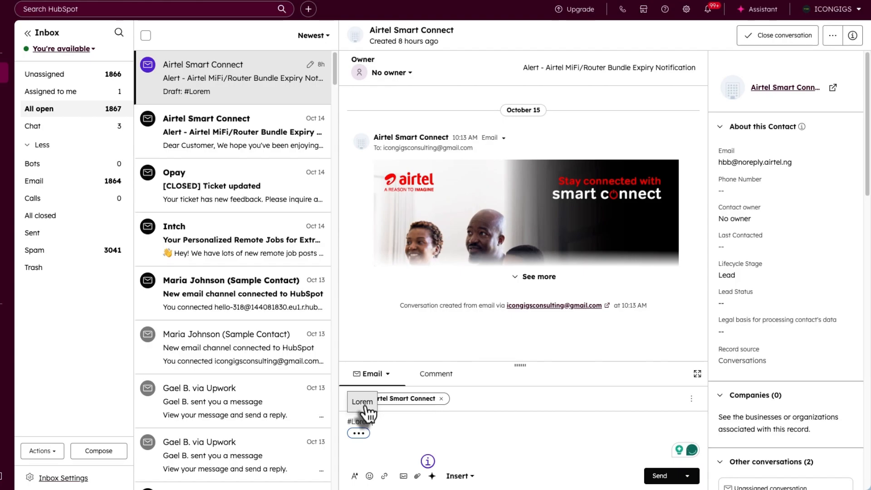
{"action": "left_click", "coordinate": [363, 402]}
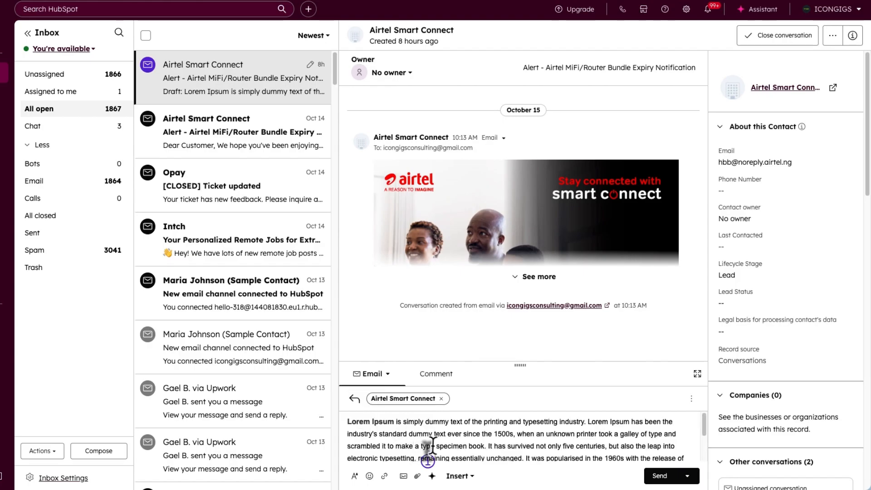
- Delete the inserted Lorem Ipsum paragraph from the reply
{"action": "scroll", "coordinate": [433, 445], "scroll_direction": "down", "scroll_amount": 3}
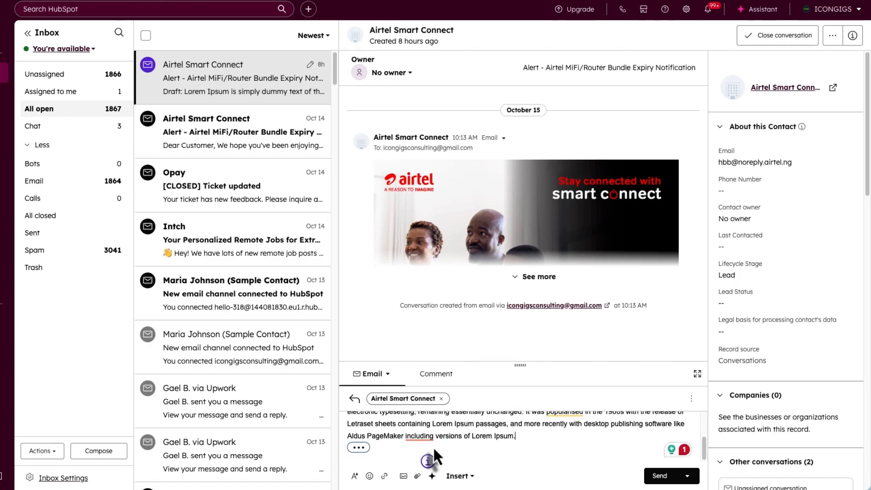
{"action": "scroll", "coordinate": [441, 446], "scroll_direction": "up", "scroll_amount": 1}
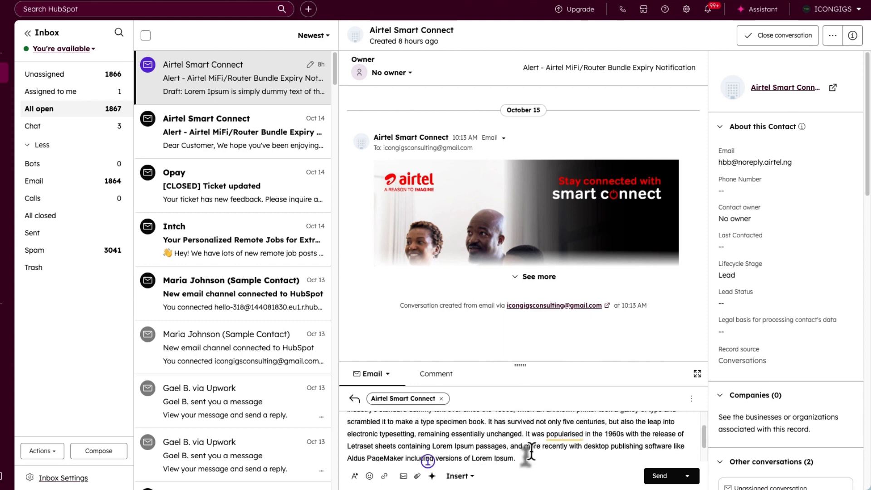
{"action": "scroll", "coordinate": [526, 449], "scroll_direction": "down", "scroll_amount": 1}
{"action": "left_click", "coordinate": [522, 441]}
{"action": "left_click_drag", "start_coordinate": [522, 441], "coordinate": [342, 416]}
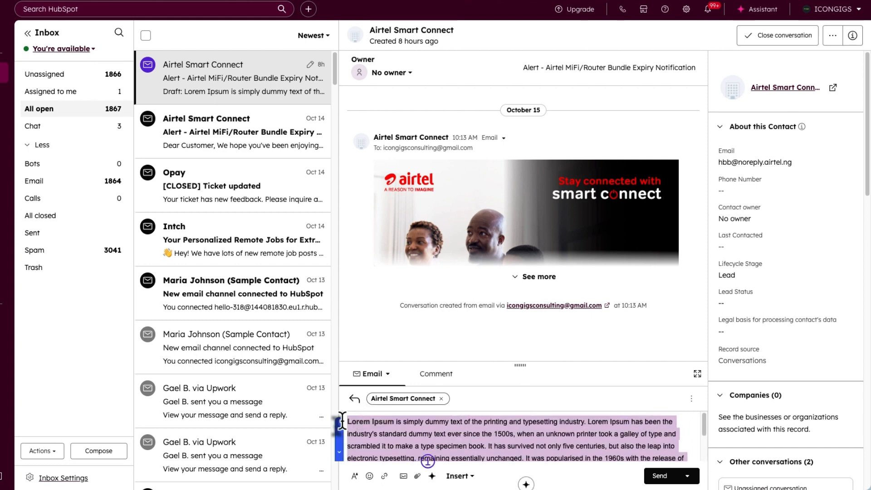
{"action": "key", "text": "BackSpace"}
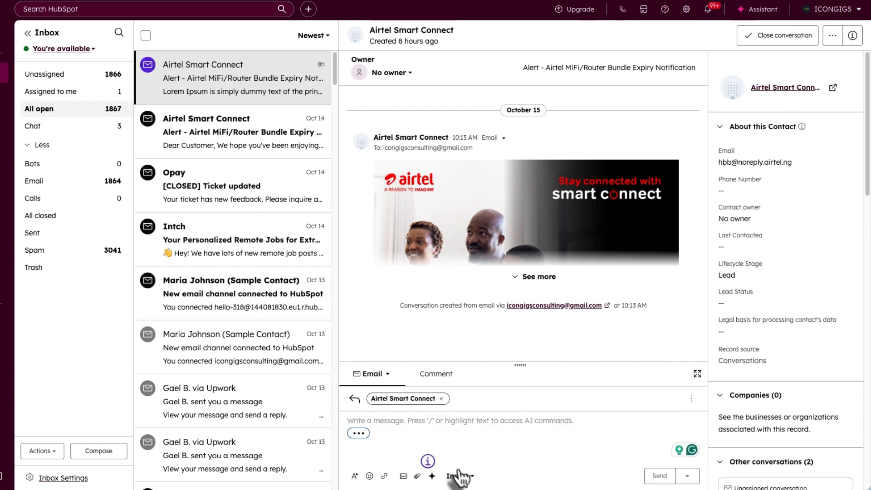
- Insert the template 'The Follow-Up Email that Follows Through' into the reply
{"action": "left_click", "coordinate": [459, 475]}
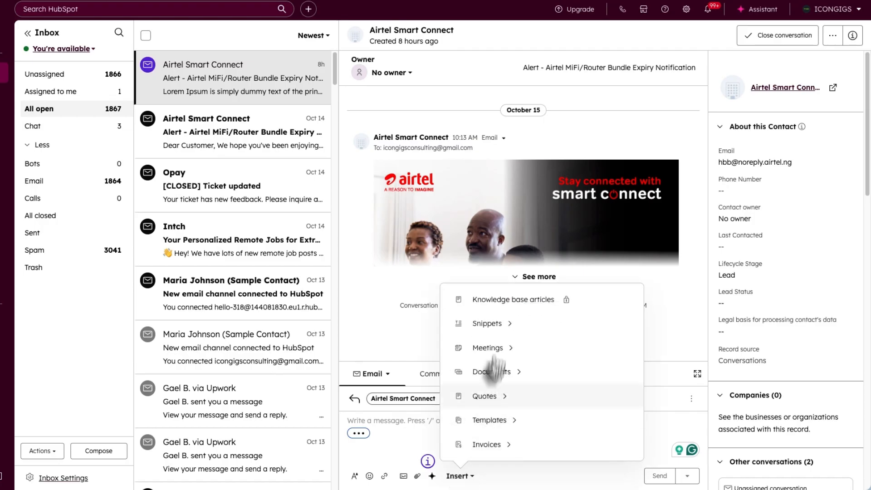
{"action": "left_click", "coordinate": [511, 326]}
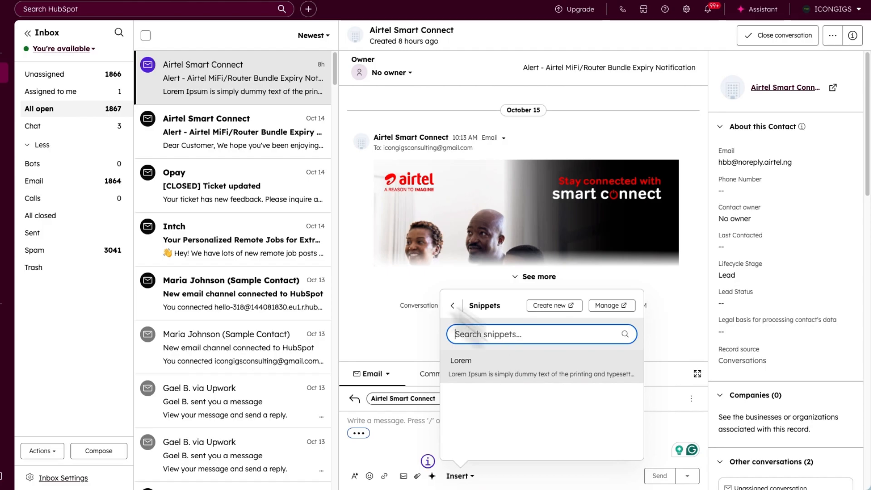
{"action": "left_click", "coordinate": [452, 306]}
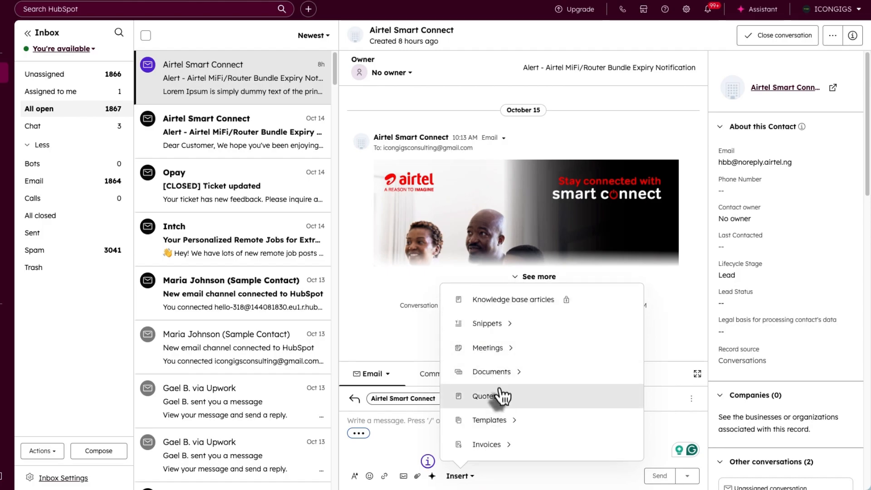
{"action": "left_click", "coordinate": [488, 420]}
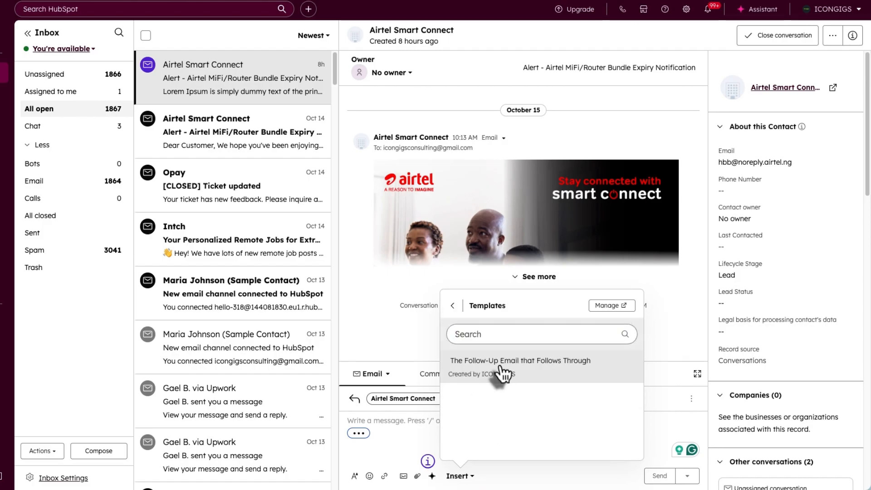
{"action": "left_click", "coordinate": [499, 369]}
{"action": "scroll", "coordinate": [459, 437], "scroll_direction": "up", "scroll_amount": 5}
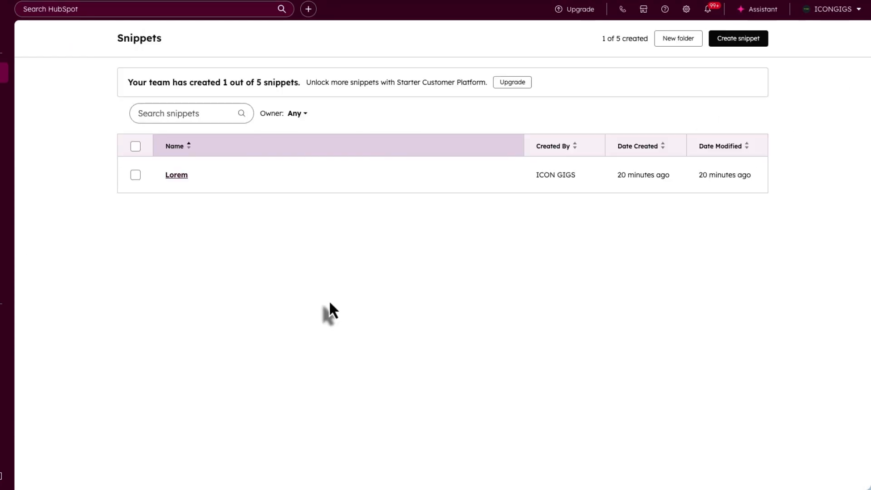
- Go to Marketing > Email and view the empty marketing email list
{"action": "left_click", "coordinate": [75, 98]}
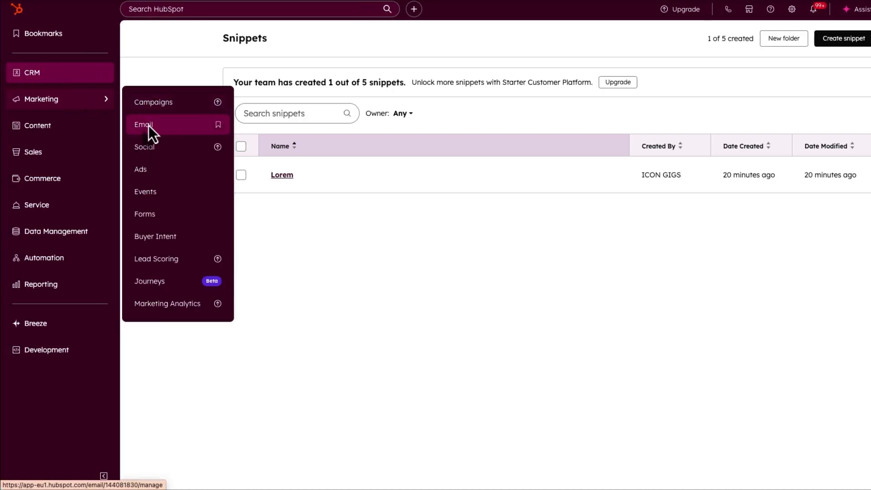
{"action": "left_click", "coordinate": [149, 125]}
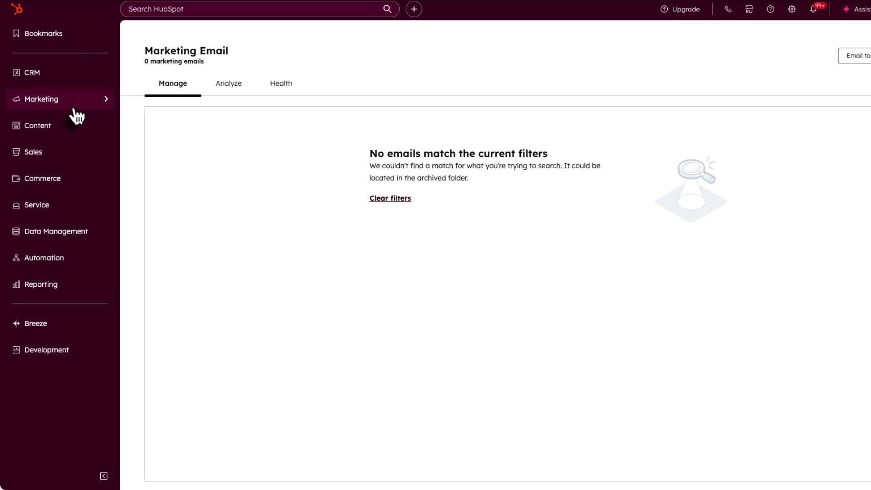
{"action": "left_click", "coordinate": [71, 78]}
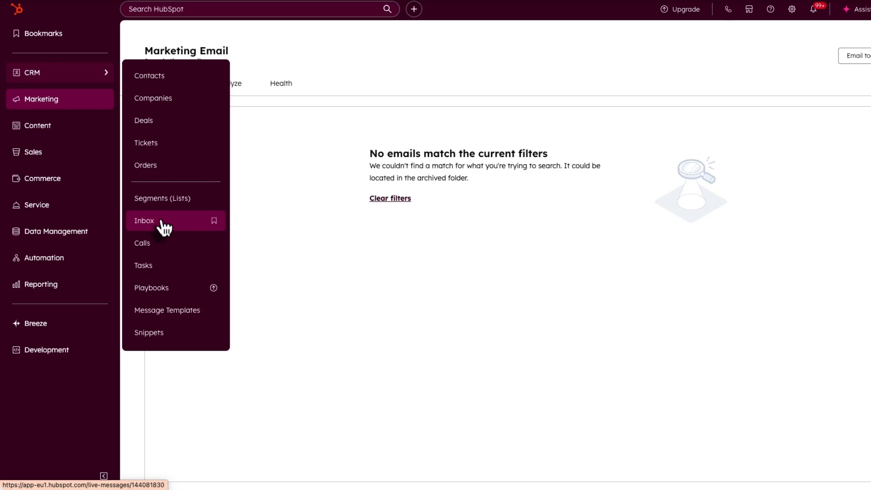
{"action": "mouse_move", "coordinate": [81, 110]}
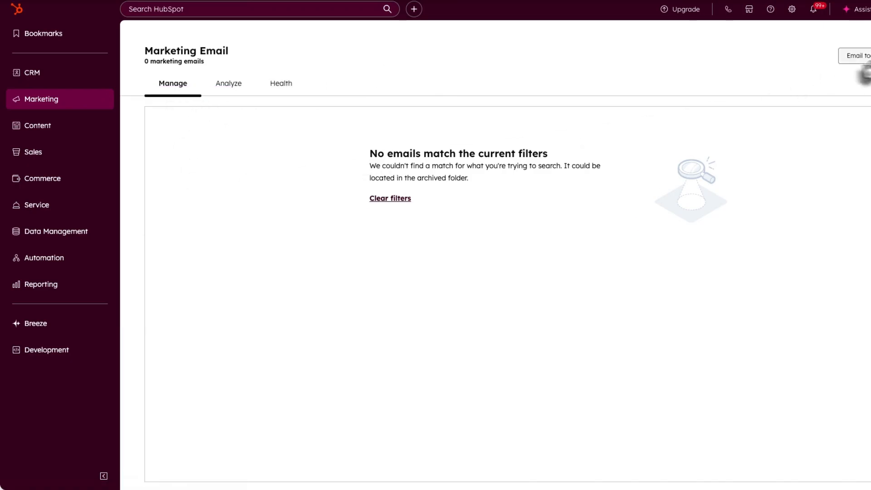
- Review the Analyze charts showing 0 sent and 0% open, click and delivery rates for 09/15–10/15/2025
{"action": "left_click", "coordinate": [231, 87]}
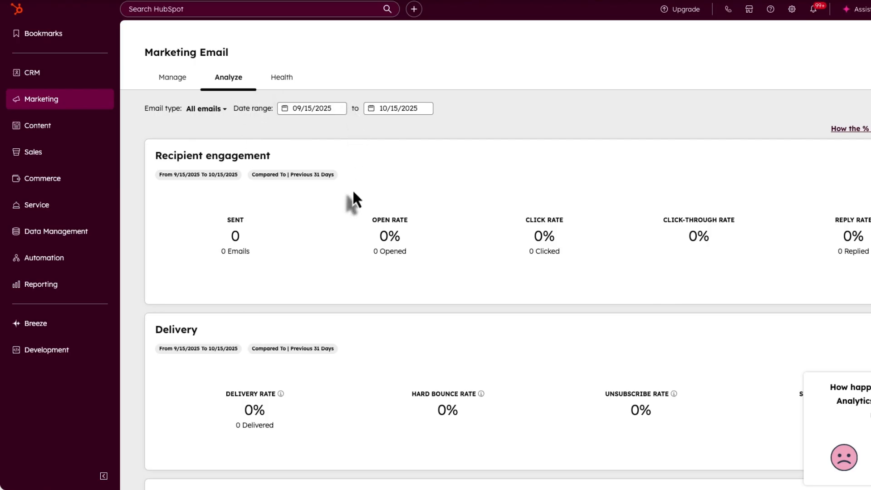
{"action": "scroll", "coordinate": [352, 189], "scroll_direction": "down", "scroll_amount": 1}
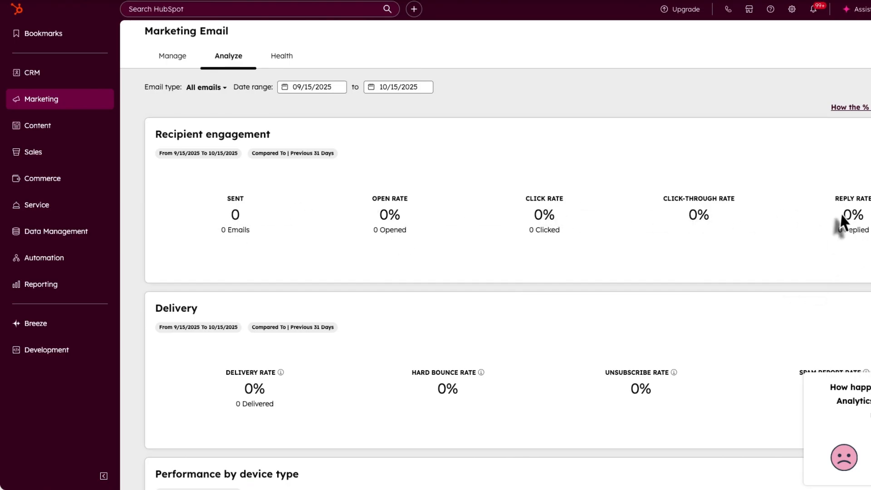
{"action": "scroll", "coordinate": [840, 216], "scroll_direction": "down", "scroll_amount": 1}
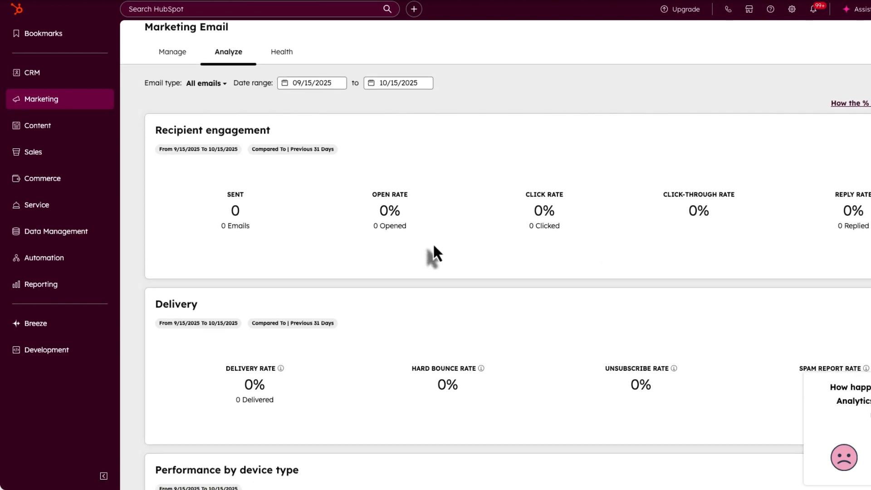
{"action": "scroll", "coordinate": [434, 247], "scroll_direction": "down", "scroll_amount": 2}
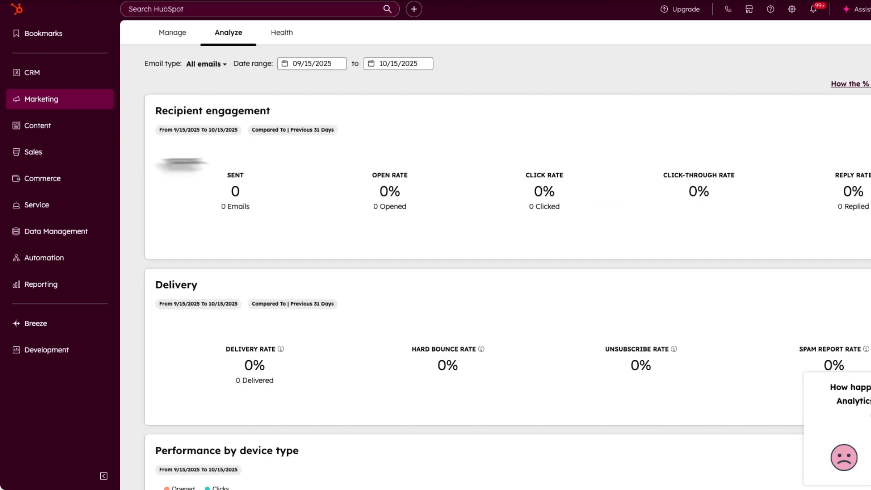
{"action": "scroll", "coordinate": [249, 220], "scroll_direction": "down", "scroll_amount": 2}
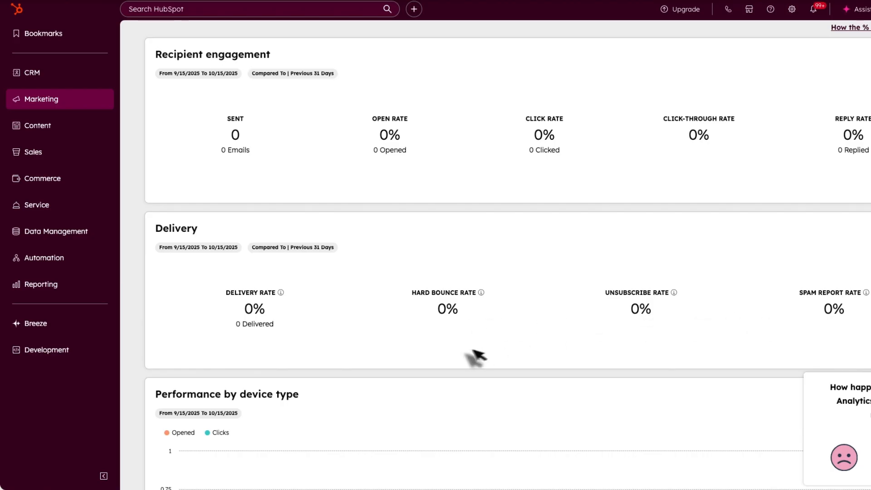
{"action": "scroll", "coordinate": [458, 351], "scroll_direction": "down", "scroll_amount": 4}
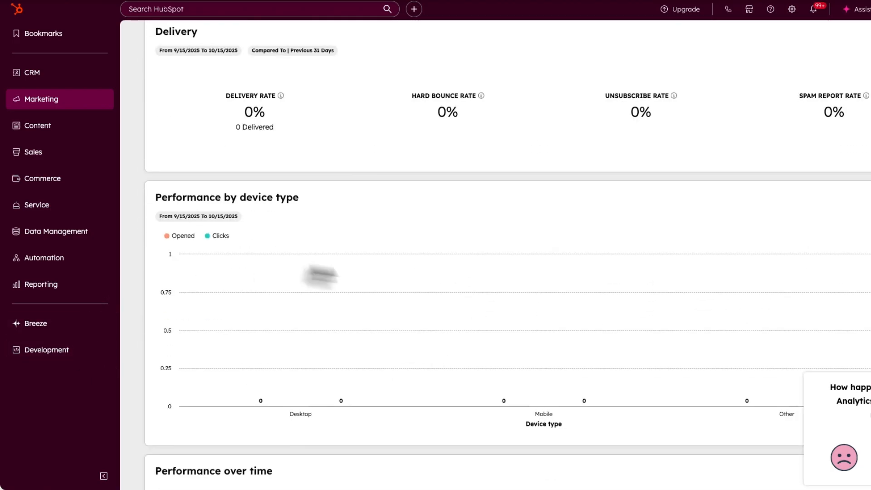
{"action": "scroll", "coordinate": [361, 366], "scroll_direction": "down", "scroll_amount": 3}
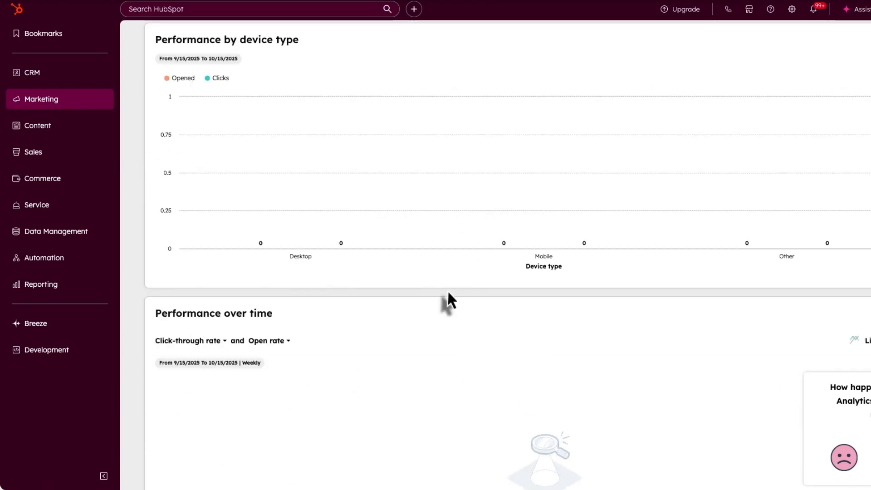
{"action": "scroll", "coordinate": [447, 299], "scroll_direction": "down", "scroll_amount": 8}
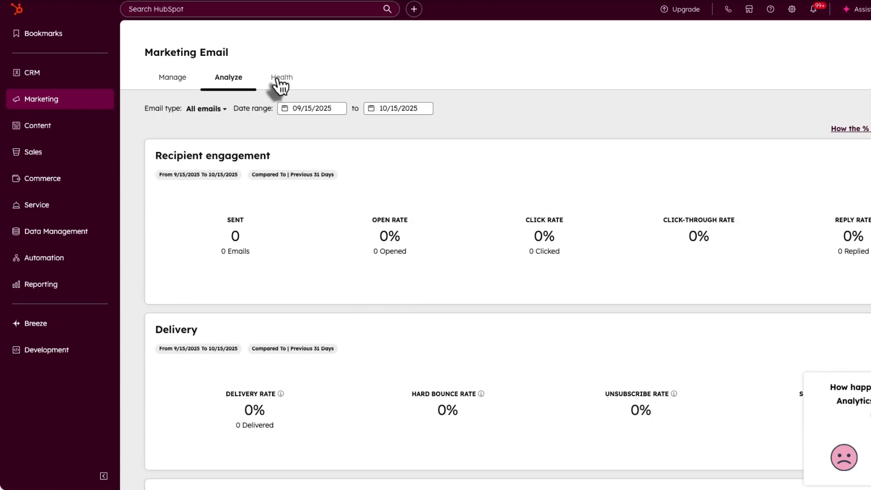
{"action": "left_click", "coordinate": [277, 78]}
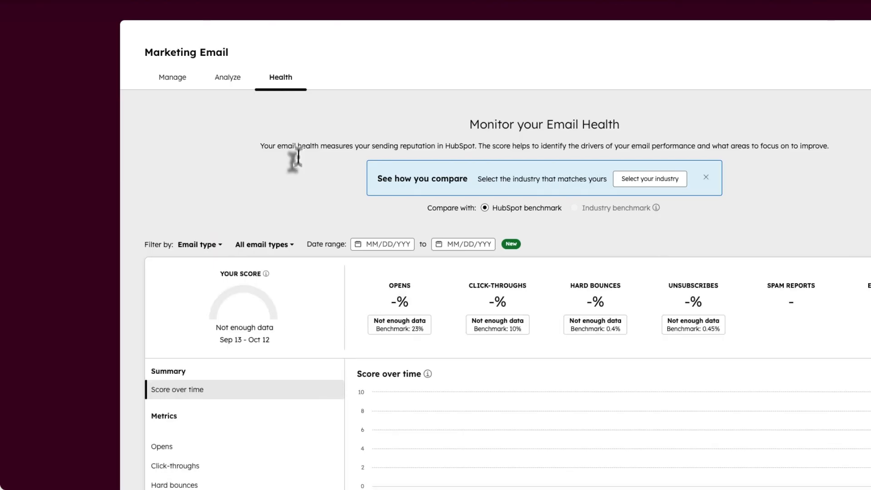
{"action": "scroll", "coordinate": [295, 158], "scroll_direction": "down", "scroll_amount": 1}
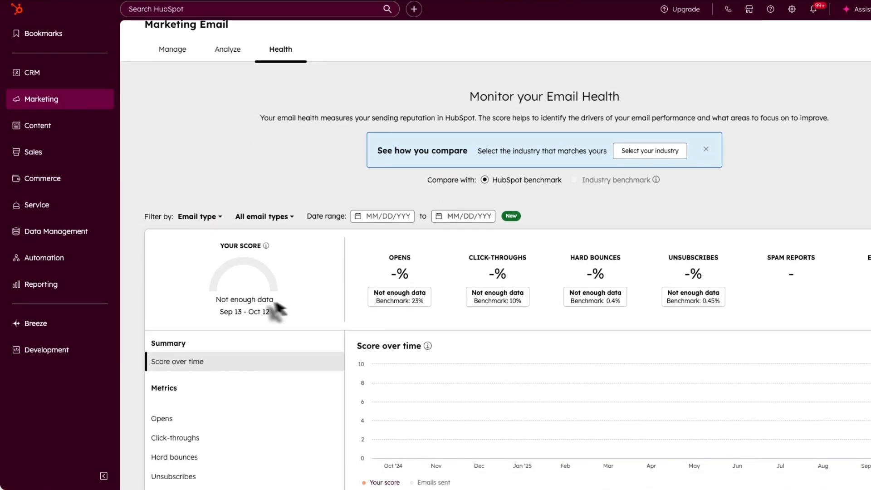
{"action": "scroll", "coordinate": [249, 297], "scroll_direction": "down", "scroll_amount": 1}
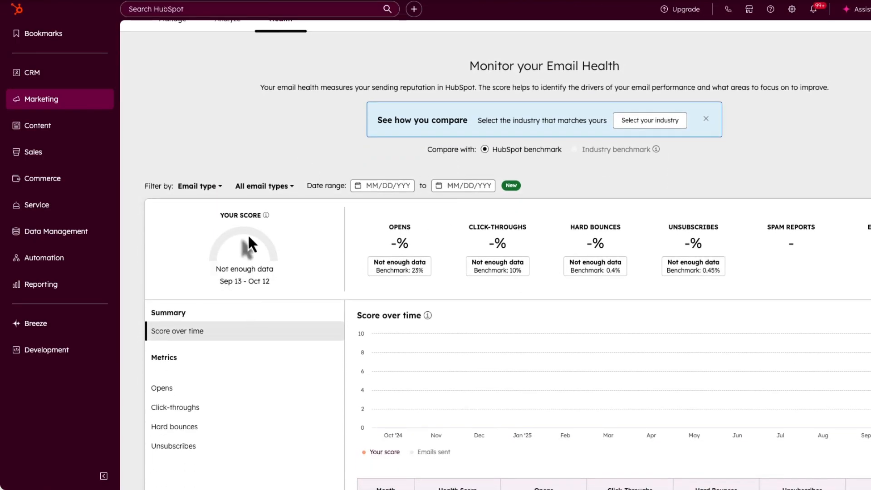
{"action": "scroll", "coordinate": [248, 235], "scroll_direction": "down", "scroll_amount": 3}
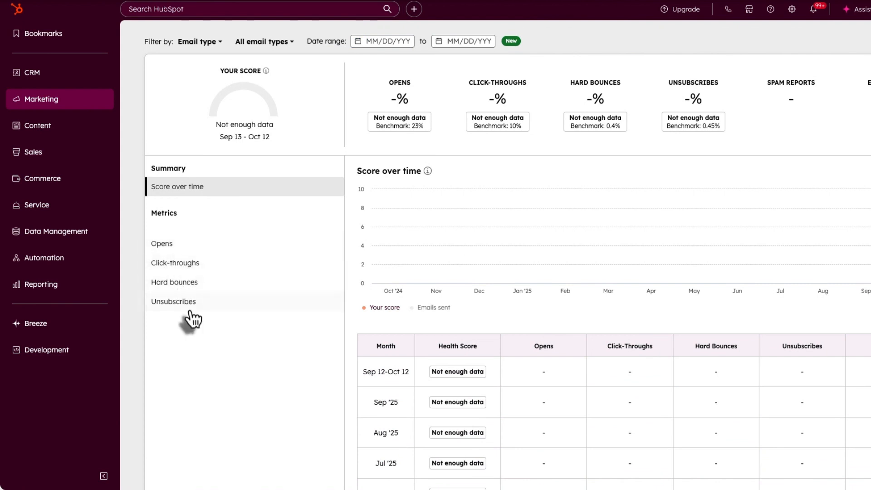
{"action": "scroll", "coordinate": [407, 346], "scroll_direction": "down", "scroll_amount": 5}
{"action": "scroll", "coordinate": [408, 351], "scroll_direction": "down", "scroll_amount": 9}
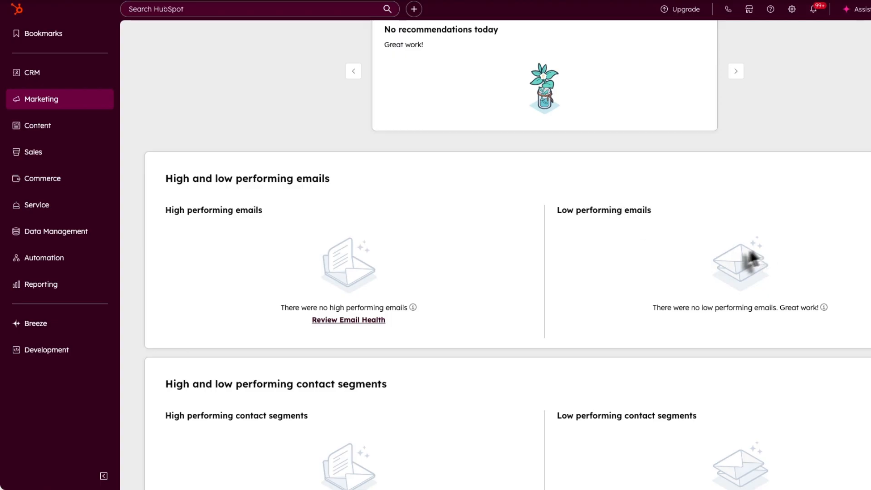
{"action": "scroll", "coordinate": [744, 265], "scroll_direction": "down", "scroll_amount": 6}
{"action": "scroll", "coordinate": [680, 294], "scroll_direction": "up", "scroll_amount": 18}
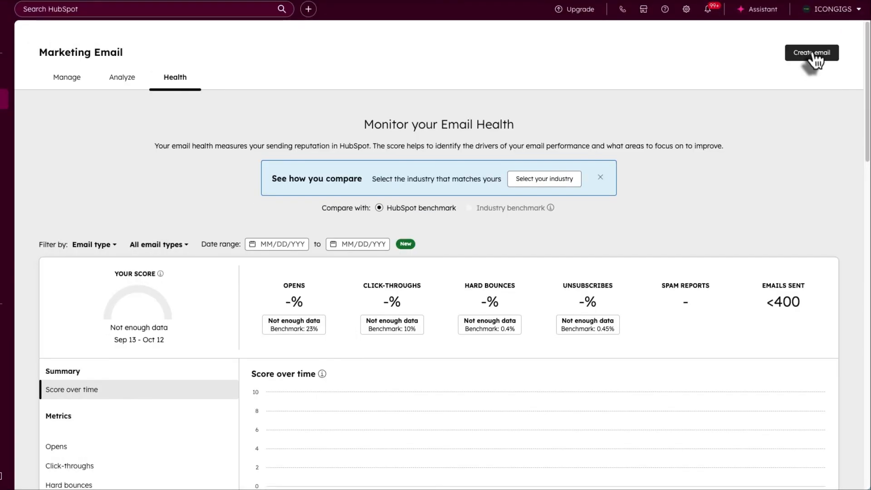
- Create a new marketing email using the Regular sending method
{"action": "left_click", "coordinate": [814, 53]}
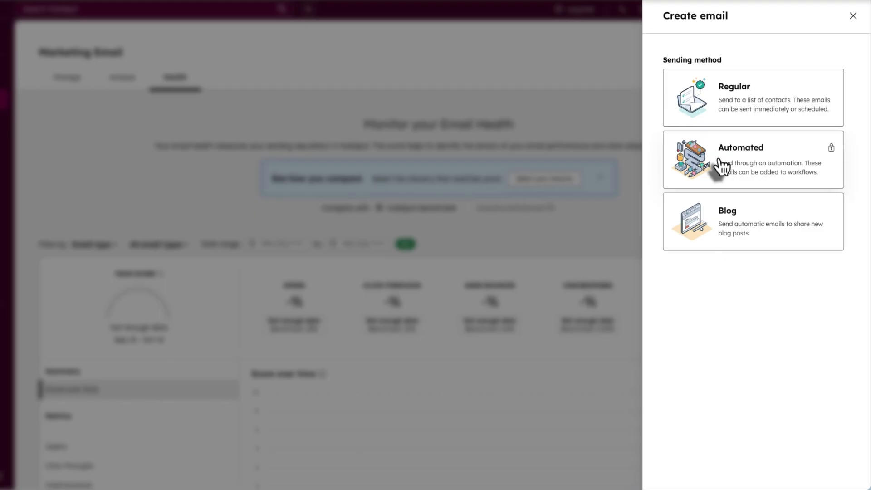
{"action": "left_click", "coordinate": [737, 101]}
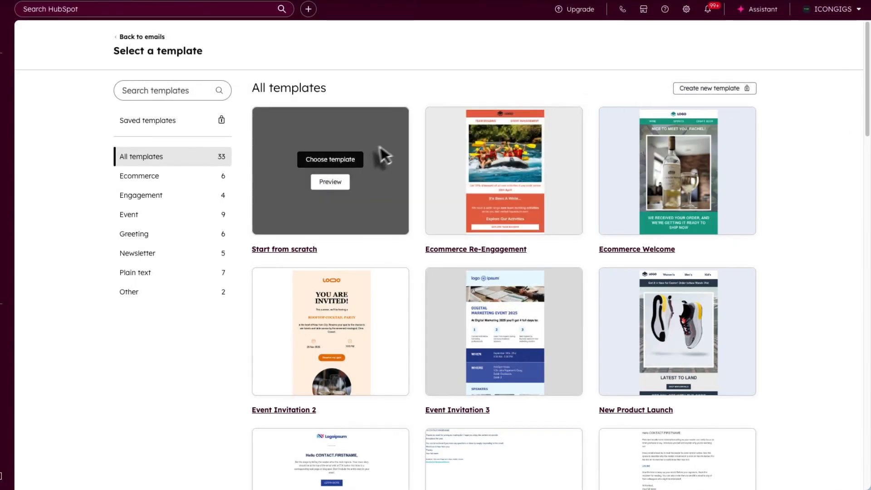
- Build the new email from the Webinar Invite template
{"action": "scroll", "coordinate": [344, 219], "scroll_direction": "down", "scroll_amount": 10}
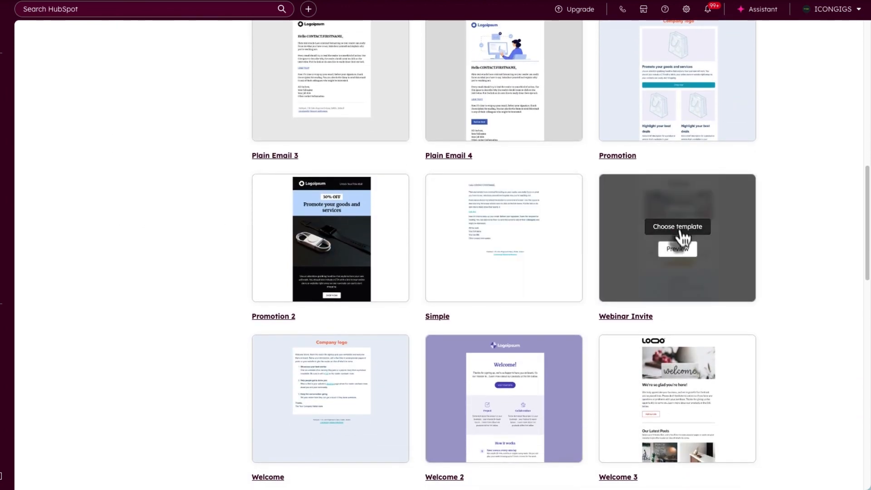
{"action": "left_click", "coordinate": [678, 227]}
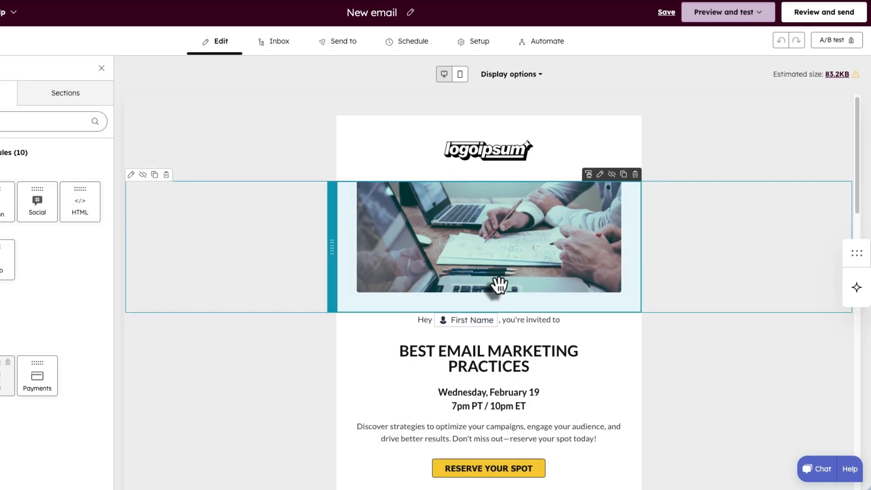
{"action": "scroll", "coordinate": [499, 285], "scroll_direction": "down", "scroll_amount": 2}
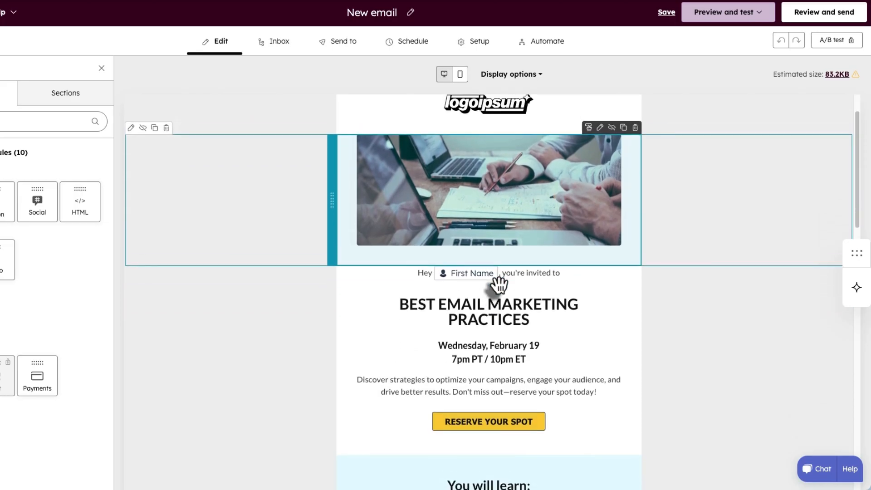
{"action": "scroll", "coordinate": [499, 285], "scroll_direction": "up", "scroll_amount": 1}
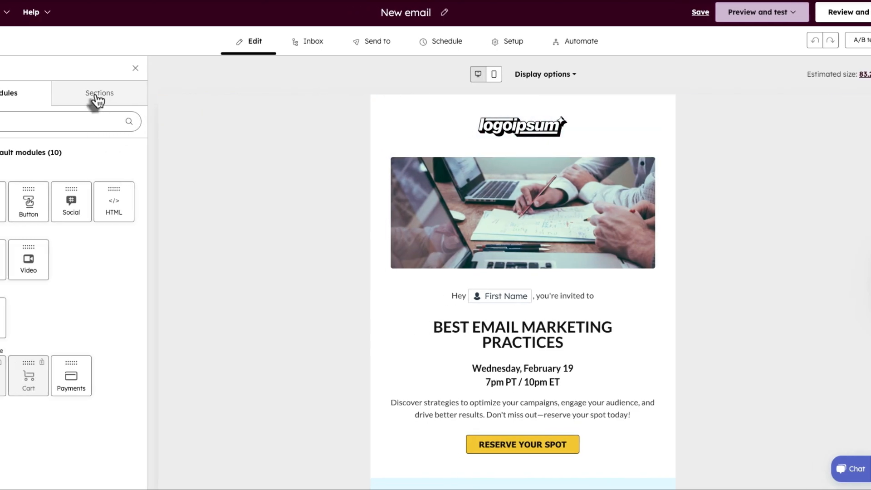
- Review section layouts and header image settings, then delete the First Name token from the greeting
{"action": "left_click", "coordinate": [96, 96]}
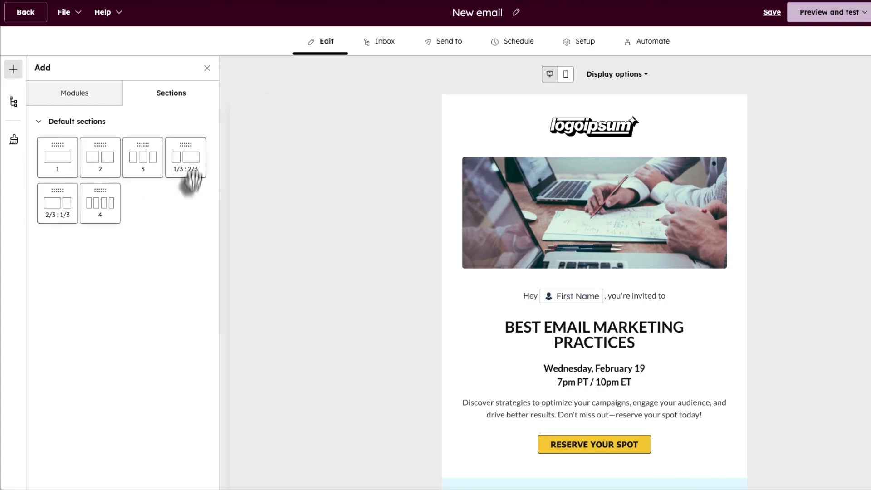
{"action": "left_click_drag", "start_coordinate": [103, 180], "coordinate": [115, 157]}
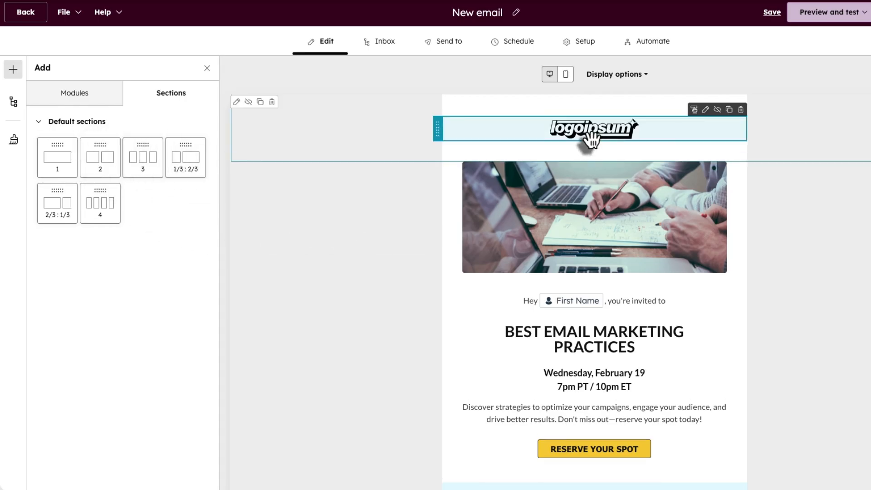
{"action": "scroll", "coordinate": [558, 212], "scroll_direction": "down", "scroll_amount": 1}
{"action": "left_click", "coordinate": [557, 214]}
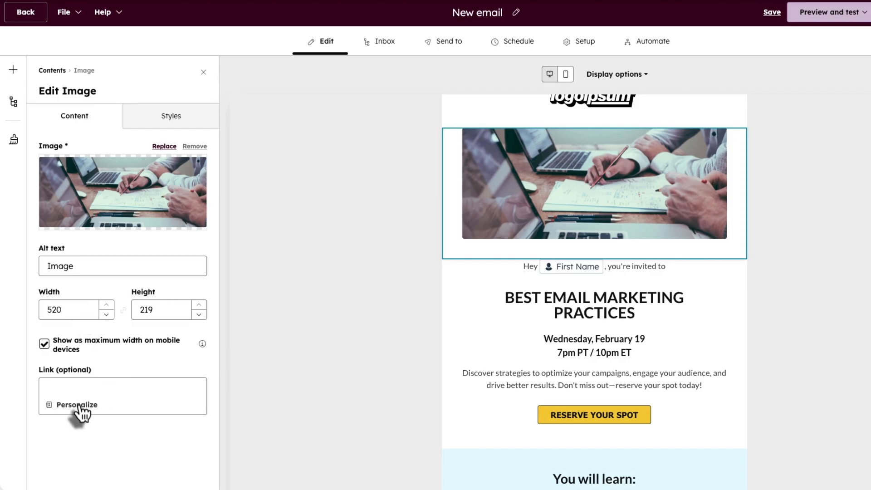
{"action": "left_click", "coordinate": [529, 274]}
{"action": "left_click", "coordinate": [603, 273]}
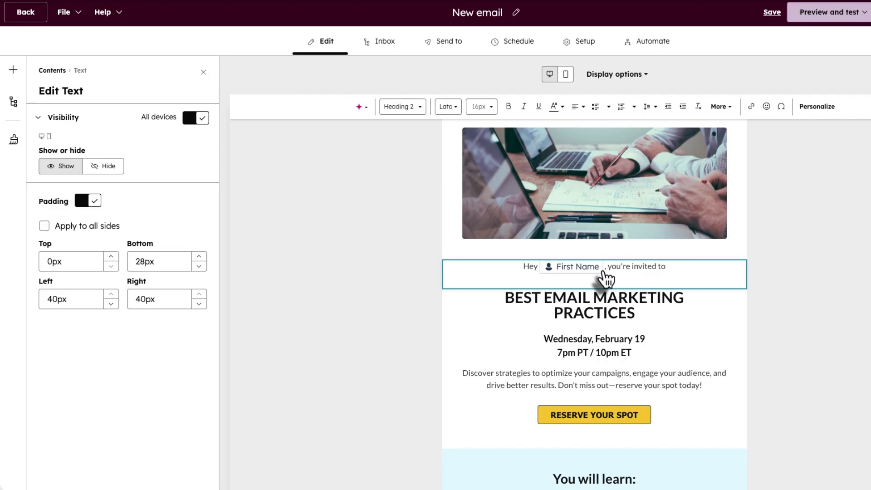
{"action": "key", "text": "BackSpace"}
- Reinsert the Contact > First Name token after "Hey" with fallback value Friend
{"action": "left_click", "coordinate": [816, 109]}
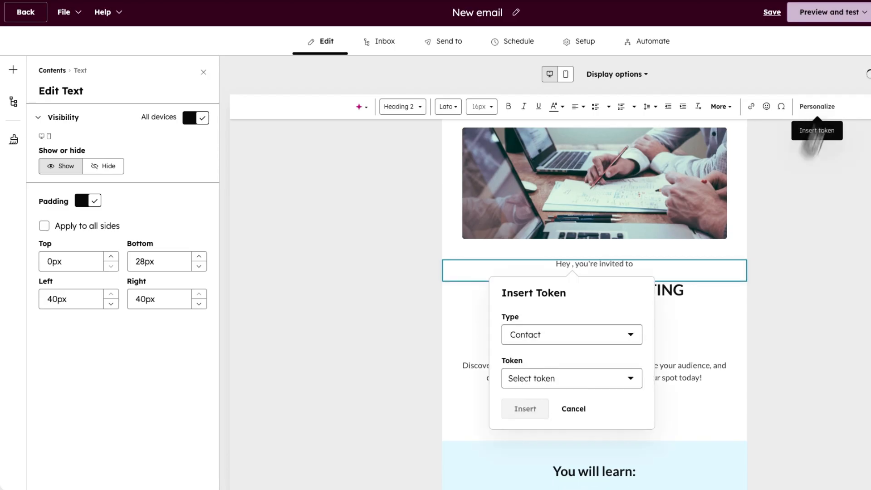
{"action": "left_click", "coordinate": [532, 381]}
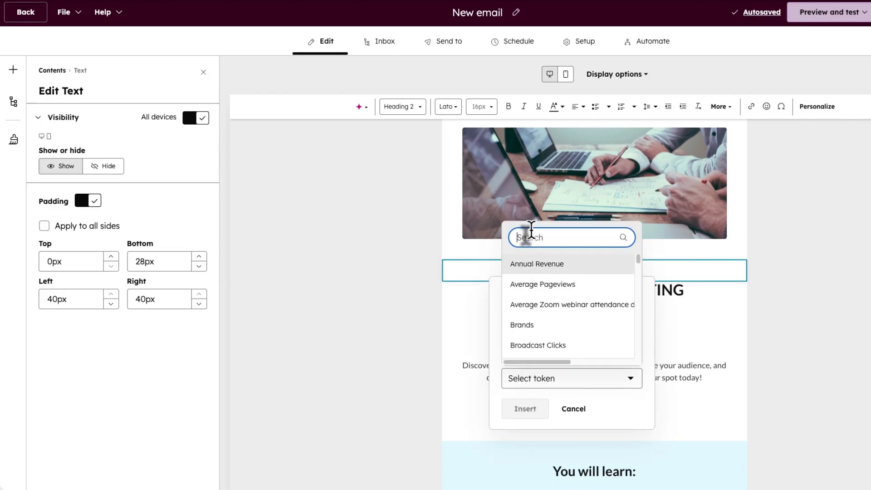
{"action": "type", "text": "first name"}
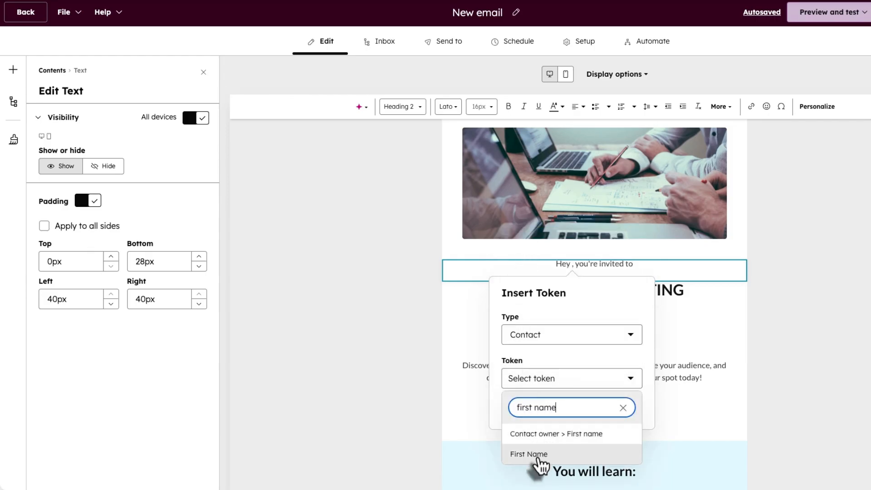
{"action": "left_click", "coordinate": [538, 455]}
{"action": "left_click", "coordinate": [526, 422]}
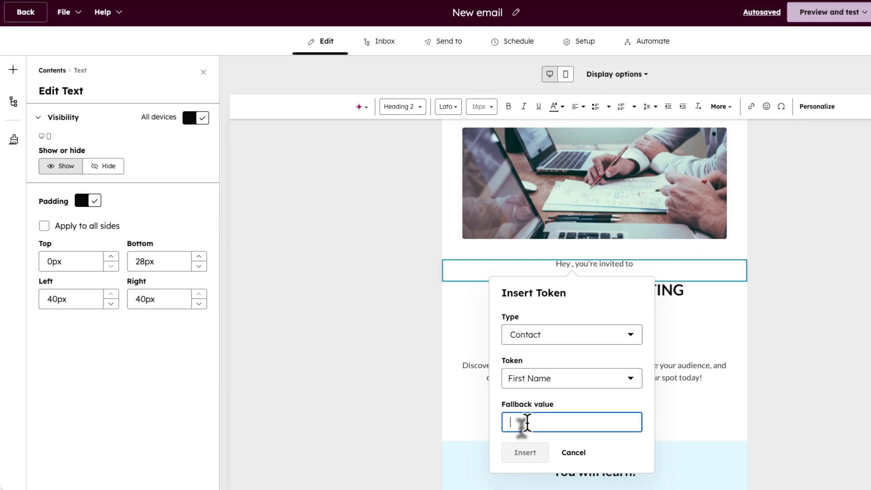
{"action": "type", "text": "Friend"}
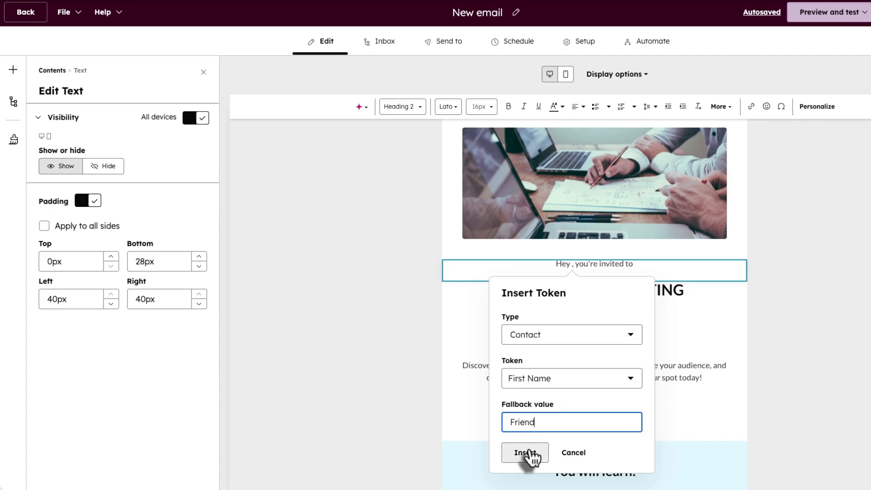
{"action": "left_click", "coordinate": [525, 455]}
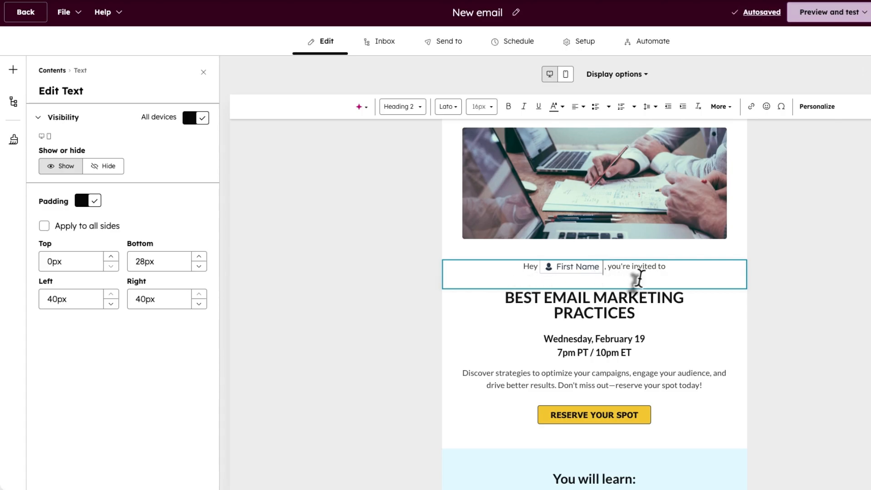
{"action": "scroll", "coordinate": [628, 322], "scroll_direction": "down", "scroll_amount": 1}
- Select the BEST EMAIL MARKETING PRACTICES heading and review its available text formats
{"action": "left_click", "coordinate": [541, 318]}
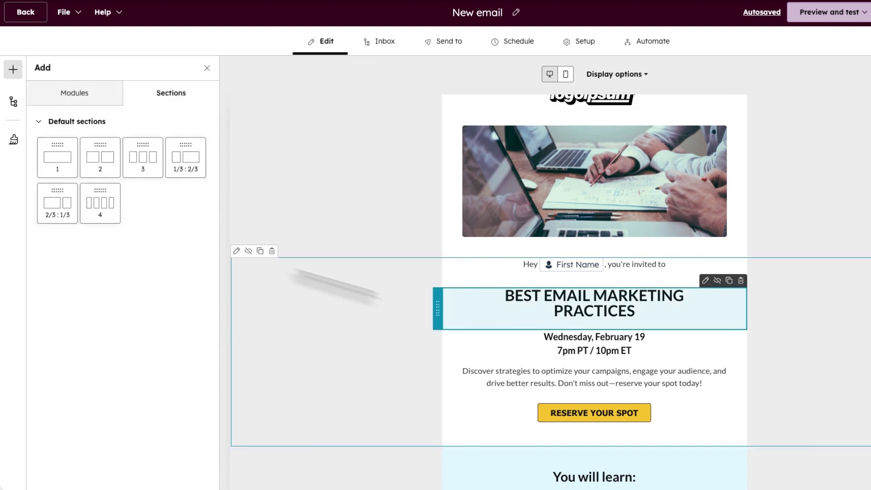
{"action": "left_click", "coordinate": [67, 96]}
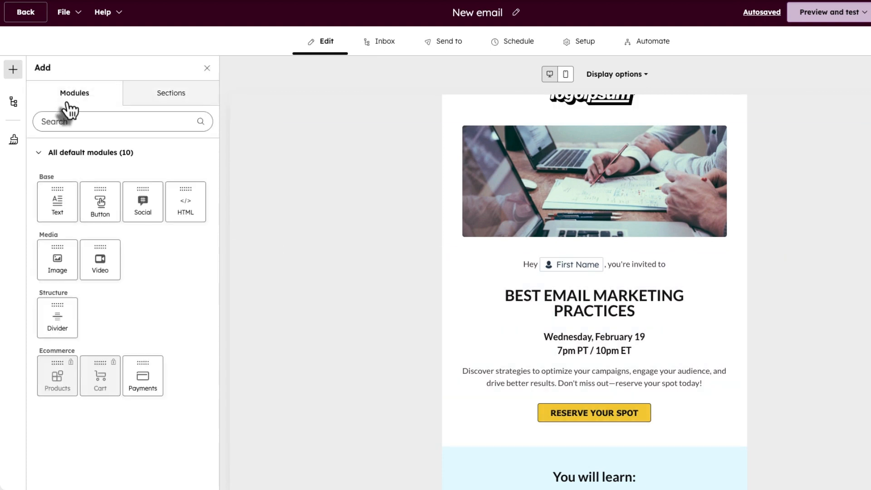
{"action": "left_click_drag", "start_coordinate": [49, 205], "coordinate": [45, 226]}
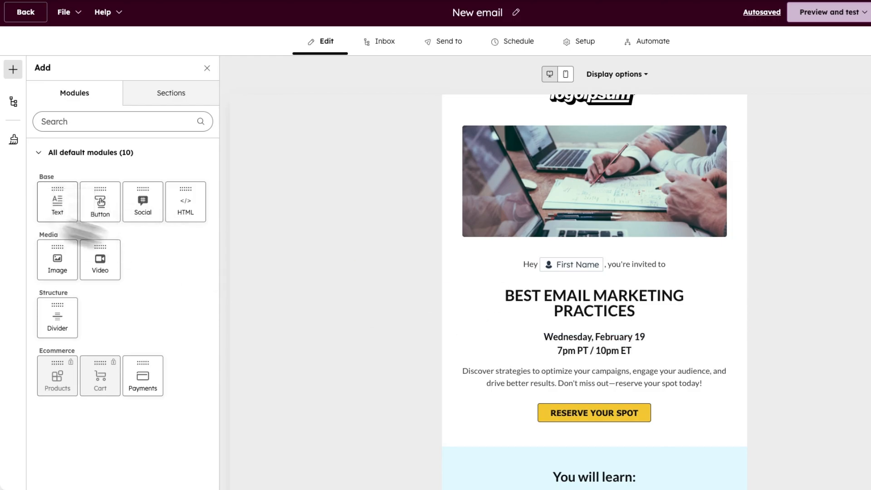
{"action": "left_click", "coordinate": [576, 297]}
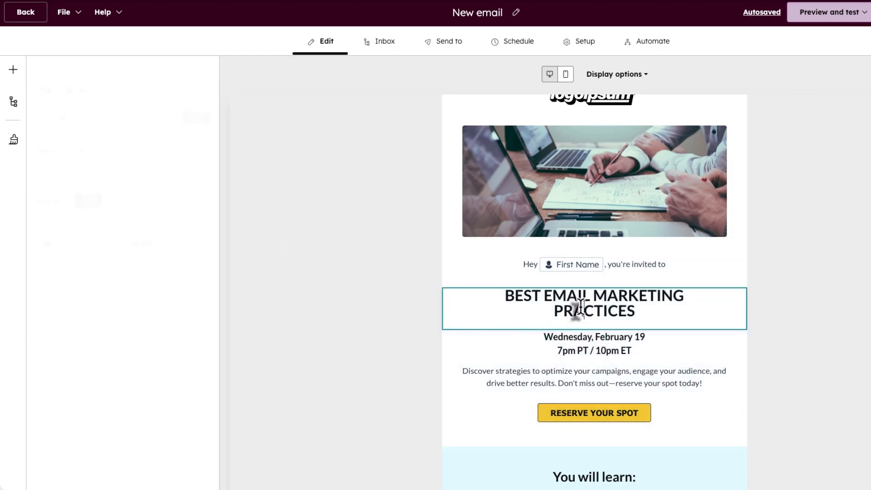
{"action": "left_click_drag", "start_coordinate": [502, 298], "coordinate": [635, 313]}
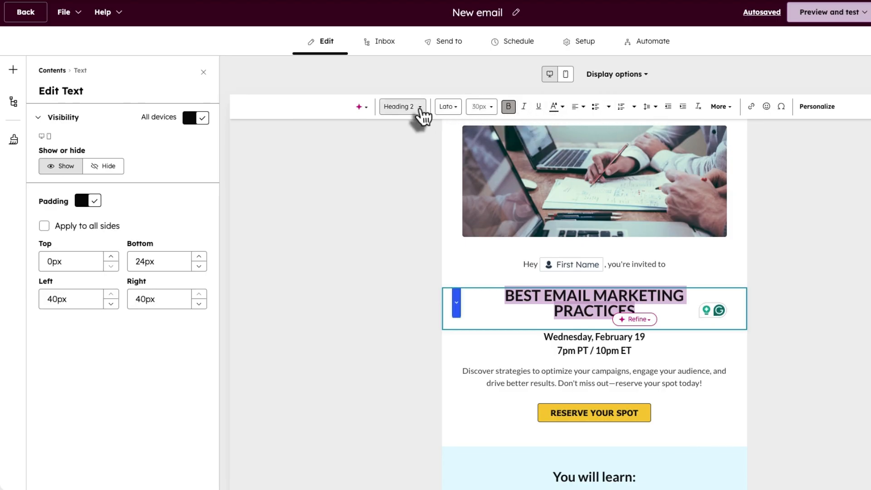
{"action": "left_click", "coordinate": [419, 108]}
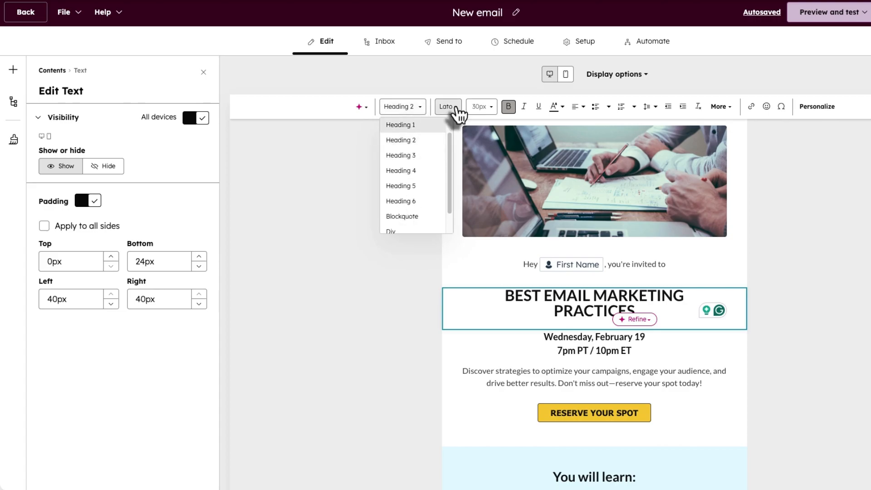
{"action": "left_click", "coordinate": [458, 79]}
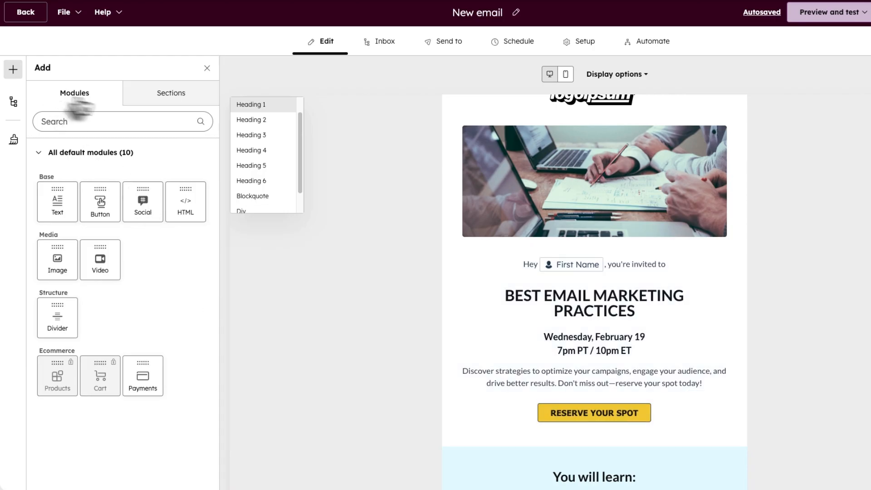
- Try dragging in a button block and inspect the top invitation section's settings
{"action": "left_click_drag", "start_coordinate": [102, 206], "coordinate": [319, 359]}
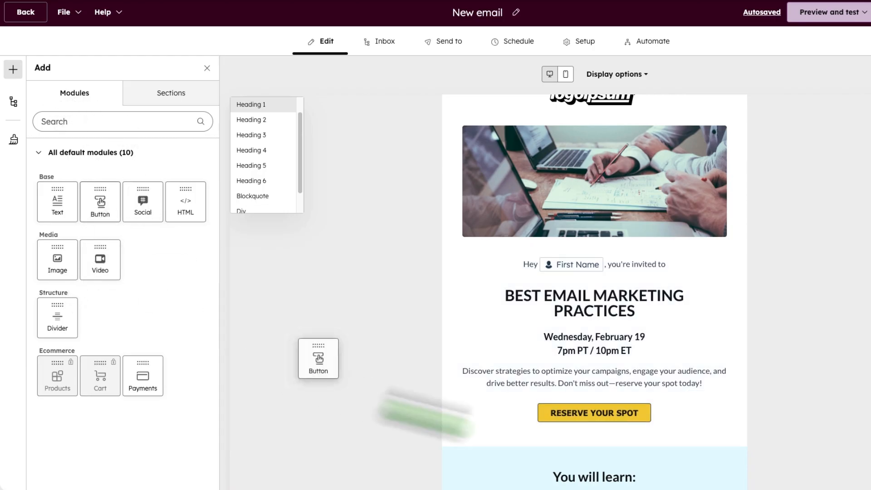
{"action": "left_click_drag", "start_coordinate": [426, 415], "coordinate": [105, 210]}
{"action": "scroll", "coordinate": [455, 280], "scroll_direction": "down", "scroll_amount": 3}
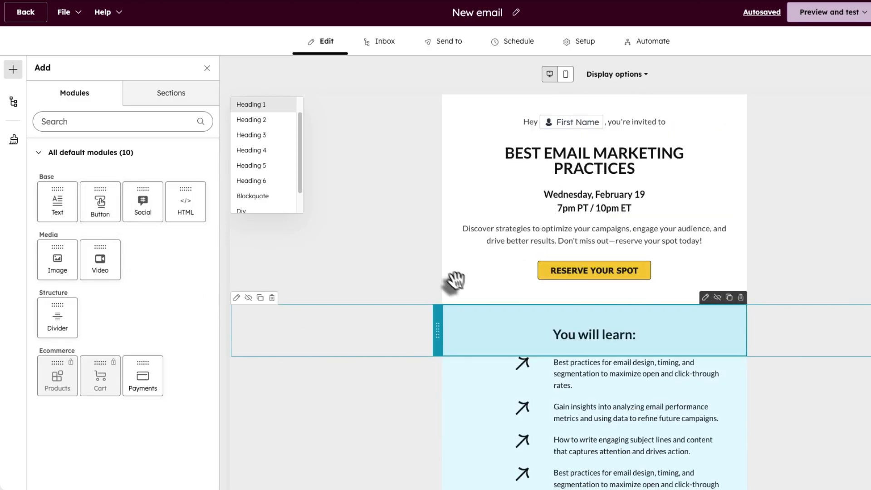
{"action": "left_click", "coordinate": [403, 179]}
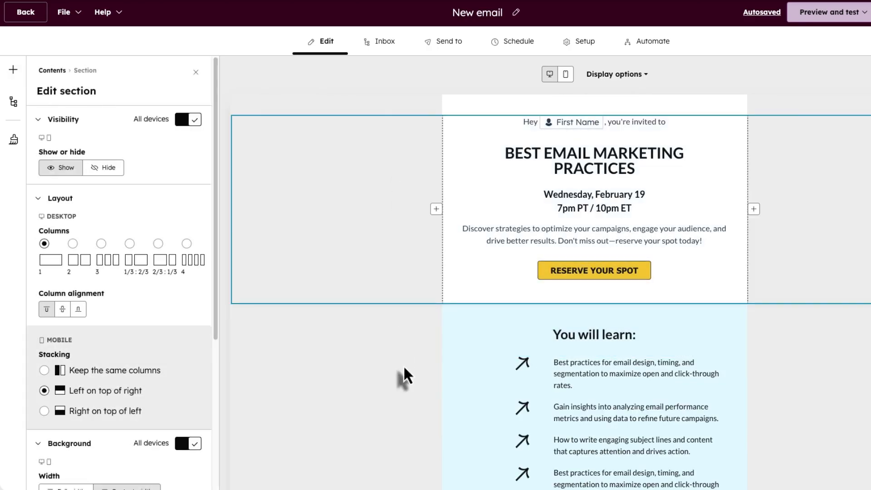
{"action": "left_click", "coordinate": [404, 375]}
{"action": "scroll", "coordinate": [409, 373], "scroll_direction": "down", "scroll_amount": 7}
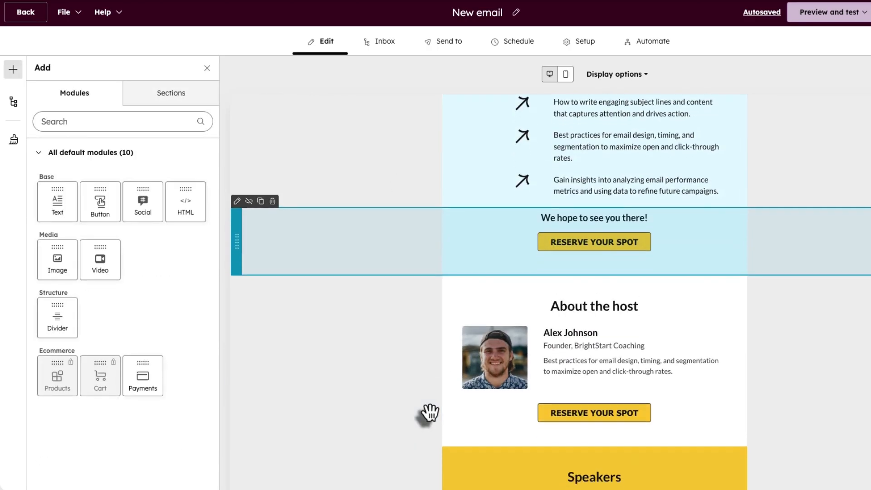
{"action": "scroll", "coordinate": [429, 411], "scroll_direction": "down", "scroll_amount": 4}
- Inspect the host photo settings and try placing an image block below it
{"action": "left_click", "coordinate": [494, 181]}
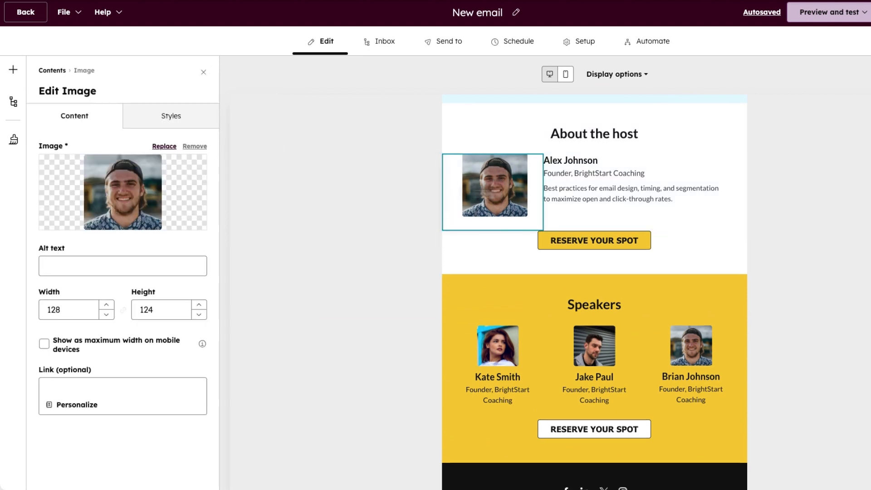
{"action": "left_click", "coordinate": [13, 69]}
{"action": "mouse_move", "coordinate": [59, 272]}
{"action": "left_mouse_down"}
{"action": "mouse_move", "coordinate": [522, 256]}
{"action": "mouse_move", "coordinate": [34, 254]}
{"action": "mouse_move", "coordinate": [49, 266]}
{"action": "left_mouse_up"}
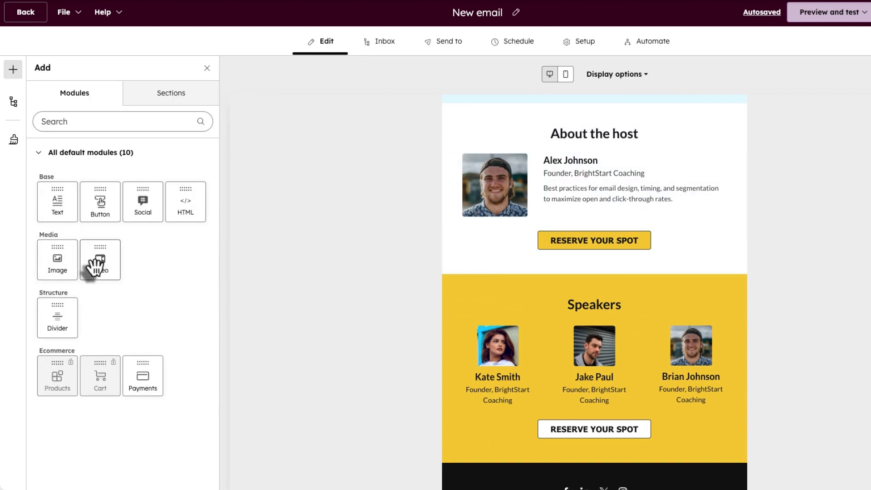
{"action": "left_click_drag", "start_coordinate": [68, 317], "coordinate": [580, 296]}
{"action": "scroll", "coordinate": [604, 311], "scroll_direction": "down", "scroll_amount": 5}
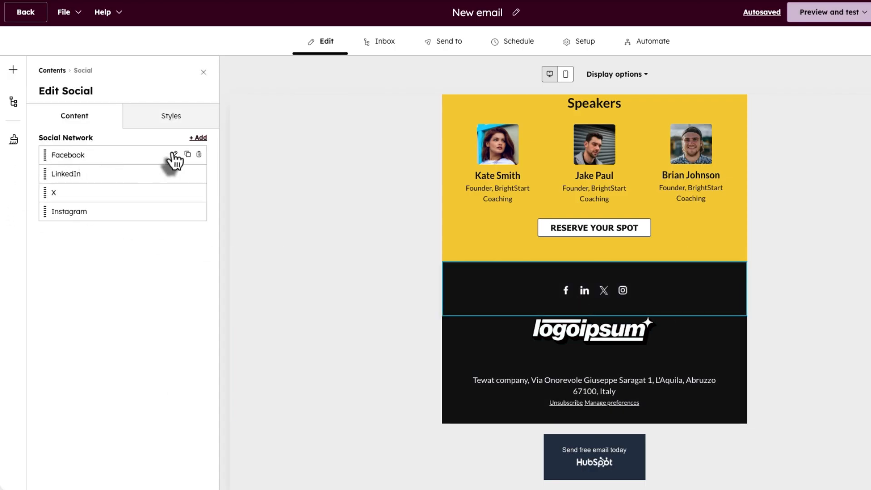
- Review the Facebook and LinkedIn link settings of the social icons
{"action": "left_click", "coordinate": [173, 155]}
{"action": "left_click", "coordinate": [86, 217]}
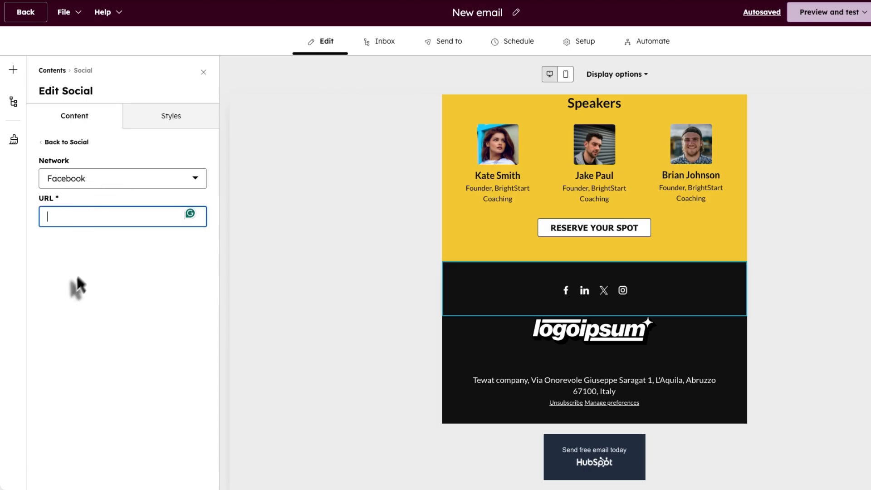
{"action": "left_click", "coordinate": [66, 142]}
{"action": "left_click", "coordinate": [64, 176]}
{"action": "left_click", "coordinate": [63, 217]}
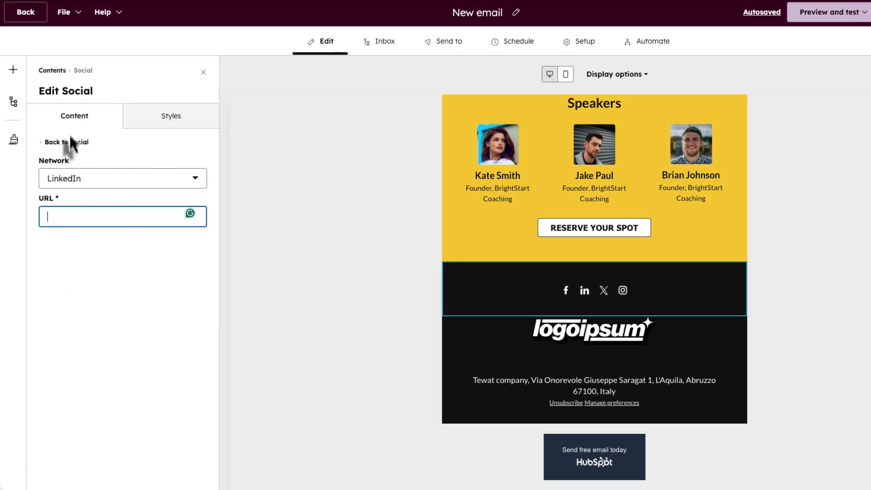
- Change the social icon style to grey squares after trying the other styles
{"action": "left_click", "coordinate": [160, 117]}
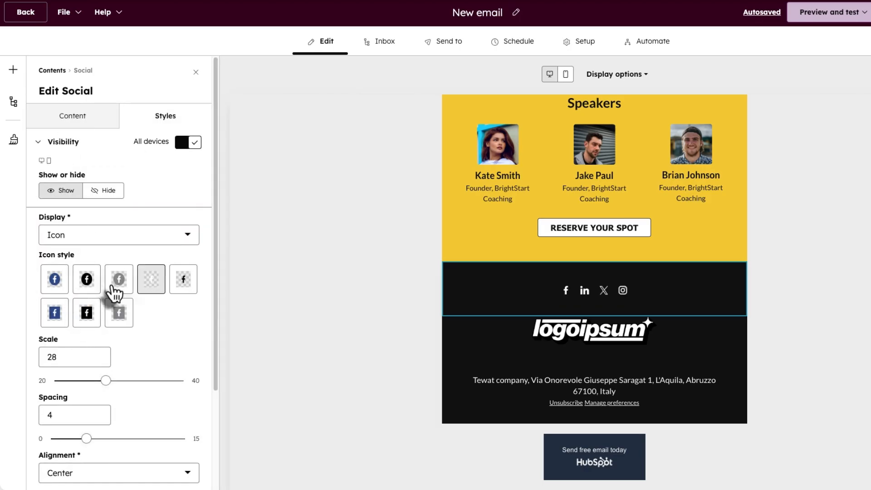
{"action": "left_click", "coordinate": [101, 287]}
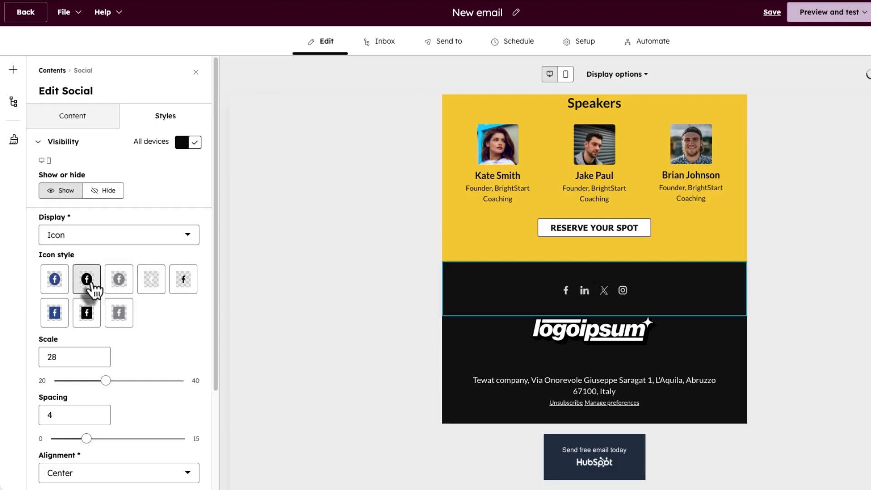
{"action": "left_click", "coordinate": [54, 278]}
{"action": "left_click", "coordinate": [86, 313]}
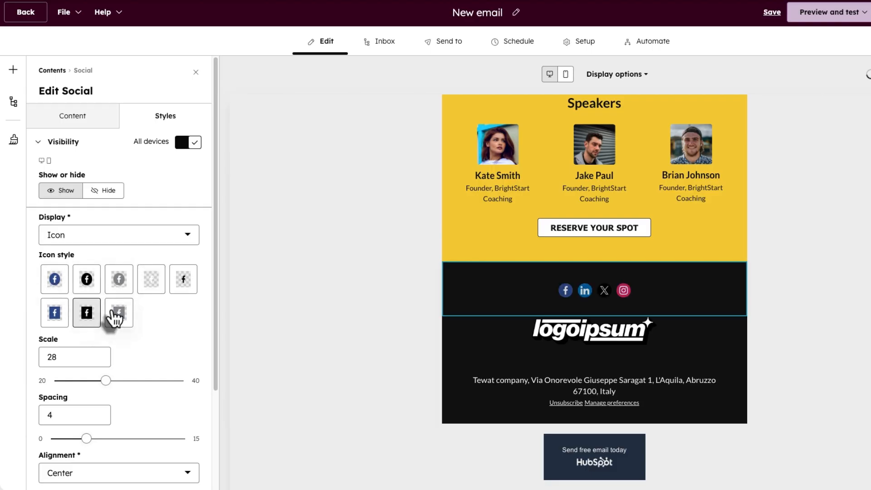
{"action": "left_click", "coordinate": [115, 317]}
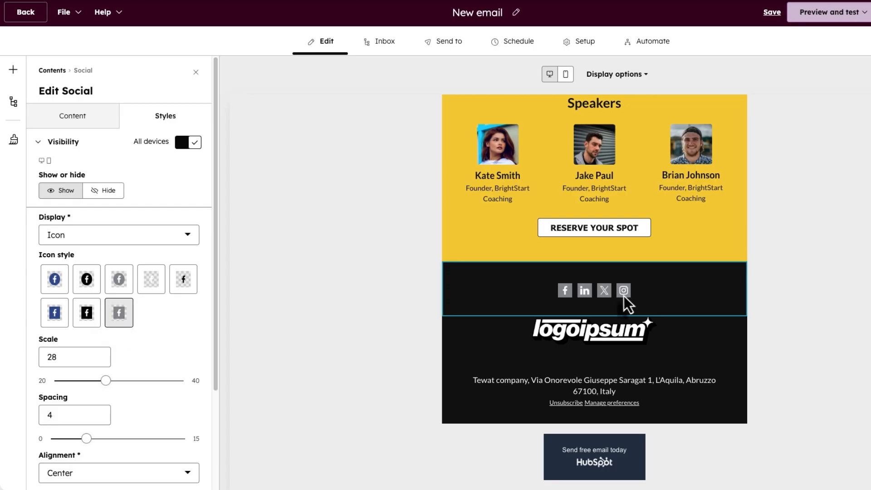
{"action": "left_click", "coordinate": [589, 330]}
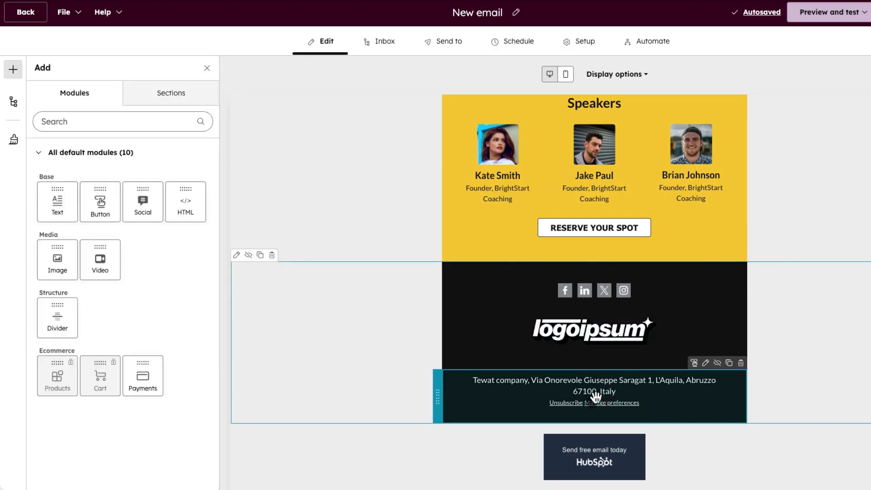
- Review the footer's Styles and Content settings, then close the footer panel
{"action": "left_click", "coordinate": [594, 397]}
{"action": "left_click", "coordinate": [171, 114]}
{"action": "scroll", "coordinate": [202, 235], "scroll_direction": "down", "scroll_amount": 1}
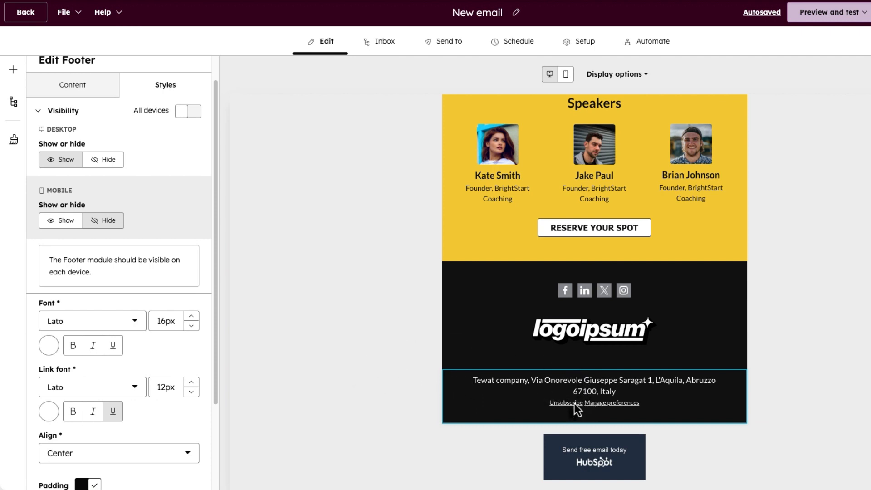
{"action": "left_click", "coordinate": [88, 89]}
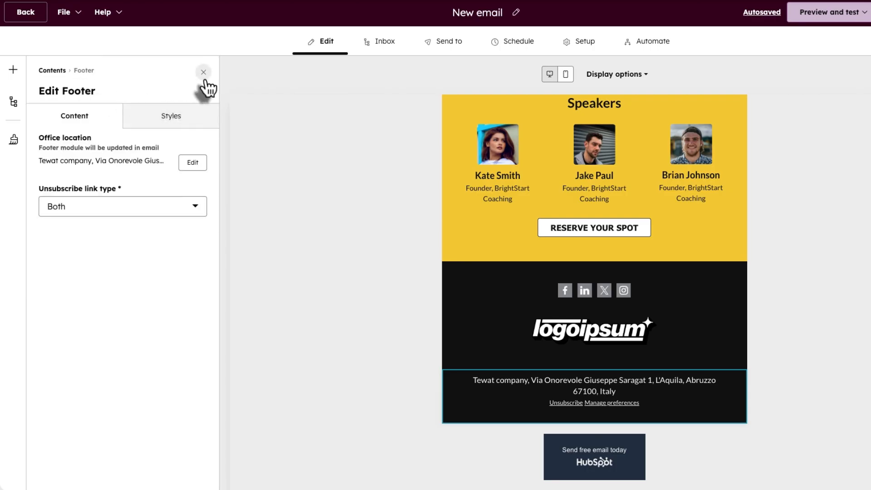
{"action": "left_click", "coordinate": [13, 69]}
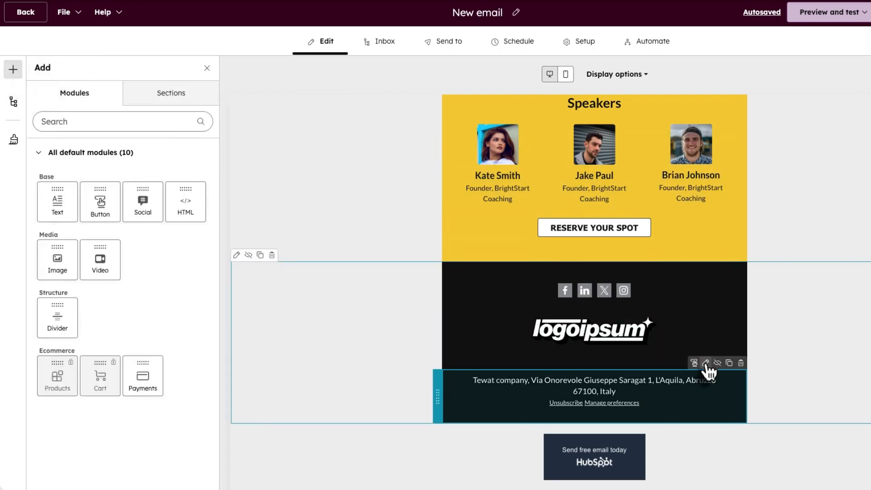
{"action": "left_click", "coordinate": [706, 363]}
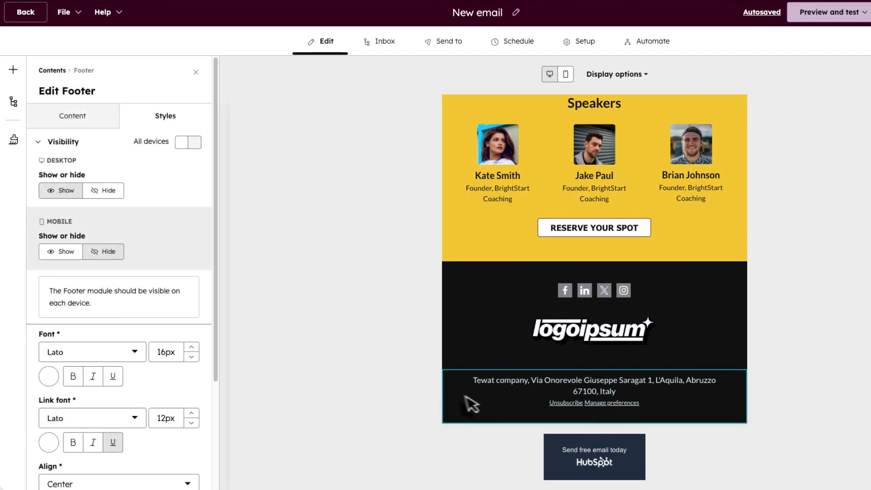
{"action": "scroll", "coordinate": [124, 353], "scroll_direction": "down", "scroll_amount": 3}
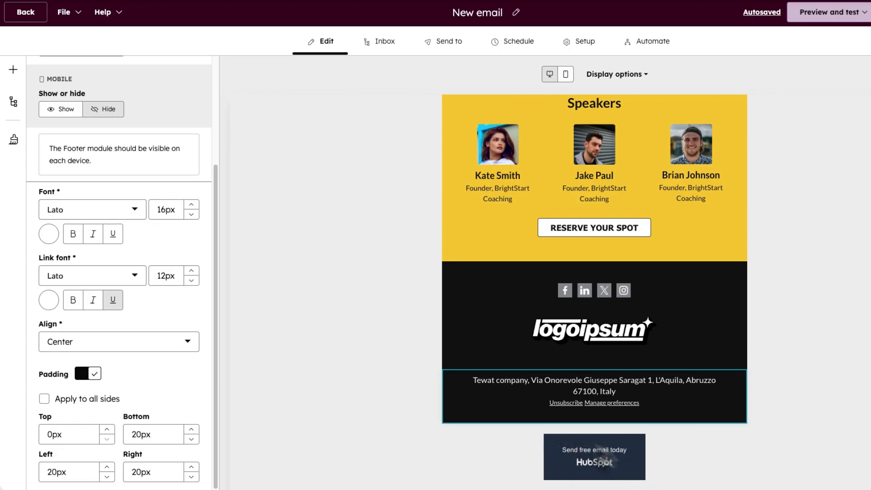
{"action": "left_click", "coordinate": [604, 470]}
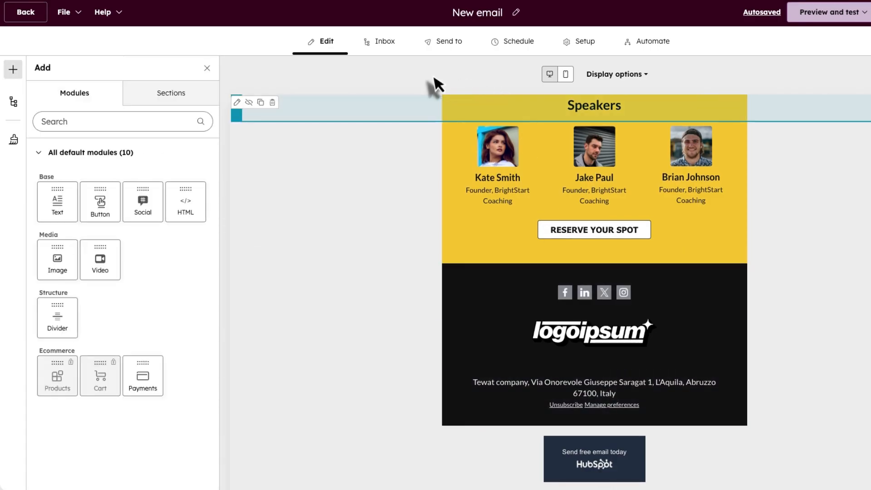
- Set the sender to From name ICON GIGS with the company HubSpot inbox as From address
{"action": "left_click", "coordinate": [387, 44]}
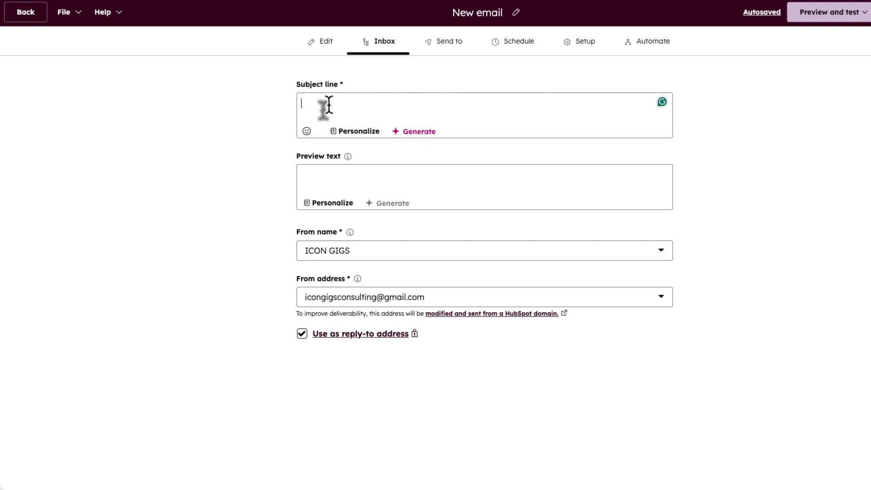
{"action": "left_click", "coordinate": [323, 179]}
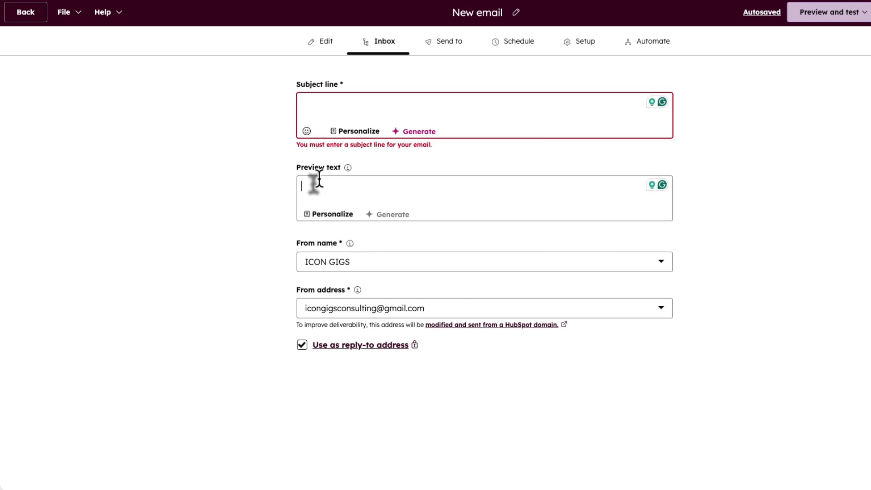
{"action": "left_click", "coordinate": [418, 266]}
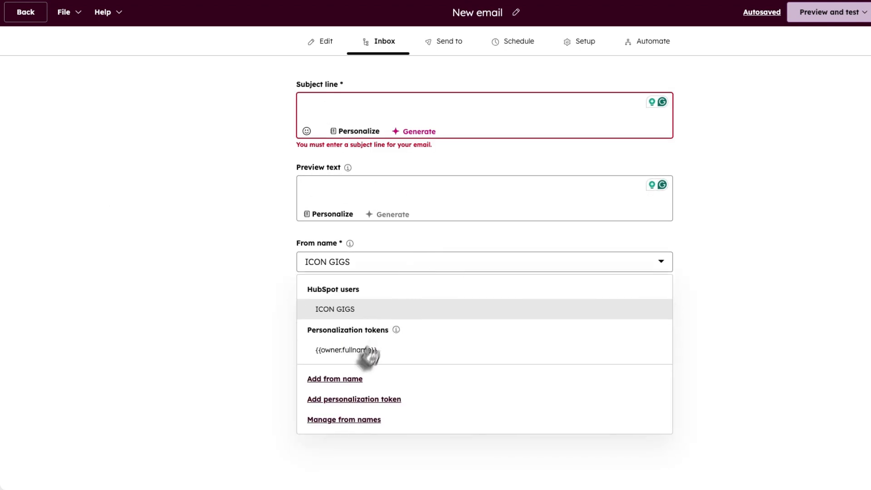
{"action": "left_click", "coordinate": [345, 311]}
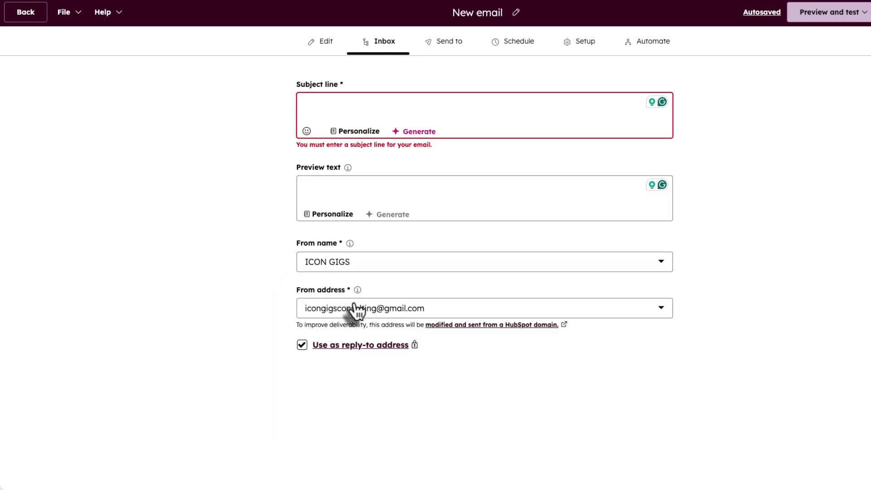
{"action": "left_click", "coordinate": [365, 311]}
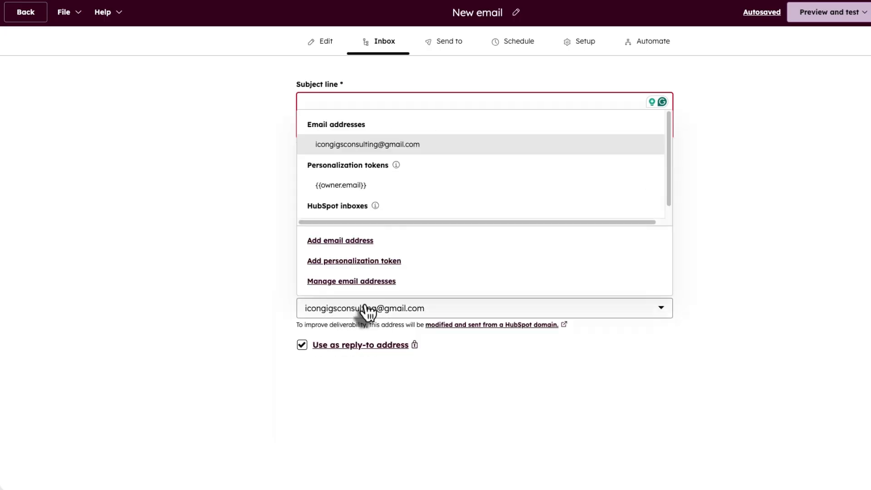
{"action": "scroll", "coordinate": [387, 194], "scroll_direction": "down", "scroll_amount": 2}
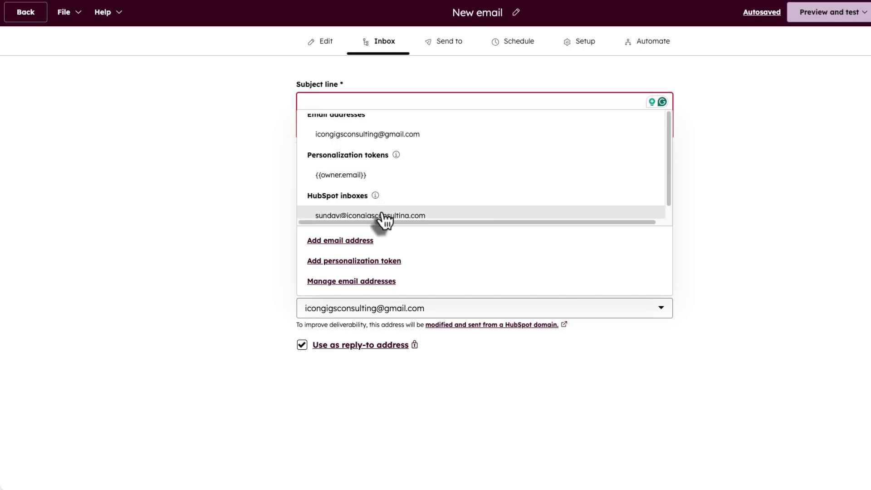
{"action": "left_click", "coordinate": [382, 215]}
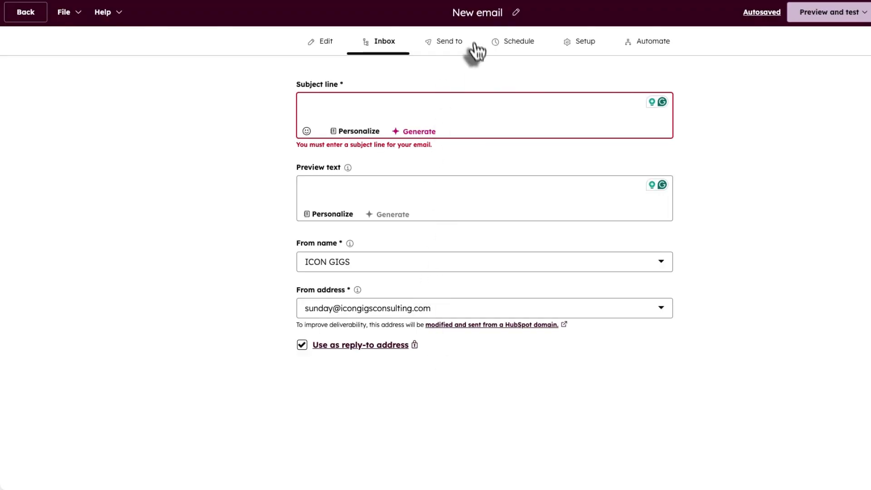
{"action": "left_click", "coordinate": [458, 41]}
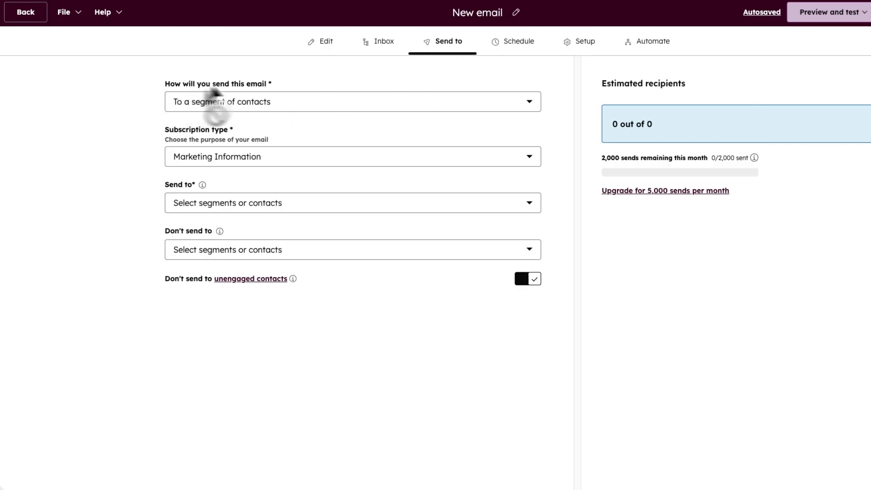
- Send the email to the Dummy List (7) segment, excluding no contacts
{"action": "left_click", "coordinate": [269, 107]}
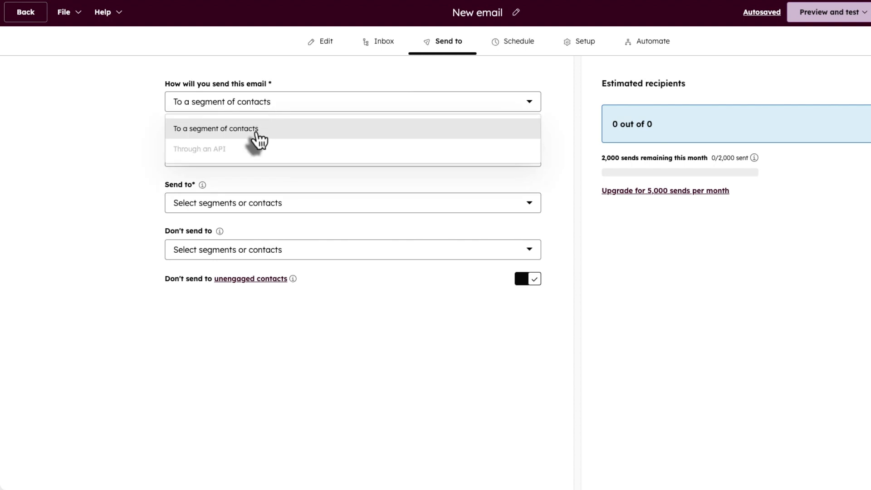
{"action": "left_click", "coordinate": [150, 134]}
{"action": "left_click", "coordinate": [256, 161]}
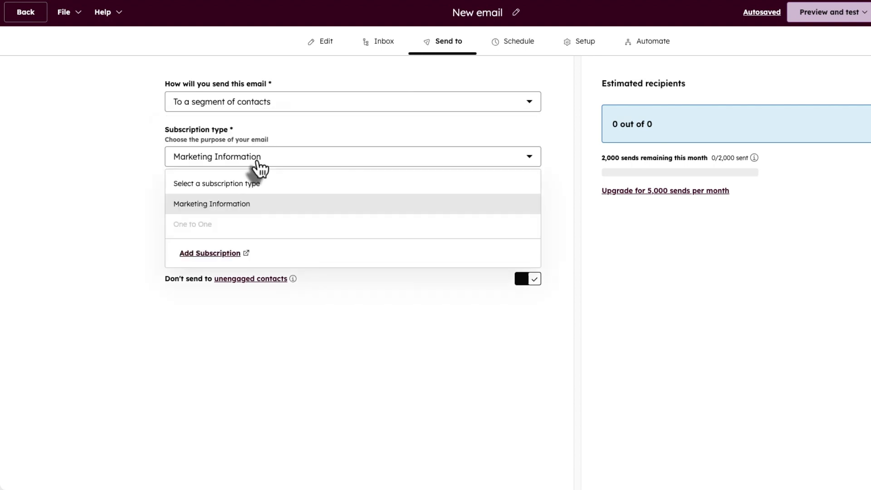
{"action": "left_click", "coordinate": [136, 194]}
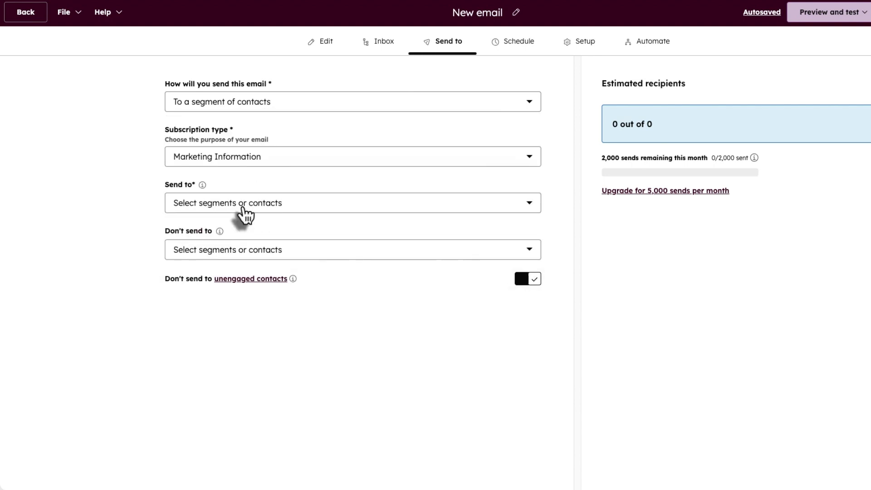
{"action": "left_click", "coordinate": [244, 211]}
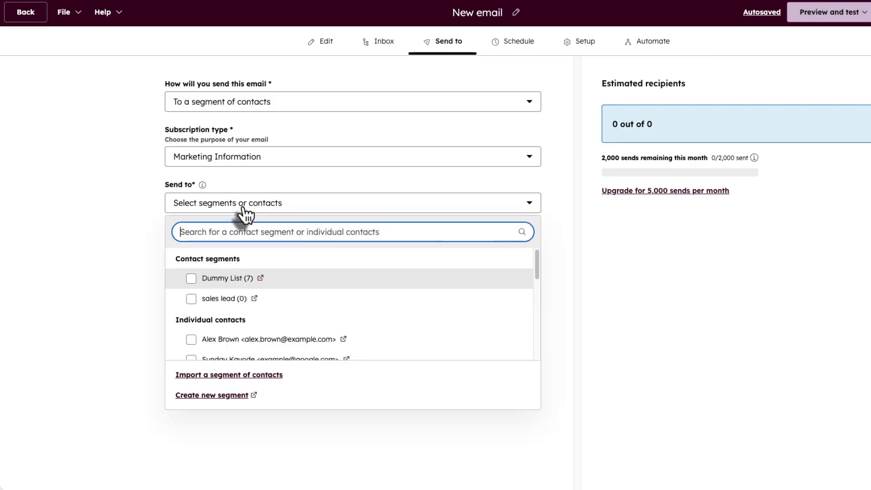
{"action": "left_click", "coordinate": [192, 278]}
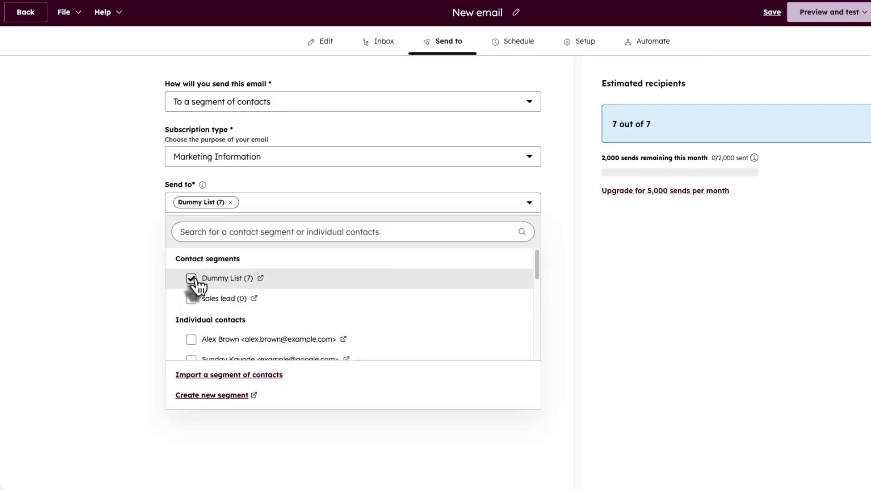
{"action": "left_click", "coordinate": [152, 224]}
{"action": "left_click", "coordinate": [254, 257]}
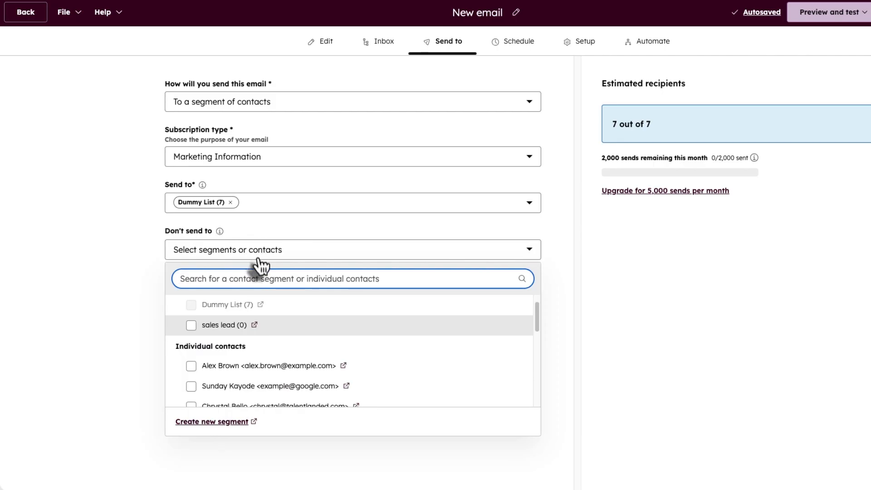
{"action": "scroll", "coordinate": [277, 388], "scroll_direction": "down", "scroll_amount": 2}
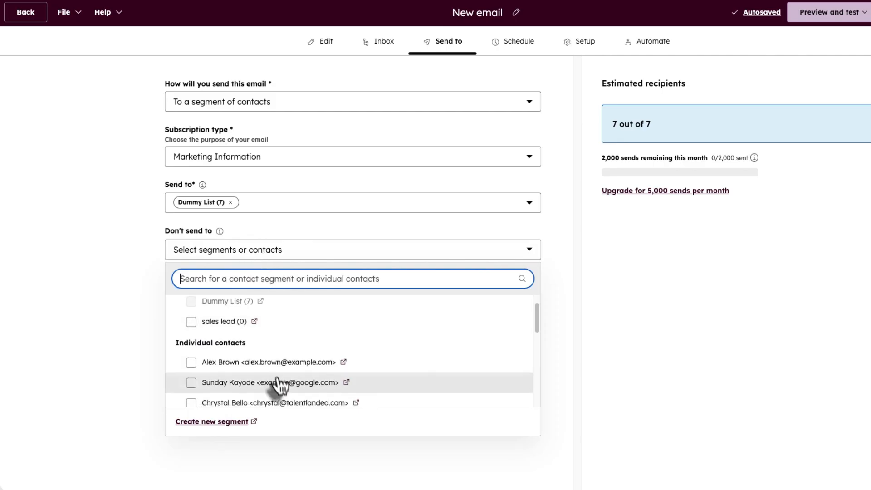
{"action": "left_click", "coordinate": [151, 278]}
- Keep the schedule on Send now and select the internal email name in Setup
{"action": "left_click", "coordinate": [519, 45]}
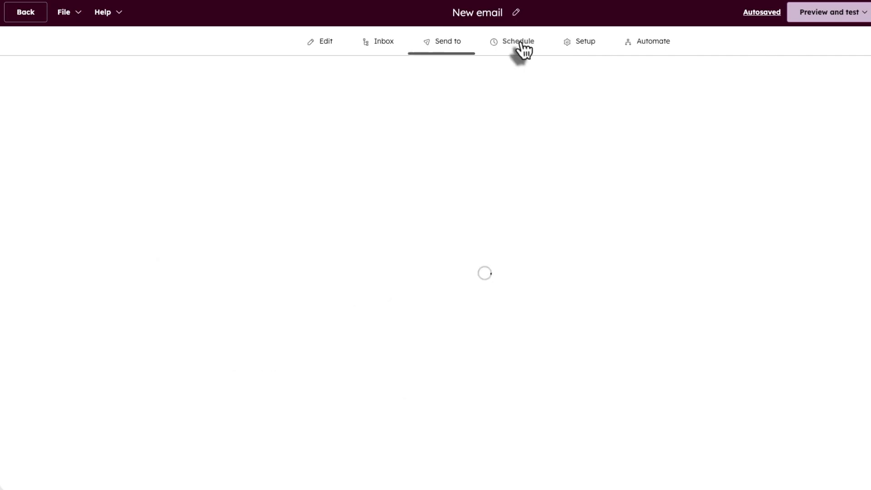
{"action": "left_click", "coordinate": [302, 116]}
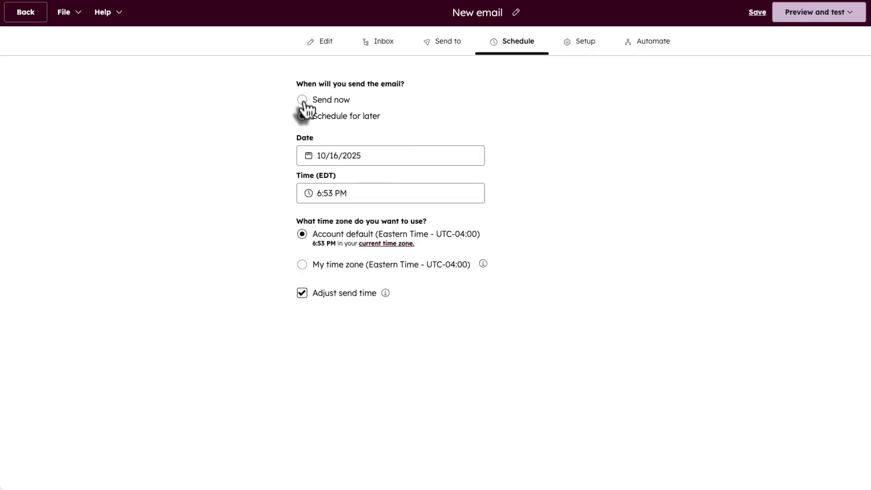
{"action": "left_click", "coordinate": [302, 100]}
{"action": "left_click", "coordinate": [580, 46]}
{"action": "triple_click", "coordinate": [170, 123]}
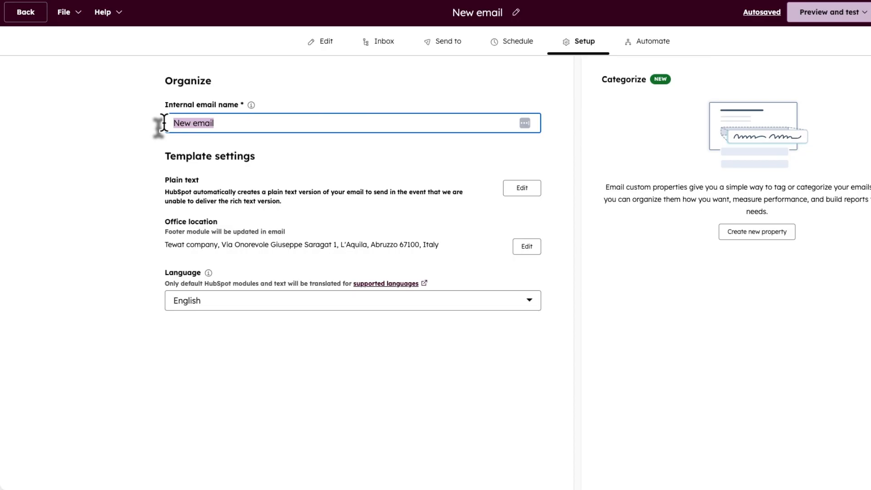
- Read through the email's plain-text version and close it without changes
{"action": "left_click", "coordinate": [270, 127]}
{"action": "left_click", "coordinate": [519, 190]}
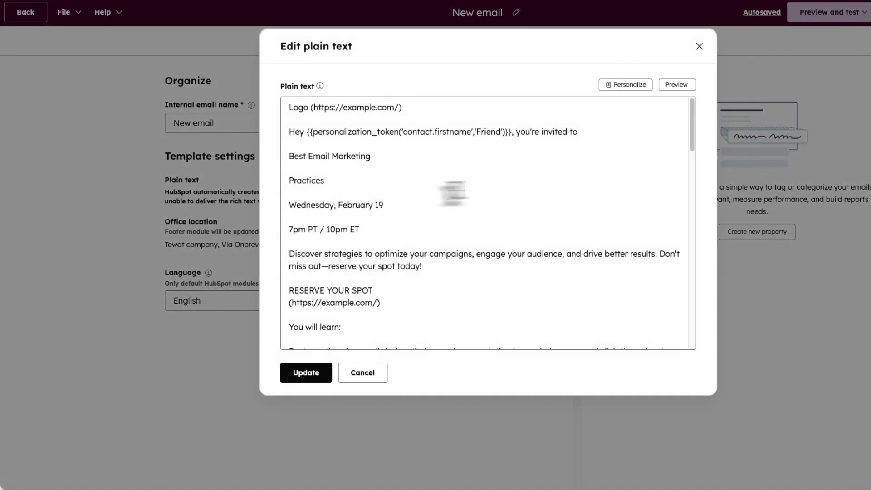
{"action": "scroll", "coordinate": [409, 181], "scroll_direction": "down", "scroll_amount": 12}
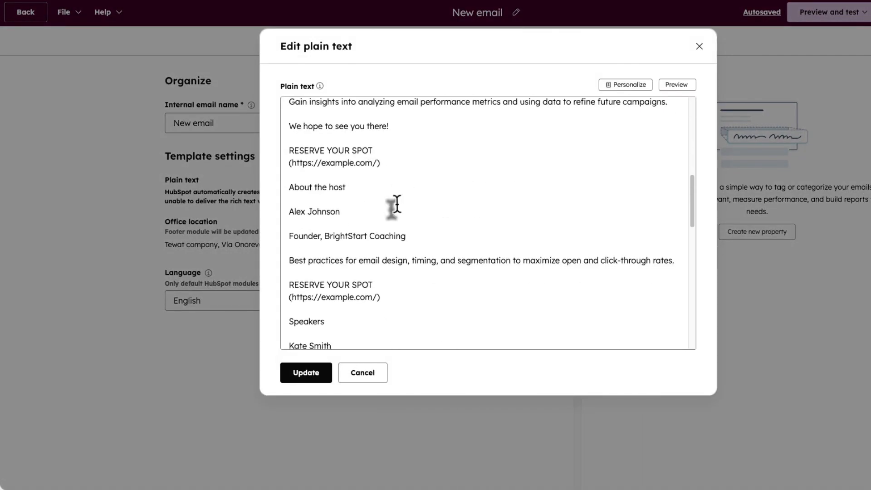
{"action": "scroll", "coordinate": [395, 204], "scroll_direction": "down", "scroll_amount": 4}
{"action": "scroll", "coordinate": [408, 195], "scroll_direction": "up", "scroll_amount": 15}
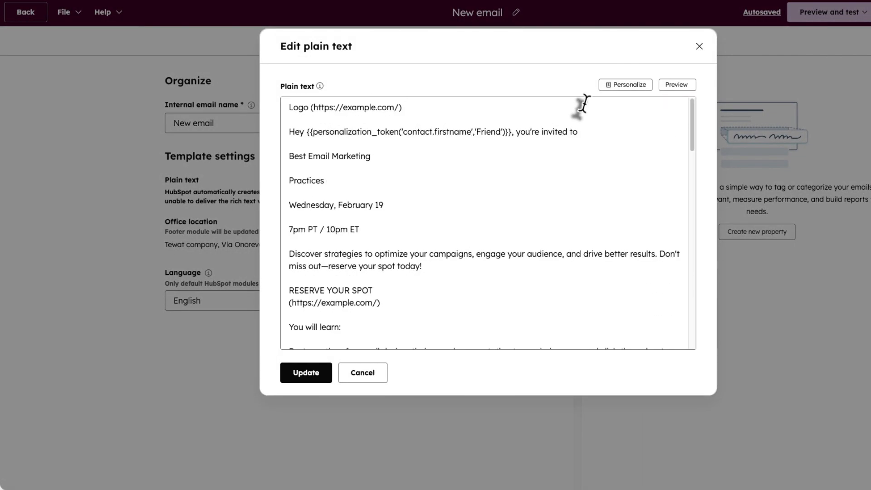
{"action": "left_click", "coordinate": [698, 46]}
{"action": "left_click", "coordinate": [522, 249]}
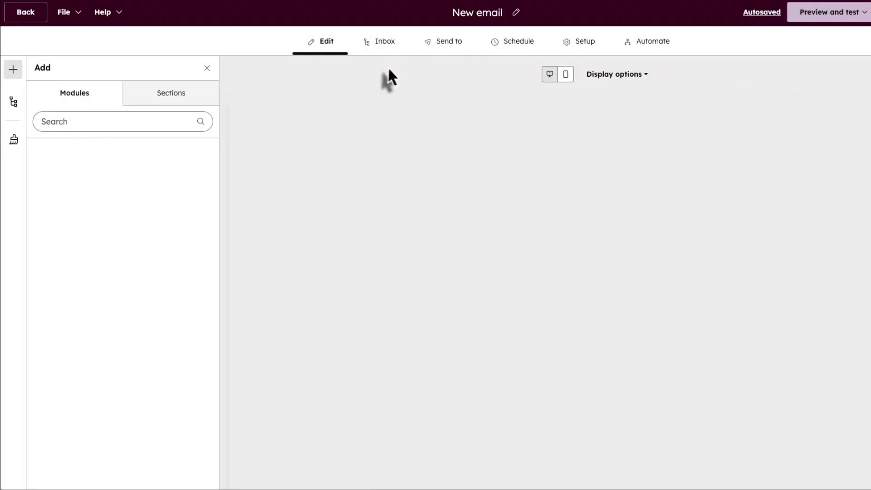
- Check the footer's Office location Company Name in Manage Footer and close it unchanged
{"action": "scroll", "coordinate": [529, 279], "scroll_direction": "down", "scroll_amount": 10}
{"action": "scroll", "coordinate": [531, 279], "scroll_direction": "down", "scroll_amount": 5}
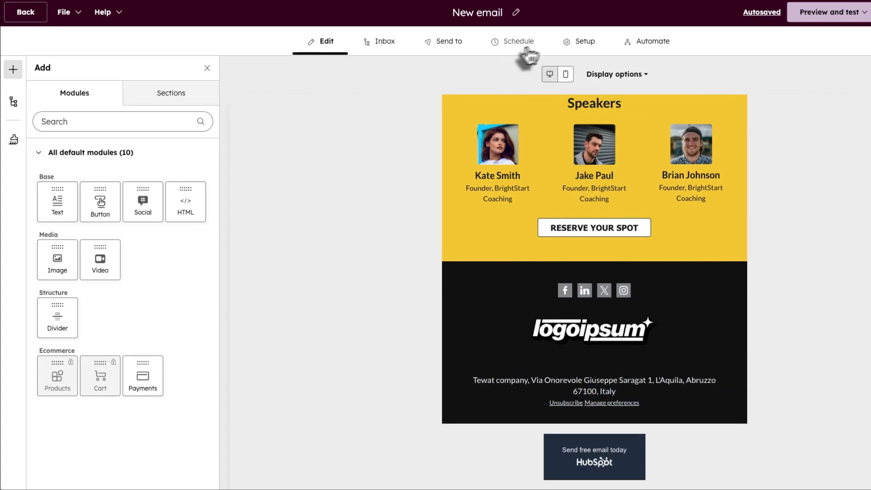
{"action": "left_click", "coordinate": [575, 44]}
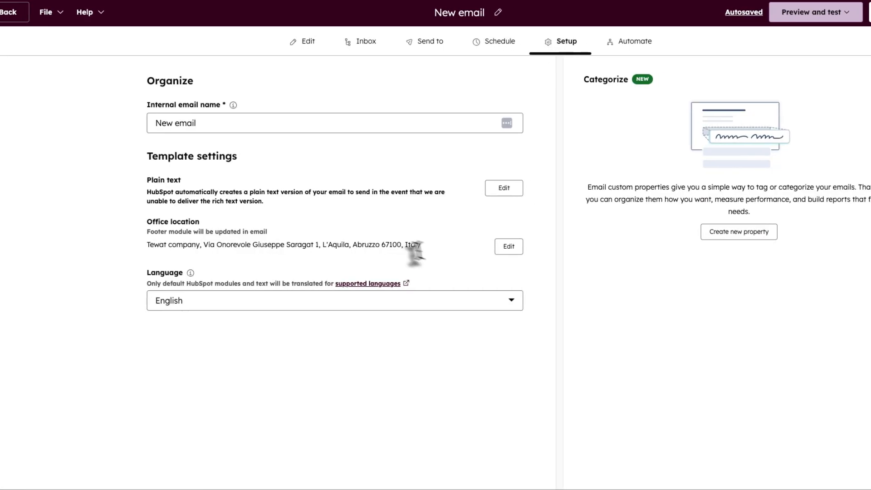
{"action": "left_click", "coordinate": [507, 247]}
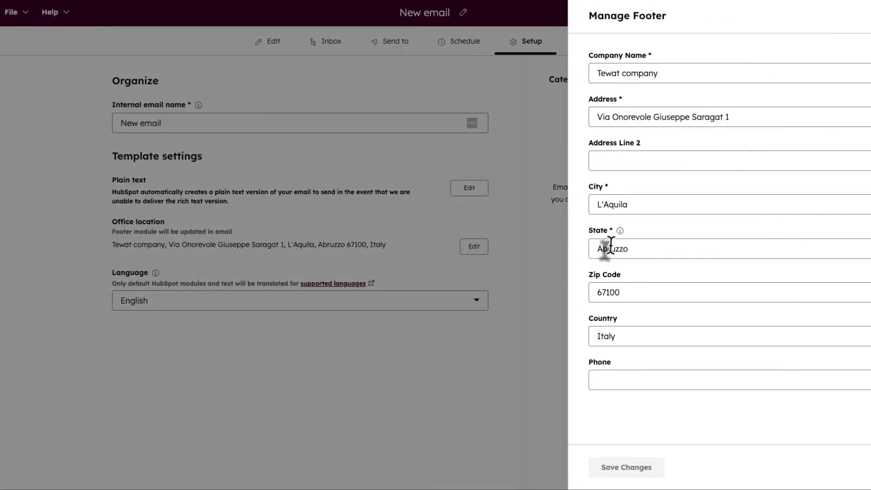
{"action": "left_click", "coordinate": [612, 74]}
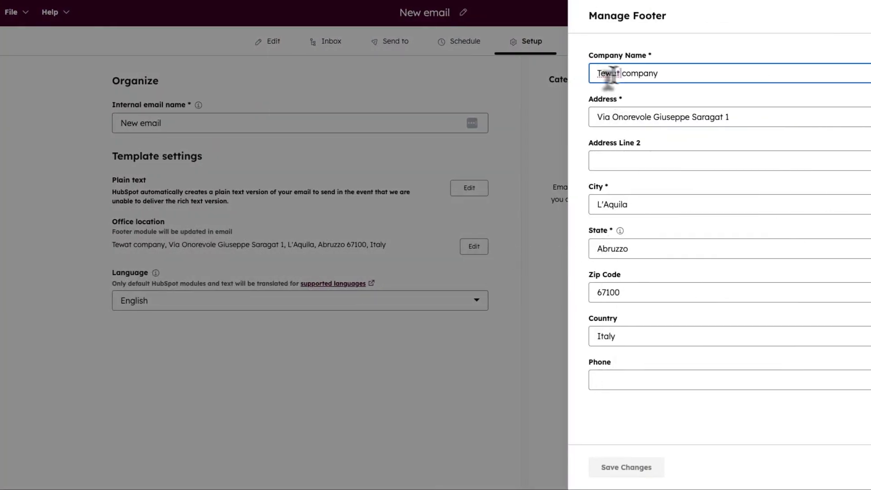
{"action": "double_click", "coordinate": [612, 74]}
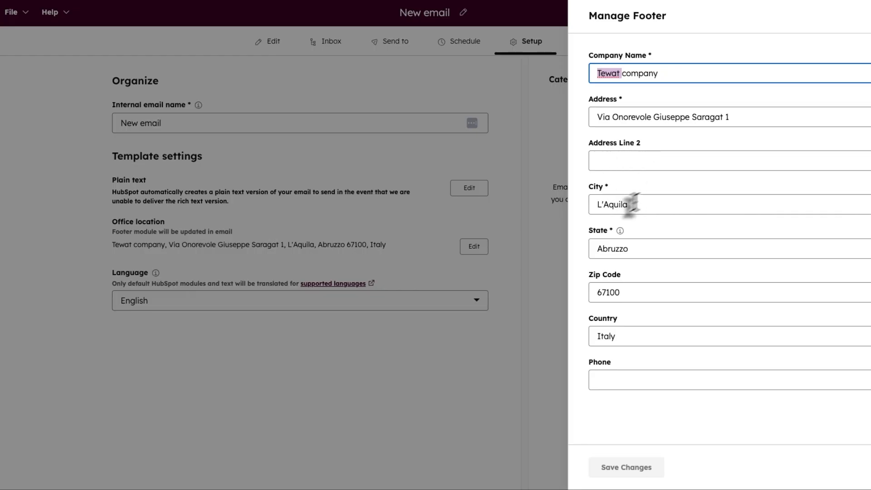
{"action": "left_click", "coordinate": [663, 469]}
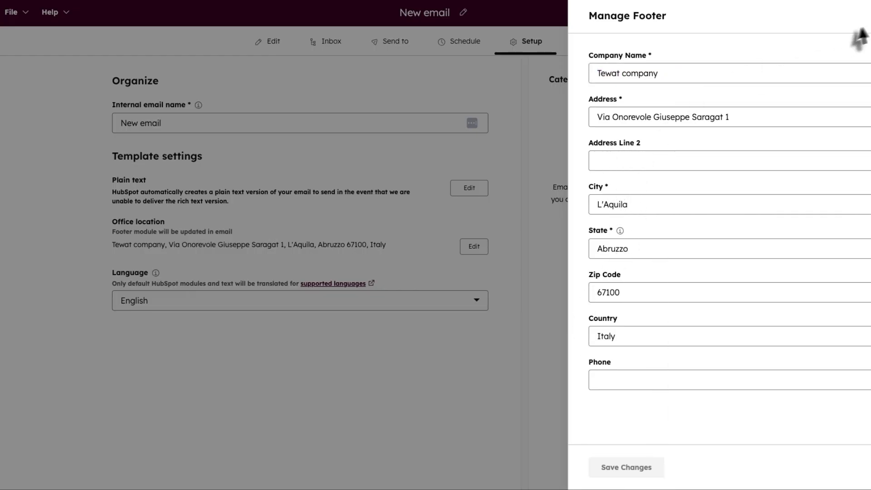
{"action": "left_click", "coordinate": [869, 16]}
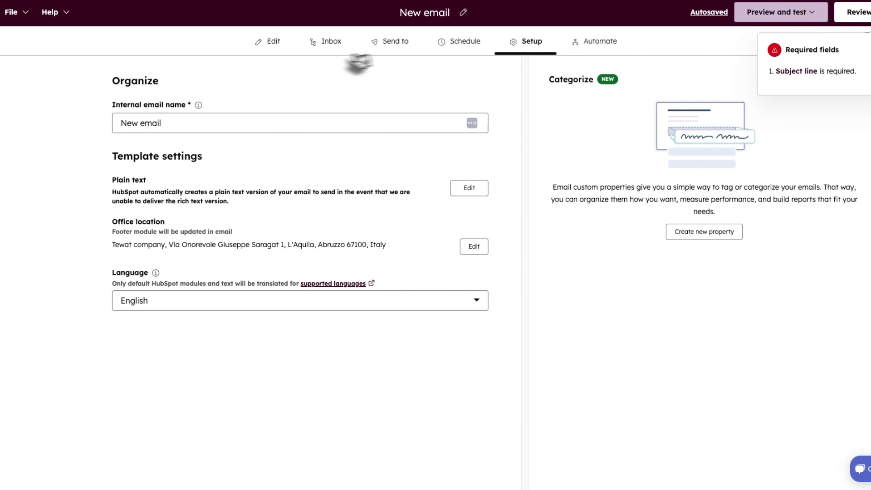
- Scroll through the email content in the Edit view, switching briefly to Setup
{"action": "left_click", "coordinate": [270, 42]}
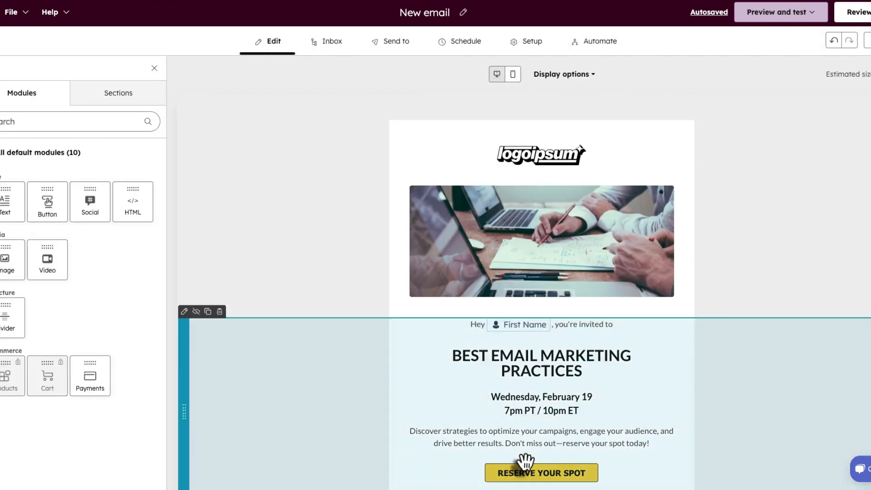
{"action": "scroll", "coordinate": [501, 454], "scroll_direction": "down", "scroll_amount": 20}
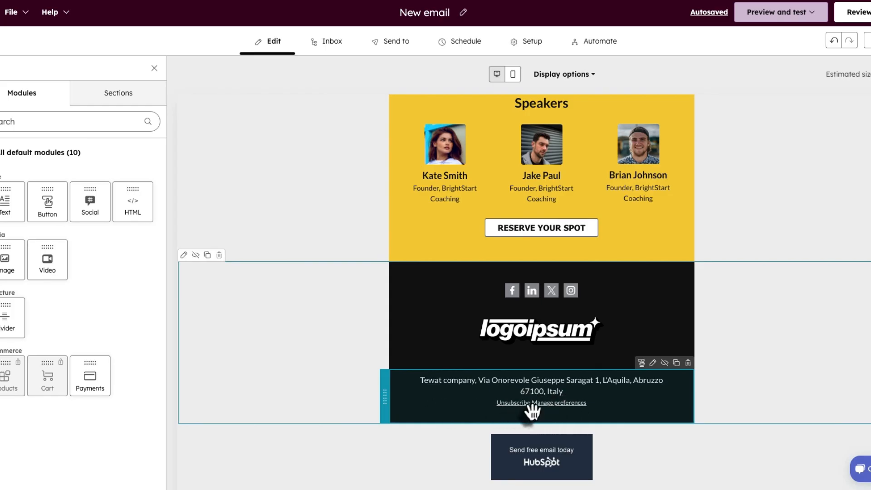
{"action": "left_click", "coordinate": [527, 42]}
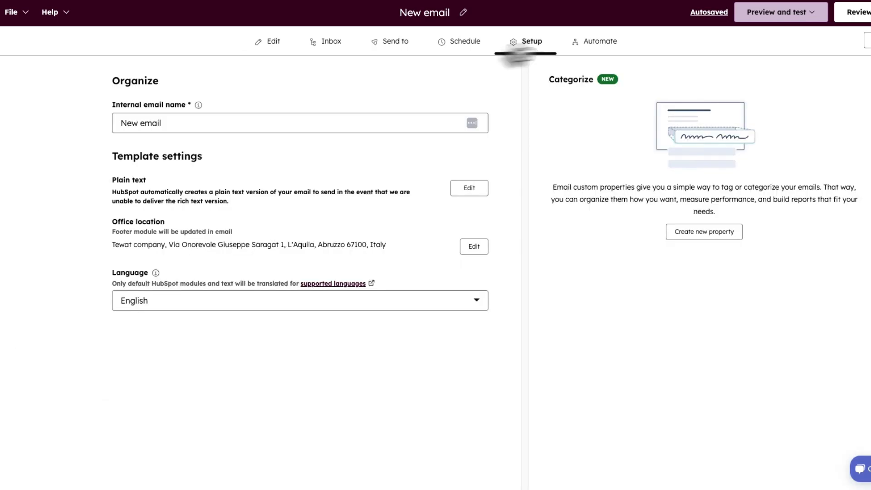
{"action": "left_click", "coordinate": [274, 41]}
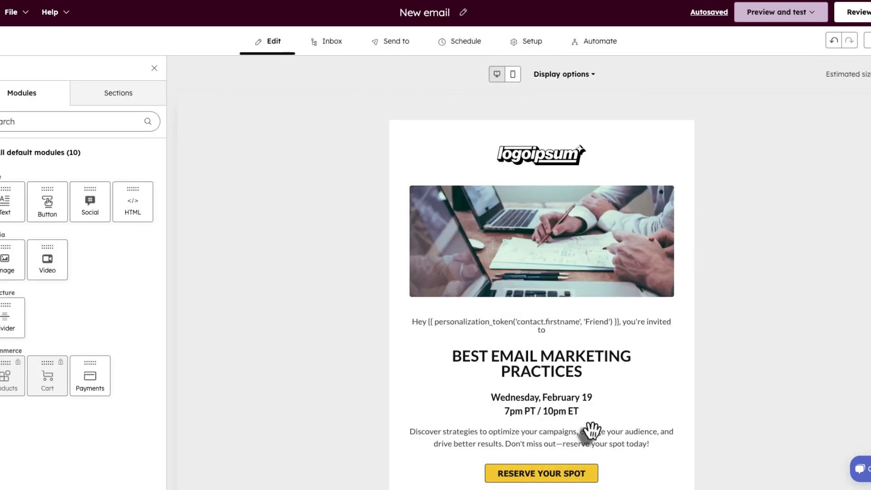
{"action": "scroll", "coordinate": [560, 424], "scroll_direction": "down", "scroll_amount": 10}
{"action": "scroll", "coordinate": [591, 416], "scroll_direction": "down", "scroll_amount": 8}
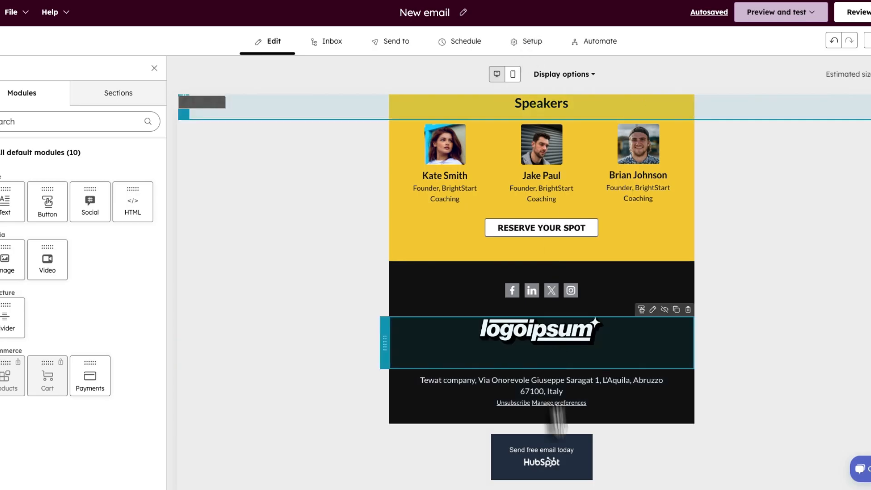
- Look over the Setup tab's automation, send time, recipients and subject line settings
{"action": "left_click", "coordinate": [537, 42]}
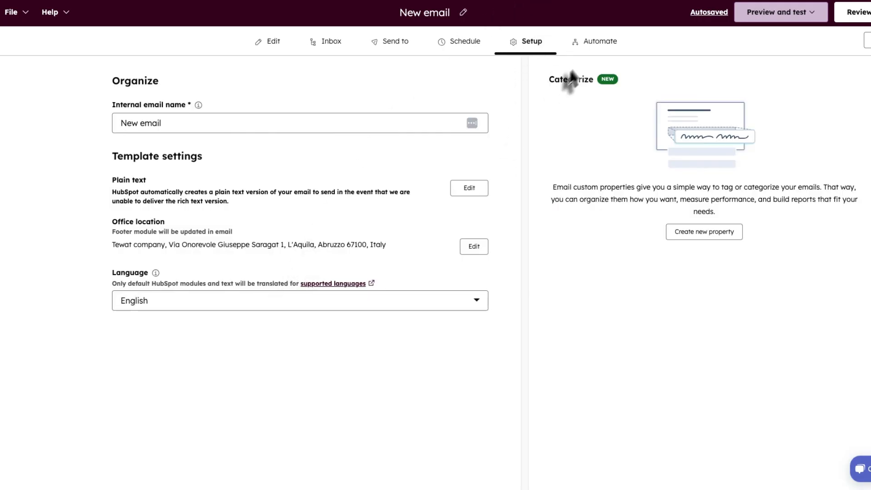
{"action": "left_click", "coordinate": [593, 52]}
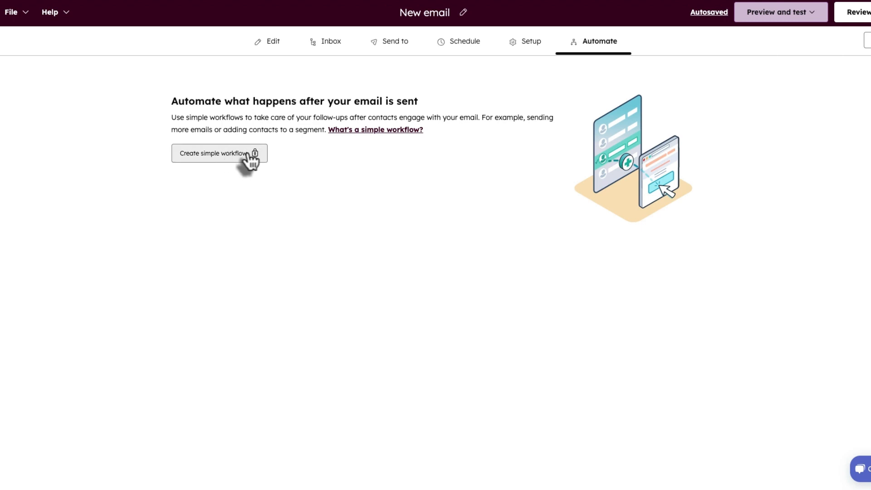
{"action": "left_click", "coordinate": [522, 53]}
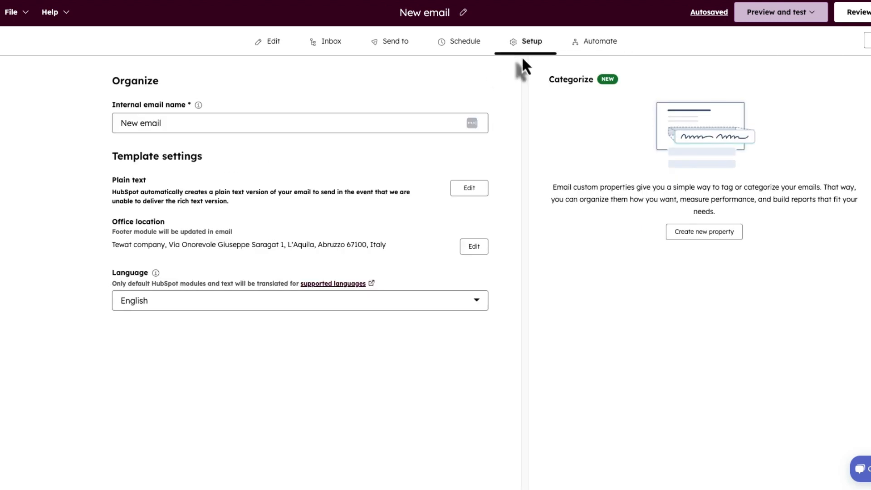
{"action": "left_click", "coordinate": [434, 52]}
{"action": "left_click", "coordinate": [402, 53]}
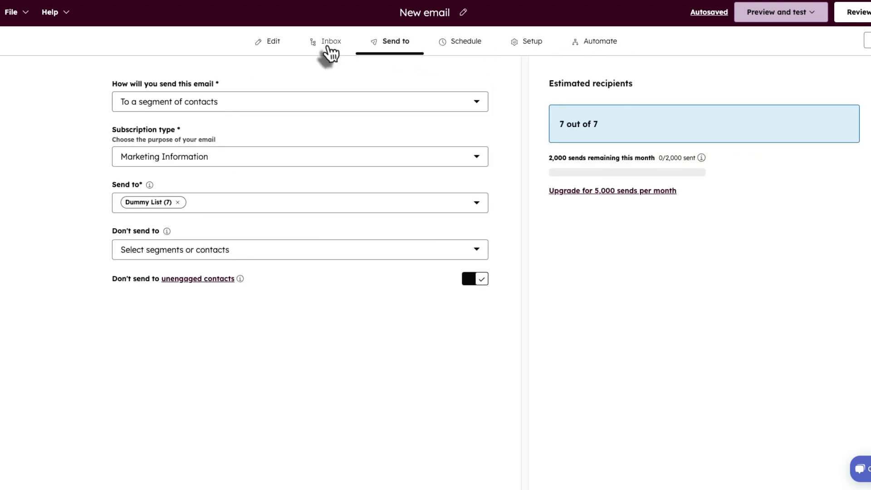
{"action": "left_click", "coordinate": [333, 50]}
{"action": "left_click", "coordinate": [456, 53]}
{"action": "left_click", "coordinate": [530, 53]}
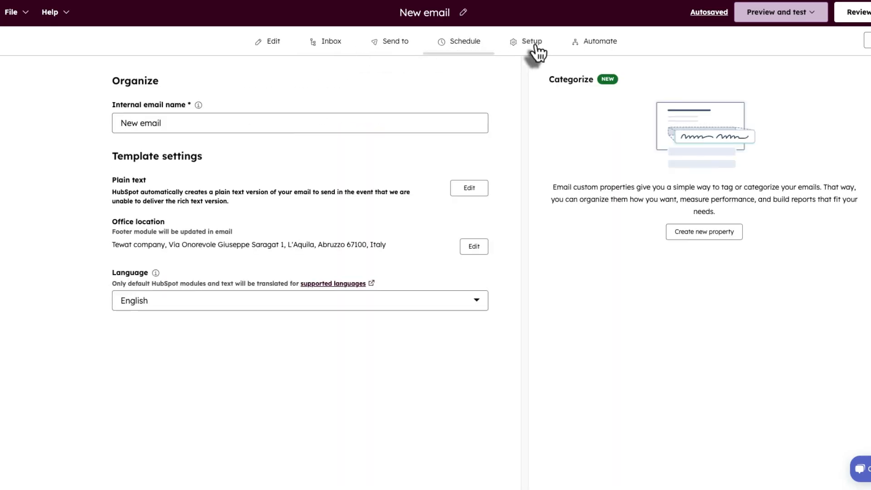
{"action": "left_click", "coordinate": [778, 17]}
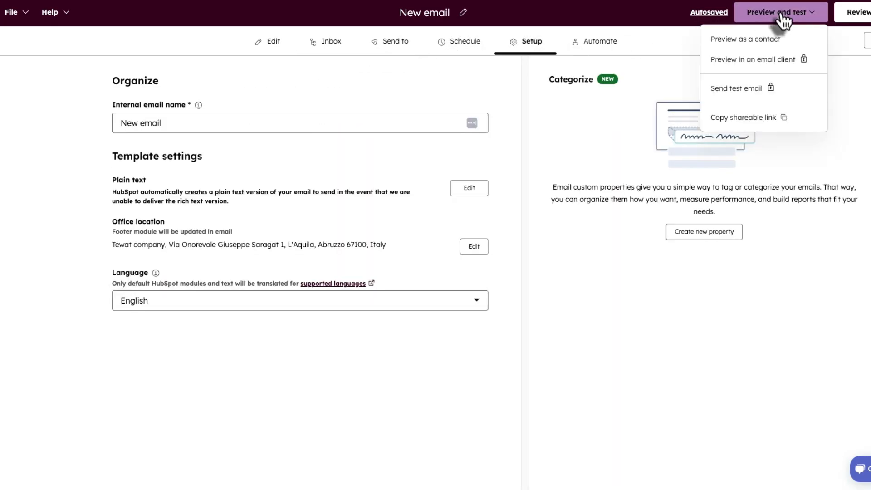
- Preview the email as the first listed contact and check the greeting
{"action": "left_click", "coordinate": [741, 40]}
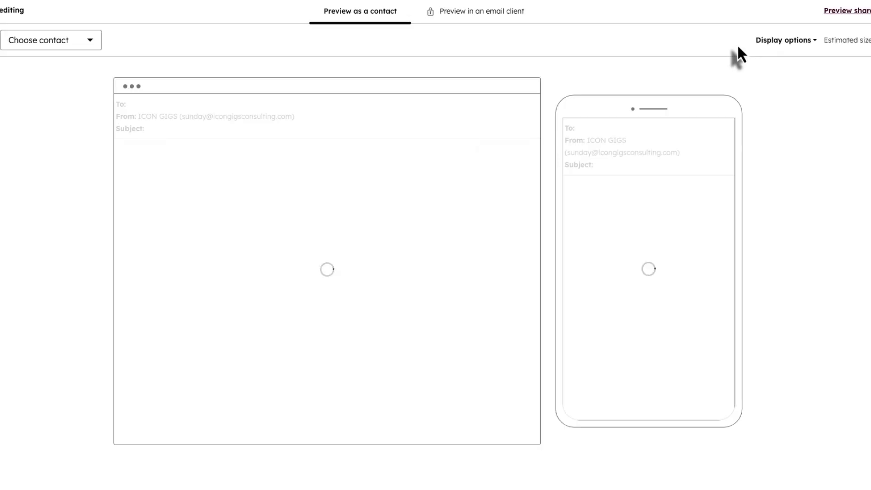
{"action": "scroll", "coordinate": [692, 260], "scroll_direction": "down", "scroll_amount": 15}
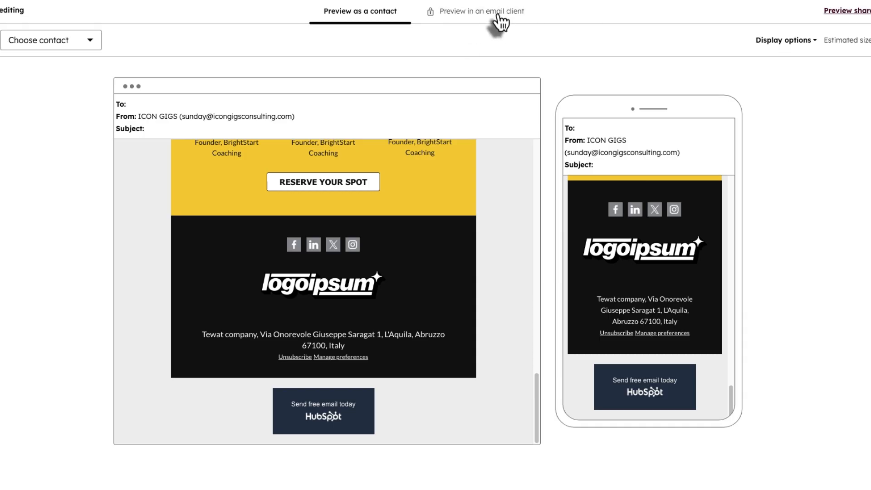
{"action": "scroll", "coordinate": [420, 181], "scroll_direction": "up", "scroll_amount": 15}
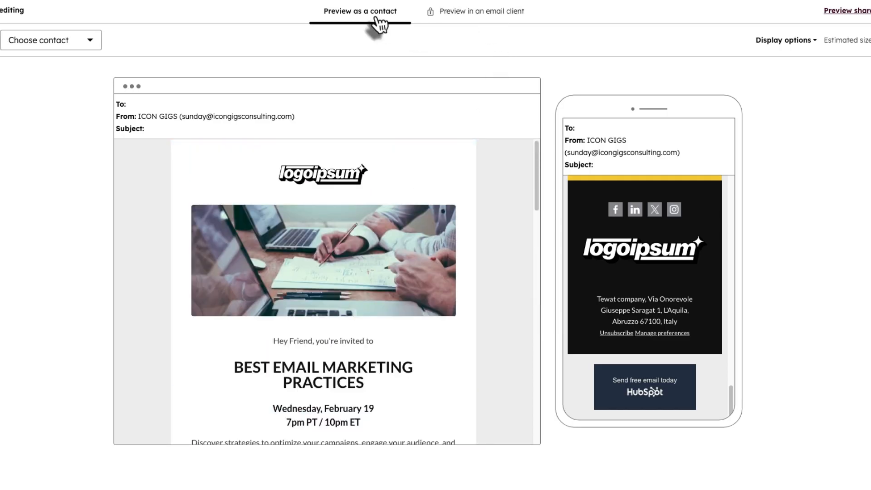
{"action": "left_click", "coordinate": [34, 42]}
{"action": "left_click", "coordinate": [42, 117]}
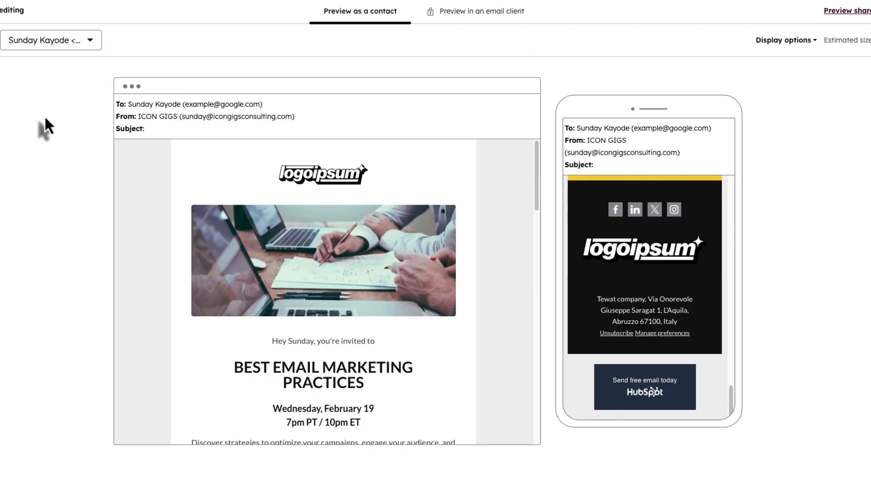
{"action": "scroll", "coordinate": [273, 229], "scroll_direction": "down", "scroll_amount": 4}
{"action": "scroll", "coordinate": [272, 230], "scroll_direction": "up", "scroll_amount": 1}
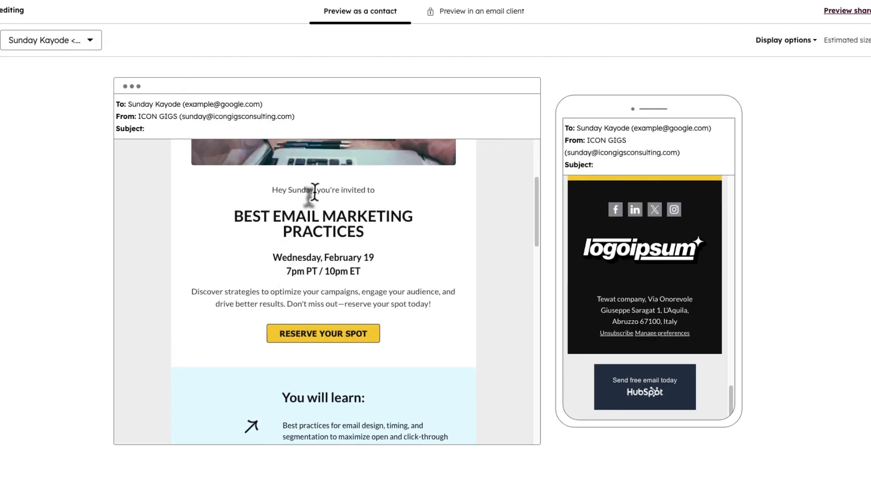
- Preview the email as three more contacts, then return to editing
{"action": "left_click", "coordinate": [53, 46]}
{"action": "left_click", "coordinate": [44, 135]}
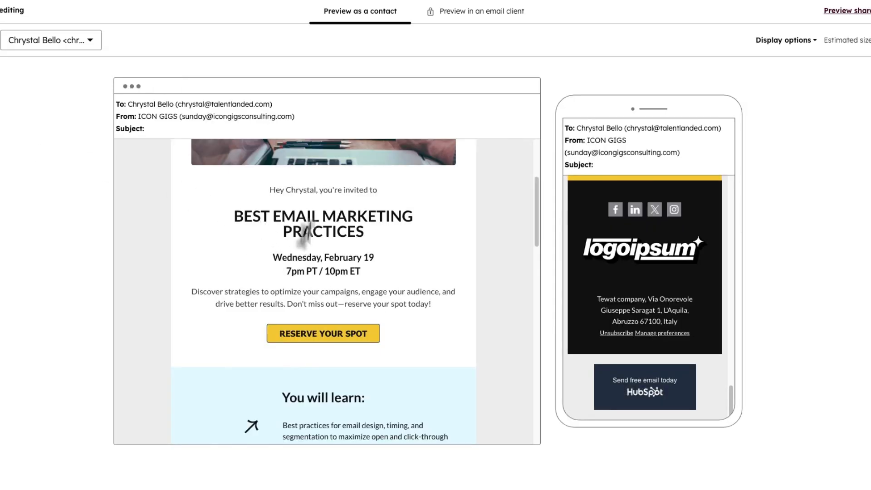
{"action": "left_click", "coordinate": [65, 53]}
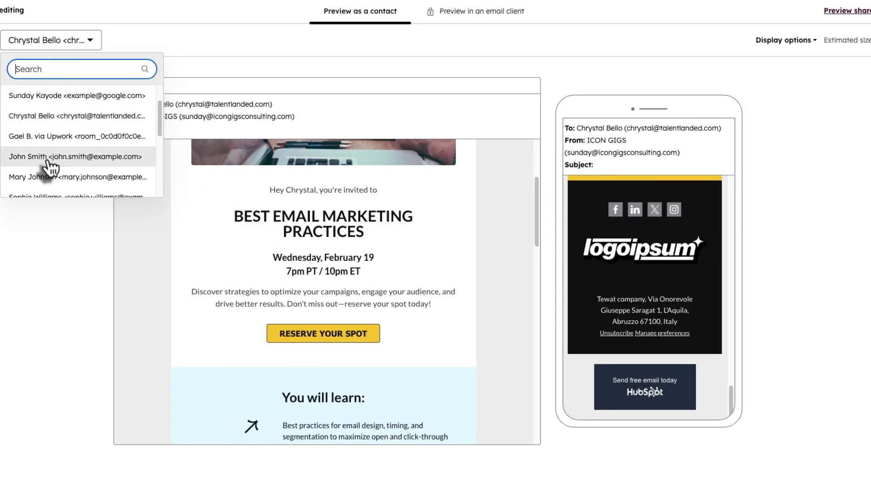
{"action": "left_click", "coordinate": [44, 138]}
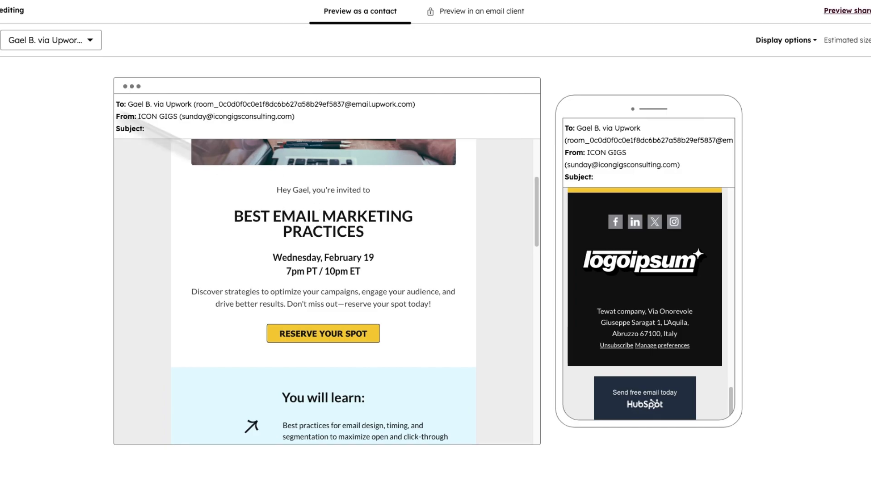
{"action": "left_click", "coordinate": [50, 45]}
{"action": "left_click", "coordinate": [40, 156]}
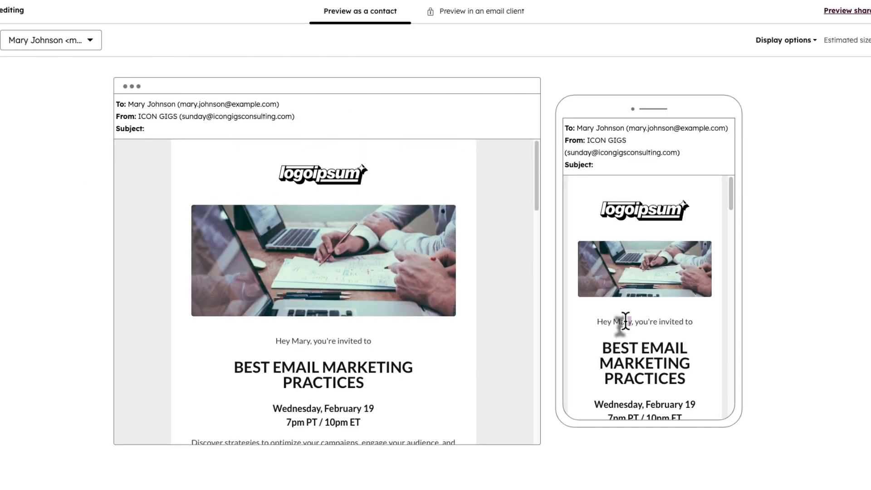
{"action": "left_click", "coordinate": [7, 10]}
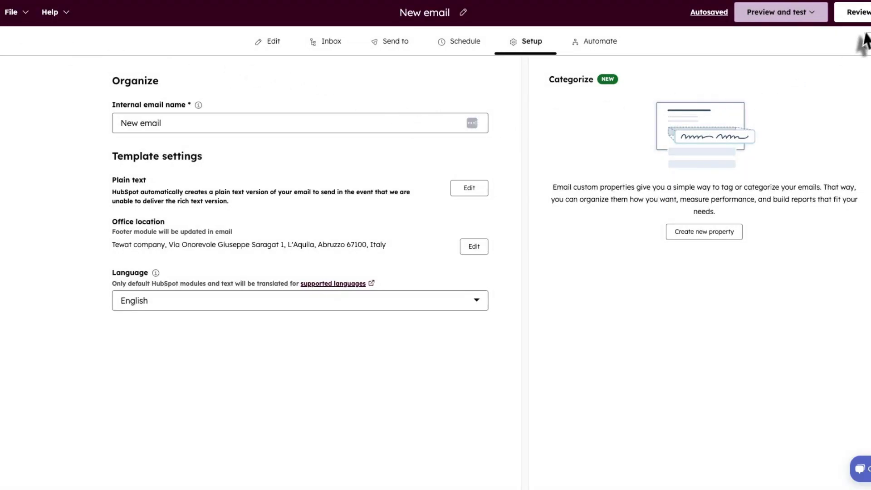
- Open Review and send and read the missing subject line warning
{"action": "left_click", "coordinate": [857, 13]}
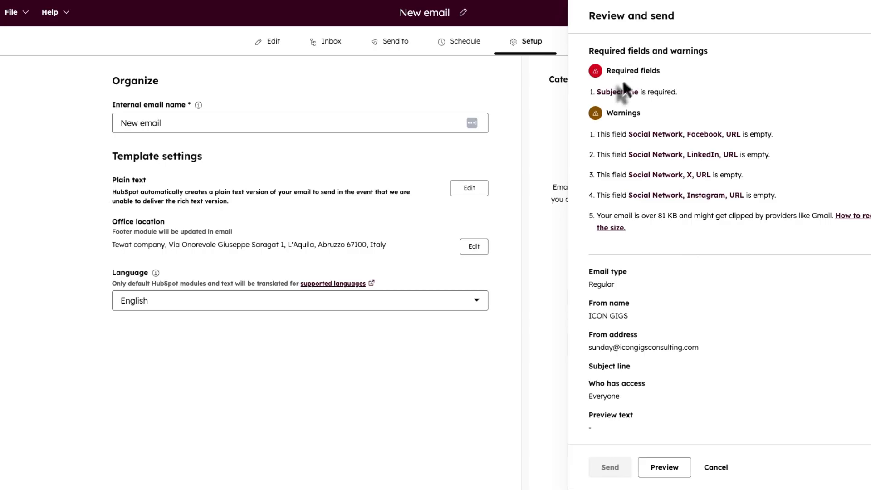
{"action": "scroll", "coordinate": [684, 260], "scroll_direction": "down", "scroll_amount": 4}
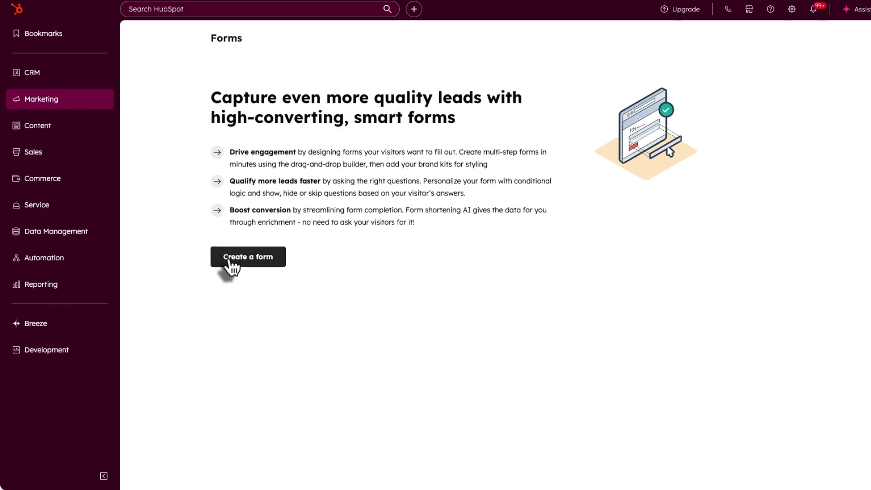
- Create a new blank form without the tutorial, then return to the Forms list
{"action": "left_click", "coordinate": [69, 104]}
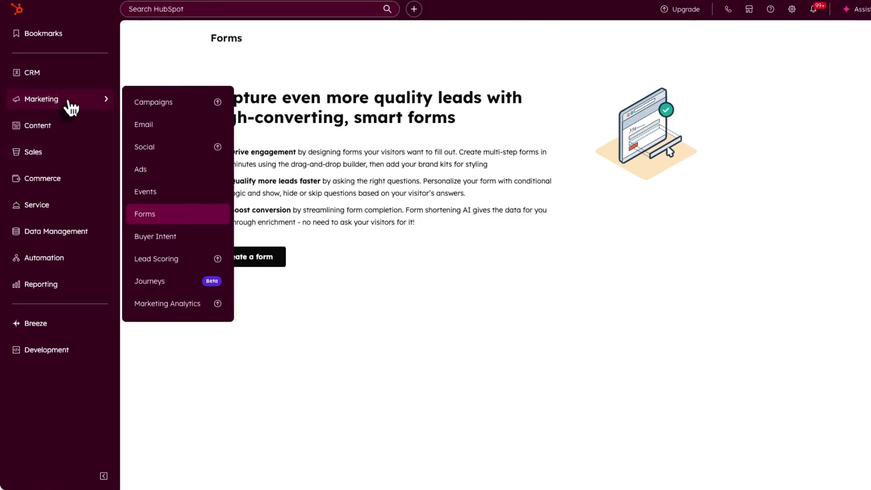
{"action": "left_click", "coordinate": [163, 220]}
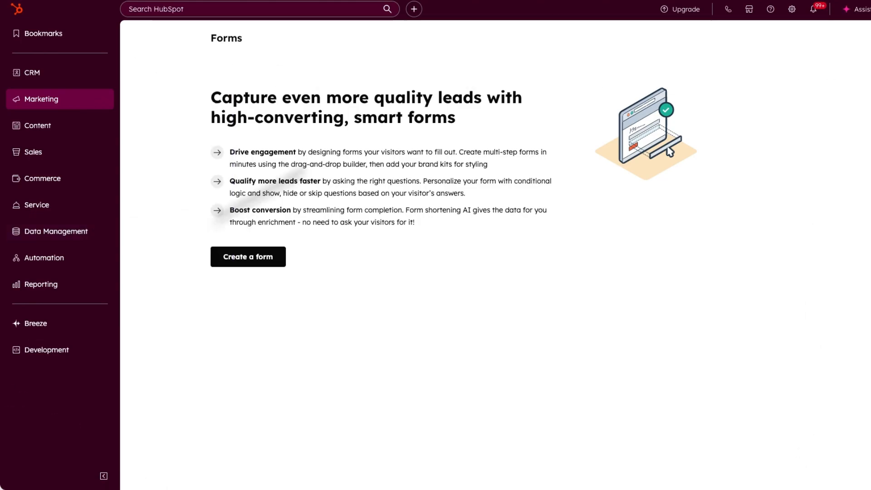
{"action": "left_click", "coordinate": [247, 261]}
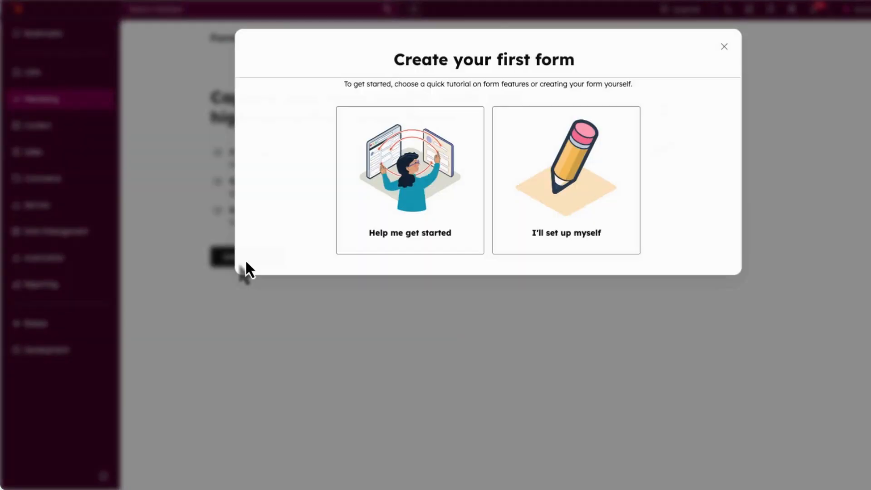
{"action": "left_click", "coordinate": [563, 212]}
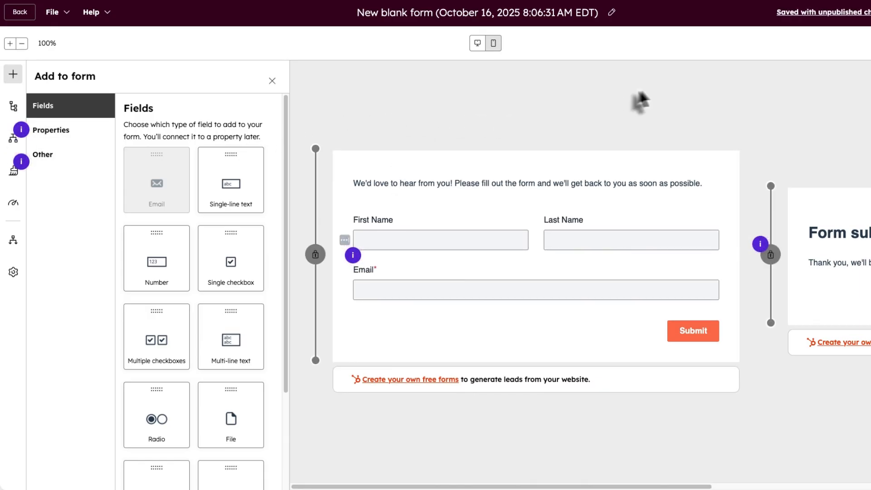
{"action": "left_click", "coordinate": [500, 205]}
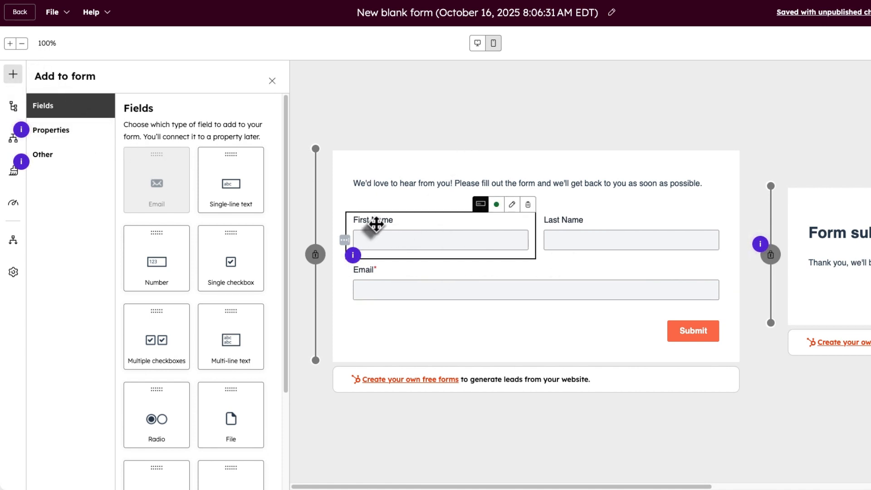
{"action": "left_click", "coordinate": [796, 13]}
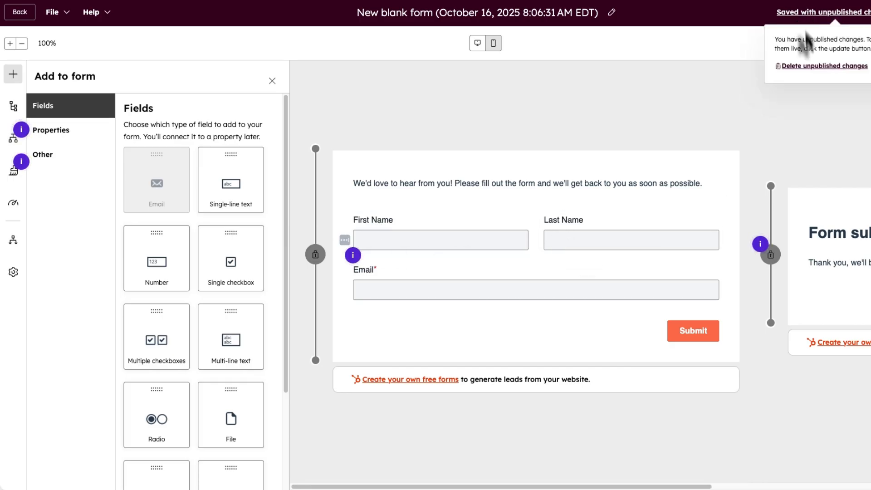
{"action": "left_click", "coordinate": [15, 12]}
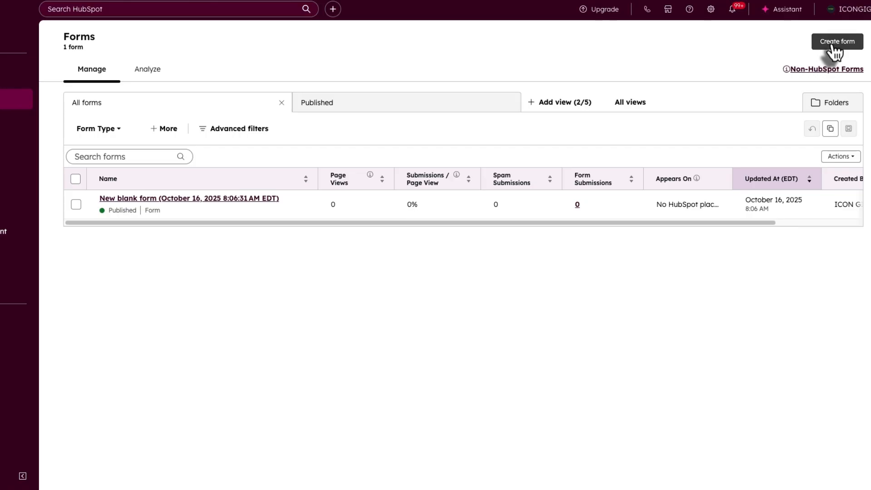
- Create a second form in the standard Form Editor from the blank template
{"action": "left_click", "coordinate": [833, 46]}
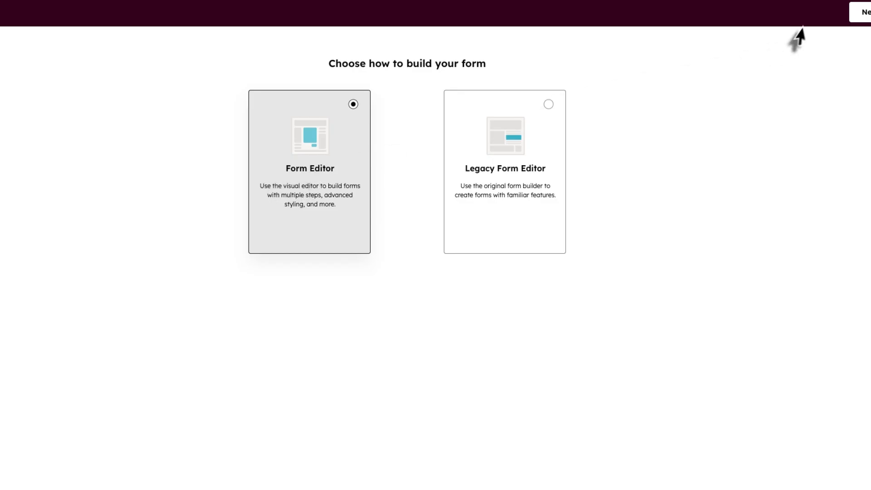
{"action": "left_click", "coordinate": [860, 13]}
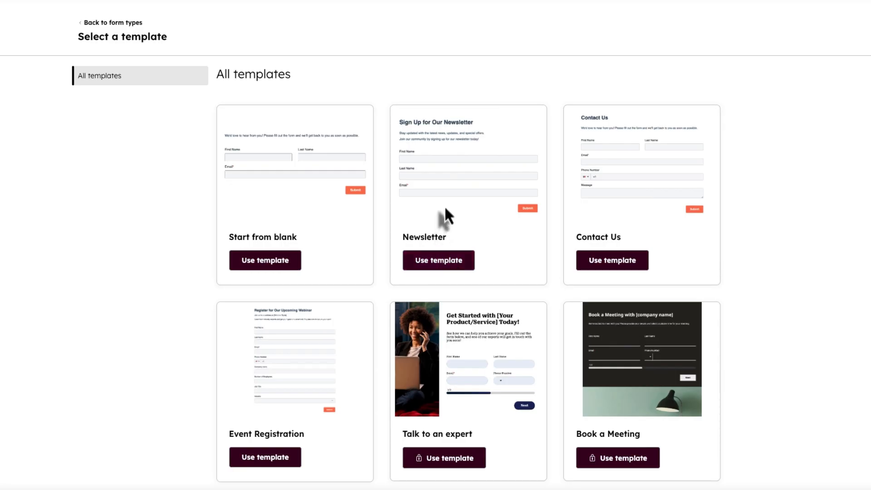
{"action": "scroll", "coordinate": [470, 212], "scroll_direction": "down", "scroll_amount": 5}
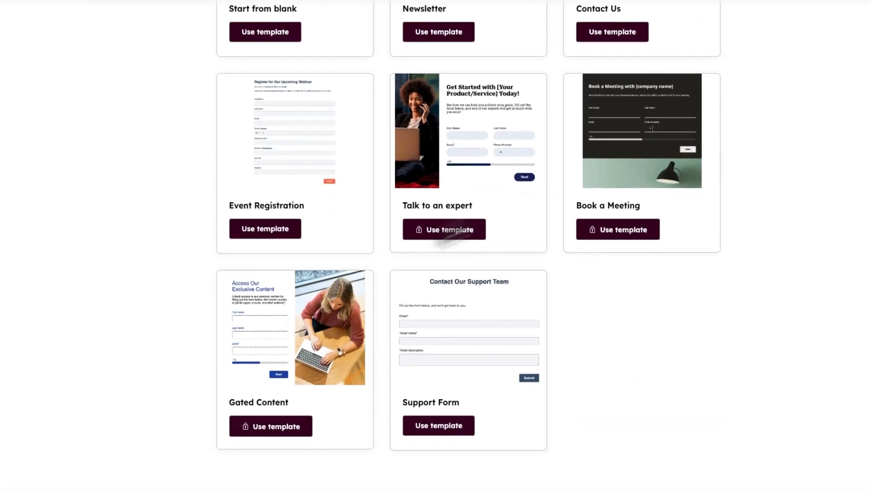
{"action": "scroll", "coordinate": [326, 238], "scroll_direction": "up", "scroll_amount": 5}
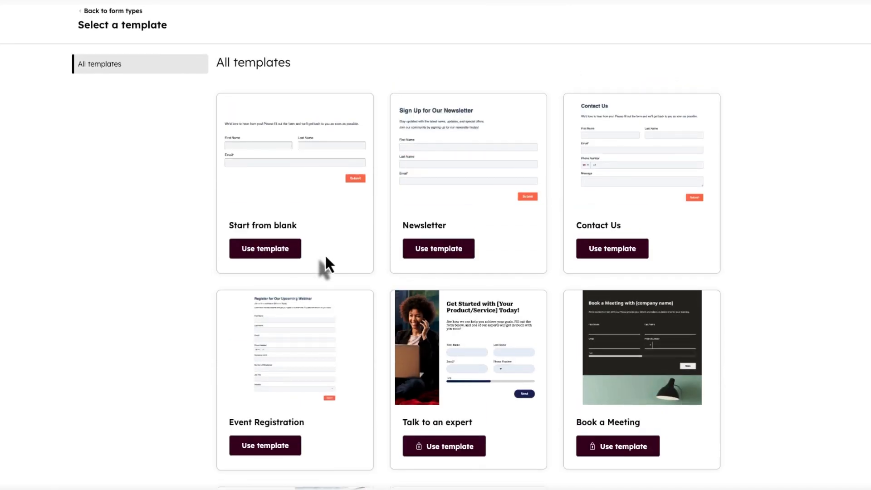
{"action": "left_click", "coordinate": [265, 252]}
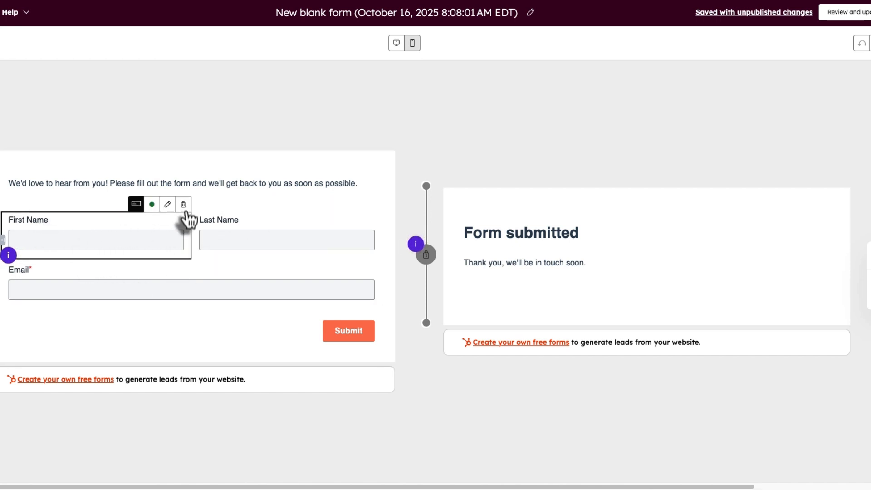
- Delete the First Name, Last Name and Email fields from the new form
{"action": "left_click", "coordinate": [183, 205]}
{"action": "left_click", "coordinate": [374, 204]}
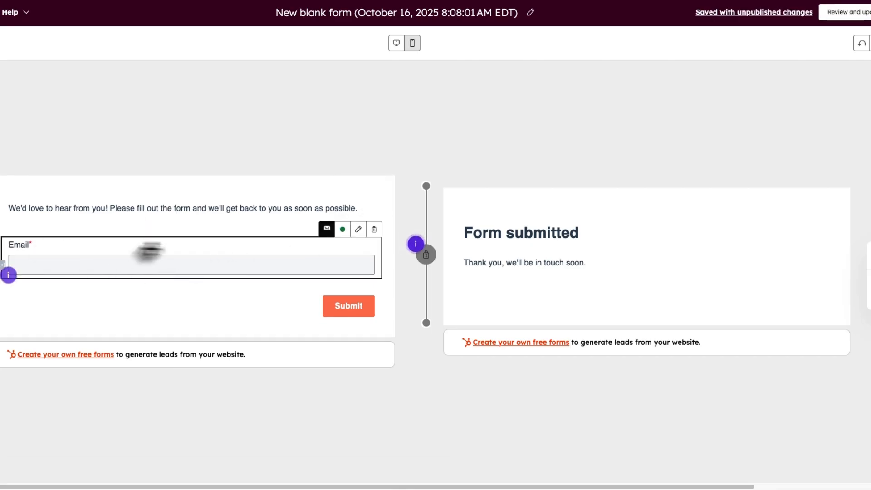
{"action": "left_click", "coordinate": [374, 229]}
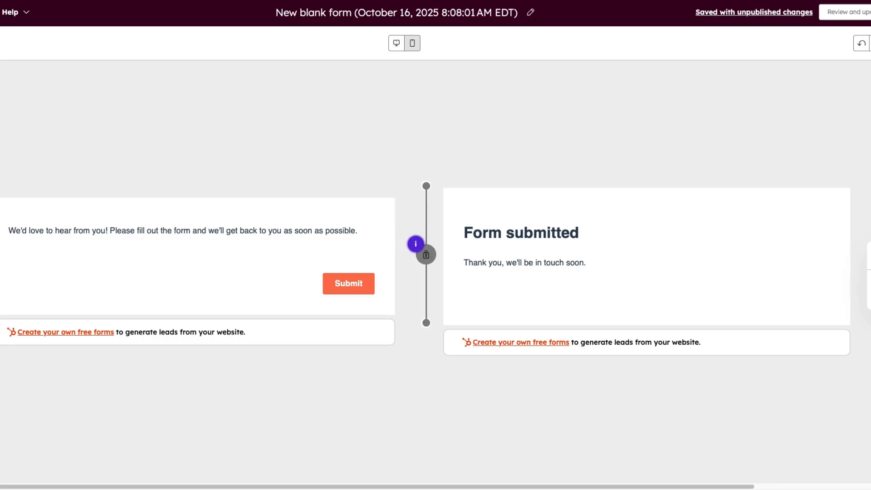
{"action": "left_click", "coordinate": [1, 77]}
{"action": "scroll", "coordinate": [78, 263], "scroll_direction": "down", "scroll_amount": 3}
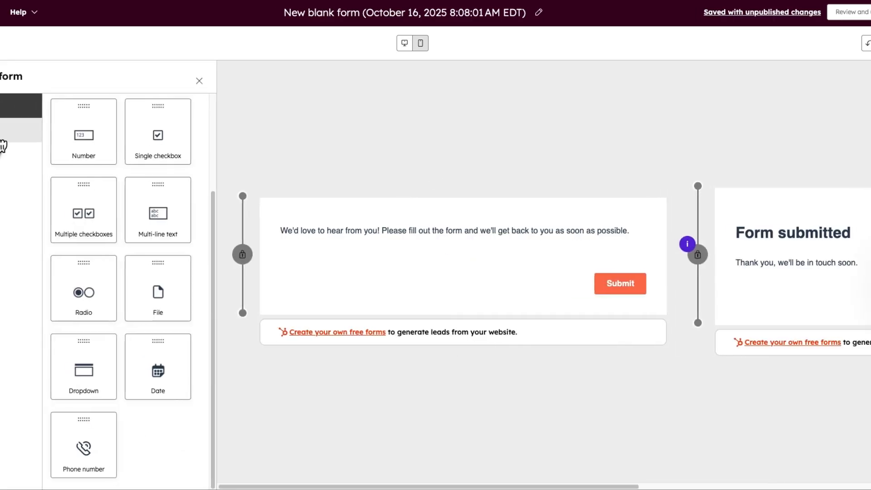
- Drag First Name, Last Name, Email and Phone Number properties onto the form
{"action": "left_click", "coordinate": [3, 136]}
{"action": "left_click_drag", "start_coordinate": [78, 213], "coordinate": [287, 240]}
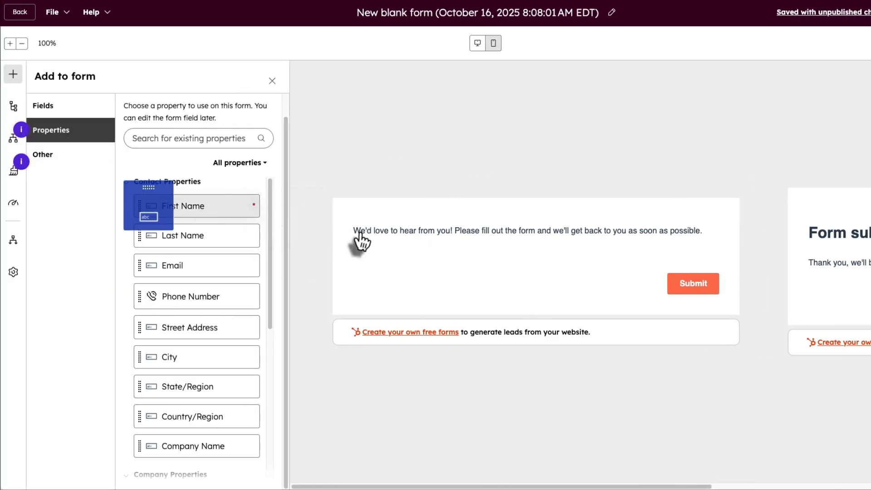
{"action": "left_click_drag", "start_coordinate": [361, 239], "coordinate": [366, 252]}
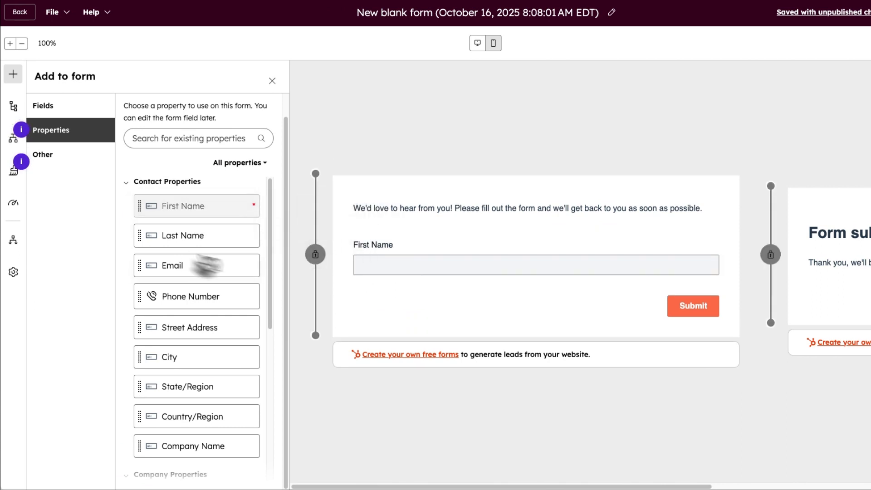
{"action": "left_click_drag", "start_coordinate": [173, 246], "coordinate": [722, 265]}
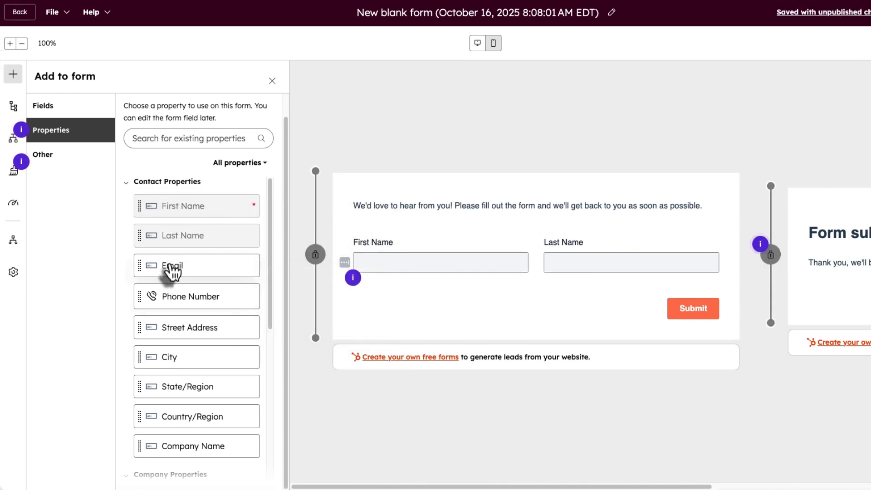
{"action": "left_click_drag", "start_coordinate": [171, 271], "coordinate": [443, 306]}
{"action": "left_click_drag", "start_coordinate": [155, 295], "coordinate": [665, 298]}
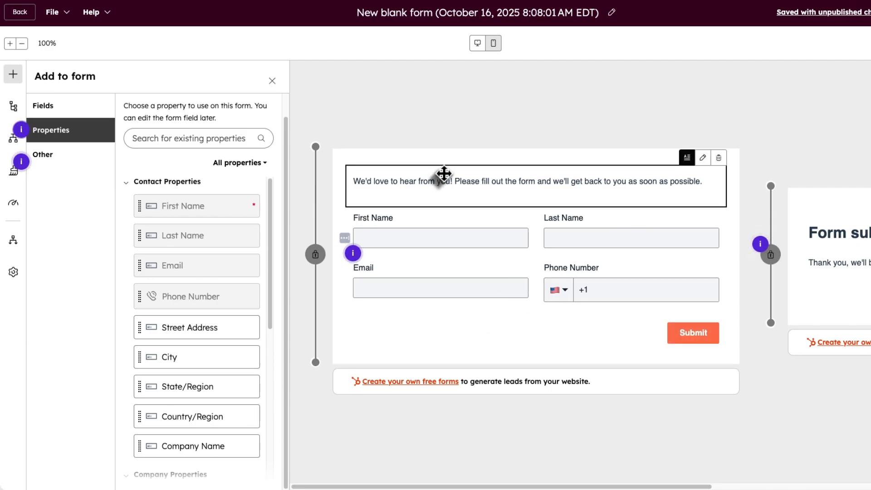
- Add the Company name field below the others and list the basic field types
{"action": "scroll", "coordinate": [154, 383], "scroll_direction": "down", "scroll_amount": 4}
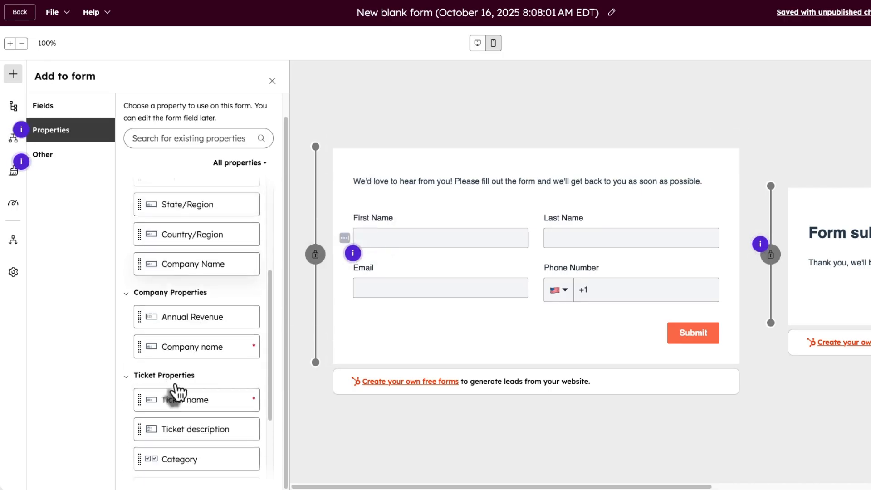
{"action": "scroll", "coordinate": [176, 406], "scroll_direction": "down", "scroll_amount": 2}
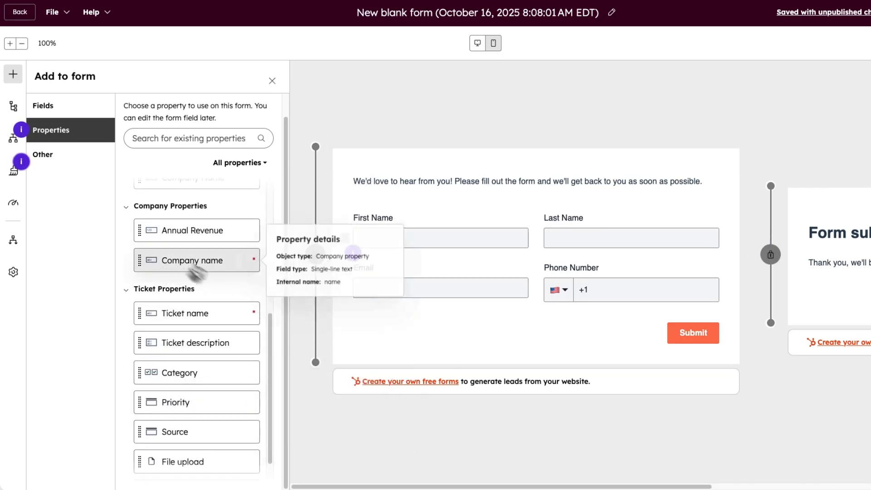
{"action": "left_click_drag", "start_coordinate": [195, 265], "coordinate": [401, 320]}
{"action": "scroll", "coordinate": [150, 236], "scroll_direction": "up", "scroll_amount": 6}
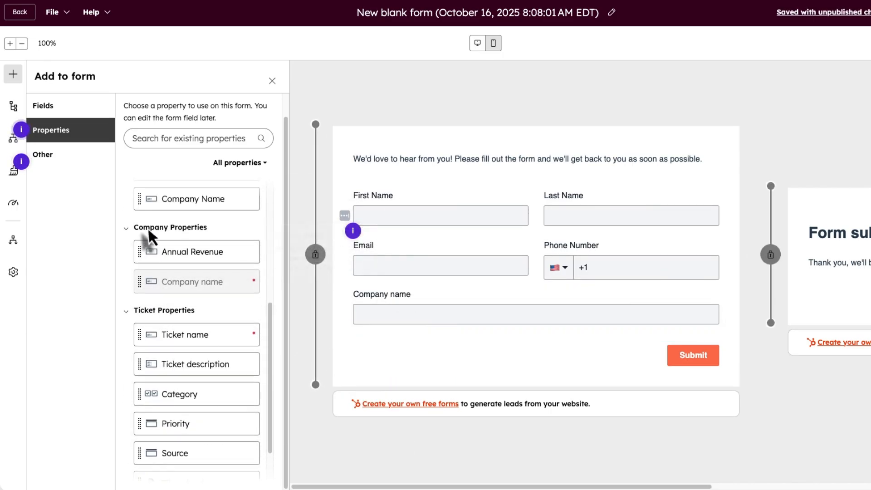
{"action": "scroll", "coordinate": [150, 236], "scroll_direction": "down", "scroll_amount": 3}
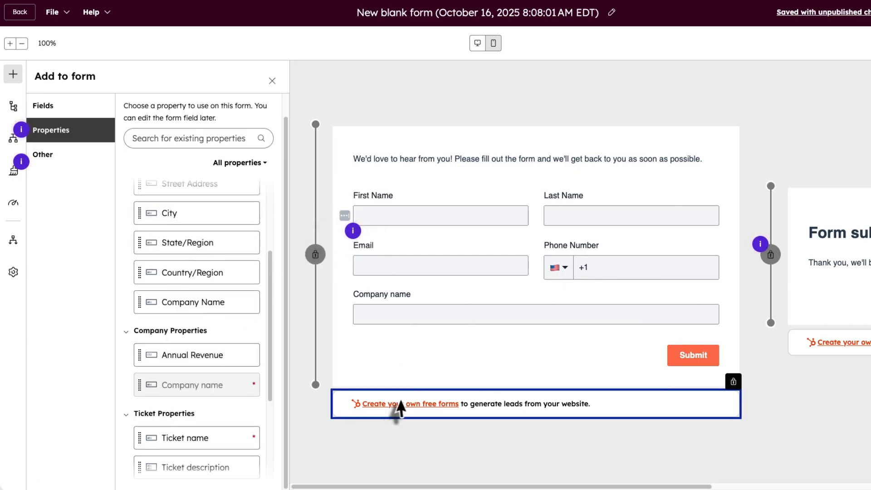
{"action": "scroll", "coordinate": [175, 278], "scroll_direction": "down", "scroll_amount": 3}
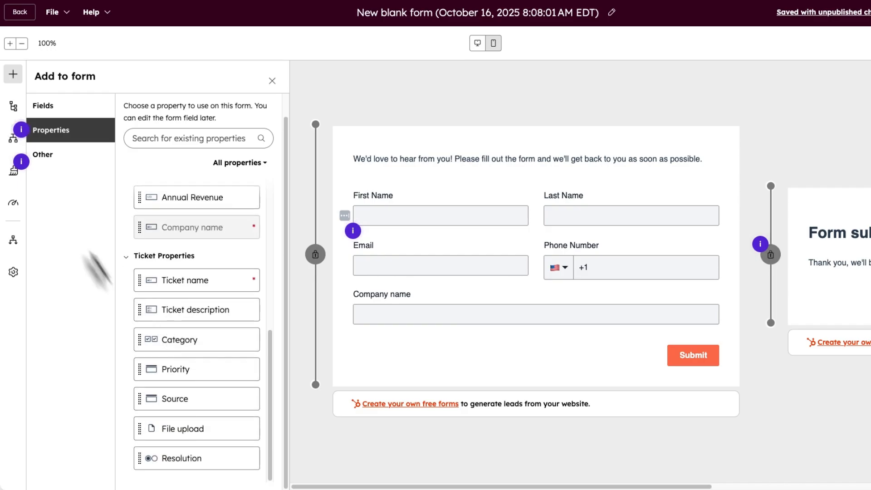
{"action": "left_click", "coordinate": [51, 109]}
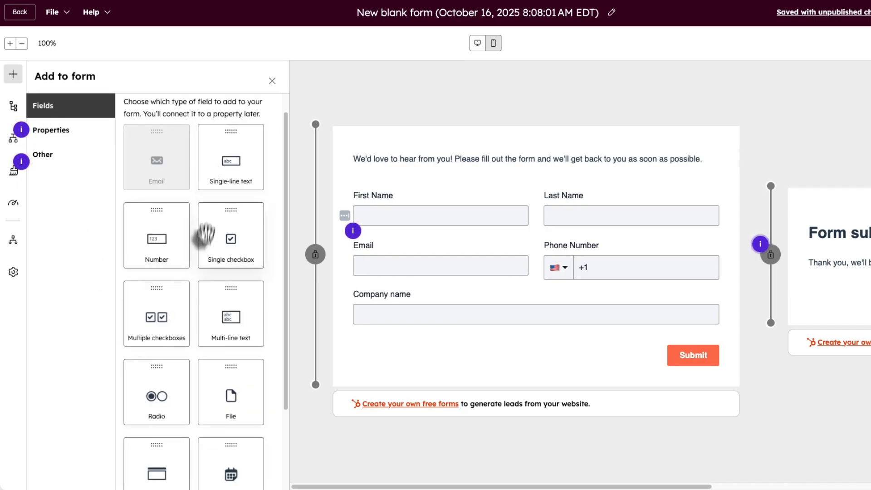
{"action": "scroll", "coordinate": [226, 356], "scroll_direction": "down", "scroll_amount": 1}
{"action": "scroll", "coordinate": [209, 331], "scroll_direction": "down", "scroll_amount": 3}
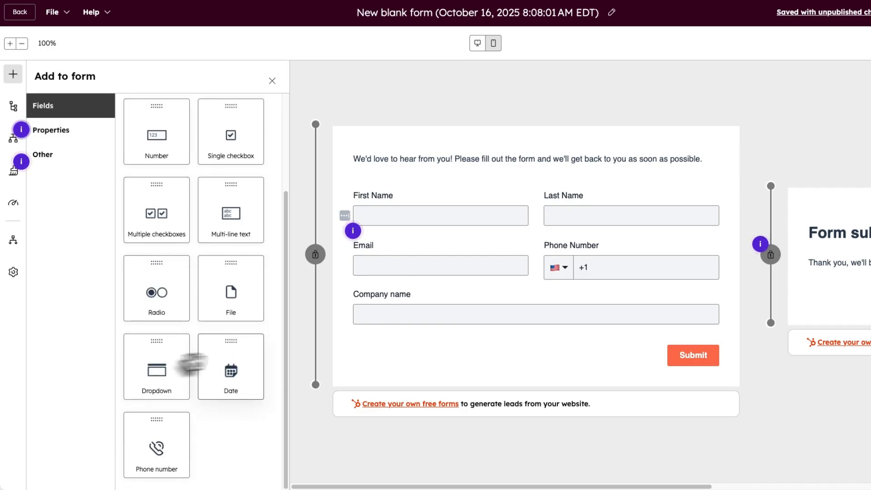
{"action": "scroll", "coordinate": [229, 208], "scroll_direction": "up", "scroll_amount": 4}
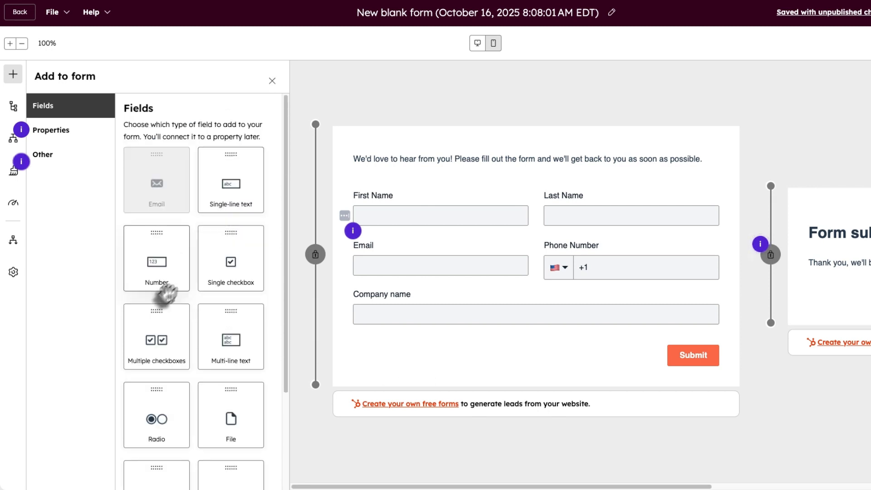
- Add a multiple-checkboxes field below Company name and start a new property for it
{"action": "left_click_drag", "start_coordinate": [165, 342], "coordinate": [389, 327]}
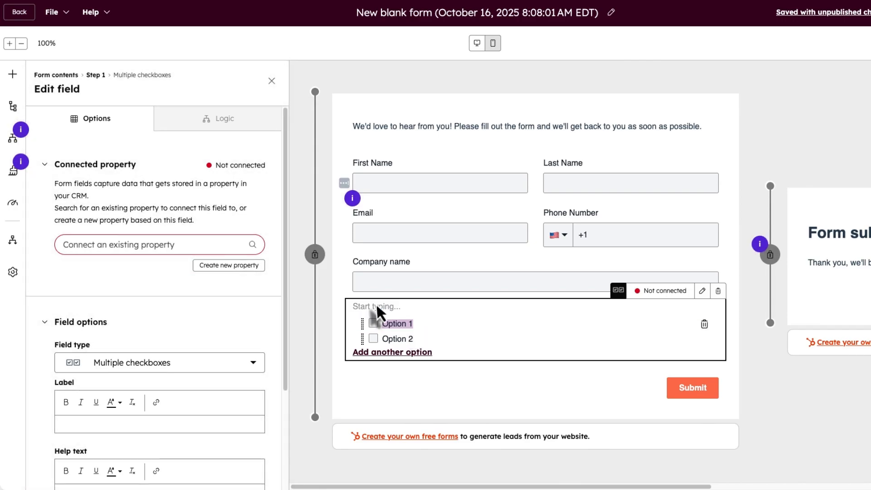
{"action": "left_click", "coordinate": [400, 324]}
{"action": "left_click", "coordinate": [403, 339]}
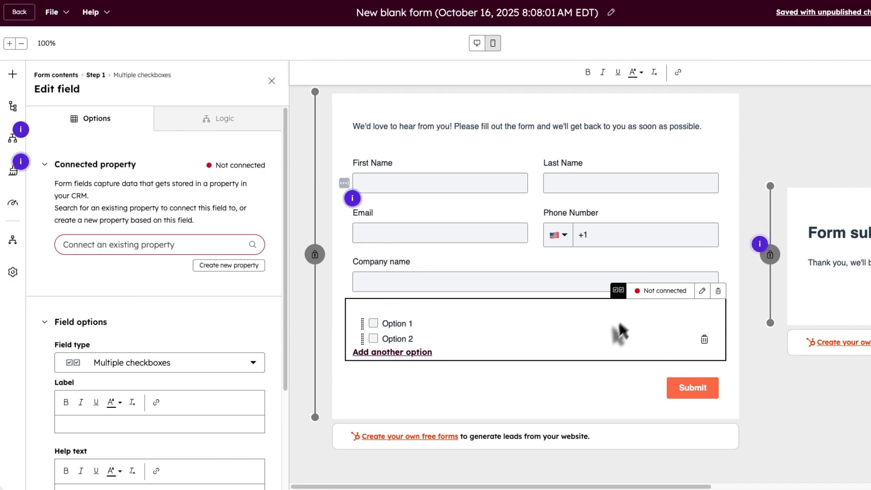
{"action": "left_click", "coordinate": [701, 292]}
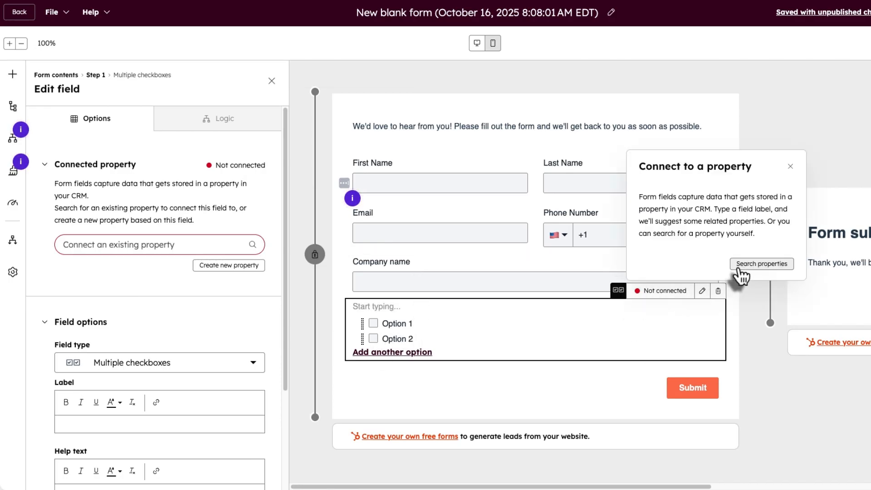
{"action": "left_click", "coordinate": [740, 268]}
{"action": "left_click", "coordinate": [240, 266]}
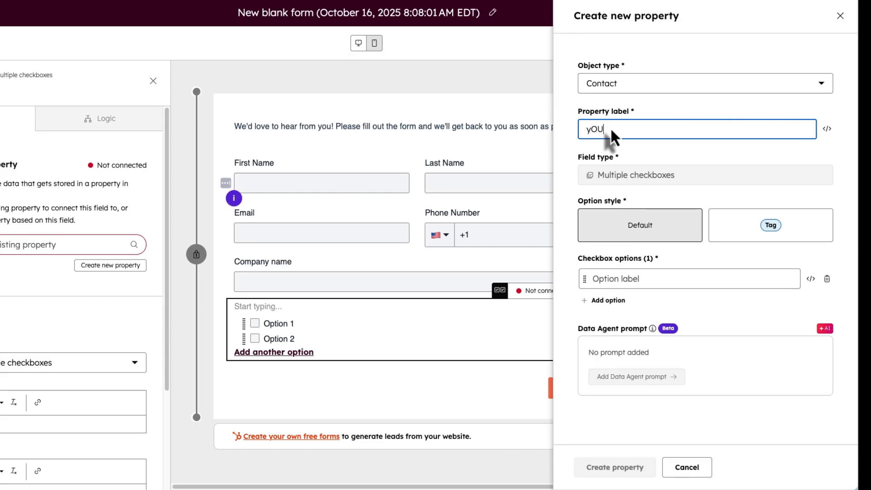
- Create the Your Request property with options New Patient, Existing Patient and Making Inquiry
{"action": "type", "text": "Your Request"}
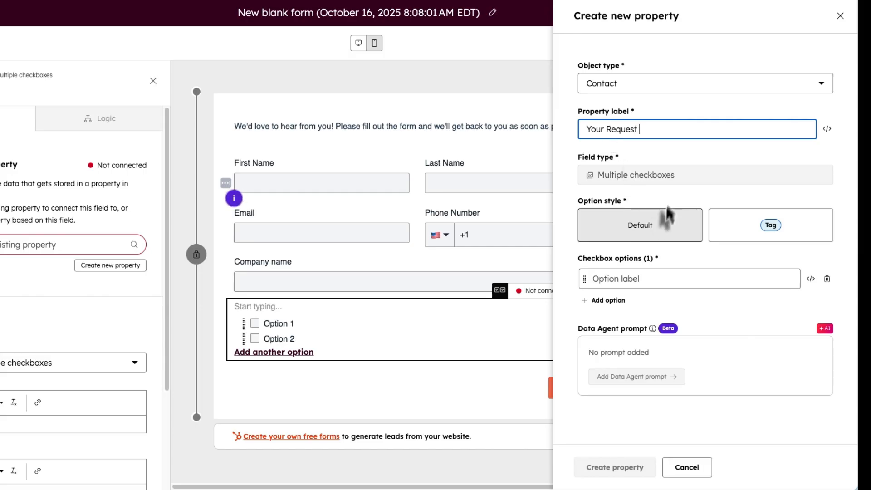
{"action": "left_click", "coordinate": [610, 279]}
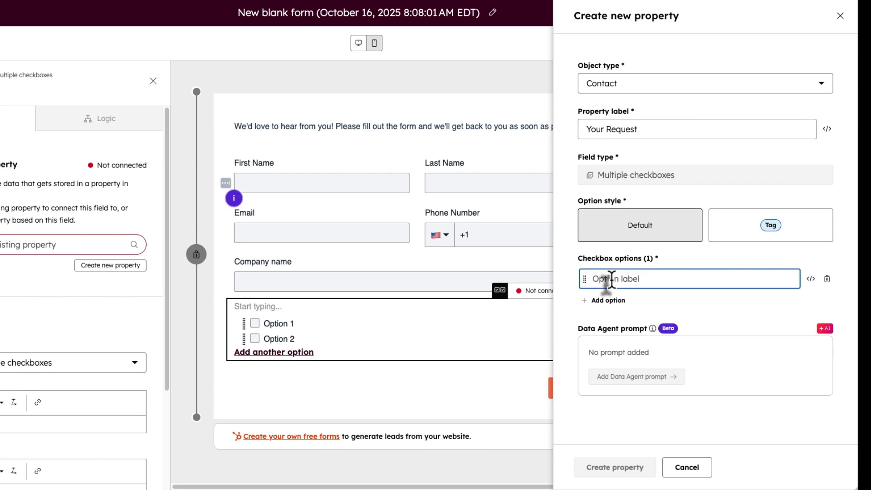
{"action": "type", "text": "New Patient"}
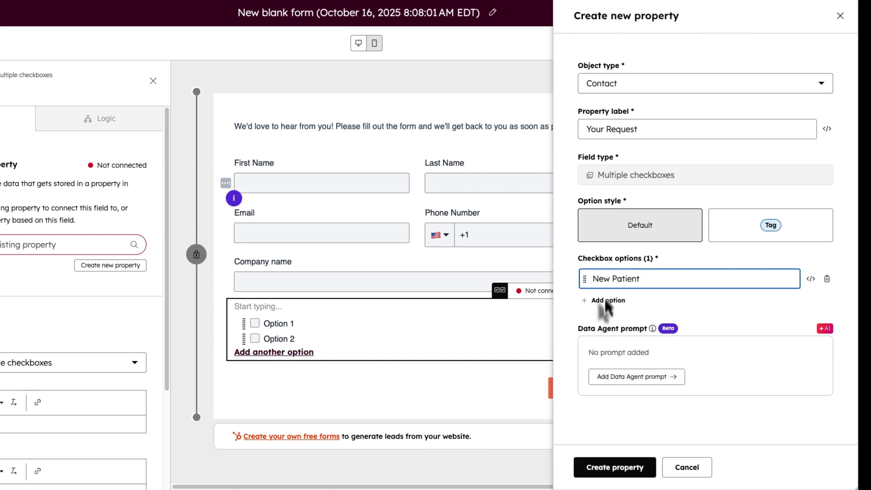
{"action": "left_click", "coordinate": [604, 300]}
{"action": "type", "text": "Existing Pateint"}
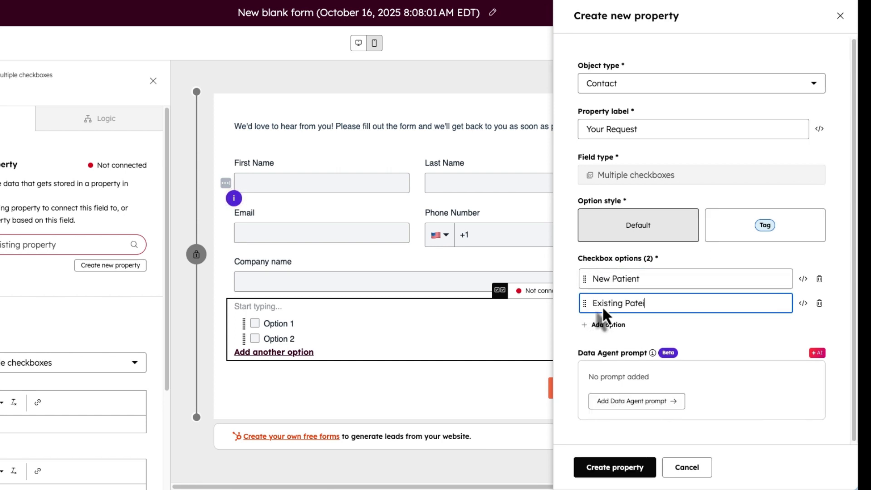
{"action": "key", "text": "BackSpace"}
{"action": "key", "text": "BackSpace"}
{"action": "key", "text": "BackSpace"}
{"action": "key", "text": "BackSpace"}
{"action": "key", "text": "BackSpace"}
{"action": "type", "text": "ient"}
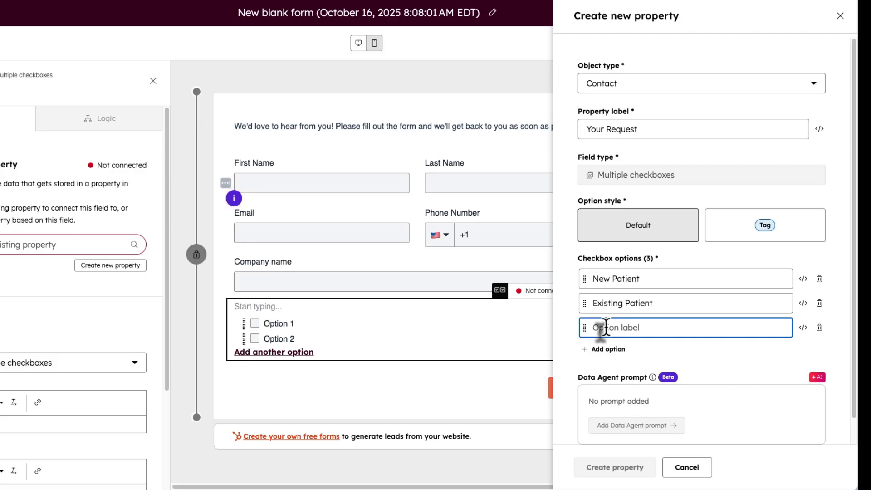
{"action": "type", "text": "Making Inquiry"}
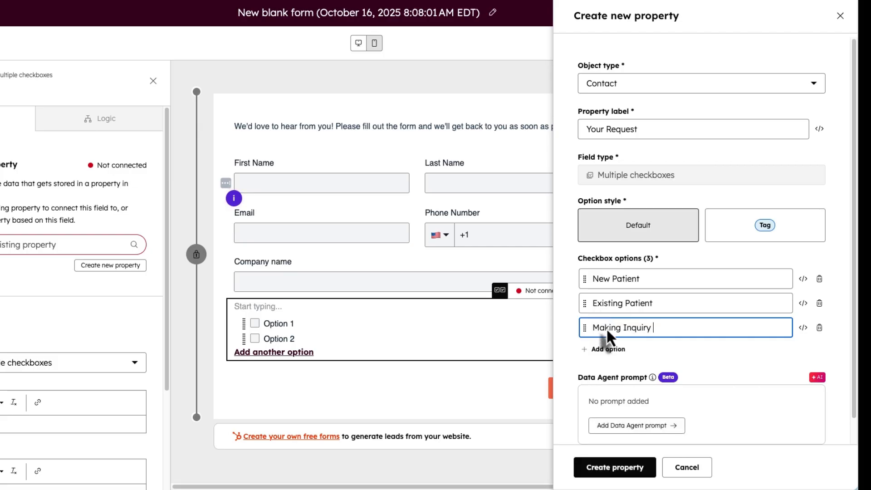
{"action": "left_click", "coordinate": [626, 469]}
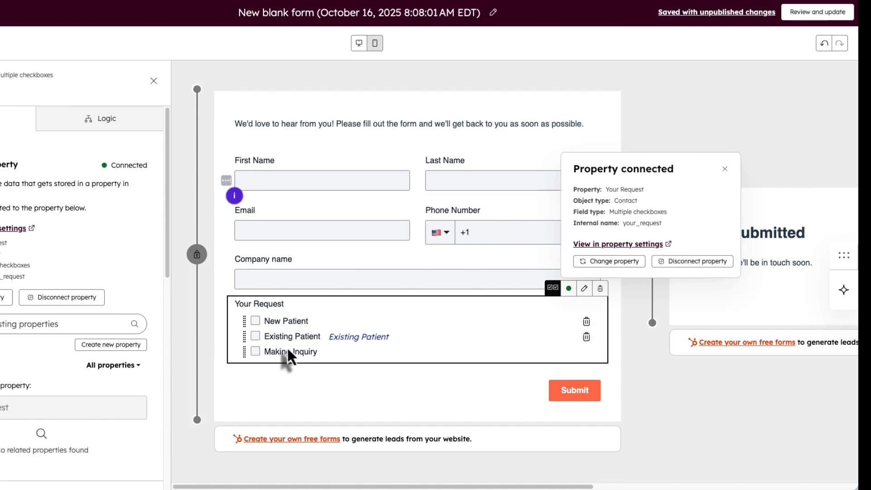
{"action": "left_click", "coordinate": [256, 326]}
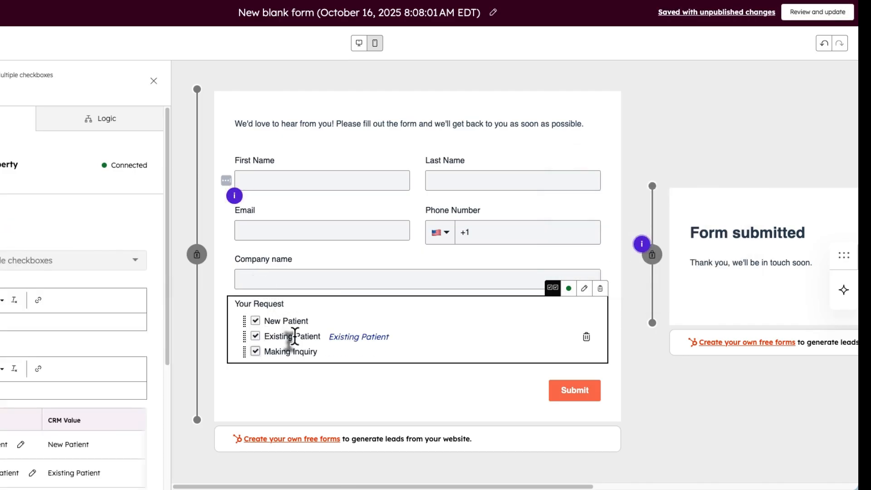
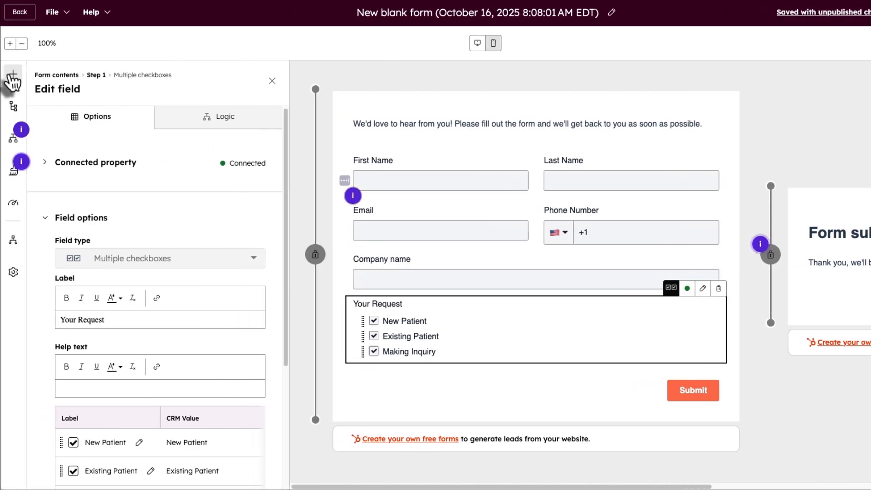
- Drag a File upload field onto the form below the Your Request checkboxes
{"action": "left_click", "coordinate": [13, 75]}
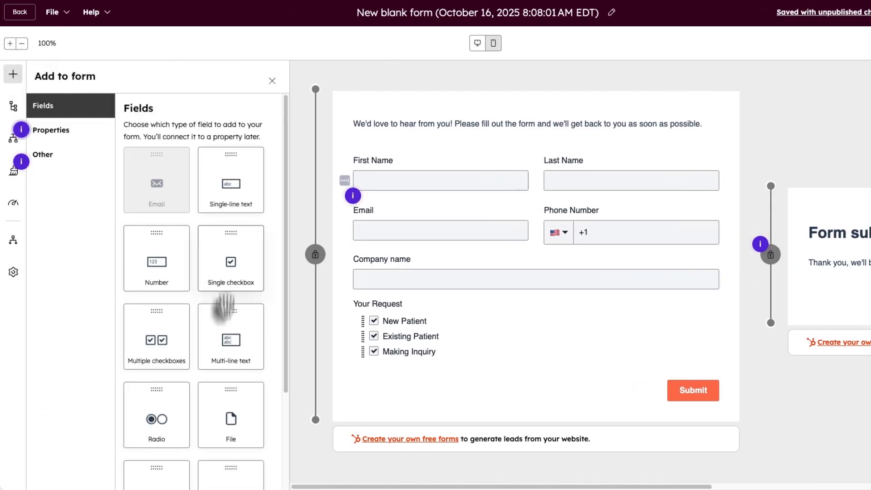
{"action": "scroll", "coordinate": [220, 318], "scroll_direction": "down", "scroll_amount": 3}
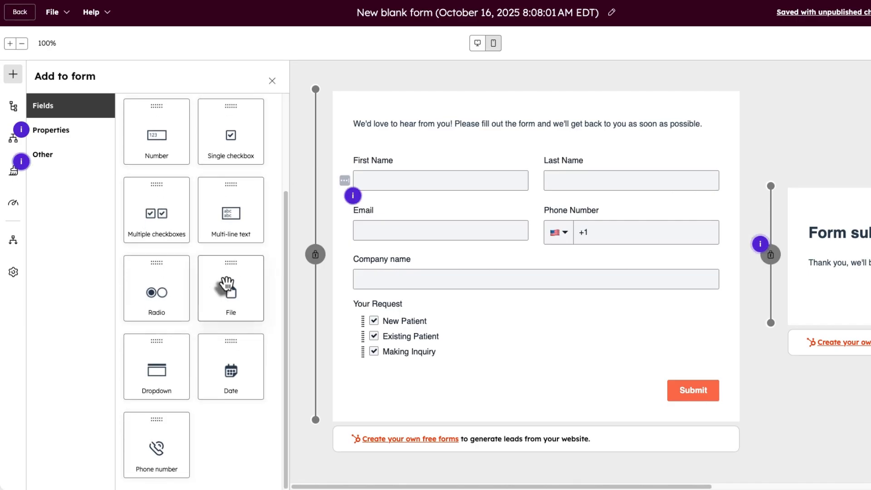
{"action": "left_click_drag", "start_coordinate": [229, 292], "coordinate": [421, 386]}
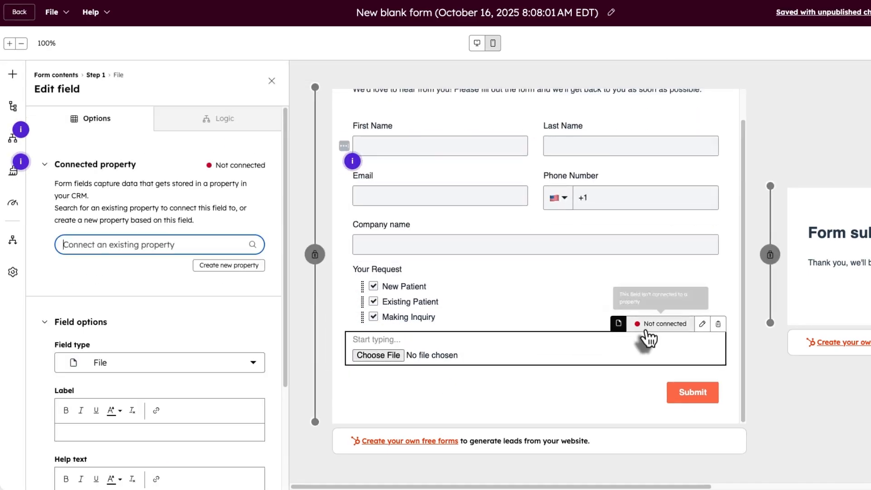
{"action": "scroll", "coordinate": [417, 133], "scroll_direction": "up", "scroll_amount": 1}
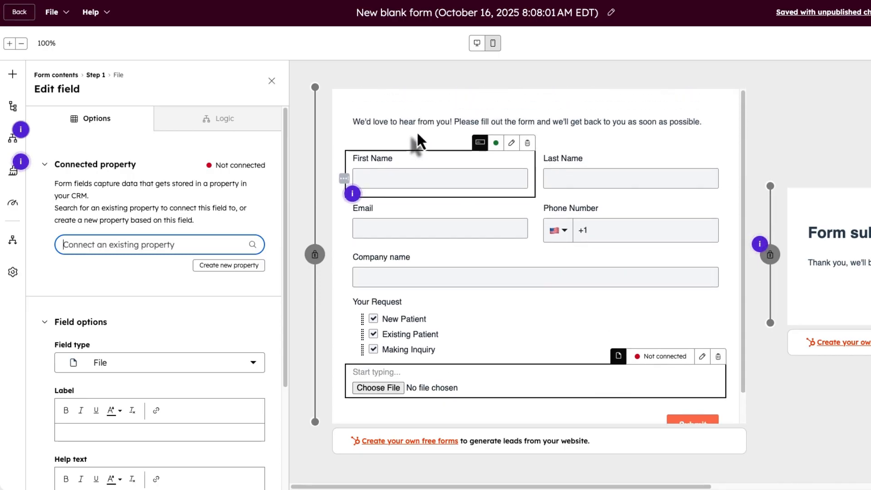
{"action": "scroll", "coordinate": [417, 131], "scroll_direction": "down", "scroll_amount": 1}
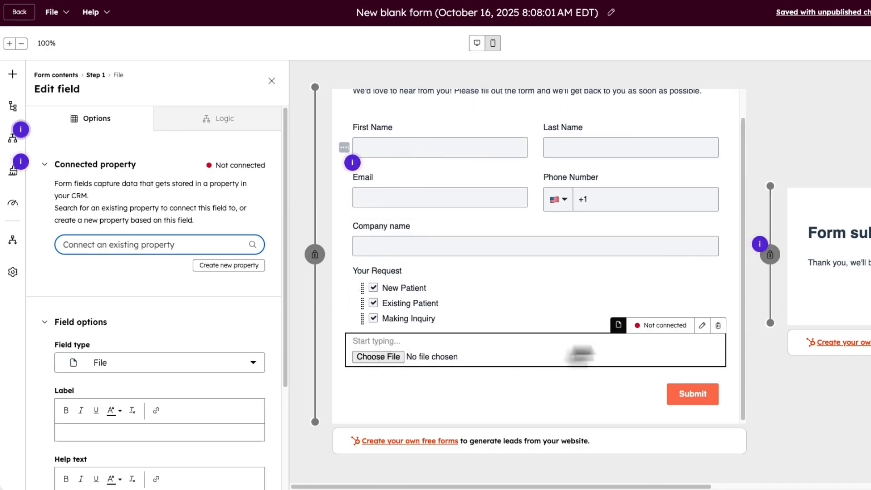
- Connect the file field to a new Contact property named 'Your Image'
{"action": "left_click", "coordinate": [670, 328]}
{"action": "left_click", "coordinate": [744, 301]}
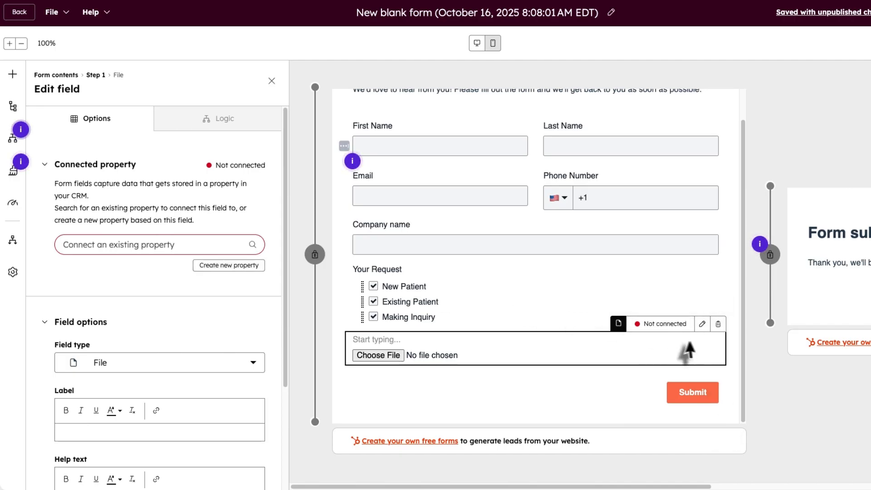
{"action": "left_click", "coordinate": [676, 325]}
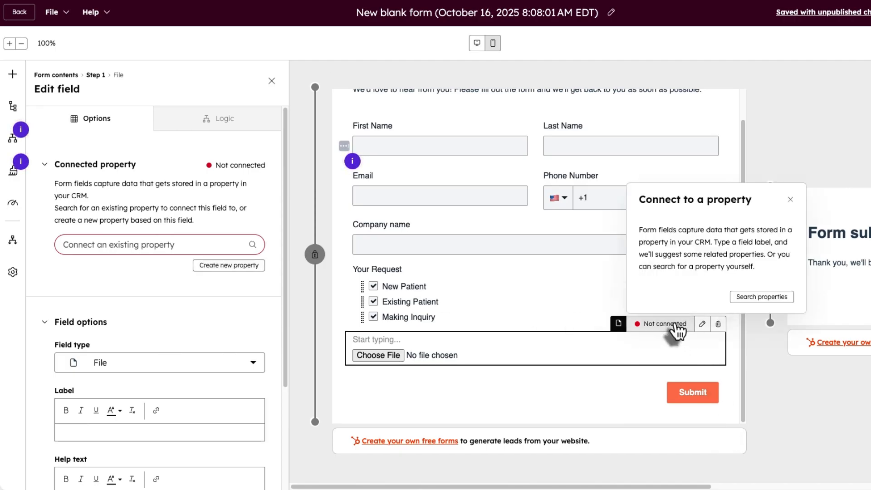
{"action": "left_click", "coordinate": [762, 297]}
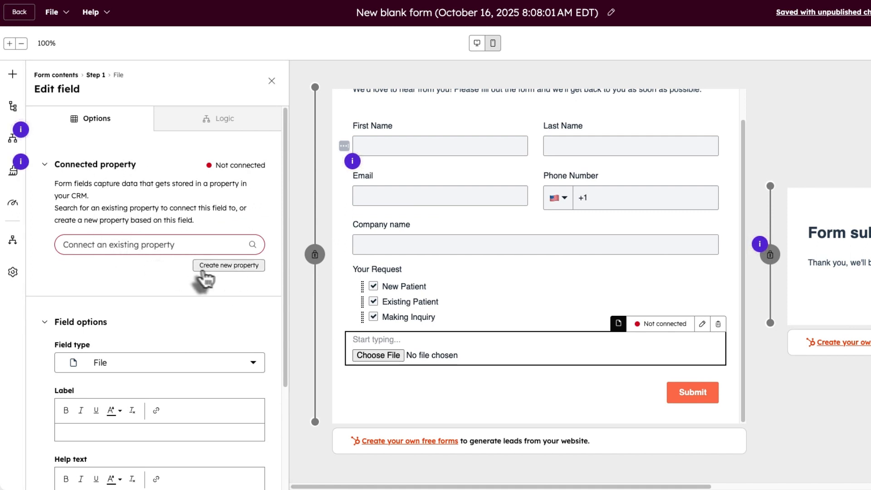
{"action": "left_click", "coordinate": [228, 267]}
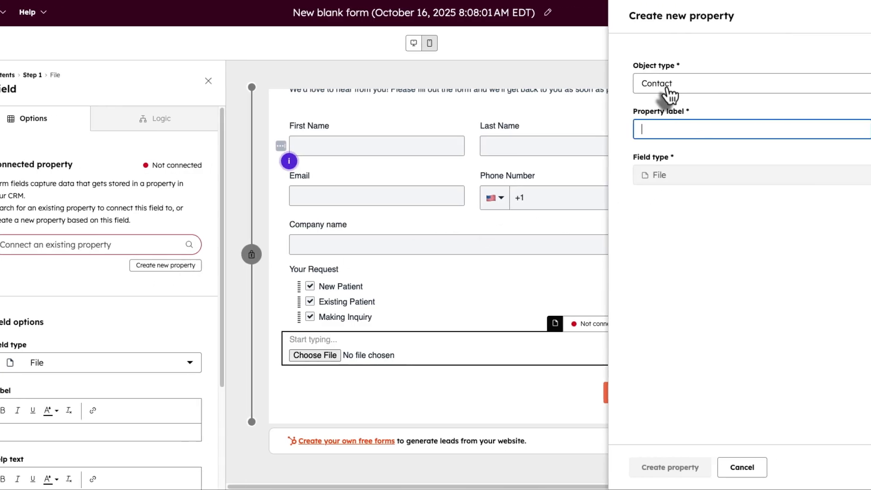
{"action": "type", "text": "Your Image"}
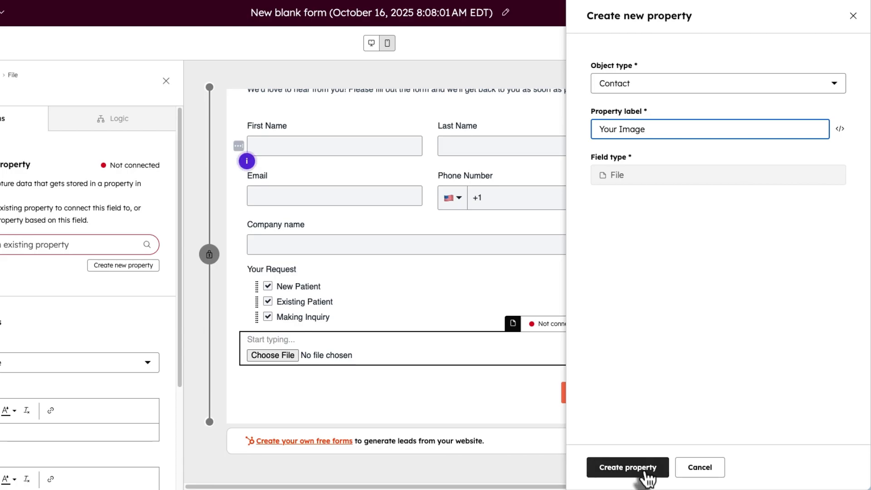
{"action": "left_click", "coordinate": [630, 467]}
- Check the Your Image property details and field settings, then drag an item from the fields palette
{"action": "left_click", "coordinate": [581, 324]}
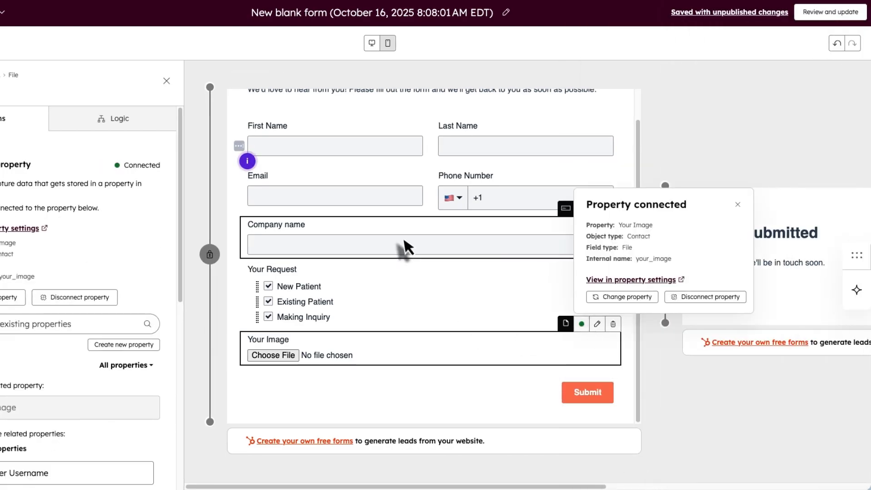
{"action": "scroll", "coordinate": [326, 155], "scroll_direction": "up", "scroll_amount": 1}
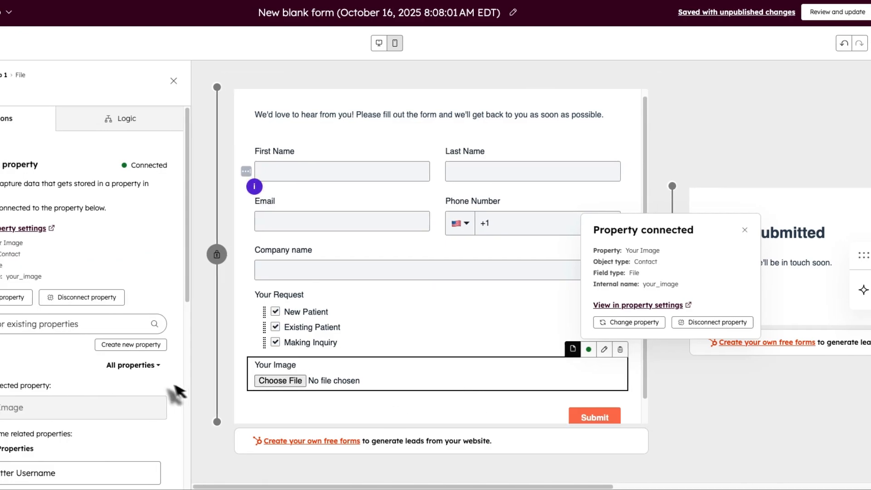
{"action": "scroll", "coordinate": [91, 377], "scroll_direction": "down", "scroll_amount": 8}
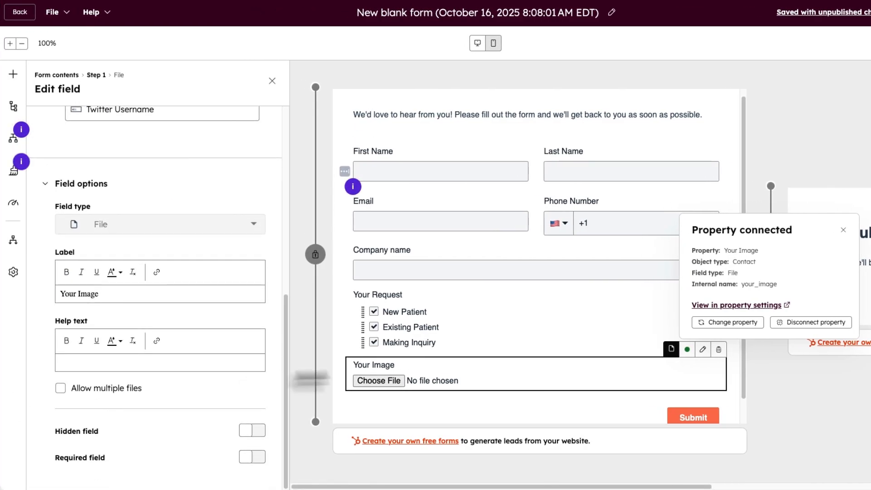
{"action": "left_click", "coordinate": [426, 408]}
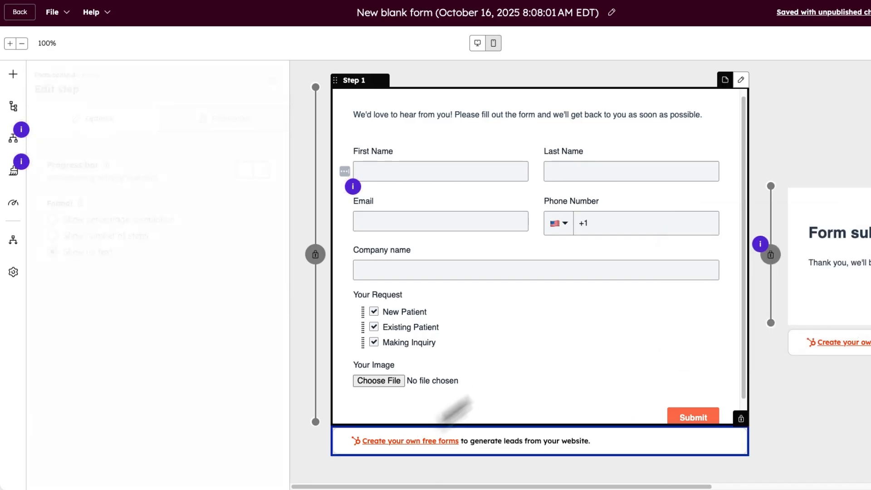
{"action": "left_click", "coordinate": [477, 380]}
{"action": "scroll", "coordinate": [97, 399], "scroll_direction": "down", "scroll_amount": 1}
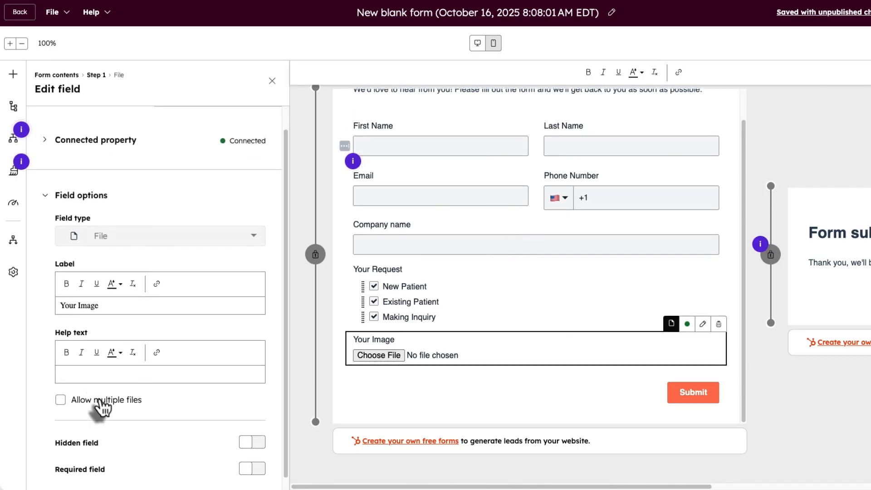
{"action": "scroll", "coordinate": [103, 422], "scroll_direction": "down", "scroll_amount": 1}
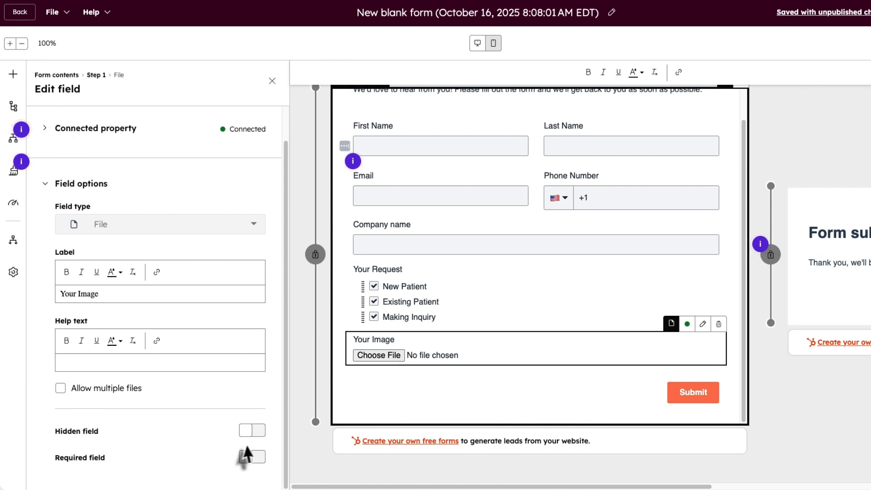
{"action": "left_click", "coordinate": [13, 74]}
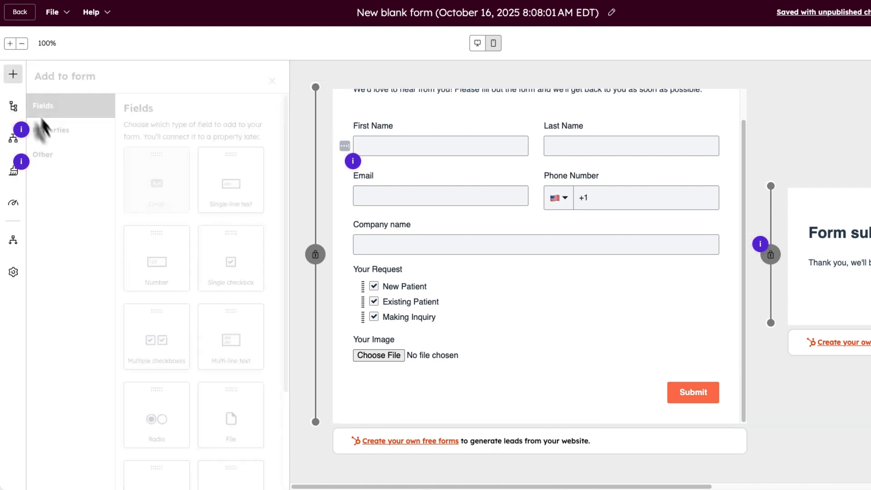
{"action": "left_click_drag", "start_coordinate": [150, 259], "coordinate": [268, 320]}
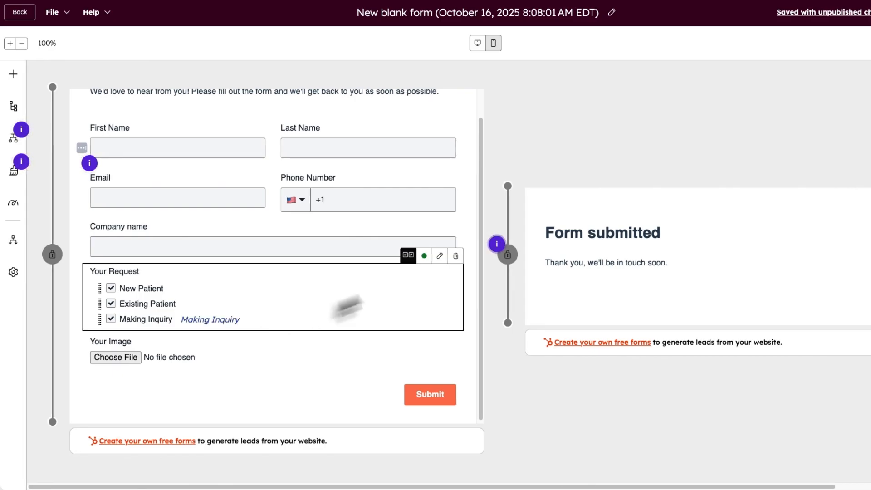
- Leave only New Patient pre-checked in Your Request and make the field hidden
{"action": "left_click", "coordinate": [349, 305]}
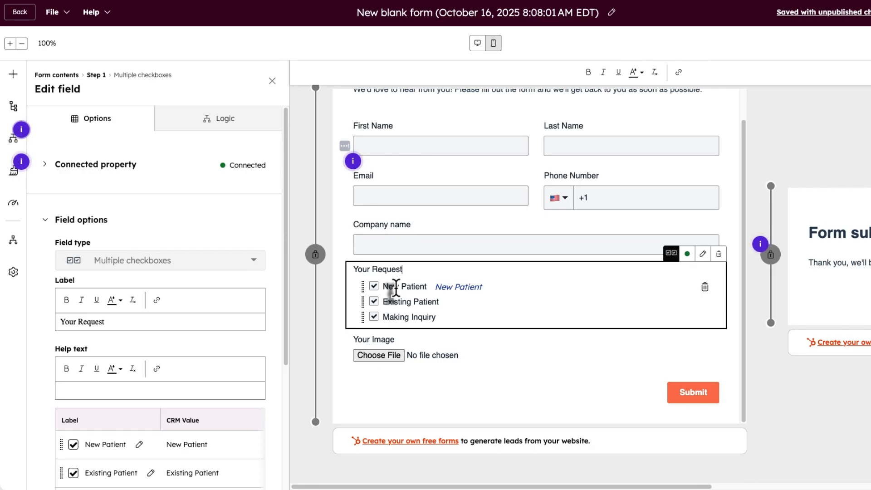
{"action": "left_click", "coordinate": [373, 301]}
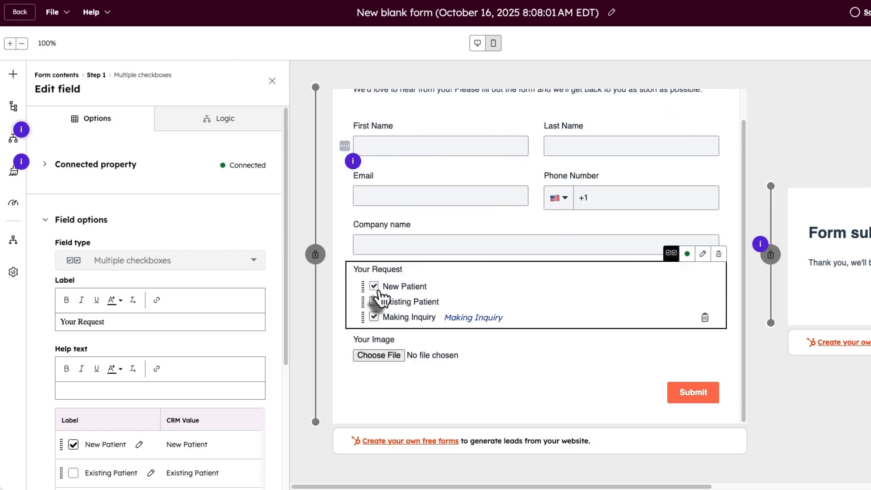
{"action": "scroll", "coordinate": [380, 331], "scroll_direction": "up", "scroll_amount": 1}
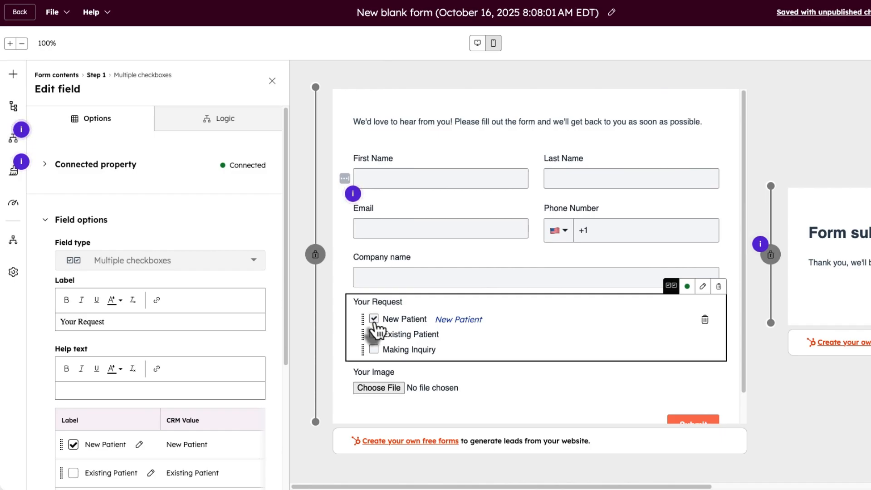
{"action": "scroll", "coordinate": [374, 323], "scroll_direction": "down", "scroll_amount": 1}
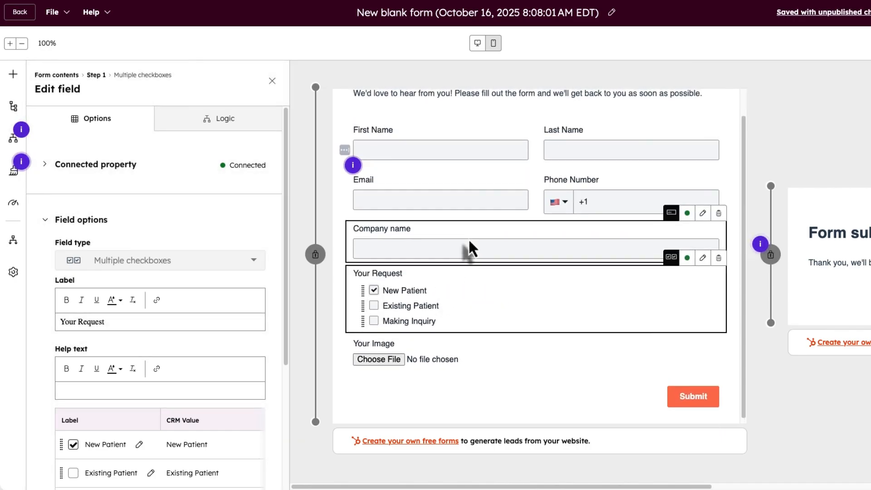
{"action": "scroll", "coordinate": [154, 435], "scroll_direction": "down", "scroll_amount": 3}
{"action": "scroll", "coordinate": [154, 442], "scroll_direction": "down", "scroll_amount": 1}
{"action": "left_click", "coordinate": [249, 435]}
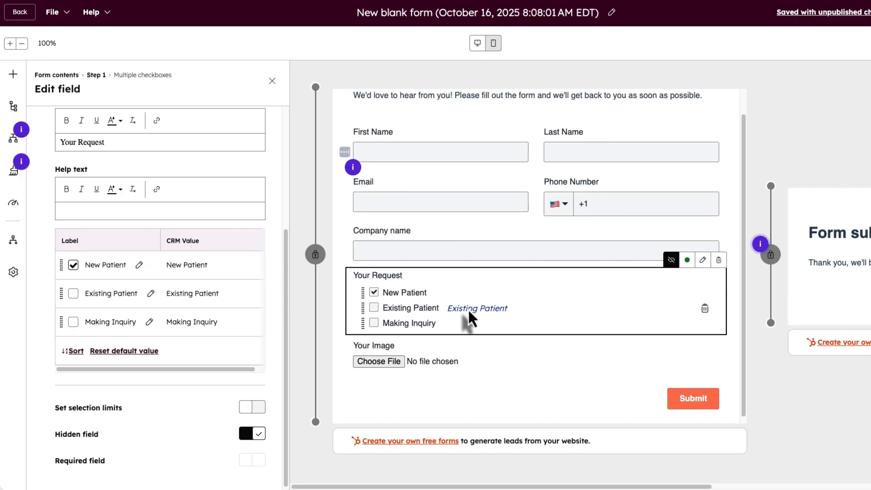
- Select the Your Request label and help text, then bring back the fields palette
{"action": "scroll", "coordinate": [253, 278], "scroll_direction": "up", "scroll_amount": 5}
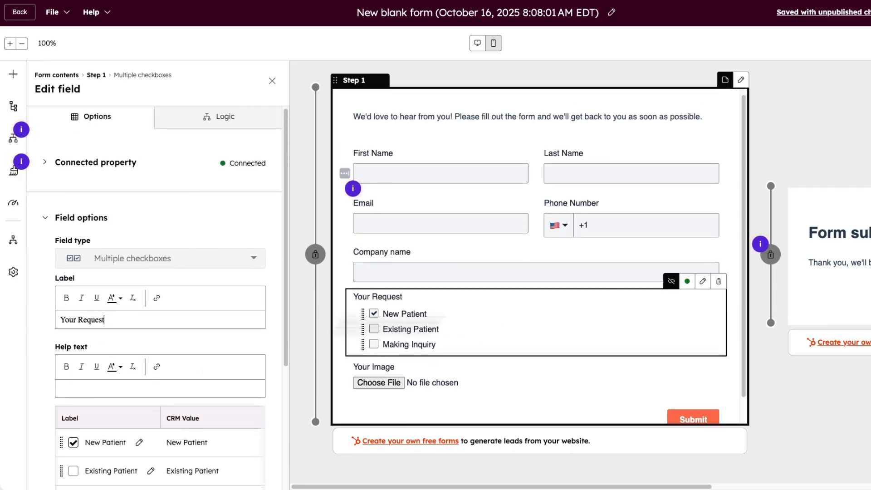
{"action": "double_click", "coordinate": [390, 296]}
{"action": "triple_click", "coordinate": [399, 269]}
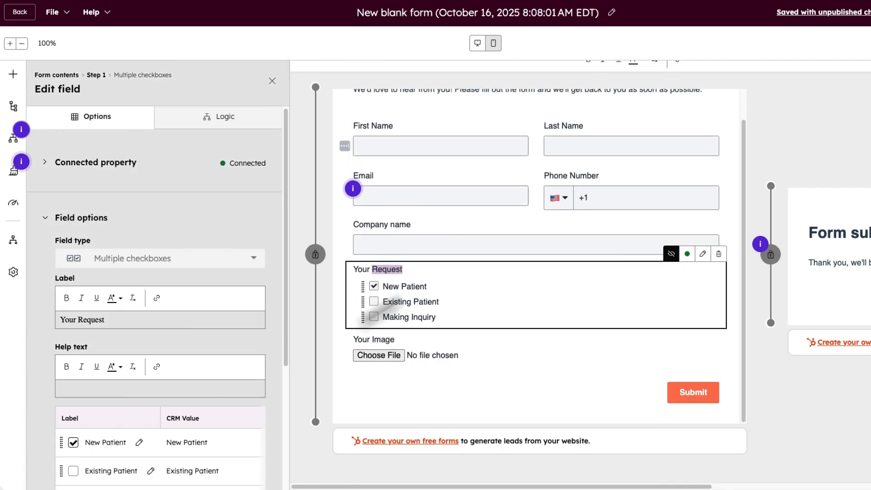
{"action": "scroll", "coordinate": [145, 361], "scroll_direction": "down", "scroll_amount": 1}
{"action": "left_click", "coordinate": [121, 358]}
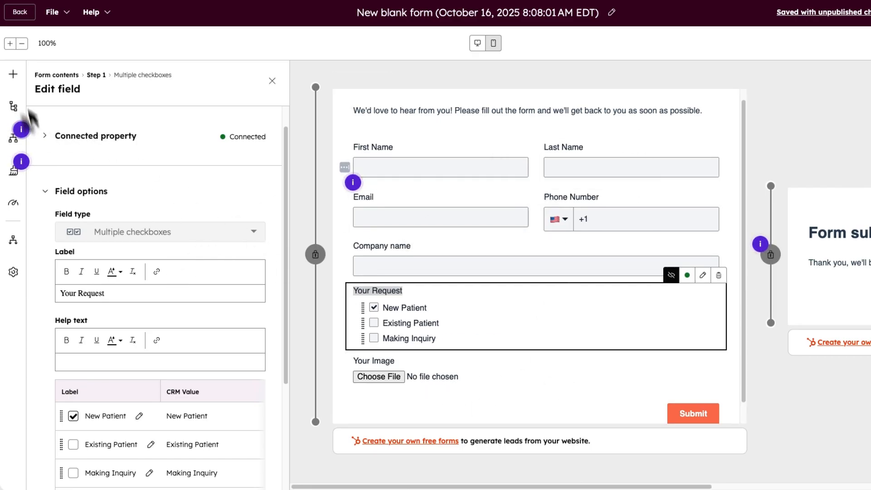
{"action": "left_click", "coordinate": [13, 74]}
{"action": "scroll", "coordinate": [199, 279], "scroll_direction": "down", "scroll_amount": 3}
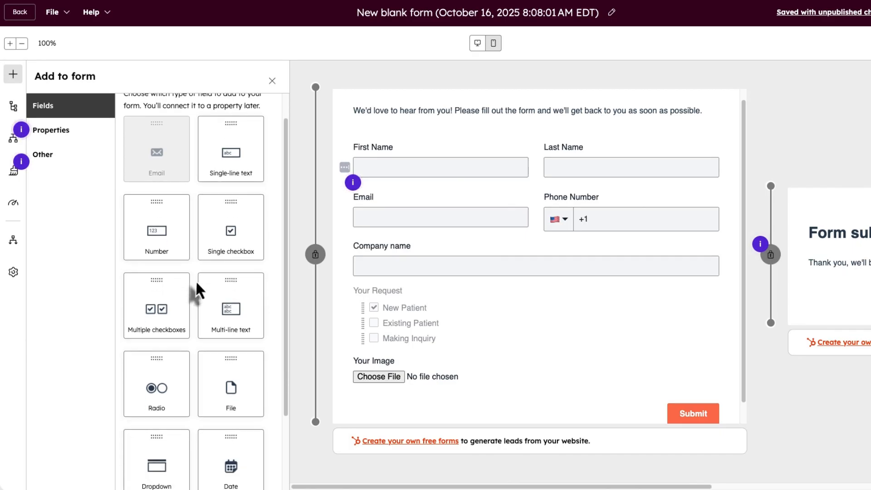
- Add a date field labelled 'Date Of Birth' below Your Image, linked to the Contact's Date of birth property
{"action": "left_click_drag", "start_coordinate": [176, 462], "coordinate": [399, 435]}
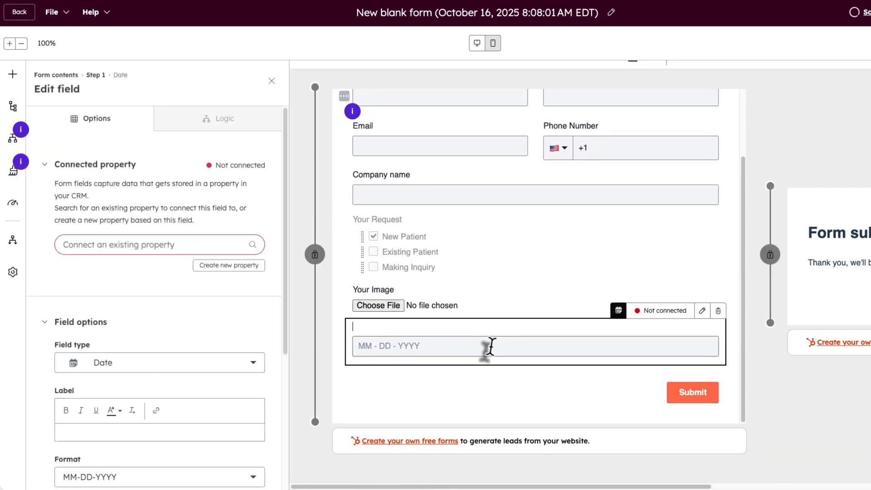
{"action": "left_click", "coordinate": [373, 326]}
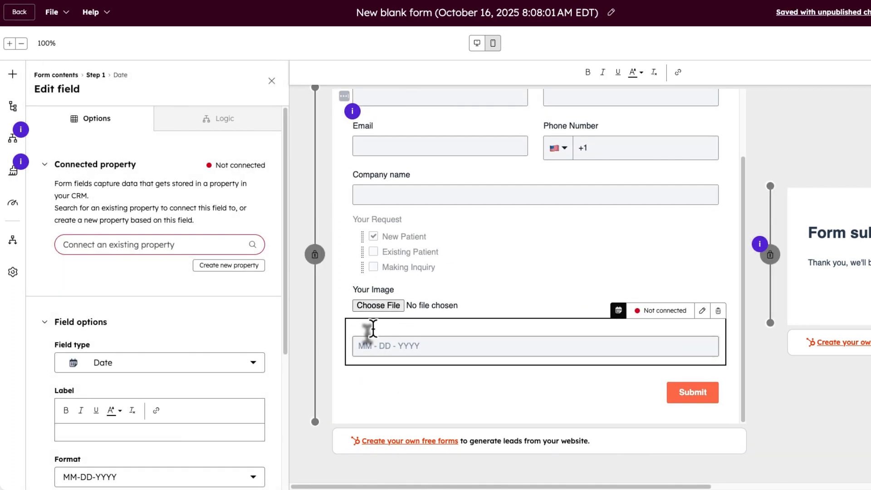
{"action": "type", "text": "Date"}
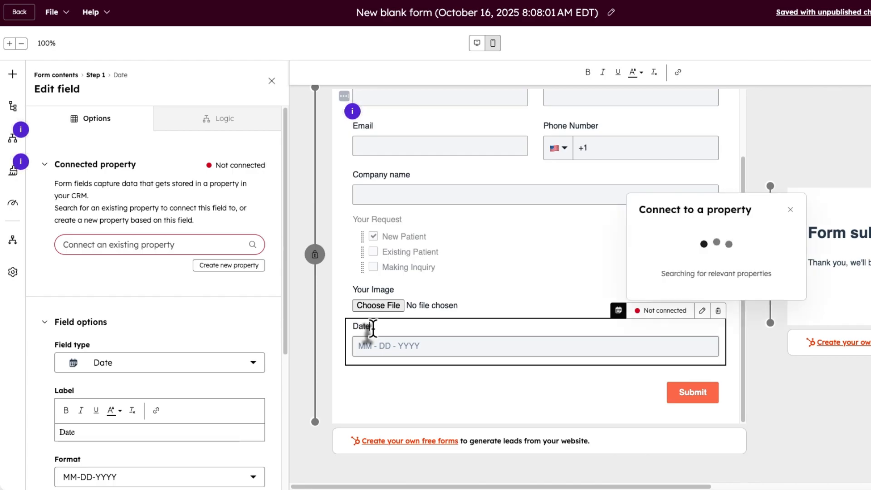
{"action": "type", "text": " Of Birth"}
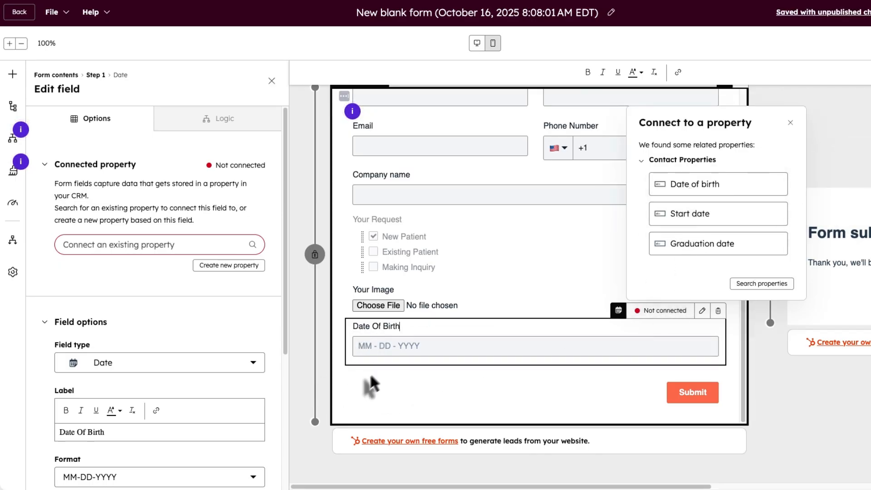
{"action": "left_click", "coordinate": [698, 193]}
{"action": "left_click", "coordinate": [446, 137]}
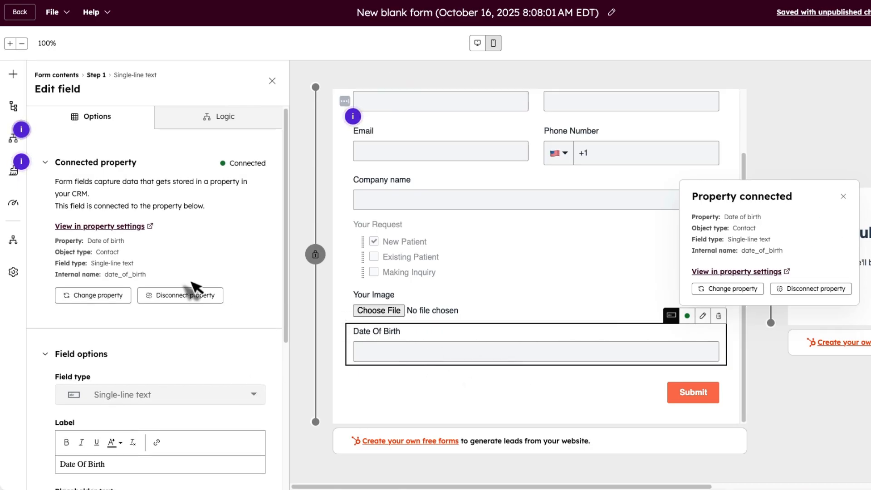
{"action": "scroll", "coordinate": [500, 309], "scroll_direction": "up", "scroll_amount": 2}
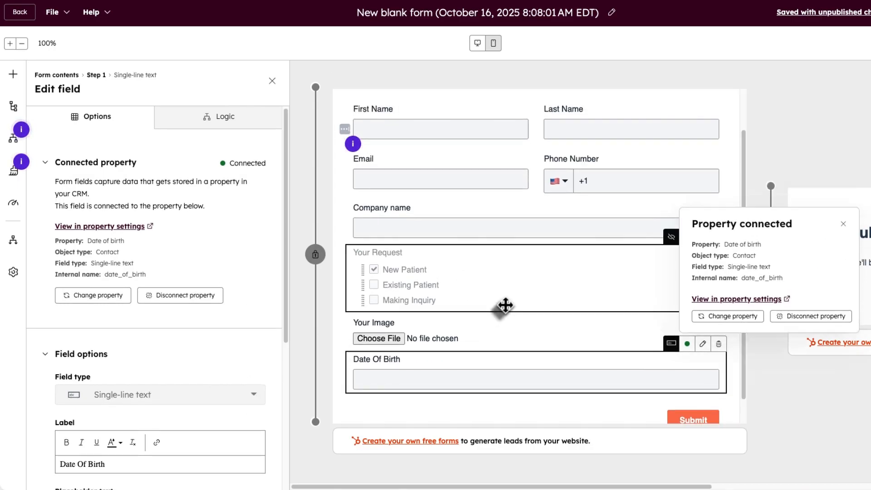
{"action": "scroll", "coordinate": [503, 308], "scroll_direction": "down", "scroll_amount": 1}
{"action": "scroll", "coordinate": [503, 308], "scroll_direction": "down", "scroll_amount": 1}
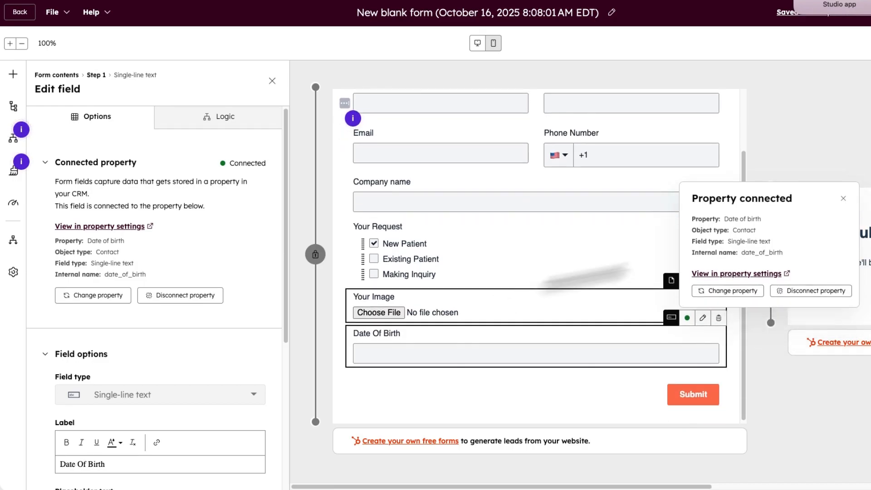
{"action": "left_click", "coordinate": [844, 199]}
{"action": "scroll", "coordinate": [844, 201], "scroll_direction": "right", "scroll_amount": 4}
{"action": "scroll", "coordinate": [632, 267], "scroll_direction": "right", "scroll_amount": 3}
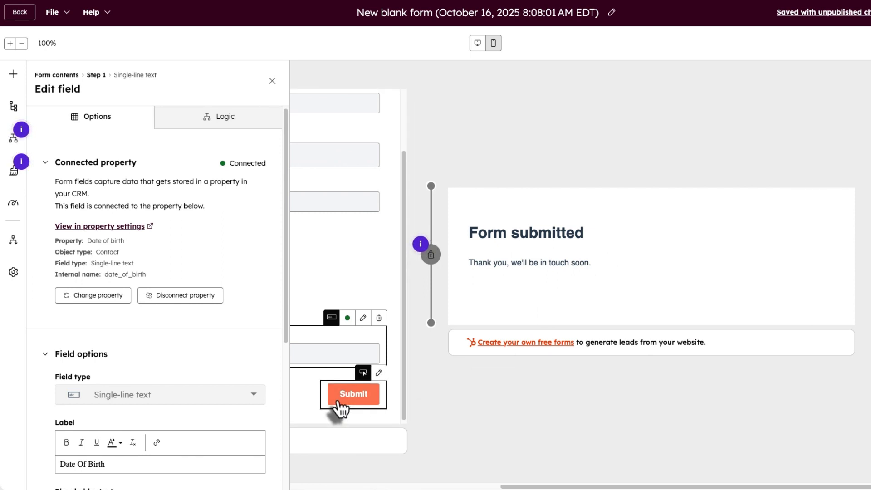
- Close the Edit field panel and scroll through the finished form and its thank-you step
{"action": "left_click", "coordinate": [272, 81]}
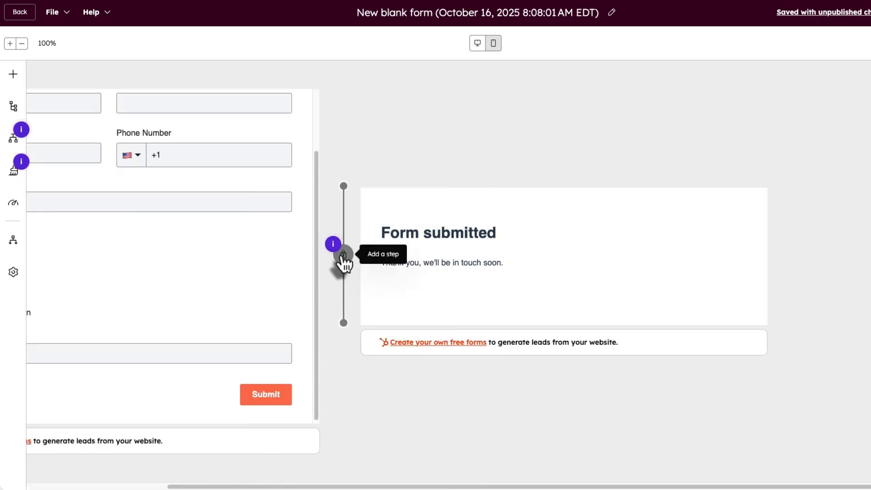
{"action": "left_click_drag", "start_coordinate": [259, 487], "coordinate": [84, 487]}
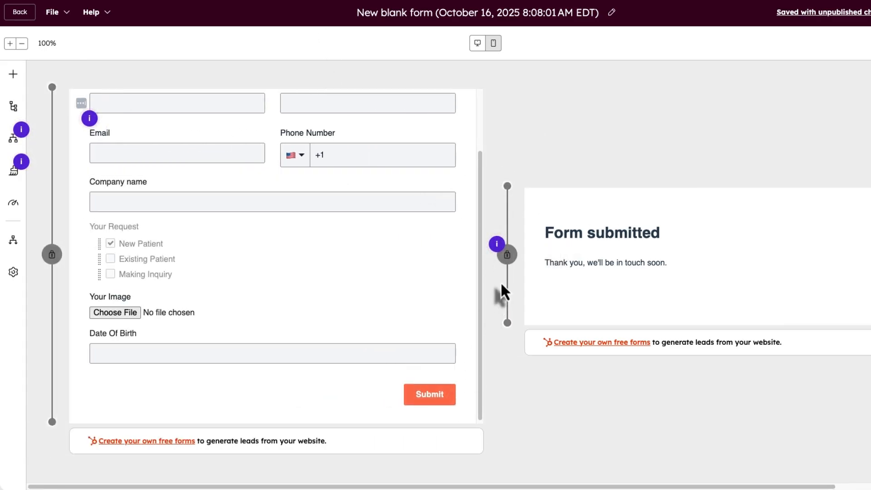
{"action": "scroll", "coordinate": [340, 117], "scroll_direction": "up", "scroll_amount": 3}
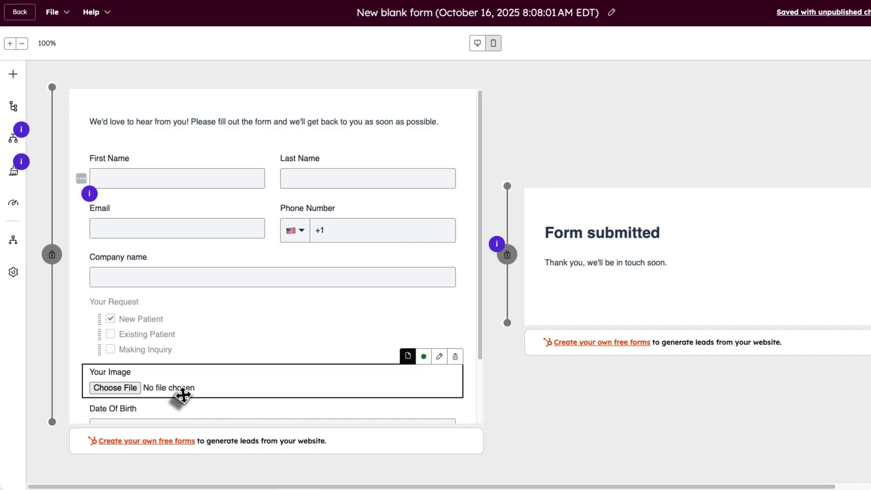
{"action": "scroll", "coordinate": [481, 375], "scroll_direction": "down", "scroll_amount": 3}
{"action": "scroll", "coordinate": [321, 227], "scroll_direction": "up", "scroll_amount": 3}
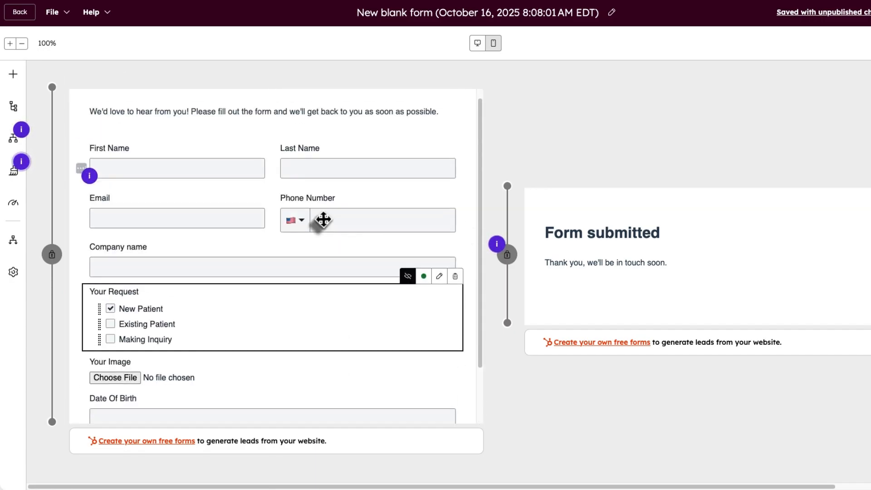
{"action": "scroll", "coordinate": [316, 245], "scroll_direction": "down", "scroll_amount": 3}
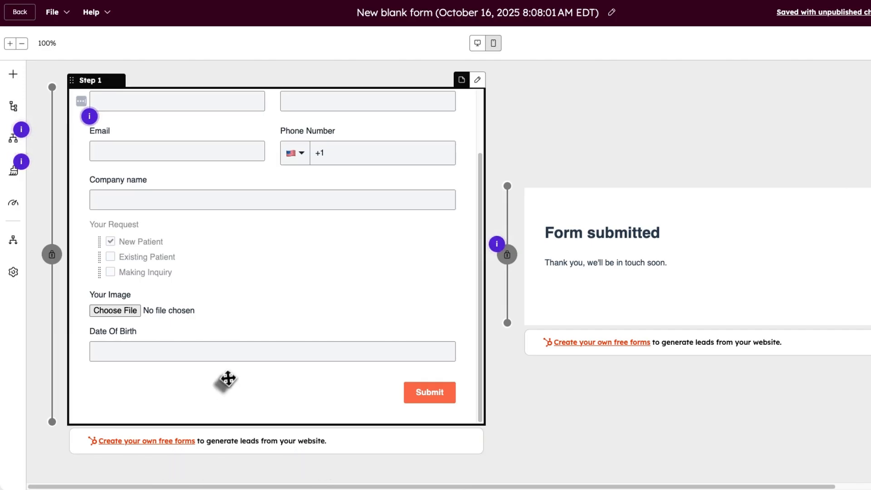
{"action": "scroll", "coordinate": [228, 379], "scroll_direction": "up", "scroll_amount": 3}
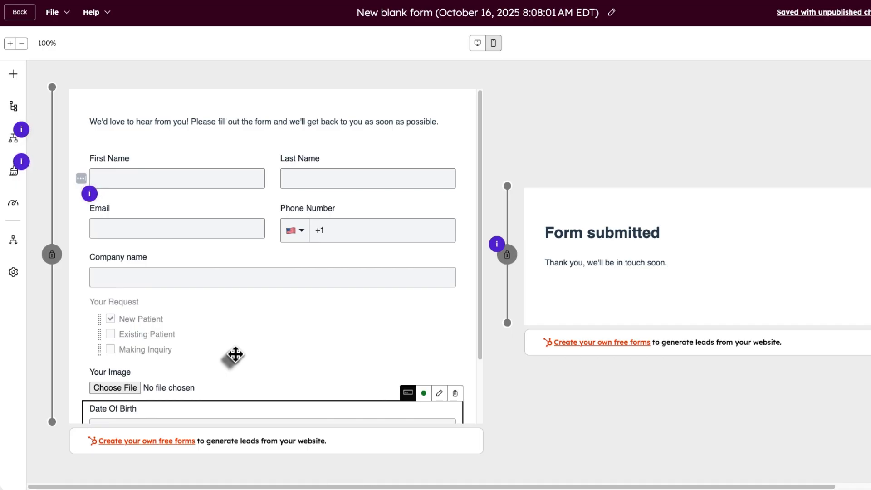
{"action": "scroll", "coordinate": [234, 355], "scroll_direction": "down", "scroll_amount": 1}
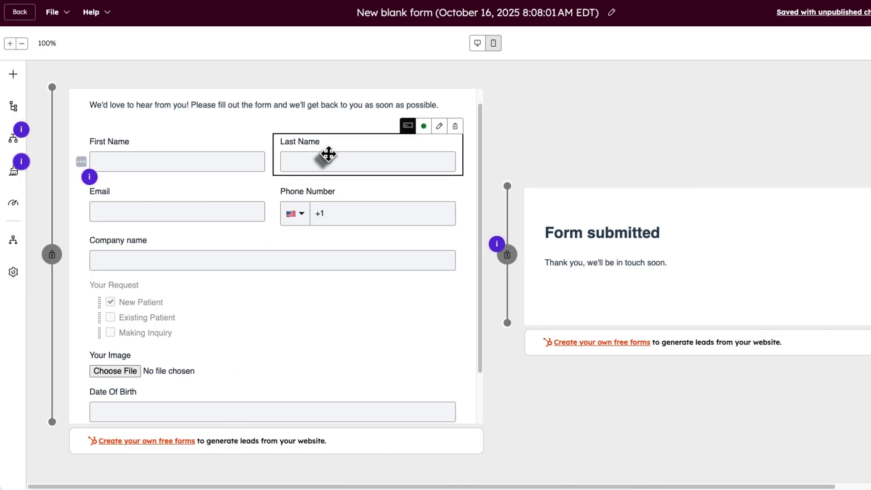
{"action": "scroll", "coordinate": [326, 155], "scroll_direction": "up", "scroll_amount": 1}
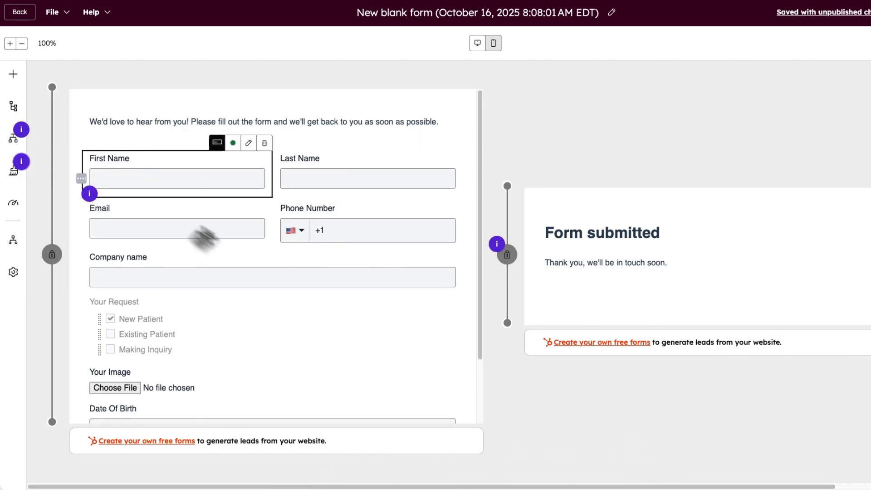
- Place an empty Image block above the intro text, cancelling the file upload
{"action": "left_click", "coordinate": [13, 74]}
{"action": "left_click", "coordinate": [48, 156]}
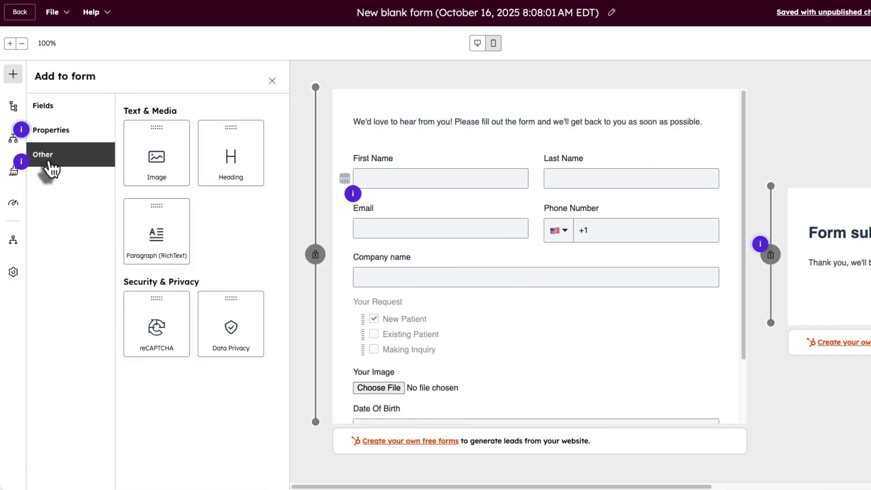
{"action": "left_click_drag", "start_coordinate": [163, 159], "coordinate": [465, 115]}
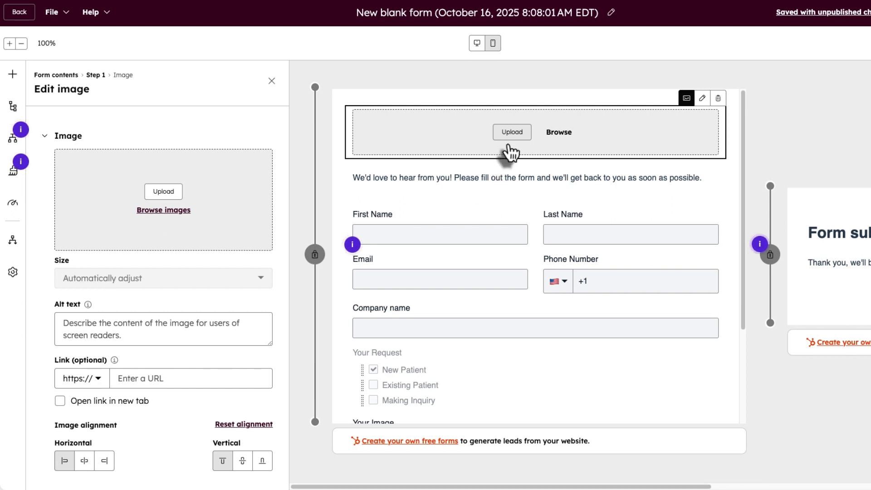
{"action": "left_click", "coordinate": [549, 145]}
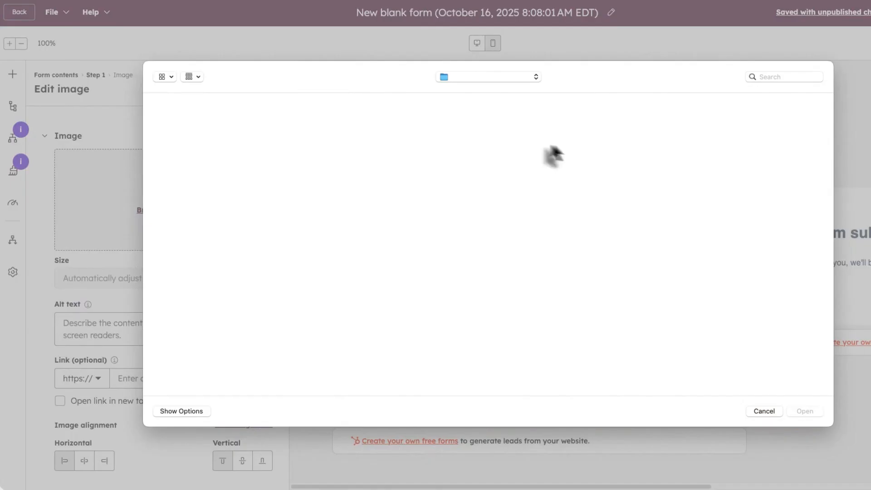
{"action": "scroll", "coordinate": [250, 158], "scroll_direction": "down", "scroll_amount": 15}
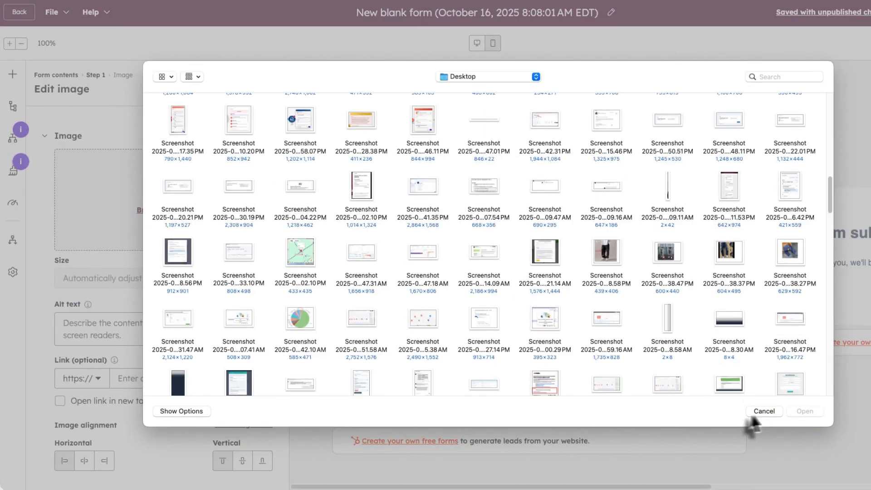
{"action": "left_click", "coordinate": [762, 410]}
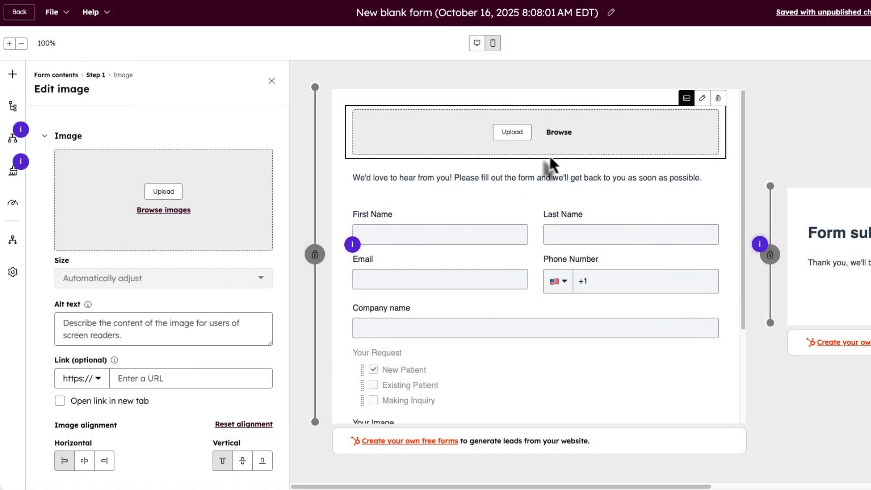
- Add a reCAPTCHA block below the Date Of Birth field
{"action": "left_click", "coordinate": [271, 81]}
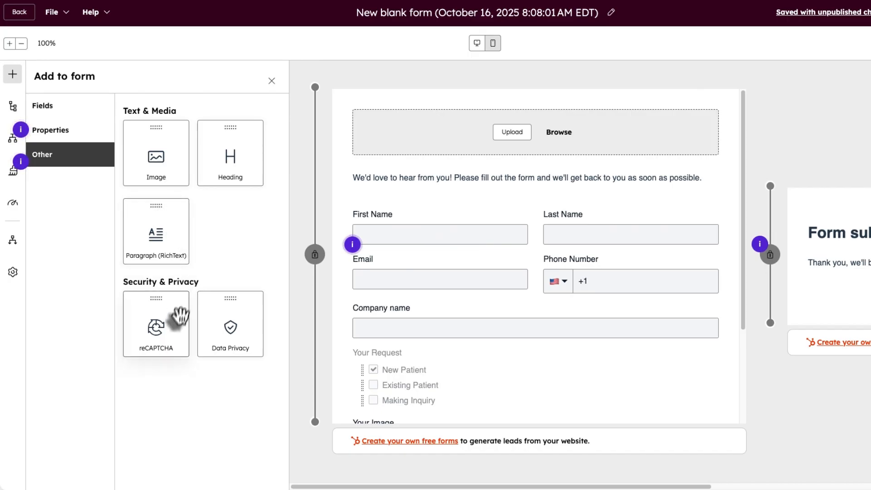
{"action": "scroll", "coordinate": [439, 214], "scroll_direction": "down", "scroll_amount": 3}
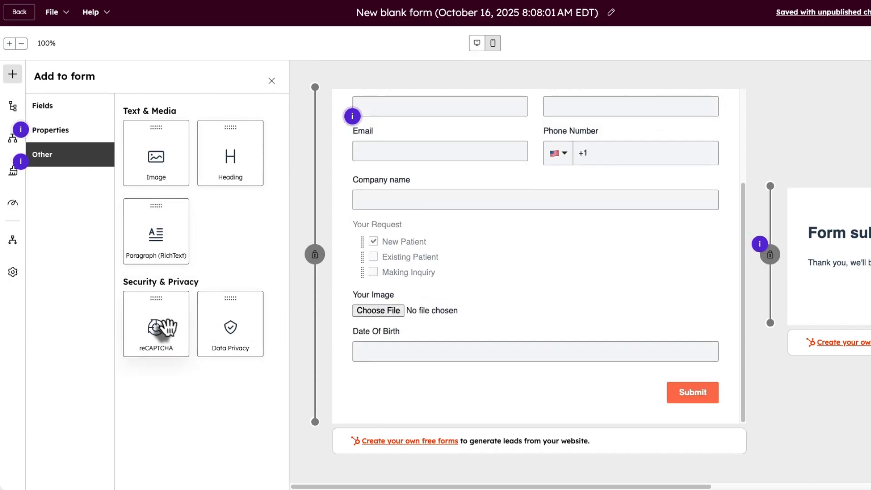
{"action": "left_click_drag", "start_coordinate": [168, 326], "coordinate": [397, 380]}
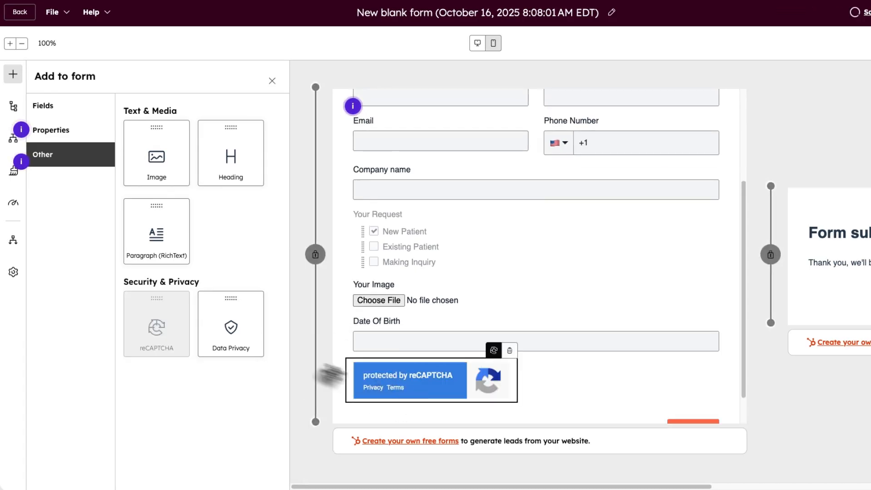
- Add a Data Privacy block below reCAPTCHA, then delete it again
{"action": "left_click_drag", "start_coordinate": [231, 326], "coordinate": [421, 374]}
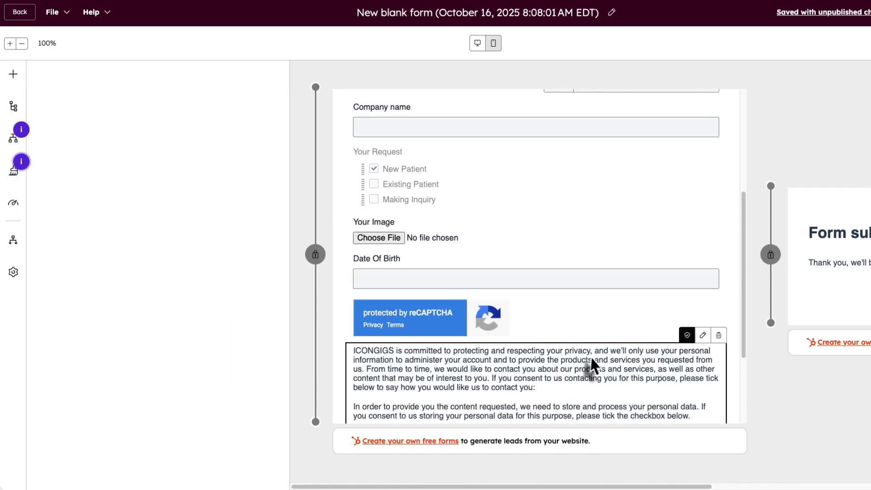
{"action": "left_click", "coordinate": [456, 363]}
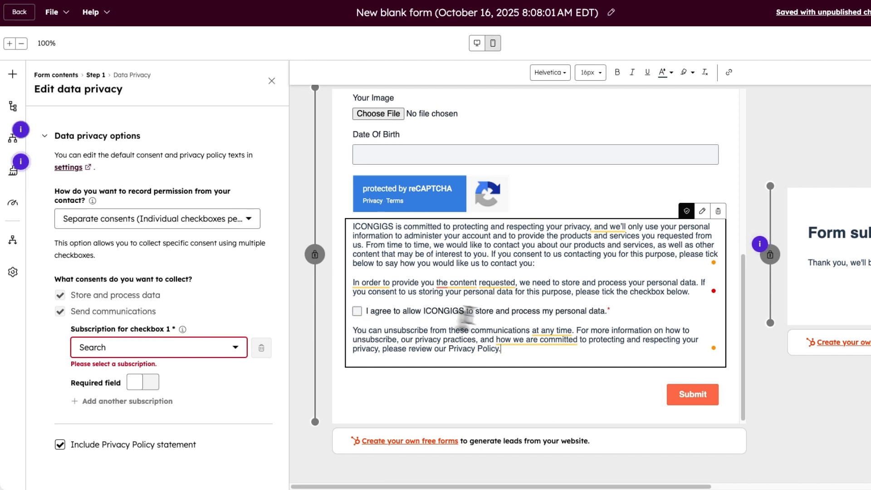
{"action": "scroll", "coordinate": [470, 248], "scroll_direction": "up", "scroll_amount": 7}
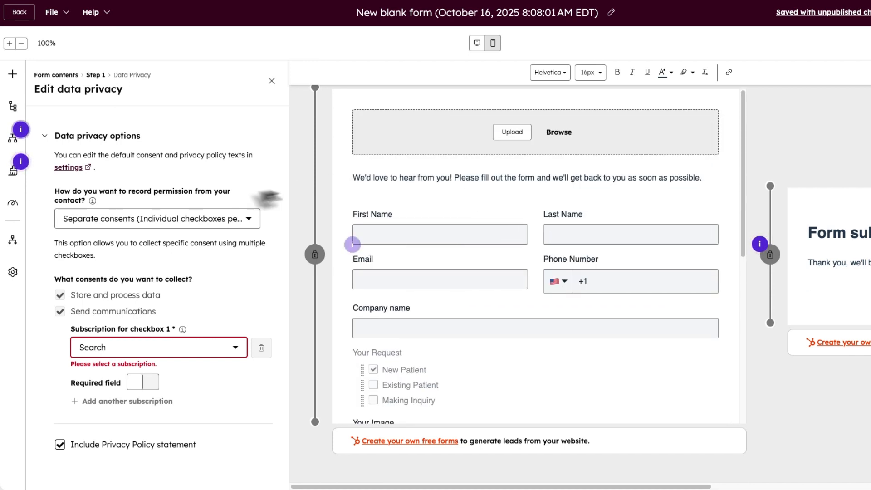
{"action": "scroll", "coordinate": [571, 145], "scroll_direction": "down", "scroll_amount": 8}
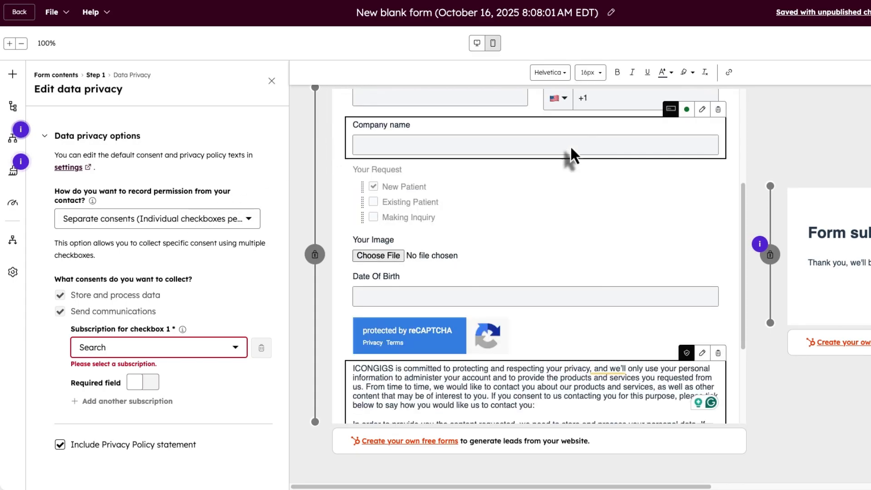
{"action": "mouse_move", "coordinate": [861, 26]}
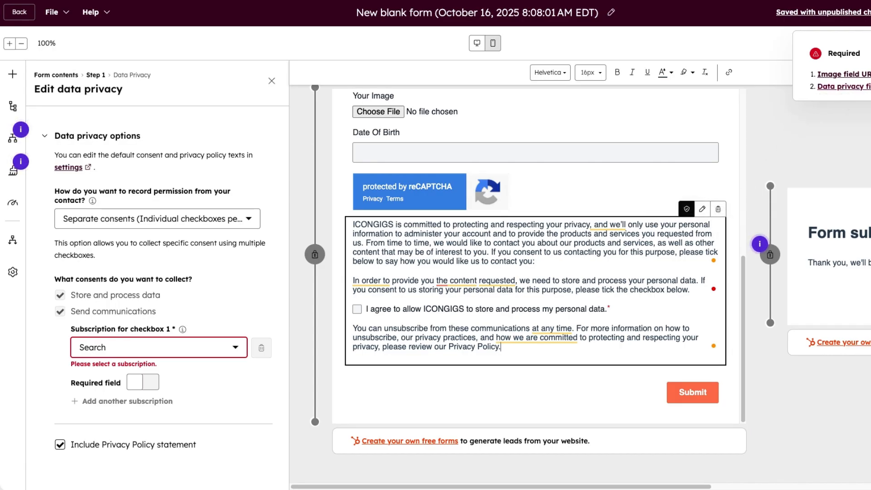
{"action": "left_click", "coordinate": [718, 209]}
- Delete the empty image block from the top of the form
{"action": "scroll", "coordinate": [389, 195], "scroll_direction": "up", "scroll_amount": 4}
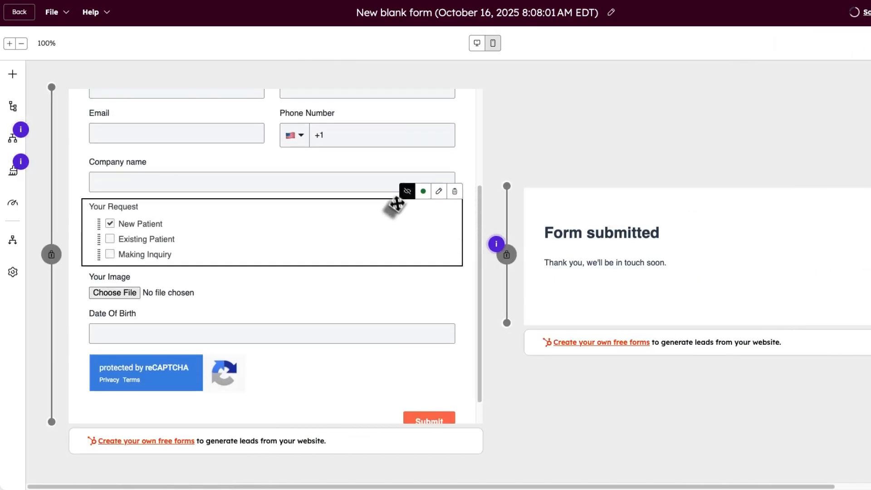
{"action": "left_click", "coordinate": [455, 97]}
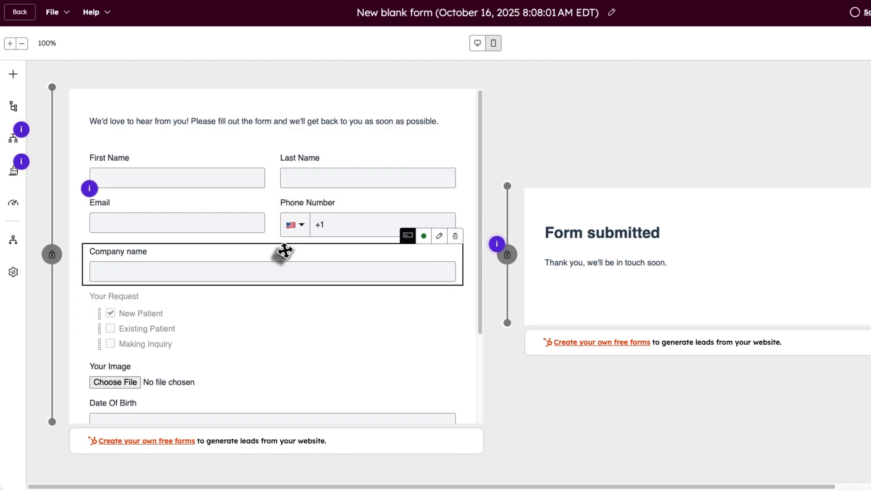
{"action": "scroll", "coordinate": [265, 274], "scroll_direction": "down", "scroll_amount": 2}
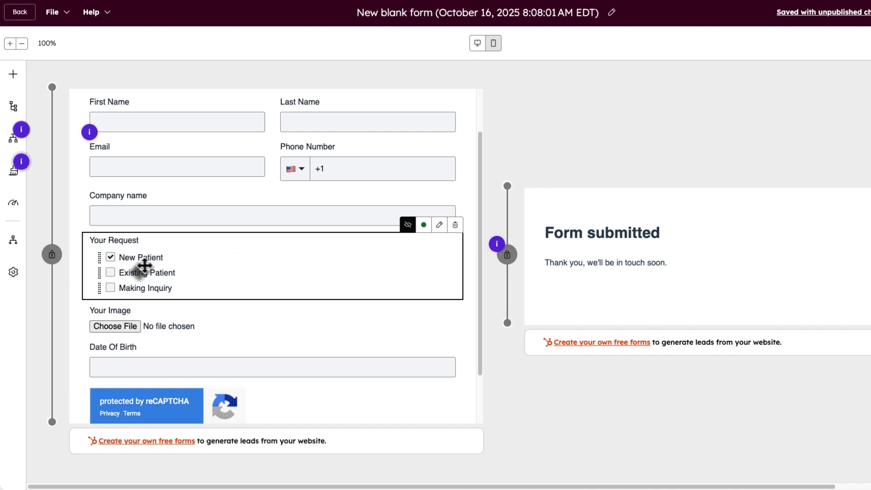
{"action": "scroll", "coordinate": [317, 259], "scroll_direction": "up", "scroll_amount": 2}
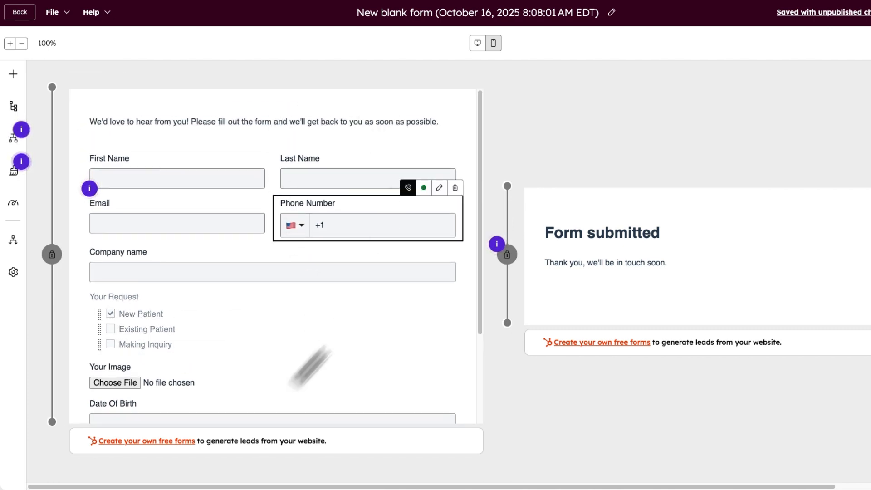
- Leave no Your Request option pre-checked and make it a hidden field
{"action": "left_click", "coordinate": [109, 314]}
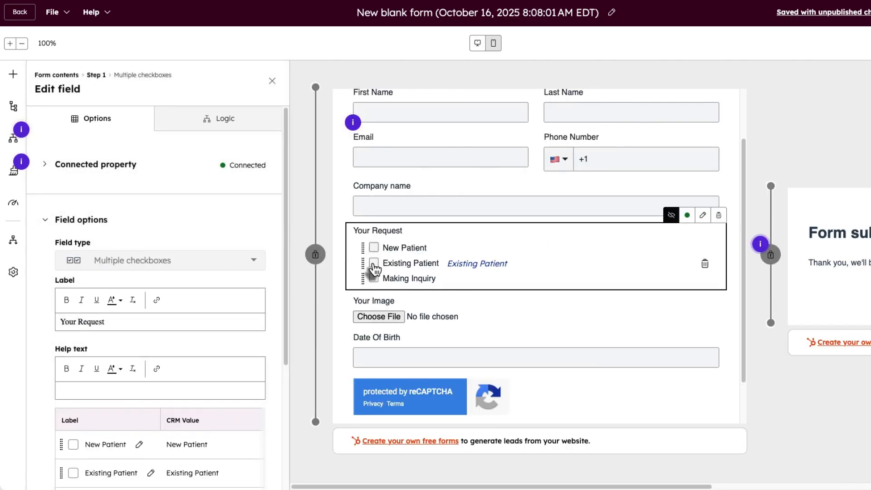
{"action": "left_click", "coordinate": [374, 262]}
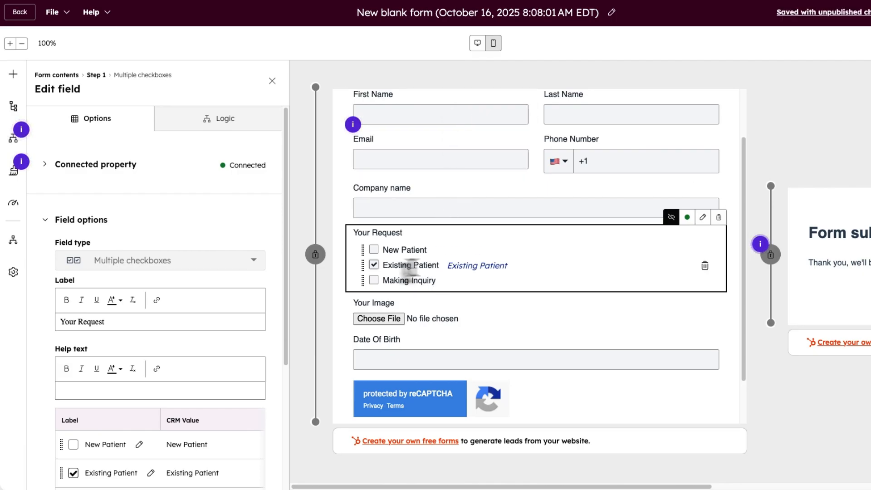
{"action": "scroll", "coordinate": [433, 162], "scroll_direction": "up", "scroll_amount": 1}
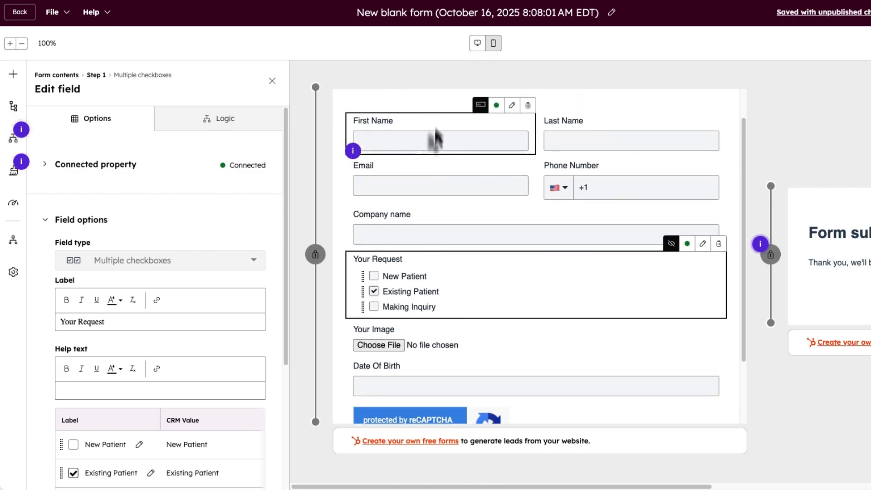
{"action": "scroll", "coordinate": [463, 316], "scroll_direction": "down", "scroll_amount": 1}
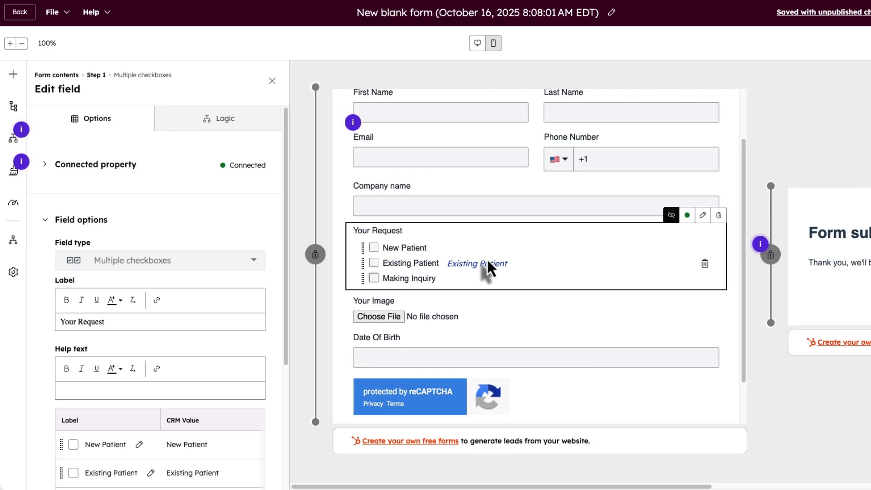
{"action": "scroll", "coordinate": [204, 386], "scroll_direction": "down", "scroll_amount": 5}
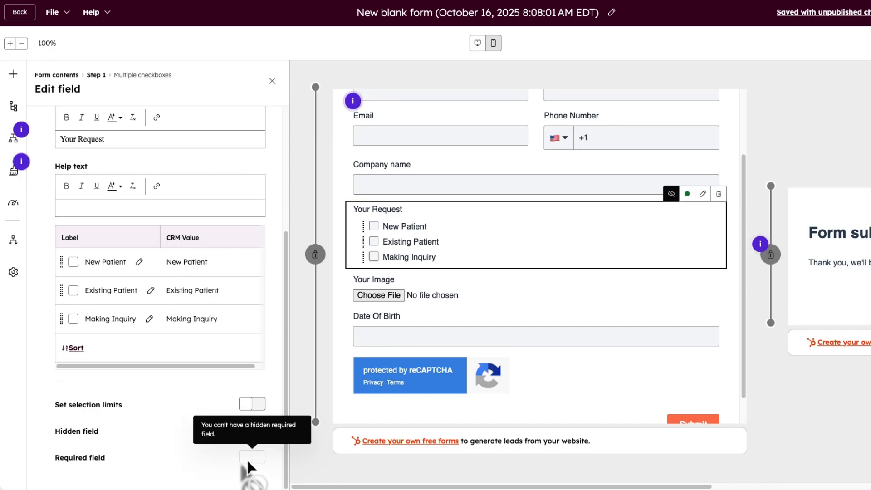
{"action": "left_click", "coordinate": [252, 430]}
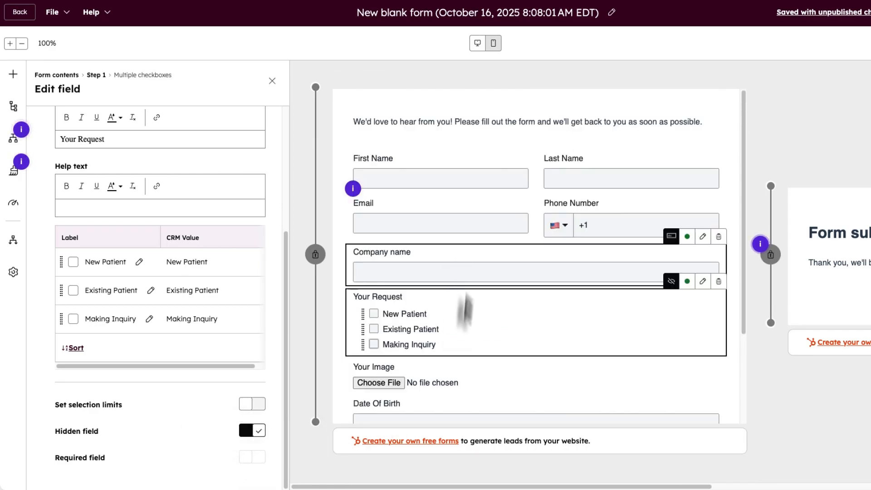
- Make Date Of Birth, Email, First Name and Last Name required fields
{"action": "left_click", "coordinate": [456, 371]}
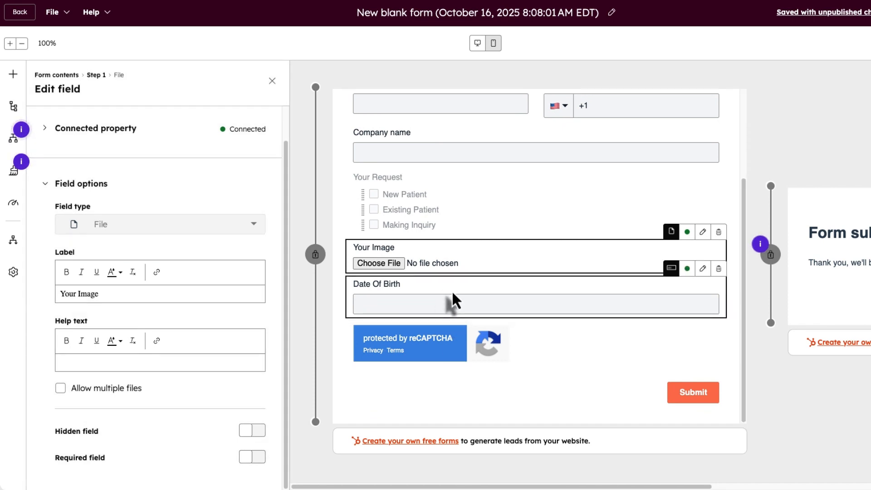
{"action": "left_click", "coordinate": [451, 289]}
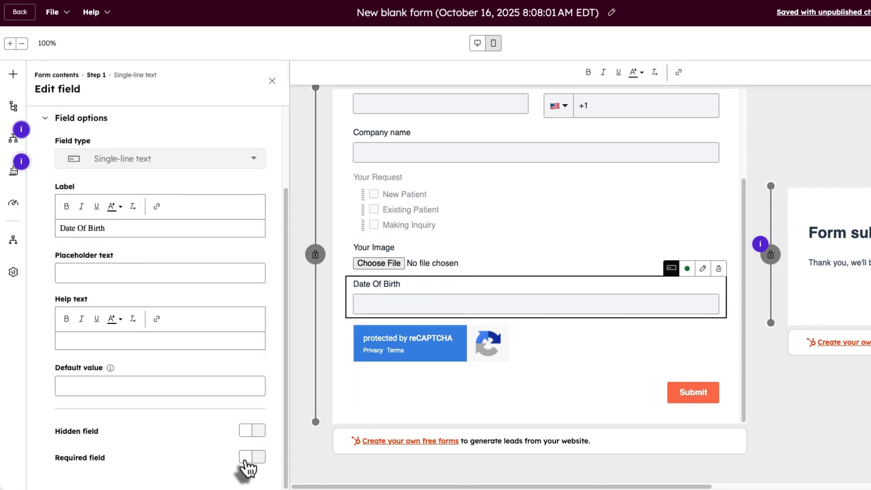
{"action": "left_click", "coordinate": [257, 458]}
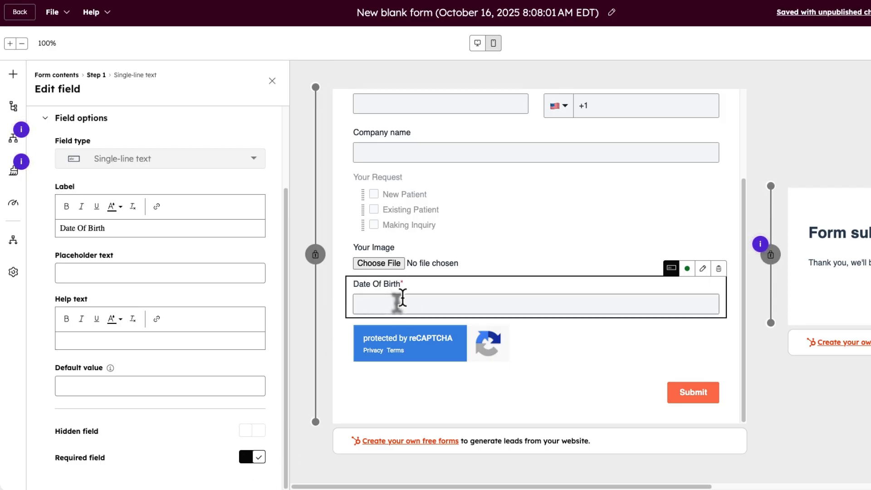
{"action": "scroll", "coordinate": [399, 285], "scroll_direction": "up", "scroll_amount": 3}
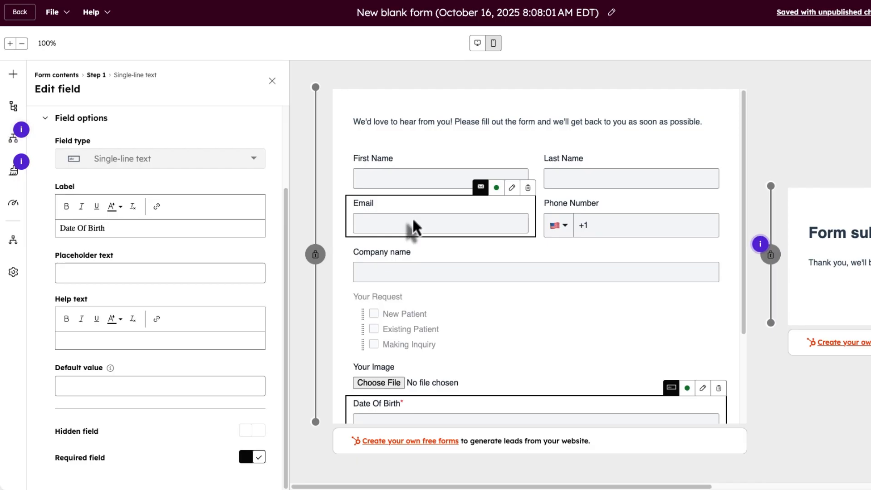
{"action": "left_click", "coordinate": [414, 227]}
{"action": "scroll", "coordinate": [245, 458], "scroll_direction": "down", "scroll_amount": 2}
{"action": "left_click", "coordinate": [257, 458]}
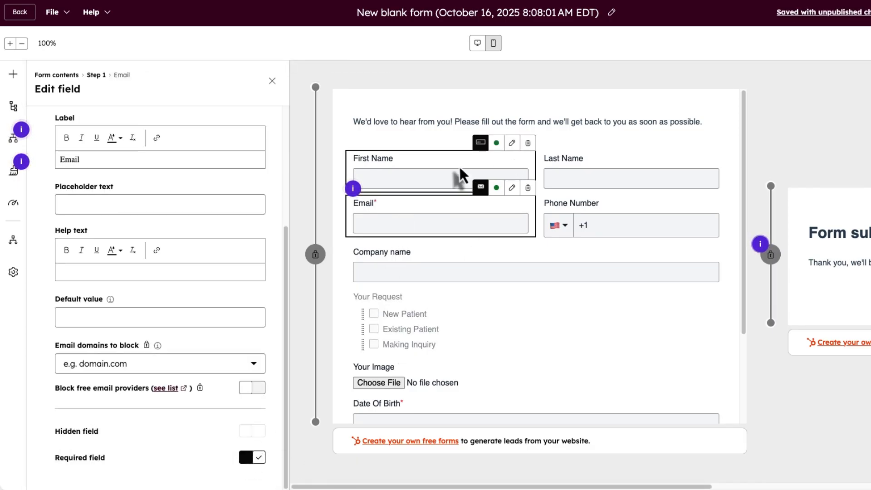
{"action": "left_click", "coordinate": [408, 176]}
{"action": "left_click", "coordinate": [253, 457]}
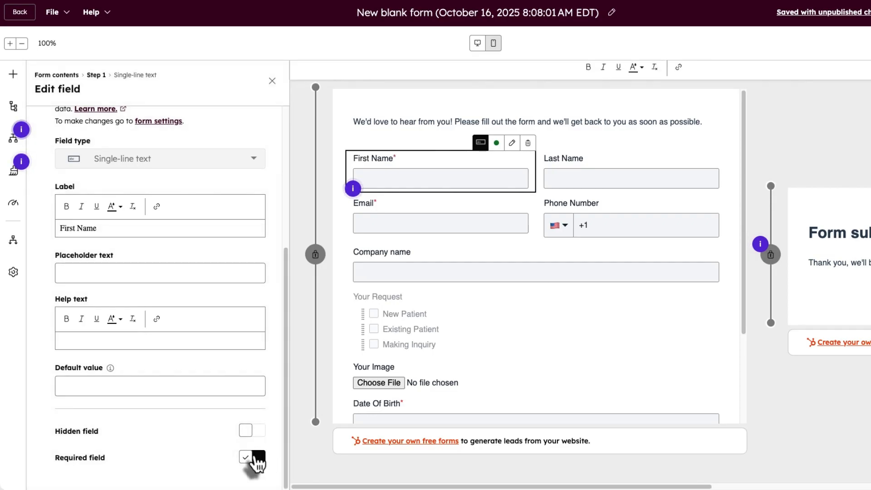
{"action": "left_click", "coordinate": [582, 175]}
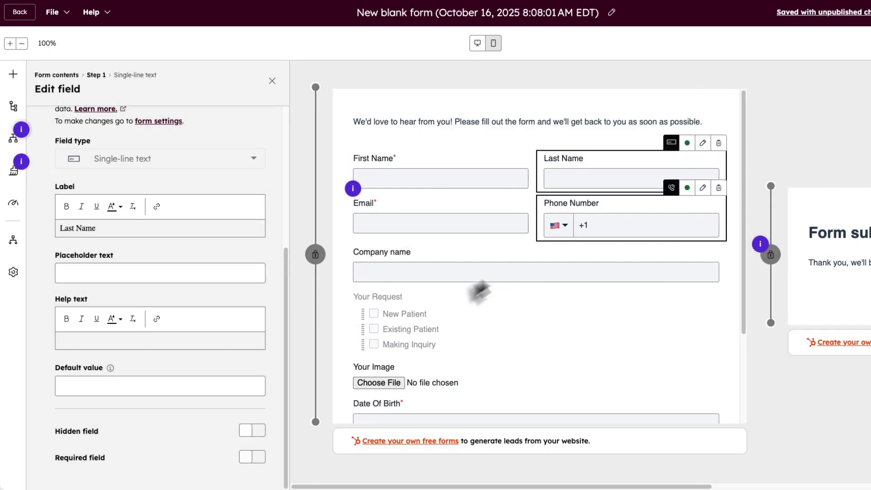
{"action": "left_click", "coordinate": [253, 457]}
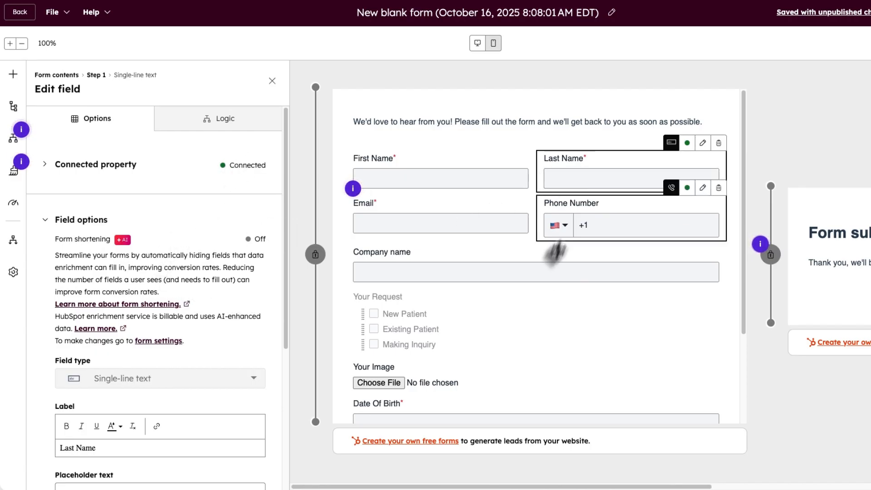
- Look over the field's Logic tab, then return to its options
{"action": "scroll", "coordinate": [543, 284], "scroll_direction": "down", "scroll_amount": 5}
{"action": "left_click", "coordinate": [247, 129]}
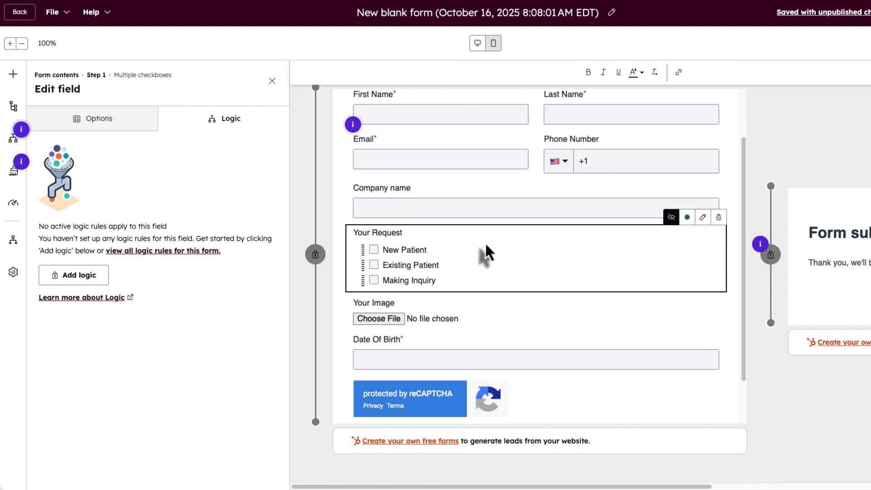
{"action": "left_click", "coordinate": [138, 122]}
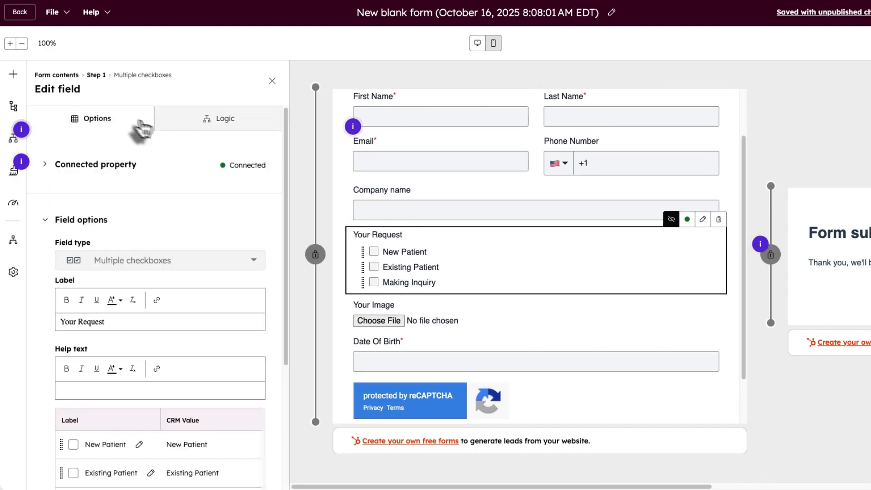
{"action": "scroll", "coordinate": [425, 201], "scroll_direction": "up", "scroll_amount": 2}
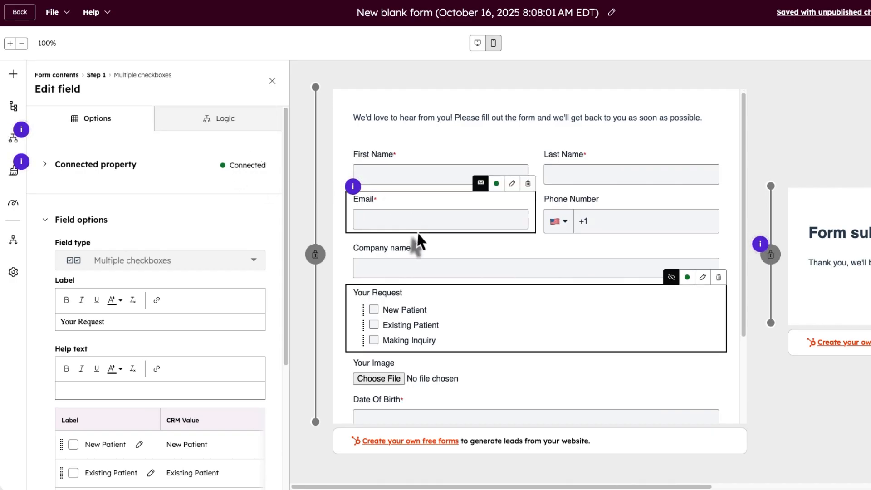
{"action": "scroll", "coordinate": [394, 272], "scroll_direction": "down", "scroll_amount": 1}
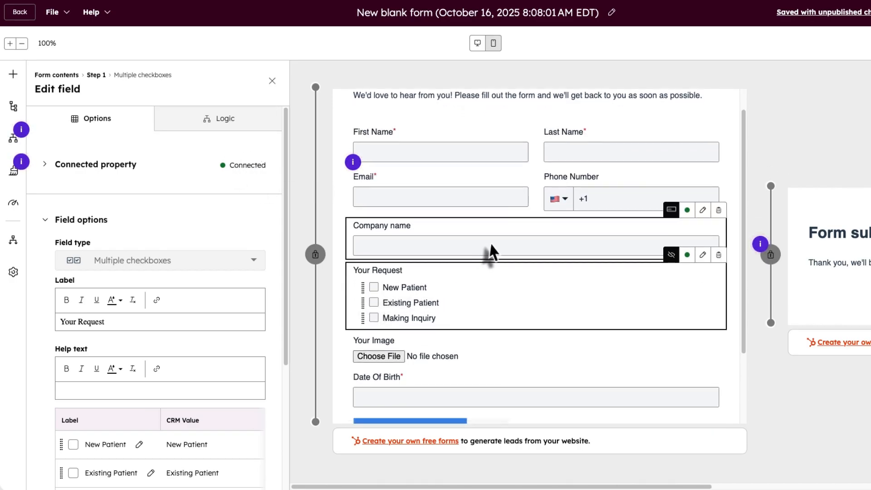
{"action": "scroll", "coordinate": [492, 253], "scroll_direction": "down", "scroll_amount": 1}
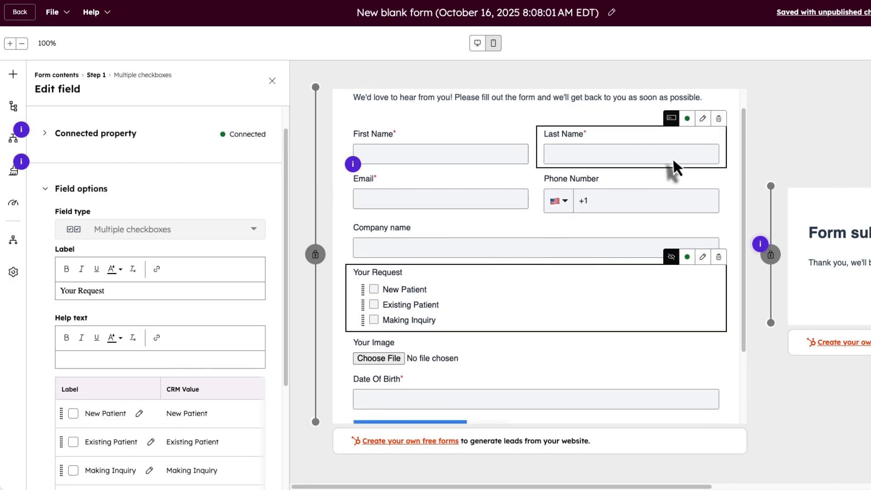
{"action": "scroll", "coordinate": [674, 170], "scroll_direction": "up", "scroll_amount": 1}
- Rename the form to 'New Form'
{"action": "left_click", "coordinate": [598, 12]}
{"action": "left_click_drag", "start_coordinate": [597, 13], "coordinate": [354, 13]}
{"action": "key", "text": "BackSpace"}
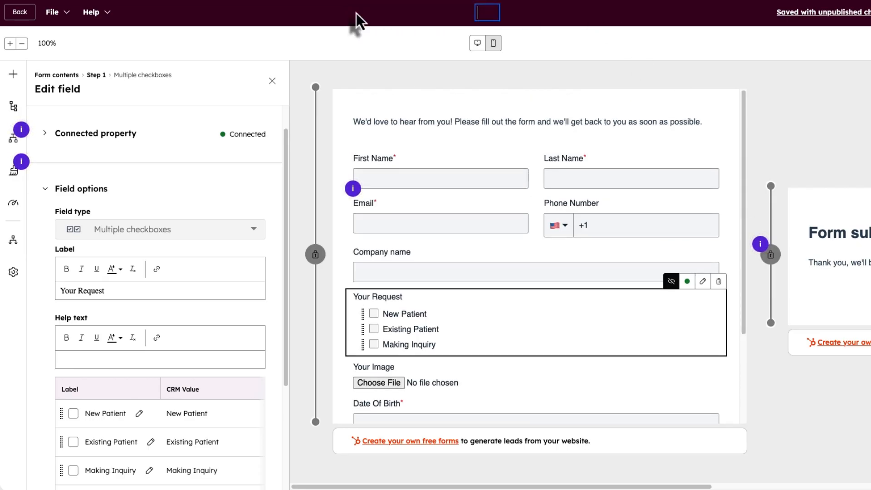
{"action": "type", "text": "New Form"}
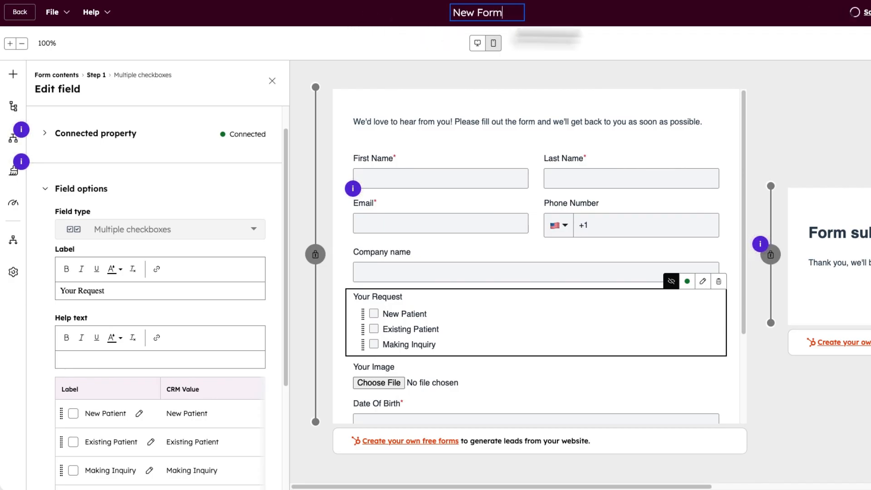
- Review the unpublished changes and publish the form
{"action": "left_click", "coordinate": [845, 14]}
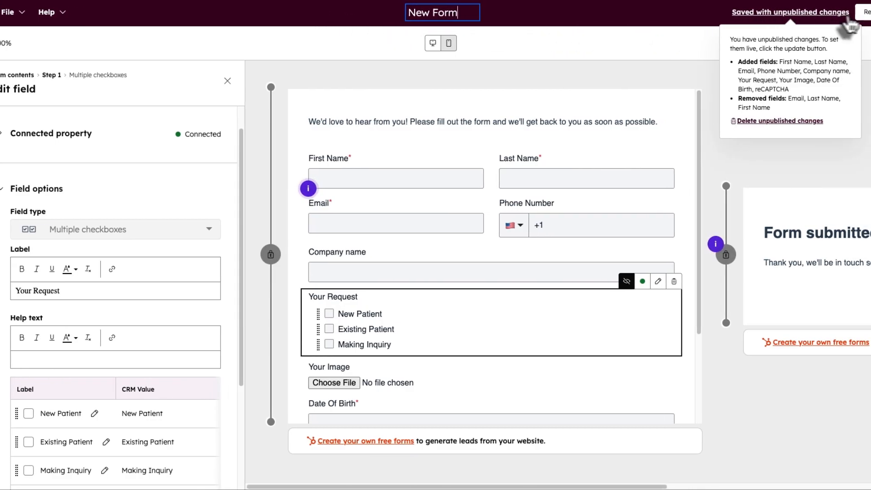
{"action": "left_click", "coordinate": [815, 12]}
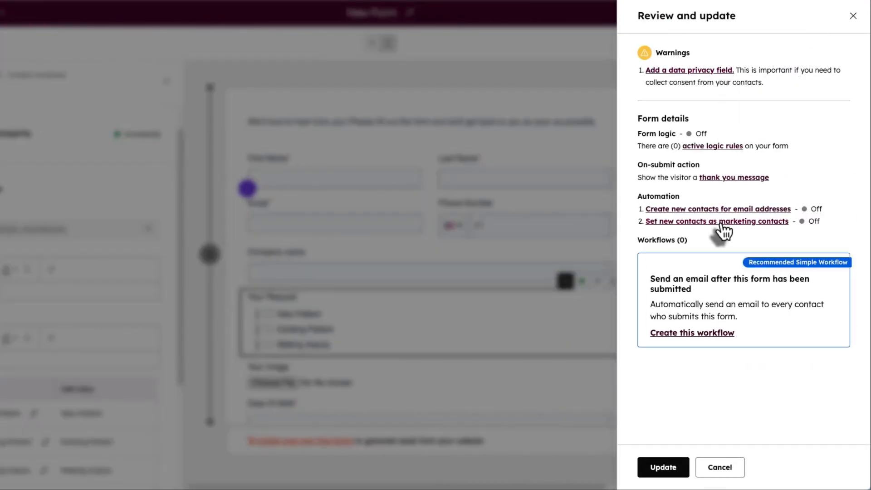
{"action": "left_click", "coordinate": [666, 471]}
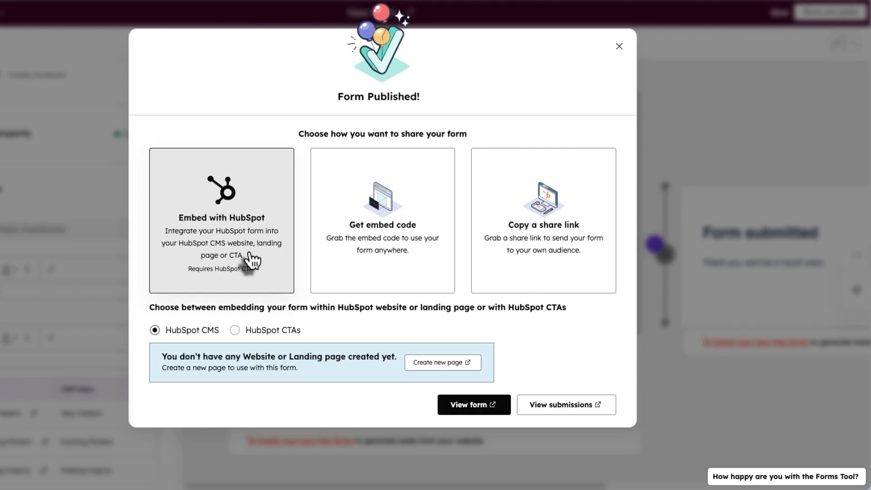
- Copy the form's website embed code and show its share link
{"action": "left_click", "coordinate": [348, 240]}
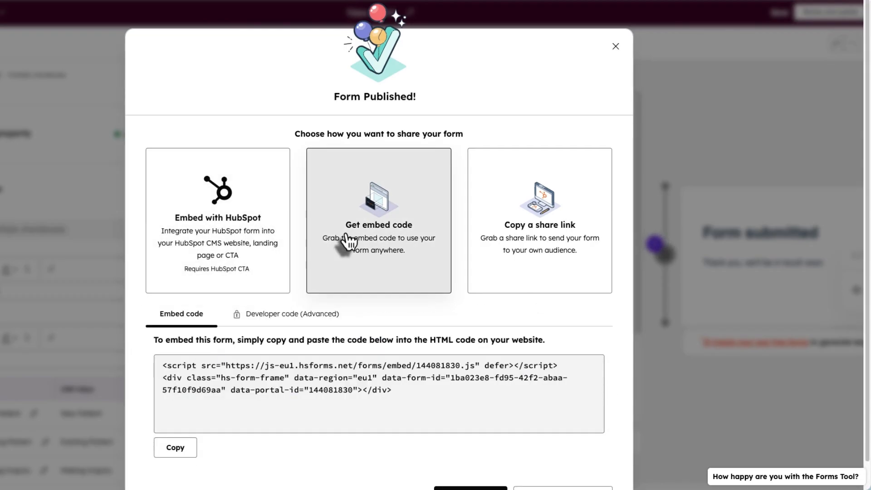
{"action": "right_click", "coordinate": [177, 366]}
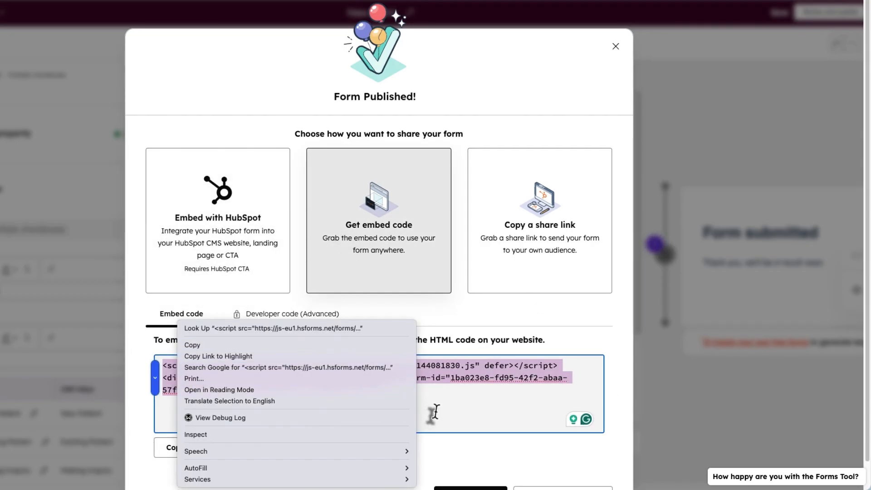
{"action": "key", "text": "Escape"}
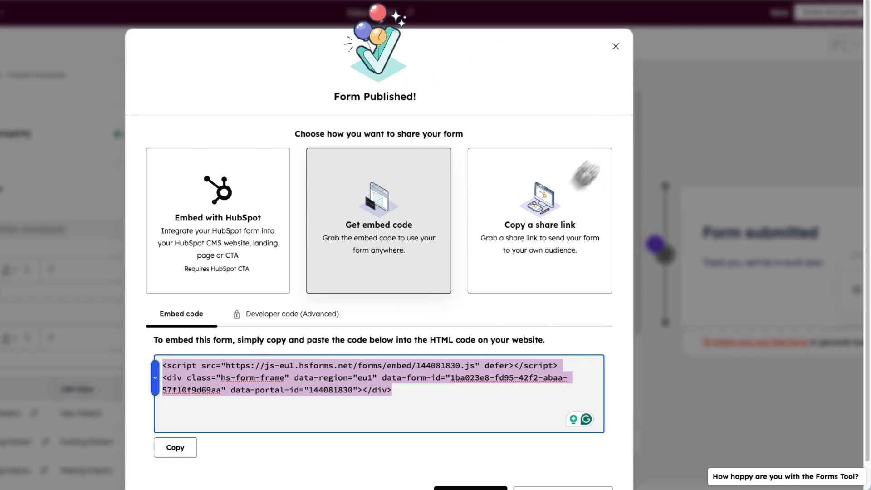
{"action": "left_click", "coordinate": [539, 211]}
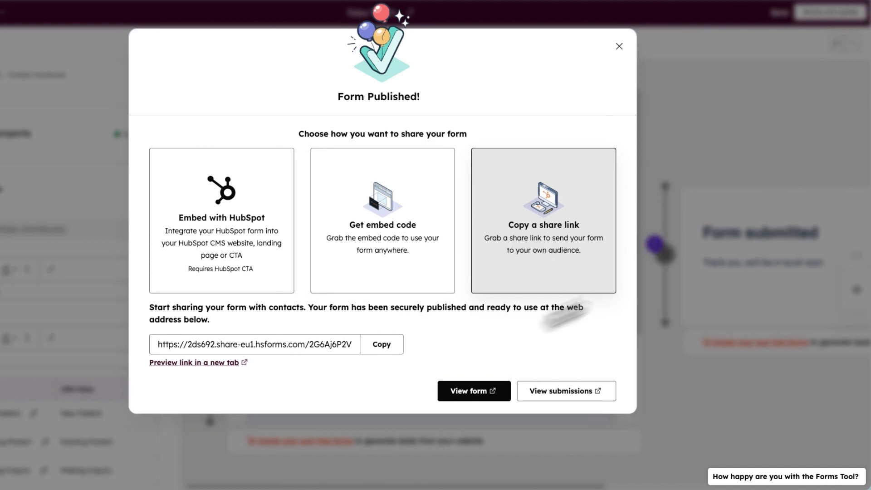
- Copy the form's share link and close the Form Published dialog
{"action": "left_click", "coordinate": [384, 347]}
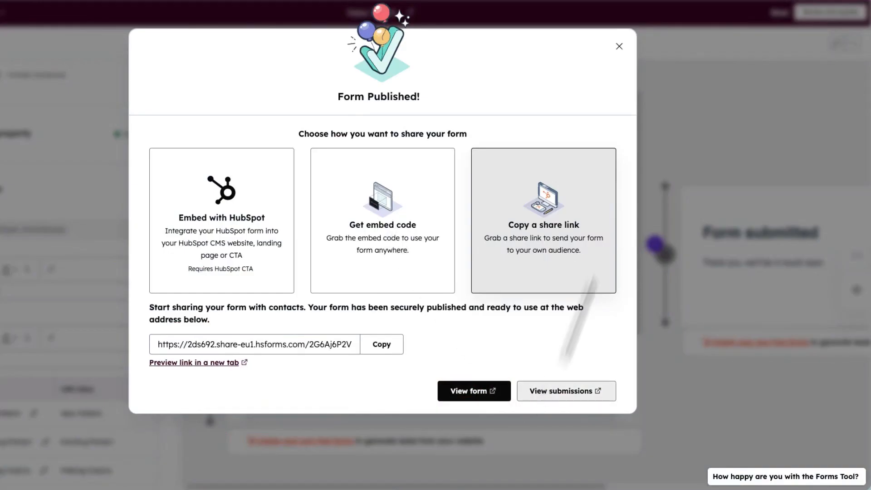
{"action": "left_click", "coordinate": [619, 46]}
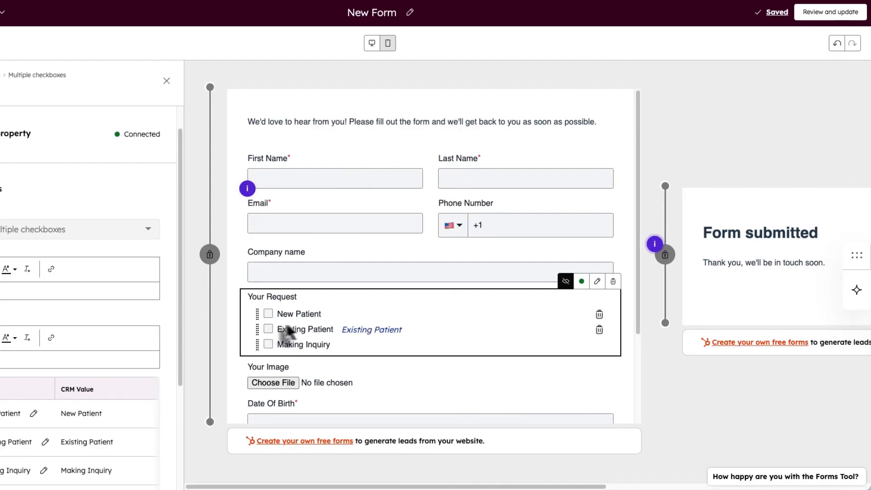
- Test the Existing Patient, New Patient and Making Inquiry checkboxes in the form preview
{"action": "left_click", "coordinate": [269, 329]}
{"action": "scroll", "coordinate": [270, 329], "scroll_direction": "down", "scroll_amount": 2}
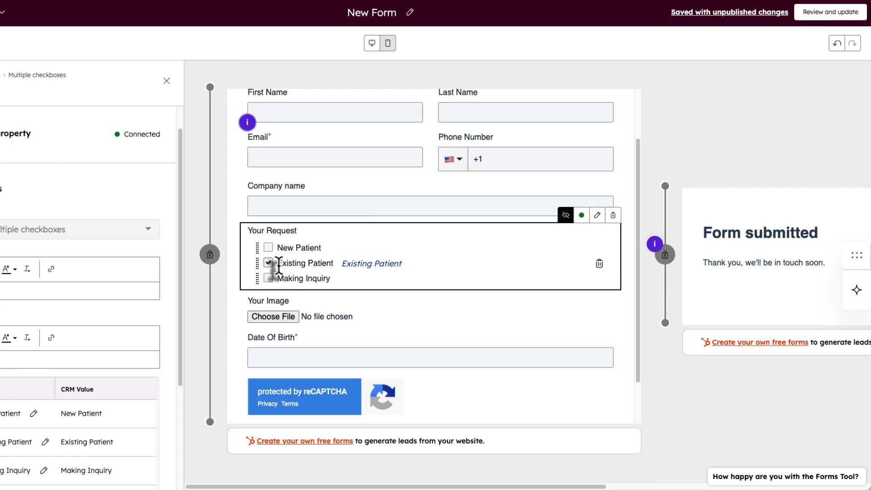
{"action": "scroll", "coordinate": [370, 175], "scroll_direction": "up", "scroll_amount": 2}
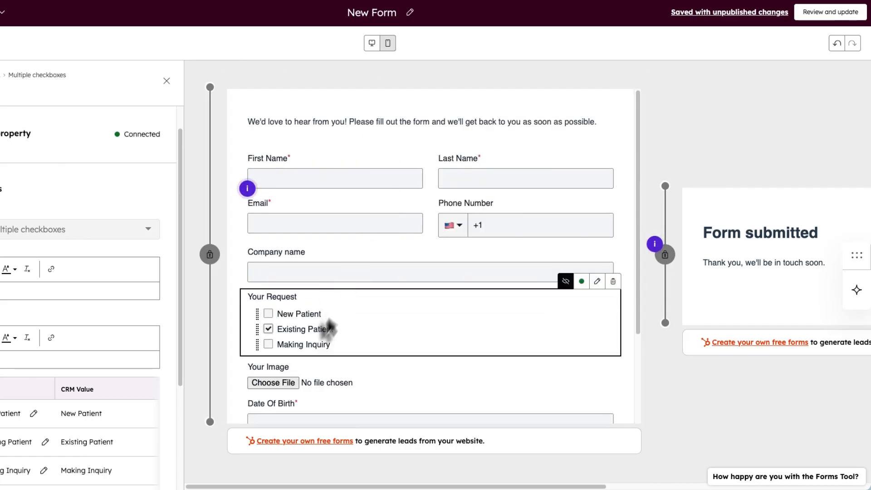
{"action": "left_click", "coordinate": [268, 330]}
{"action": "scroll", "coordinate": [269, 326], "scroll_direction": "down", "scroll_amount": 2}
{"action": "left_click", "coordinate": [268, 247]}
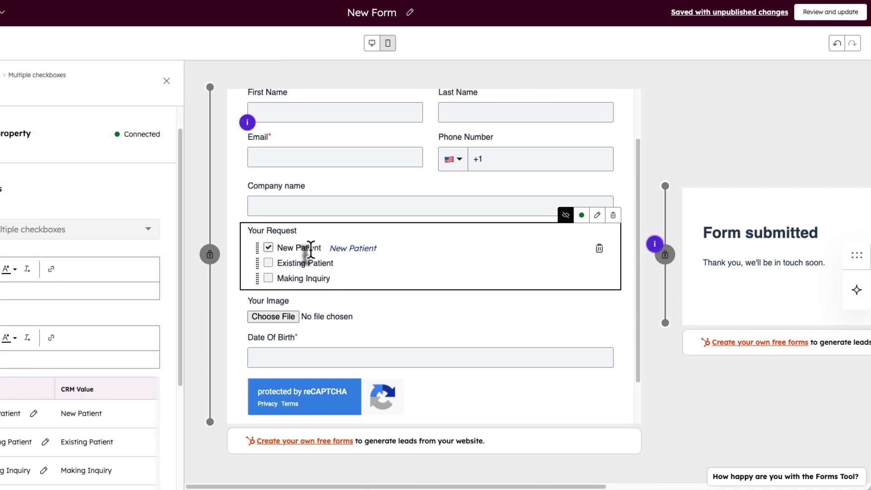
{"action": "left_click", "coordinate": [268, 247]}
{"action": "left_click", "coordinate": [268, 278]}
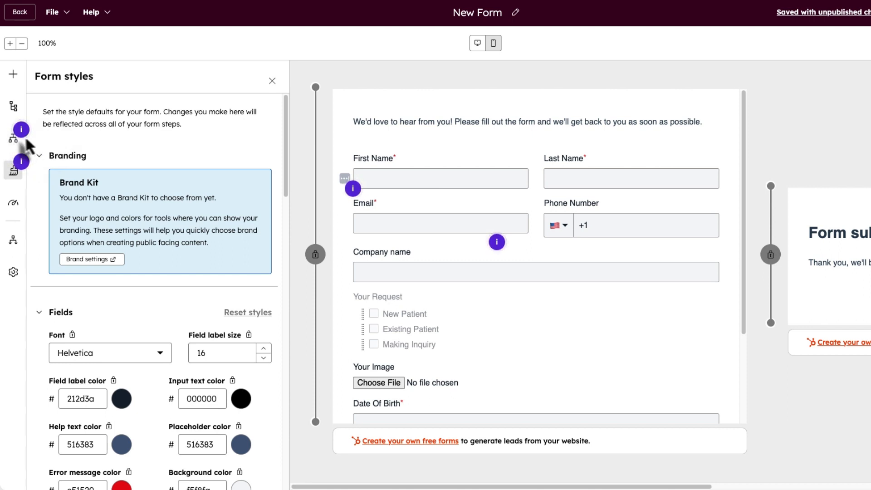
- Review the form contents outline and Form styles, including Heading style, then view Recommendations
{"action": "left_click", "coordinate": [13, 108]}
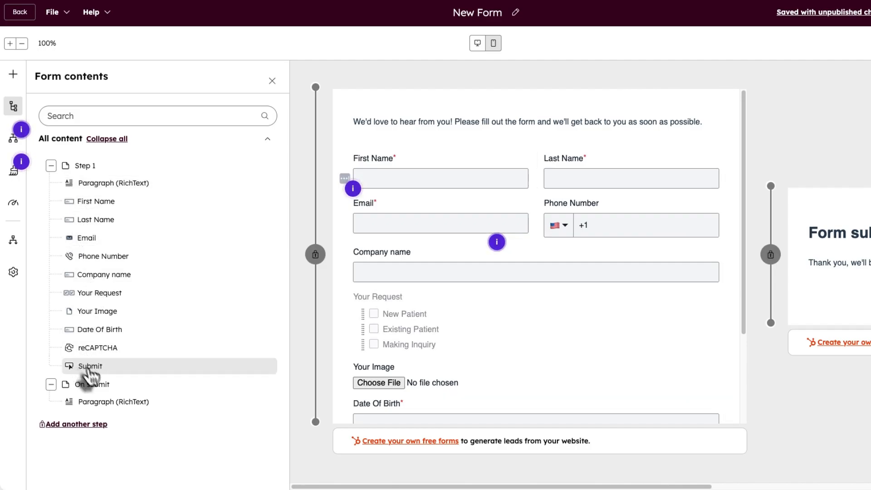
{"action": "left_click", "coordinate": [14, 176]}
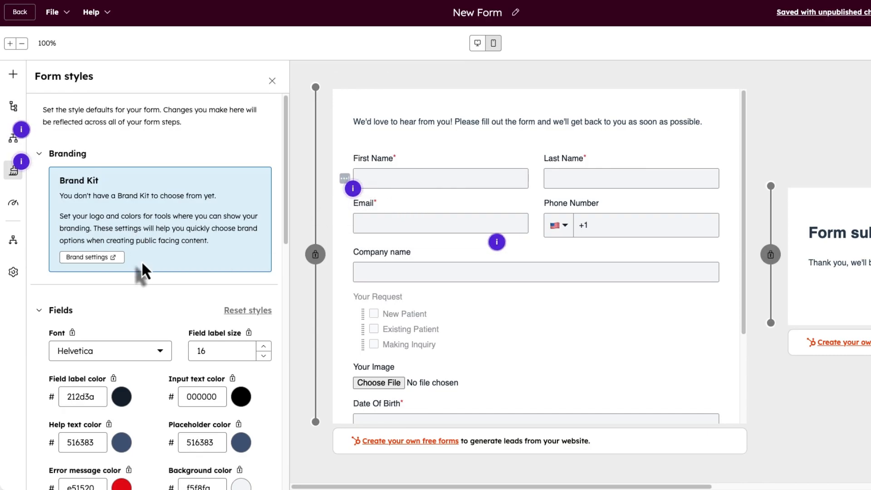
{"action": "scroll", "coordinate": [144, 267], "scroll_direction": "down", "scroll_amount": 3}
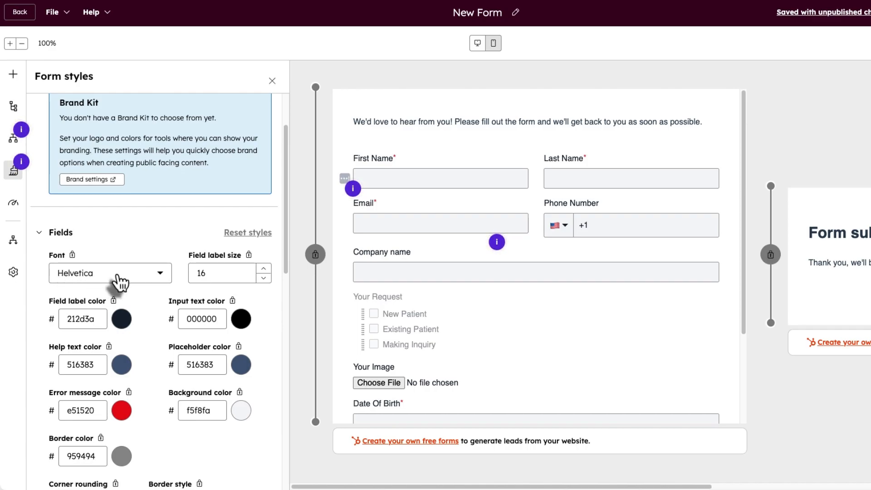
{"action": "scroll", "coordinate": [136, 277], "scroll_direction": "down", "scroll_amount": 10}
{"action": "left_click", "coordinate": [63, 375]}
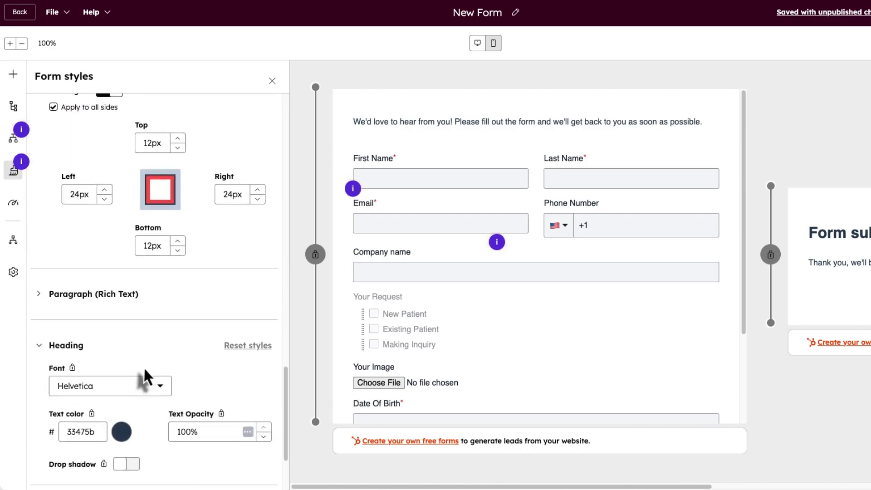
{"action": "scroll", "coordinate": [144, 367], "scroll_direction": "down", "scroll_amount": 4}
{"action": "scroll", "coordinate": [144, 366], "scroll_direction": "up", "scroll_amount": 10}
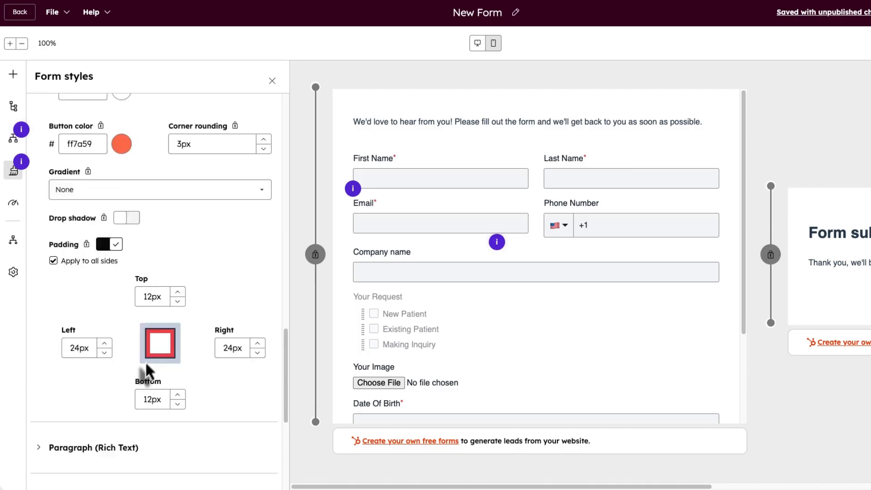
{"action": "scroll", "coordinate": [145, 361], "scroll_direction": "up", "scroll_amount": 10}
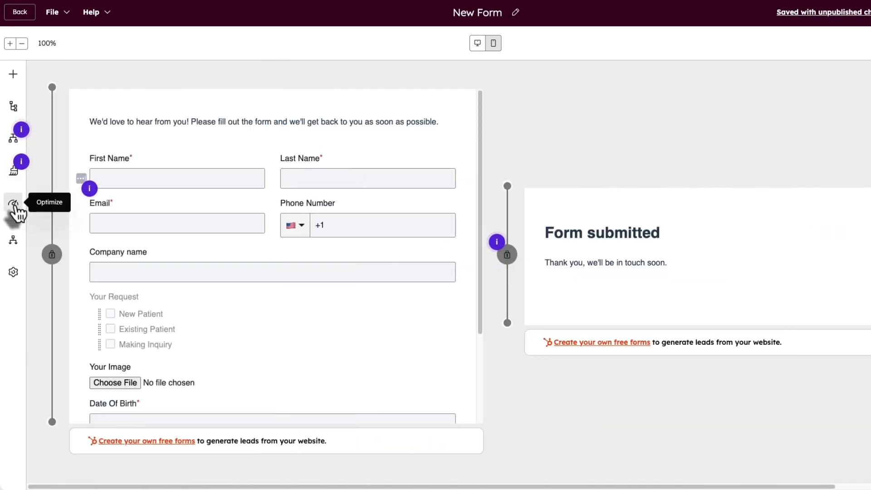
{"action": "left_click", "coordinate": [13, 204]}
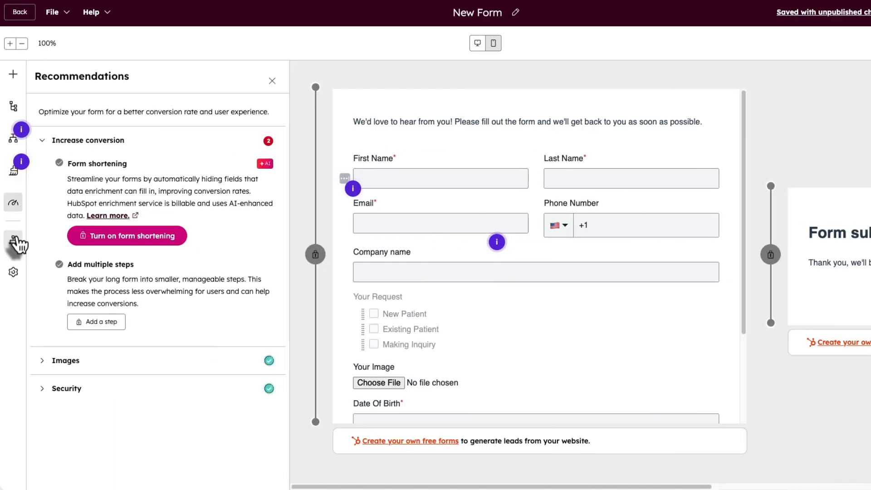
- Create the recommended follow-up email workflow from Automation and open its Send email step
{"action": "left_click", "coordinate": [14, 240]}
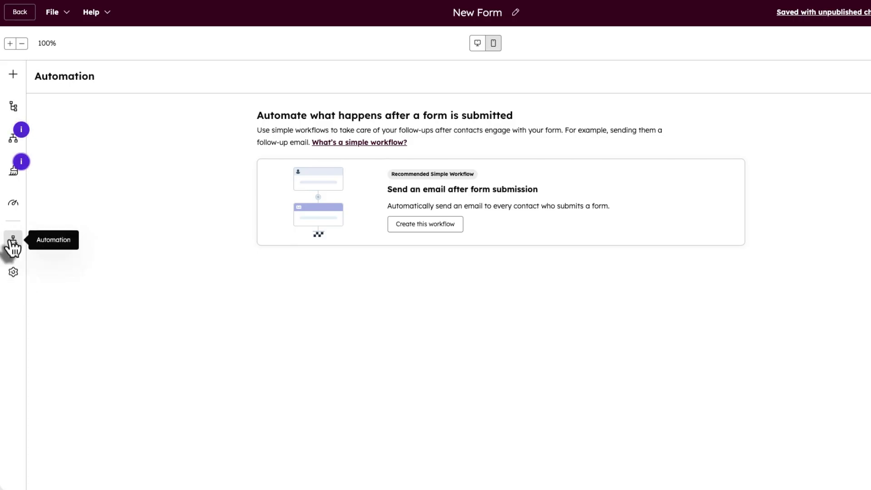
{"action": "left_click", "coordinate": [443, 226]}
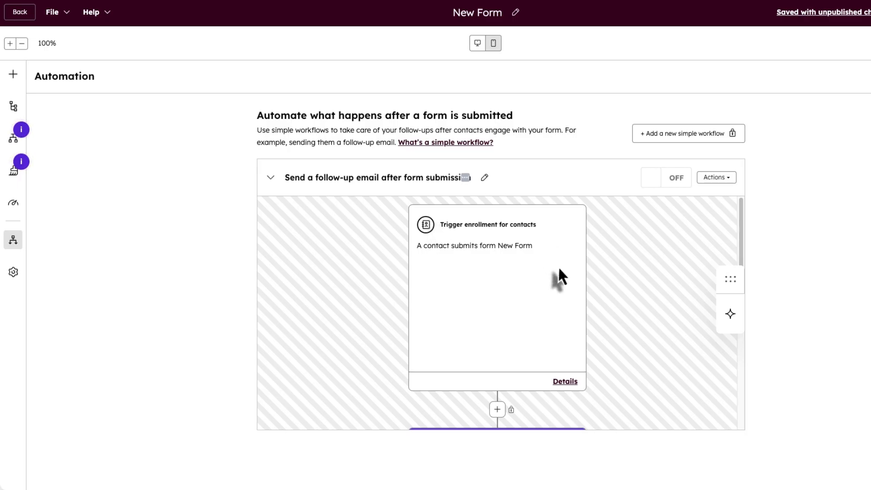
{"action": "scroll", "coordinate": [549, 267], "scroll_direction": "down", "scroll_amount": 3}
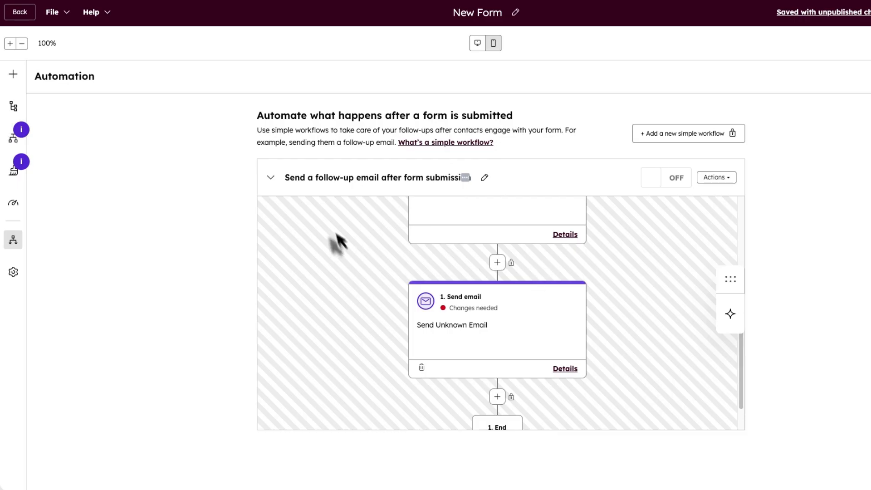
{"action": "scroll", "coordinate": [467, 331], "scroll_direction": "up", "scroll_amount": 3}
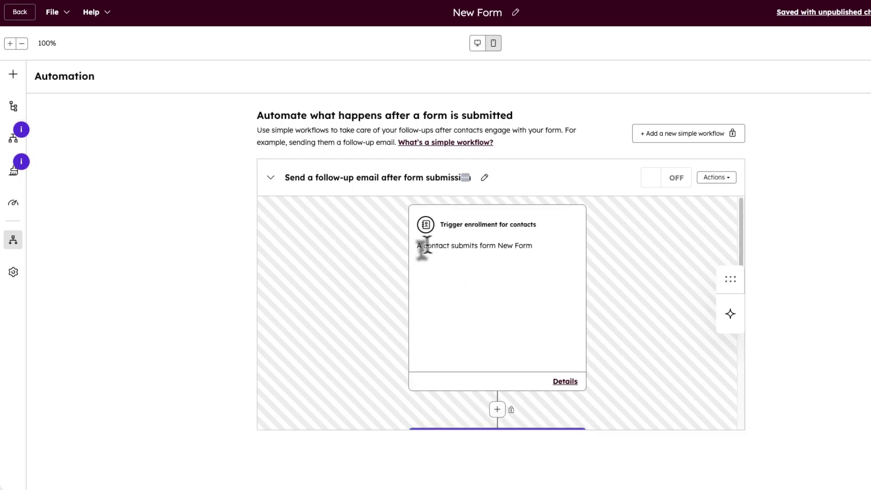
{"action": "scroll", "coordinate": [517, 261], "scroll_direction": "down", "scroll_amount": 3}
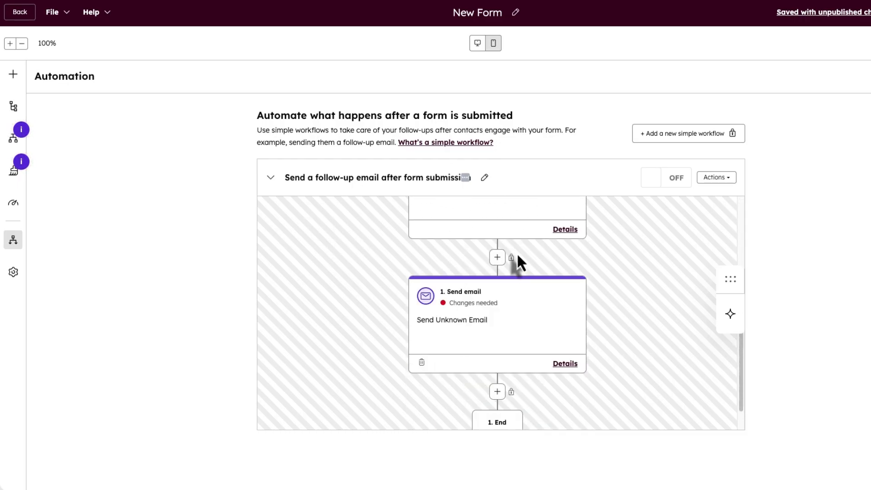
{"action": "left_click", "coordinate": [478, 305]}
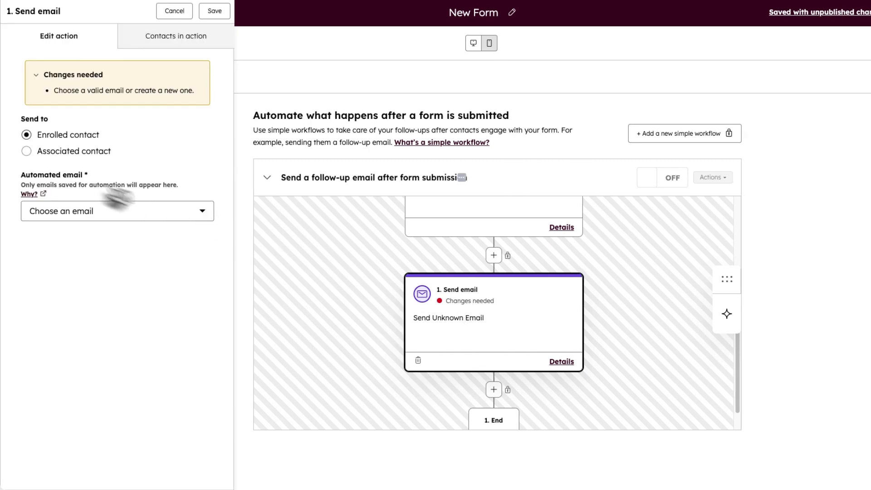
- Delete the old email step and add a new Communications > Send email action
{"action": "left_click", "coordinate": [418, 363]}
{"action": "left_click", "coordinate": [453, 408]}
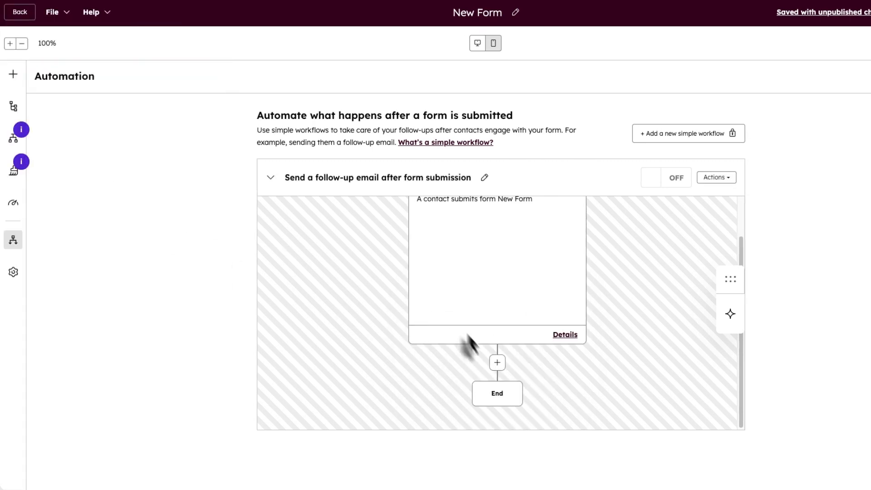
{"action": "left_click", "coordinate": [497, 363]}
{"action": "left_click", "coordinate": [91, 94]}
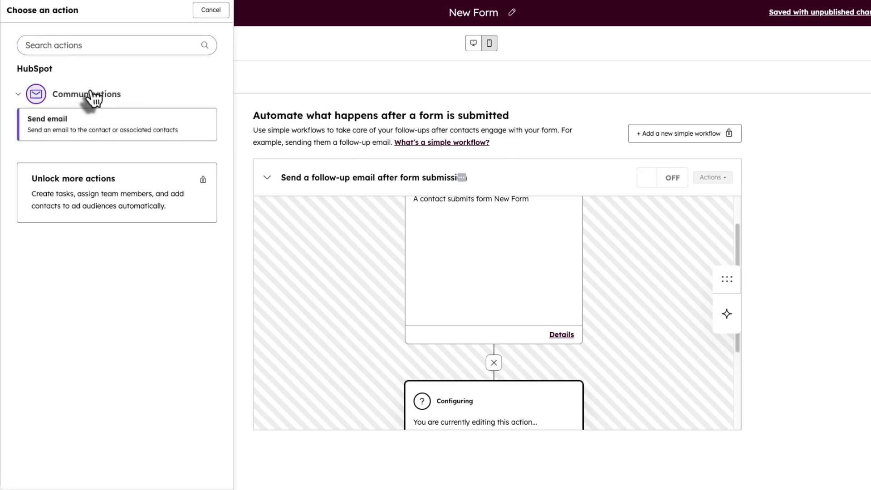
{"action": "left_click", "coordinate": [96, 117]}
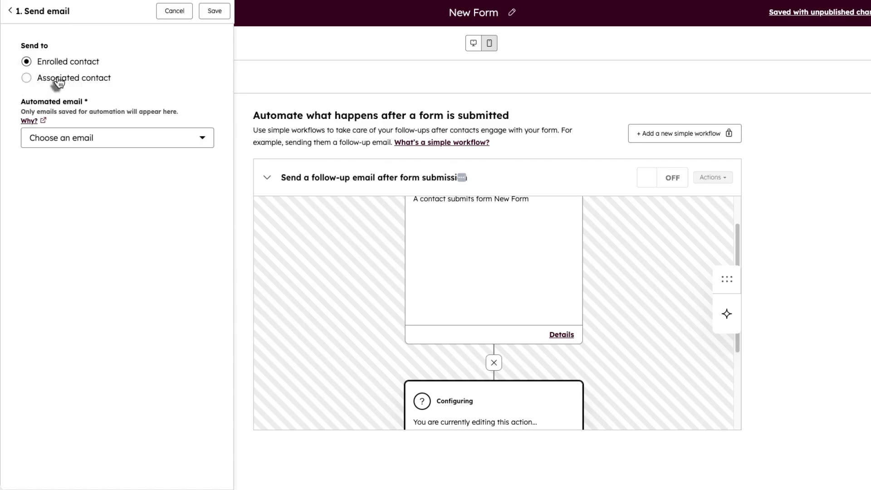
- Address the email to the enrolled contact and start a new automated email
{"action": "left_click", "coordinate": [60, 79]}
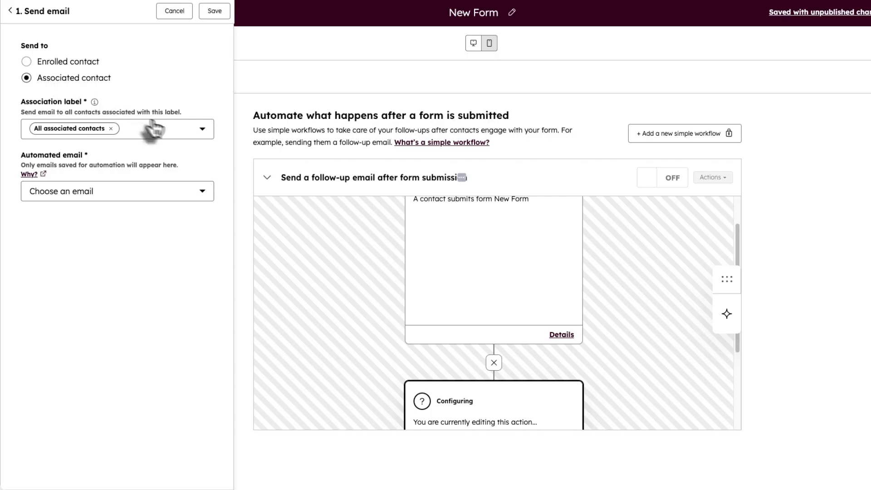
{"action": "left_click", "coordinate": [164, 128]}
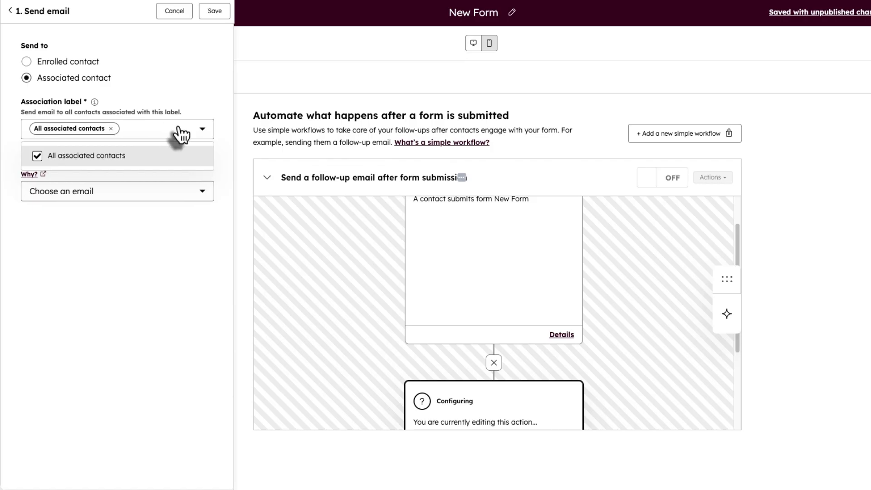
{"action": "left_click", "coordinate": [177, 102]}
{"action": "left_click", "coordinate": [27, 62]}
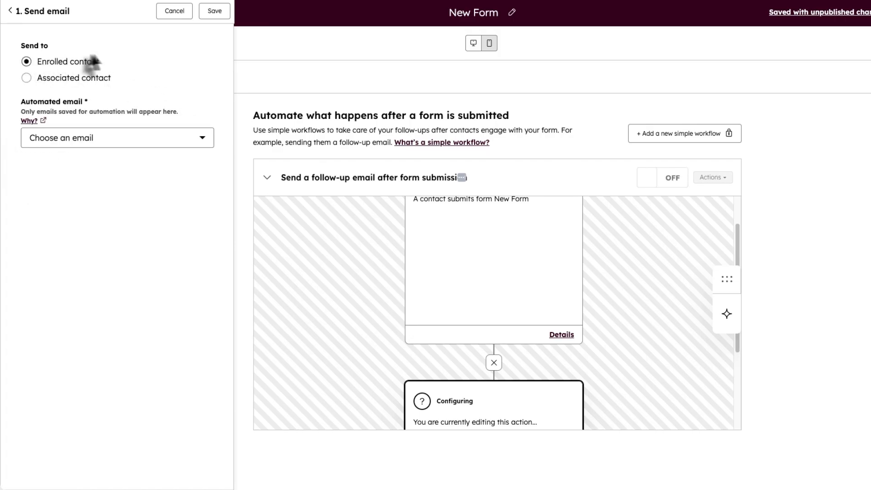
{"action": "left_click", "coordinate": [105, 141]}
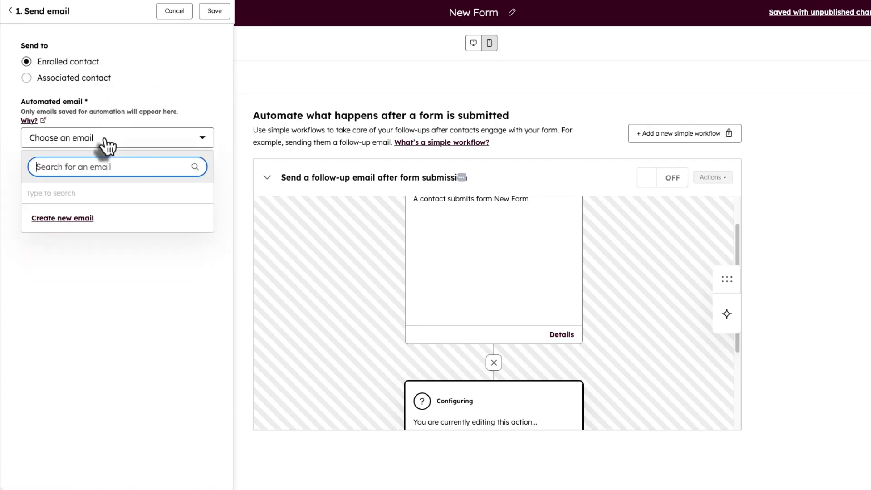
{"action": "left_click", "coordinate": [66, 222]}
- Name the new email 'weldome Email' and choose the sender's From address
{"action": "left_click", "coordinate": [71, 61]}
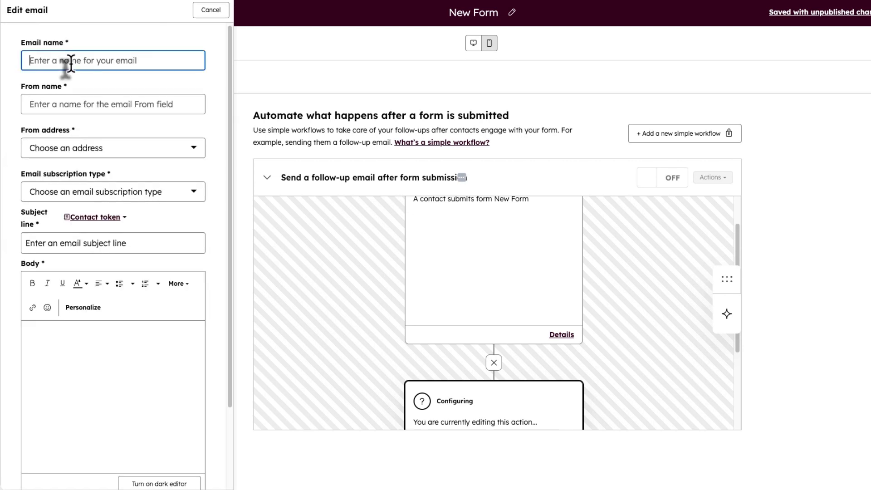
{"action": "type", "text": "weld"}
{"action": "type", "text": "ome"}
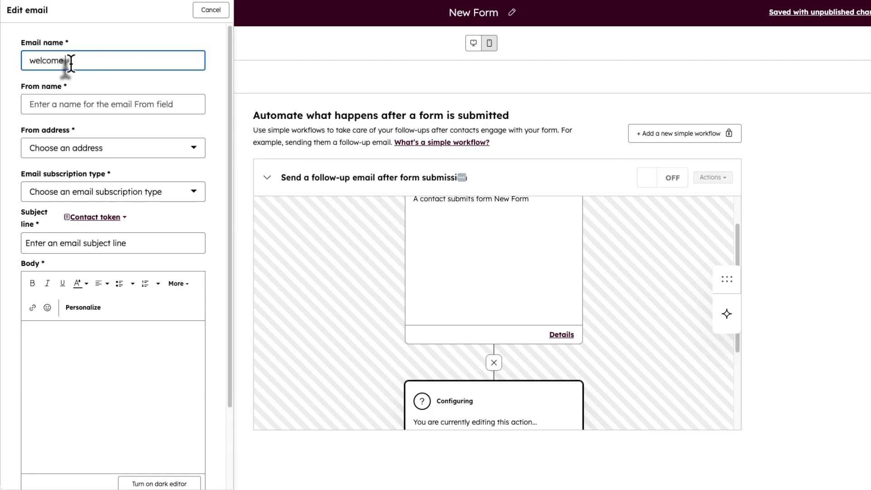
{"action": "type", "text": " E"}
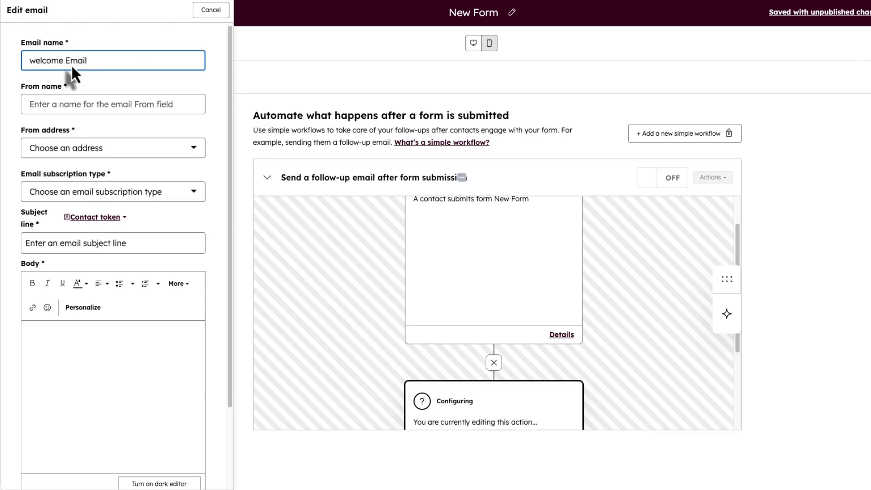
{"action": "type", "text": "mail"}
{"action": "left_click", "coordinate": [57, 191]}
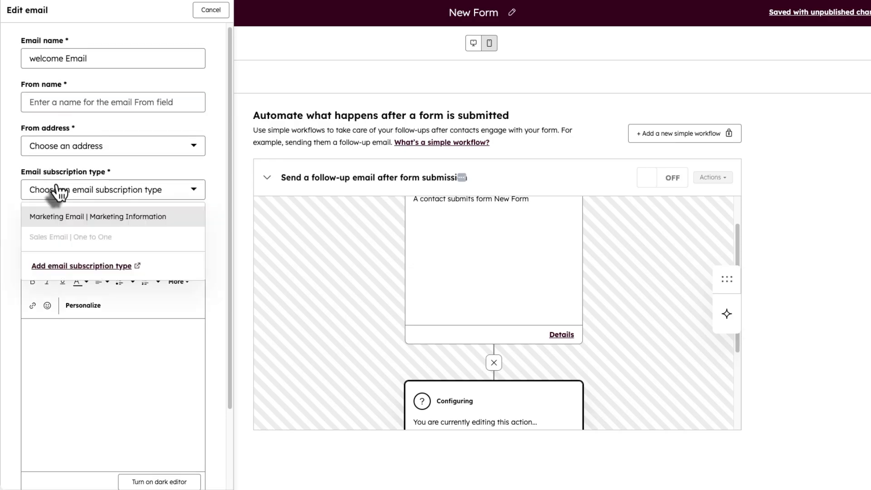
{"action": "left_click", "coordinate": [15, 201]}
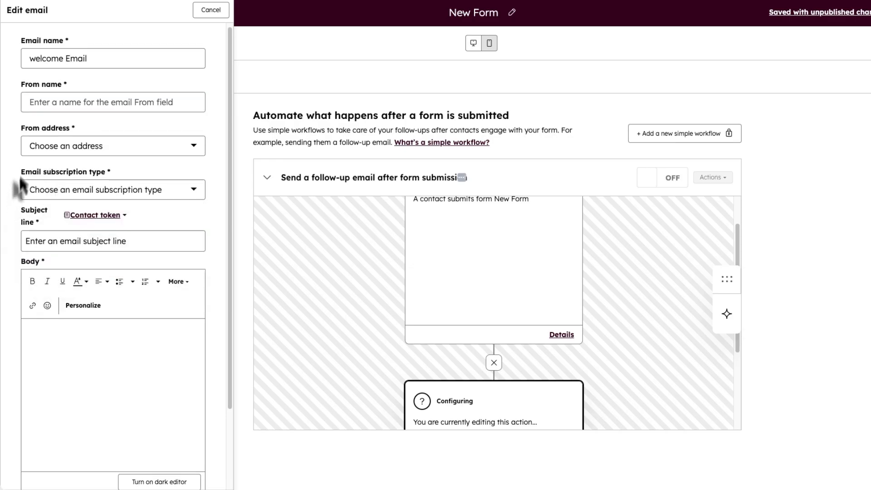
{"action": "left_click", "coordinate": [41, 149]}
{"action": "left_click", "coordinate": [50, 214]}
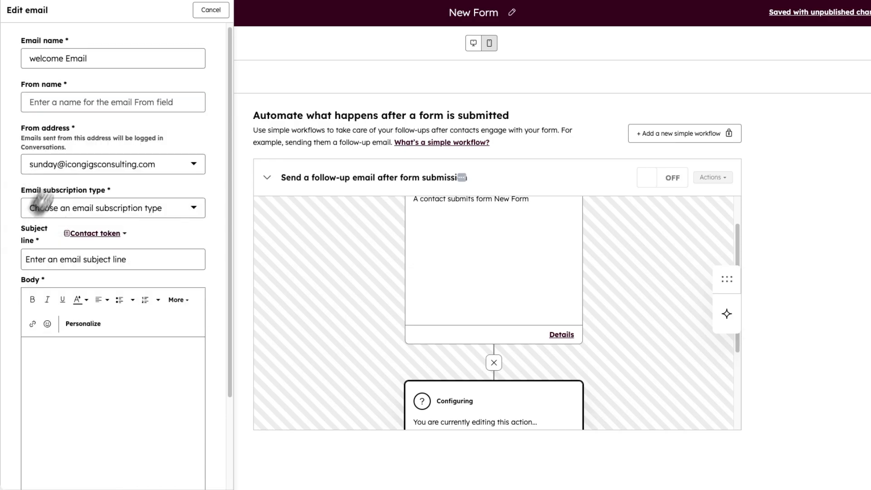
- Select the default email footer, looking over the subject and body fields
{"action": "scroll", "coordinate": [72, 190], "scroll_direction": "down", "scroll_amount": 1}
{"action": "left_click", "coordinate": [70, 205]}
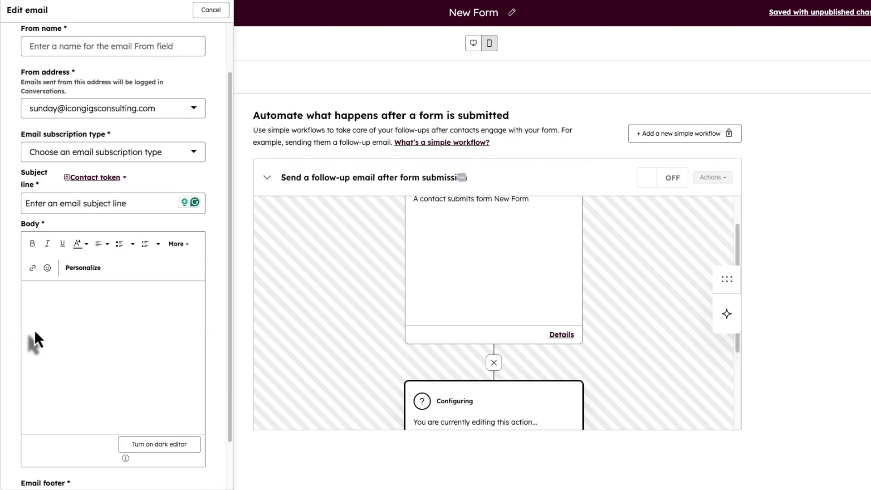
{"action": "scroll", "coordinate": [48, 313], "scroll_direction": "down", "scroll_amount": 1}
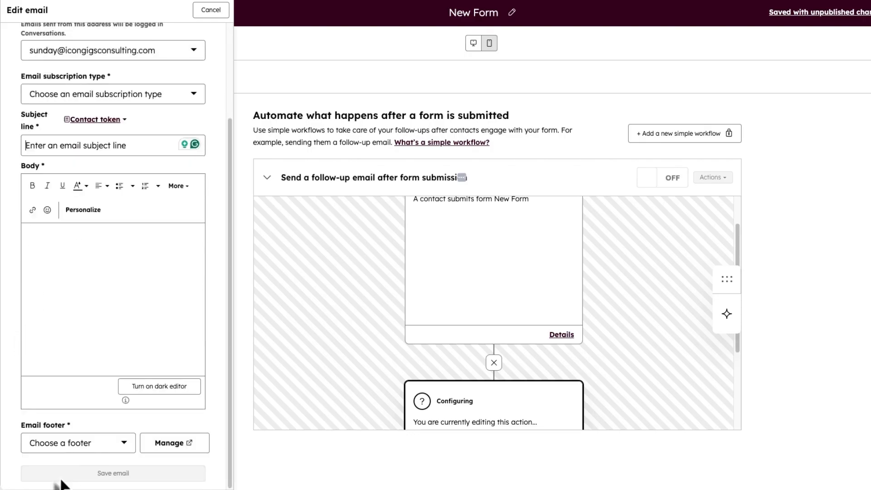
{"action": "left_click", "coordinate": [59, 443]}
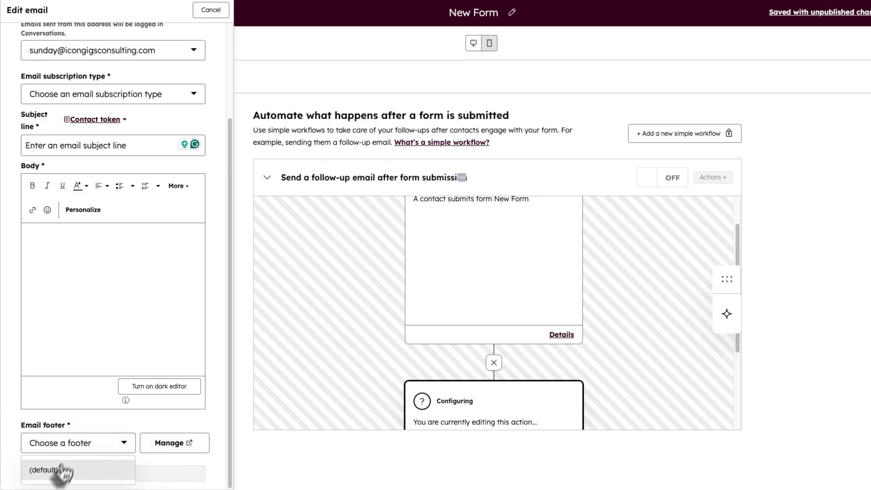
{"action": "left_click", "coordinate": [54, 469]}
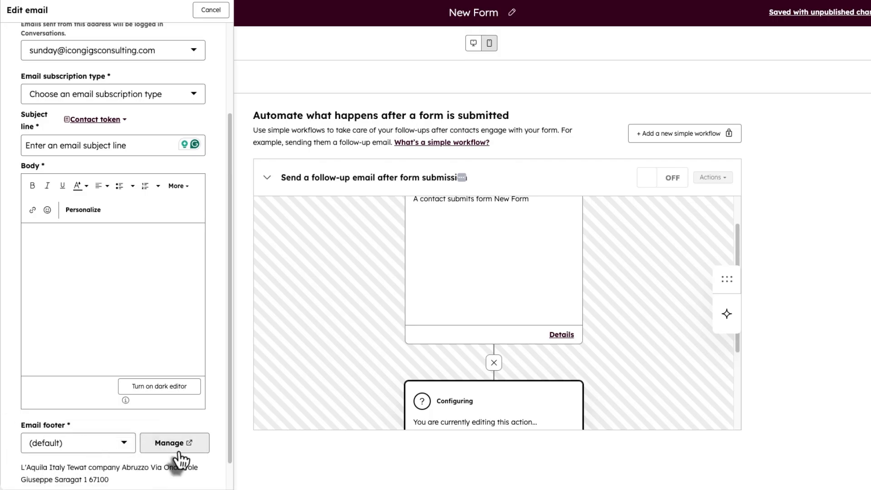
{"action": "scroll", "coordinate": [113, 424], "scroll_direction": "up", "scroll_amount": 1}
{"action": "scroll", "coordinate": [86, 340], "scroll_direction": "down", "scroll_amount": 2}
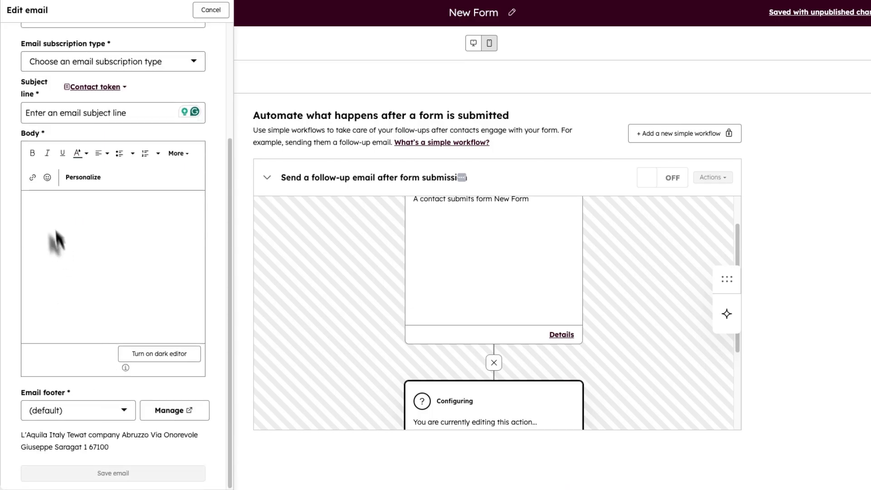
{"action": "left_click", "coordinate": [53, 222]}
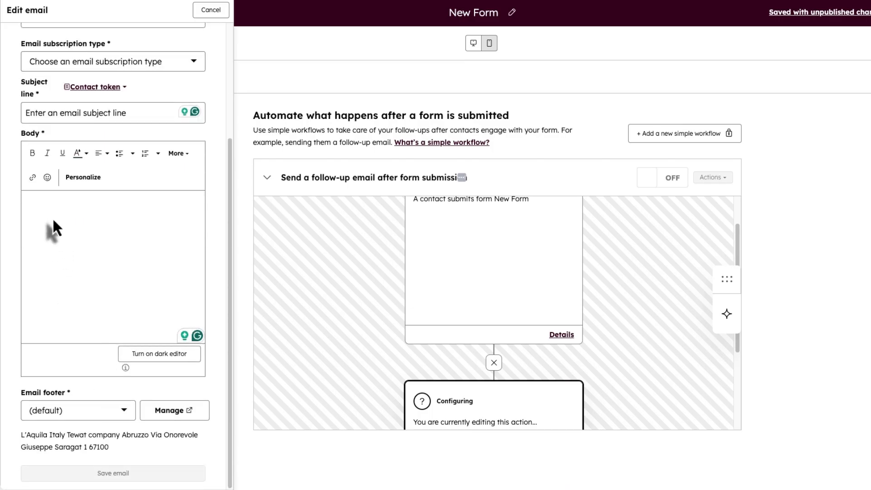
{"action": "scroll", "coordinate": [53, 217], "scroll_direction": "up", "scroll_amount": 3}
{"action": "scroll", "coordinate": [482, 362], "scroll_direction": "down", "scroll_amount": 1}
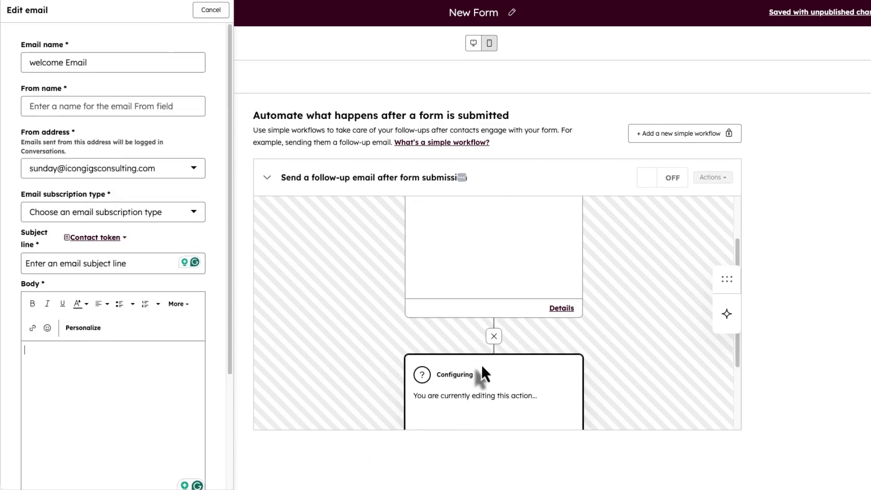
{"action": "scroll", "coordinate": [481, 366], "scroll_direction": "down", "scroll_amount": 2}
- Abandon the new email and browse the automated email list in the Send email step
{"action": "left_click", "coordinate": [211, 10]}
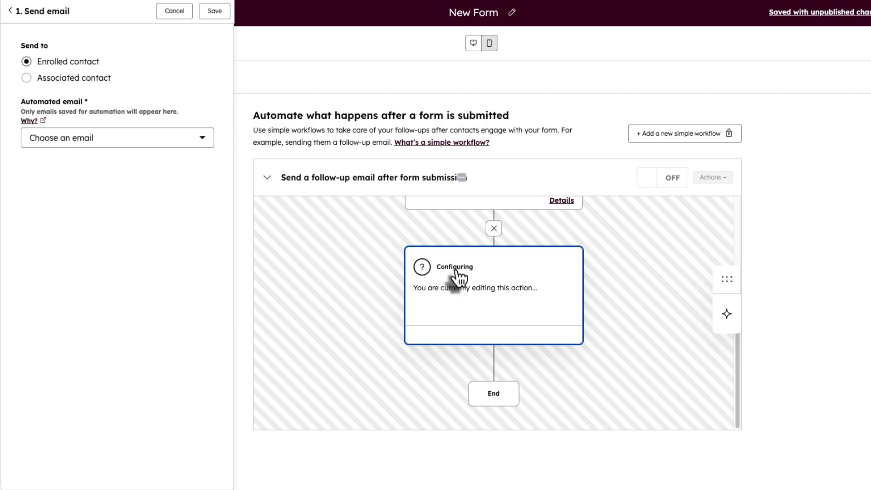
{"action": "left_click", "coordinate": [129, 142]}
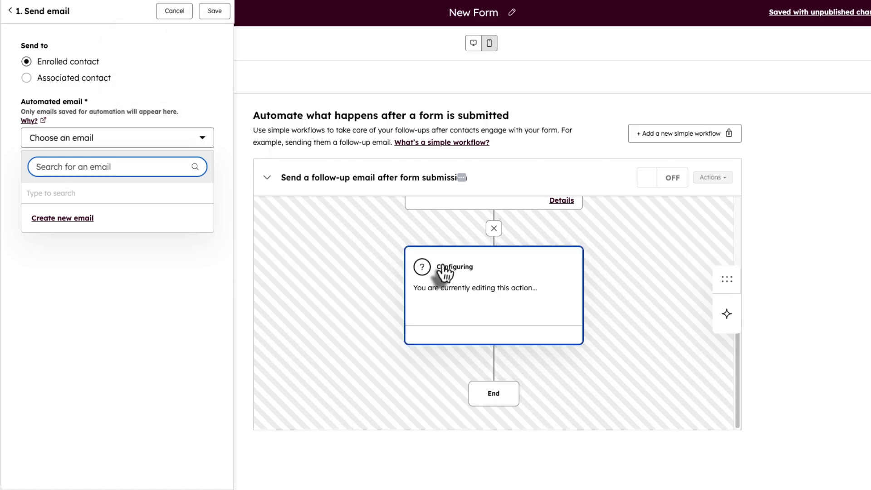
{"action": "scroll", "coordinate": [442, 261], "scroll_direction": "up", "scroll_amount": 5}
{"action": "scroll", "coordinate": [455, 228], "scroll_direction": "down", "scroll_amount": 4}
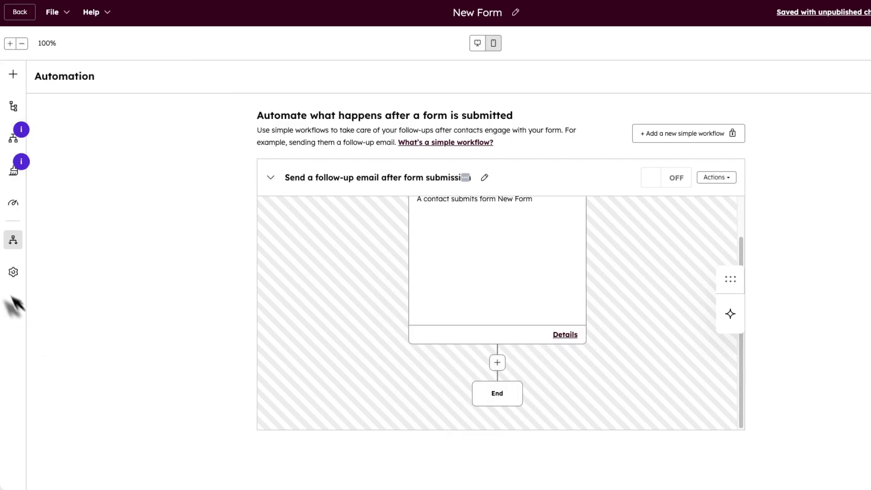
- Turn on automatic contact creation from unknown email addresses in the form settings
{"action": "left_click", "coordinate": [13, 273]}
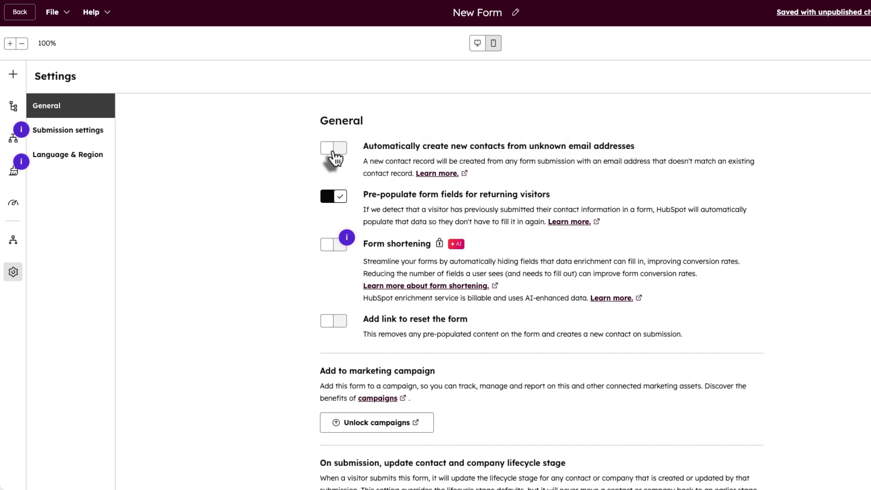
{"action": "left_click", "coordinate": [334, 150]}
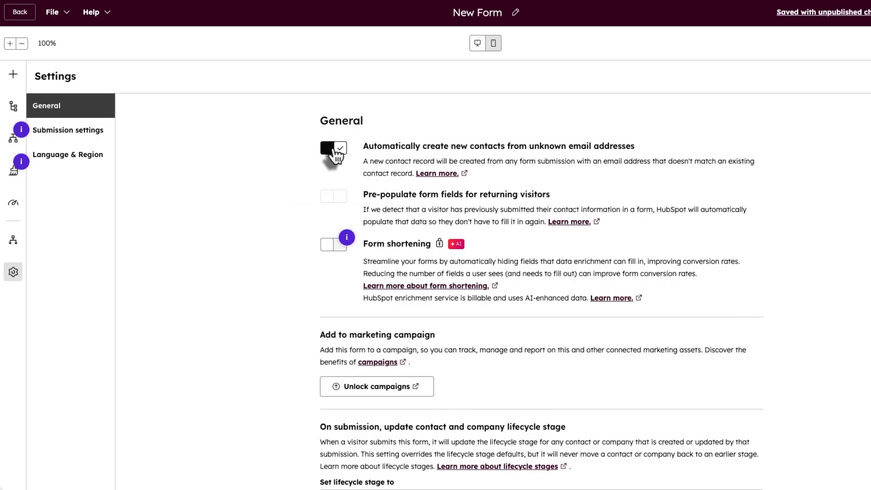
{"action": "left_click", "coordinate": [337, 156]}
{"action": "left_click", "coordinate": [333, 195]}
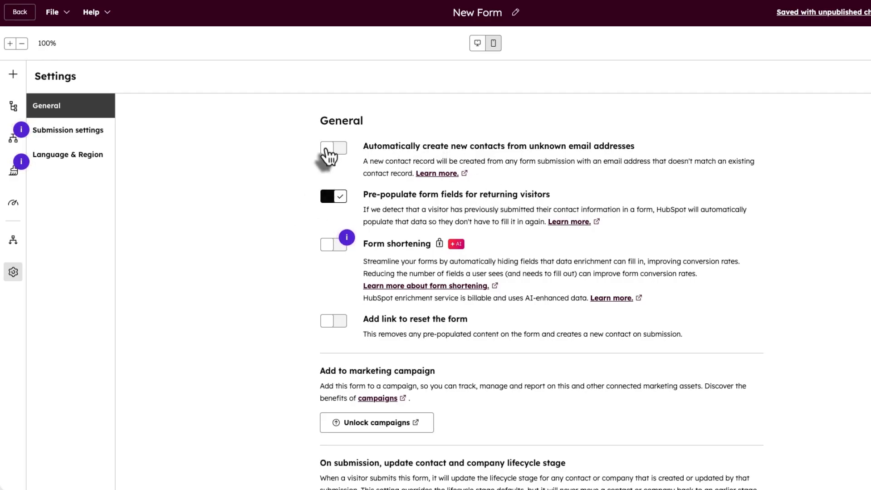
{"action": "left_click", "coordinate": [329, 157]}
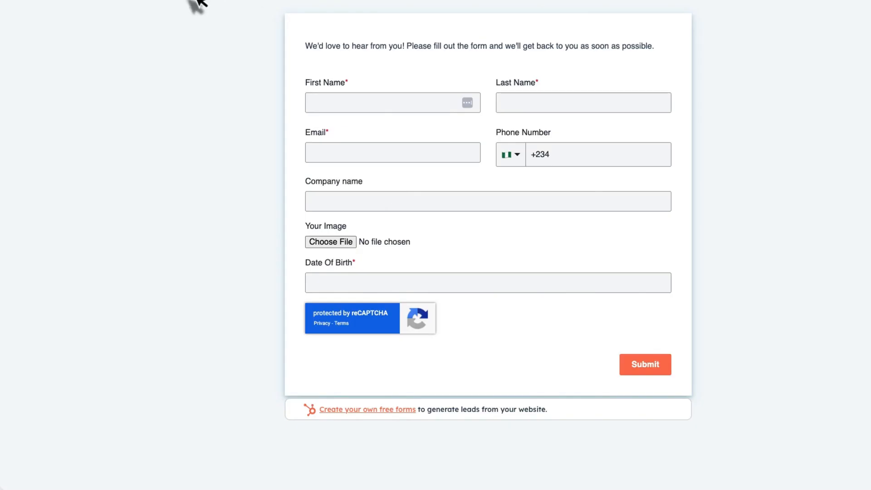
{"action": "left_click", "coordinate": [189, 0]}
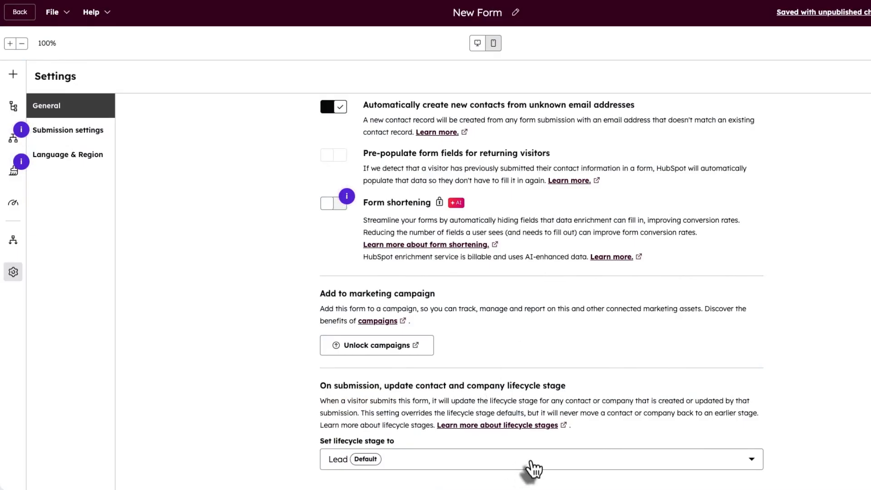
- Switch the lifecycle stage to Subscriber, then back to Lead
{"action": "left_click", "coordinate": [532, 463]}
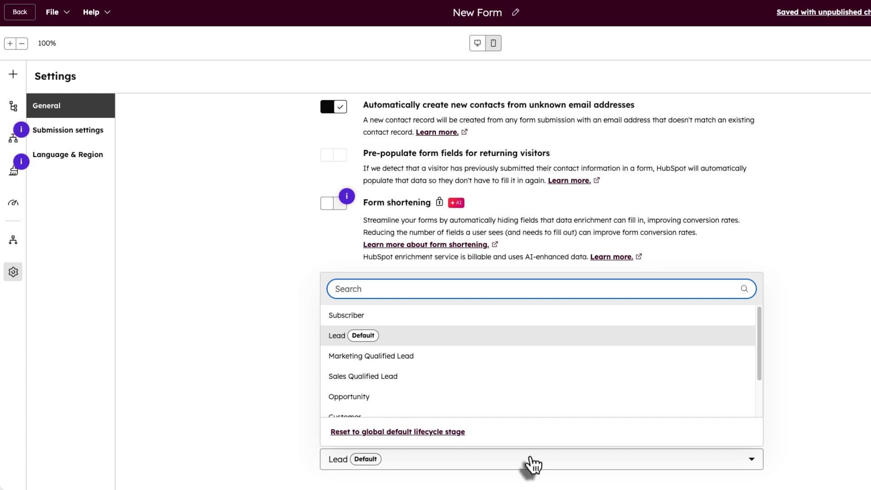
{"action": "left_click", "coordinate": [401, 318]}
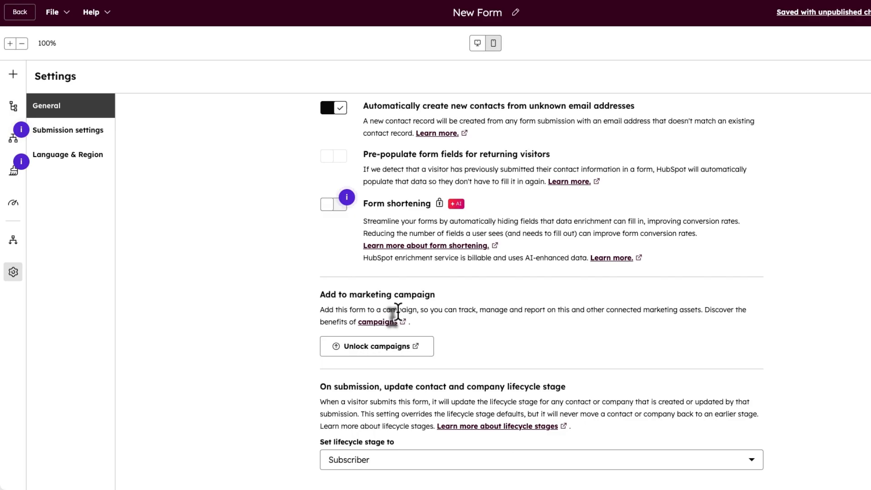
{"action": "left_click", "coordinate": [478, 461]}
{"action": "left_click", "coordinate": [349, 341]}
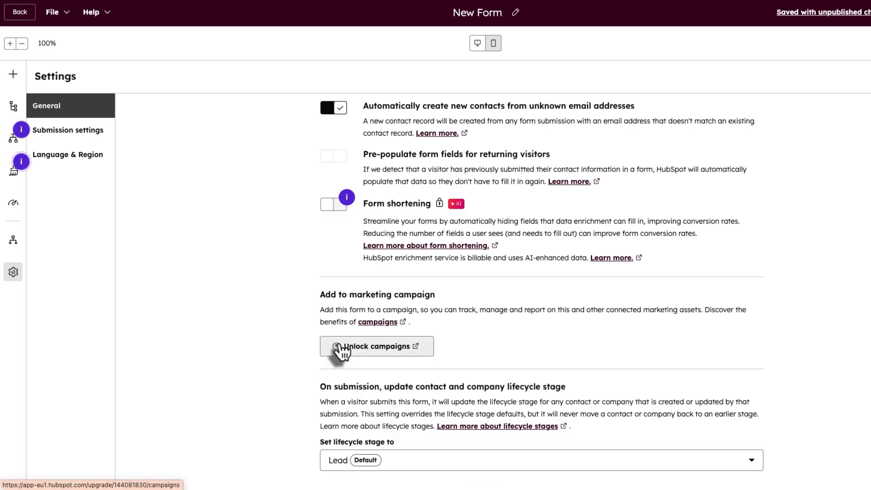
{"action": "left_click", "coordinate": [406, 465]}
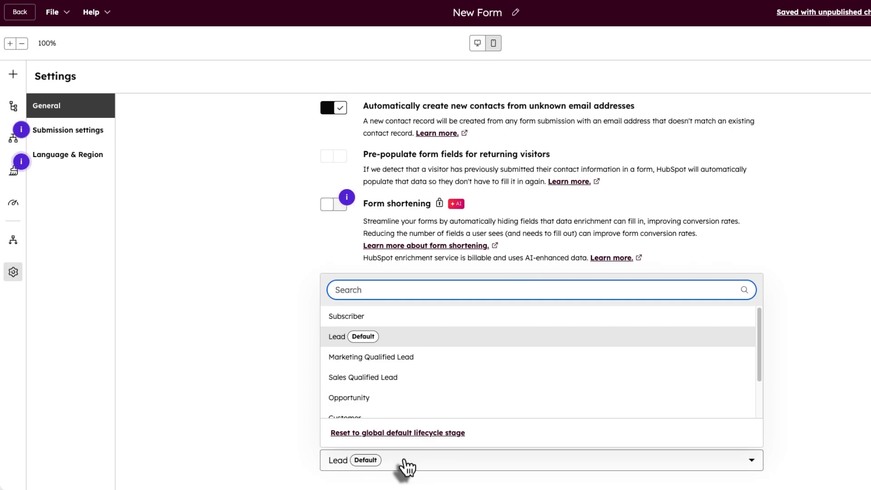
{"action": "left_click", "coordinate": [94, 140]}
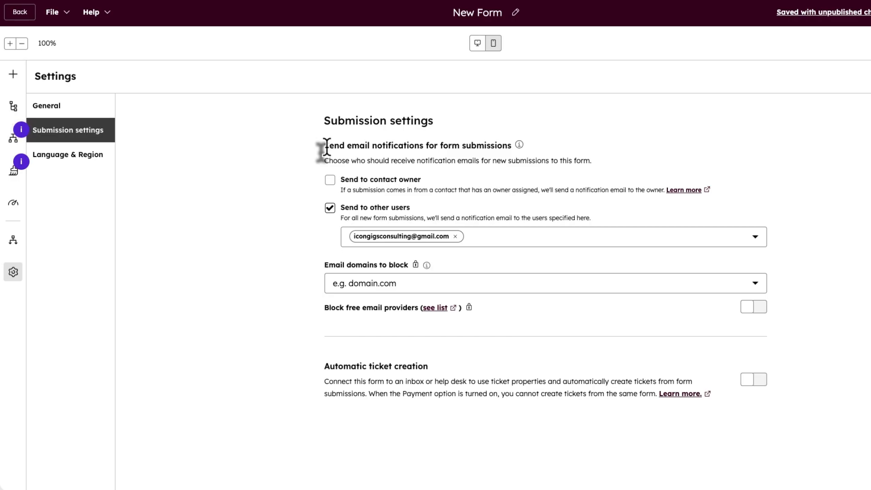
- Send submission notifications to one specified user instead of the contact owner
{"action": "left_click", "coordinate": [330, 182]}
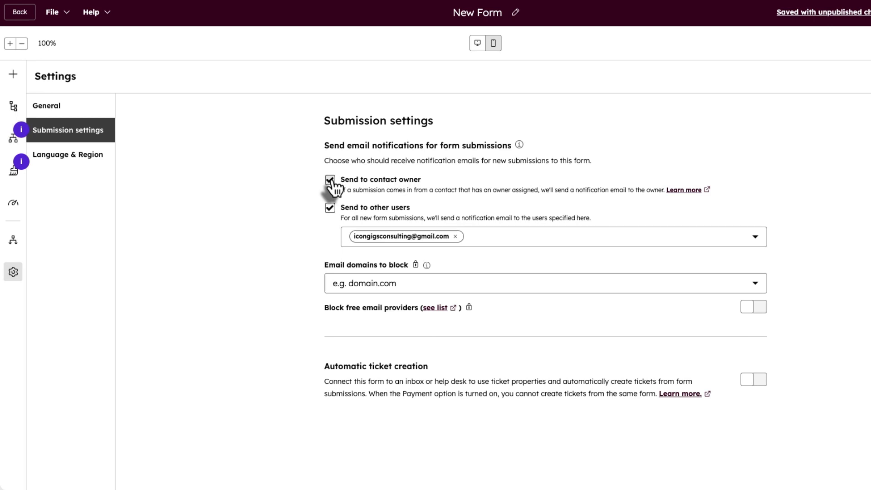
{"action": "left_click", "coordinate": [329, 208]}
{"action": "left_click", "coordinate": [329, 208]}
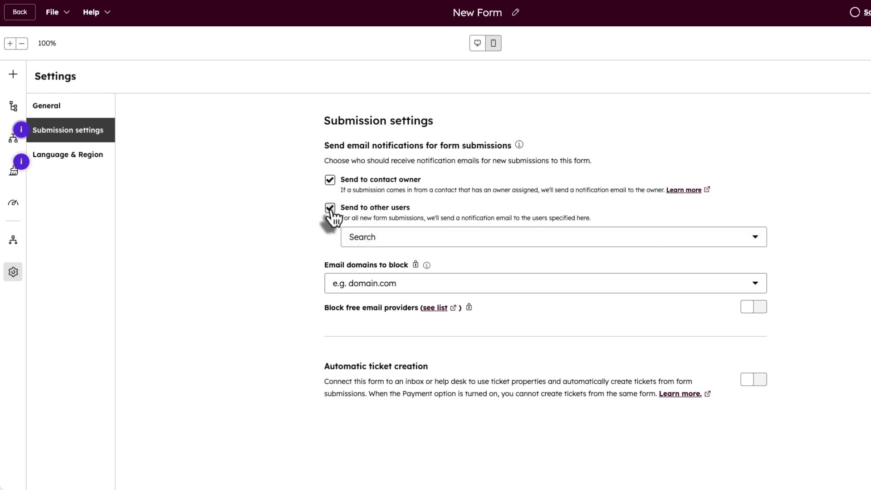
{"action": "left_click", "coordinate": [329, 181]}
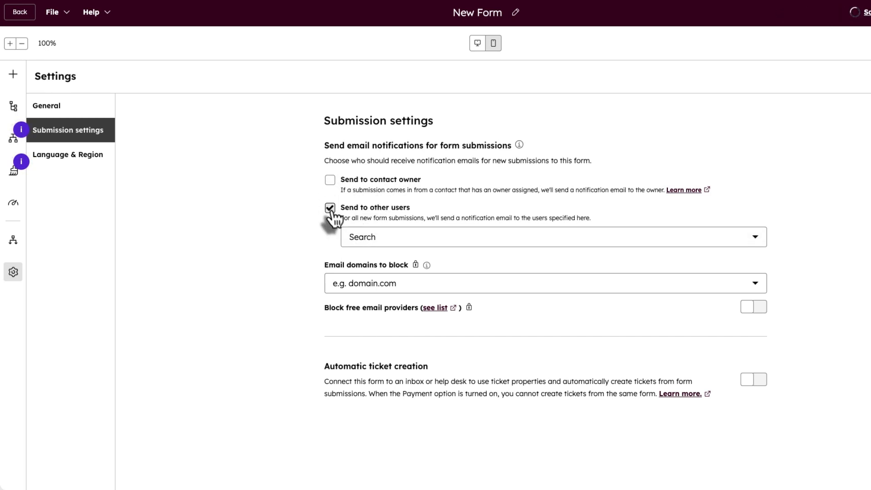
{"action": "left_click", "coordinate": [439, 240]}
{"action": "left_click", "coordinate": [408, 286]}
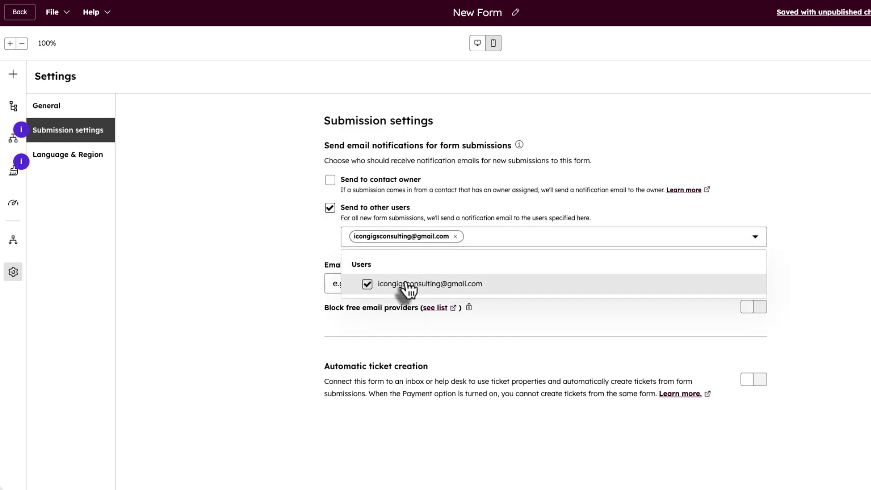
{"action": "left_click", "coordinate": [330, 181]}
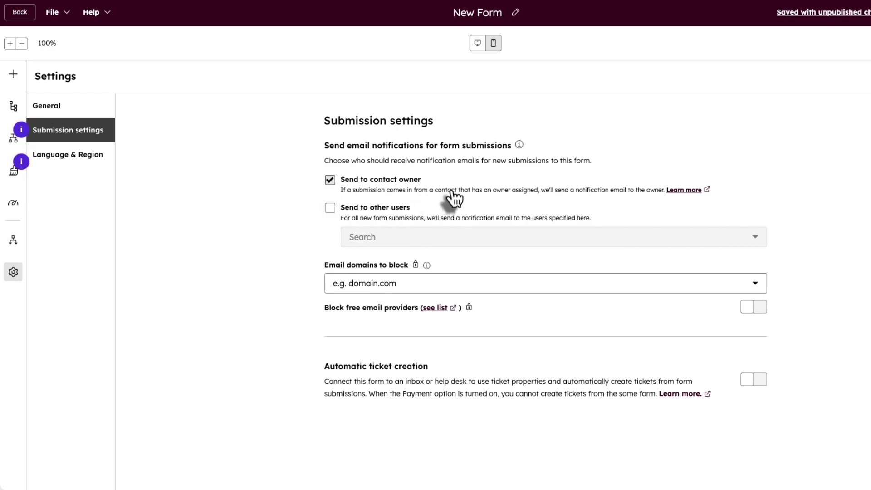
{"action": "left_click", "coordinate": [330, 180]}
{"action": "left_click", "coordinate": [329, 209]}
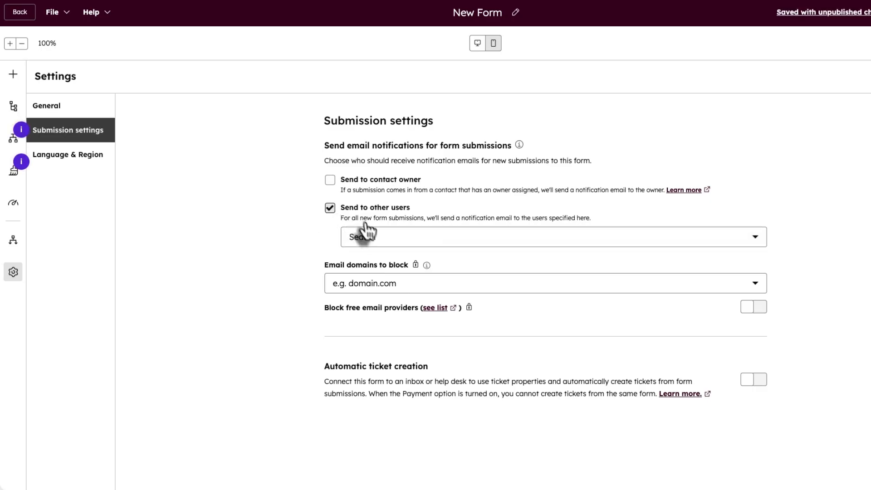
{"action": "left_click", "coordinate": [373, 245]}
{"action": "left_click", "coordinate": [391, 286]}
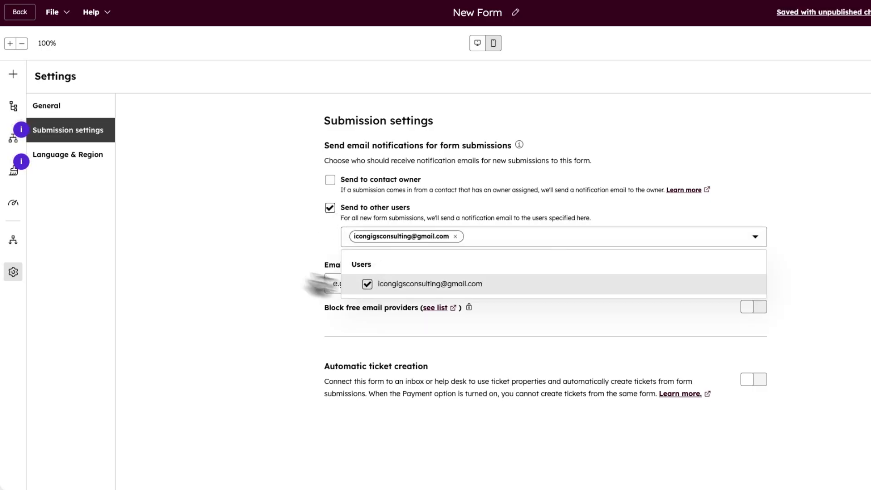
{"action": "left_click", "coordinate": [299, 254]}
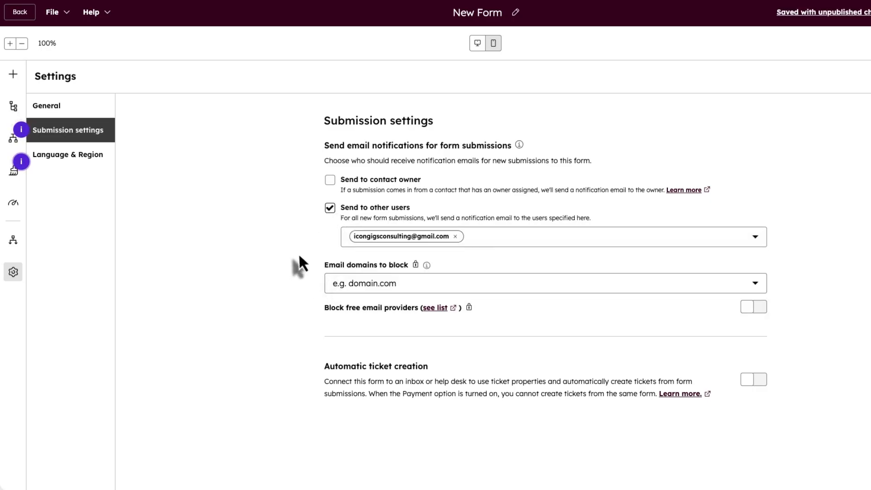
- Check the blocked email domains option, then enable automatic ticket creation and connect the inbox
{"action": "left_click", "coordinate": [368, 287]}
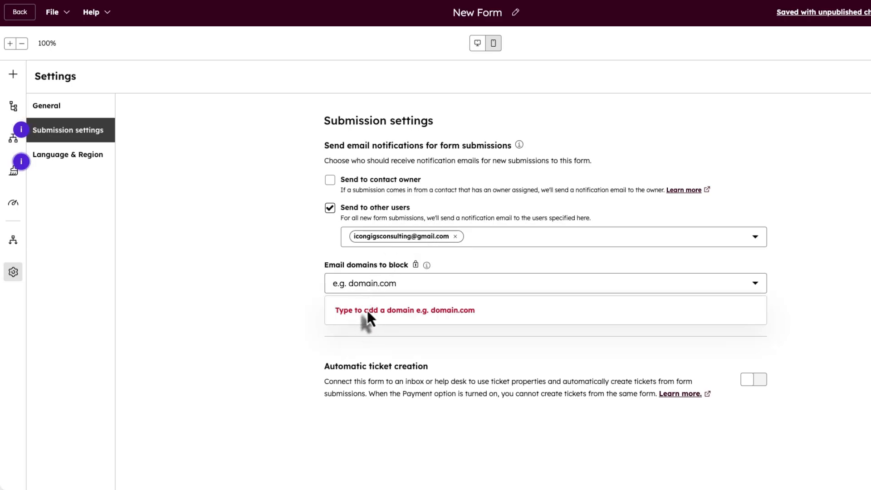
{"action": "left_click", "coordinate": [366, 310]}
{"action": "left_click_drag", "start_coordinate": [354, 272], "coordinate": [402, 272]}
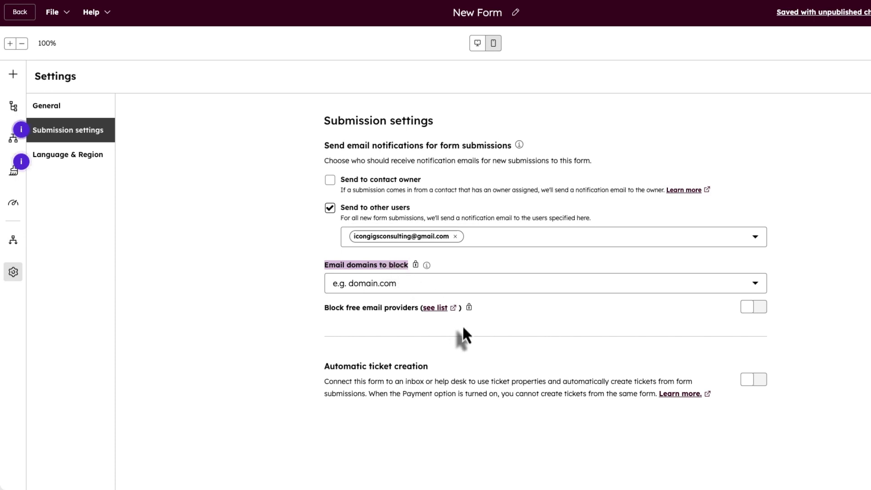
{"action": "left_click", "coordinate": [753, 380]}
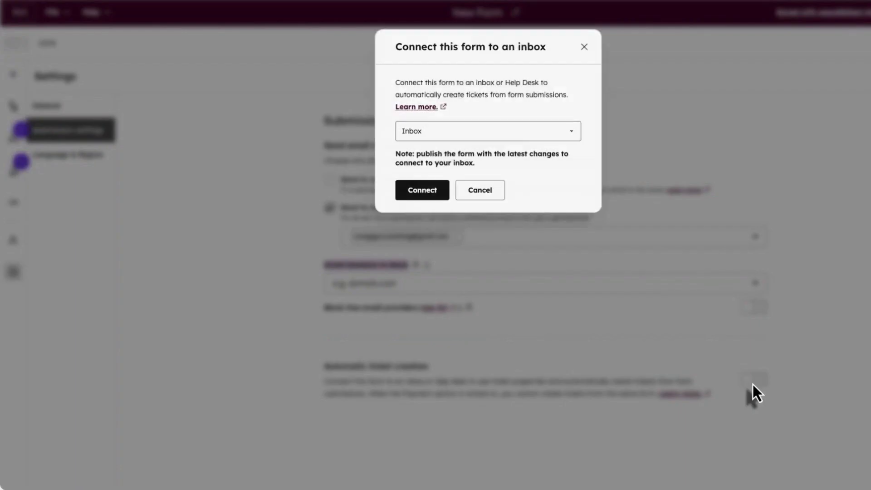
{"action": "left_click", "coordinate": [433, 196]}
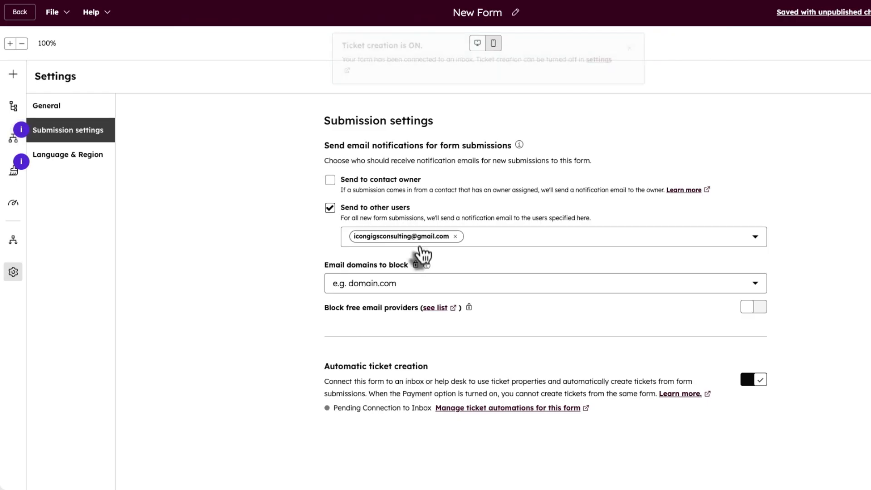
- Confirm English remains the primary language in Language & Region settings
{"action": "left_click", "coordinate": [79, 162]}
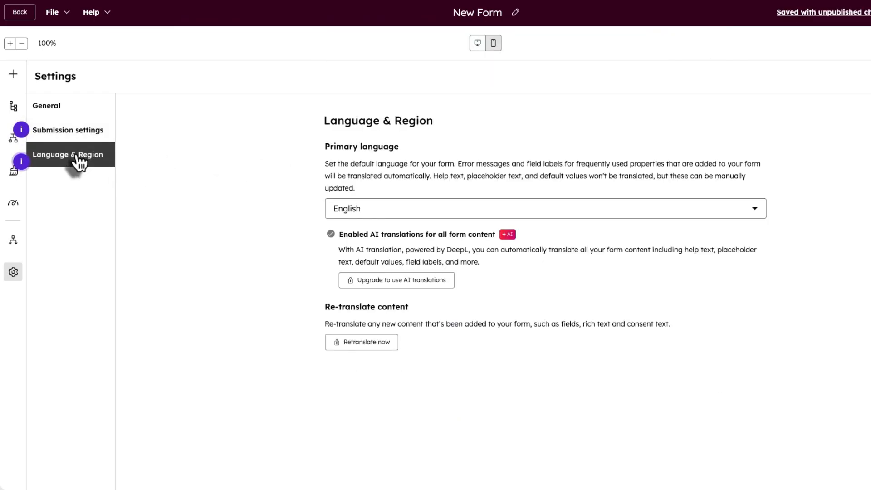
{"action": "left_click", "coordinate": [472, 220]}
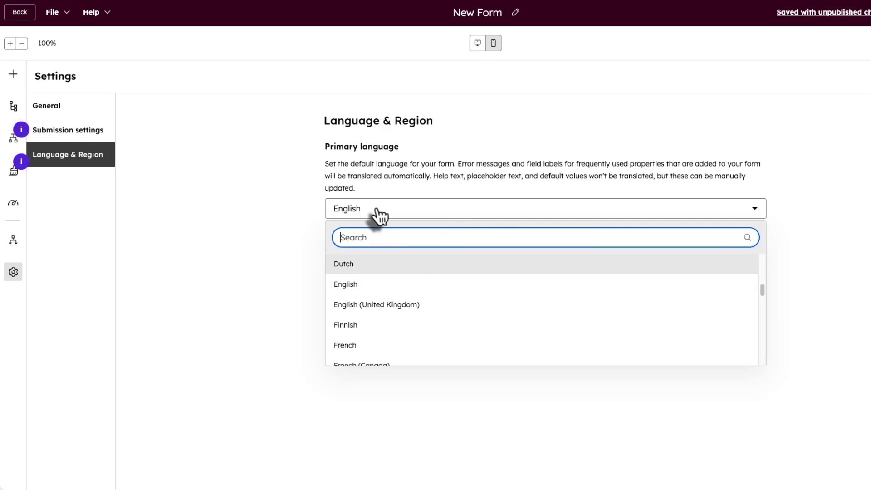
{"action": "left_click", "coordinate": [379, 216]}
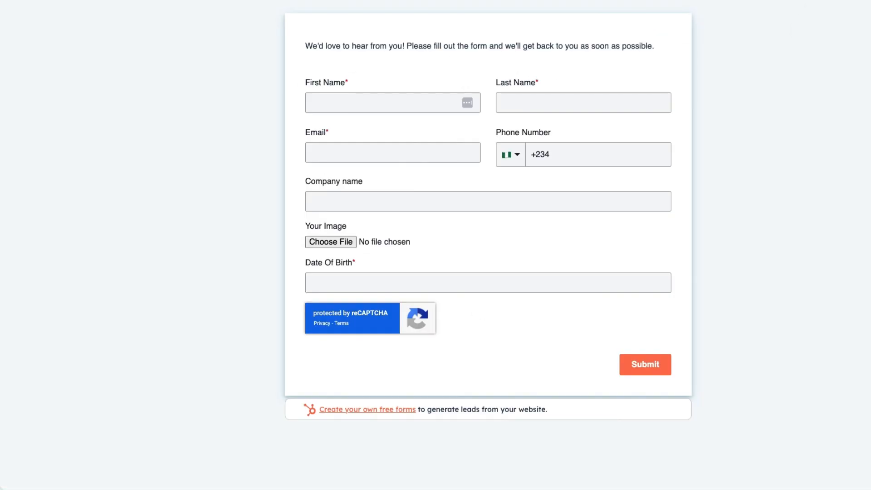
- Fill the live form with autofilled test data and company NurPhoto Agency
{"action": "left_click", "coordinate": [345, 104]}
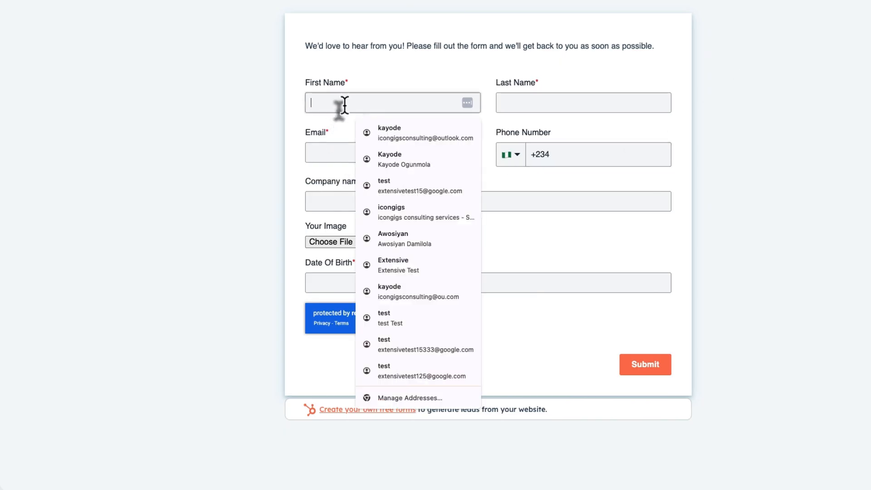
{"action": "left_click", "coordinate": [404, 140]}
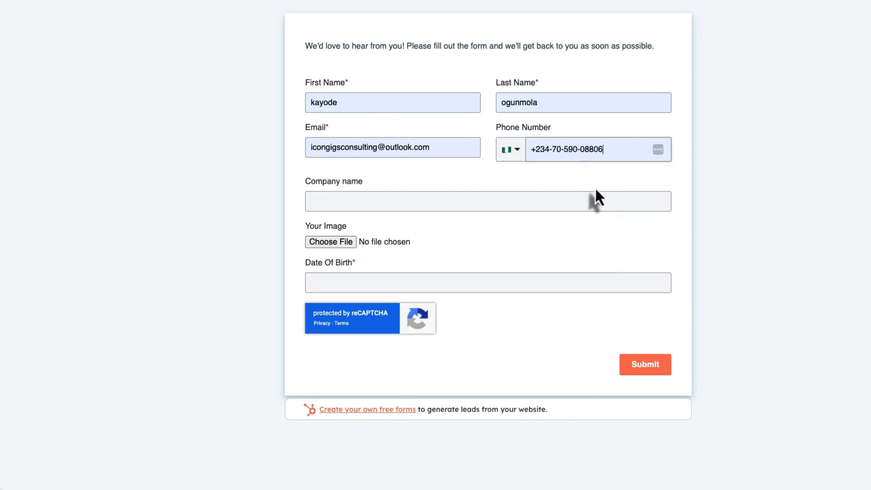
{"action": "left_click", "coordinate": [376, 201]}
{"action": "left_click", "coordinate": [402, 227]}
{"action": "left_click", "coordinate": [351, 278]}
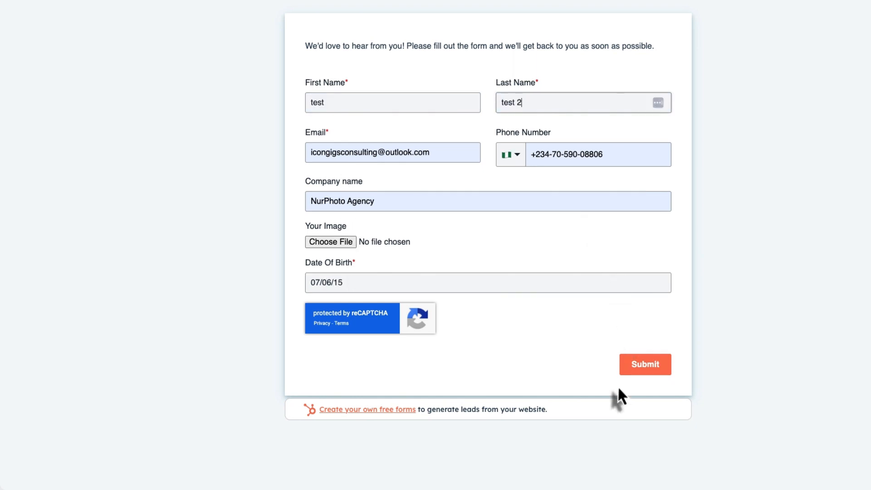
- Submit the test entry and pass the traffic-light reCAPTCHA challenge
{"action": "left_click", "coordinate": [633, 373]}
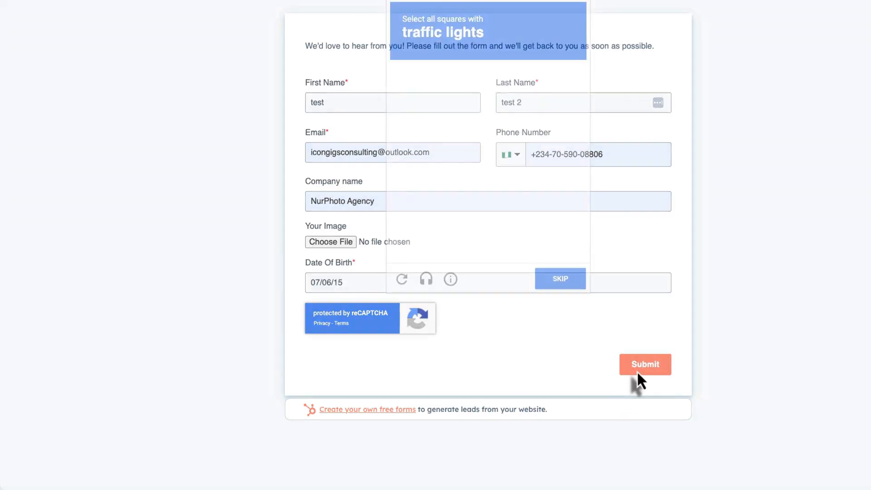
{"action": "left_click", "coordinate": [417, 129]}
{"action": "left_click", "coordinate": [513, 133]}
{"action": "left_click", "coordinate": [562, 186]}
{"action": "left_click", "coordinate": [572, 280]}
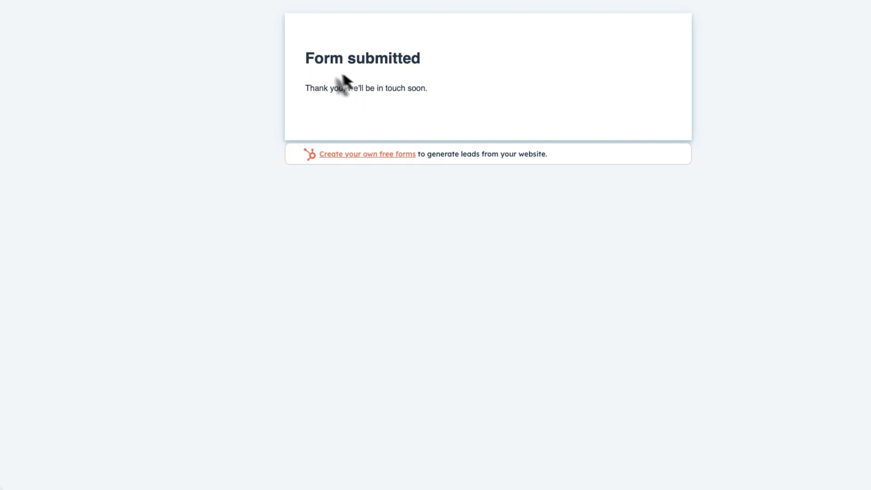
{"action": "left_click_drag", "start_coordinate": [307, 59], "coordinate": [418, 97]}
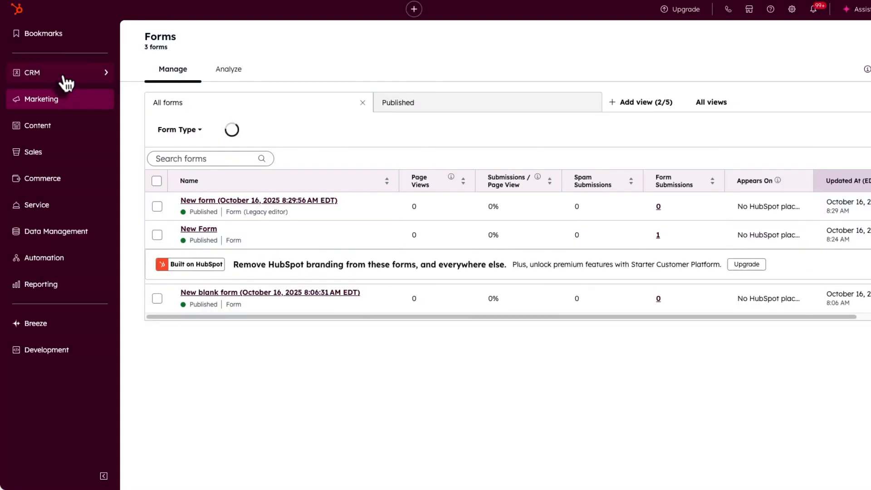
{"action": "mouse_move", "coordinate": [62, 81]}
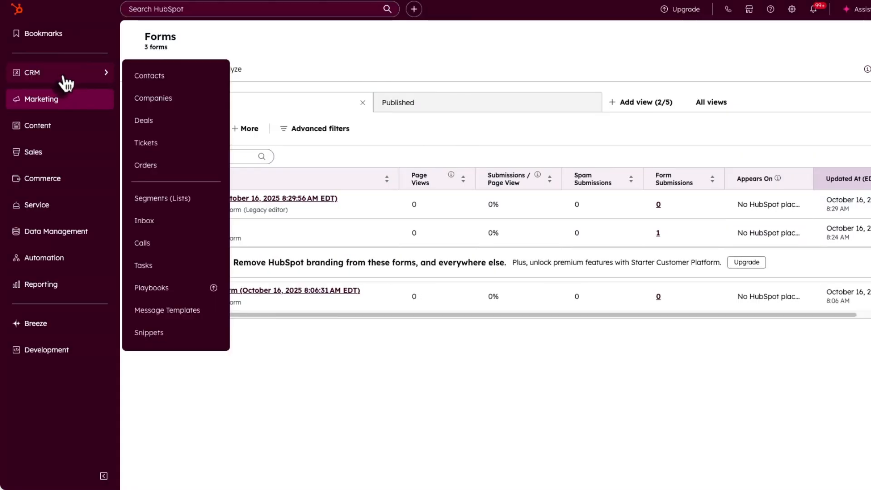
- Open Contacts and scroll the table across its columns to find the new test contact
{"action": "left_click", "coordinate": [160, 79]}
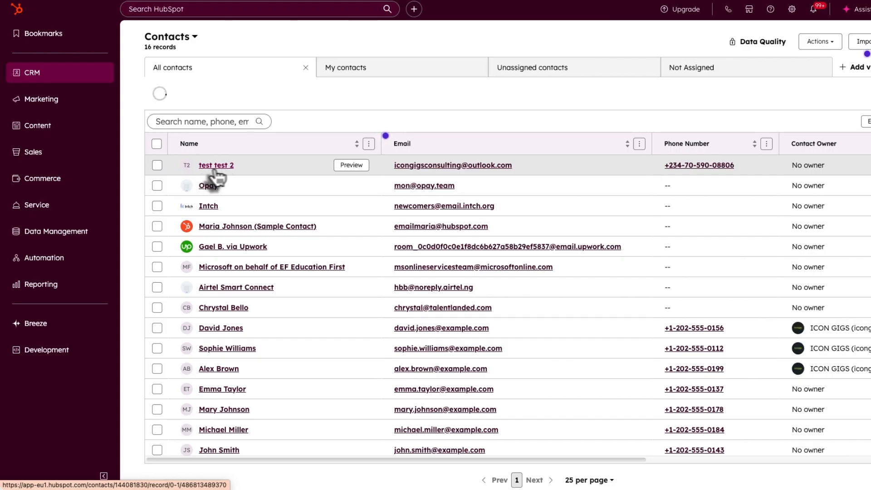
{"action": "left_click_drag", "start_coordinate": [399, 459], "coordinate": [572, 486]}
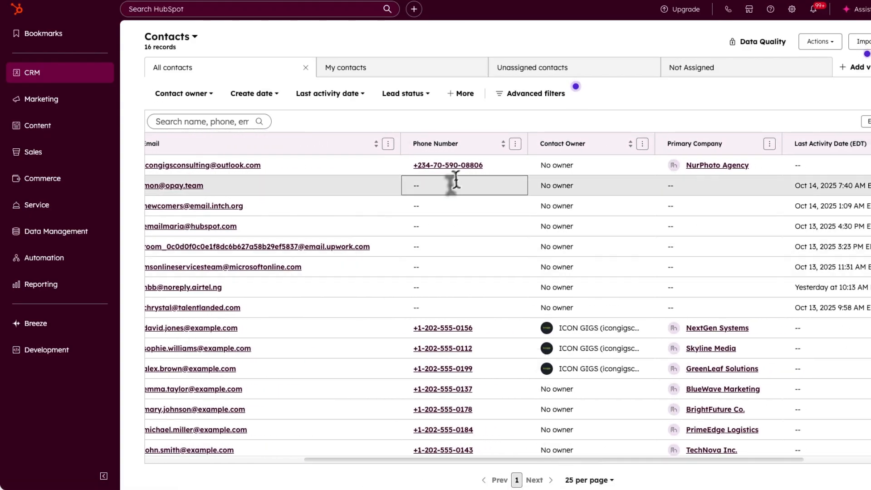
{"action": "left_click_drag", "start_coordinate": [488, 456], "coordinate": [595, 471]}
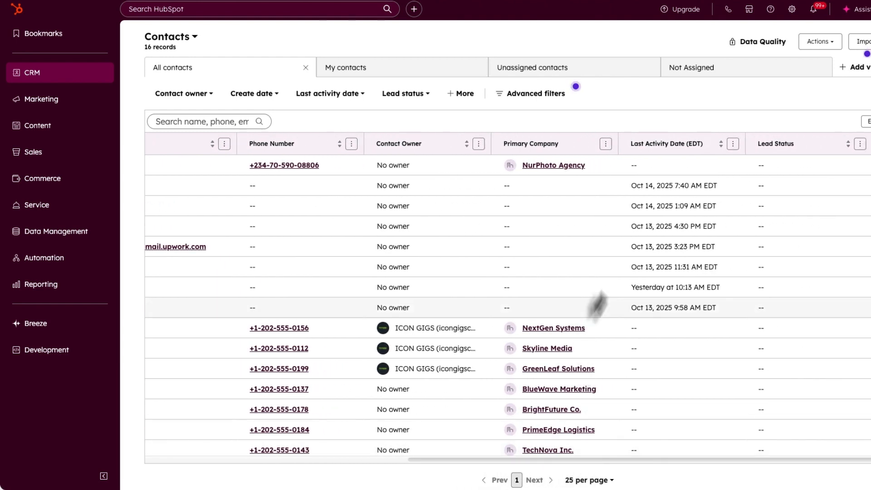
{"action": "left_click_drag", "start_coordinate": [647, 470], "coordinate": [774, 472]}
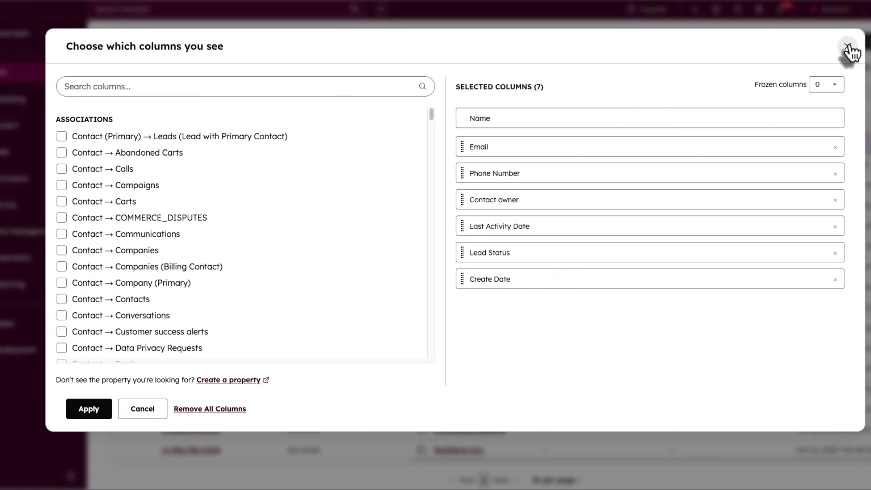
- Add the 'Your Request' column to the Contacts table and check the new contact's empty value
{"action": "left_click", "coordinate": [178, 93]}
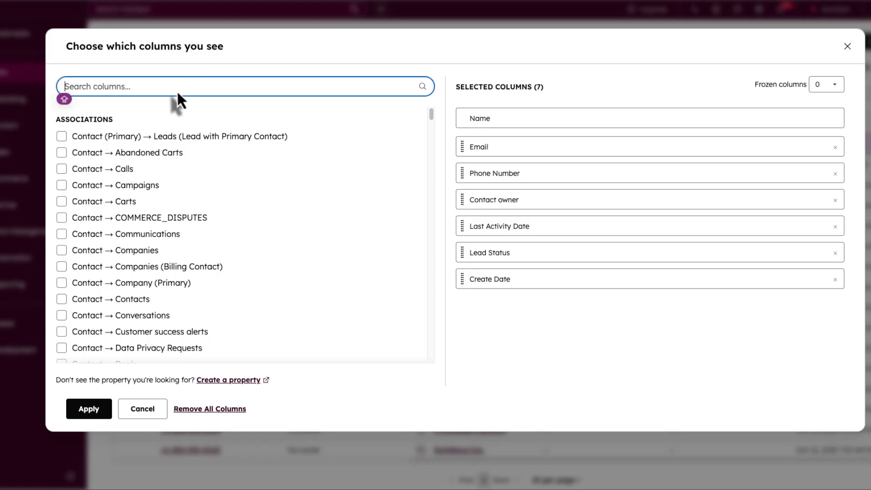
{"action": "type", "text": "YOUR"}
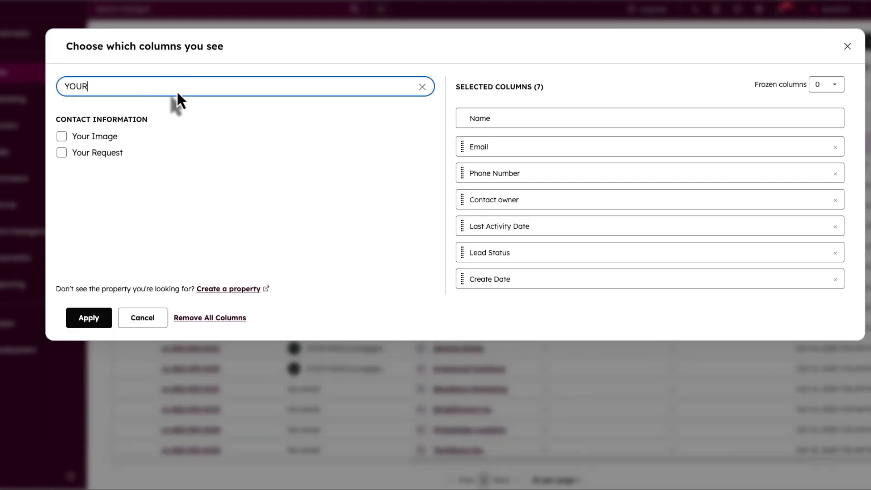
{"action": "type", "text": " REQUEST"}
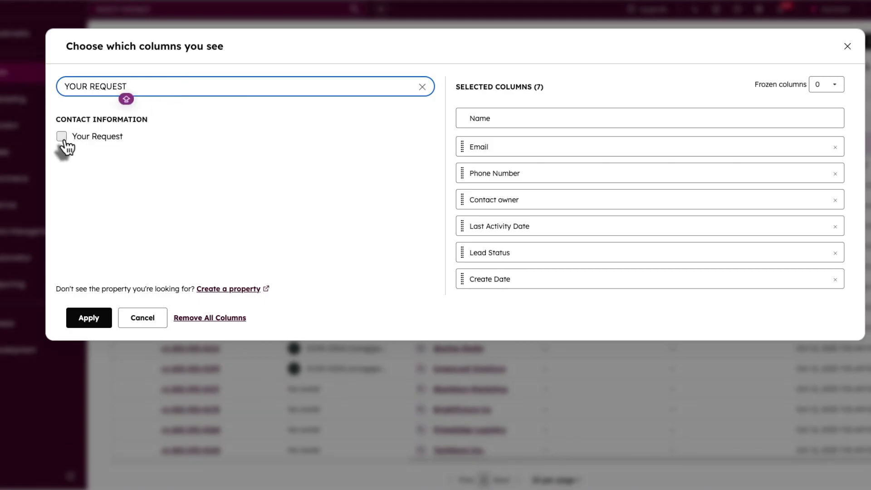
{"action": "left_click", "coordinate": [62, 136]}
{"action": "left_click", "coordinate": [90, 345]}
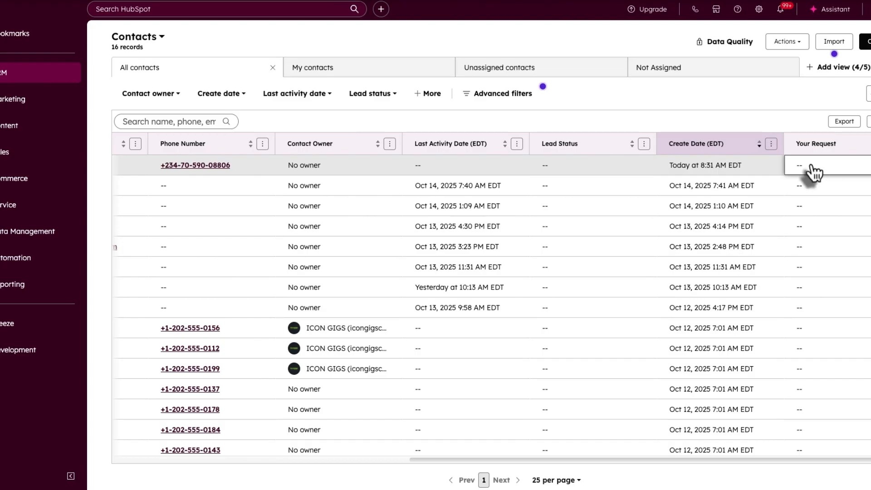
{"action": "left_click", "coordinate": [852, 170]}
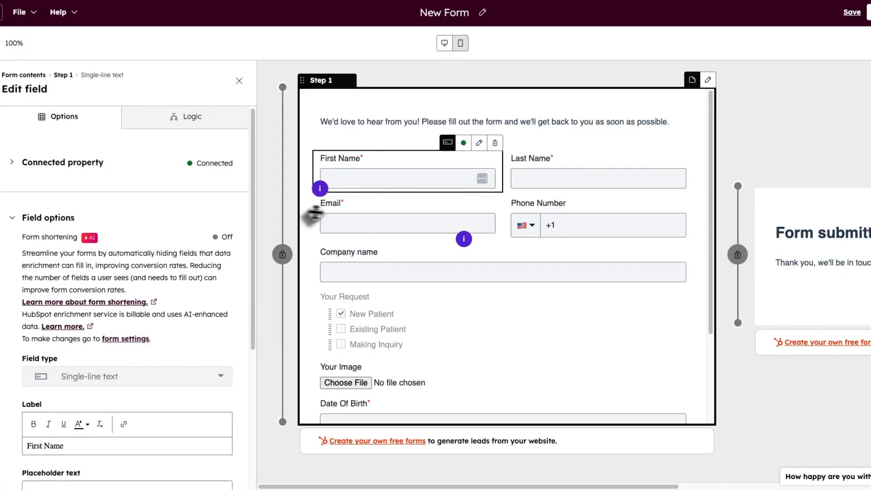
- Make Existing Patient the pre-checked default of the Your Request field instead of New Patient
{"action": "scroll", "coordinate": [317, 195], "scroll_direction": "down", "scroll_amount": 3}
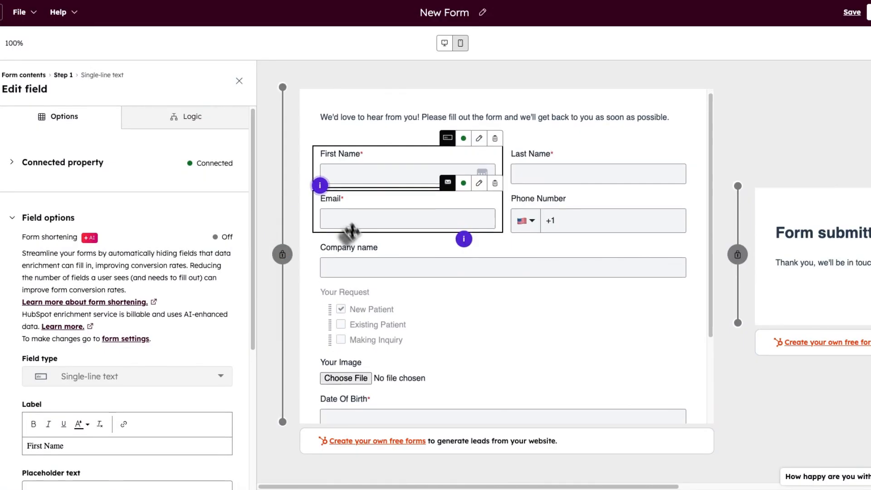
{"action": "left_click", "coordinate": [349, 255]}
{"action": "left_click", "coordinate": [341, 247]}
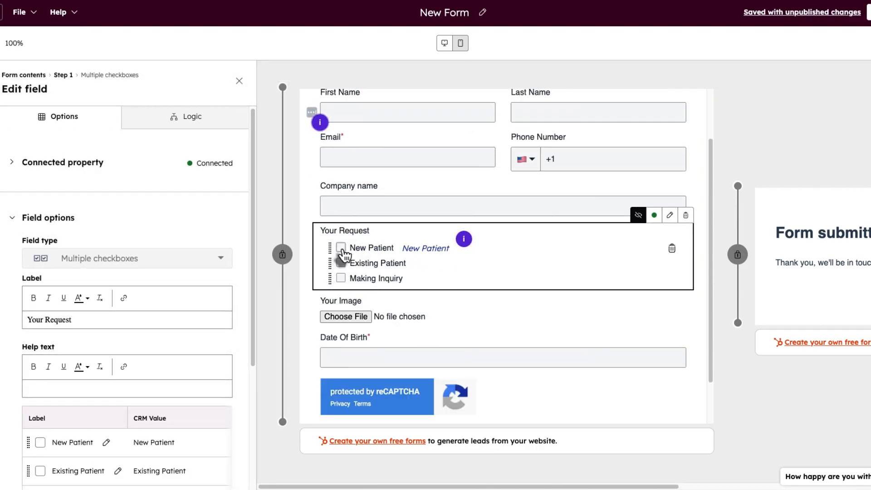
{"action": "scroll", "coordinate": [343, 268], "scroll_direction": "up", "scroll_amount": 3}
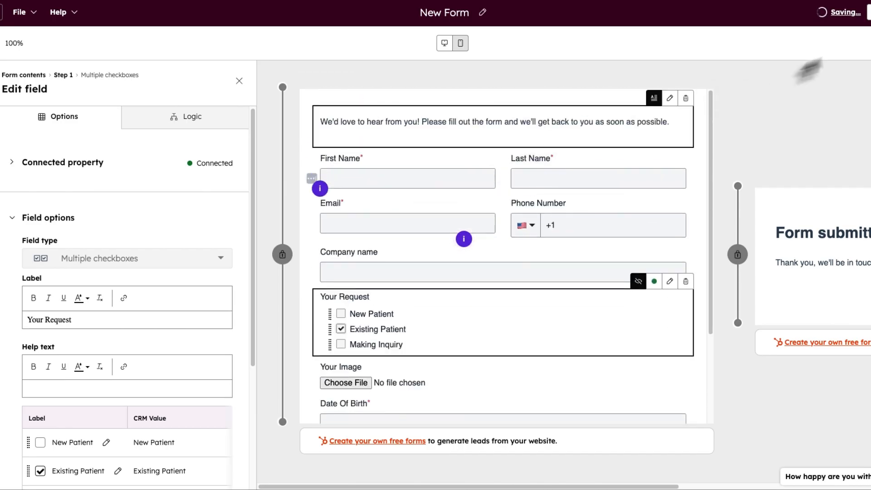
- Publish the updated form and copy its share link
{"action": "left_click", "coordinate": [869, 13]}
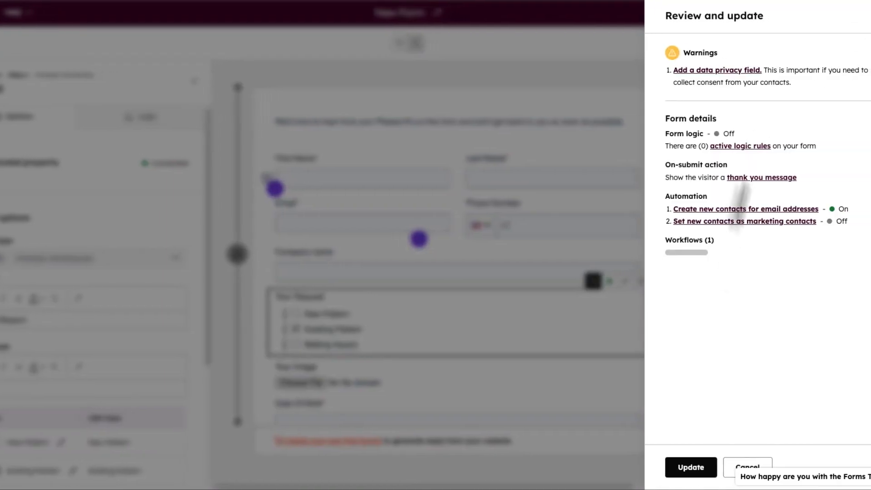
{"action": "left_click", "coordinate": [786, 467]}
{"action": "left_click", "coordinate": [519, 181]}
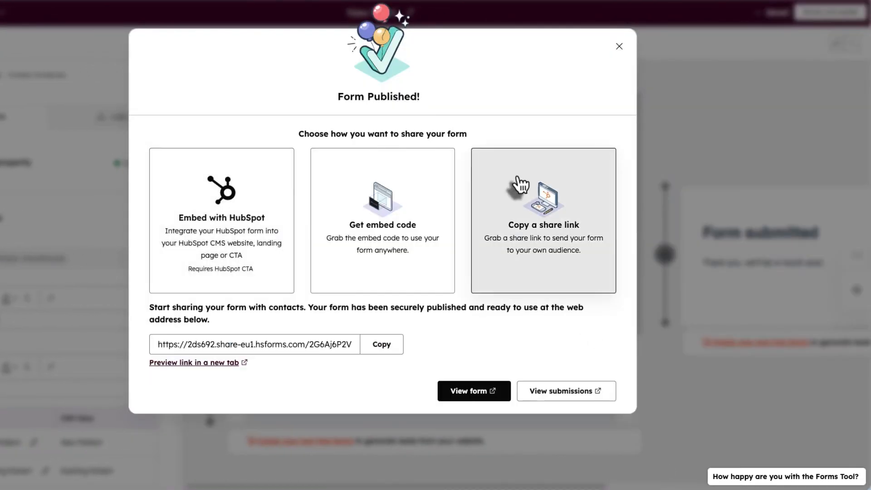
{"action": "left_click", "coordinate": [381, 343]}
{"action": "key", "text": "super+t"}
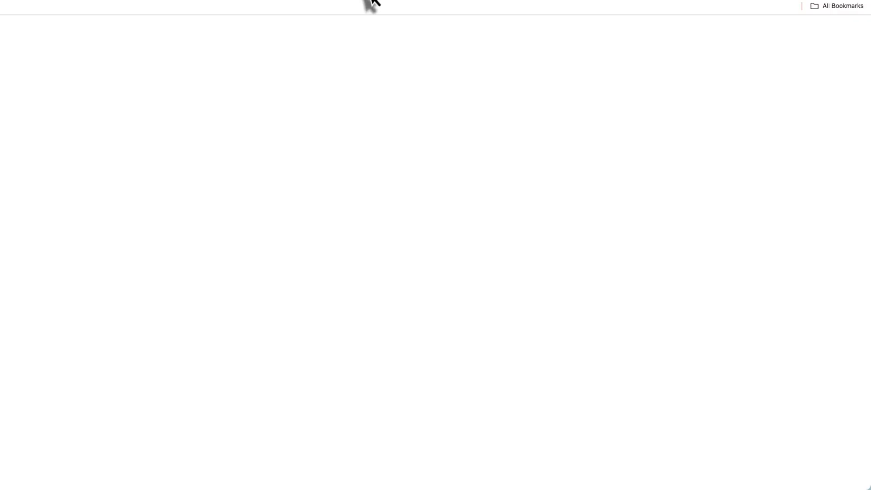
- Open the copied form link, autofill it, and append 4 to First Name and 3 to Last Name
{"action": "key", "text": "super+v"}
{"action": "key", "text": "Return"}
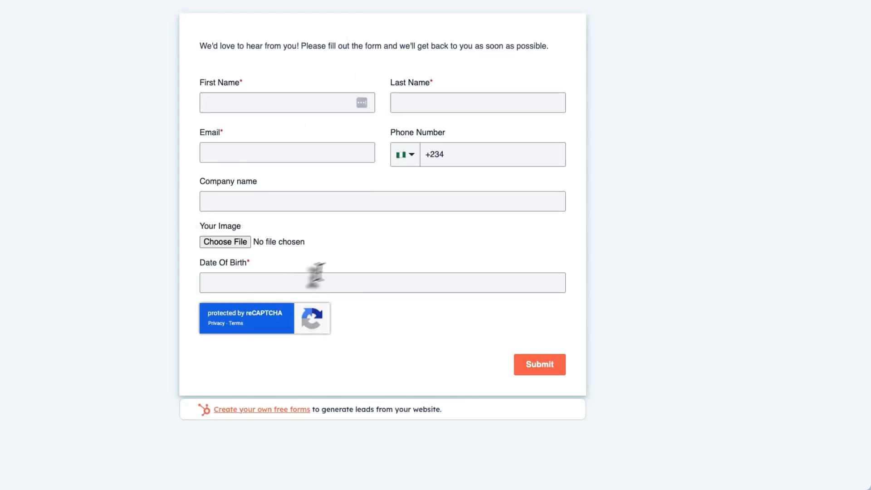
{"action": "left_click", "coordinate": [265, 102]}
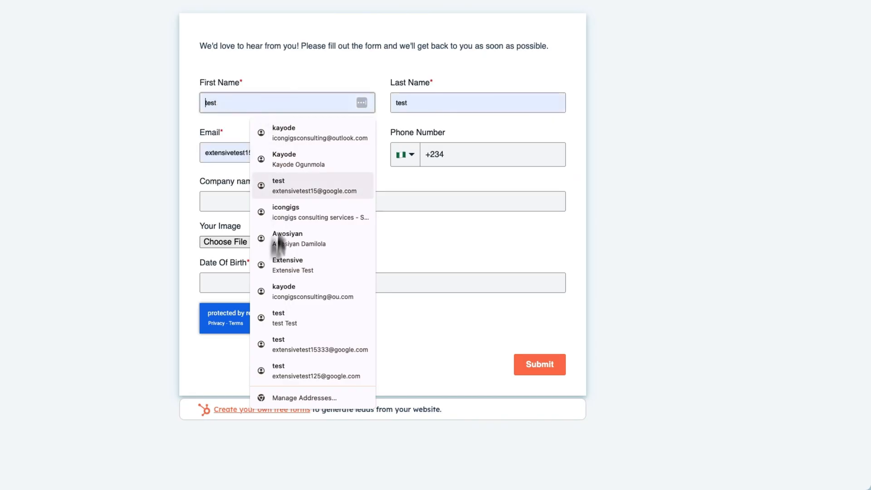
{"action": "left_click", "coordinate": [268, 338]}
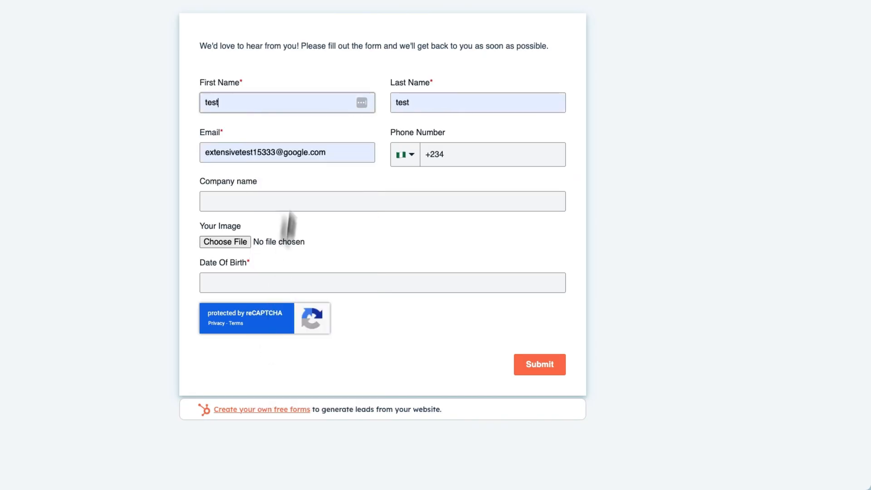
{"action": "left_click", "coordinate": [264, 103]}
{"action": "type", "text": "4"}
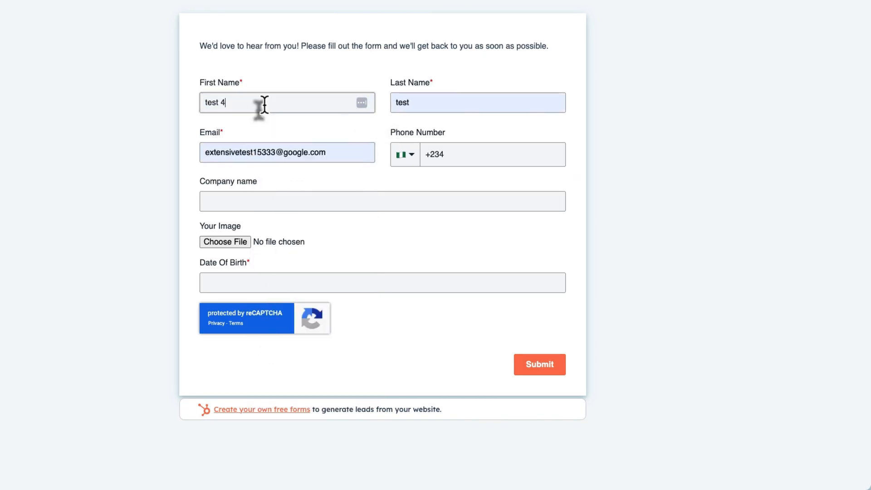
{"action": "left_click", "coordinate": [444, 105]}
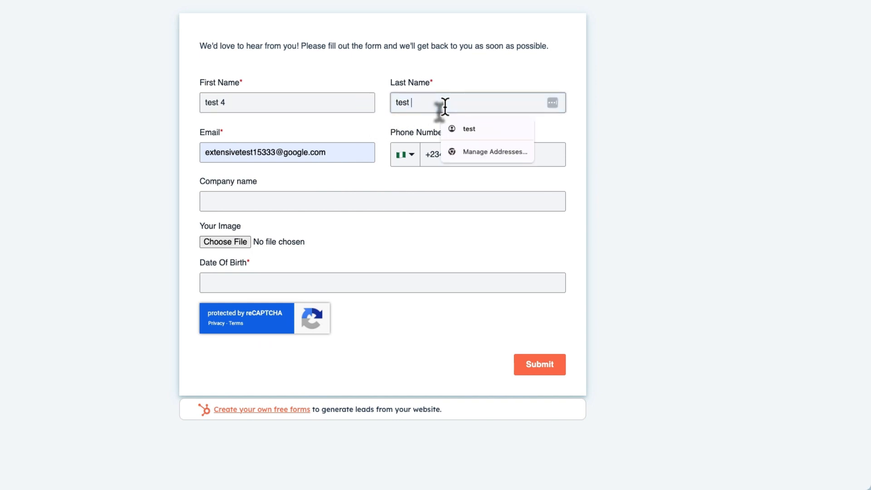
{"action": "type", "text": "3"}
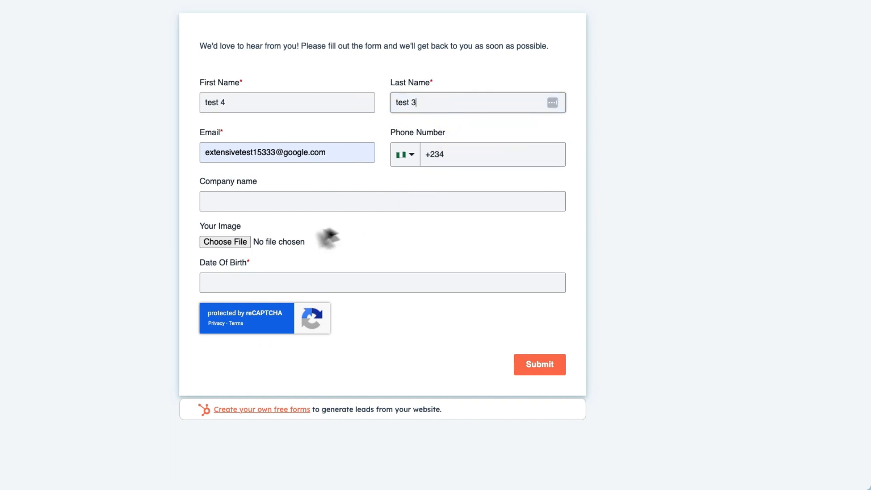
- Fill Company name with NurPhoto Agency and the suggested Date Of Birth, then submit
{"action": "left_click", "coordinate": [257, 206]}
{"action": "left_click", "coordinate": [282, 222]}
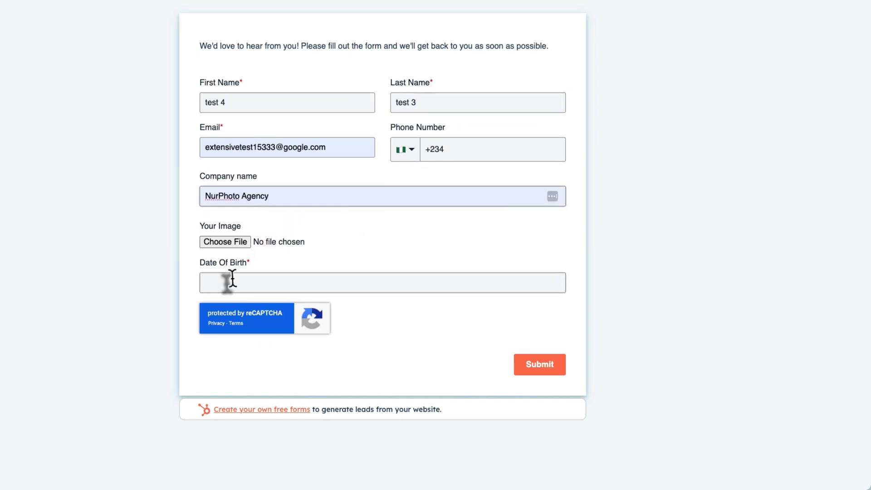
{"action": "left_click", "coordinate": [227, 277]}
{"action": "left_click", "coordinate": [263, 300]}
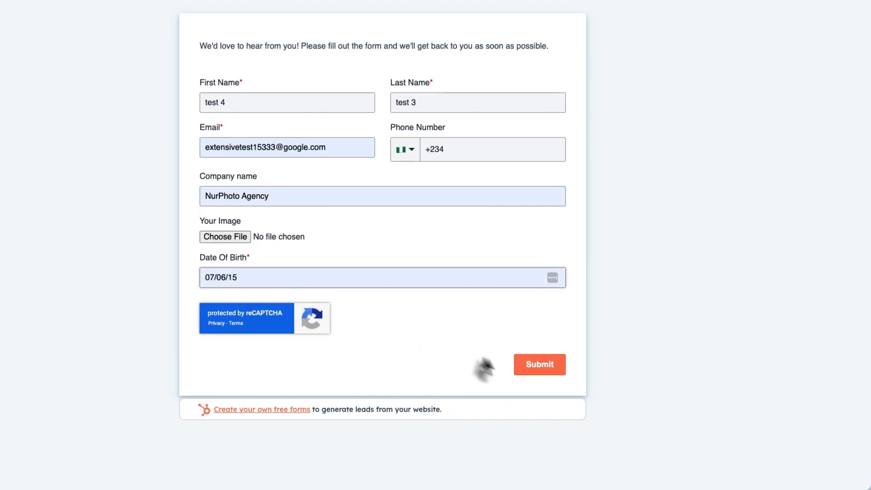
{"action": "left_click", "coordinate": [531, 367]}
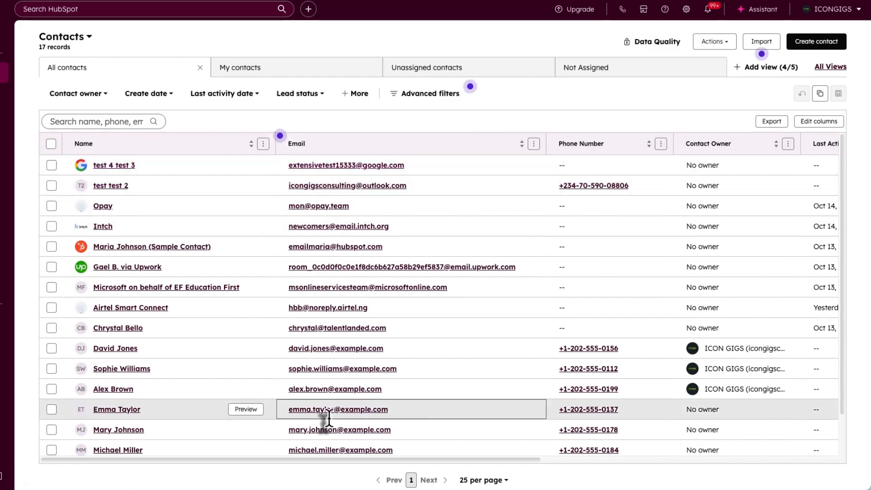
- Scroll sideways across the contacts table to view more columns
{"action": "left_click_drag", "start_coordinate": [344, 458], "coordinate": [651, 484]}
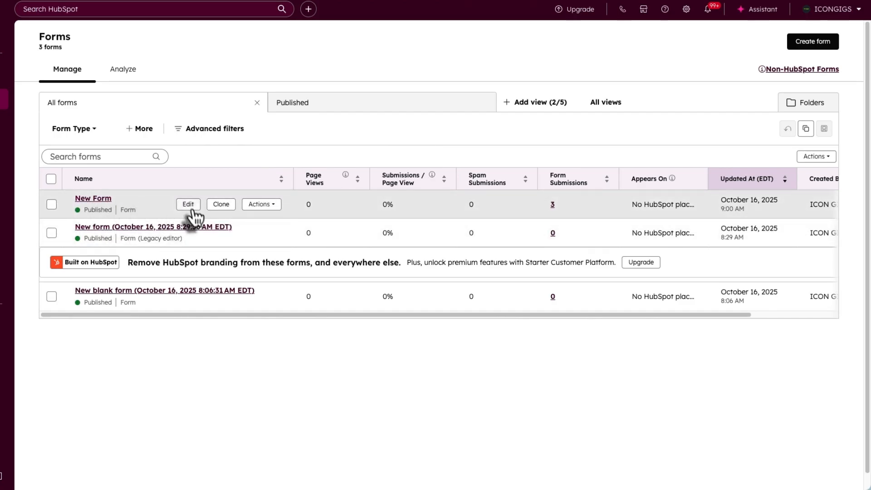
- Review New Form's options and the Analyze view, then open the Non-HubSpot Forms note from Manage
{"action": "left_click", "coordinate": [260, 204]}
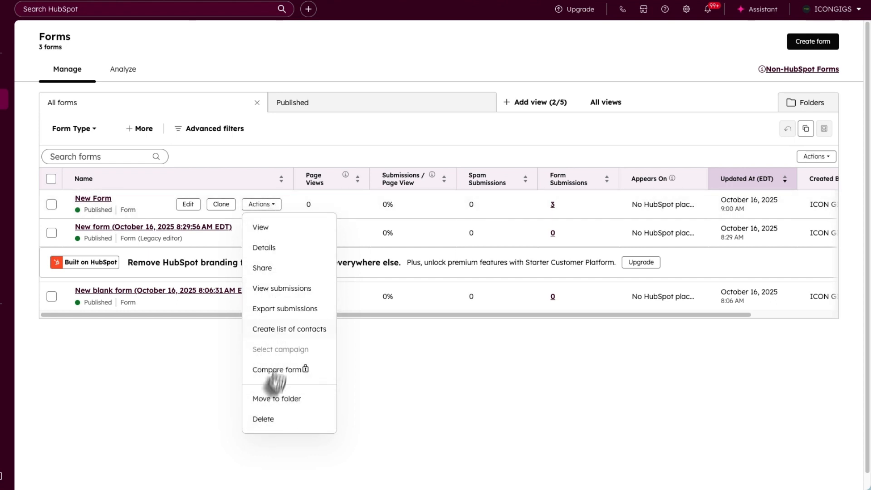
{"action": "left_click", "coordinate": [122, 73]}
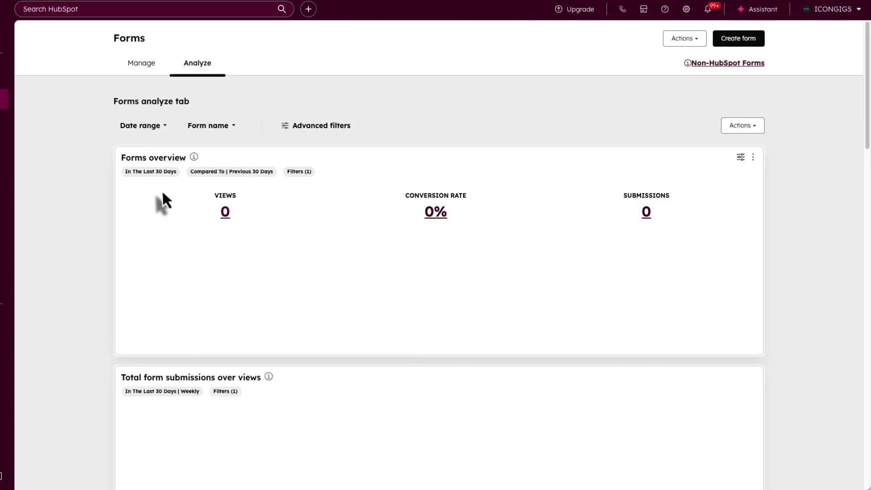
{"action": "scroll", "coordinate": [161, 190], "scroll_direction": "down", "scroll_amount": 1}
{"action": "scroll", "coordinate": [161, 199], "scroll_direction": "down", "scroll_amount": 2}
{"action": "scroll", "coordinate": [195, 181], "scroll_direction": "down", "scroll_amount": 5}
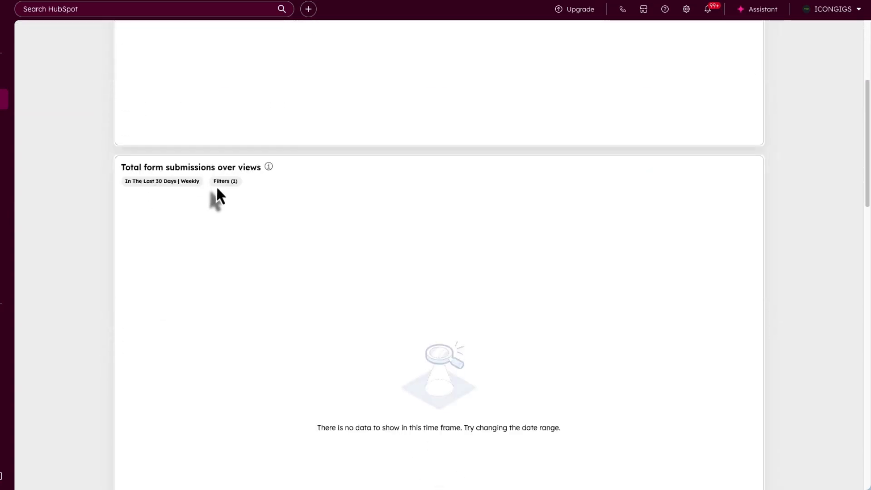
{"action": "scroll", "coordinate": [222, 178], "scroll_direction": "up", "scroll_amount": 6}
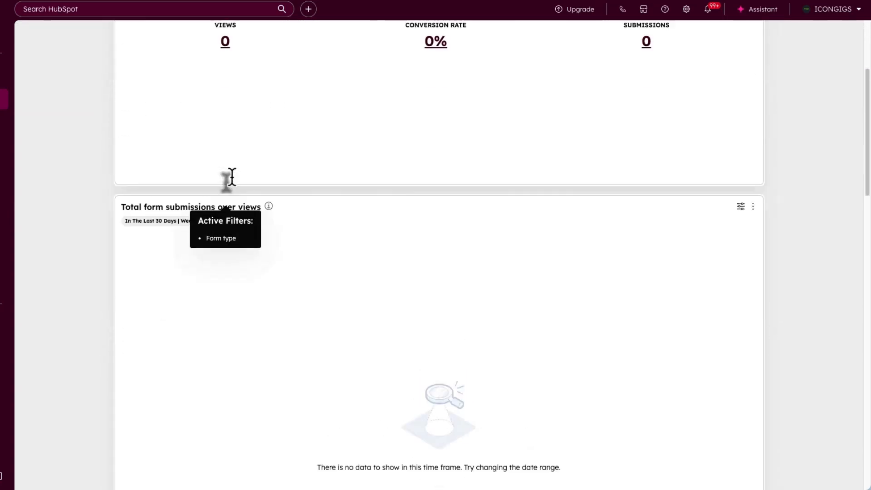
{"action": "left_click", "coordinate": [142, 63]}
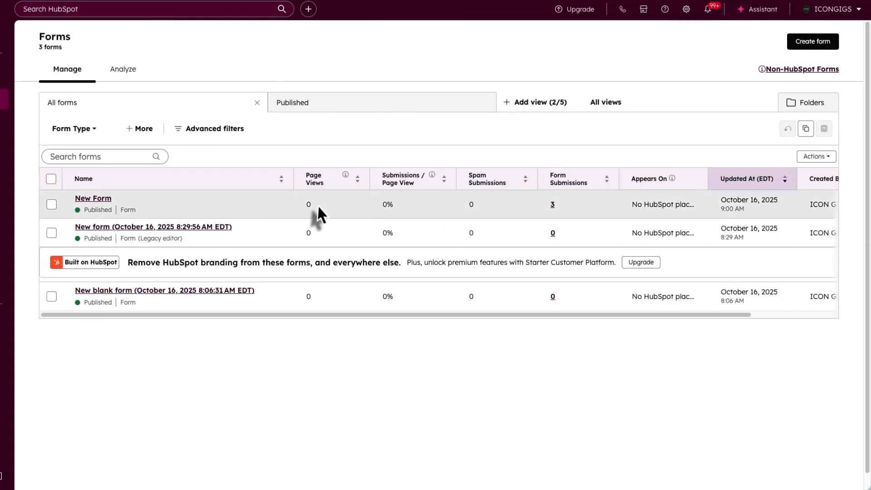
{"action": "left_click", "coordinate": [806, 72]}
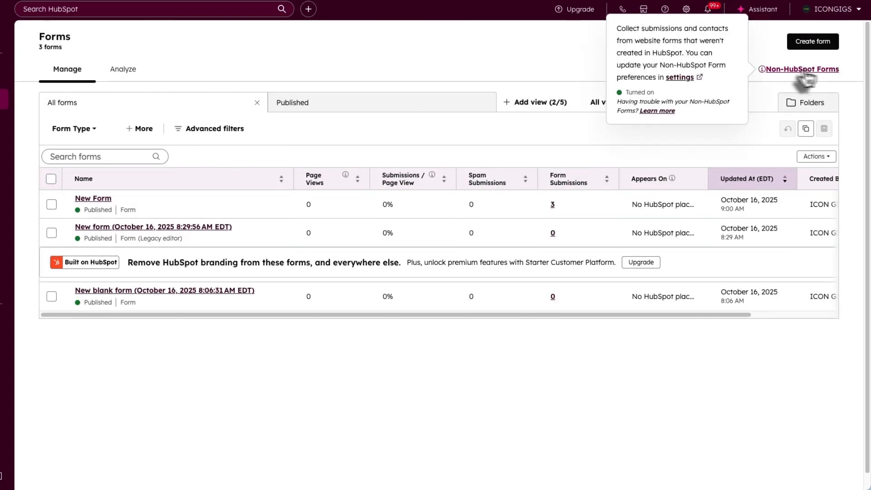
- Browse the non-HubSpot forms Styles and Submissions settings, toggling email-less contact creation on then off
{"action": "left_click", "coordinate": [684, 79]}
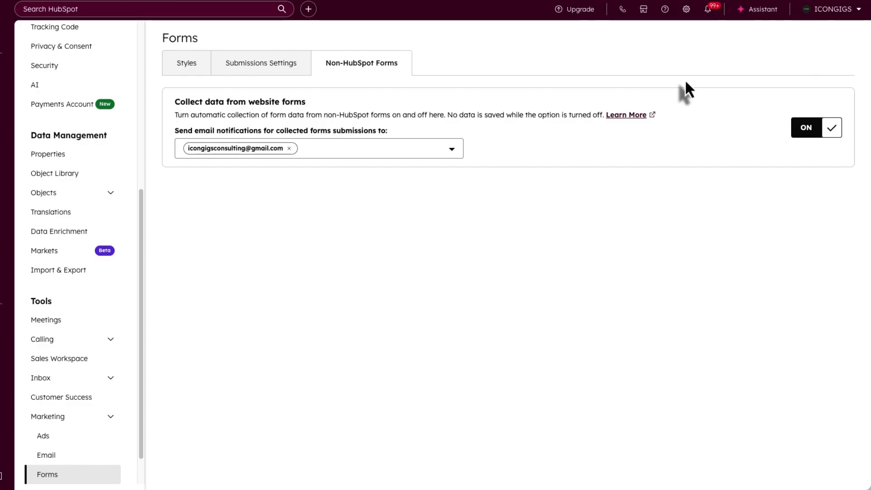
{"action": "left_click", "coordinate": [195, 69]}
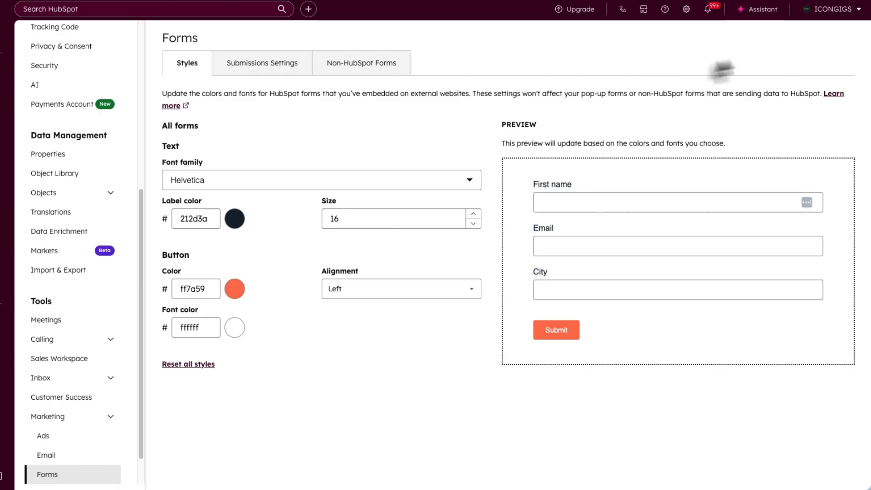
{"action": "left_click", "coordinate": [271, 73]}
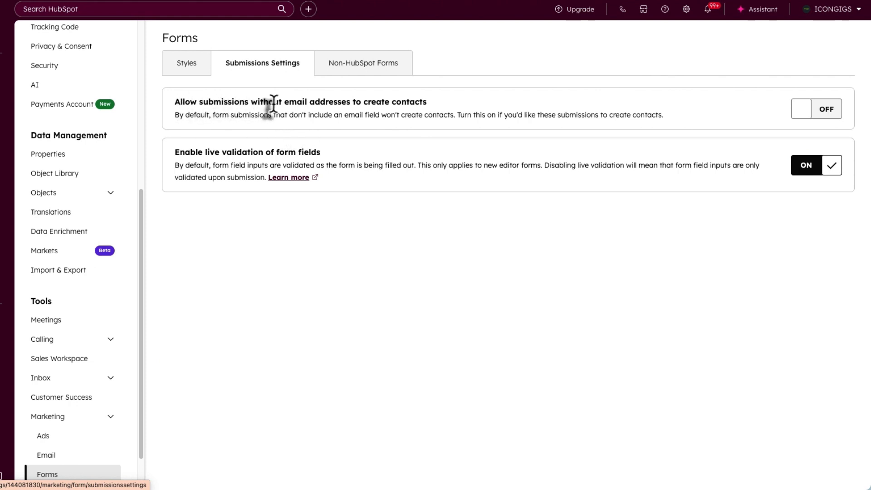
{"action": "left_click", "coordinate": [814, 119]}
{"action": "left_click", "coordinate": [834, 117]}
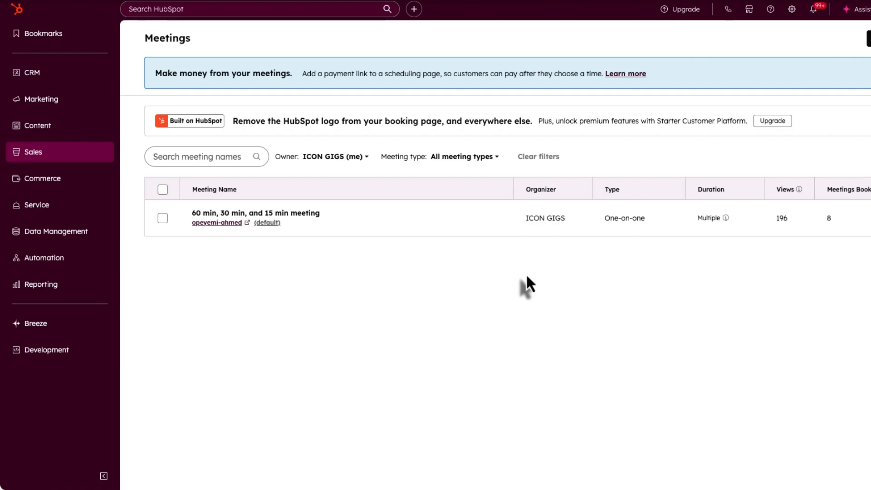
{"action": "left_click", "coordinate": [48, 158]}
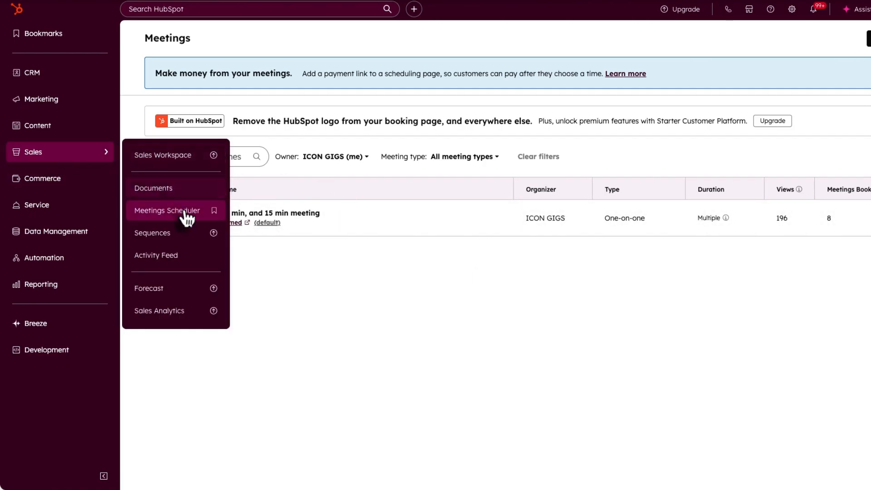
{"action": "left_click", "coordinate": [156, 212]}
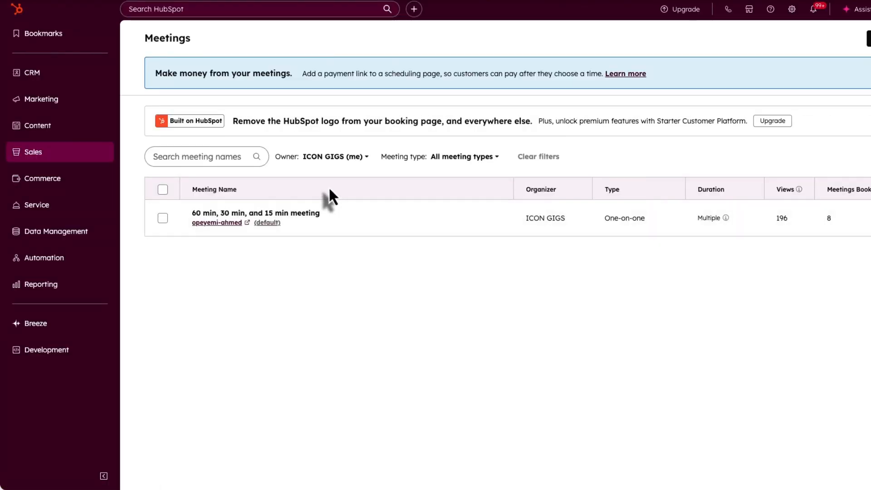
{"action": "mouse_move", "coordinate": [355, 217]}
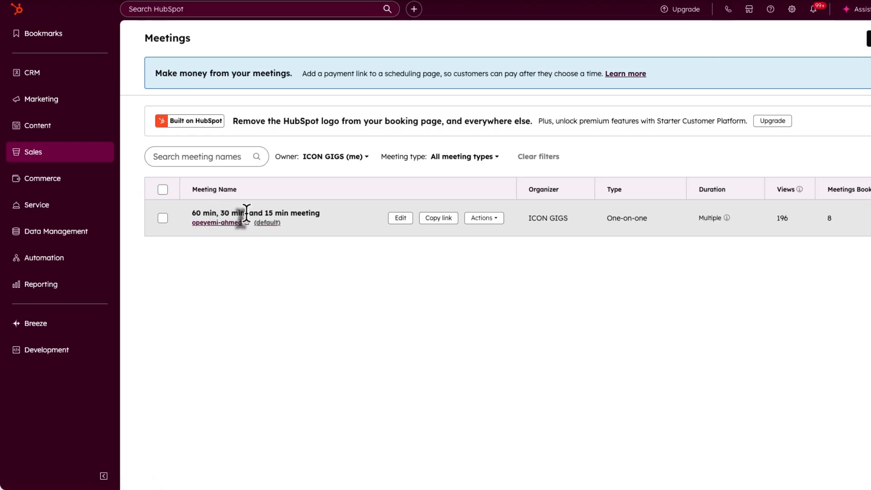
{"action": "left_click", "coordinate": [479, 220]}
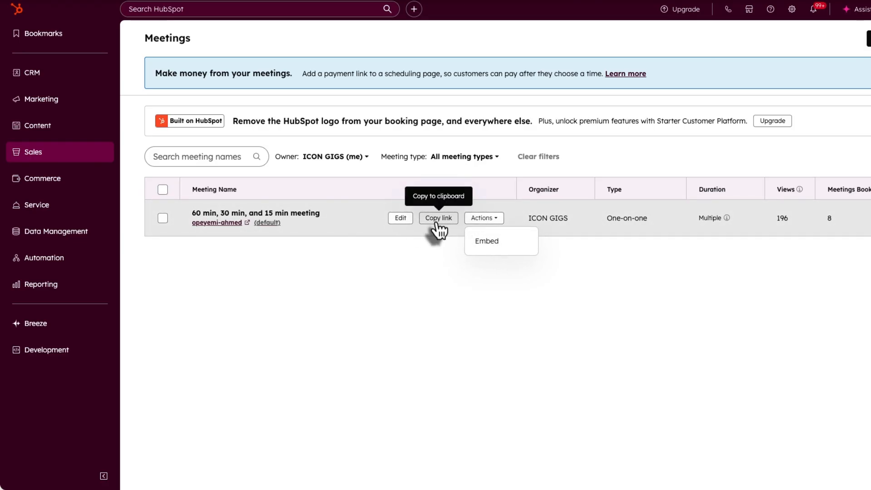
- Open the meeting for editing and delete Zoom from its Location field
{"action": "left_click", "coordinate": [407, 220]}
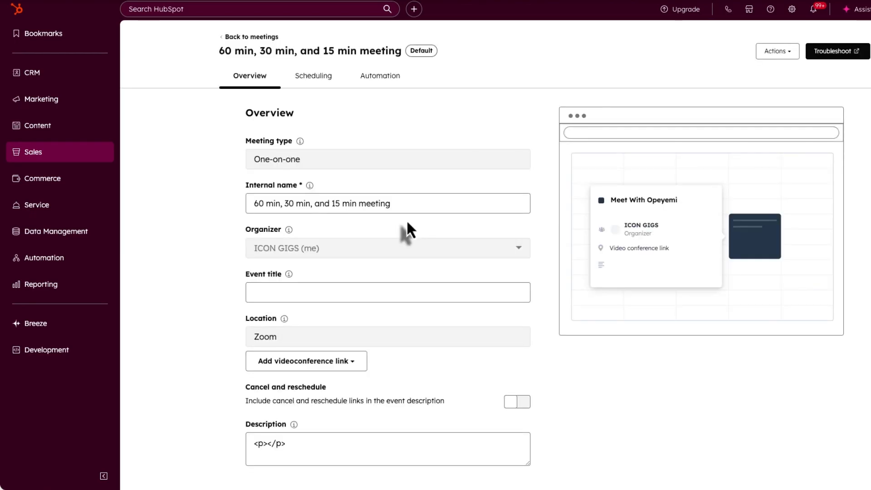
{"action": "left_click_drag", "start_coordinate": [301, 159], "coordinate": [247, 161]}
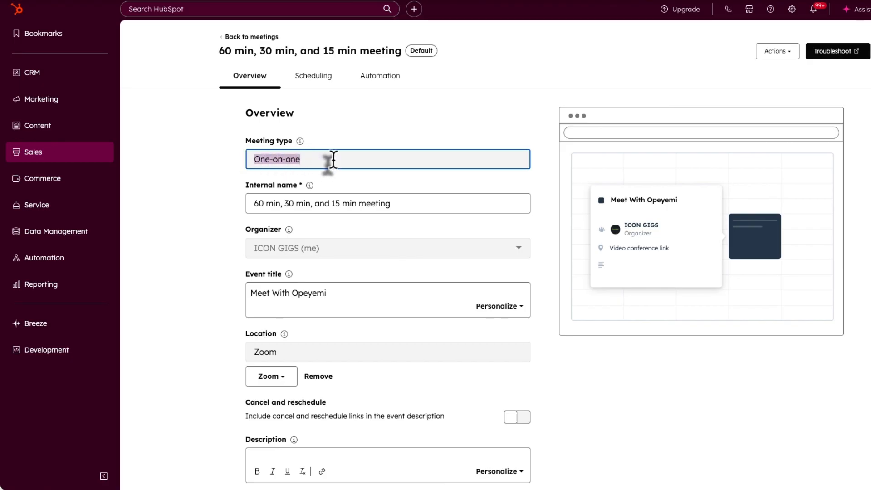
{"action": "scroll", "coordinate": [333, 159], "scroll_direction": "down", "scroll_amount": 1}
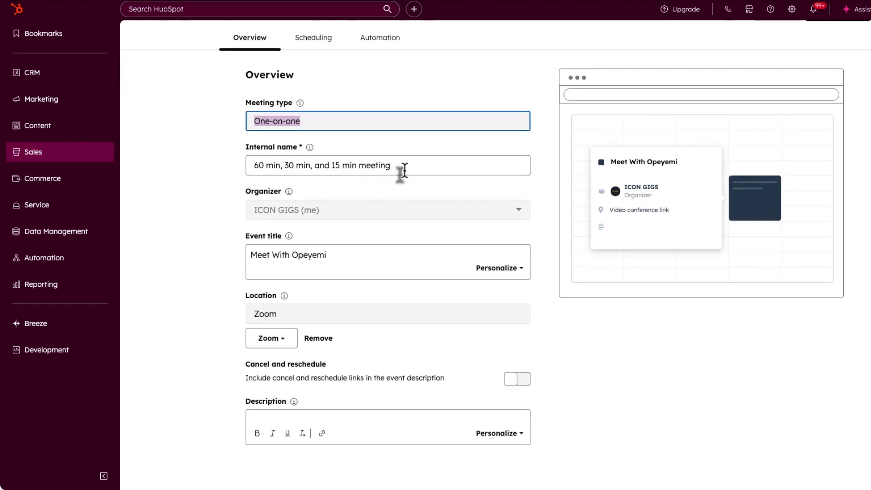
{"action": "left_click_drag", "start_coordinate": [399, 166], "coordinate": [243, 167]}
{"action": "scroll", "coordinate": [352, 187], "scroll_direction": "down", "scroll_amount": 1}
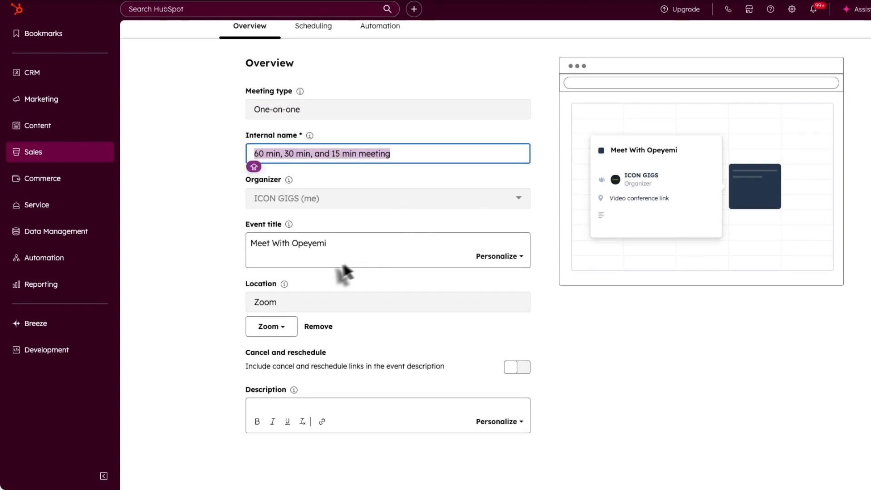
{"action": "left_click_drag", "start_coordinate": [338, 246], "coordinate": [250, 247]}
{"action": "left_click_drag", "start_coordinate": [275, 302], "coordinate": [247, 301]}
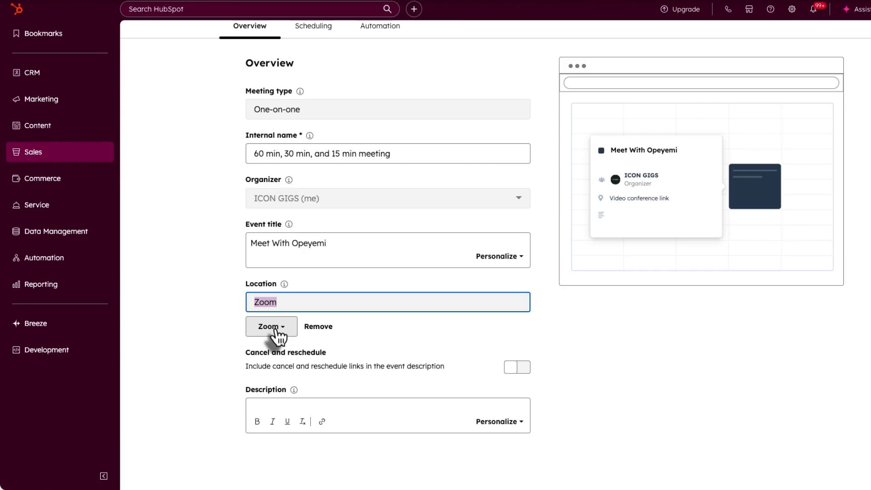
{"action": "key", "text": "BackSpace"}
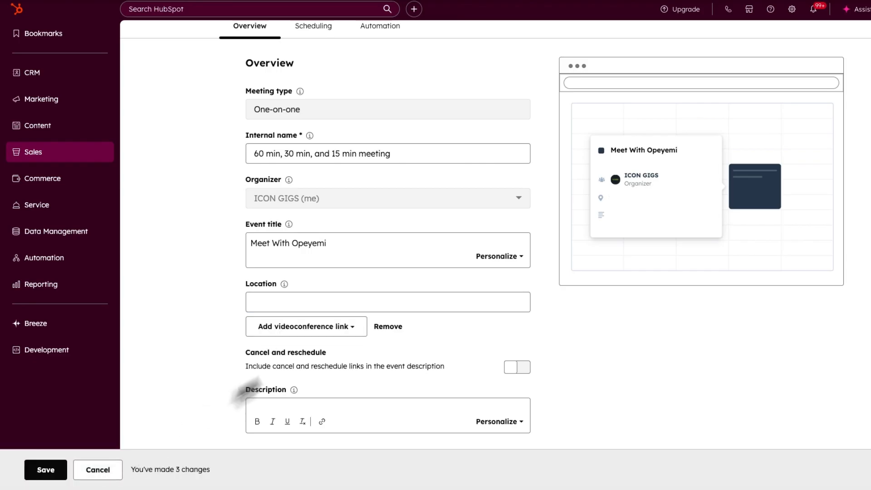
{"action": "left_click", "coordinate": [321, 336]}
- Open the Google Meet app listing and sign in with the business Google account
{"action": "left_click", "coordinate": [317, 382]}
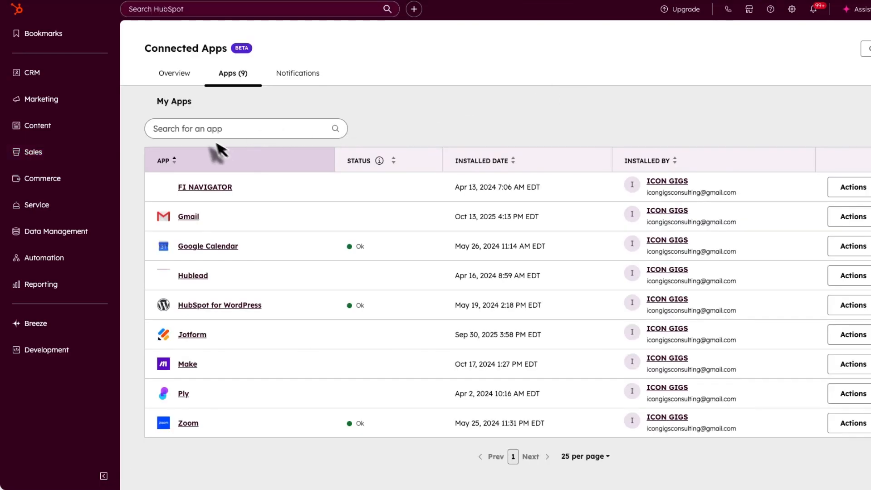
{"action": "left_click", "coordinate": [208, 131]}
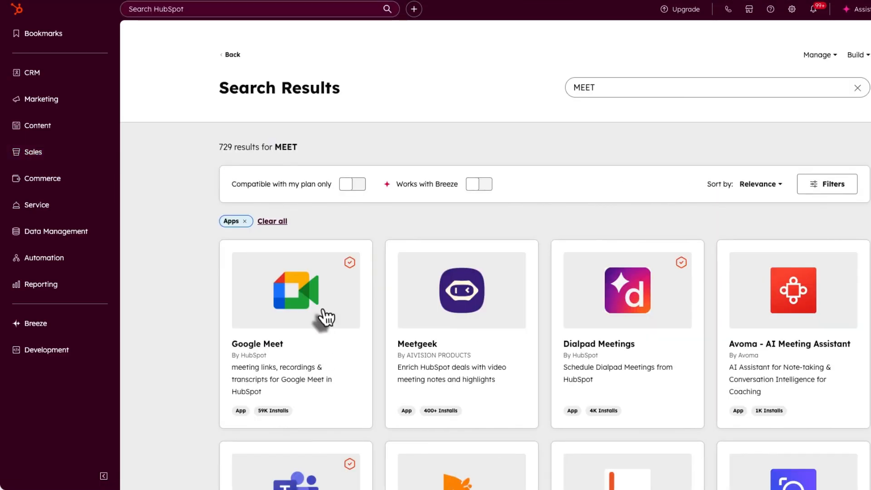
{"action": "left_click", "coordinate": [322, 318]}
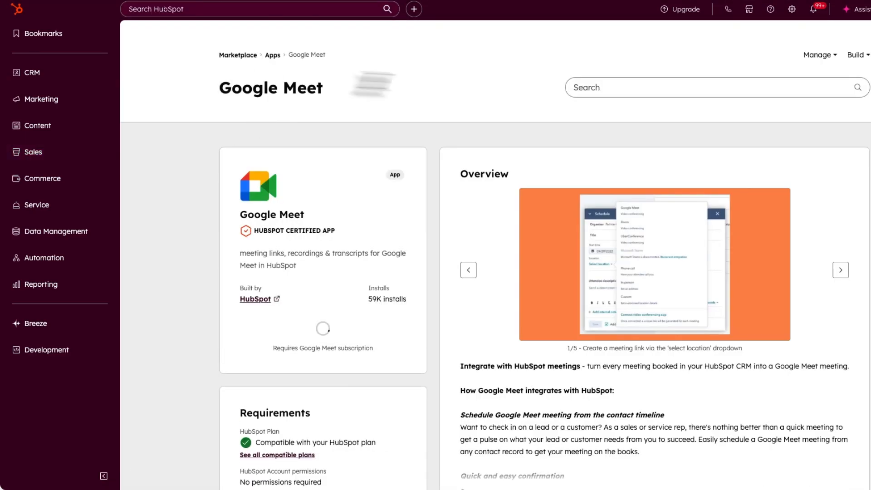
{"action": "left_click", "coordinate": [331, 329]}
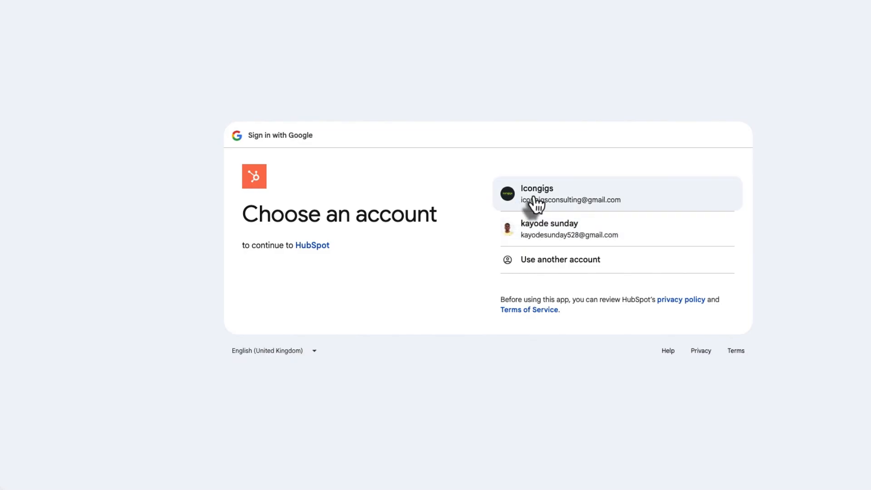
{"action": "left_click", "coordinate": [535, 197]}
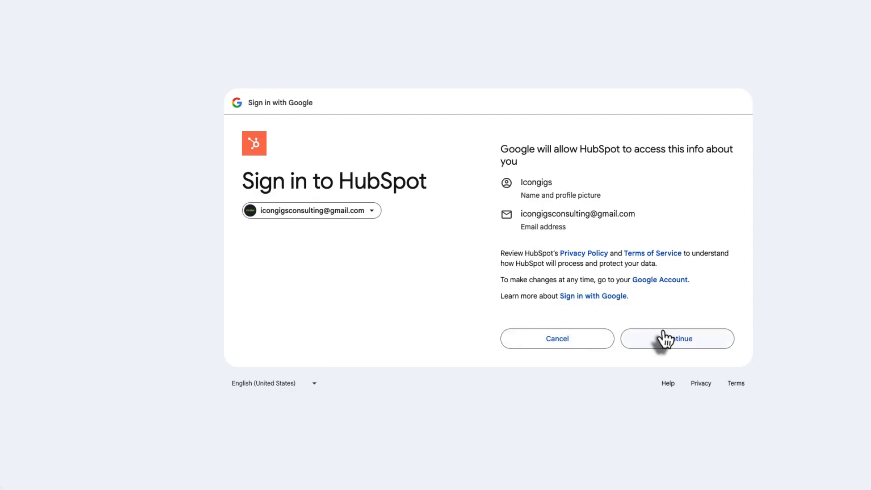
{"action": "left_click", "coordinate": [665, 338]}
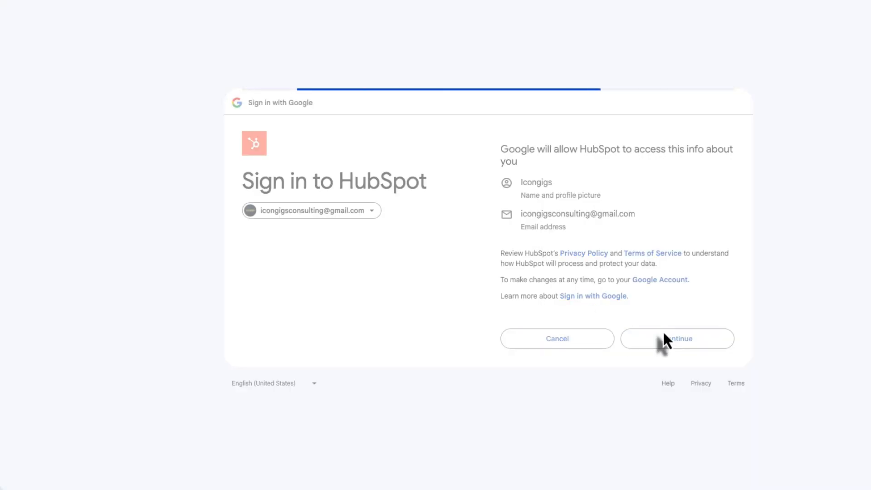
- Grant HubSpot access to Google, make Google Meet the meeting location, and save
{"action": "scroll", "coordinate": [535, 203], "scroll_direction": "down", "scroll_amount": 3}
{"action": "left_click", "coordinate": [660, 410]}
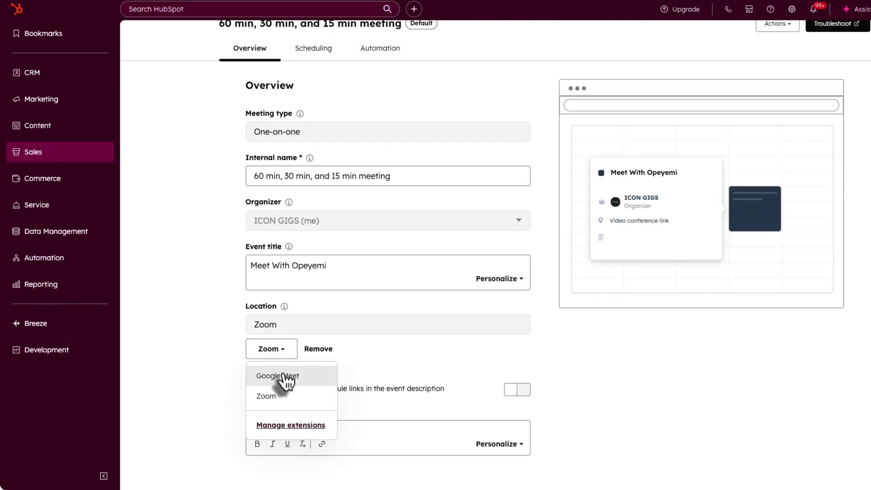
{"action": "left_click", "coordinate": [279, 375]}
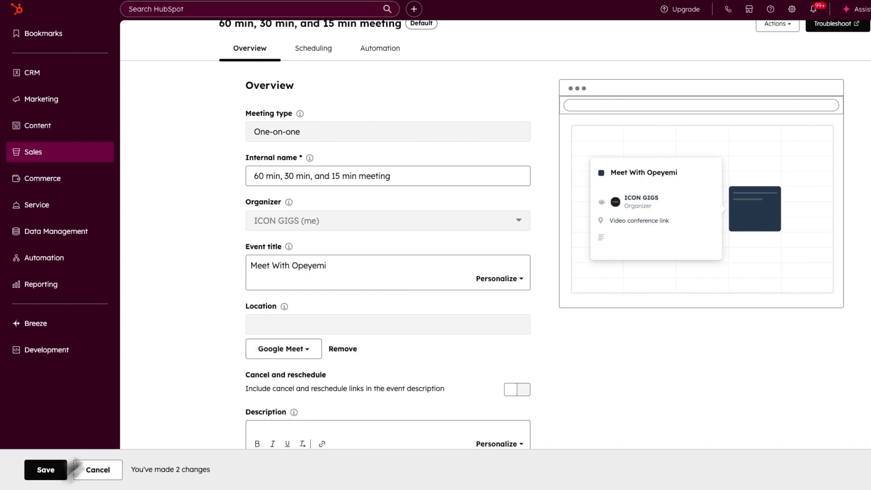
{"action": "left_click", "coordinate": [43, 471]}
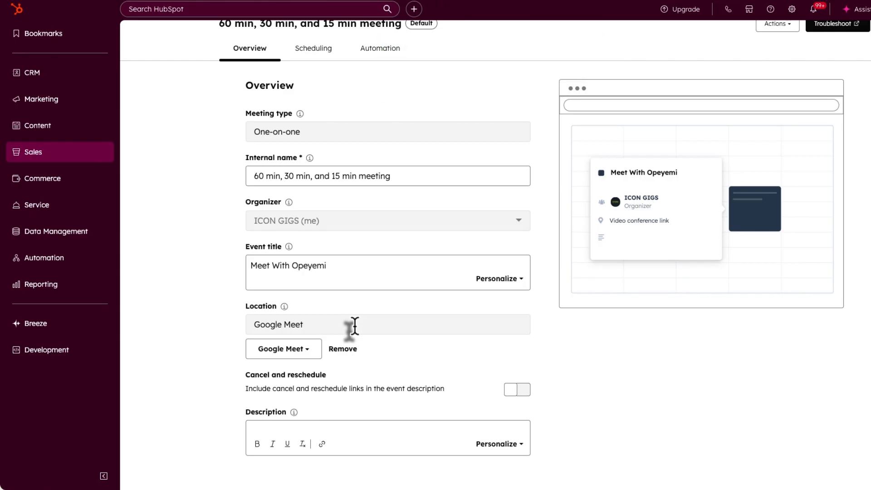
- Add cancel and reschedule links to the event description and save the meeting
{"action": "scroll", "coordinate": [354, 325], "scroll_direction": "down", "scroll_amount": 1}
{"action": "left_click", "coordinate": [317, 407]}
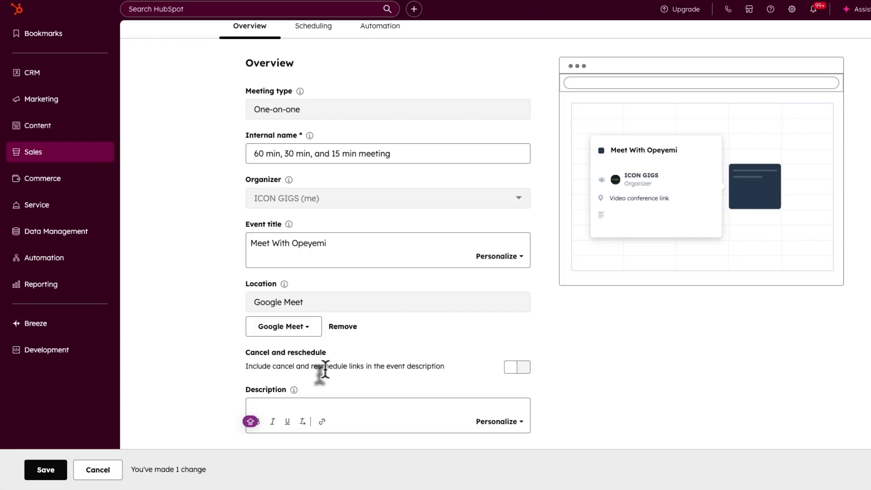
{"action": "left_click", "coordinate": [514, 369]}
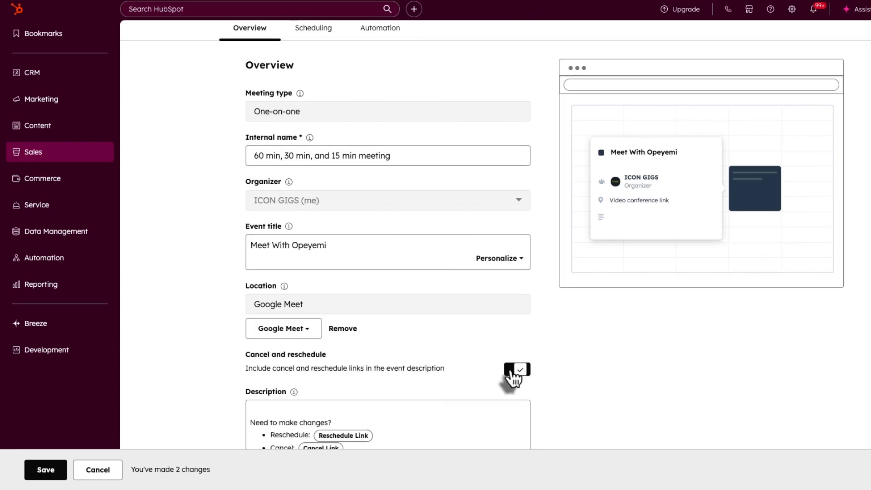
{"action": "scroll", "coordinate": [414, 390], "scroll_direction": "down", "scroll_amount": 1}
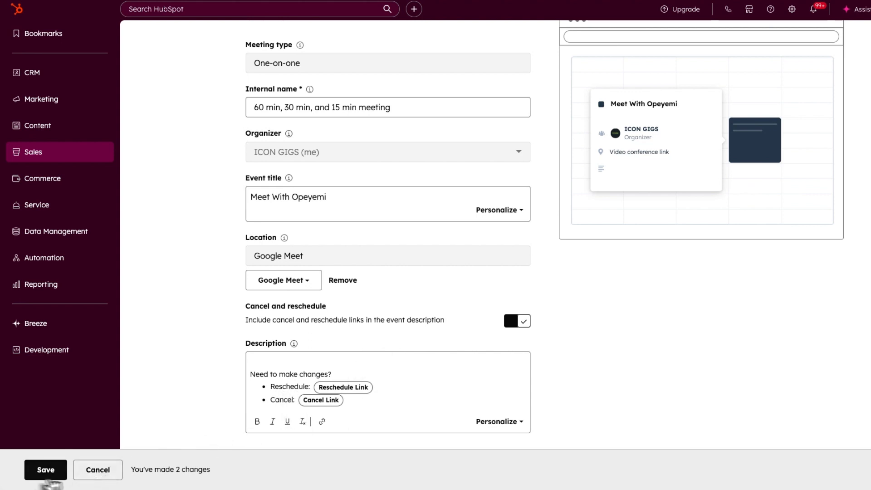
{"action": "left_click", "coordinate": [45, 471]}
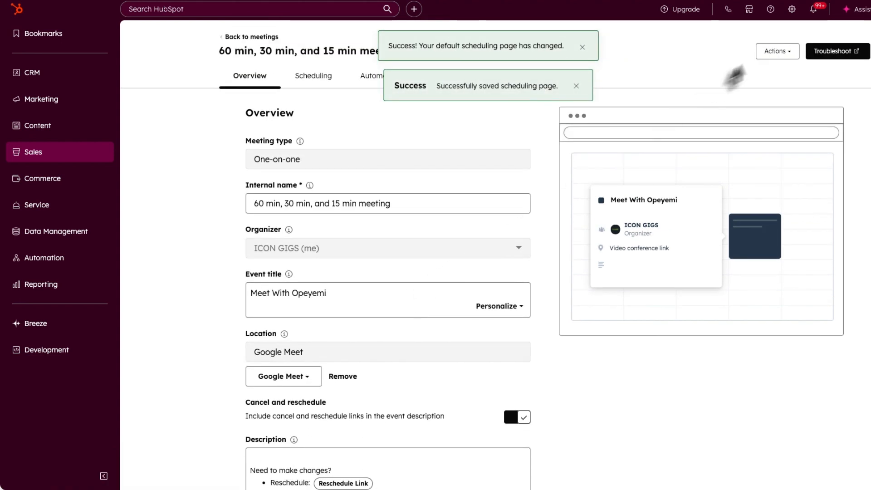
- Copy the scheduling page link and go to the meeting's Scheduling settings
{"action": "left_click", "coordinate": [776, 51]}
{"action": "left_click", "coordinate": [776, 84]}
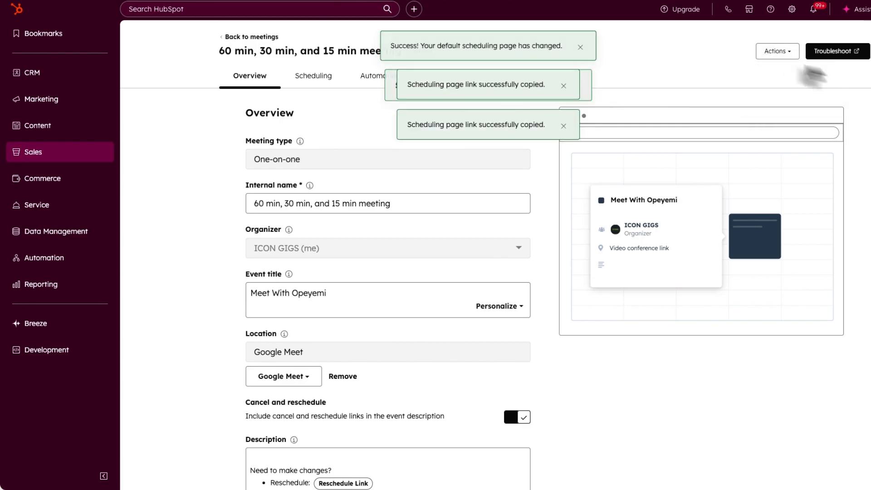
{"action": "left_click", "coordinate": [790, 55]}
{"action": "left_click", "coordinate": [362, 109]}
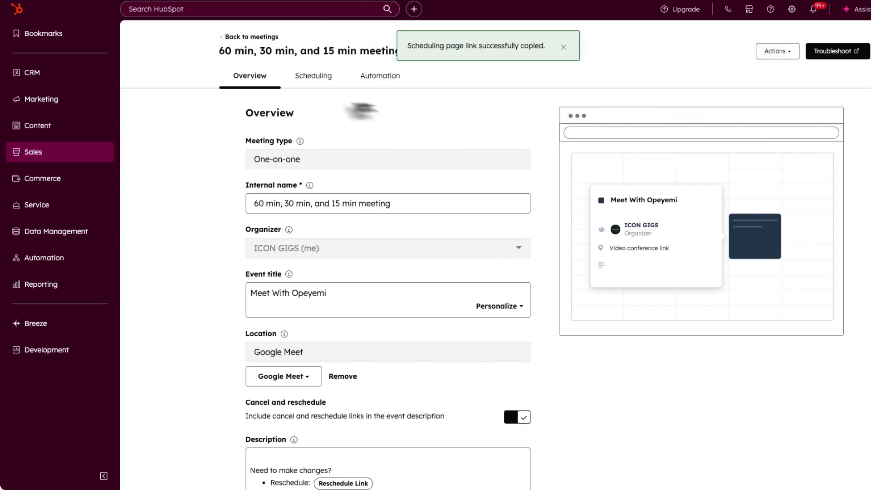
{"action": "left_click", "coordinate": [308, 81]}
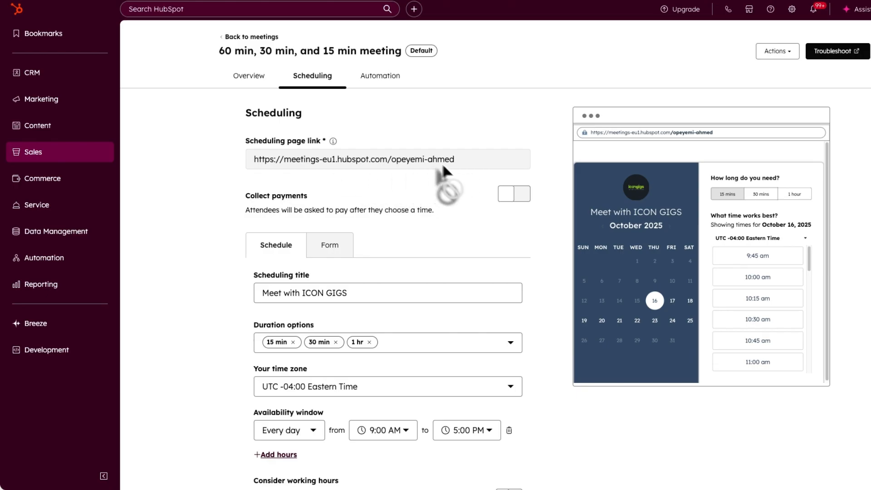
- In the booking form settings, leave CAPTCHA off and let attendees invite other guests
{"action": "scroll", "coordinate": [448, 164], "scroll_direction": "down", "scroll_amount": 1}
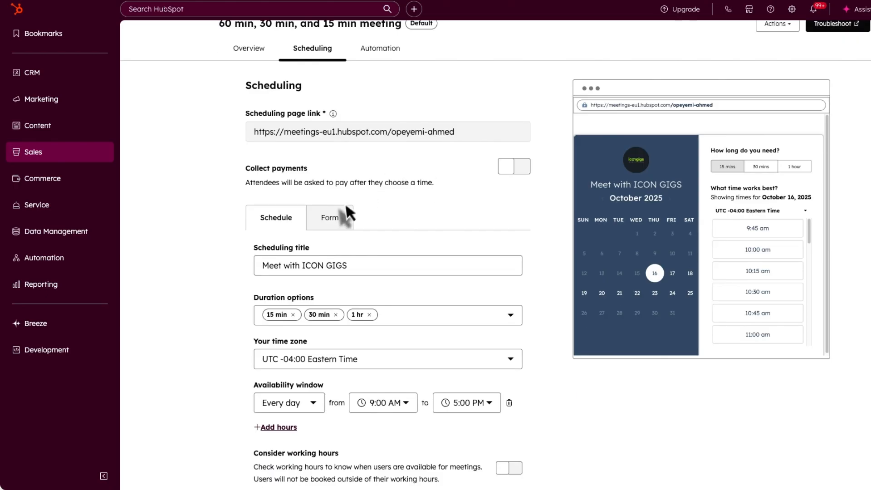
{"action": "left_click", "coordinate": [337, 216]}
{"action": "scroll", "coordinate": [350, 240], "scroll_direction": "down", "scroll_amount": 3}
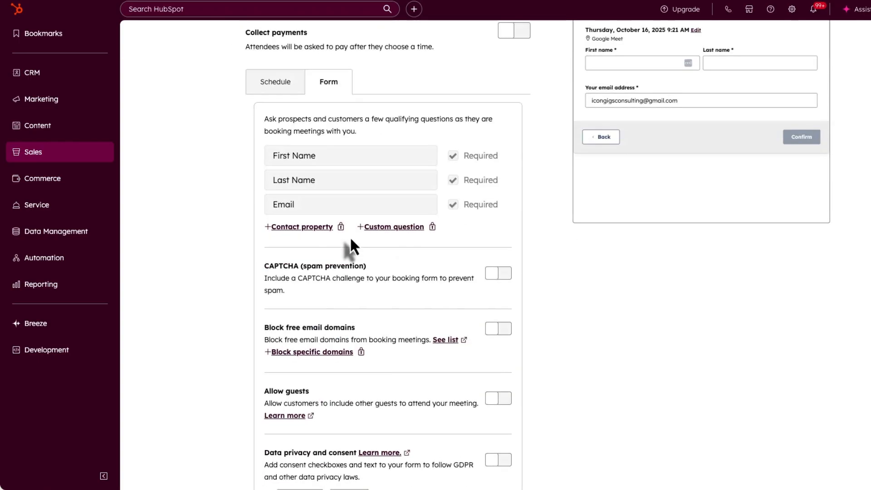
{"action": "scroll", "coordinate": [449, 160], "scroll_direction": "up", "scroll_amount": 1}
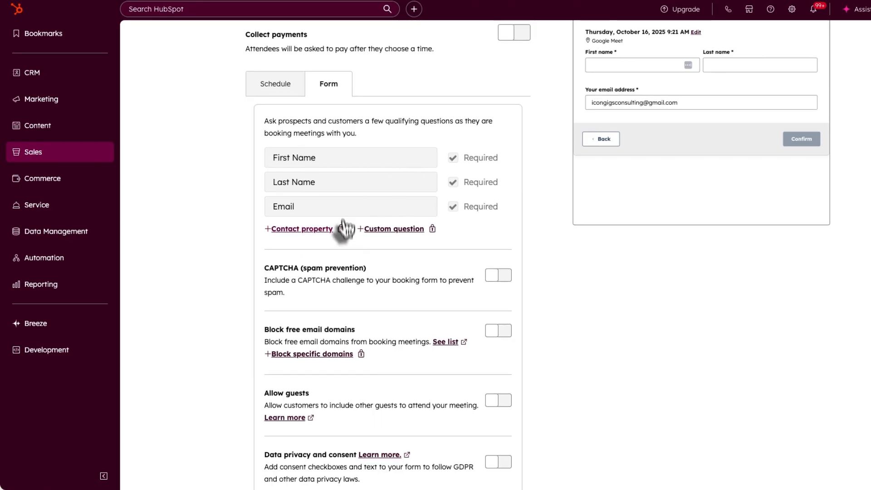
{"action": "scroll", "coordinate": [335, 174], "scroll_direction": "up", "scroll_amount": 2}
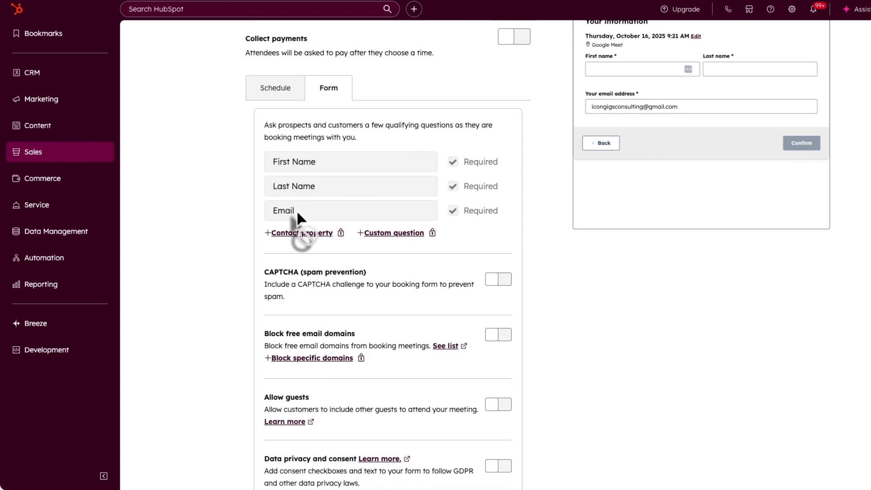
{"action": "scroll", "coordinate": [490, 339], "scroll_direction": "up", "scroll_amount": 1}
{"action": "left_click", "coordinate": [497, 283]}
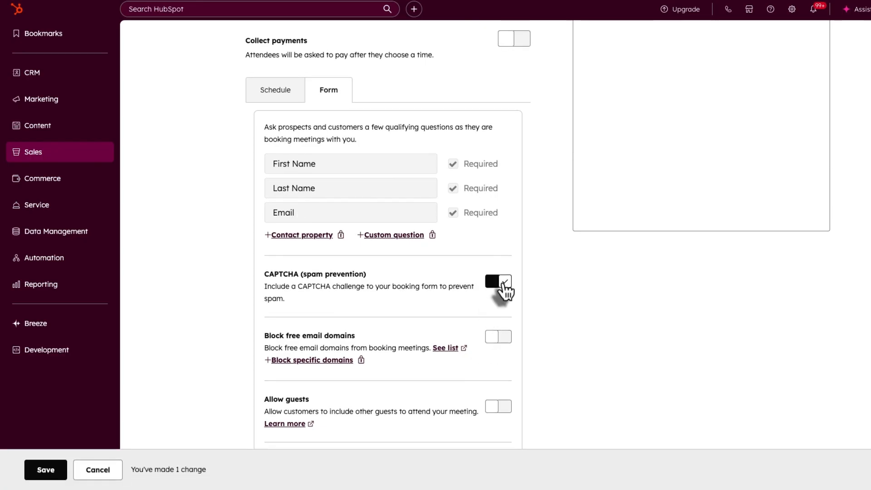
{"action": "left_click", "coordinate": [503, 284]}
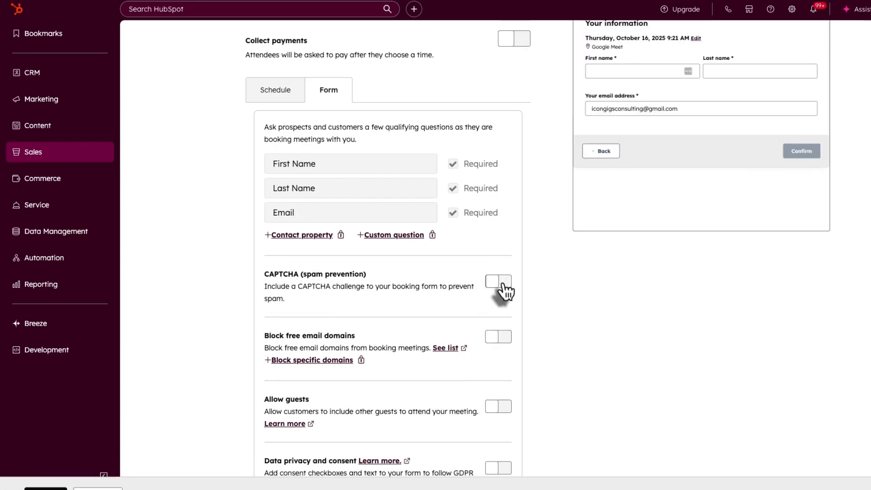
{"action": "scroll", "coordinate": [415, 335], "scroll_direction": "down", "scroll_amount": 3}
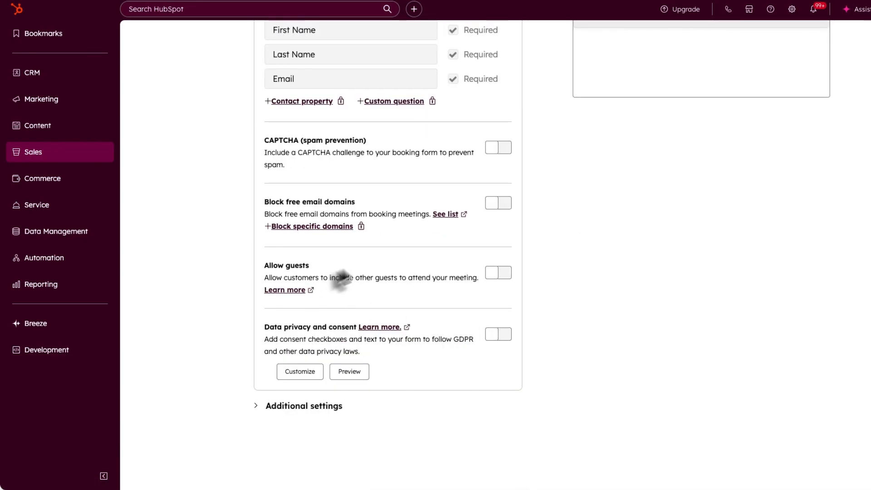
{"action": "left_click", "coordinate": [495, 274]}
{"action": "scroll", "coordinate": [440, 274], "scroll_direction": "up", "scroll_amount": 2}
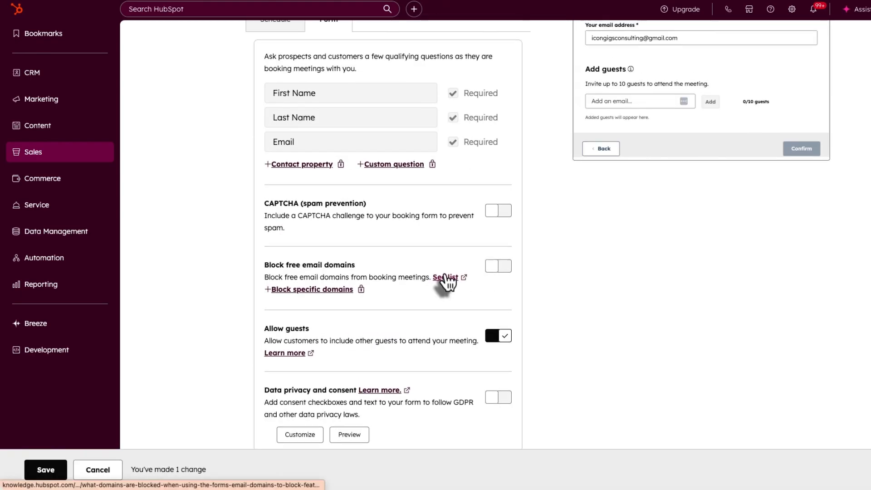
{"action": "scroll", "coordinate": [446, 282], "scroll_direction": "up", "scroll_amount": 5}
- Review the schedule title, duration and time zone options without changing them
{"action": "left_click", "coordinate": [281, 247]}
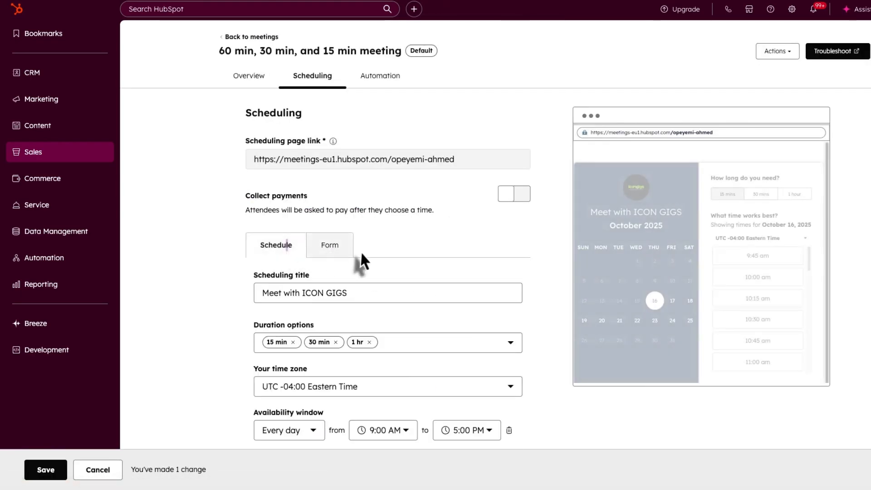
{"action": "scroll", "coordinate": [363, 252], "scroll_direction": "down", "scroll_amount": 1}
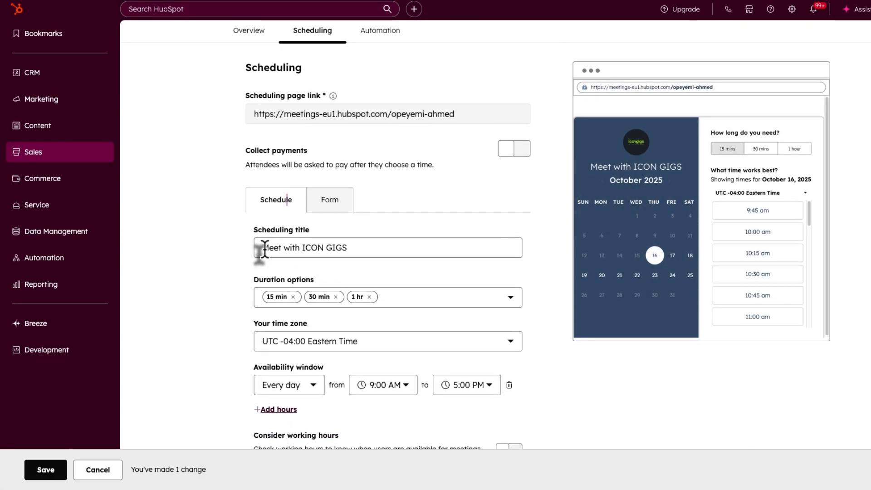
{"action": "left_click_drag", "start_coordinate": [263, 248], "coordinate": [345, 249]}
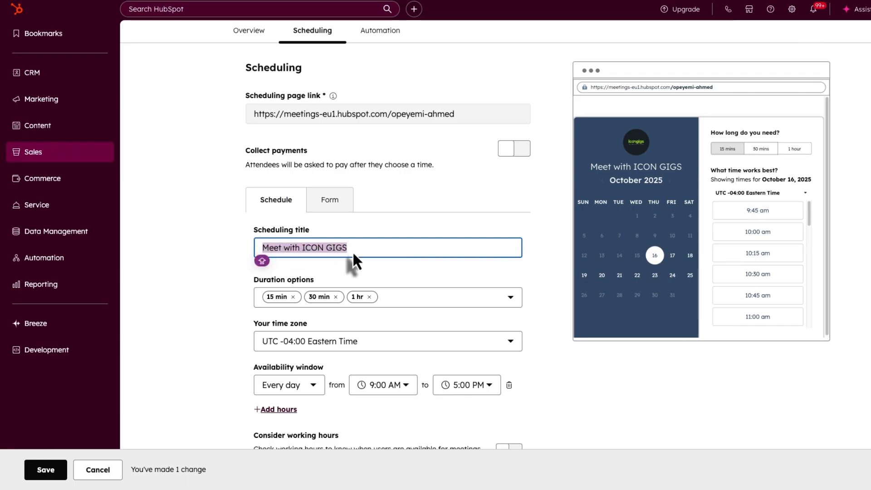
{"action": "scroll", "coordinate": [352, 251], "scroll_direction": "down", "scroll_amount": 2}
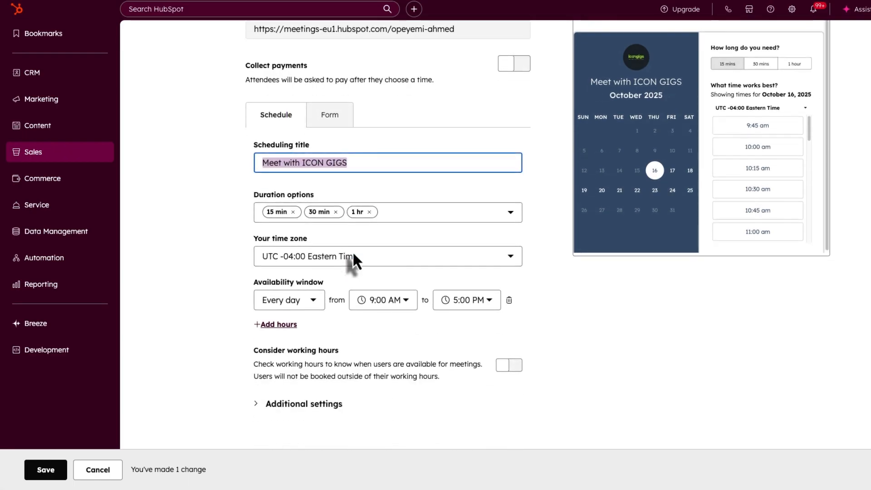
{"action": "left_click", "coordinate": [426, 218]}
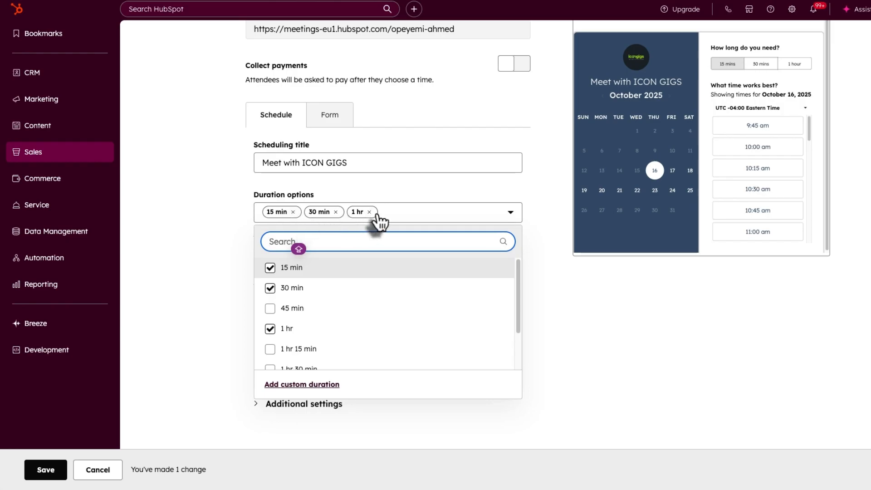
{"action": "left_click", "coordinate": [417, 212]}
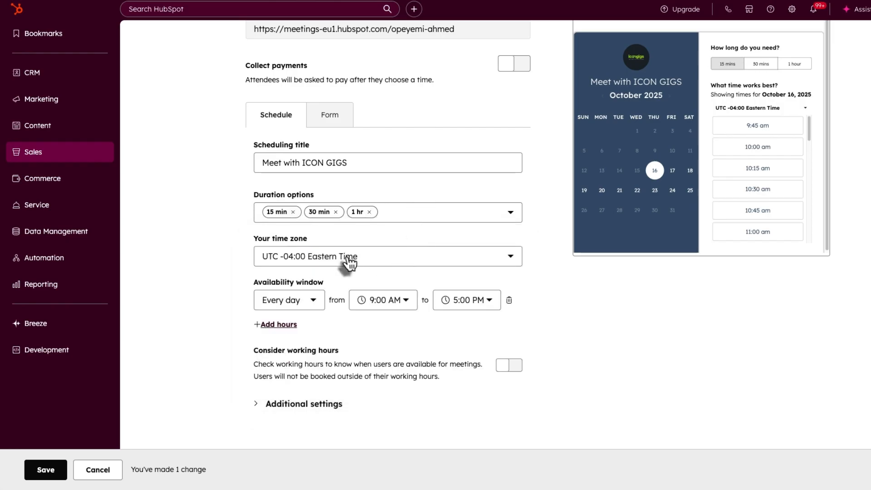
{"action": "left_click", "coordinate": [349, 259]}
{"action": "left_click", "coordinate": [428, 230]}
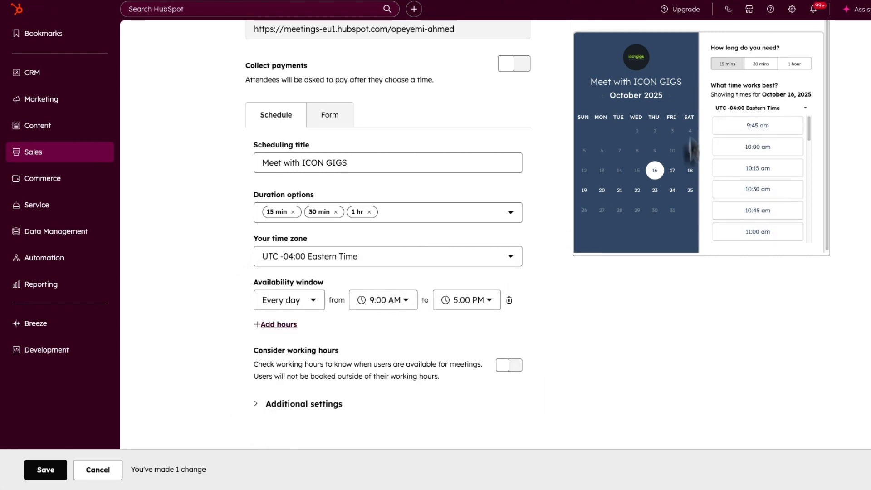
{"action": "scroll", "coordinate": [630, 91], "scroll_direction": "up", "scroll_amount": 3}
{"action": "scroll", "coordinate": [635, 115], "scroll_direction": "down", "scroll_amount": 1}
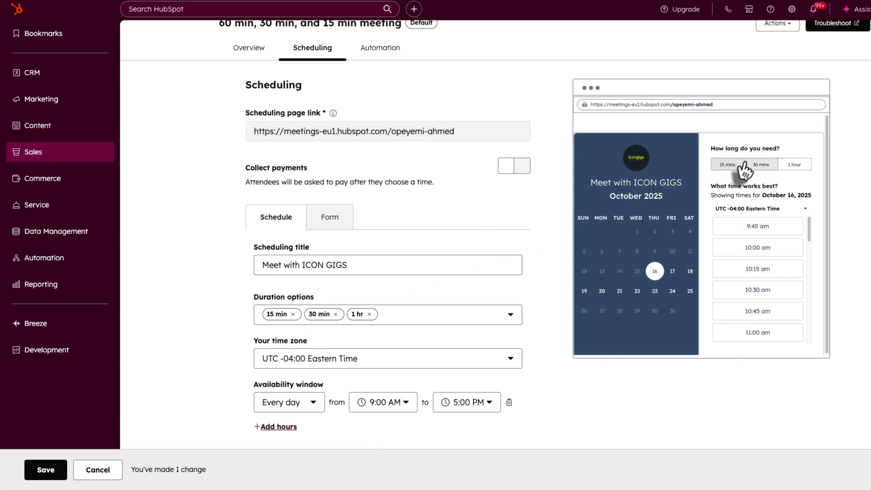
- Preview the 30-minute and 1-hour durations, turn on Consider working hours, and save
{"action": "left_click", "coordinate": [759, 169]}
{"action": "left_click", "coordinate": [794, 164]}
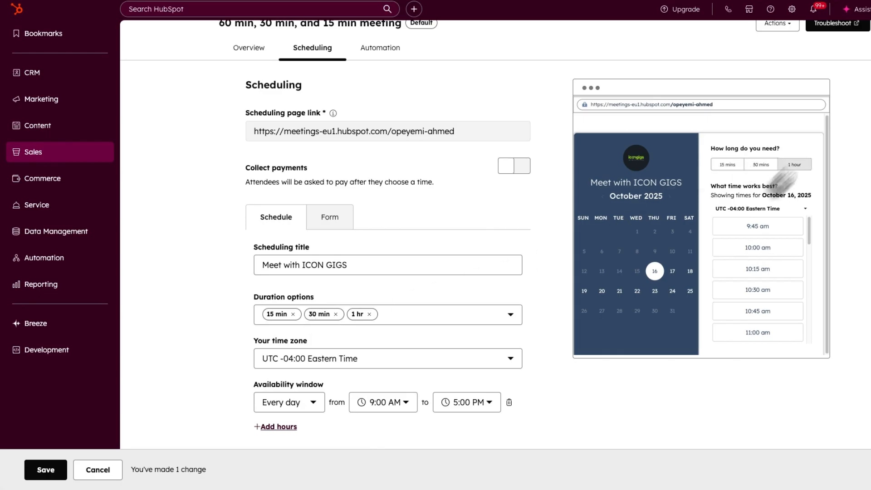
{"action": "scroll", "coordinate": [542, 252], "scroll_direction": "down", "scroll_amount": 2}
{"action": "scroll", "coordinate": [755, 163], "scroll_direction": "down", "scroll_amount": 2}
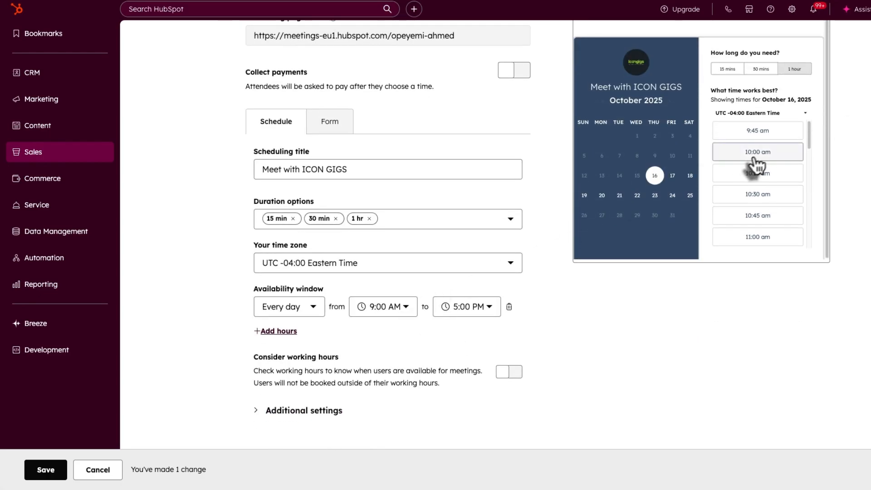
{"action": "scroll", "coordinate": [757, 168], "scroll_direction": "down", "scroll_amount": 5}
{"action": "scroll", "coordinate": [451, 297], "scroll_direction": "down", "scroll_amount": 1}
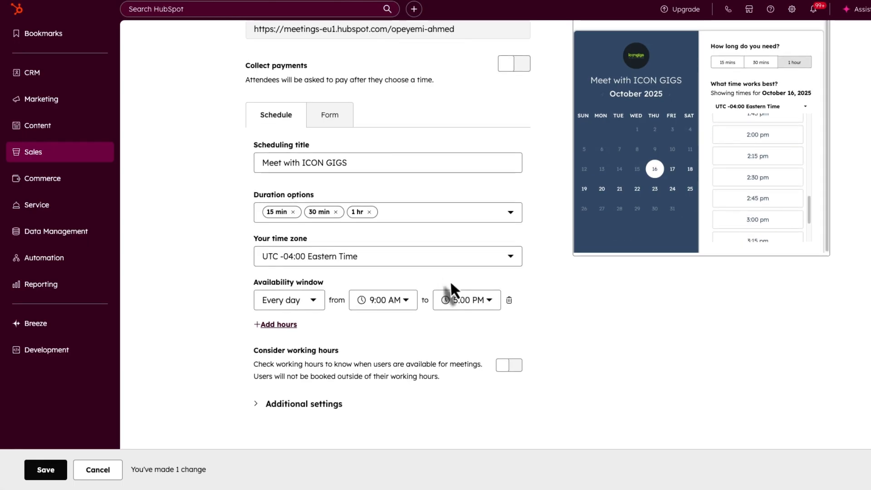
{"action": "left_click", "coordinate": [509, 366]}
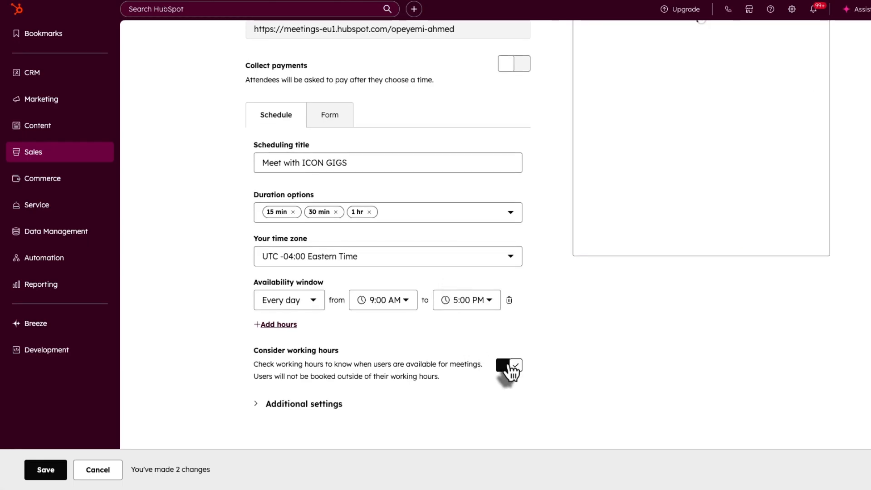
{"action": "scroll", "coordinate": [544, 282], "scroll_direction": "up", "scroll_amount": 3}
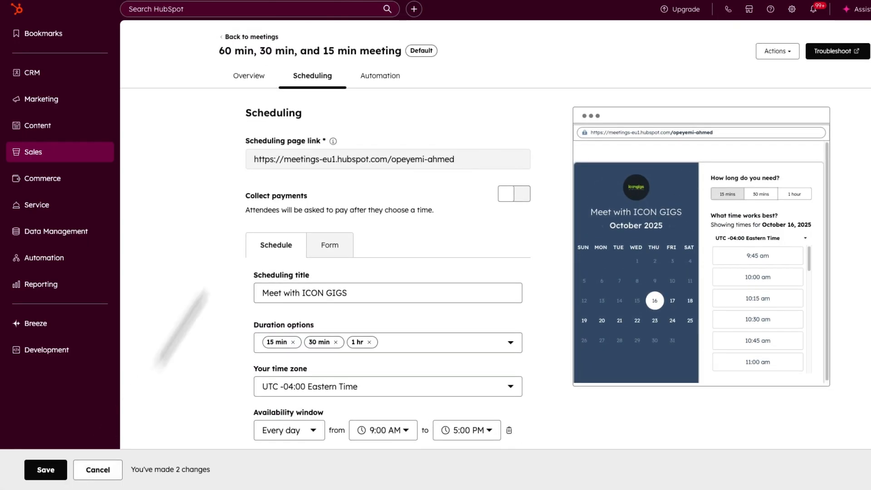
{"action": "left_click", "coordinate": [45, 470]}
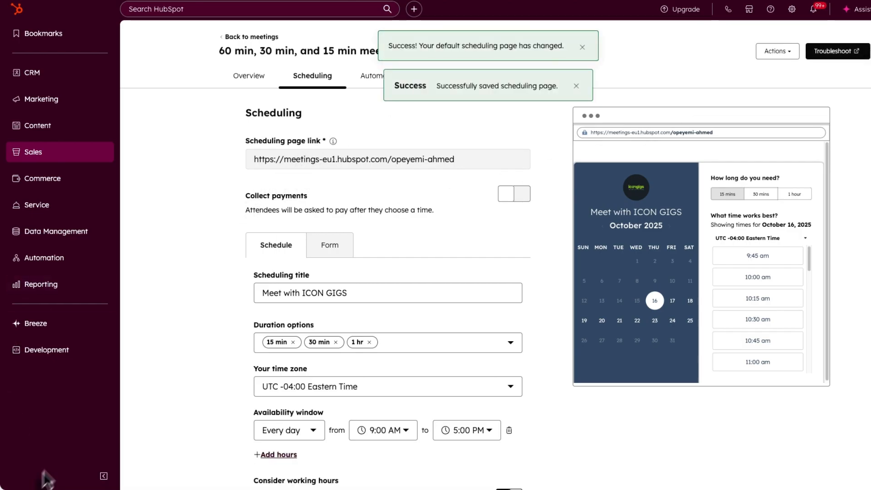
- Copy the meeting's scheduling link from the Meetings list
{"action": "left_click", "coordinate": [252, 37]}
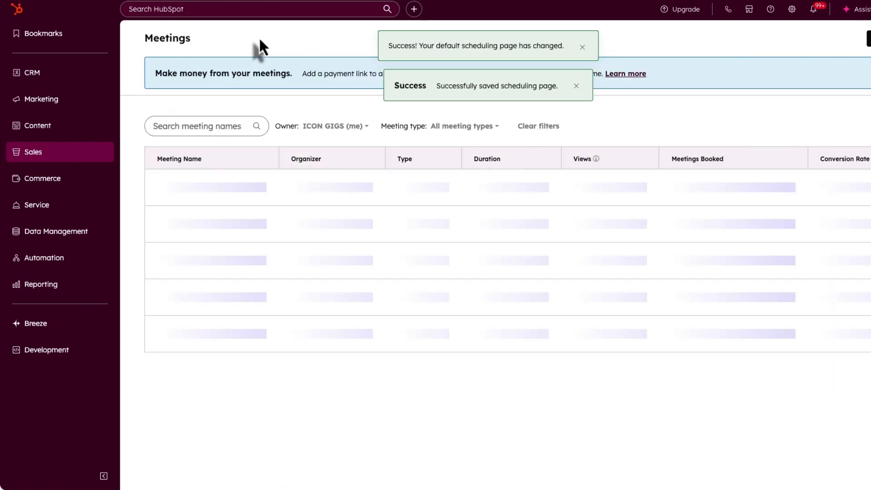
{"action": "mouse_move", "coordinate": [259, 216]}
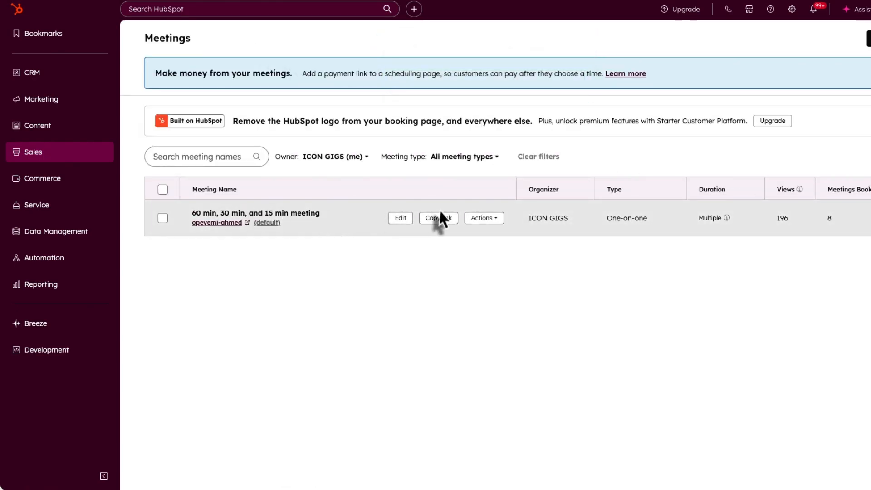
{"action": "left_click", "coordinate": [474, 222]}
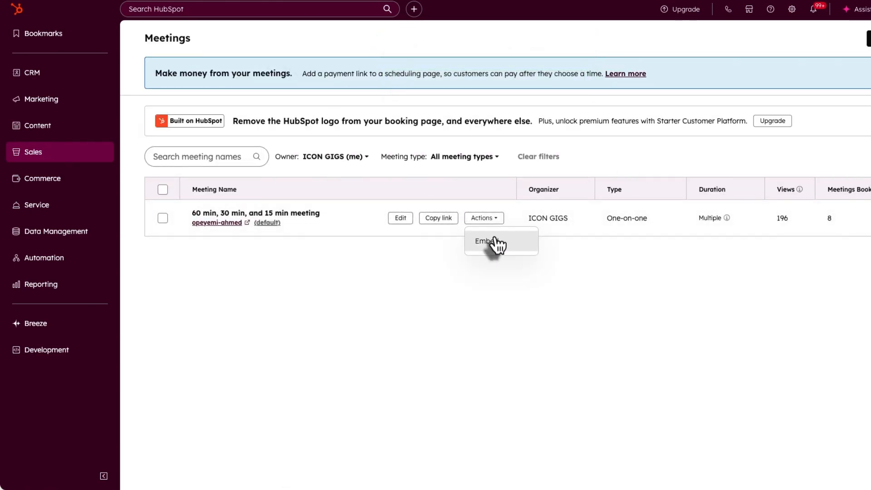
{"action": "left_click", "coordinate": [439, 220]}
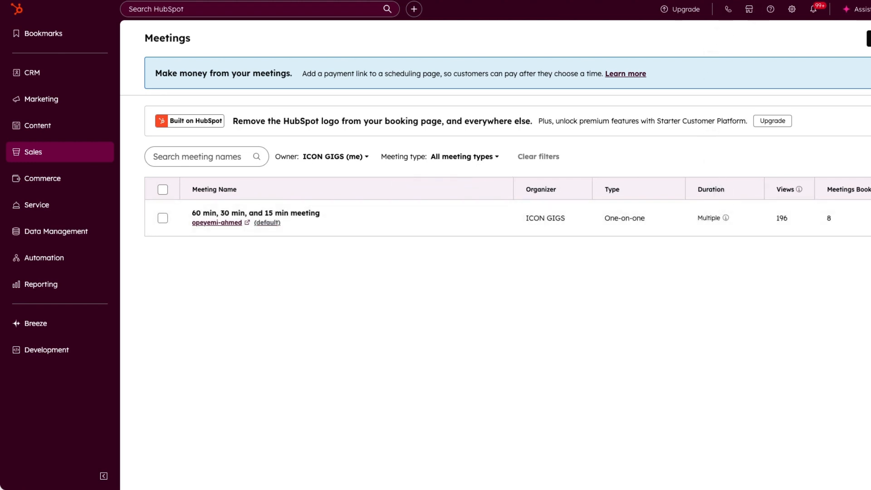
- Load the copied scheduling link in a new browser tab
{"action": "left_click", "coordinate": [662, 0]}
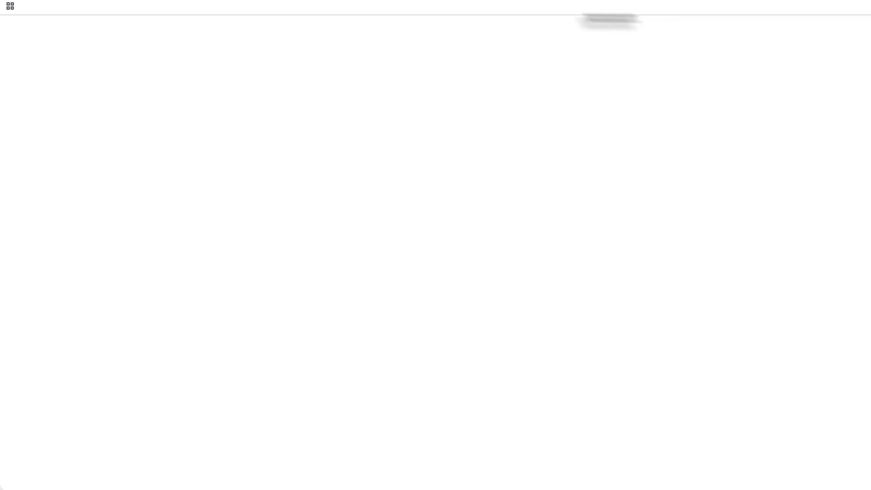
{"action": "left_click", "coordinate": [426, 1]}
{"action": "key", "text": "super+v"}
{"action": "key", "text": "Return"}
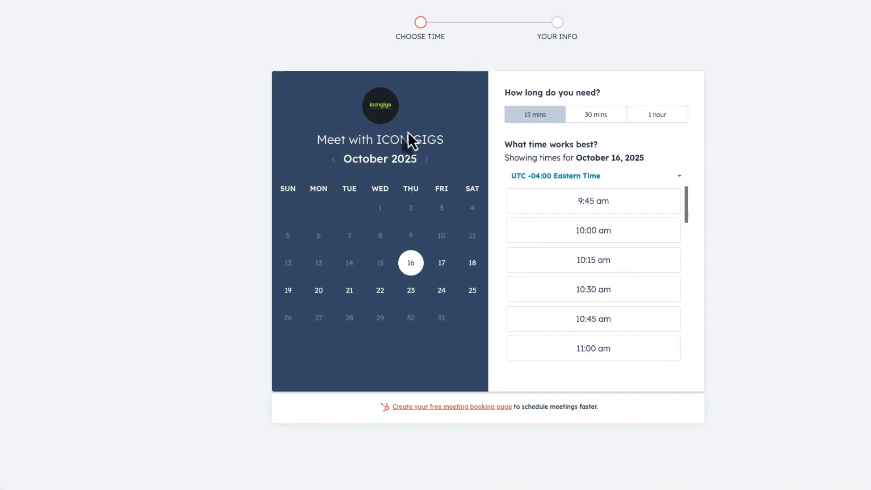
- Check the booking page's available times for October 17 through 25
{"action": "left_click", "coordinate": [440, 263]}
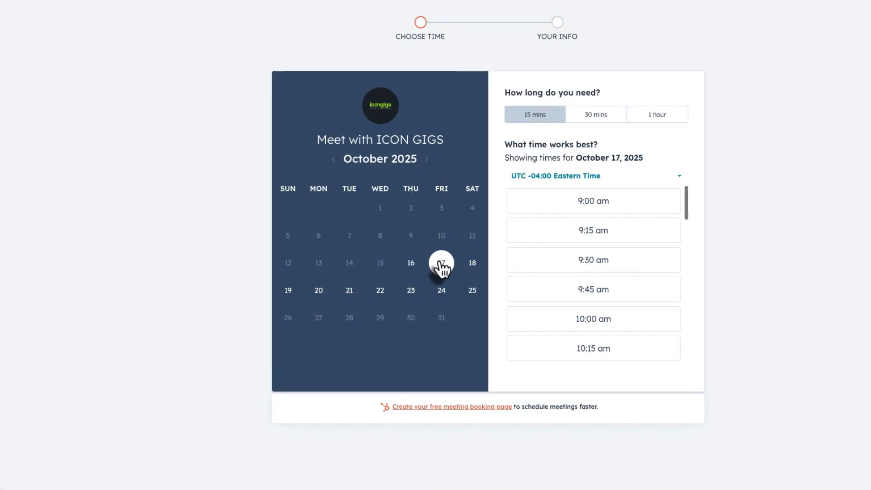
{"action": "left_click", "coordinate": [474, 268]}
{"action": "left_click", "coordinate": [290, 293]}
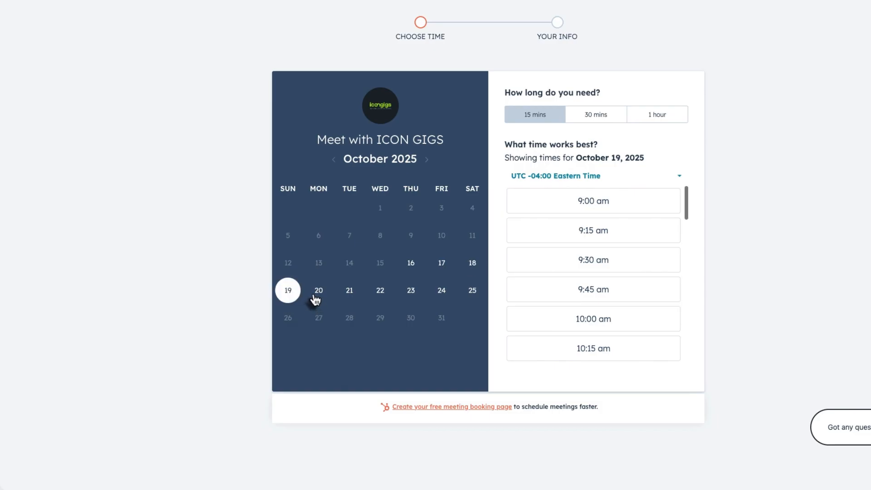
{"action": "left_click", "coordinate": [319, 292]}
{"action": "left_click", "coordinate": [350, 293]}
{"action": "left_click", "coordinate": [422, 297]}
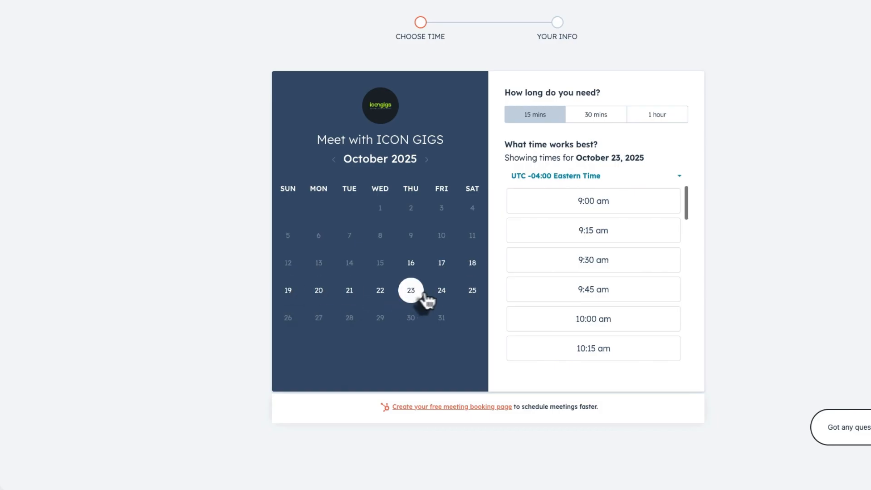
{"action": "left_click", "coordinate": [445, 297]}
{"action": "left_click", "coordinate": [471, 297]}
{"action": "scroll", "coordinate": [570, 249], "scroll_direction": "down", "scroll_amount": 2}
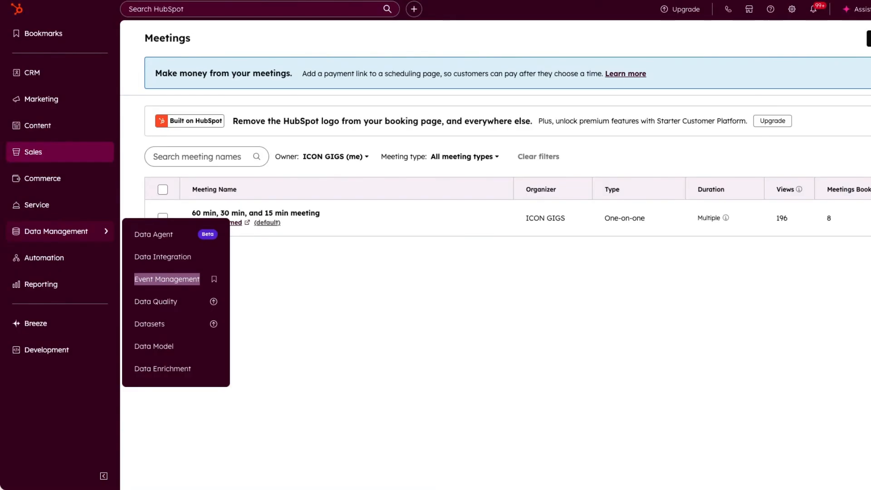
- Start a new Website chatflow from Chatflows and open the booking page's chat window
{"action": "mouse_move", "coordinate": [63, 193]}
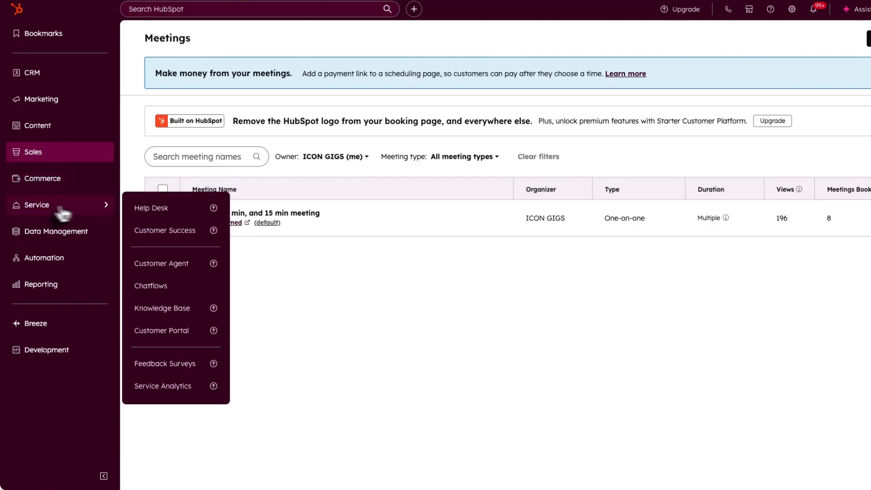
{"action": "mouse_move", "coordinate": [74, 214]}
{"action": "left_click", "coordinate": [148, 284]}
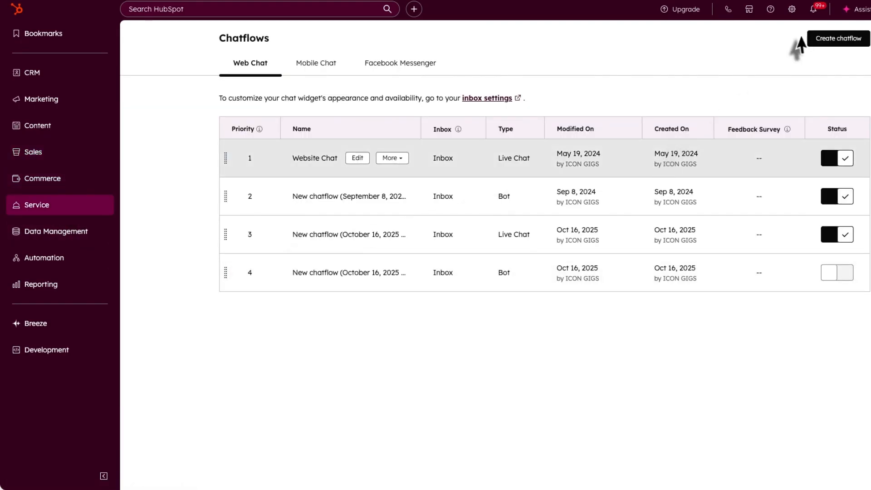
{"action": "left_click", "coordinate": [823, 44]}
{"action": "left_click", "coordinate": [347, 150]}
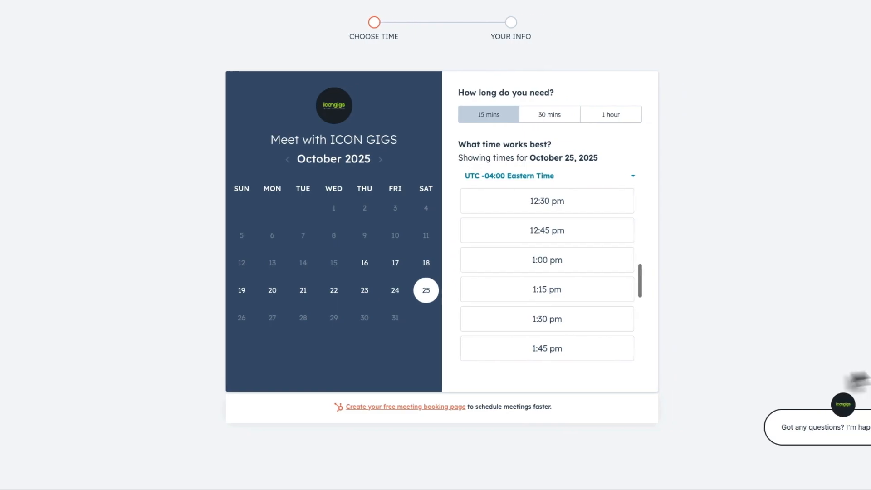
{"action": "left_click", "coordinate": [766, 447]}
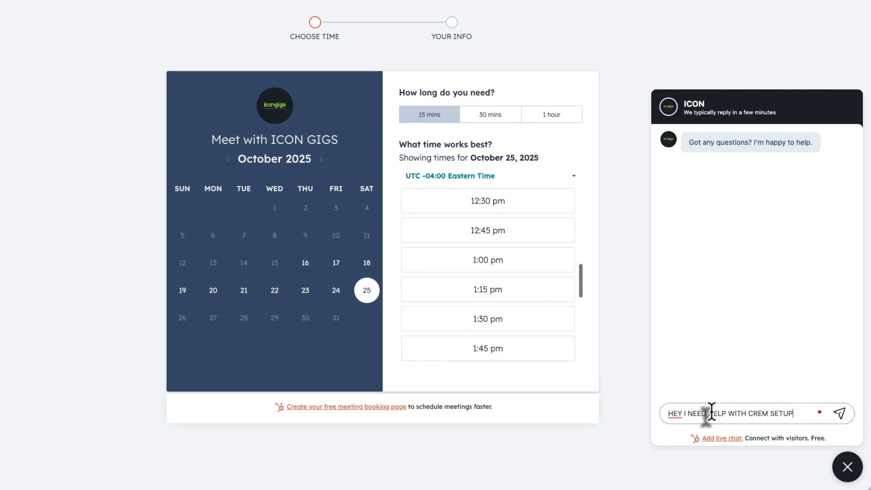
- Send the chat message 'HEY I NEED HELP WITH CREM SETUP', dismiss email autofill, and go back
{"action": "left_click", "coordinate": [839, 414]}
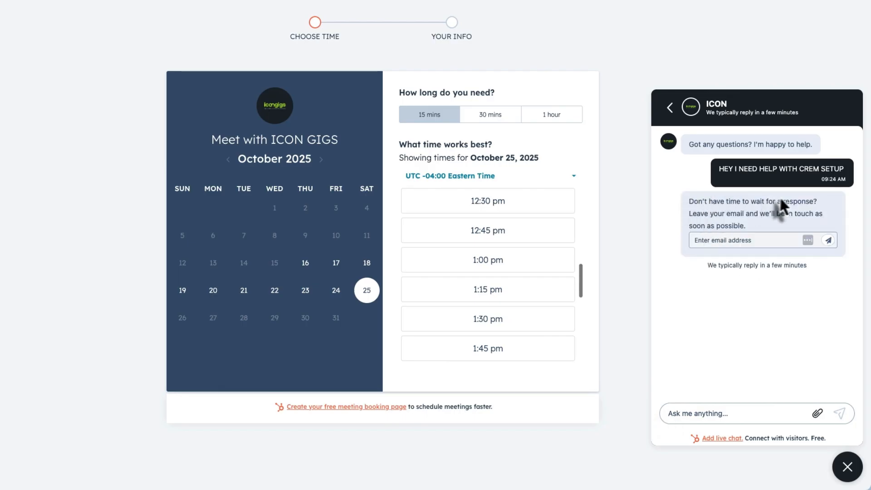
{"action": "left_click", "coordinate": [715, 241]}
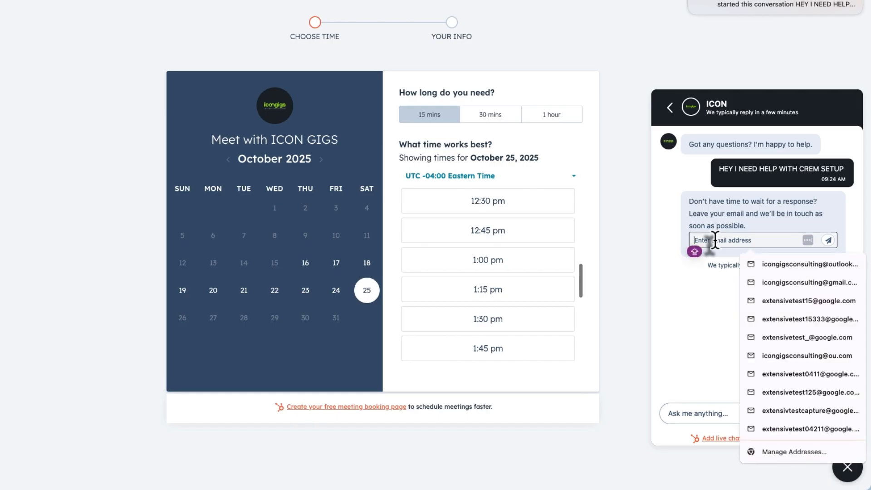
{"action": "left_click", "coordinate": [722, 300]}
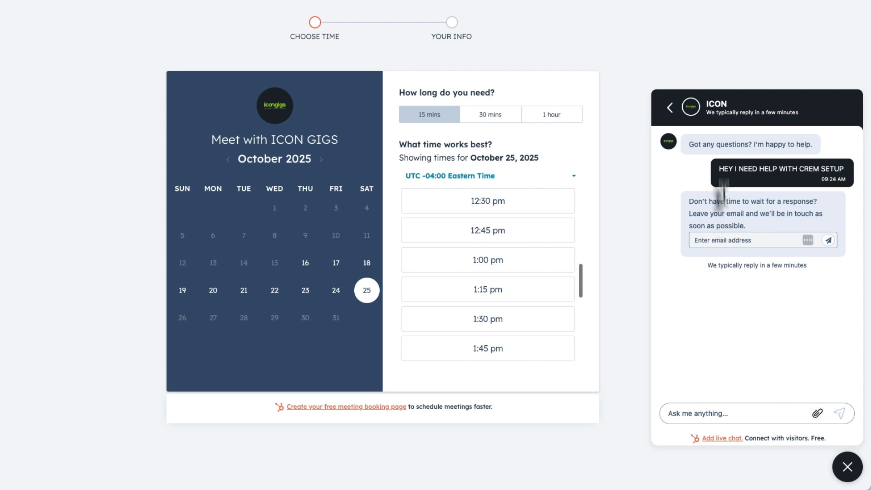
{"action": "left_click", "coordinate": [670, 108]}
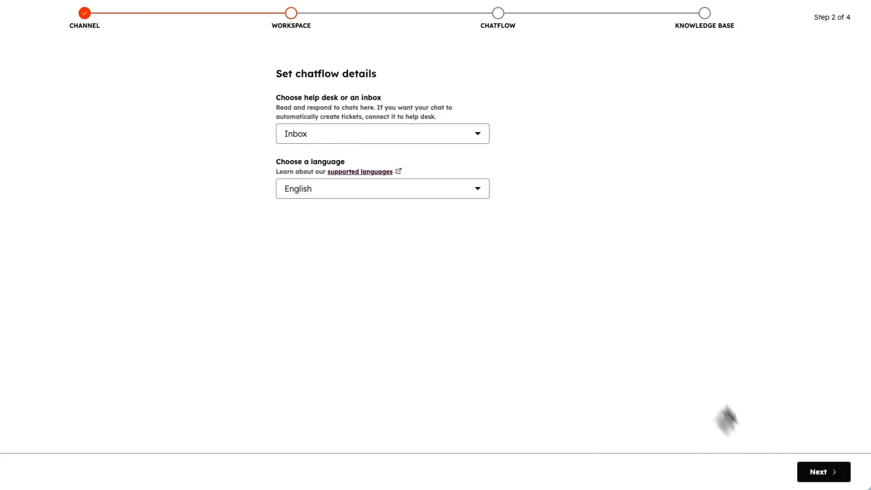
- Pick a rules-based chatbot with the Qualify leads bot template and continue to Knowledge Base
{"action": "left_click", "coordinate": [807, 472]}
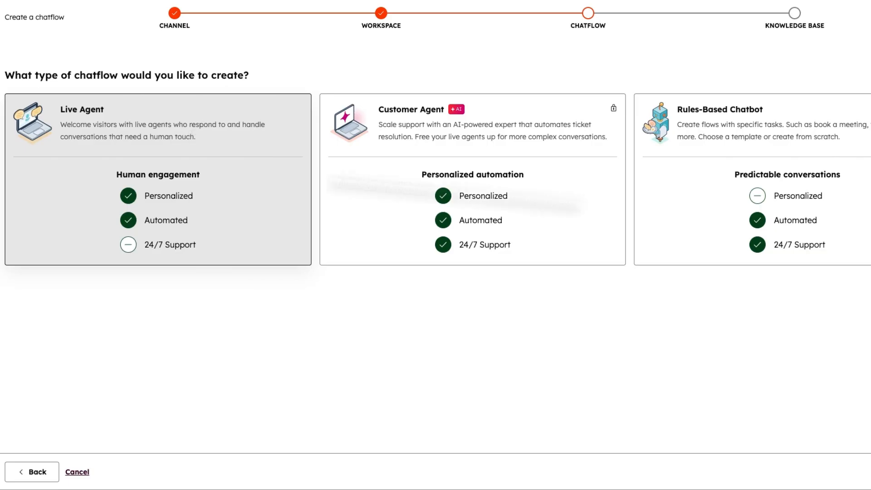
{"action": "left_click", "coordinate": [799, 157]}
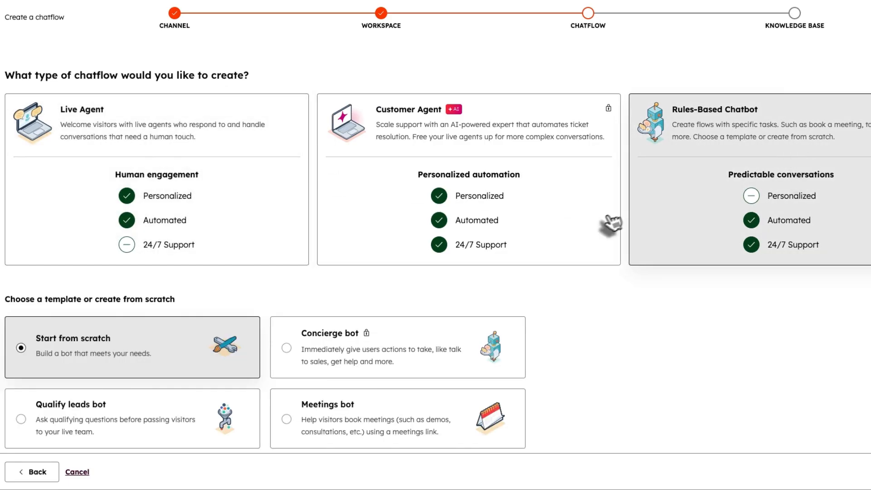
{"action": "scroll", "coordinate": [717, 222], "scroll_direction": "down", "scroll_amount": 1}
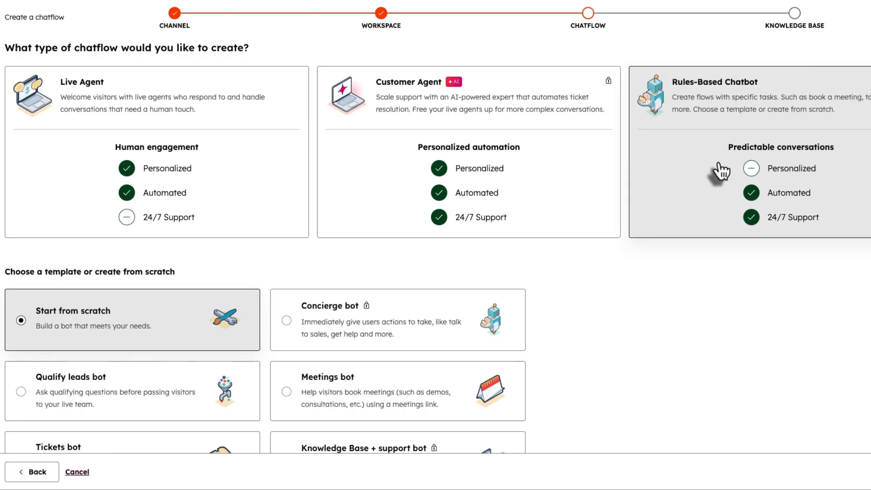
{"action": "scroll", "coordinate": [699, 271], "scroll_direction": "down", "scroll_amount": 1}
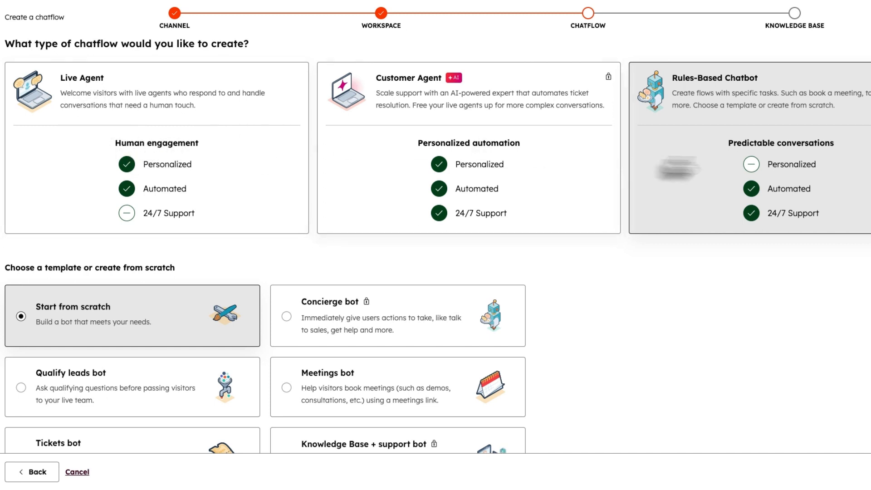
{"action": "scroll", "coordinate": [701, 154], "scroll_direction": "down", "scroll_amount": 1}
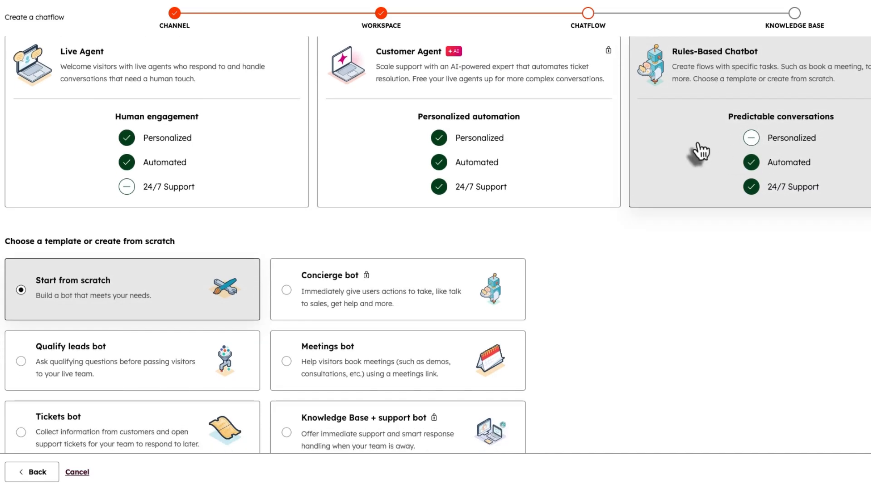
{"action": "scroll", "coordinate": [113, 124], "scroll_direction": "up", "scroll_amount": 1}
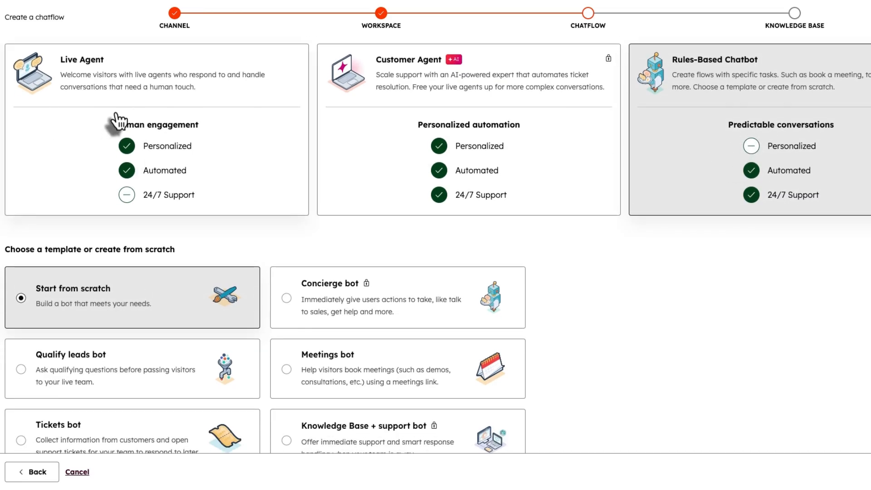
{"action": "scroll", "coordinate": [762, 131], "scroll_direction": "down", "scroll_amount": 3}
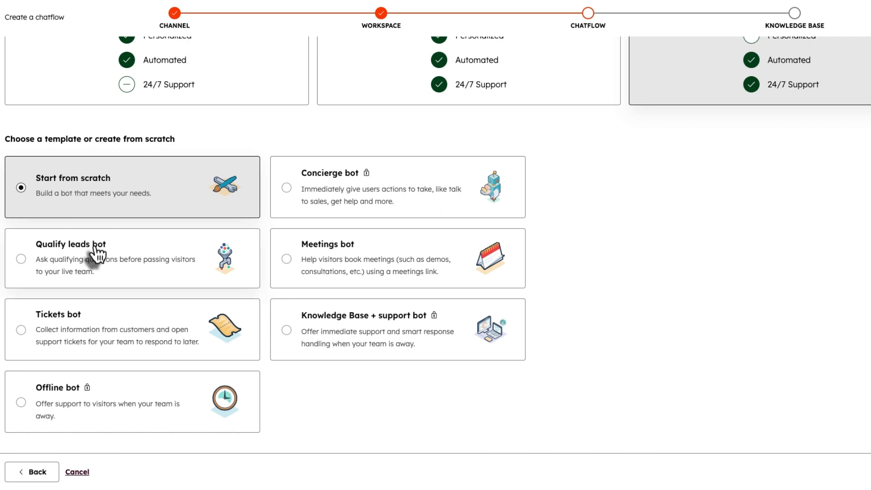
{"action": "left_click", "coordinate": [95, 261]}
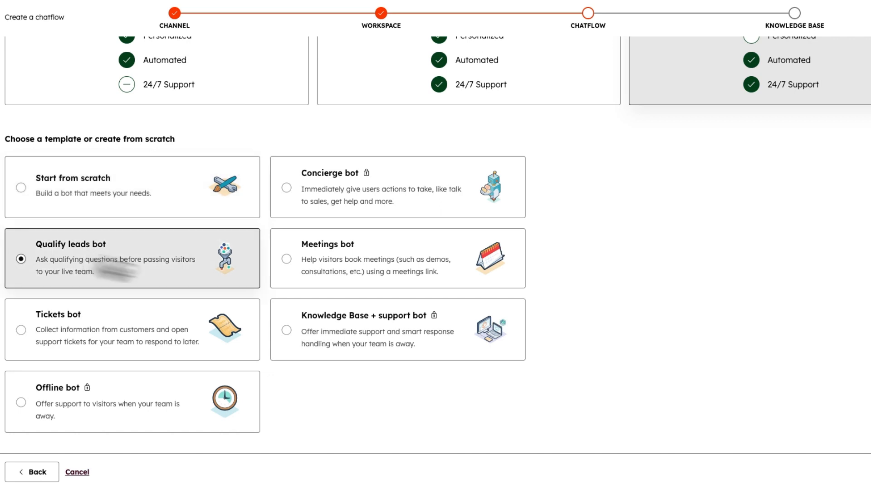
{"action": "left_click", "coordinate": [842, 472]}
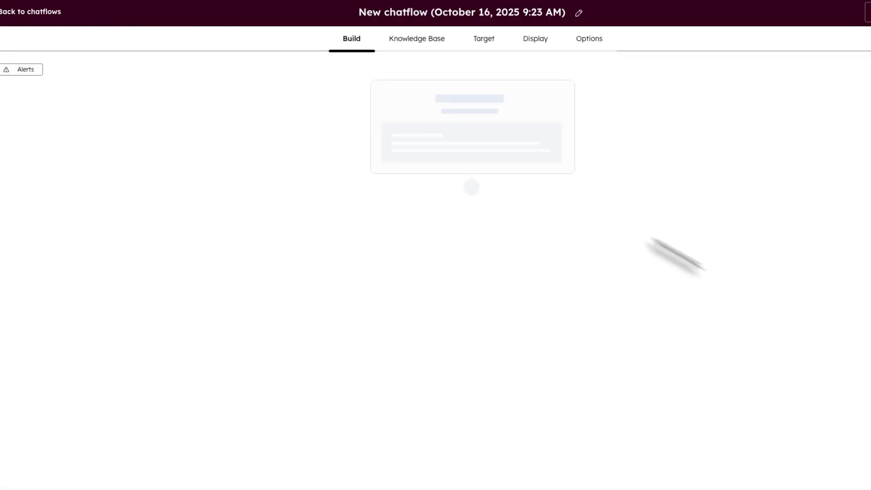
- Scroll the Build tab to review the welcome, reason, employee-count, name, email and handoff actions
{"action": "scroll", "coordinate": [419, 113], "scroll_direction": "down", "scroll_amount": 3}
{"action": "scroll", "coordinate": [420, 112], "scroll_direction": "up", "scroll_amount": 3}
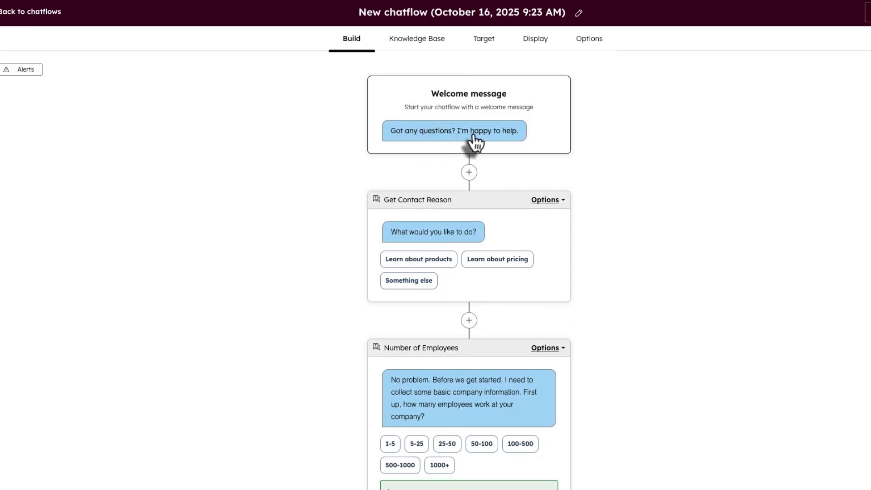
{"action": "scroll", "coordinate": [482, 140], "scroll_direction": "down", "scroll_amount": 1}
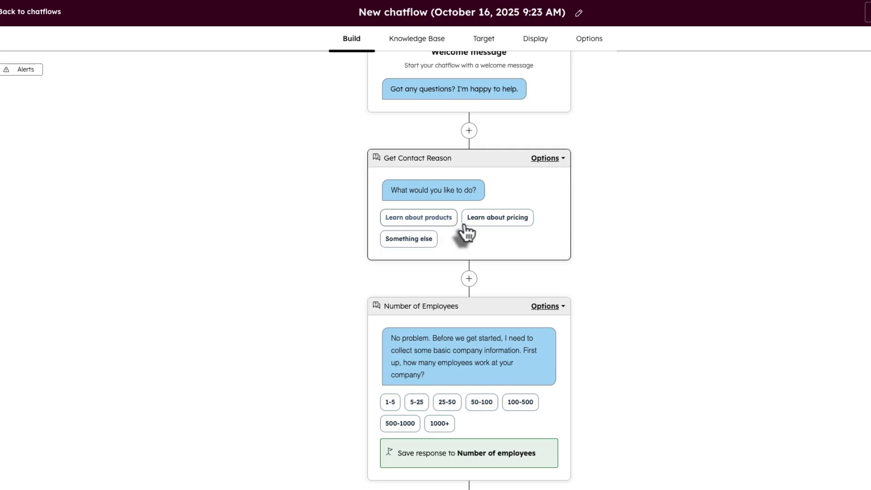
{"action": "scroll", "coordinate": [409, 246], "scroll_direction": "down", "scroll_amount": 1}
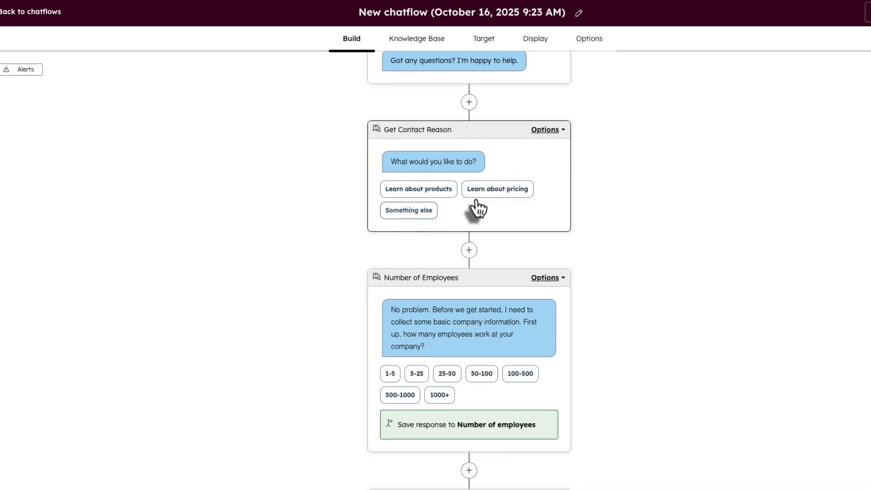
{"action": "scroll", "coordinate": [462, 331], "scroll_direction": "down", "scroll_amount": 1}
{"action": "scroll", "coordinate": [466, 335], "scroll_direction": "down", "scroll_amount": 1}
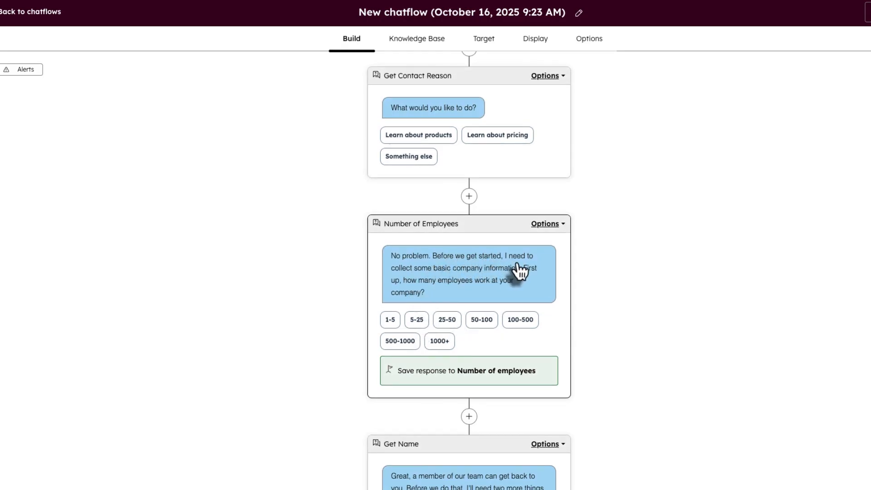
{"action": "scroll", "coordinate": [515, 268], "scroll_direction": "down", "scroll_amount": 1}
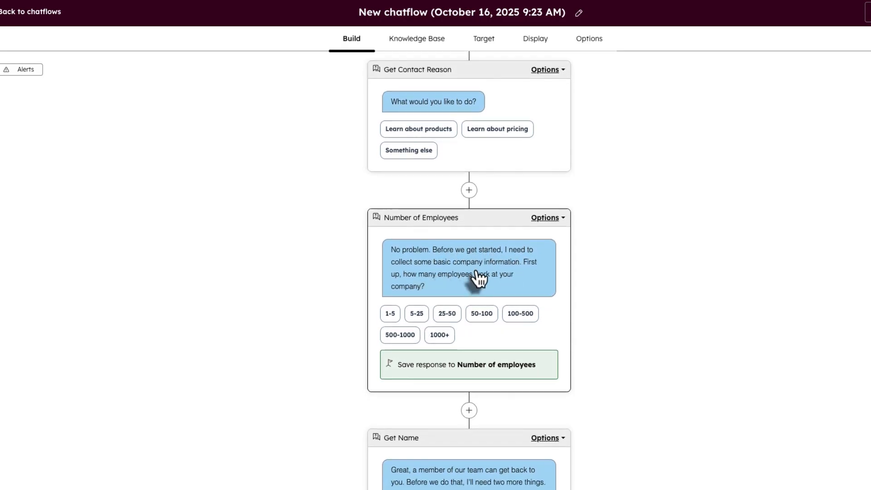
{"action": "scroll", "coordinate": [476, 280], "scroll_direction": "down", "scroll_amount": 2}
{"action": "scroll", "coordinate": [467, 306], "scroll_direction": "down", "scroll_amount": 1}
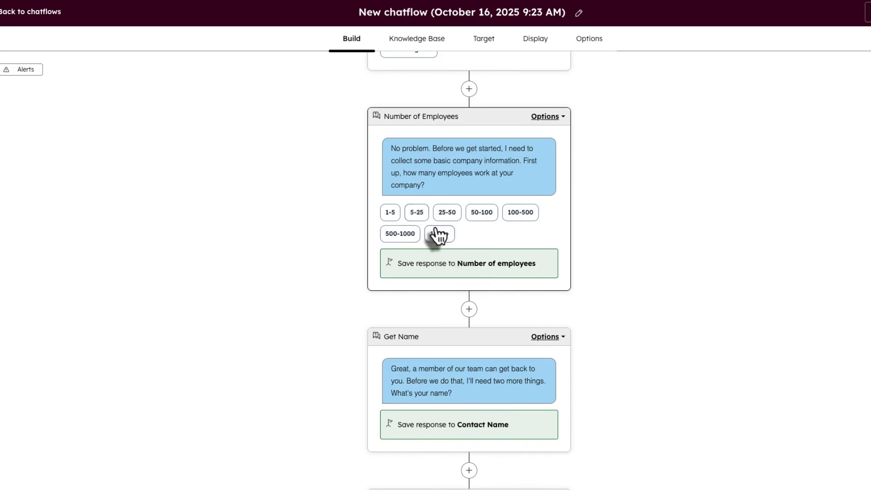
{"action": "scroll", "coordinate": [437, 235], "scroll_direction": "down", "scroll_amount": 3}
{"action": "scroll", "coordinate": [413, 268], "scroll_direction": "down", "scroll_amount": 1}
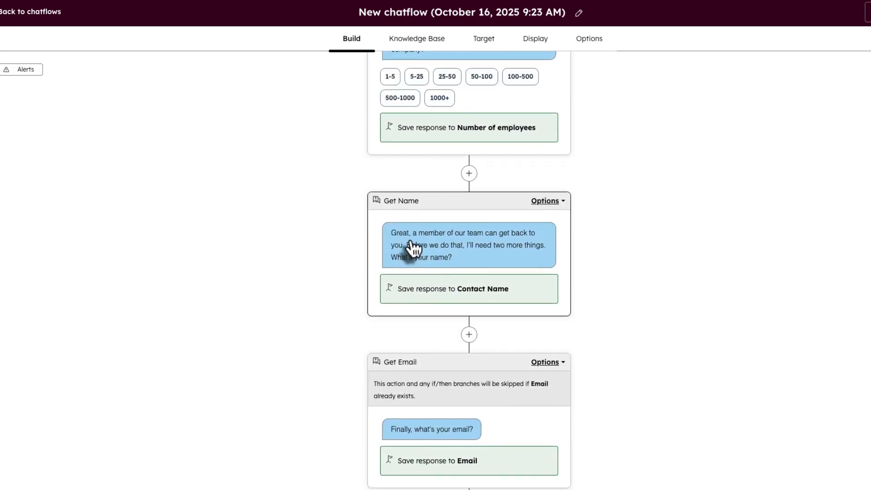
{"action": "scroll", "coordinate": [495, 240], "scroll_direction": "down", "scroll_amount": 1}
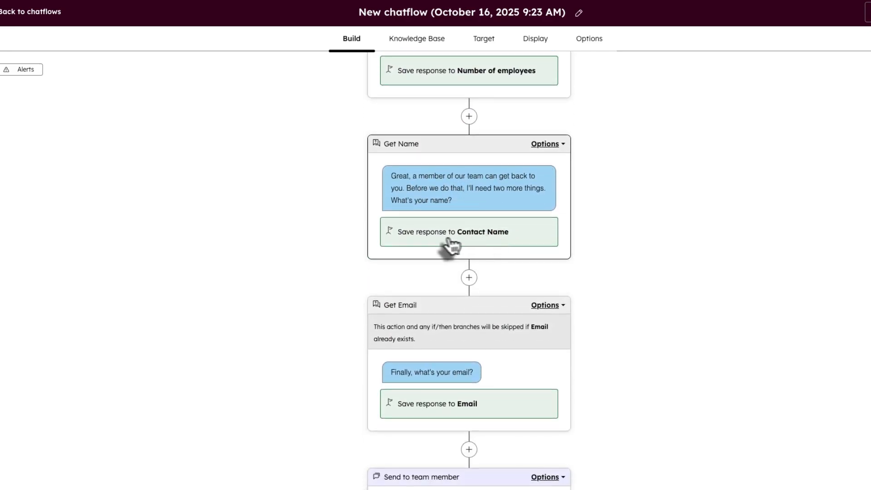
{"action": "scroll", "coordinate": [488, 199], "scroll_direction": "down", "scroll_amount": 3}
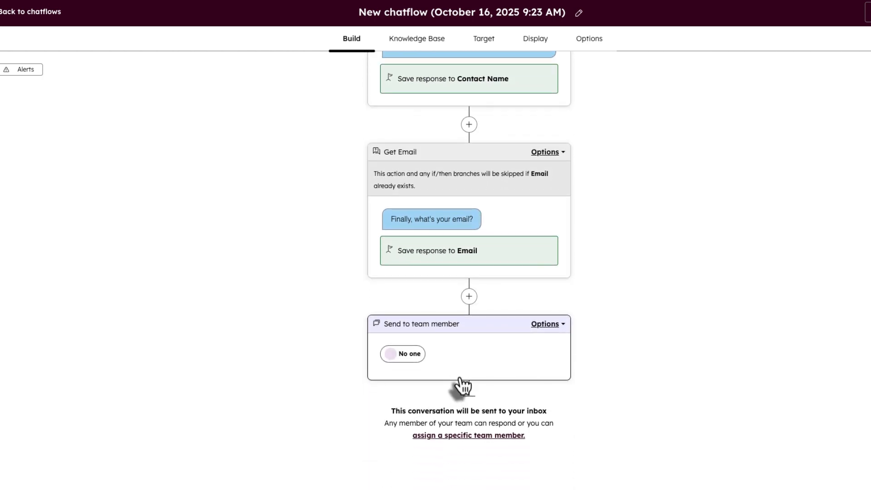
{"action": "scroll", "coordinate": [495, 253], "scroll_direction": "up", "scroll_amount": 8}
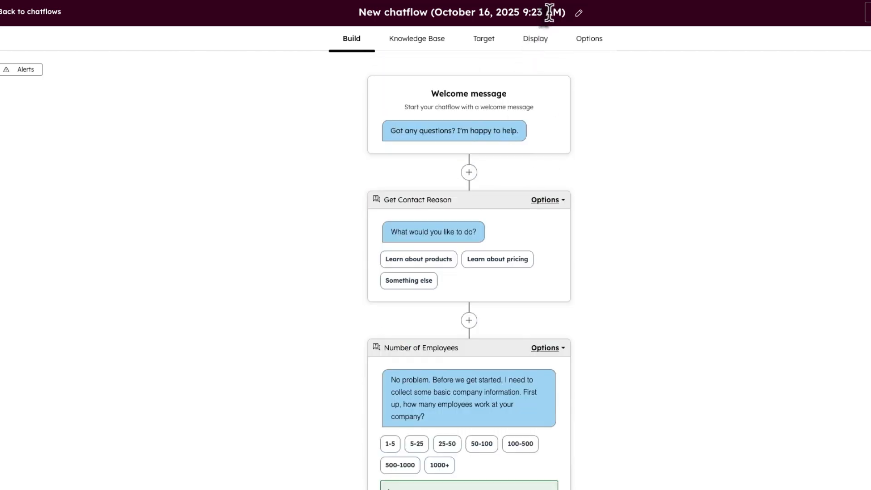
- Rename the chatflow to 'New WORKFLOW' and return to the Chatflows list
{"action": "left_click", "coordinate": [550, 13]}
{"action": "key", "text": "BackSpace"}
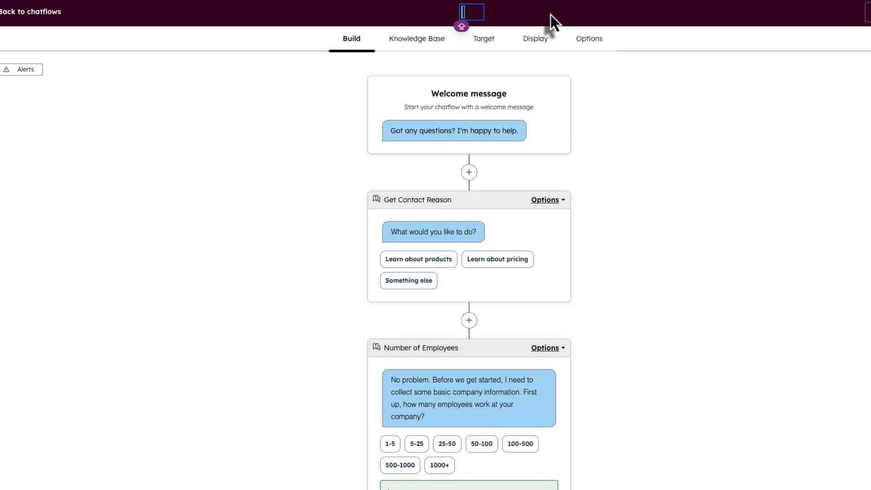
{"action": "type", "text": "New WORKFLOW"}
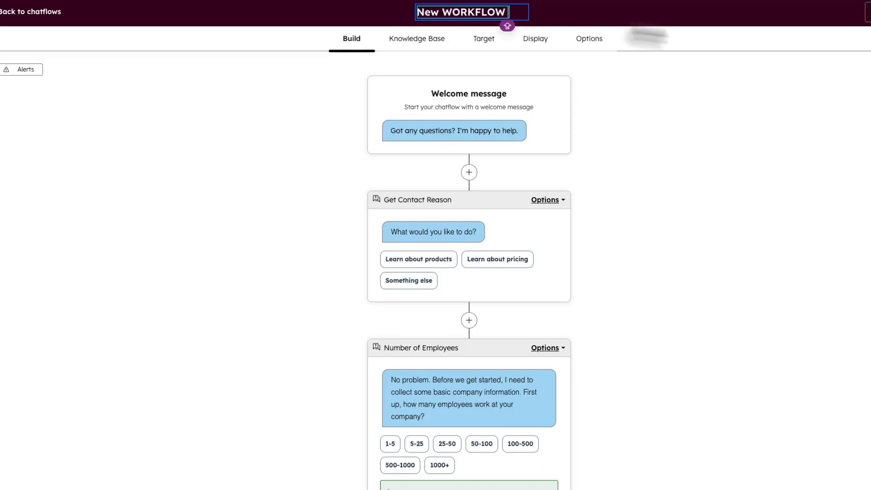
{"action": "key", "text": "Return"}
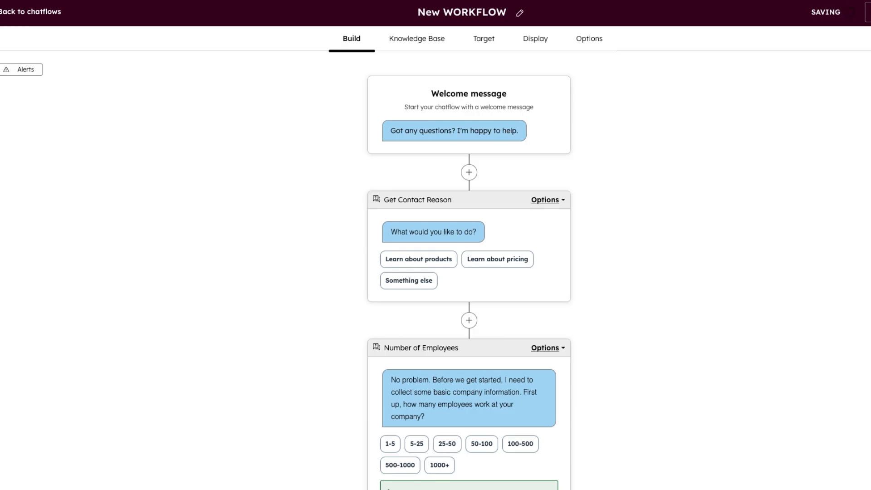
{"action": "left_click", "coordinate": [50, 21]}
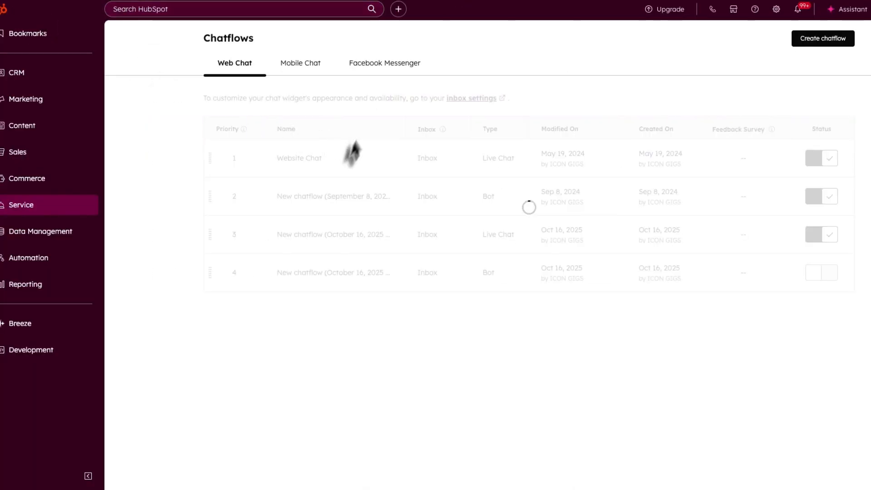
- Browse the Mobile Chat and Facebook Messenger chatflows, return to Web Chat, then open account Settings
{"action": "left_click", "coordinate": [310, 73]}
{"action": "left_click", "coordinate": [341, 203]}
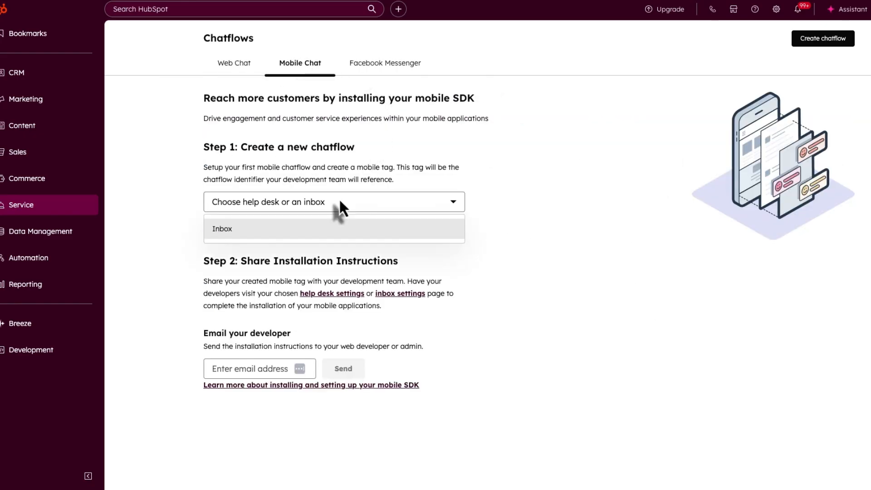
{"action": "left_click", "coordinate": [254, 229]}
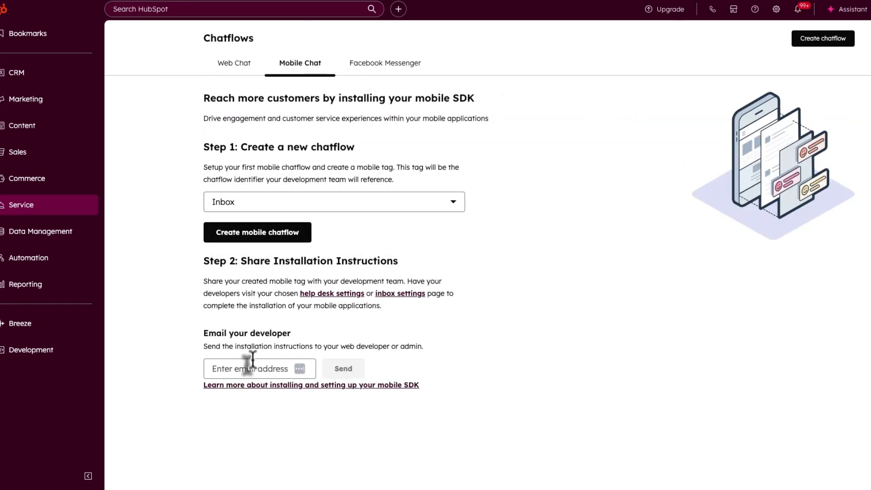
{"action": "left_click", "coordinate": [412, 68]}
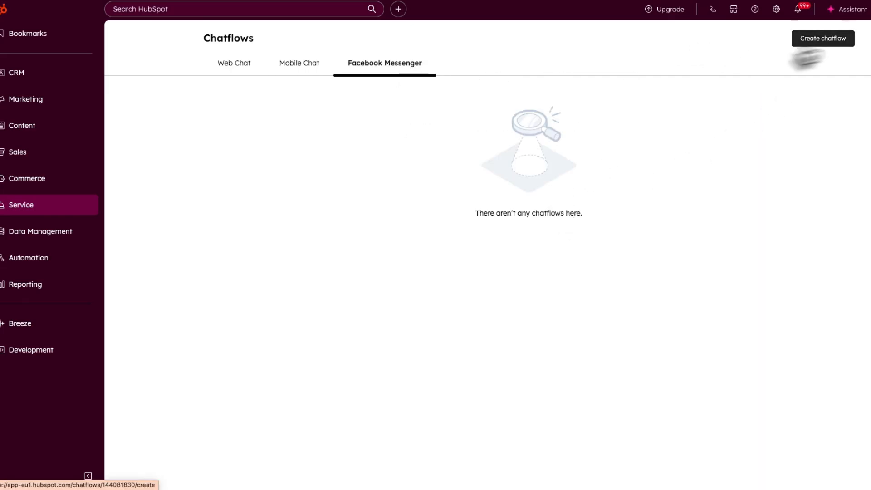
{"action": "left_click", "coordinate": [243, 69]}
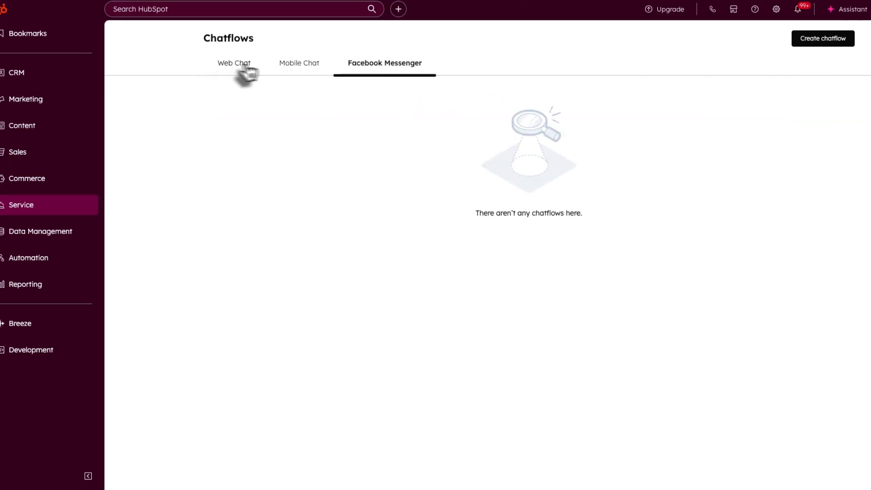
{"action": "left_click", "coordinate": [243, 71]}
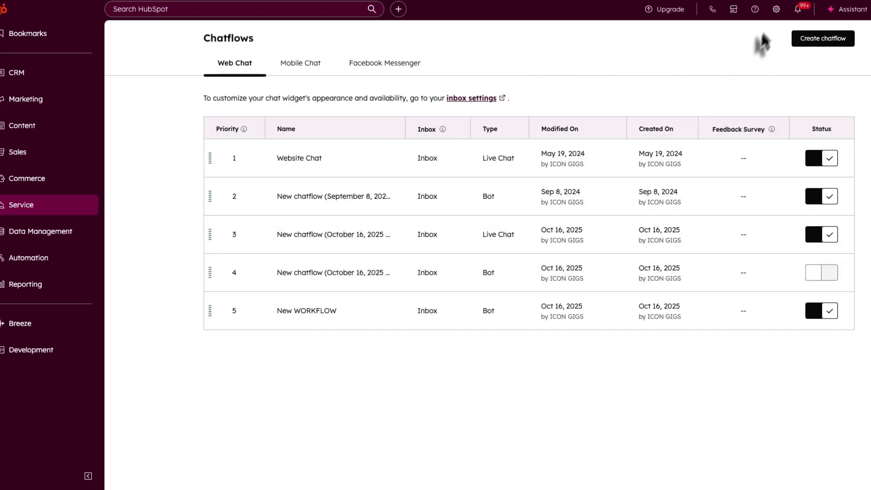
{"action": "left_click", "coordinate": [775, 10]}
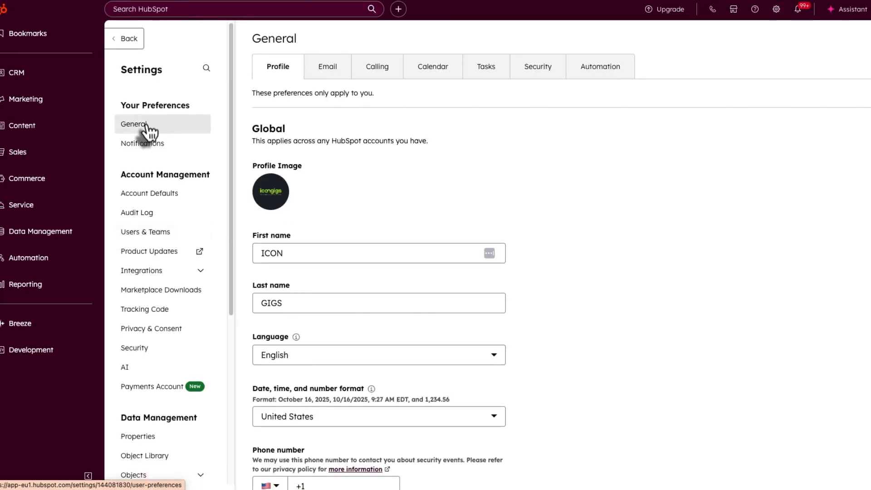
- Copy the website embed code from the Tracking Code settings page
{"action": "scroll", "coordinate": [149, 159], "scroll_direction": "down", "scroll_amount": 2}
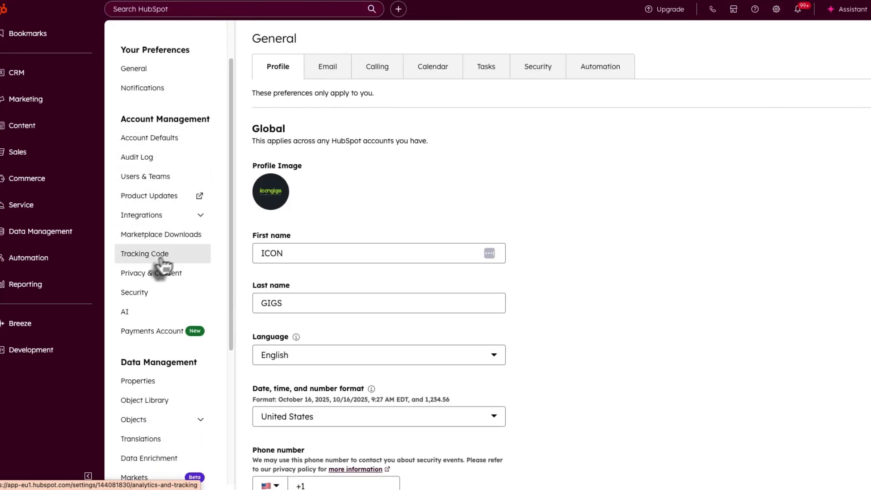
{"action": "left_click", "coordinate": [163, 256]}
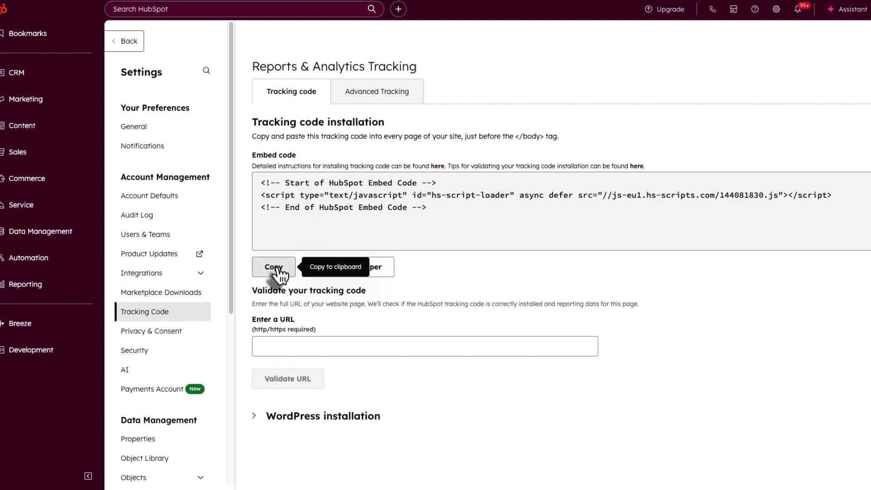
{"action": "left_click", "coordinate": [274, 271]}
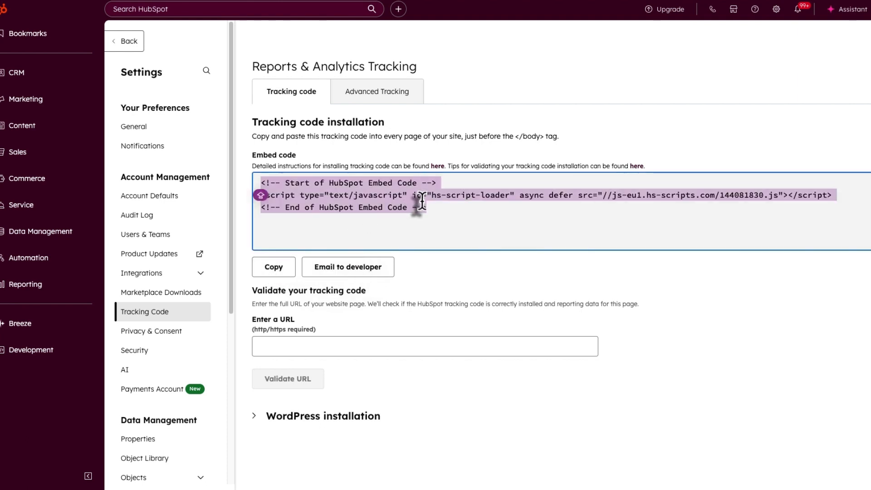
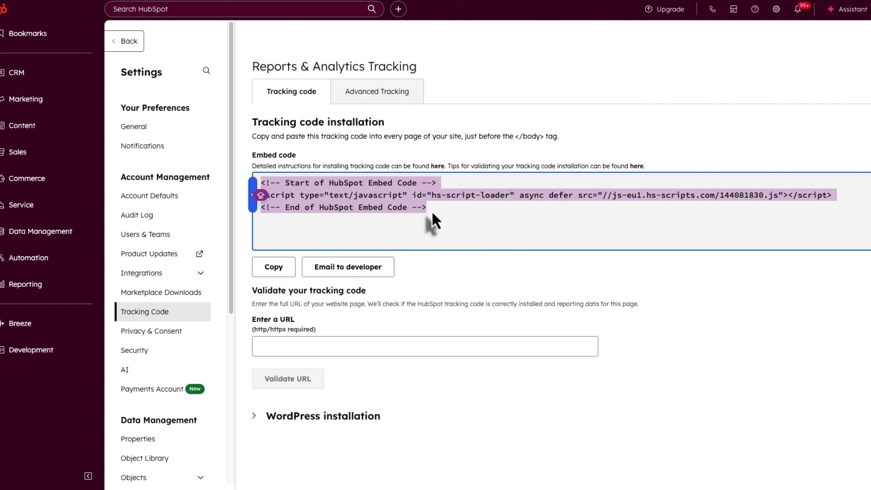
- Leave the Tracking Code settings for the Web Chat chatflows list with five chatflows
{"action": "left_click", "coordinate": [311, 350]}
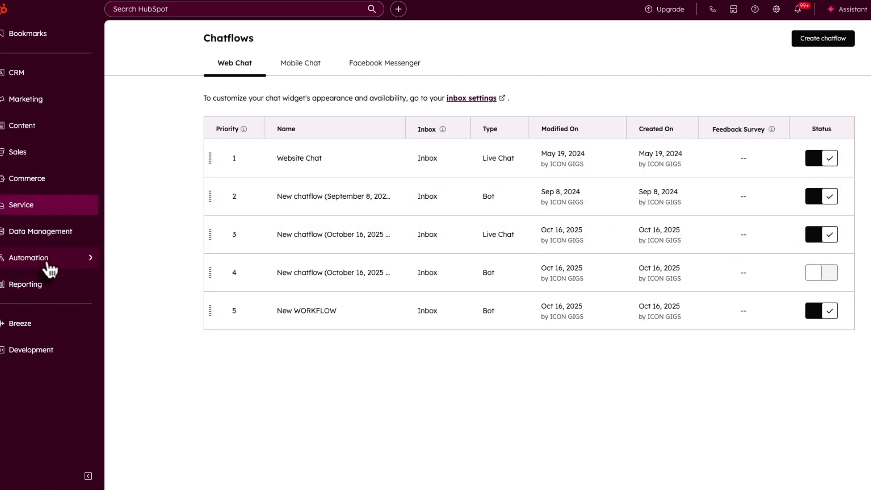
- Open Reporting > Reports to see Contacts Created By Day and New Contacts By Source
{"action": "mouse_move", "coordinate": [55, 266]}
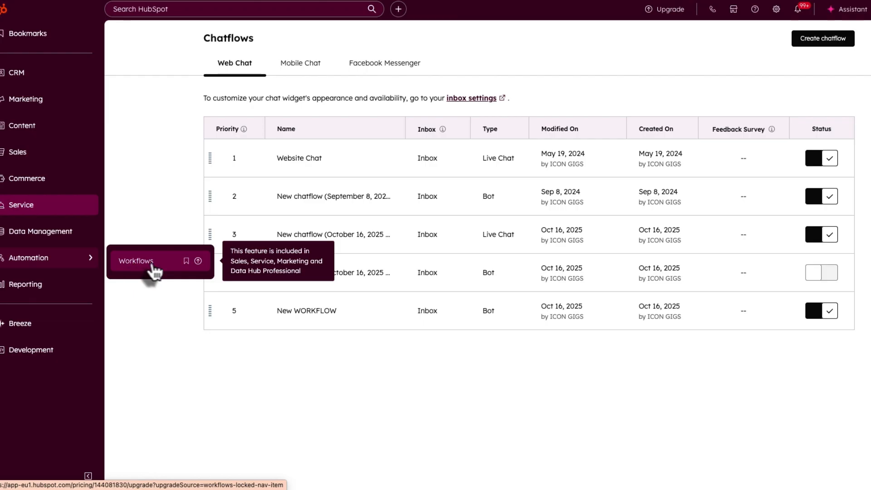
{"action": "mouse_move", "coordinate": [27, 110]}
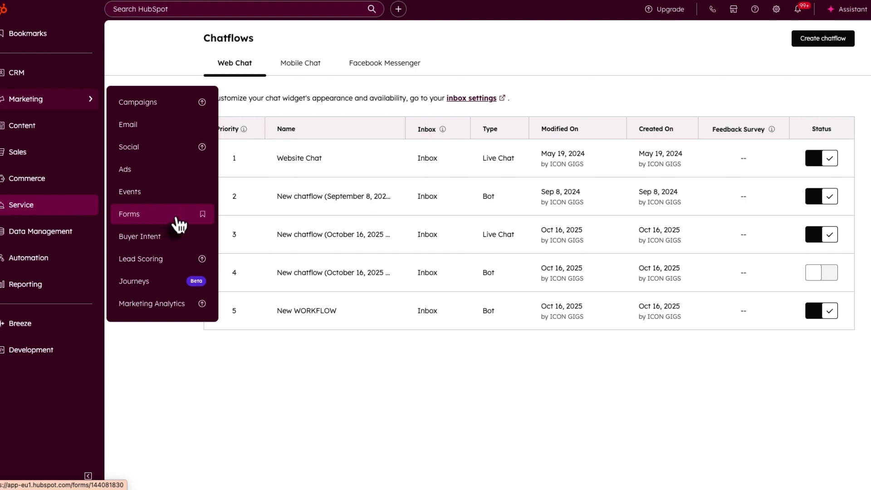
{"action": "mouse_move", "coordinate": [55, 291]}
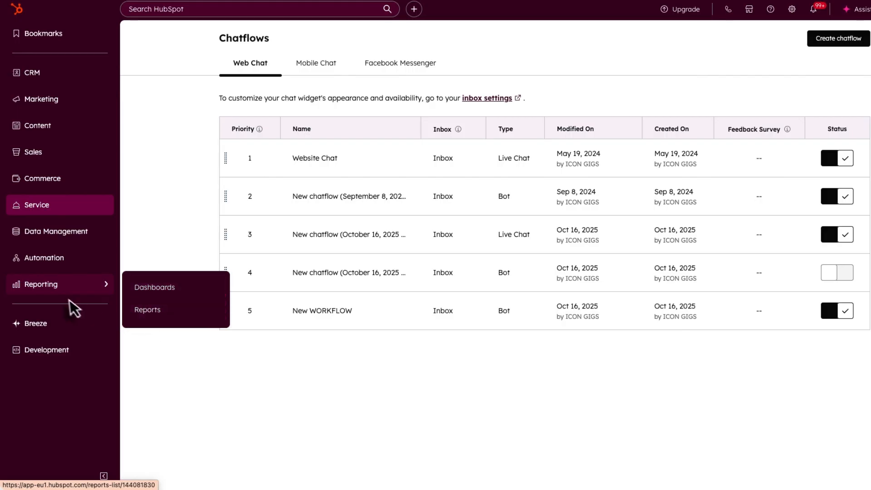
{"action": "left_click", "coordinate": [153, 314]}
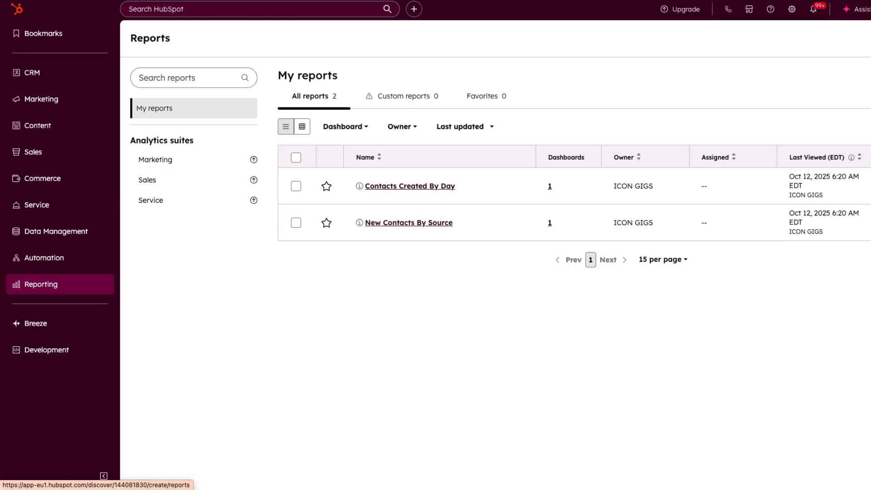
- Start a new report and browse the 128 suggested report template cards
{"action": "left_click", "coordinate": [870, 38]}
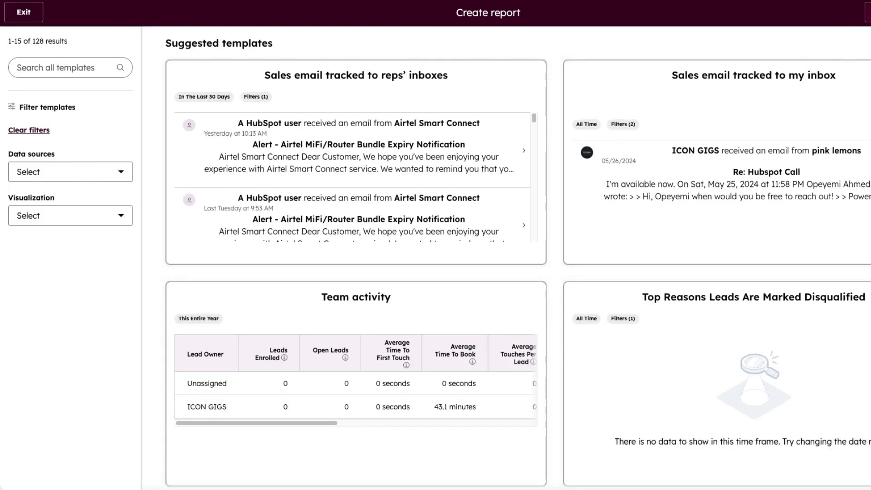
{"action": "scroll", "coordinate": [381, 222], "scroll_direction": "down", "scroll_amount": 1}
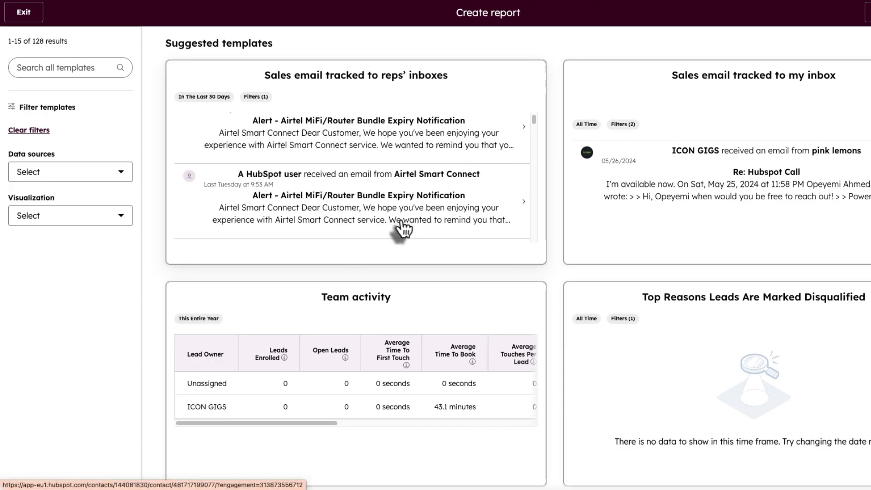
{"action": "scroll", "coordinate": [402, 229], "scroll_direction": "down", "scroll_amount": 5}
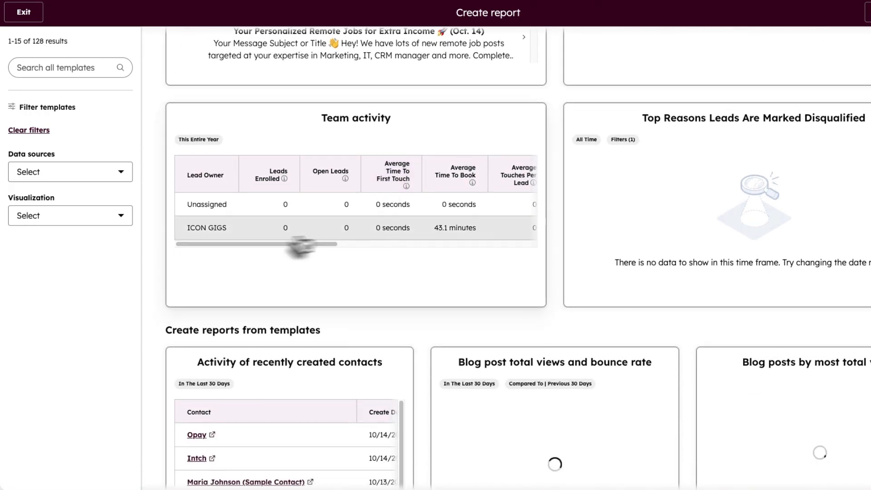
{"action": "left_click_drag", "start_coordinate": [278, 244], "coordinate": [544, 246]}
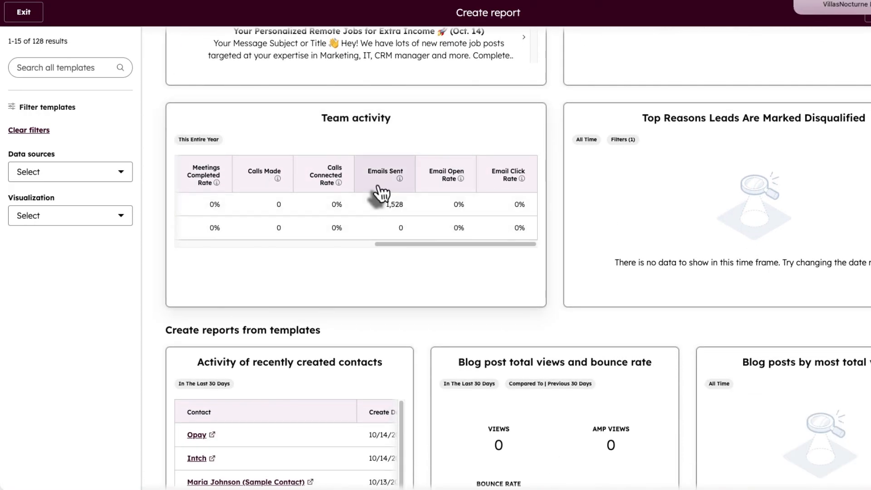
{"action": "scroll", "coordinate": [665, 196], "scroll_direction": "down", "scroll_amount": 1}
{"action": "scroll", "coordinate": [474, 277], "scroll_direction": "down", "scroll_amount": 3}
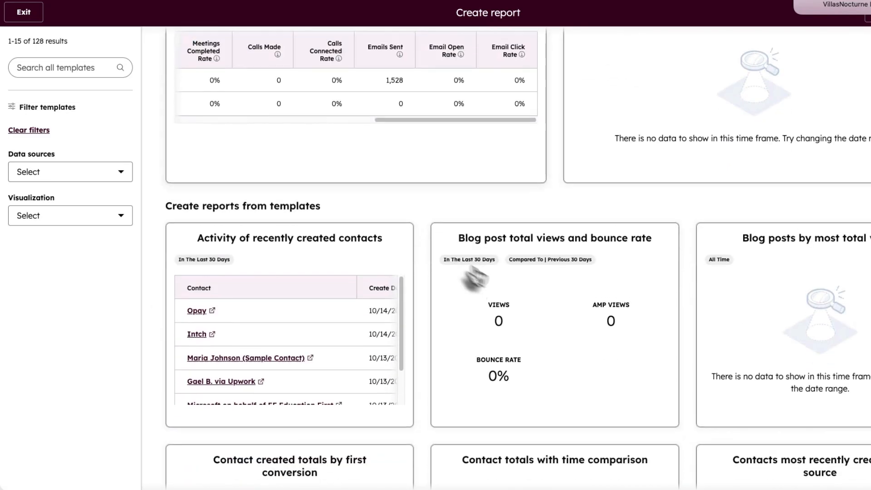
{"action": "scroll", "coordinate": [226, 254], "scroll_direction": "down", "scroll_amount": 1}
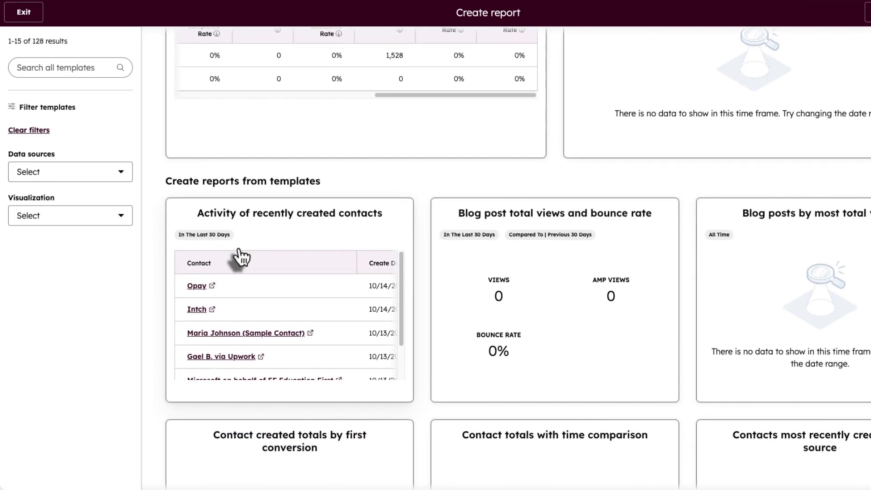
{"action": "scroll", "coordinate": [254, 263], "scroll_direction": "down", "scroll_amount": 1}
{"action": "scroll", "coordinate": [317, 299], "scroll_direction": "down", "scroll_amount": 2}
{"action": "scroll", "coordinate": [385, 345], "scroll_direction": "down", "scroll_amount": 4}
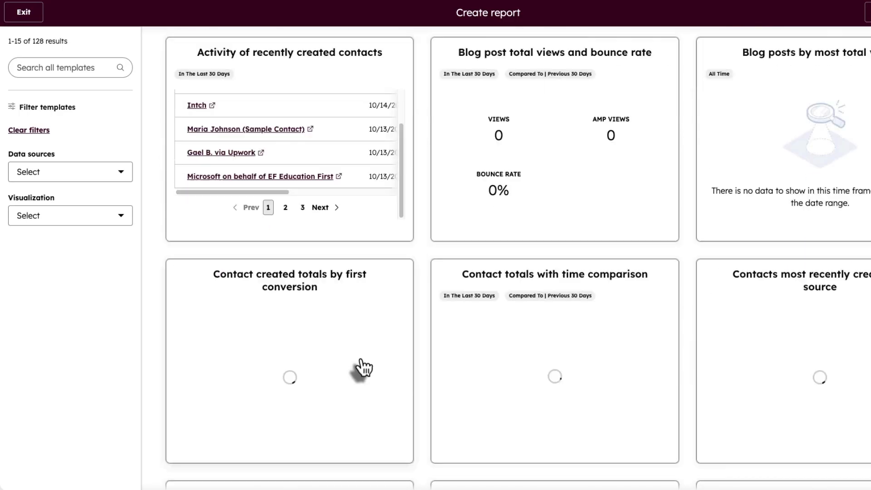
{"action": "scroll", "coordinate": [360, 365], "scroll_direction": "down", "scroll_amount": 10}
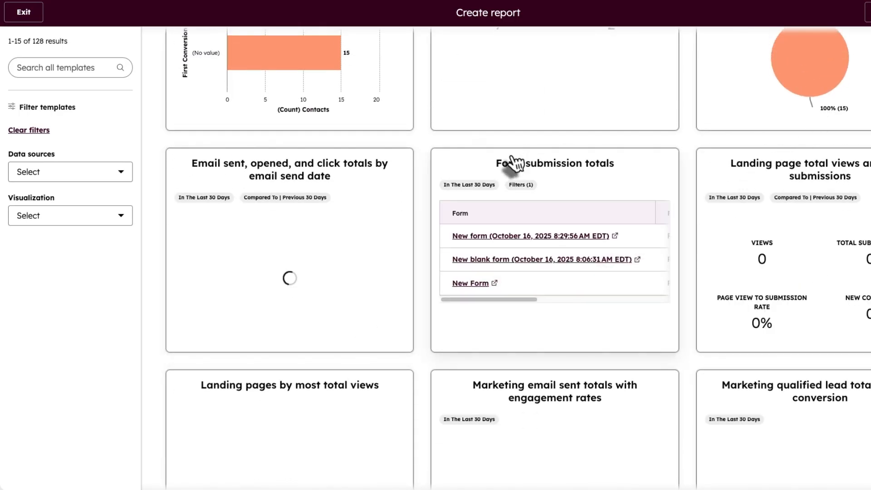
{"action": "scroll", "coordinate": [512, 163], "scroll_direction": "up", "scroll_amount": 4}
{"action": "scroll", "coordinate": [513, 198], "scroll_direction": "down", "scroll_amount": 1}
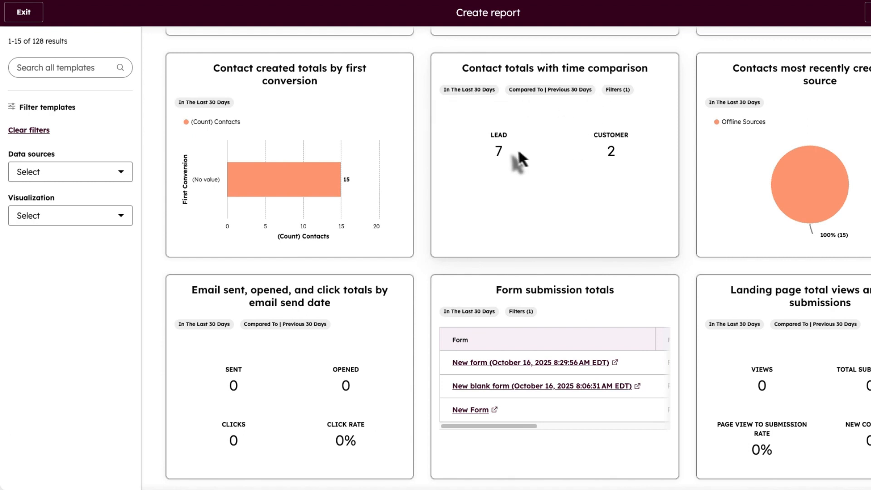
{"action": "scroll", "coordinate": [435, 209], "scroll_direction": "down", "scroll_amount": 4}
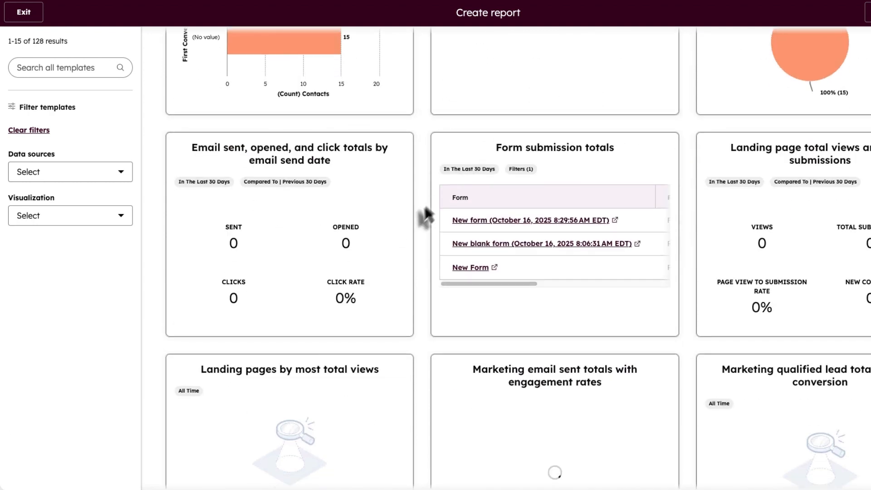
{"action": "scroll", "coordinate": [426, 216], "scroll_direction": "down", "scroll_amount": 1}
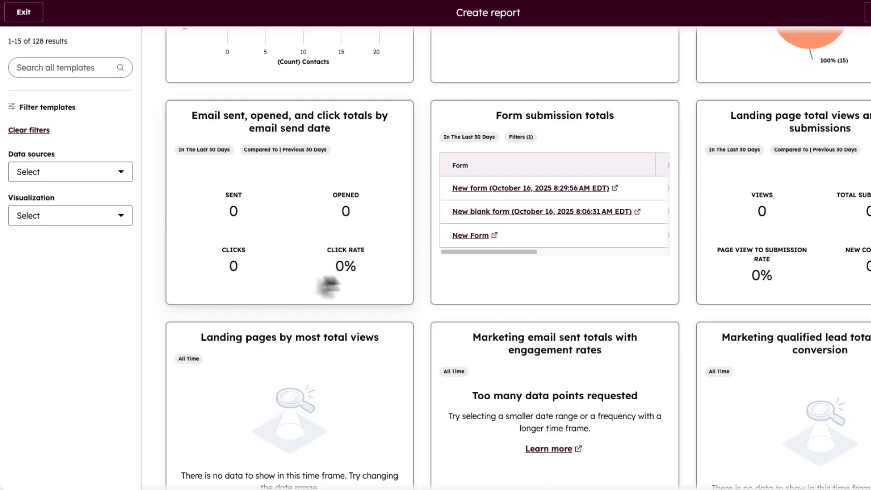
{"action": "scroll", "coordinate": [693, 213], "scroll_direction": "down", "scroll_amount": 8}
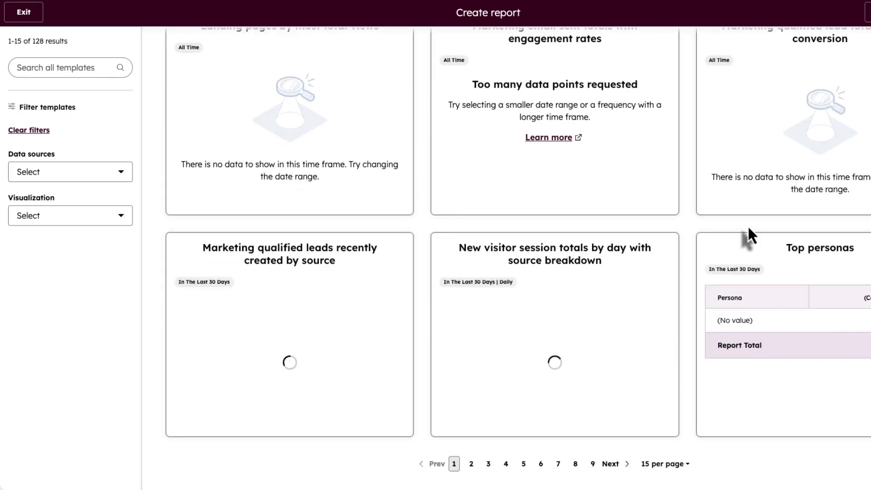
{"action": "scroll", "coordinate": [282, 229], "scroll_direction": "up", "scroll_amount": 14}
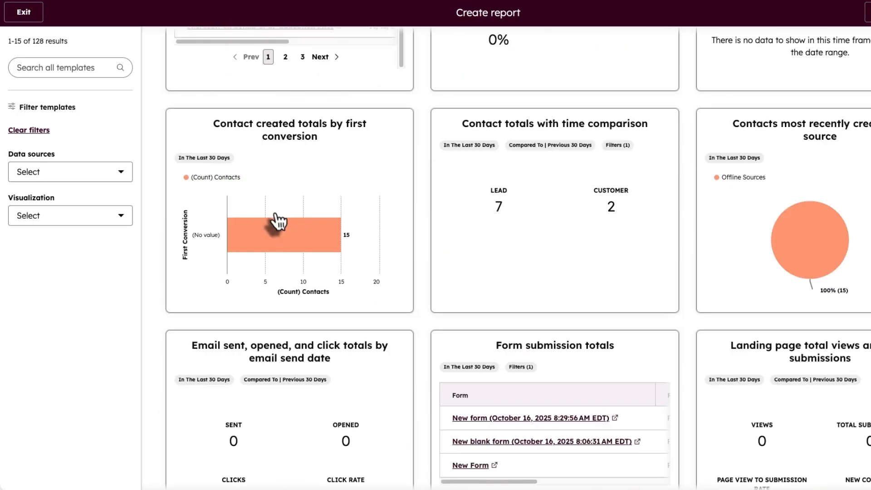
{"action": "scroll", "coordinate": [275, 220], "scroll_direction": "up", "scroll_amount": 4}
{"action": "scroll", "coordinate": [272, 230], "scroll_direction": "down", "scroll_amount": 17}
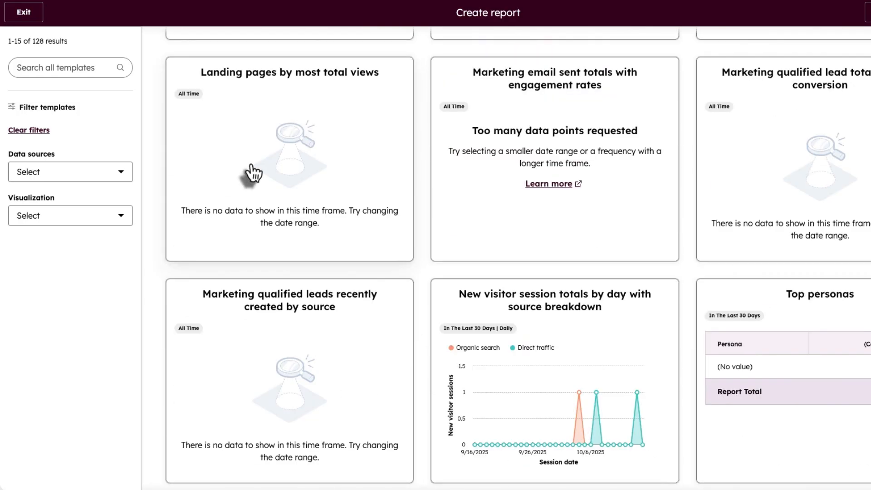
{"action": "scroll", "coordinate": [252, 172], "scroll_direction": "up", "scroll_amount": 20}
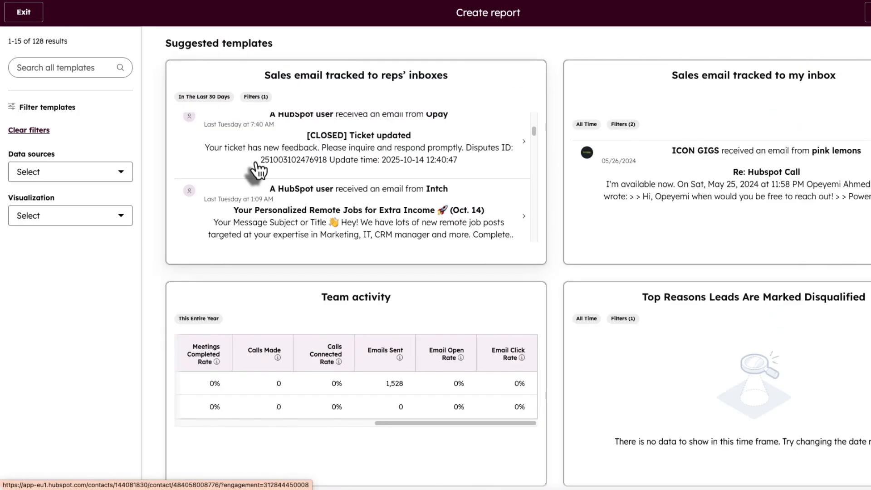
- Filter the templates to the Contacts data source, browse them, then remove the filter
{"action": "left_click", "coordinate": [32, 175]}
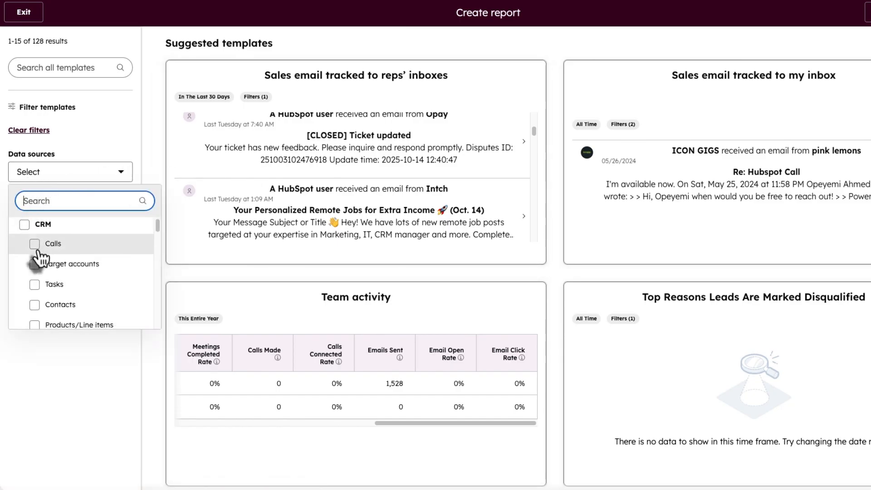
{"action": "scroll", "coordinate": [43, 291], "scroll_direction": "down", "scroll_amount": 1}
{"action": "left_click", "coordinate": [35, 283]}
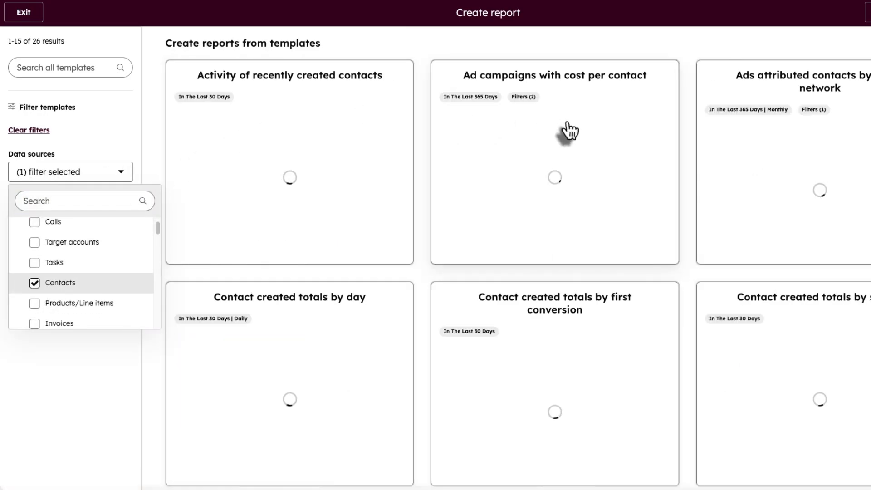
{"action": "scroll", "coordinate": [499, 290], "scroll_direction": "down", "scroll_amount": 2}
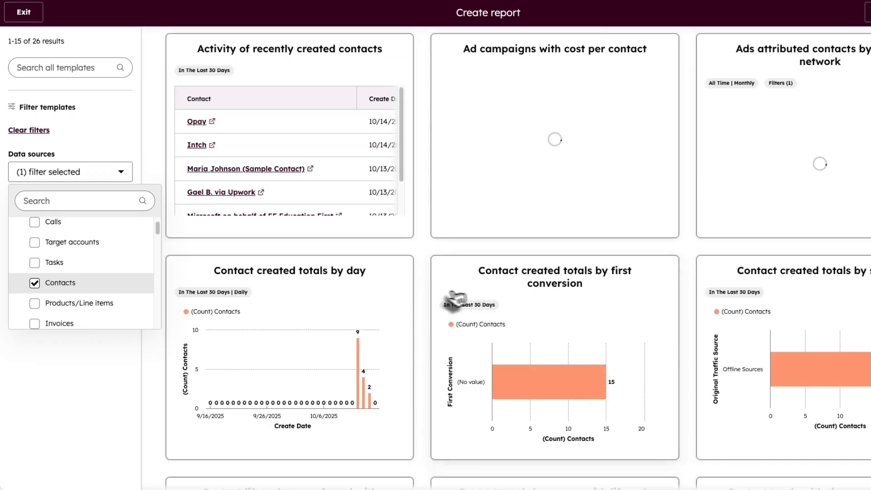
{"action": "scroll", "coordinate": [447, 302], "scroll_direction": "down", "scroll_amount": 4}
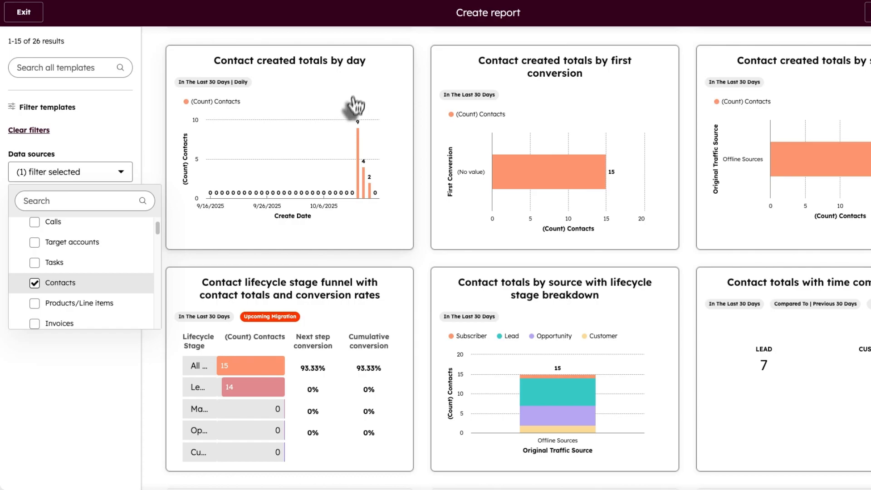
{"action": "scroll", "coordinate": [356, 114], "scroll_direction": "down", "scroll_amount": 1}
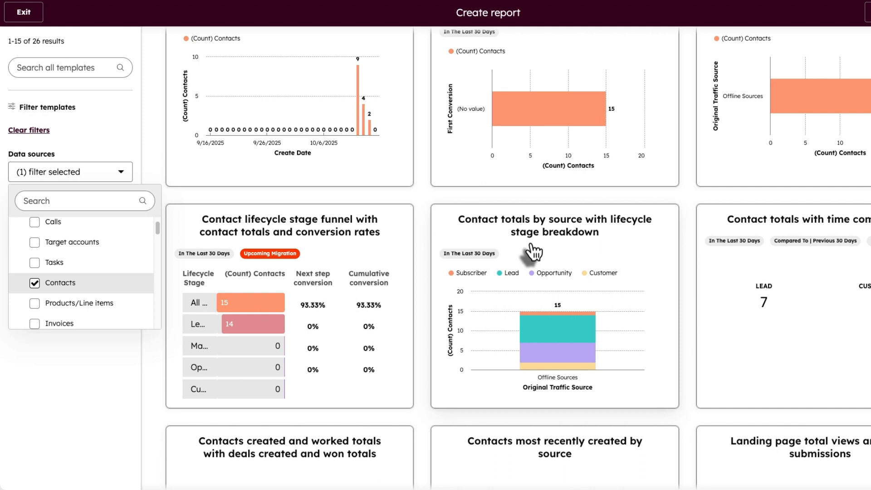
{"action": "scroll", "coordinate": [533, 251], "scroll_direction": "down", "scroll_amount": 5}
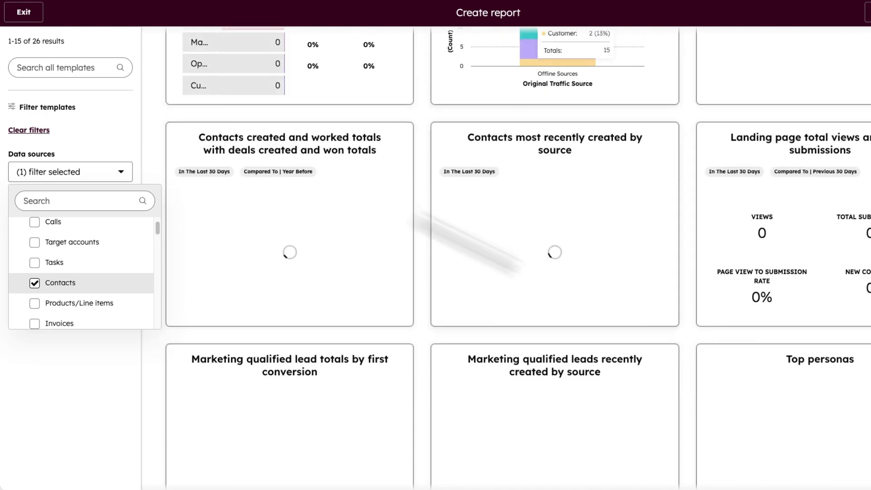
{"action": "left_click", "coordinate": [35, 283]}
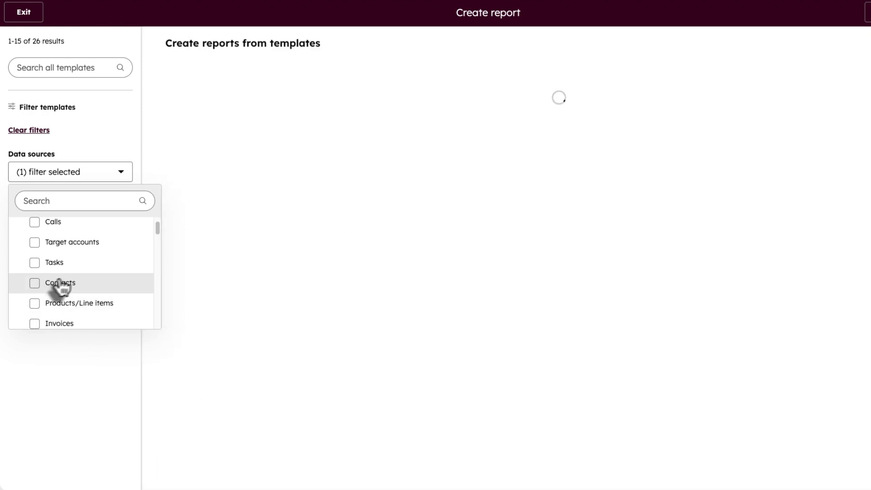
- Apply the Deals data source filter, then clear it to show all templates
{"action": "scroll", "coordinate": [61, 280], "scroll_direction": "down", "scroll_amount": 1}
{"action": "scroll", "coordinate": [61, 279], "scroll_direction": "down", "scroll_amount": 6}
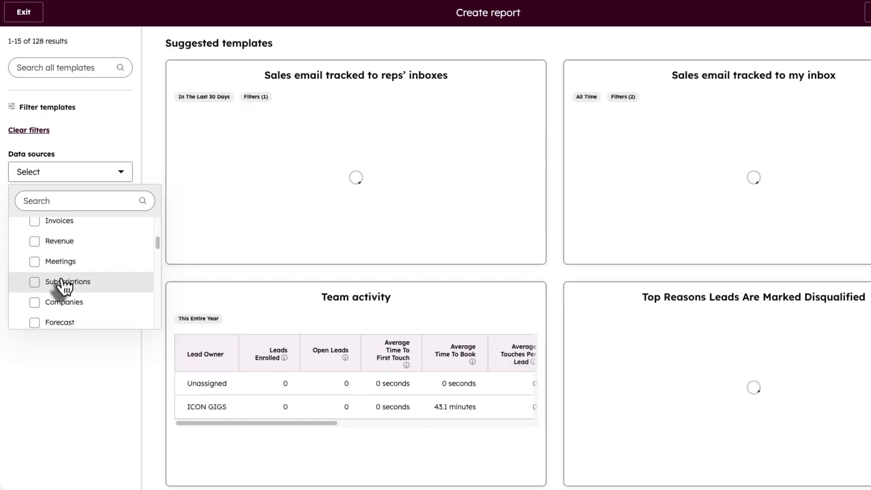
{"action": "scroll", "coordinate": [60, 278], "scroll_direction": "down", "scroll_amount": 2}
{"action": "left_click", "coordinate": [39, 280]}
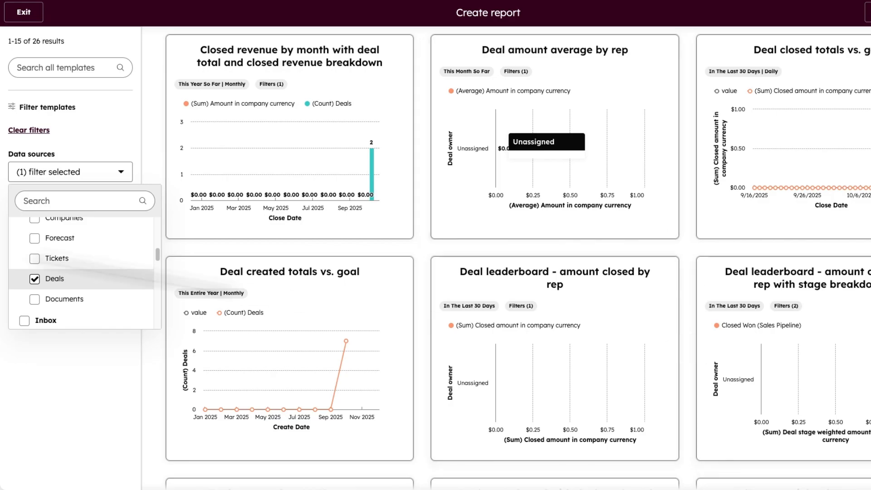
{"action": "left_click", "coordinate": [34, 279]}
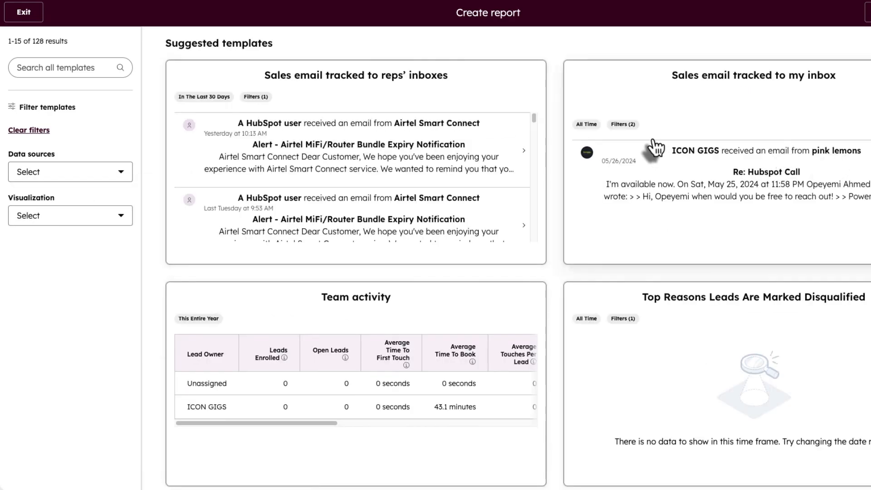
- Filter templates to vertical and horizontal bar charts and the Contacts data source
{"action": "left_click", "coordinate": [58, 215]}
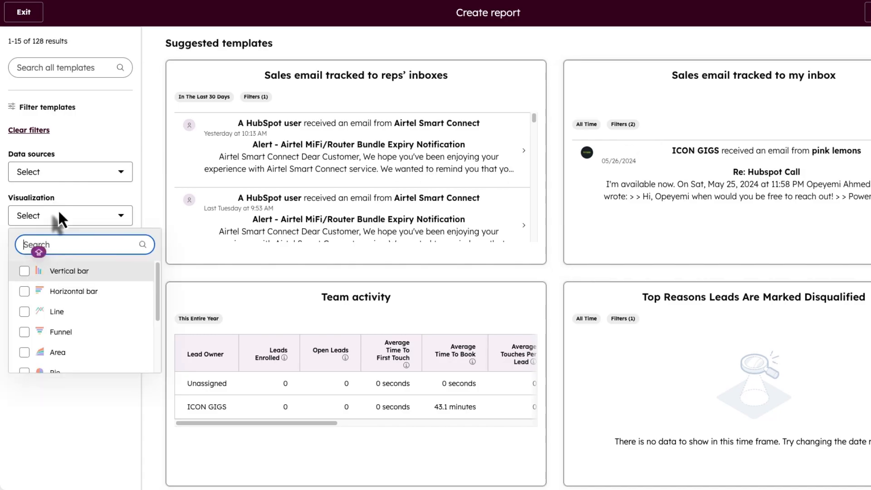
{"action": "left_click", "coordinate": [25, 272]}
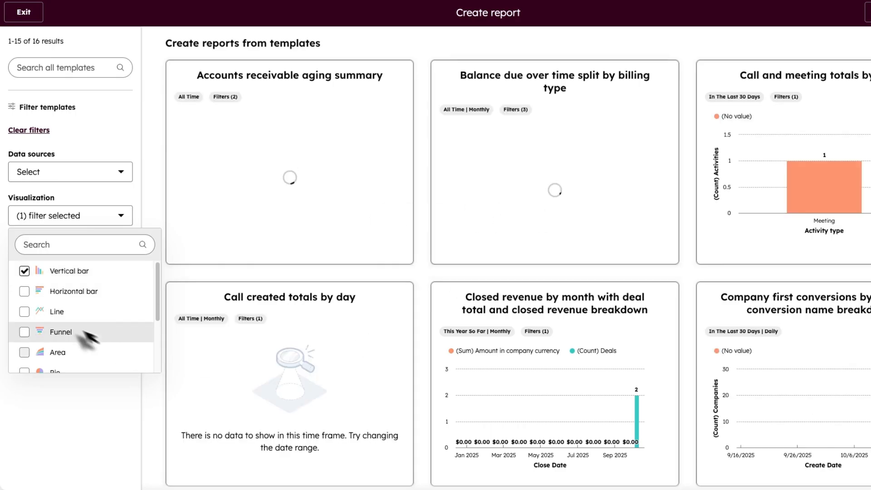
{"action": "left_click", "coordinate": [24, 290]}
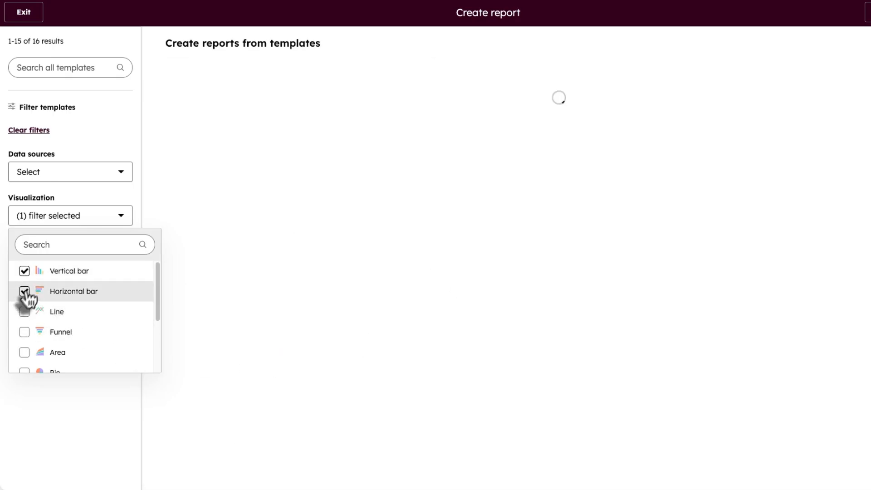
{"action": "left_click", "coordinate": [48, 174]}
{"action": "left_click", "coordinate": [35, 268]}
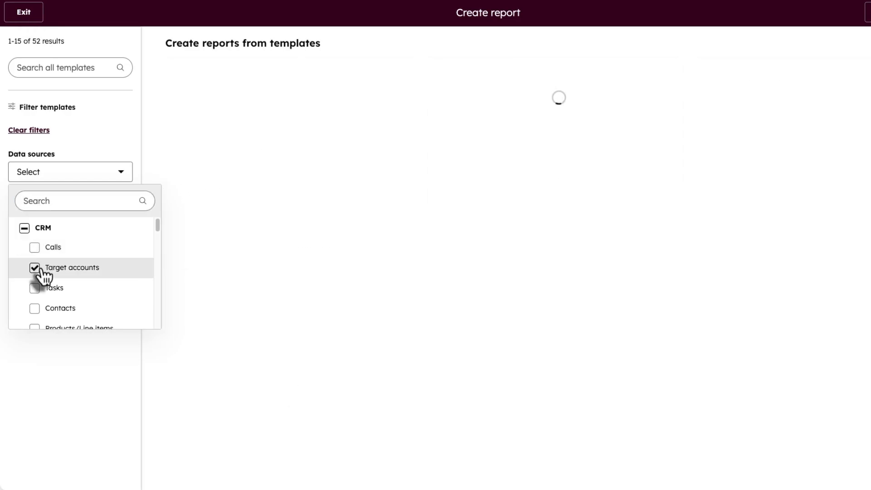
{"action": "left_click", "coordinate": [35, 268]}
{"action": "left_click", "coordinate": [35, 310]}
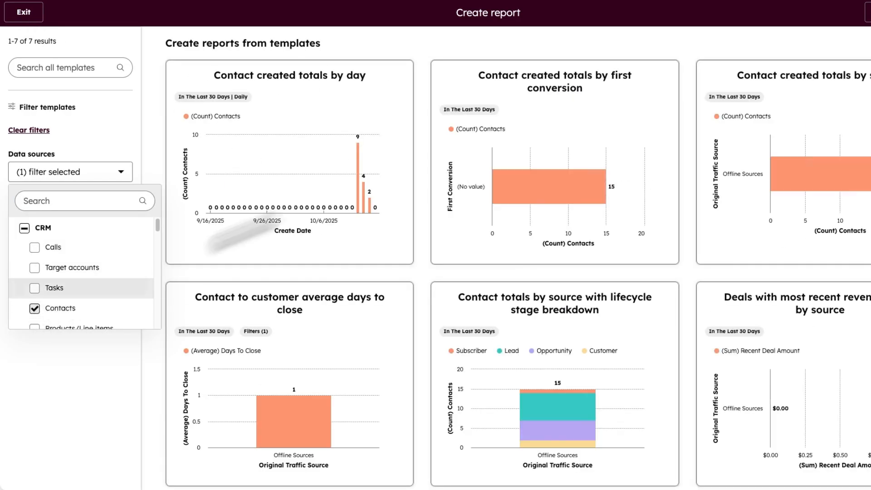
{"action": "left_click", "coordinate": [132, 375]}
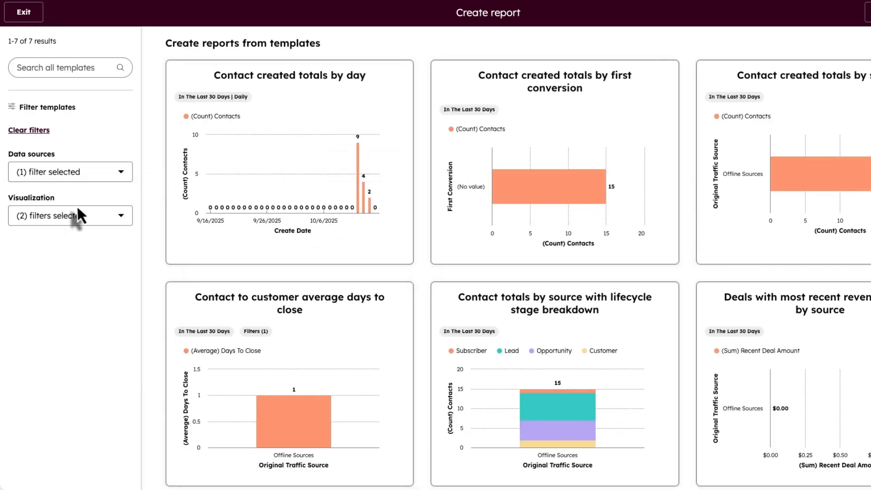
- Try the Line and Funnel chart filters, ending on the Area chart filter
{"action": "left_click", "coordinate": [76, 210]}
{"action": "left_click", "coordinate": [24, 312]}
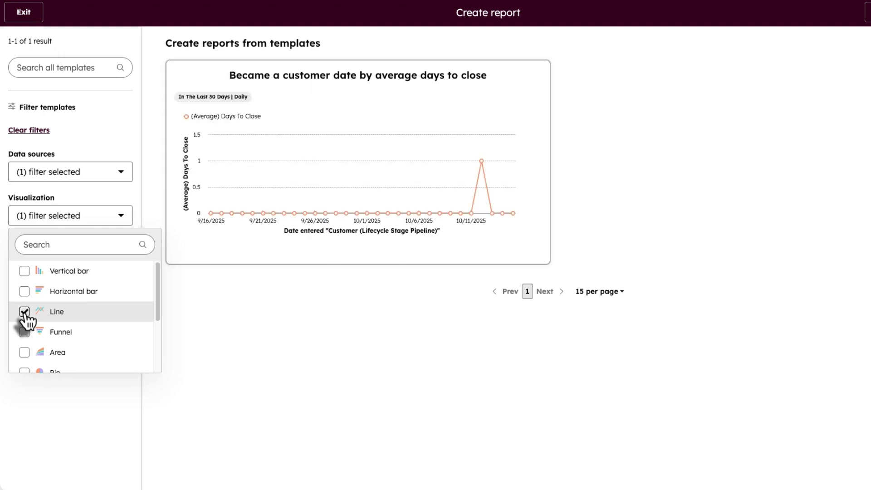
{"action": "left_click", "coordinate": [25, 312]}
{"action": "left_click", "coordinate": [25, 338]}
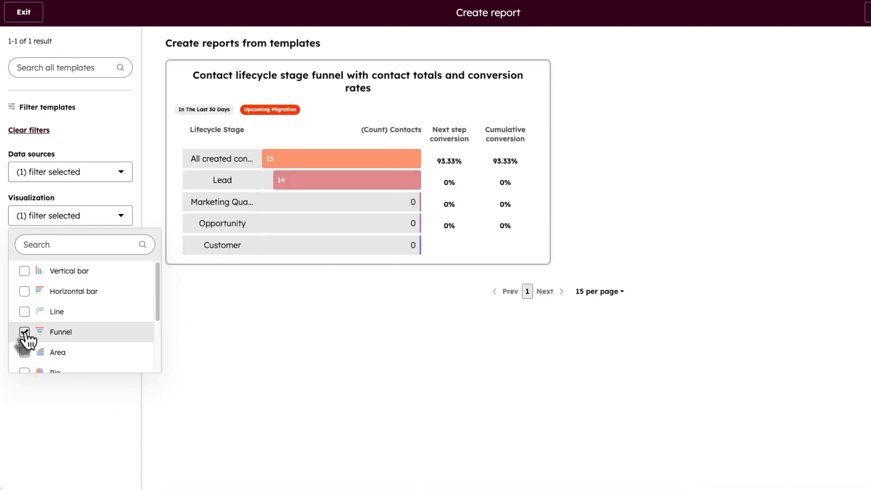
{"action": "left_click", "coordinate": [25, 339]}
{"action": "left_click", "coordinate": [24, 352]}
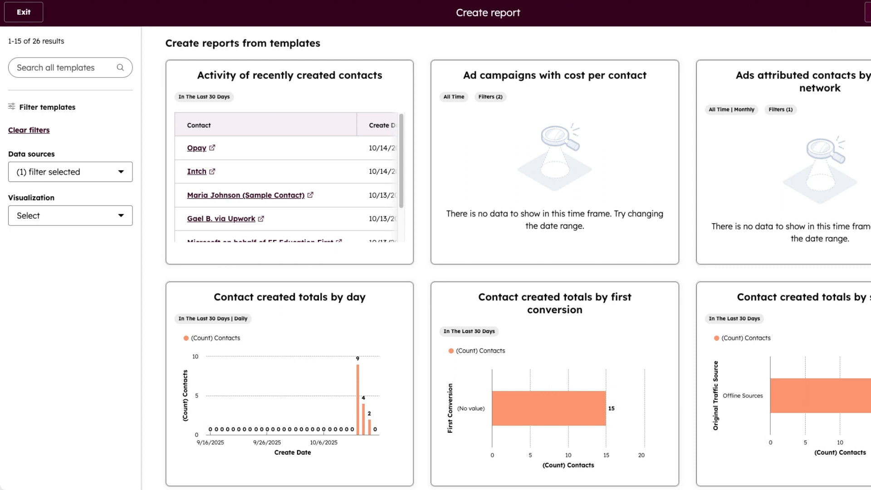
- Exit the report builder and go to the CRM Contacts list
{"action": "left_click", "coordinate": [39, 22]}
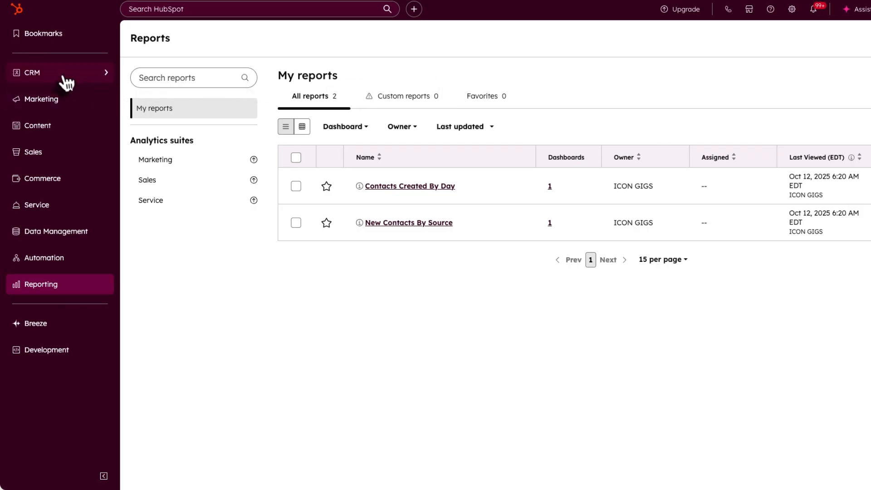
{"action": "mouse_move", "coordinate": [64, 78]}
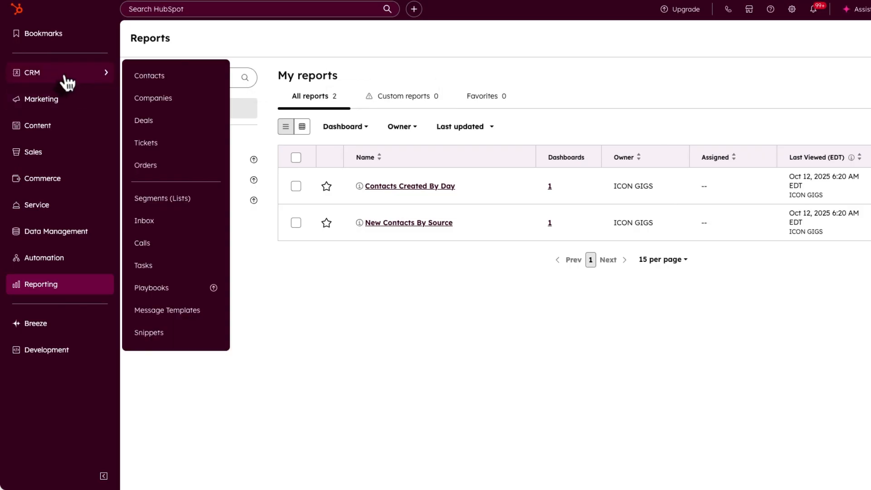
{"action": "left_click", "coordinate": [166, 80]}
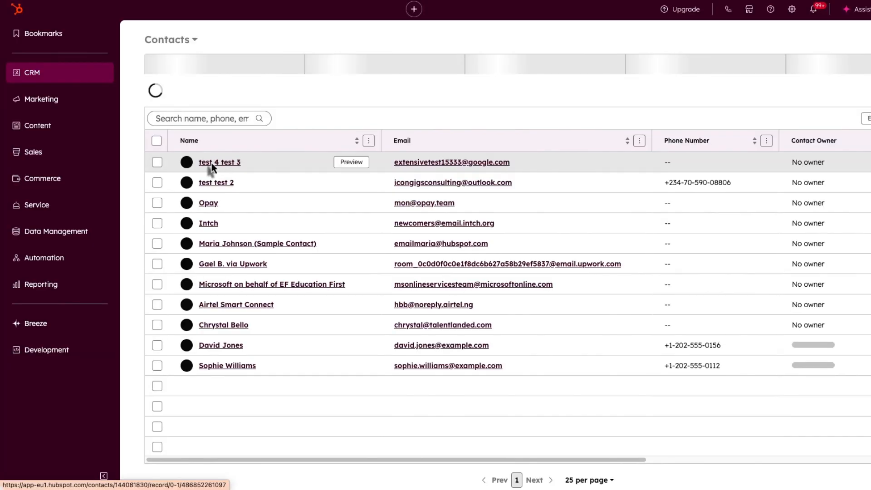
- Open the test contact's record and start an empty note on it
{"action": "left_click", "coordinate": [222, 166]}
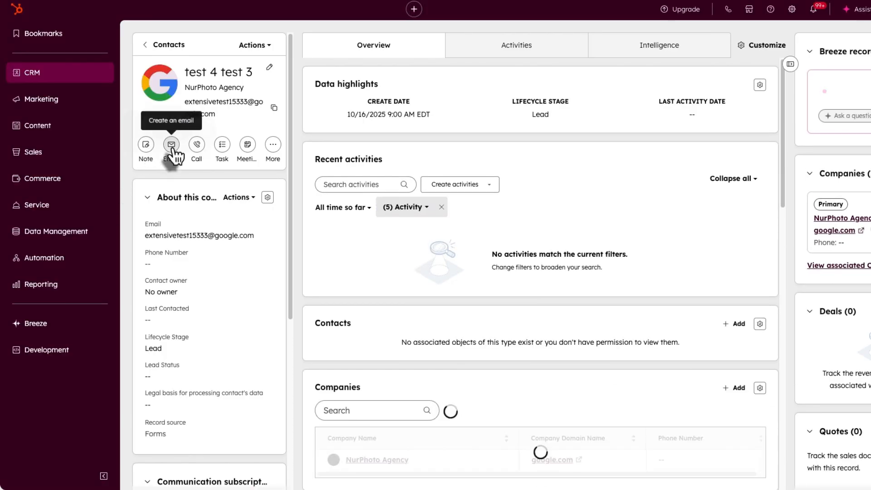
{"action": "left_click", "coordinate": [173, 151]}
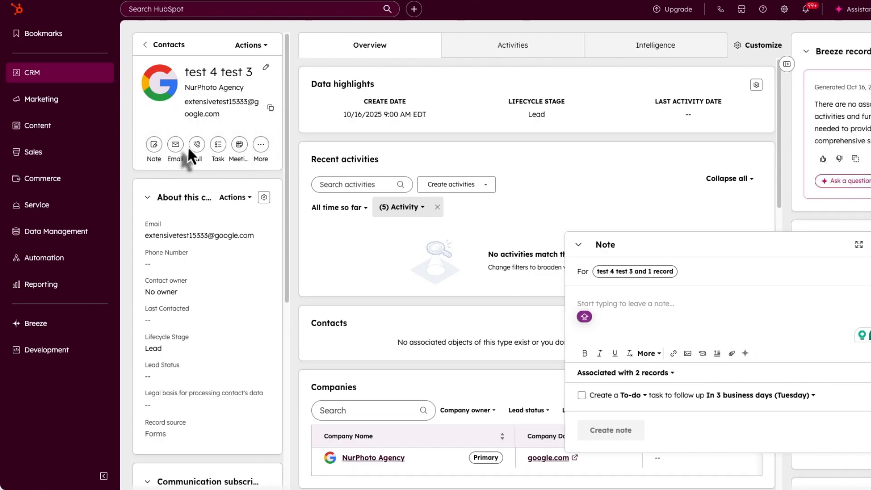
- Draft a Google Meet meeting for Friday 17 at 12:15 AM, then discard it unsaved
{"action": "left_click", "coordinate": [240, 145]}
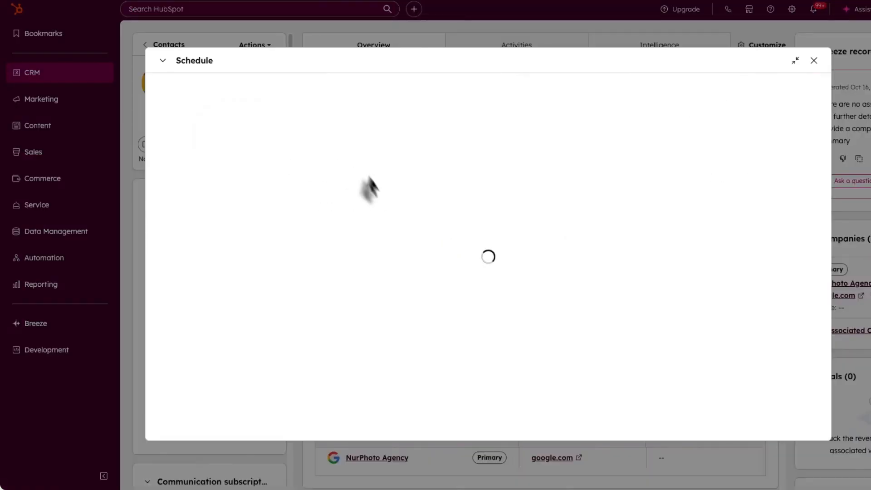
{"action": "scroll", "coordinate": [323, 268], "scroll_direction": "down", "scroll_amount": 1}
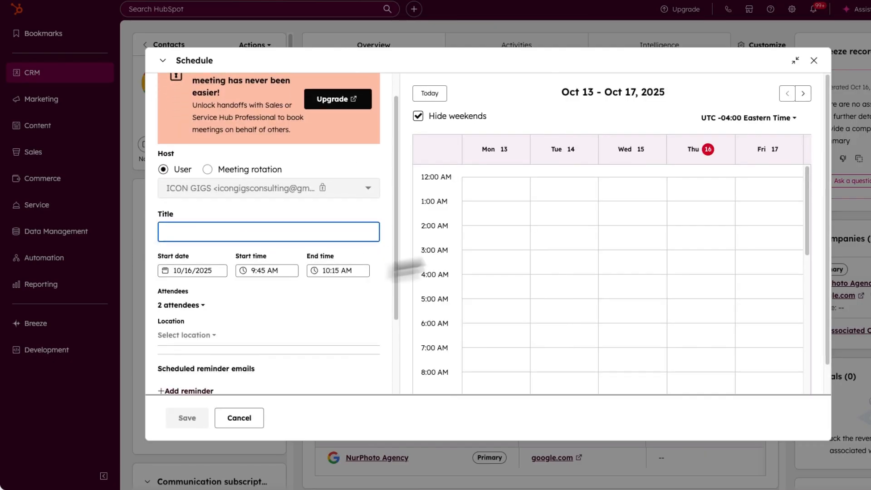
{"action": "left_click", "coordinate": [501, 245]}
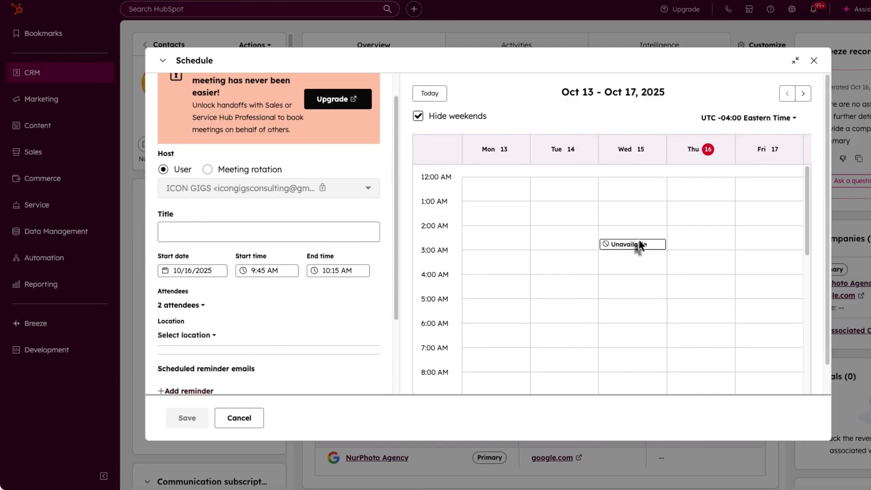
{"action": "left_click", "coordinate": [754, 190]}
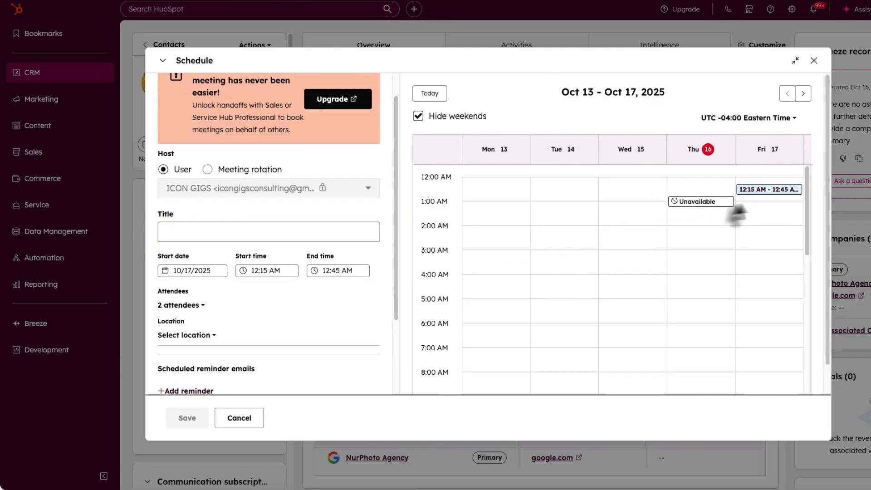
{"action": "left_click", "coordinate": [231, 231]}
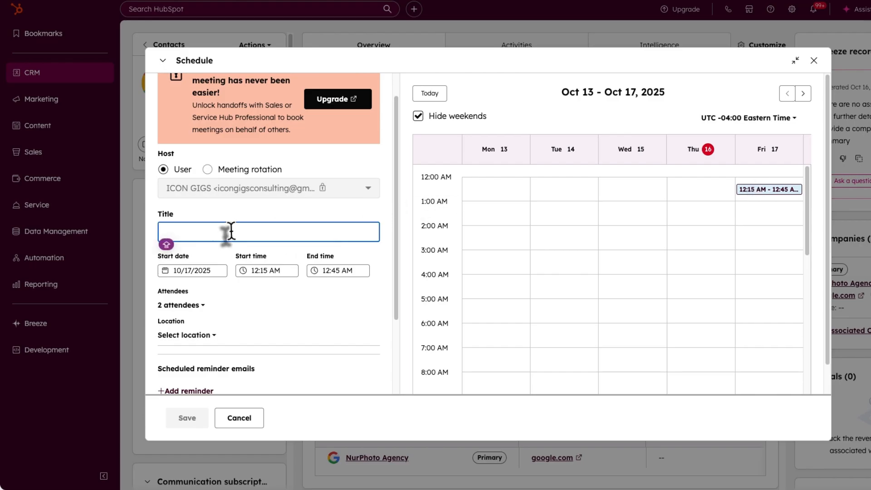
{"action": "scroll", "coordinate": [227, 232], "scroll_direction": "down", "scroll_amount": 3}
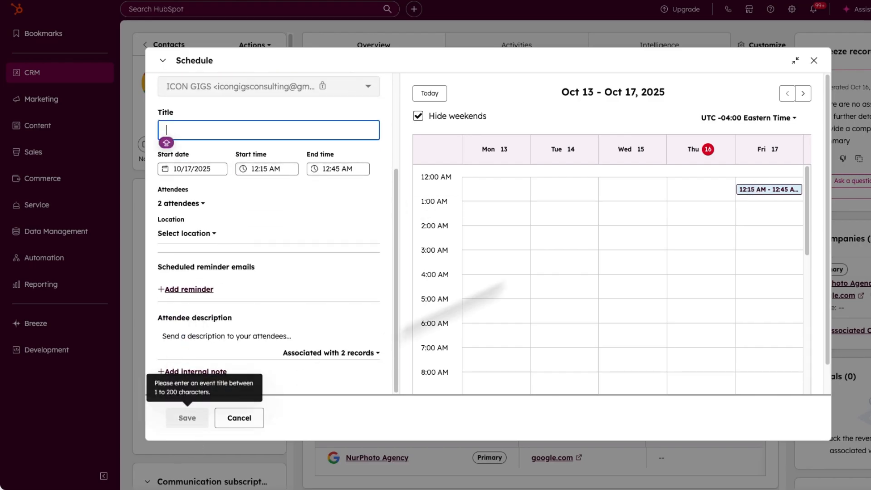
{"action": "left_click", "coordinate": [191, 234]}
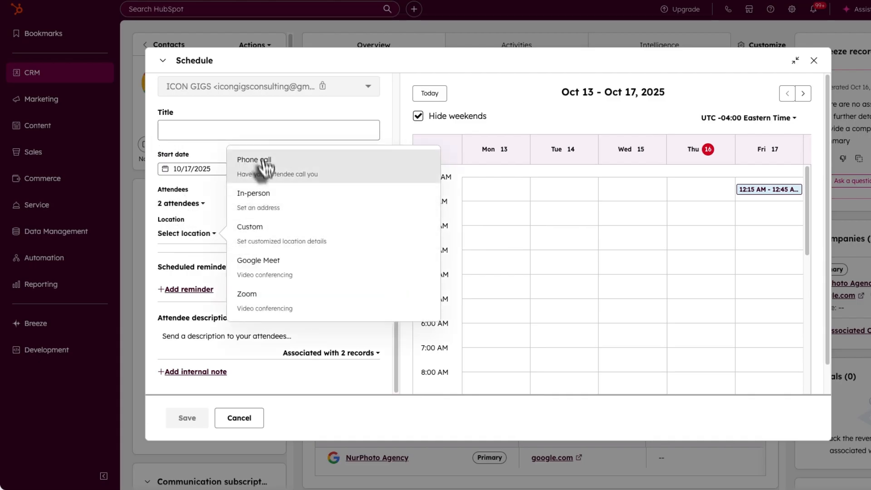
{"action": "left_click", "coordinate": [266, 277]}
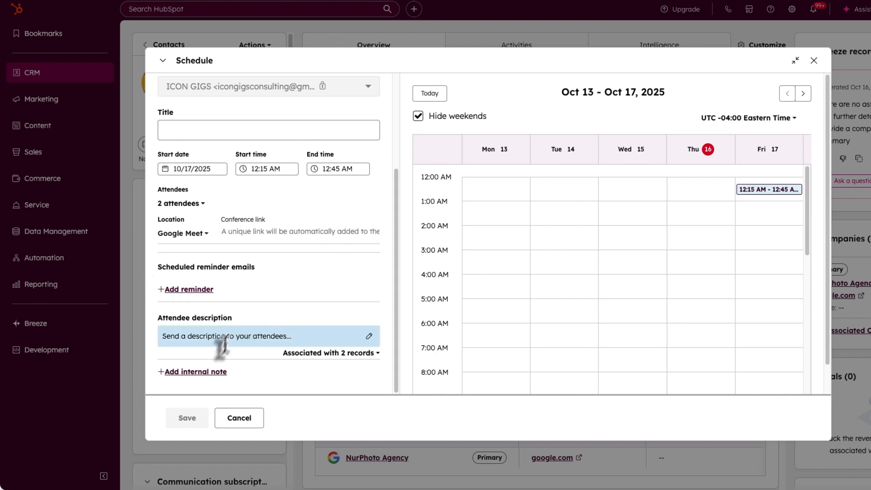
{"action": "left_click", "coordinate": [224, 133]}
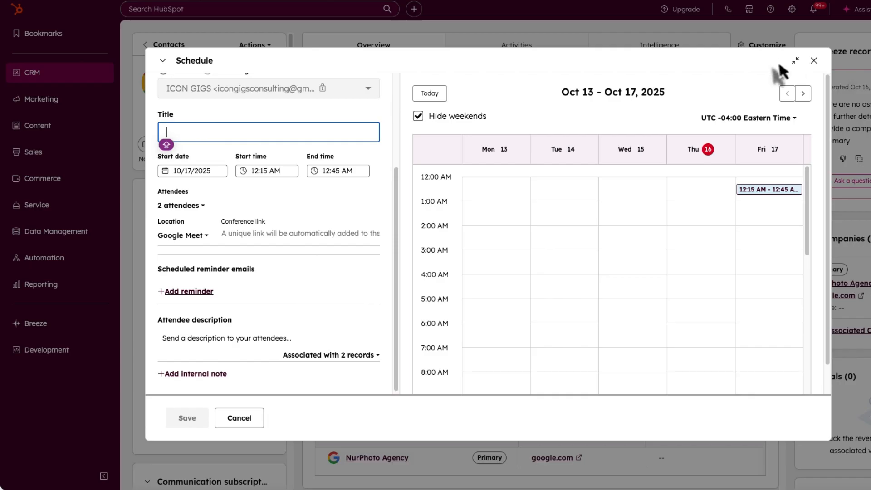
{"action": "left_click", "coordinate": [813, 61]}
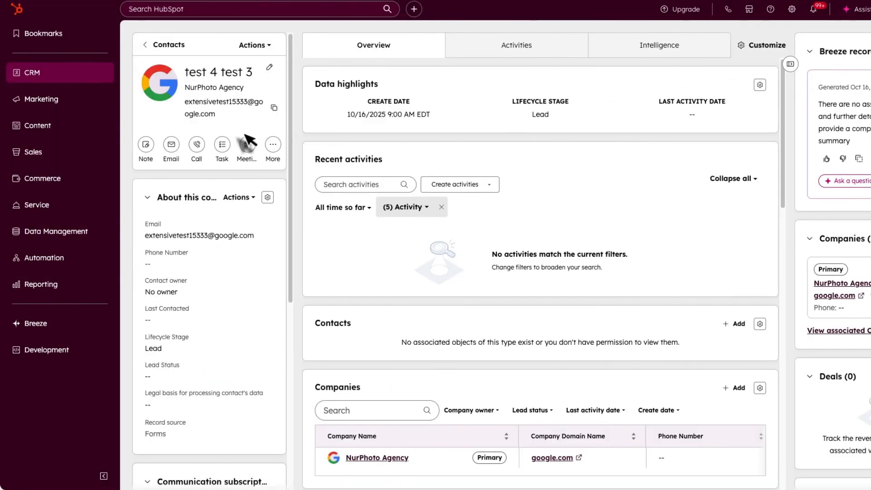
- Open and close the email composer, then open the About this contact card's options
{"action": "left_click", "coordinate": [176, 152]}
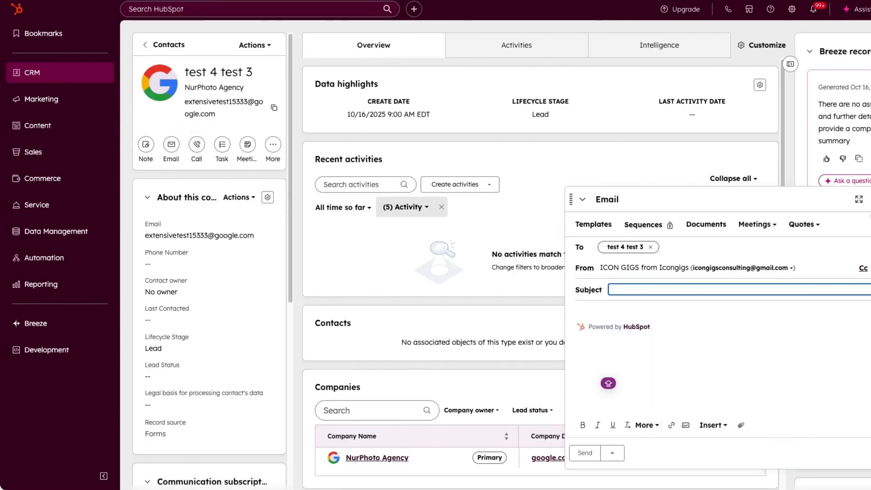
{"action": "left_click", "coordinate": [870, 199]}
{"action": "scroll", "coordinate": [147, 242], "scroll_direction": "down", "scroll_amount": 2}
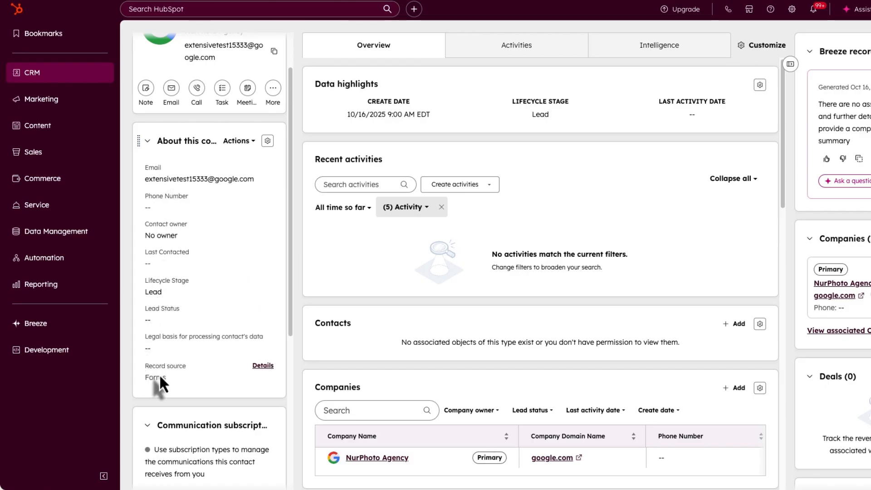
{"action": "scroll", "coordinate": [159, 378], "scroll_direction": "down", "scroll_amount": 1}
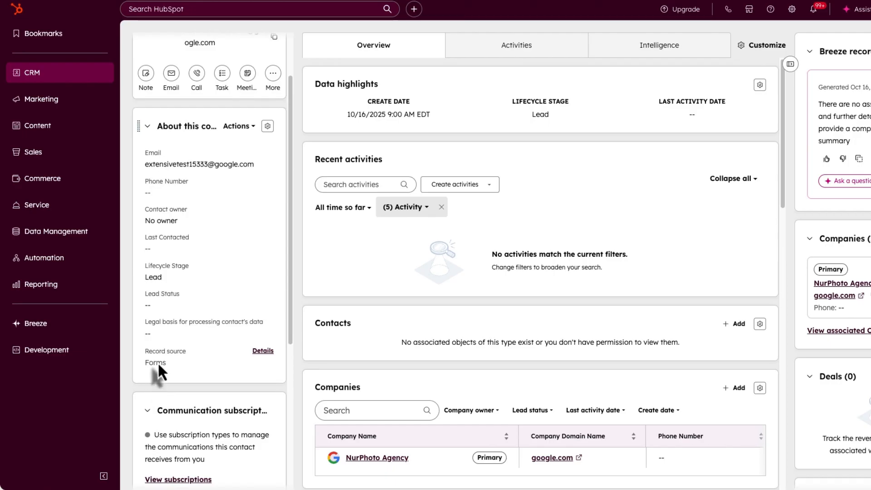
{"action": "scroll", "coordinate": [241, 200], "scroll_direction": "up", "scroll_amount": 3}
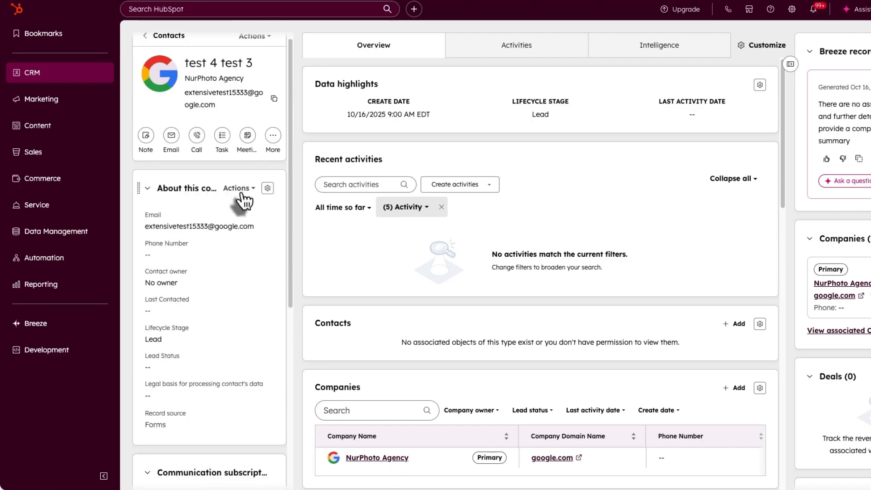
{"action": "left_click", "coordinate": [242, 192]}
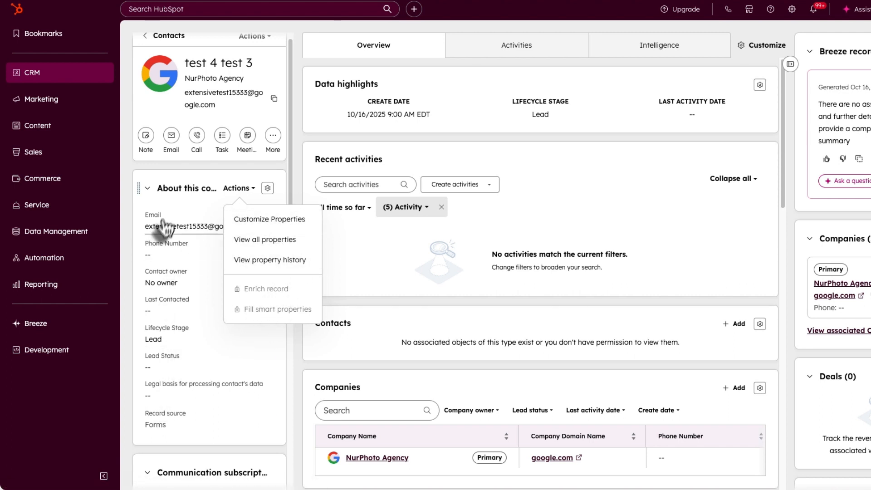
- In Customize Properties, try adding the Order Information properties, then remove them all
{"action": "left_click", "coordinate": [272, 221]}
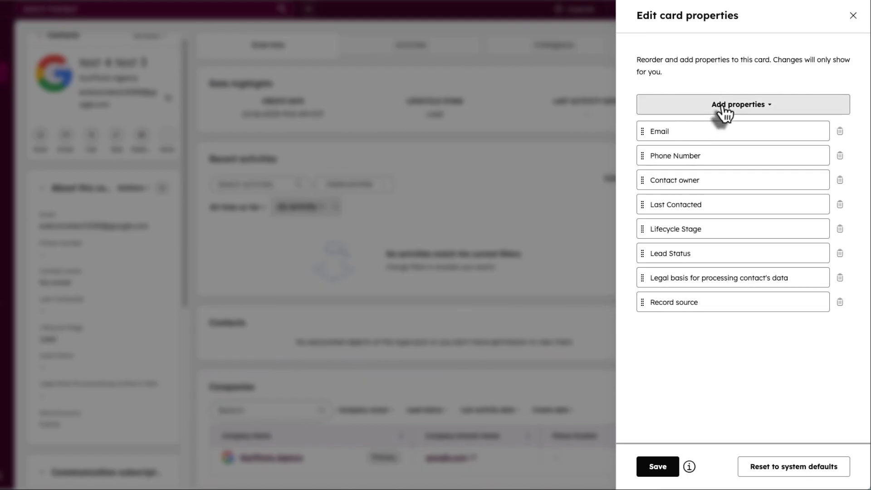
{"action": "left_click", "coordinate": [724, 106]}
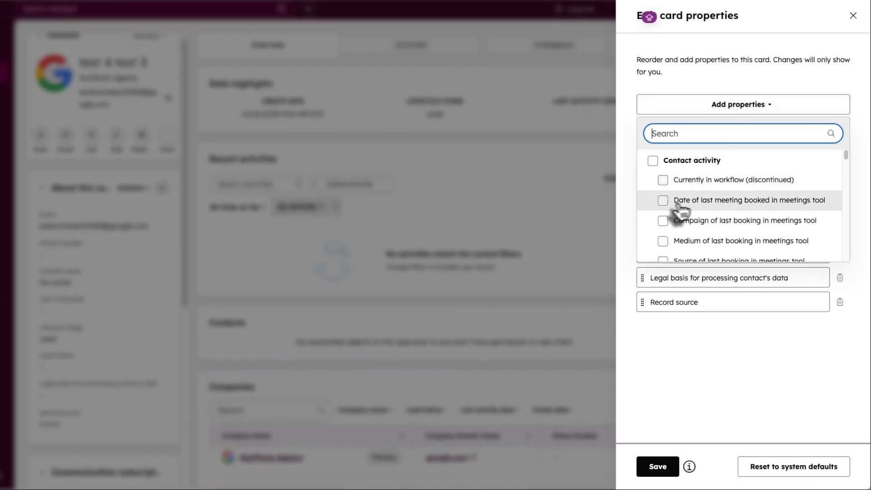
{"action": "scroll", "coordinate": [680, 210], "scroll_direction": "down", "scroll_amount": 10}
{"action": "left_click", "coordinate": [661, 197]}
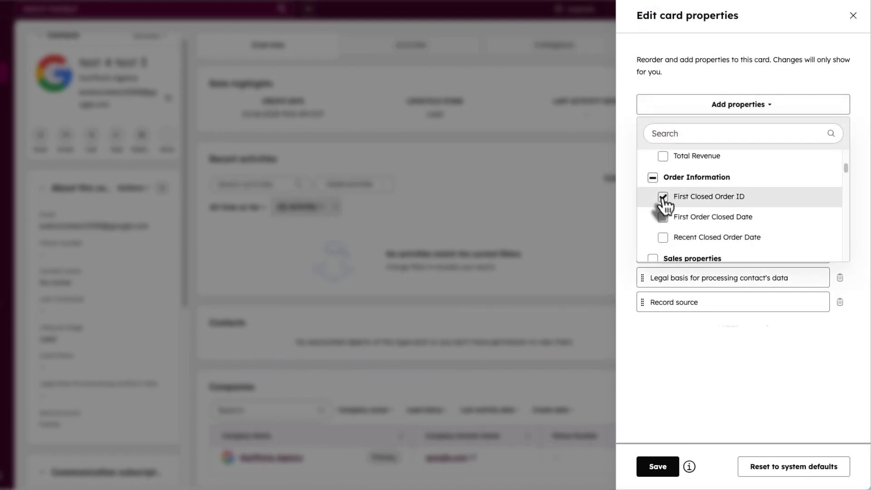
{"action": "left_click", "coordinate": [663, 217]}
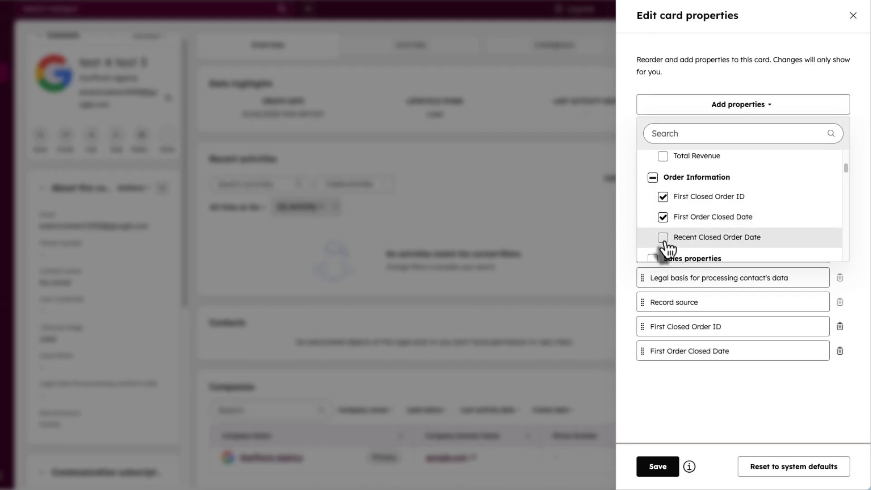
{"action": "left_click", "coordinate": [665, 240]}
{"action": "left_click", "coordinate": [653, 178]}
- Add Currently in workflow (discontinued) and Date of last meeting booked in meetings tool, then save
{"action": "scroll", "coordinate": [675, 173], "scroll_direction": "up", "scroll_amount": 10}
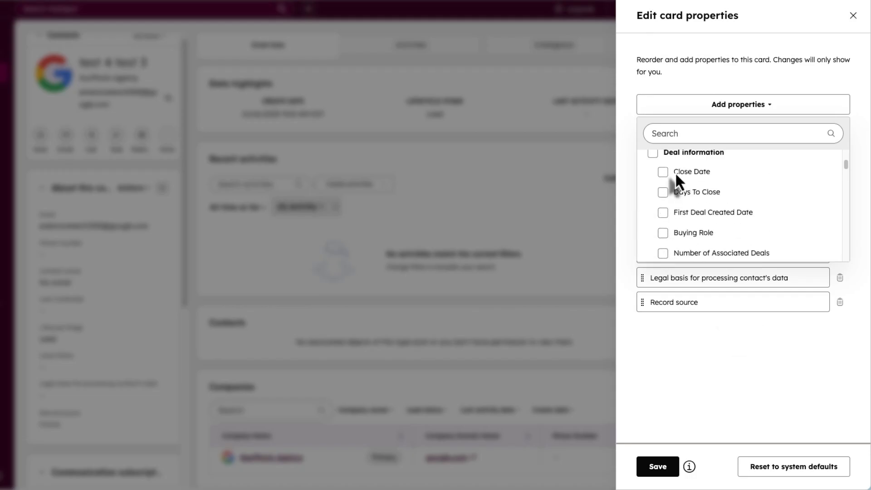
{"action": "left_click", "coordinate": [665, 181]}
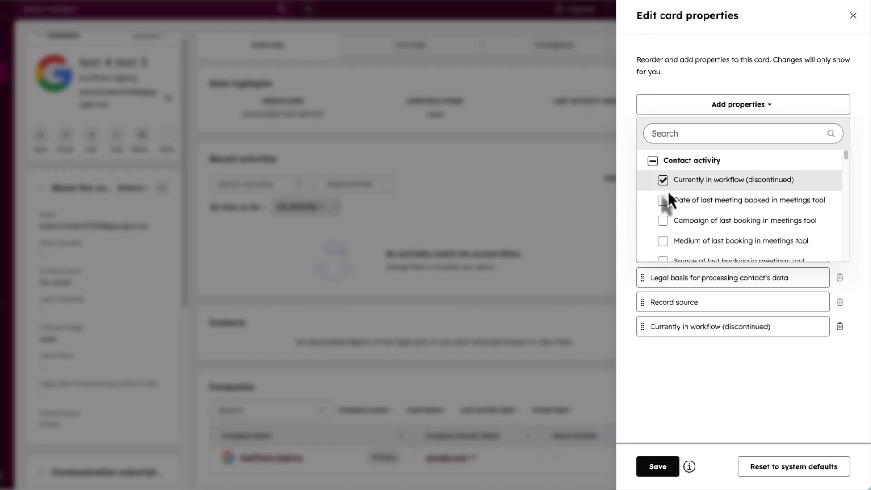
{"action": "left_click", "coordinate": [664, 200]}
{"action": "left_click", "coordinate": [682, 109]}
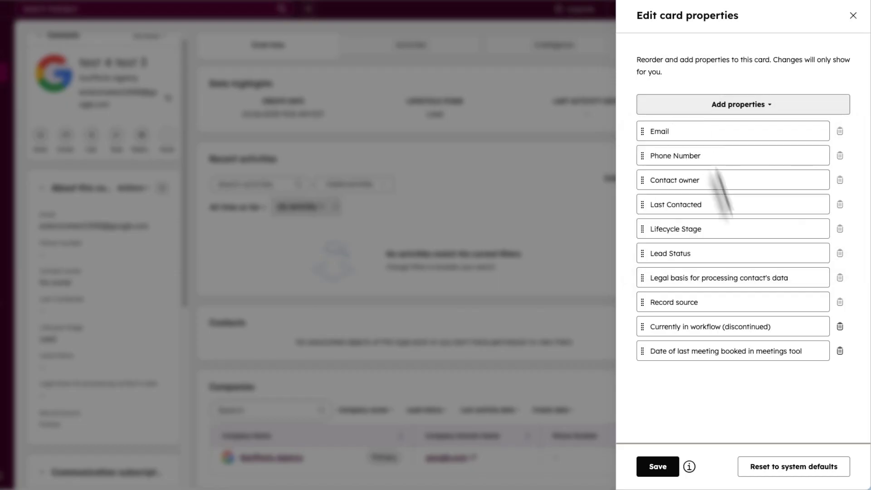
{"action": "left_click", "coordinate": [660, 467]}
{"action": "scroll", "coordinate": [116, 346], "scroll_direction": "down", "scroll_amount": 5}
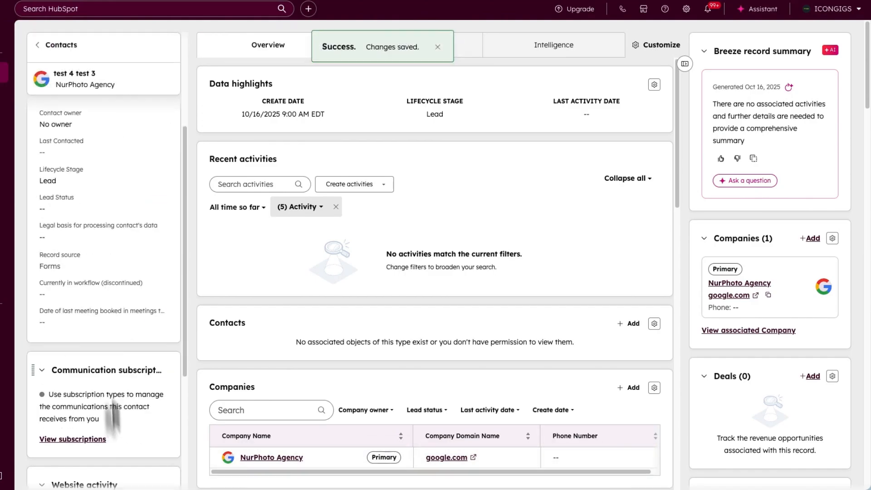
- Show the contact's Activities timeline: the Lead lifecycle change, a form submission and the contact's creation
{"action": "scroll", "coordinate": [107, 330], "scroll_direction": "down", "scroll_amount": 4}
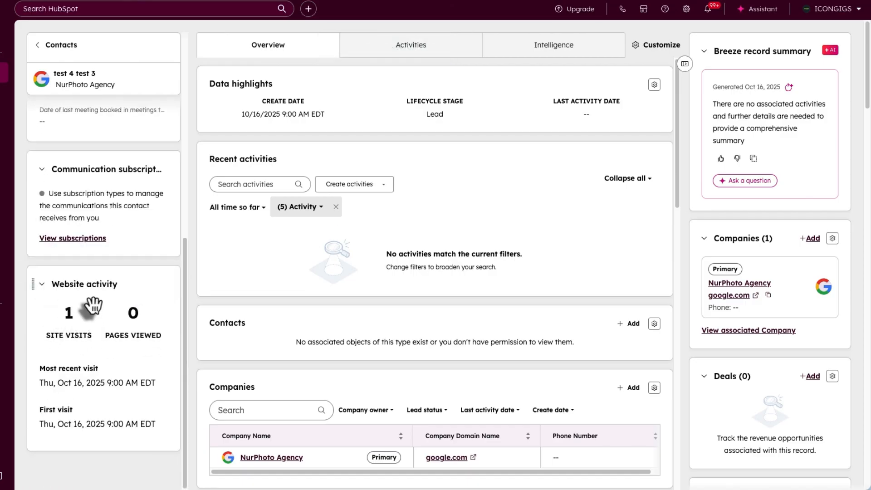
{"action": "scroll", "coordinate": [115, 319], "scroll_direction": "up", "scroll_amount": 9}
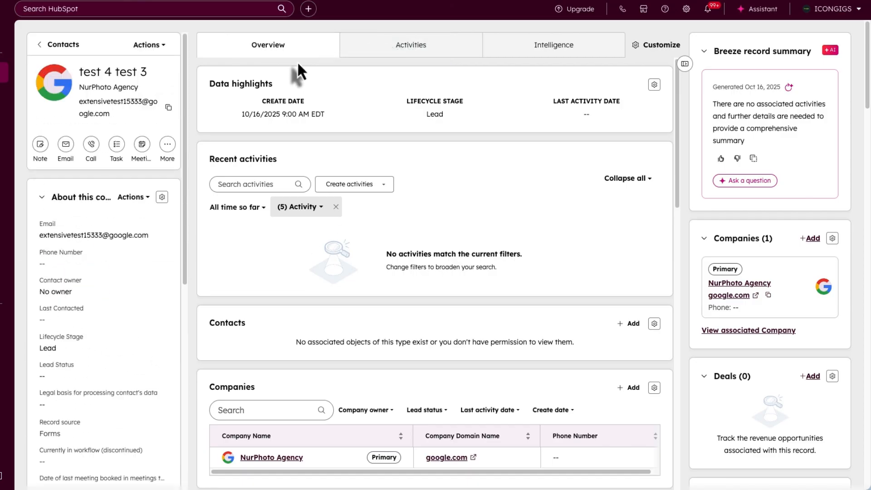
{"action": "scroll", "coordinate": [421, 333], "scroll_direction": "down", "scroll_amount": 1}
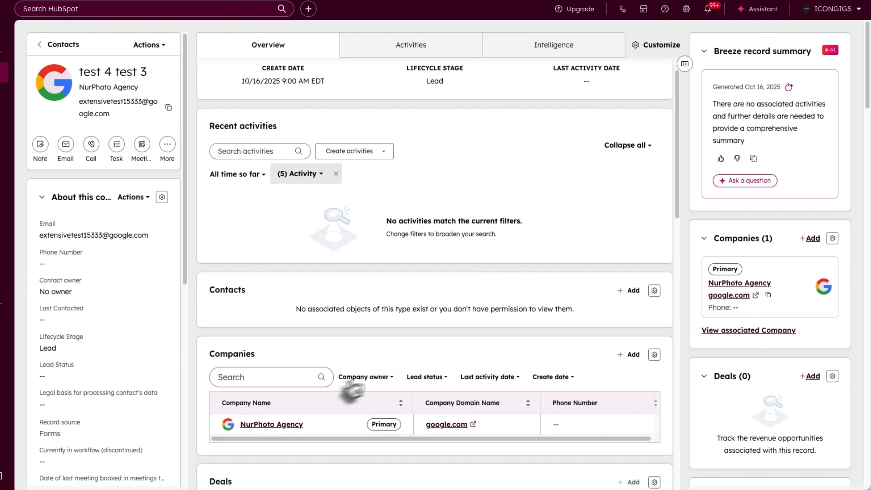
{"action": "scroll", "coordinate": [345, 388], "scroll_direction": "down", "scroll_amount": 4}
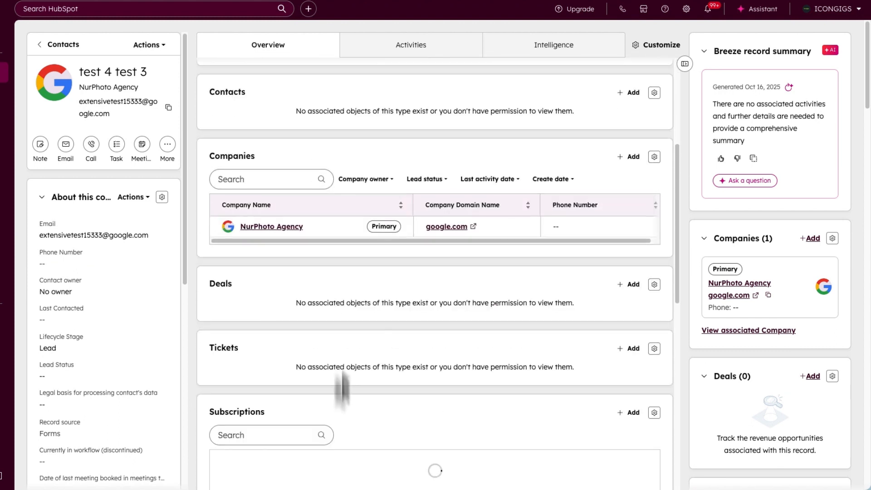
{"action": "scroll", "coordinate": [349, 301], "scroll_direction": "down", "scroll_amount": 3}
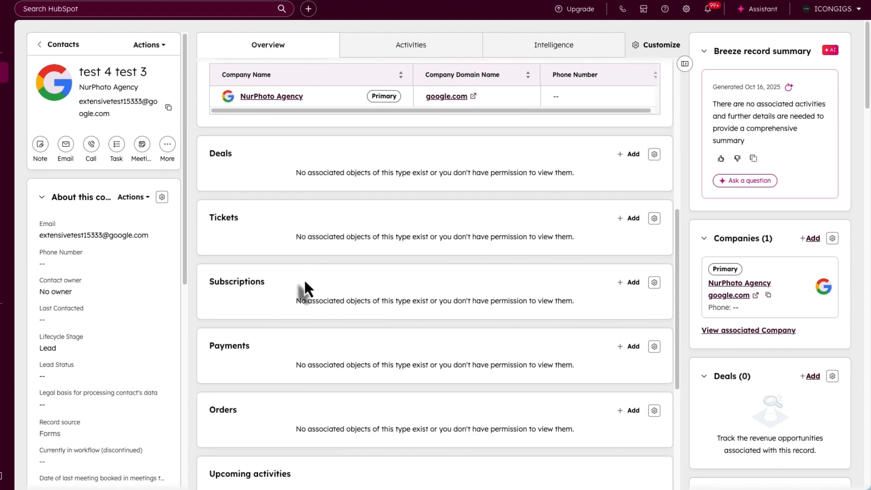
{"action": "scroll", "coordinate": [299, 383], "scroll_direction": "down", "scroll_amount": 1}
{"action": "scroll", "coordinate": [299, 384], "scroll_direction": "up", "scroll_amount": 9}
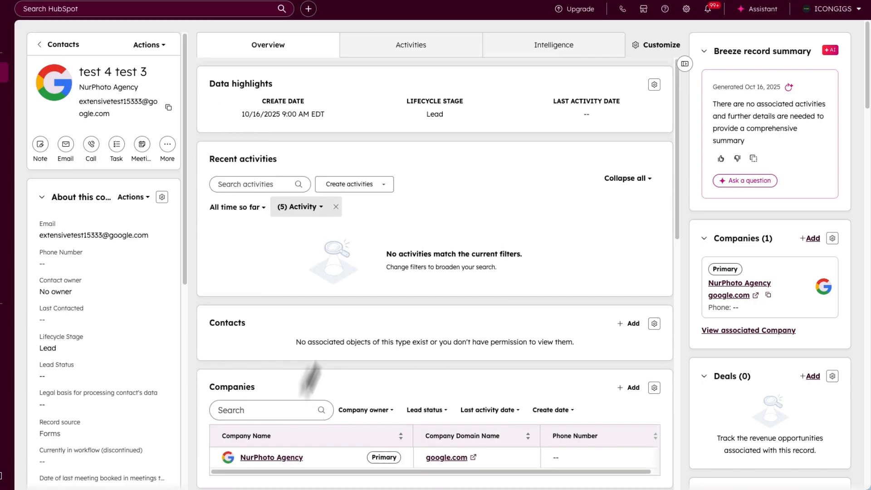
{"action": "left_click", "coordinate": [387, 60]}
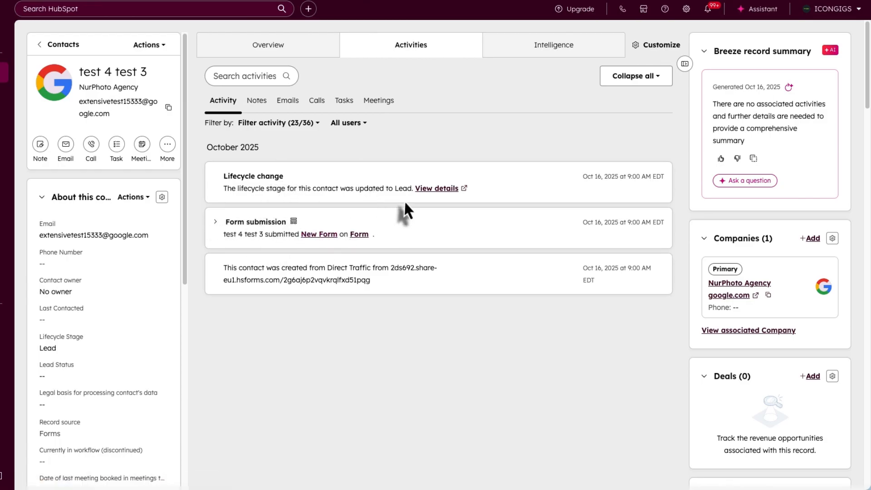
- Filter the activities through Notes, Emails, Calls and Tasks, ending on Meetings with no meetings logged
{"action": "left_click", "coordinate": [261, 104]}
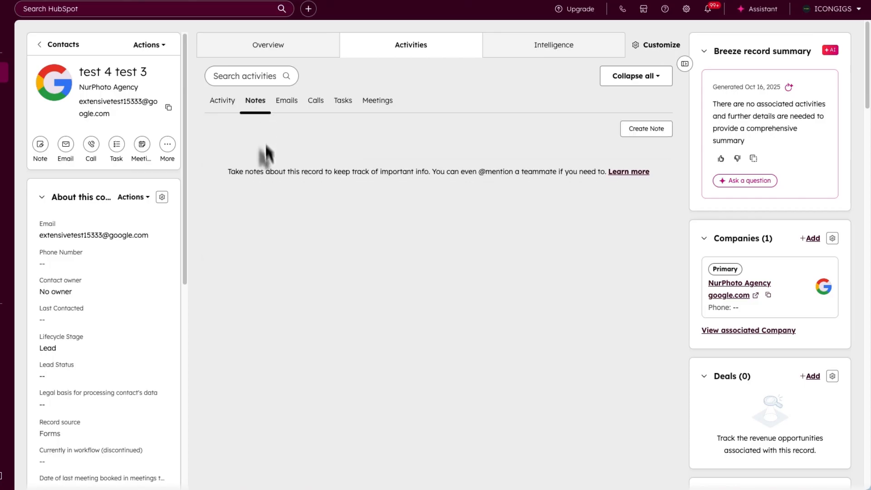
{"action": "left_click", "coordinate": [290, 106]}
{"action": "left_click", "coordinate": [316, 102]}
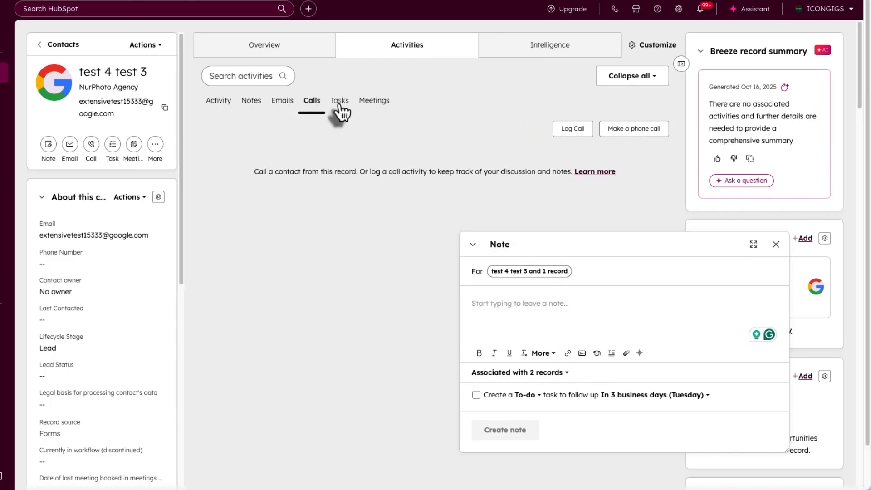
{"action": "left_click", "coordinate": [344, 102]}
{"action": "left_click", "coordinate": [376, 102]}
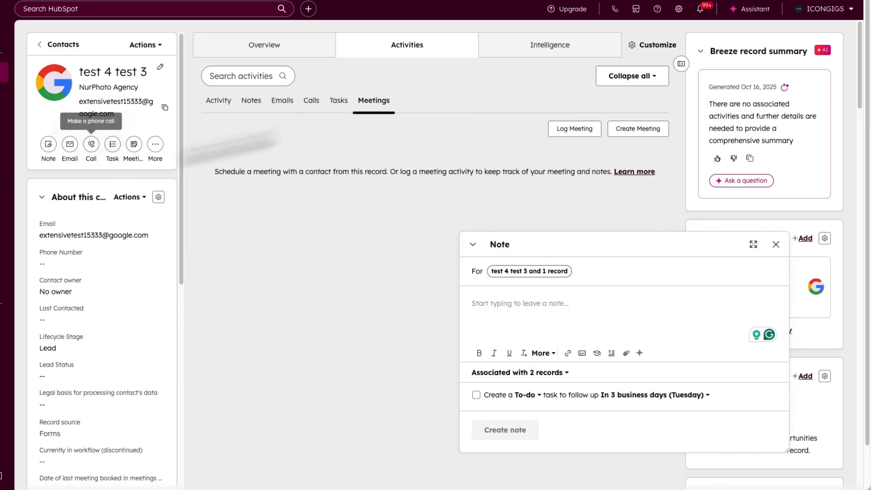
- Close the note composer and scroll down the right sidebar
{"action": "left_click", "coordinate": [775, 244]}
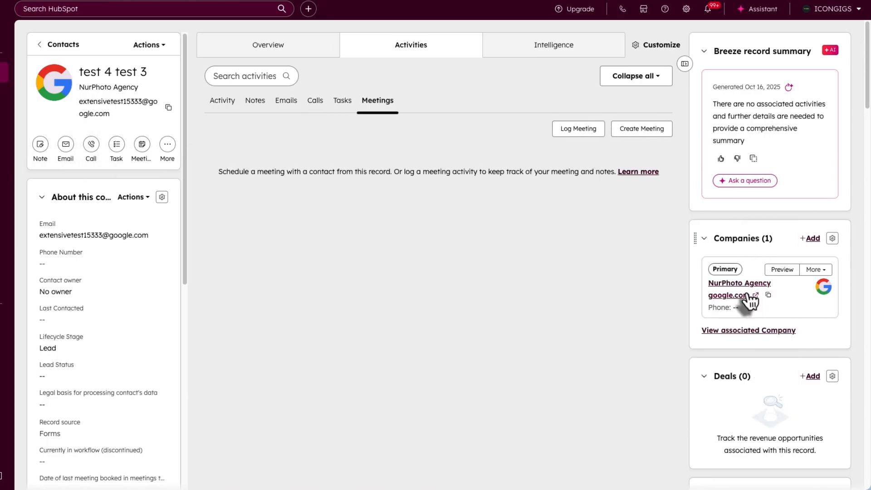
{"action": "scroll", "coordinate": [755, 318], "scroll_direction": "down", "scroll_amount": 1}
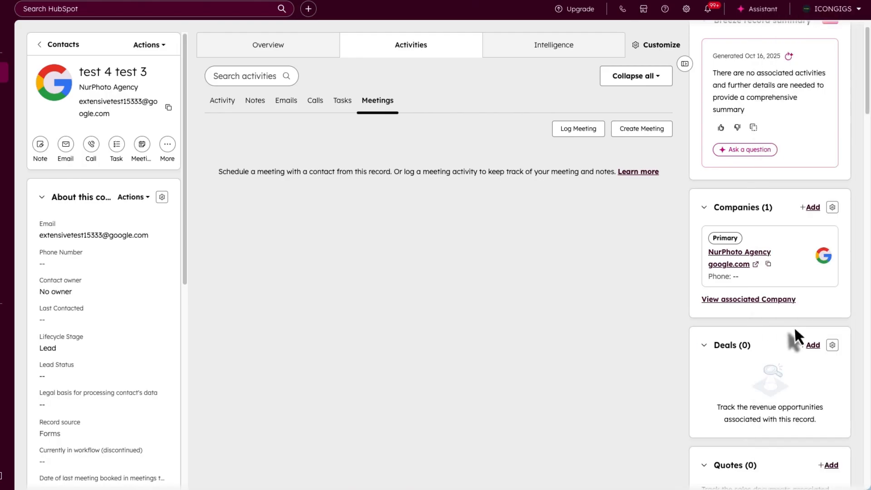
{"action": "scroll", "coordinate": [796, 345], "scroll_direction": "down", "scroll_amount": 3}
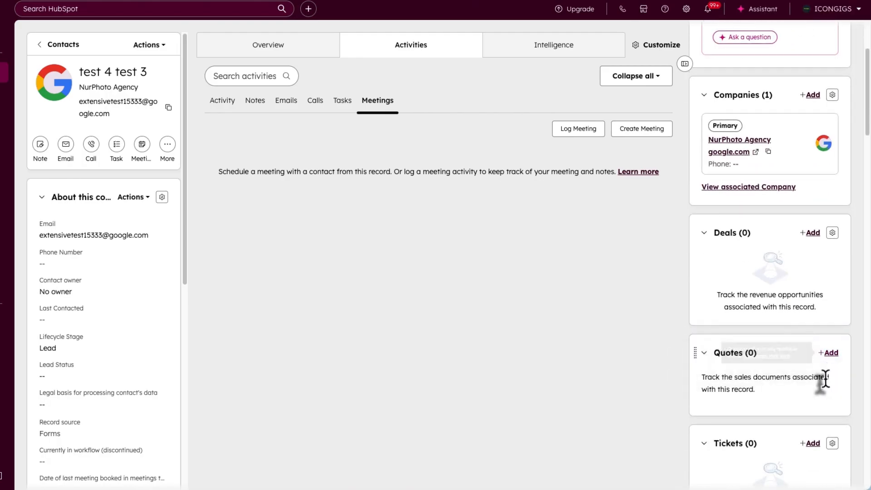
{"action": "scroll", "coordinate": [822, 383], "scroll_direction": "down", "scroll_amount": 7}
{"action": "scroll", "coordinate": [823, 383], "scroll_direction": "down", "scroll_amount": 6}
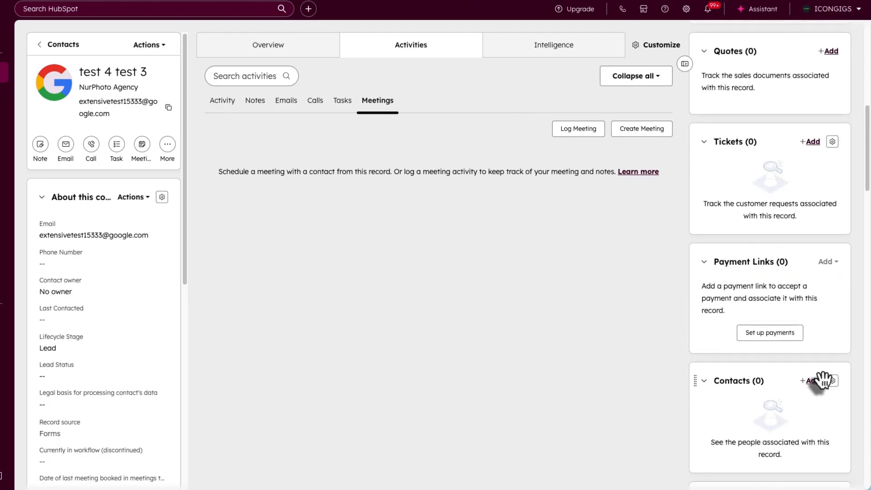
{"action": "scroll", "coordinate": [820, 380], "scroll_direction": "down", "scroll_amount": 3}
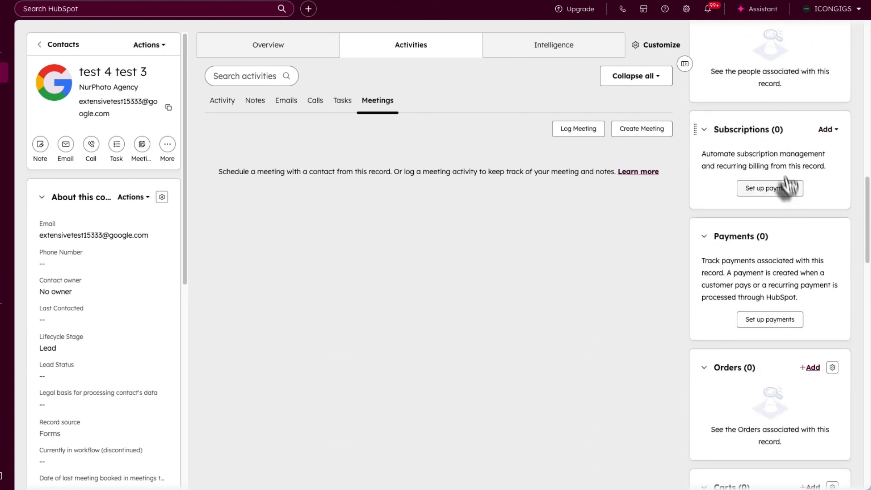
{"action": "scroll", "coordinate": [784, 207], "scroll_direction": "down", "scroll_amount": 9}
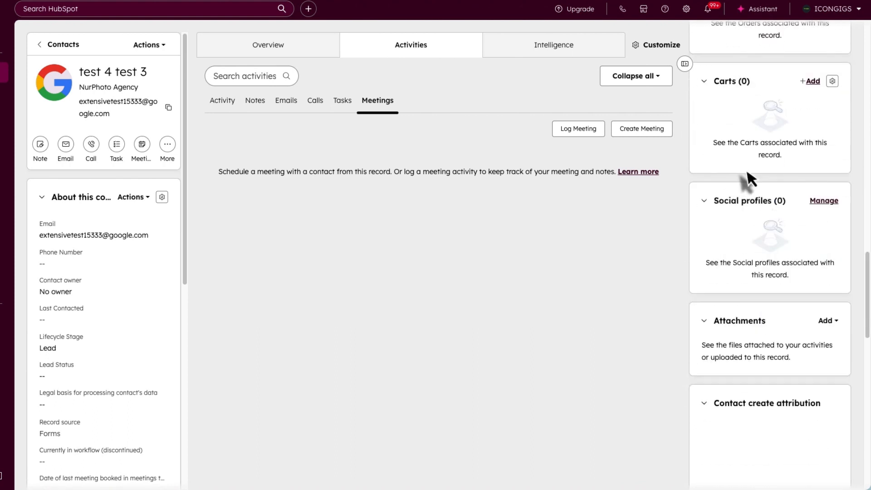